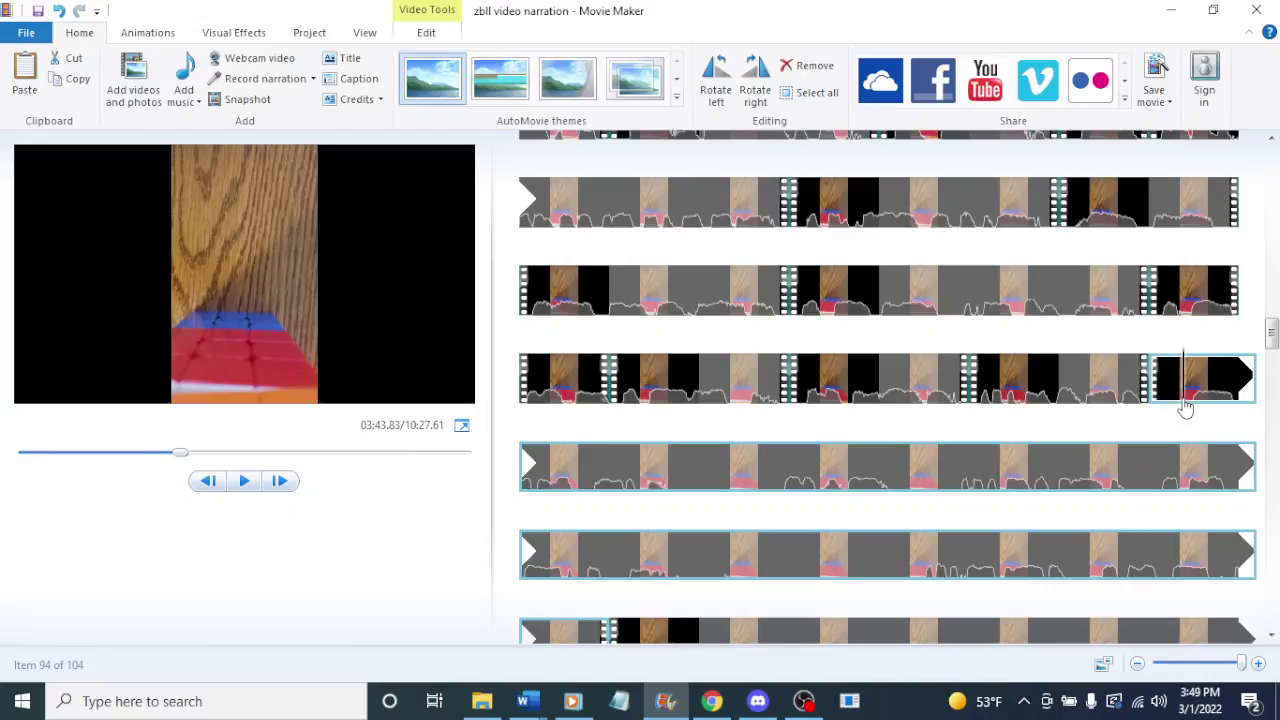
- Trim the beginning of the selected clip by setting its start point at 03:43.83, and play it back
right_click(1178, 405)
left_click(1085, 559)
key("space")
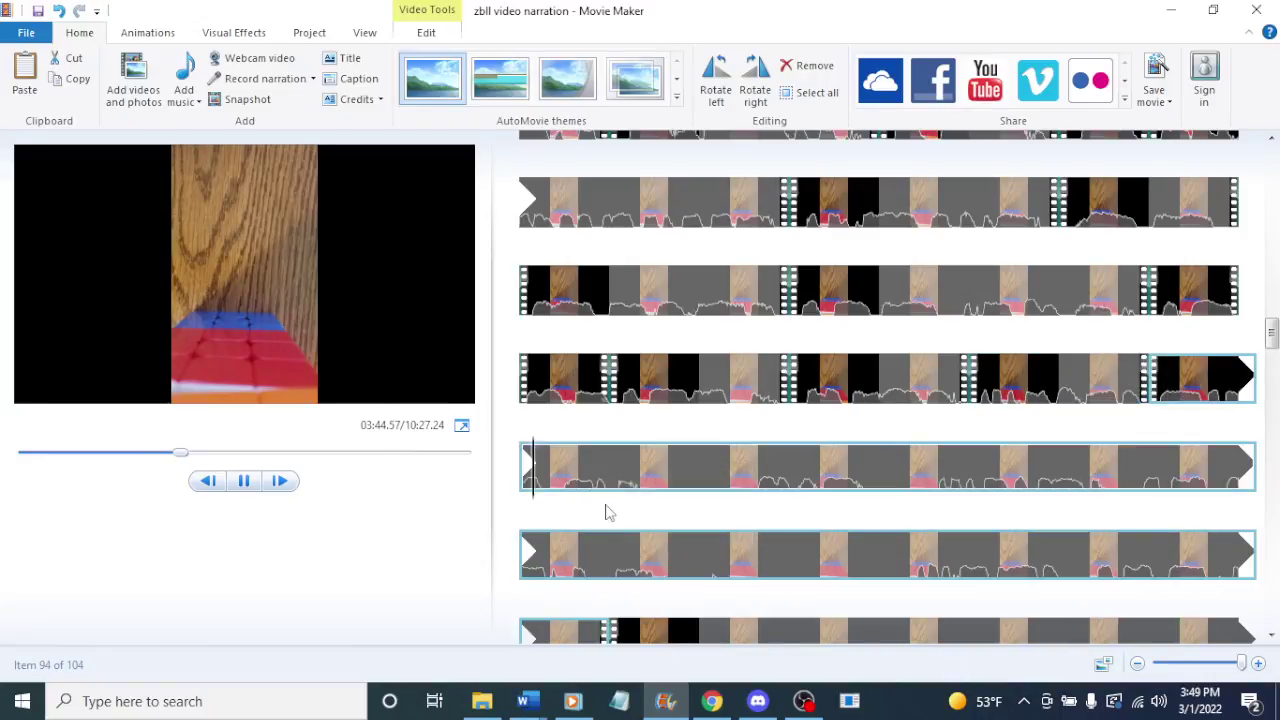
- Split the footage at 03:45.87 and set the following clip's start point at 03:46.90 to cut the quiet gap
key("space")
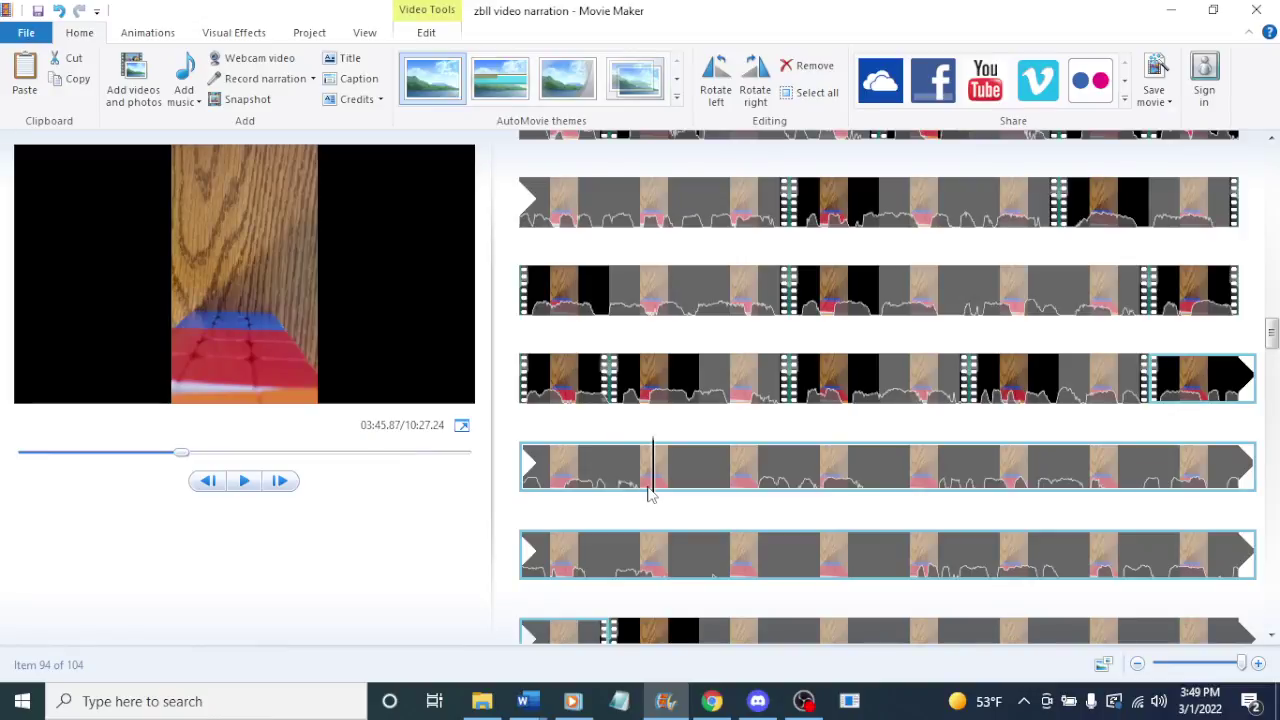
right_click(652, 495)
left_click(700, 432)
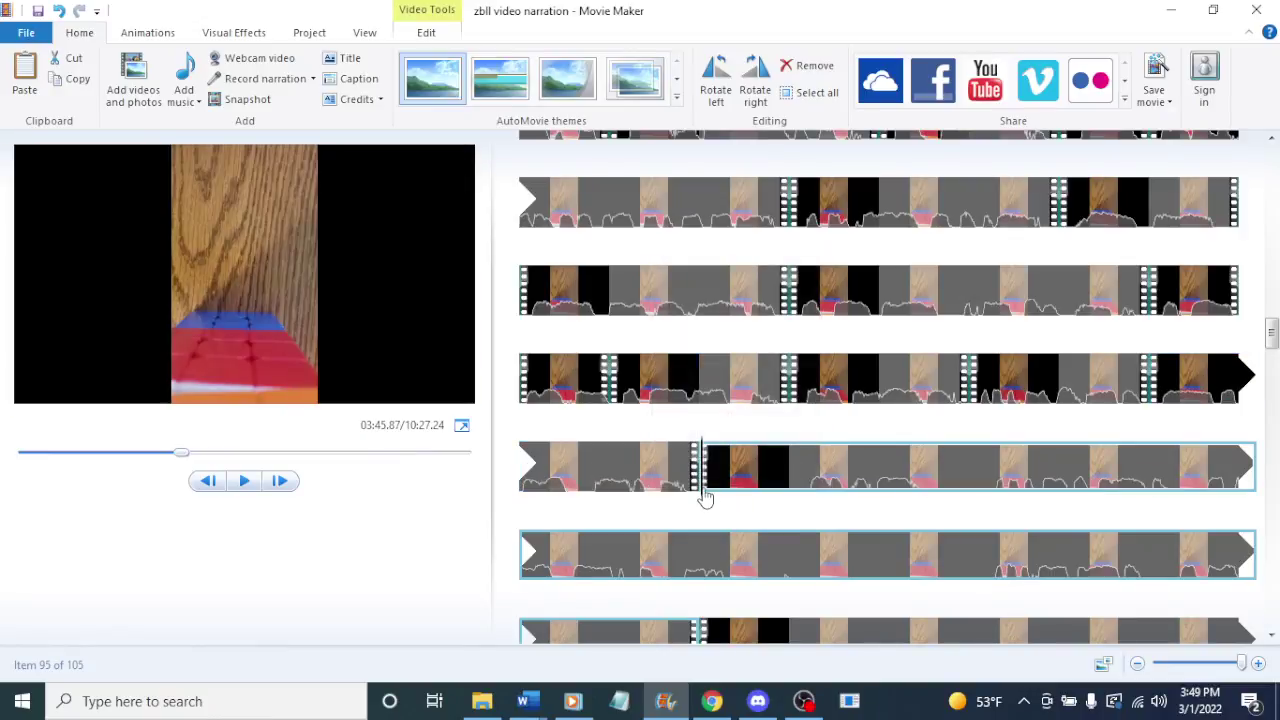
right_click(801, 494)
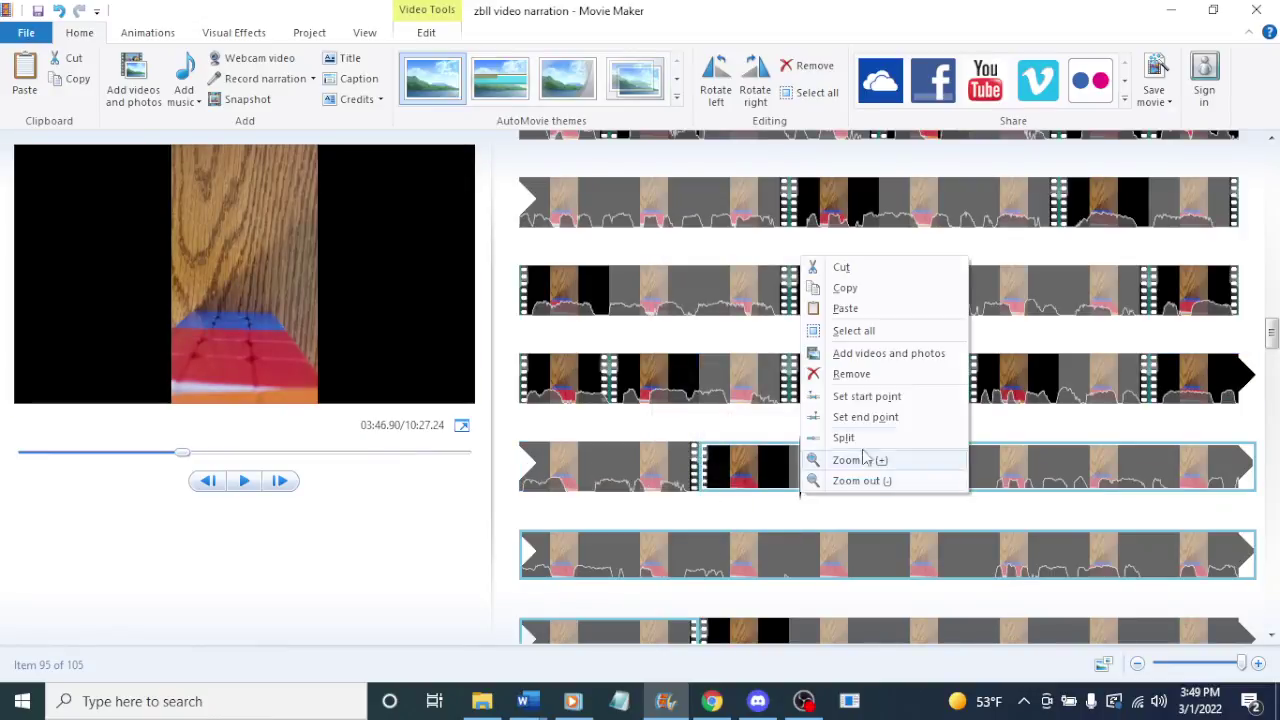
left_click(866, 396)
key("space")
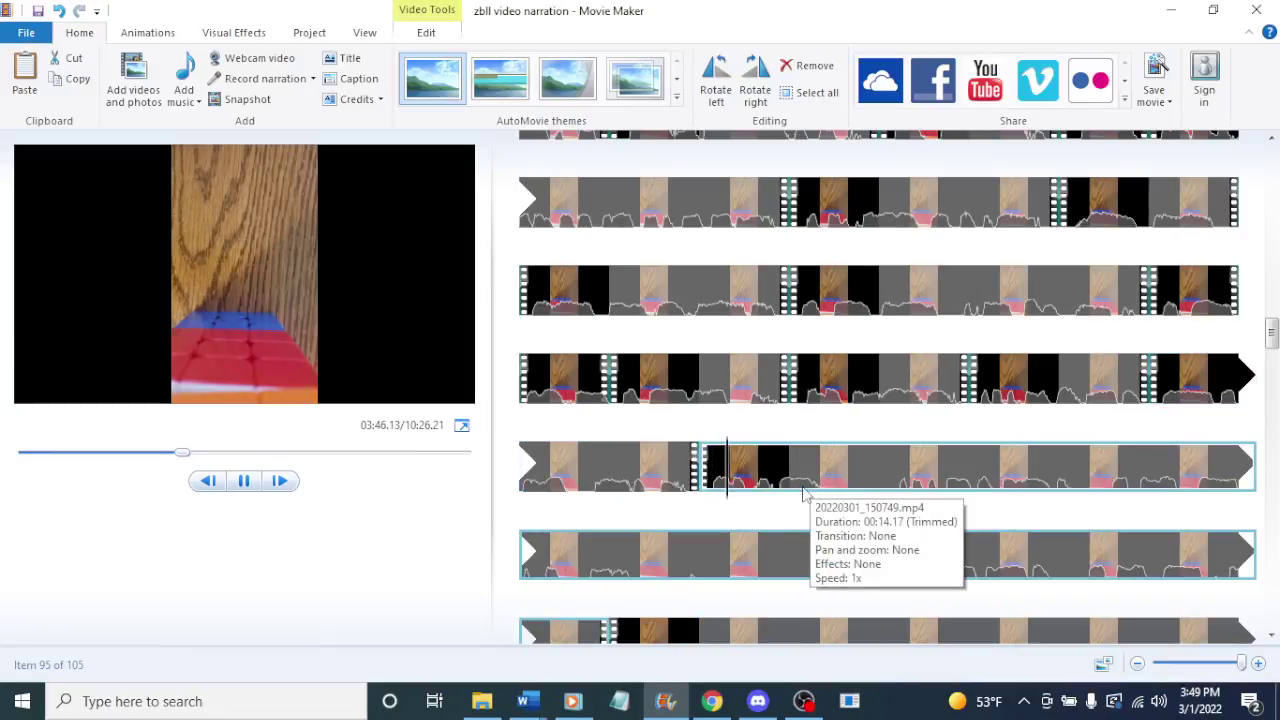
- Split the clip at 03:47.30 and set the start point of its second part at 03:47.87
key("space")
right_click(838, 495)
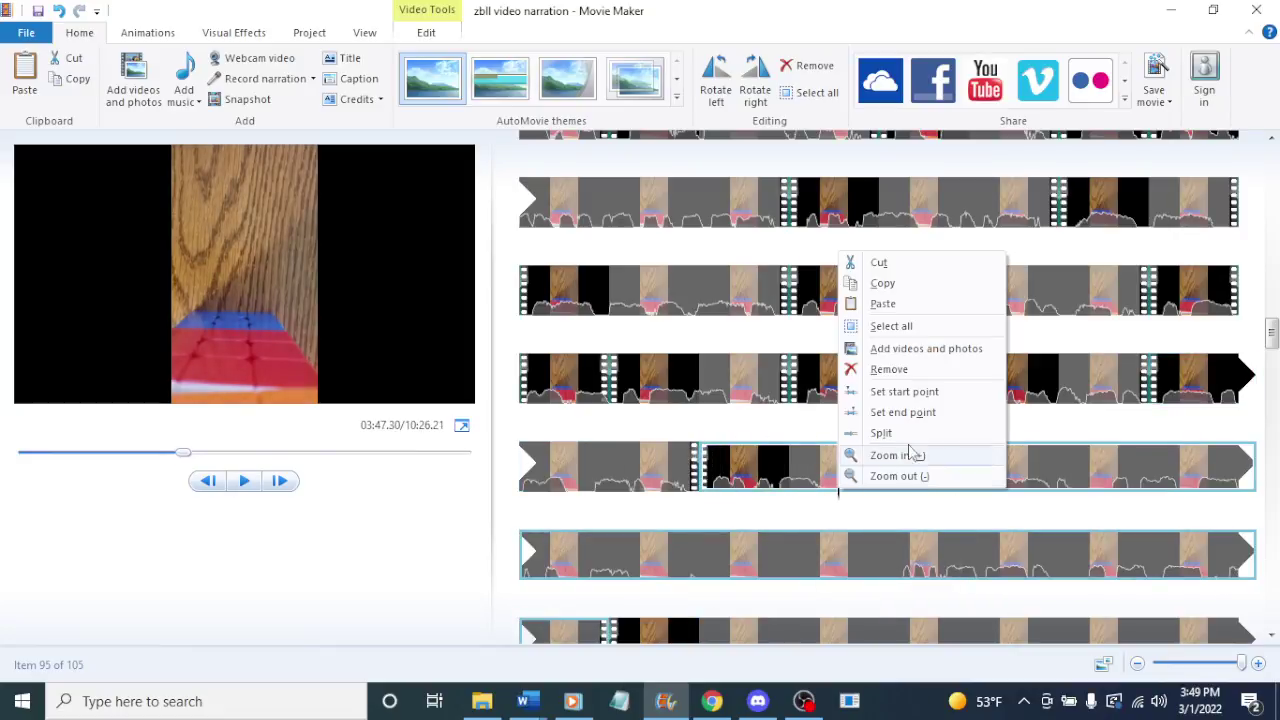
left_click(881, 433)
key("space")
key("space")
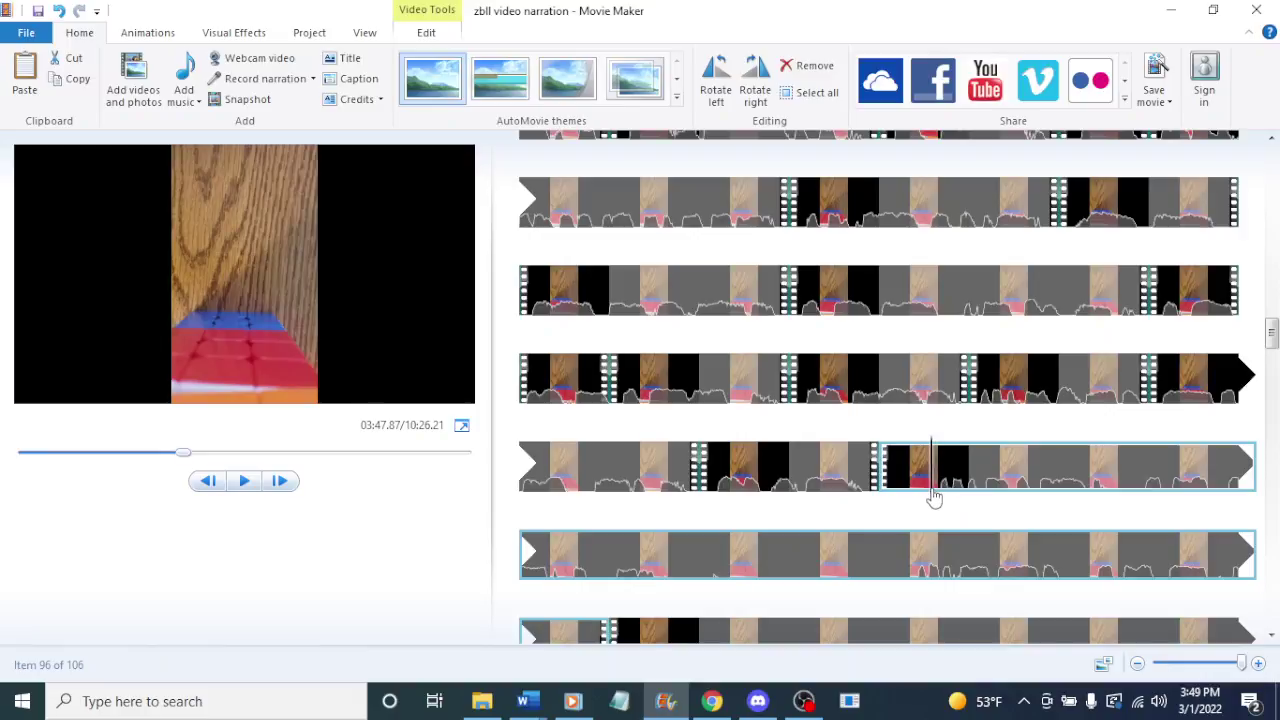
right_click(933, 495)
left_click(998, 391)
key("space")
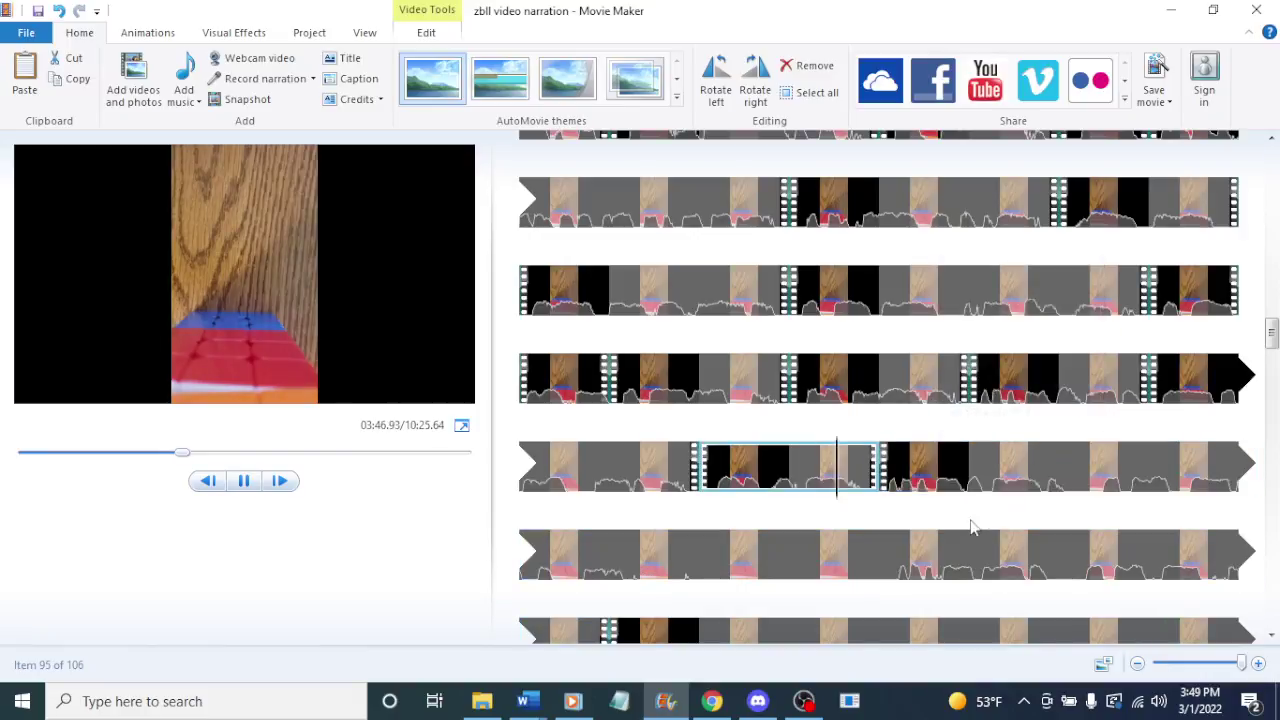
- Split the clip at 03:49.33 and set the start point of its second part at 03:49.53
key("space")
right_click(1078, 494)
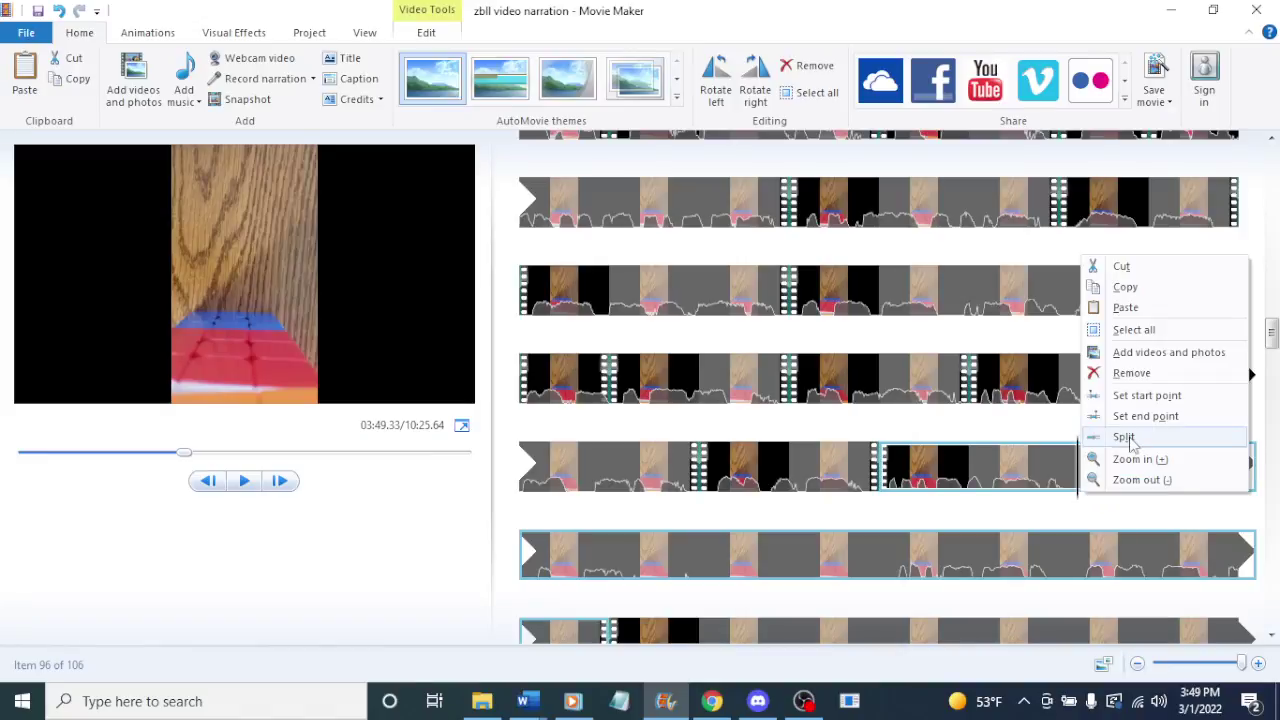
left_click(1112, 436)
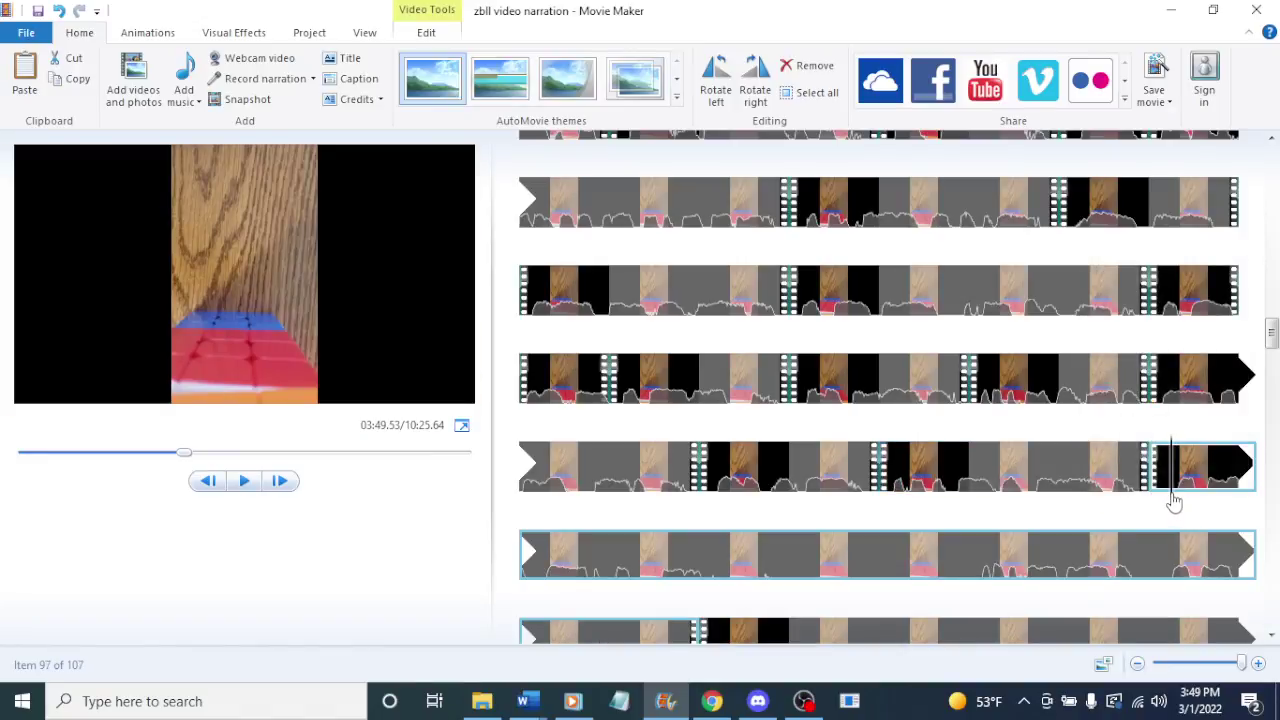
right_click(1171, 482)
left_click(1050, 397)
key("space")
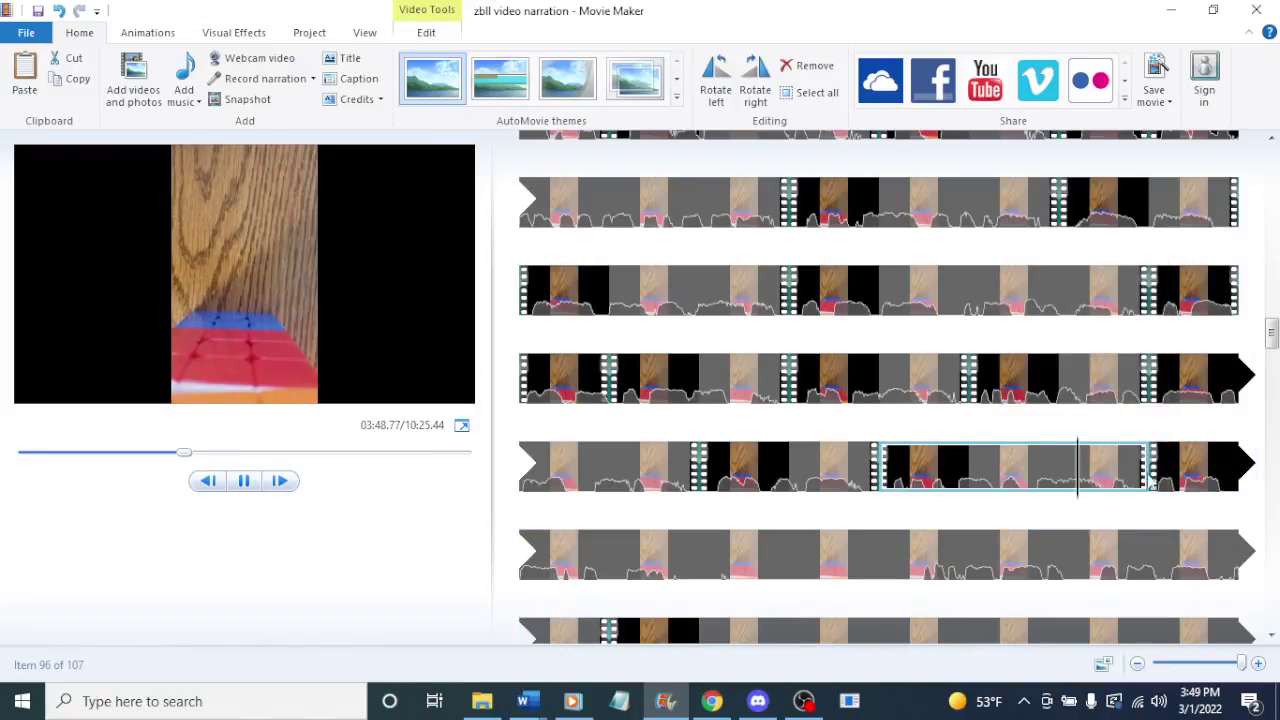
- Play on through the newly split clip and set its start point at 03:56.63 to drop the unwanted opening
left_click(1233, 504)
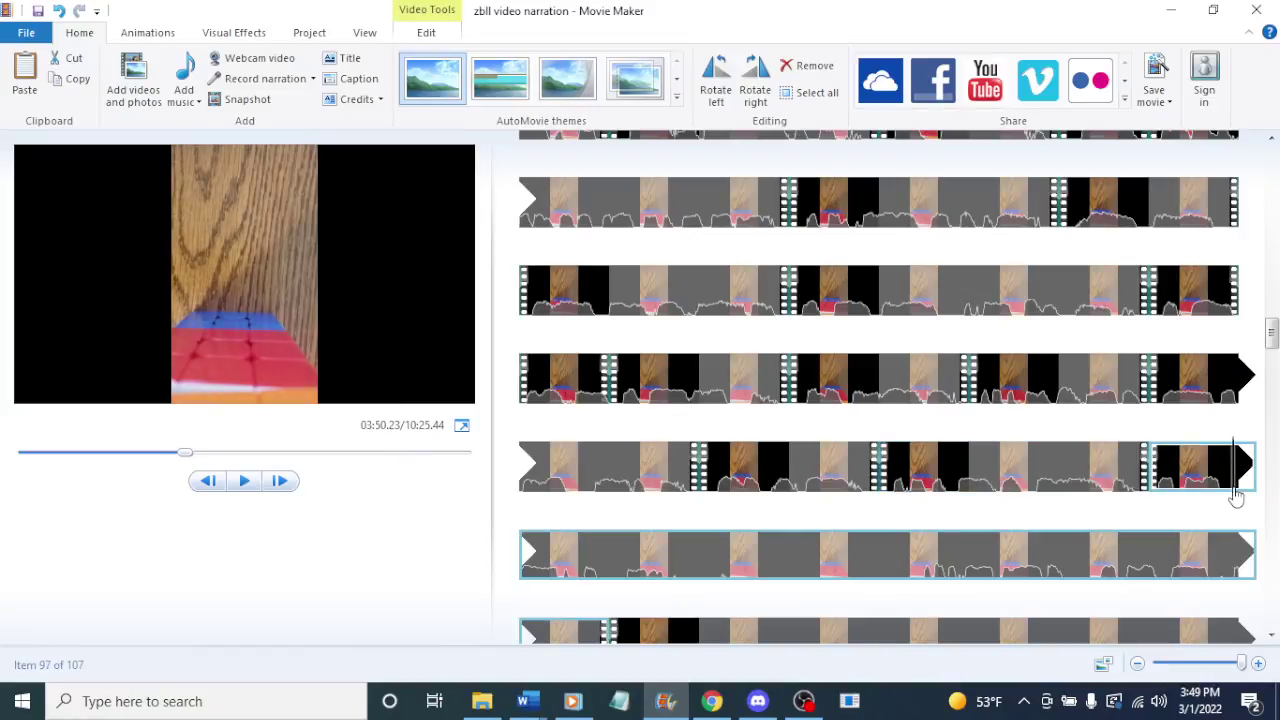
key("space")
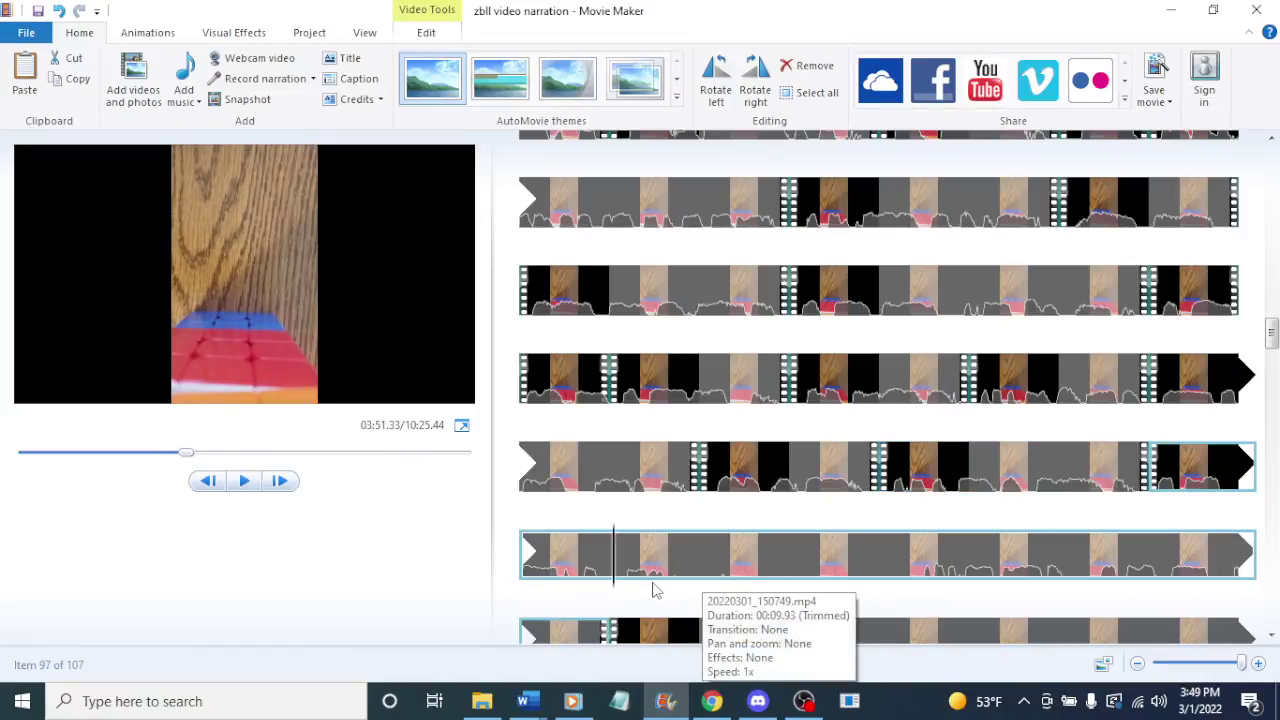
scroll(914, 566, "down", 1)
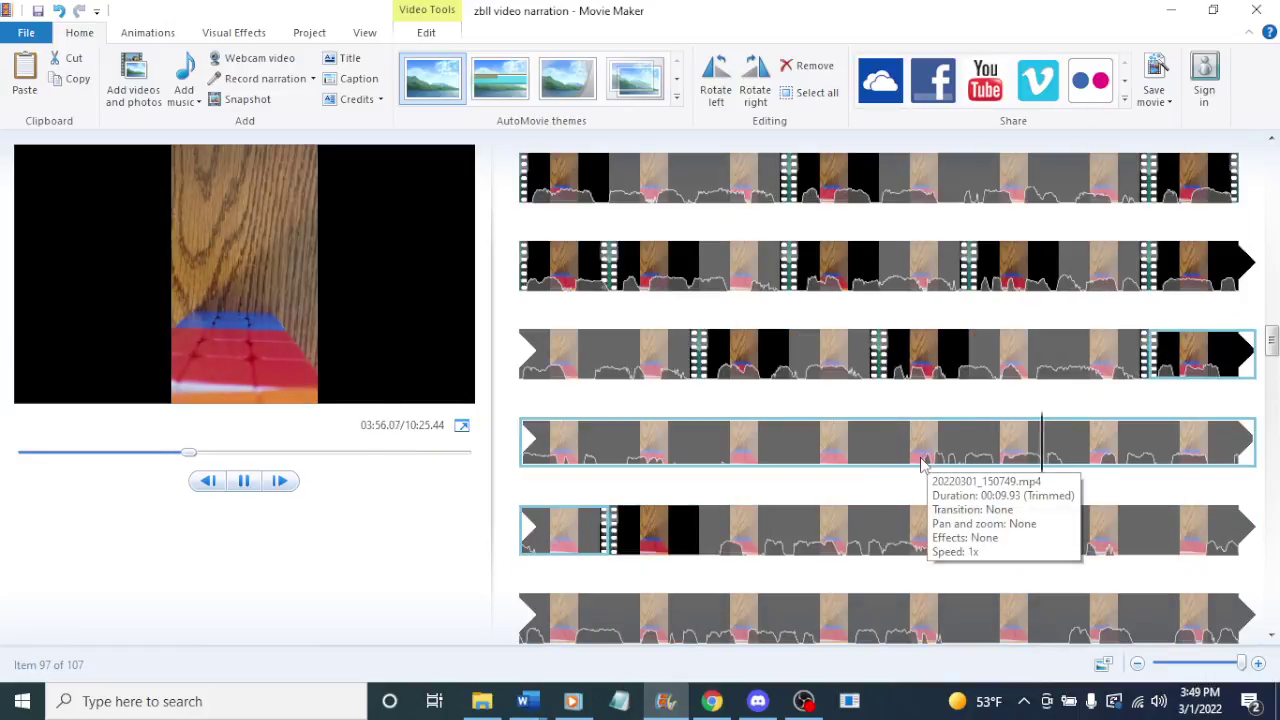
left_click(1097, 474)
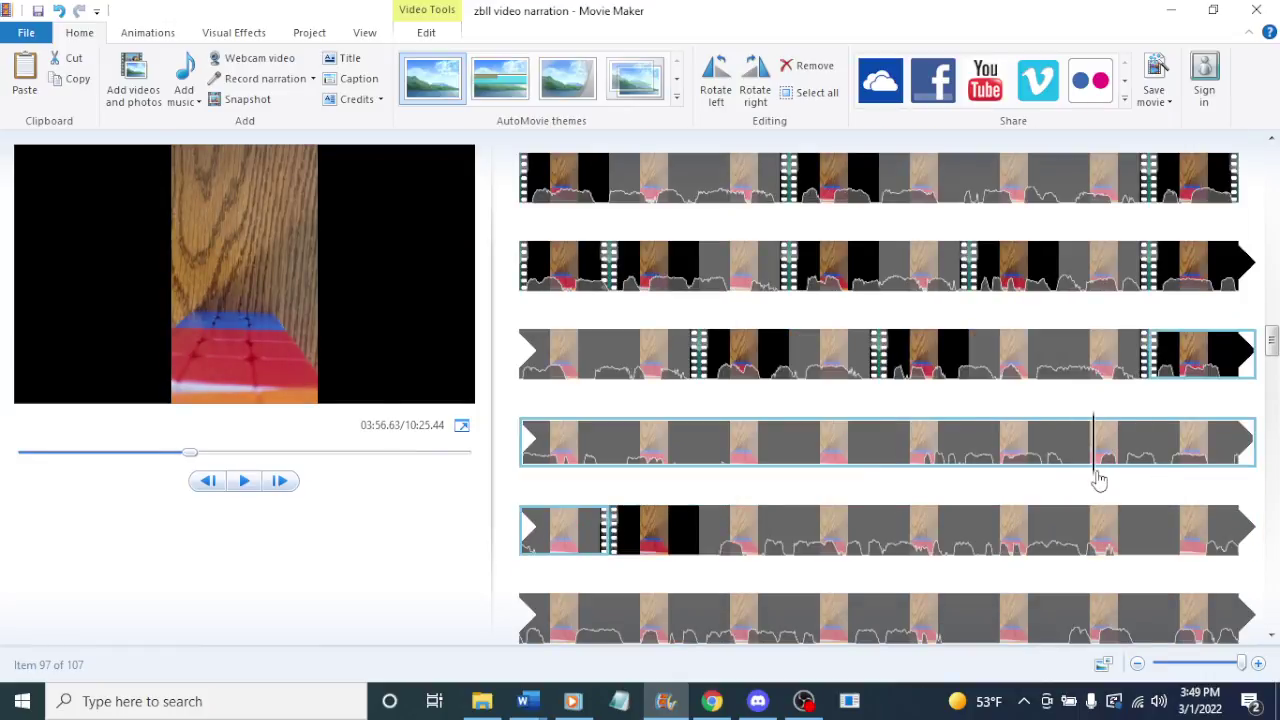
right_click(1097, 472)
left_click(1150, 394)
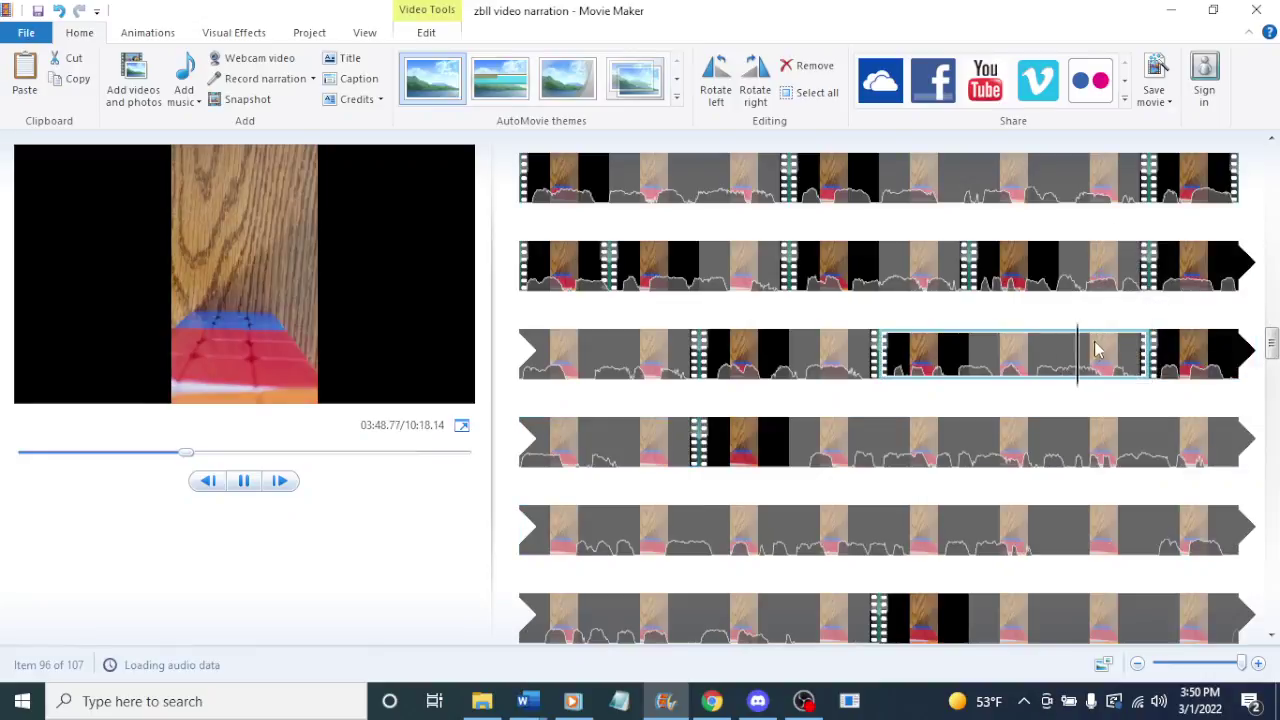
- Set the end point of the same clip at 03:51.23 and play its ending
left_click(621, 488)
right_click(627, 468)
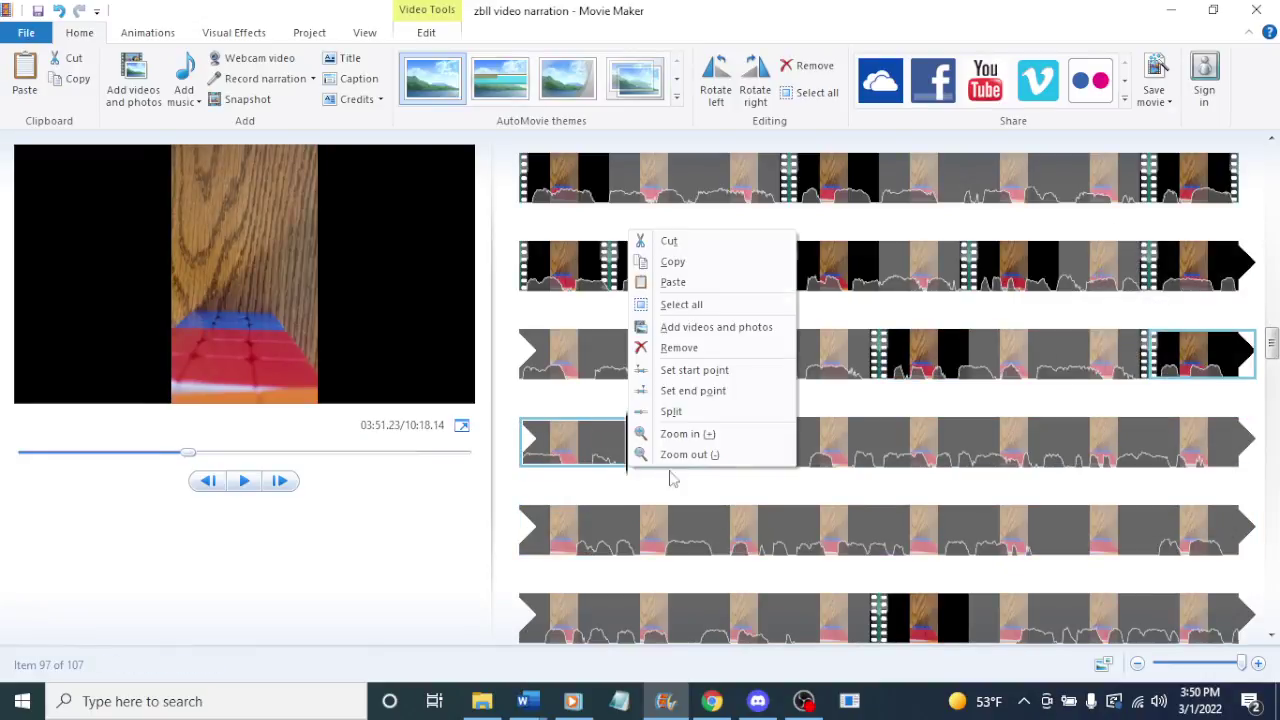
left_click(665, 390)
left_click(541, 445)
key("space")
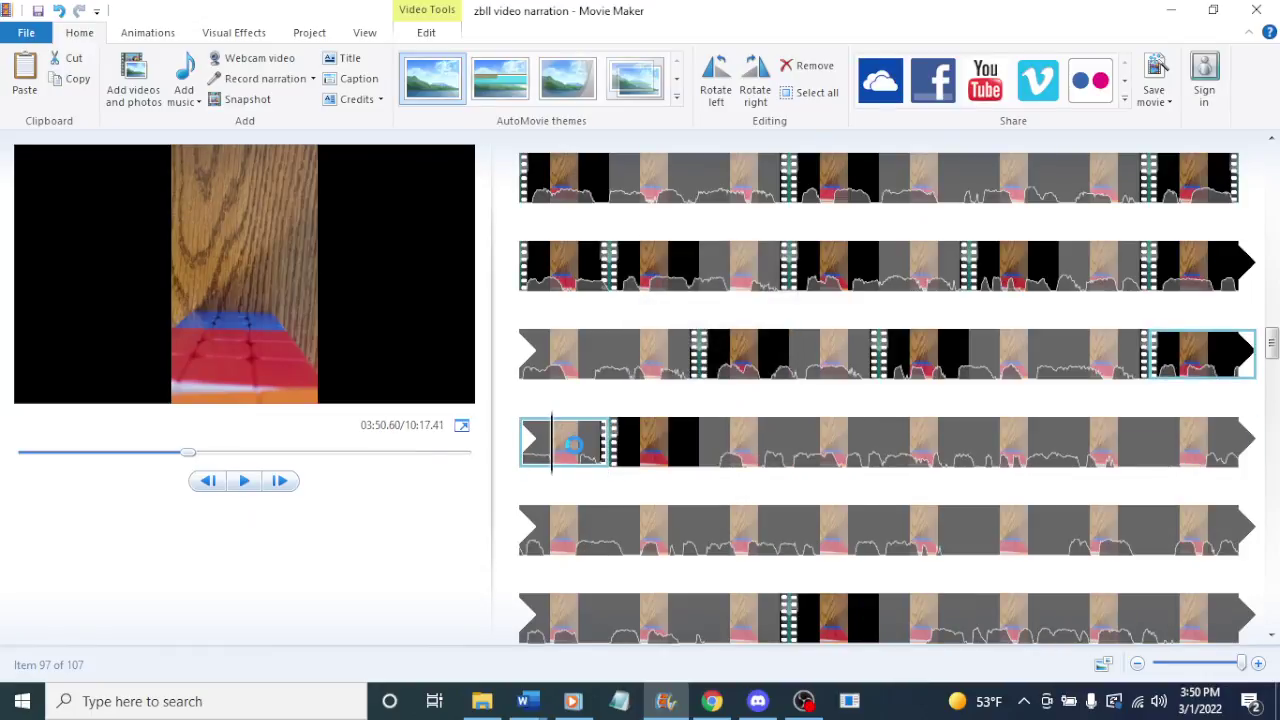
- Trim the beginning of the next clip by setting its start point at 03:52.23
key("space")
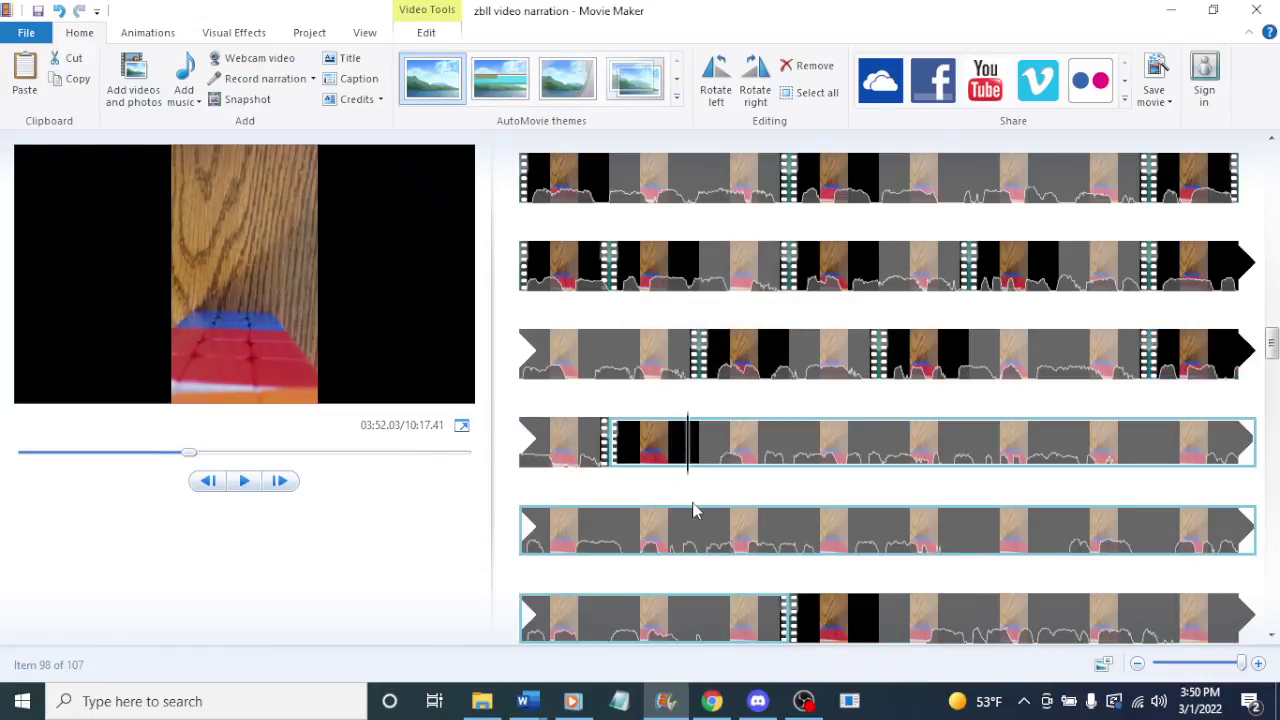
key("space")
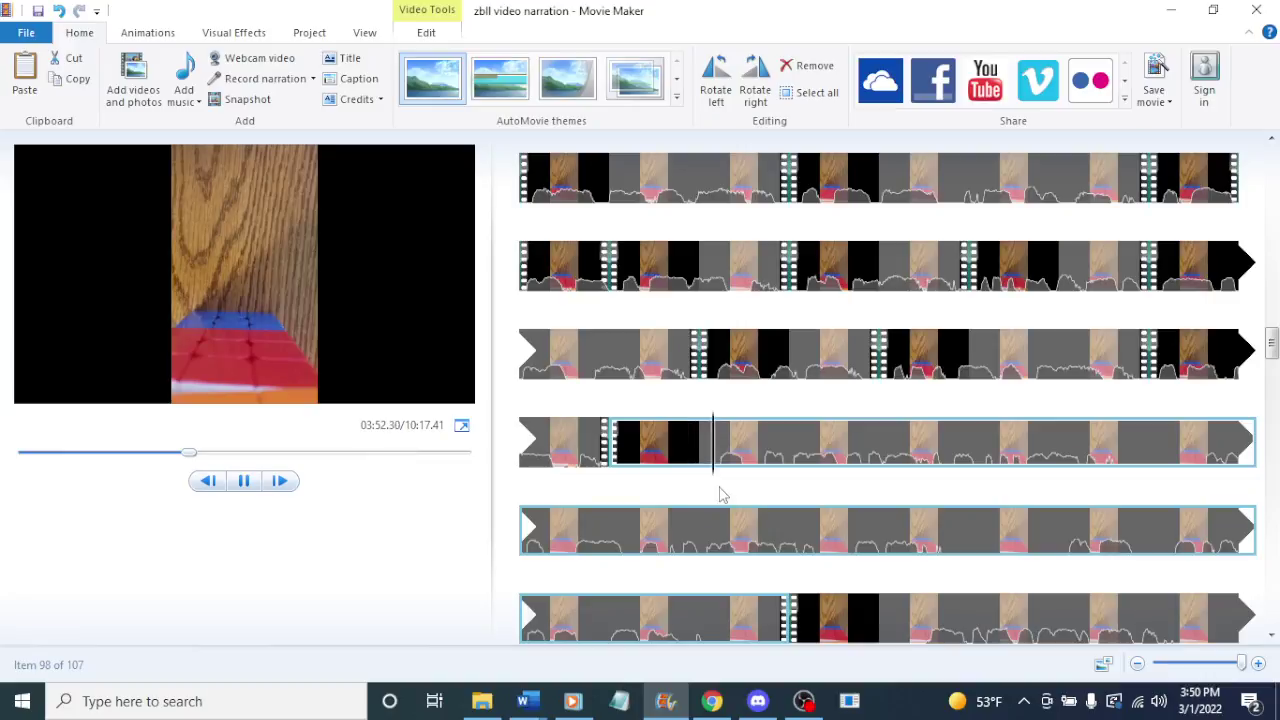
left_click(705, 472)
right_click(707, 472)
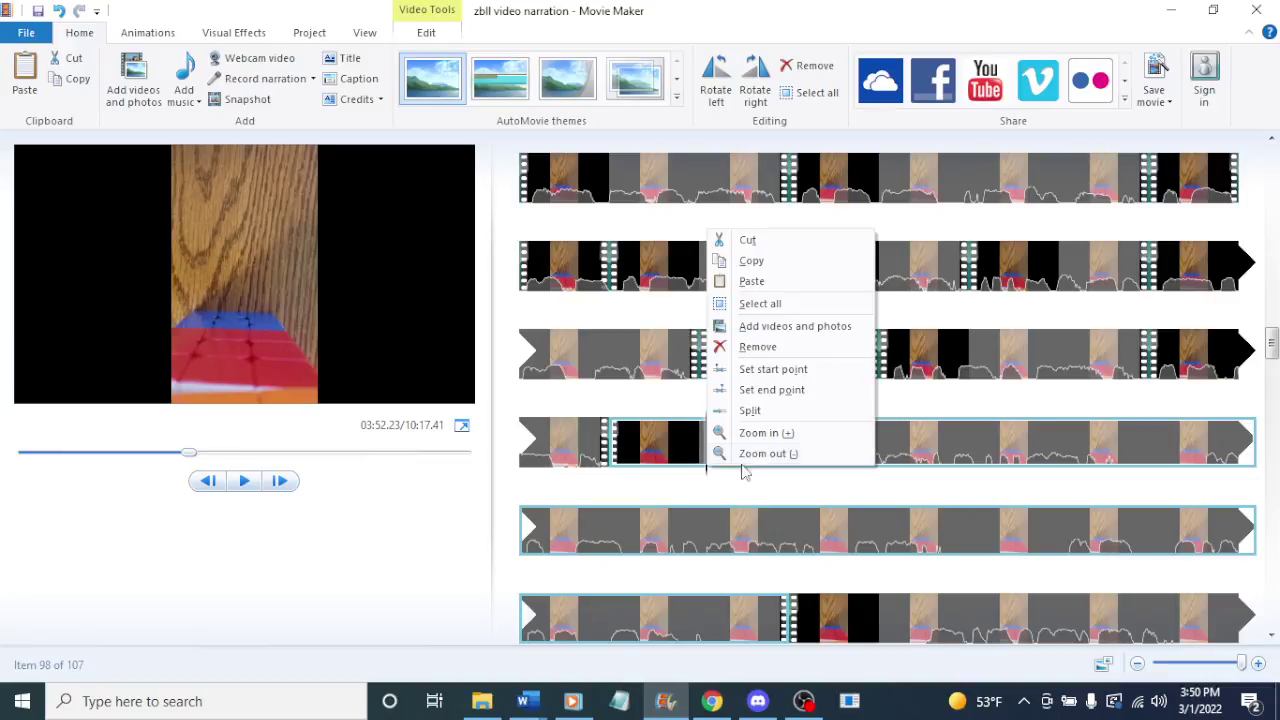
left_click(760, 368)
key("space")
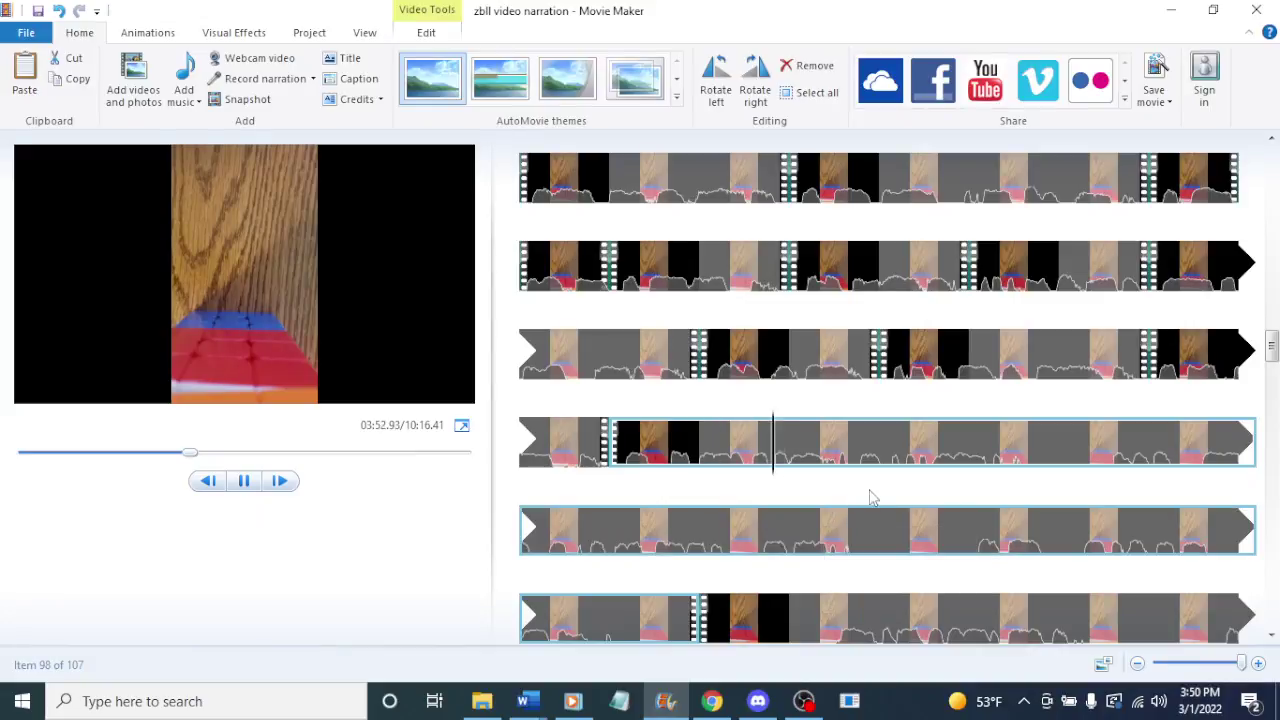
- Split the clip at 03:55.73 and set the start point of its second part at 03:56.40
key("space")
right_click(1038, 484)
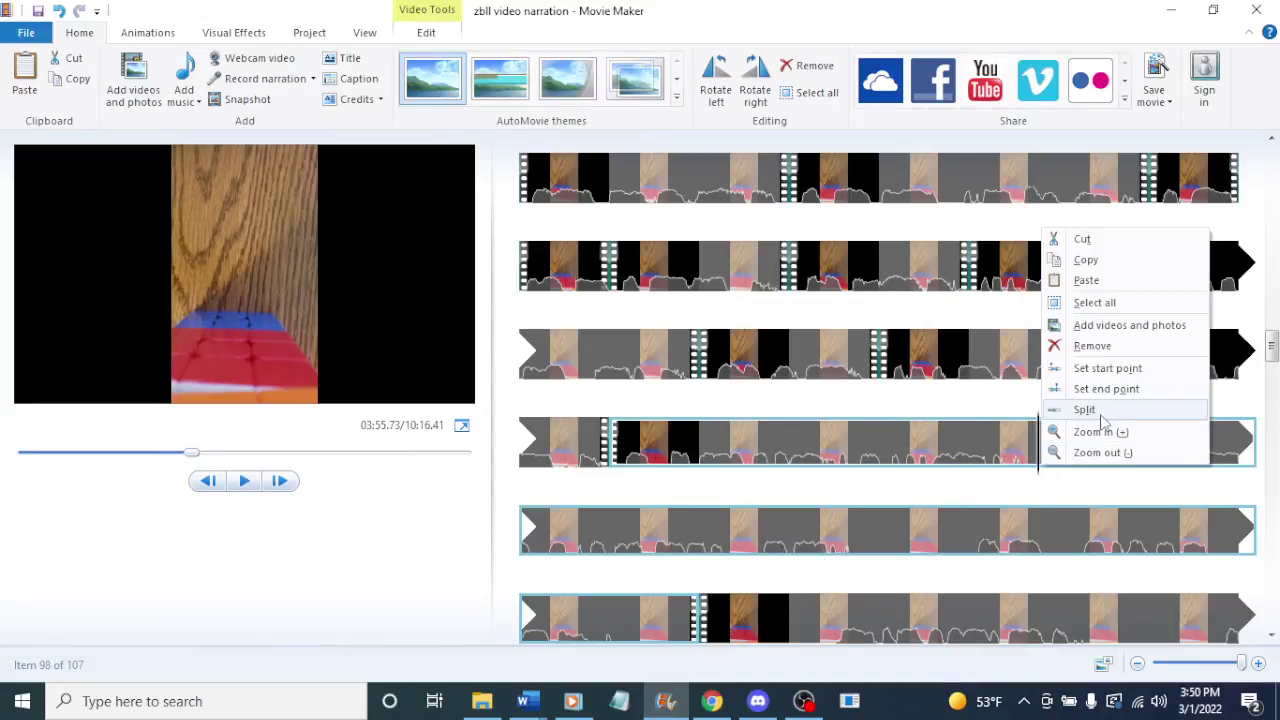
left_click(1068, 409)
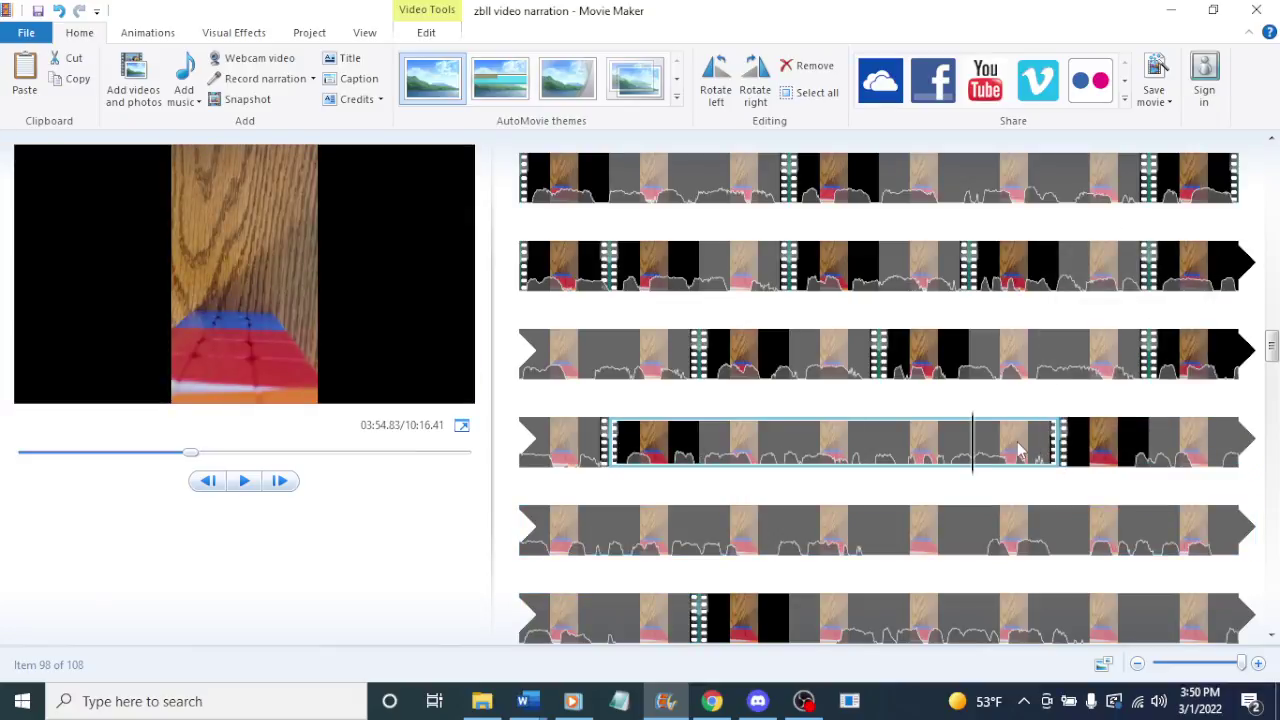
key("space")
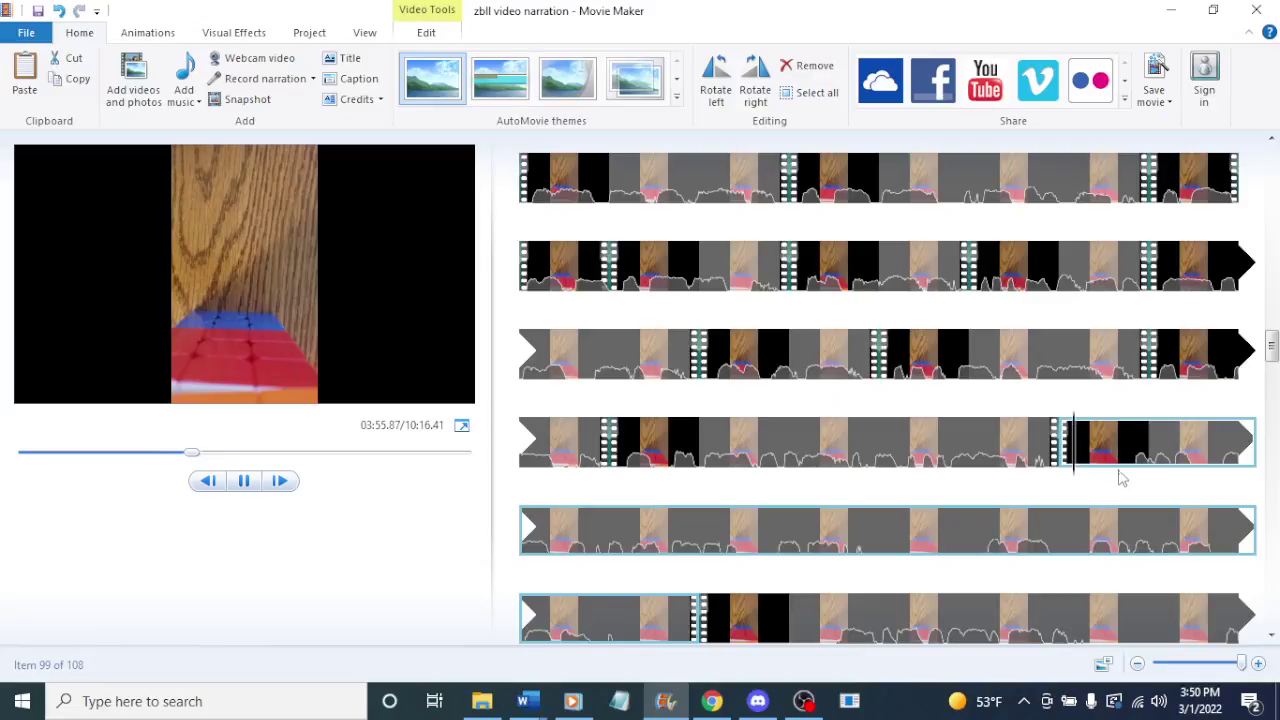
left_click(1124, 477)
right_click(1124, 477)
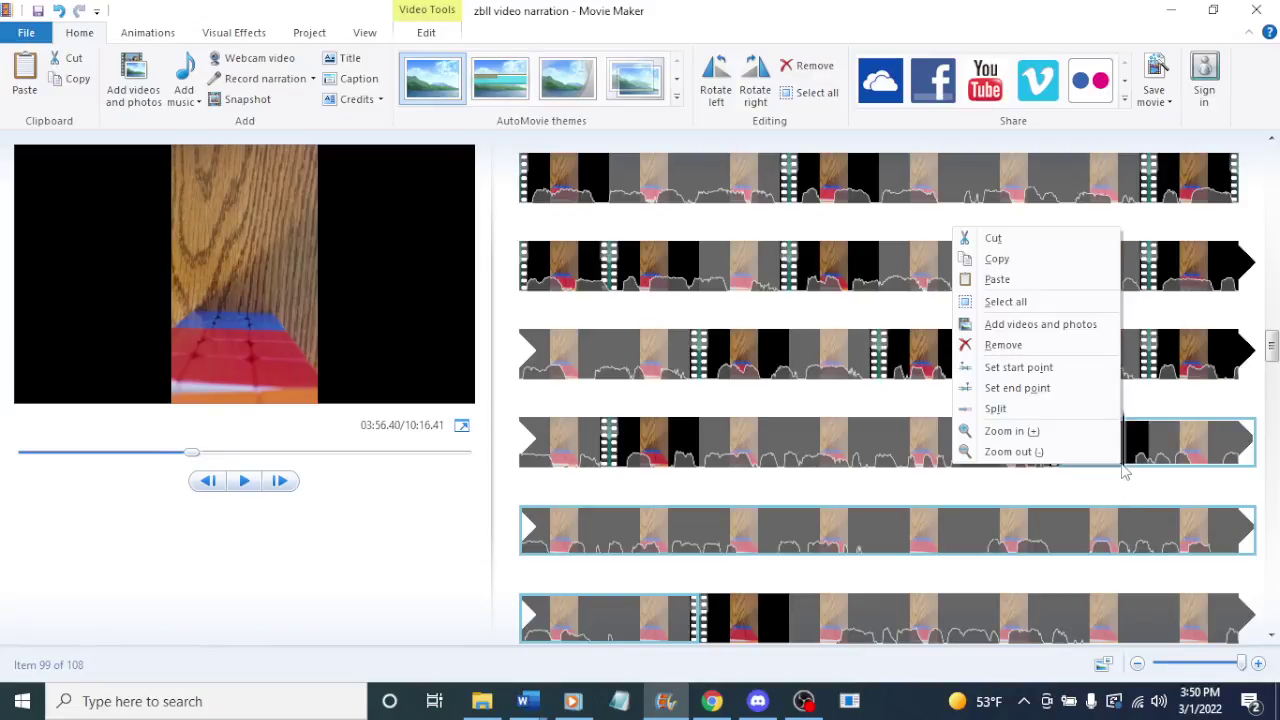
left_click(1037, 366)
key("space")
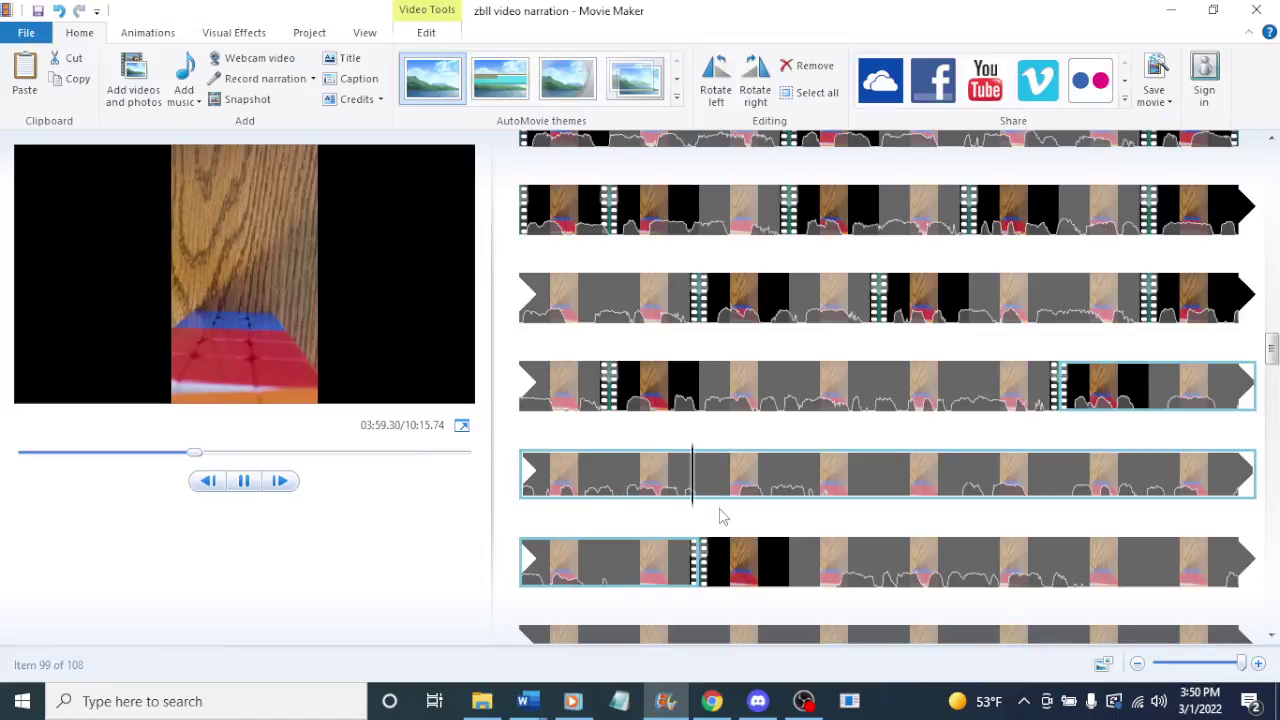
- Split the clip at 03:59.50, set the second part's start point at 03:59.70, and replay the transition
left_click(714, 509)
right_click(712, 506)
left_click(749, 446)
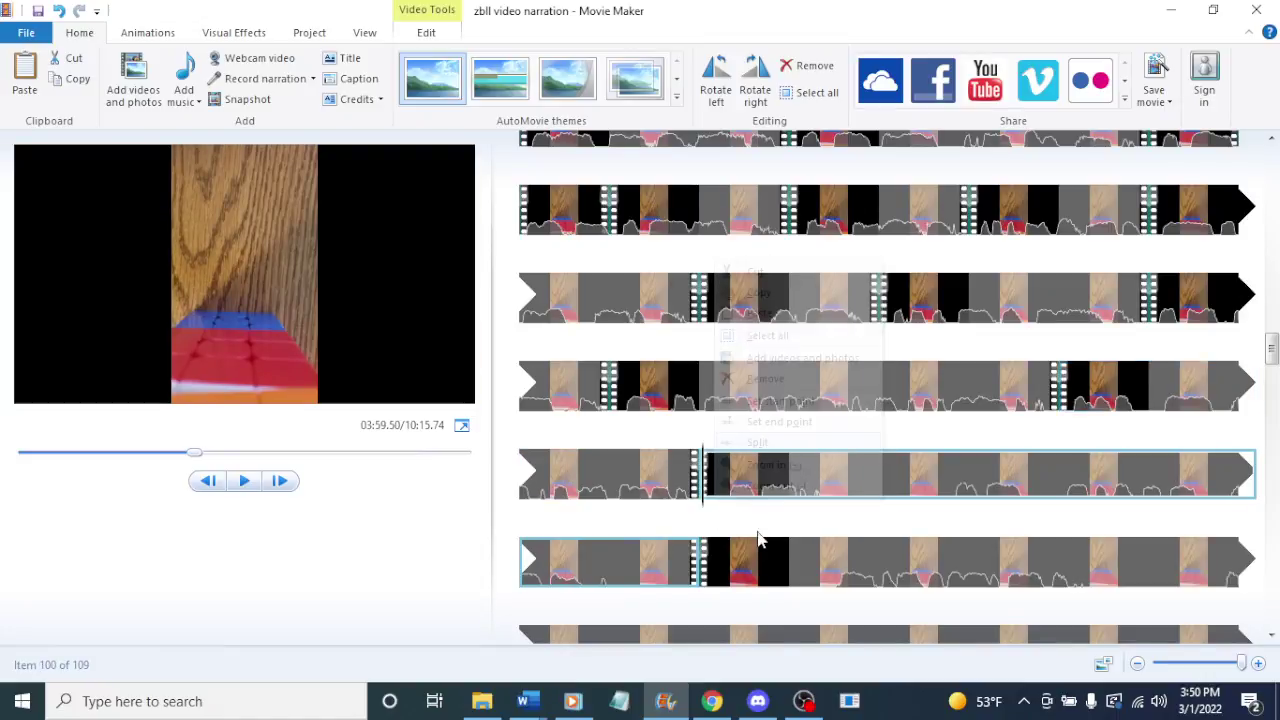
right_click(723, 506)
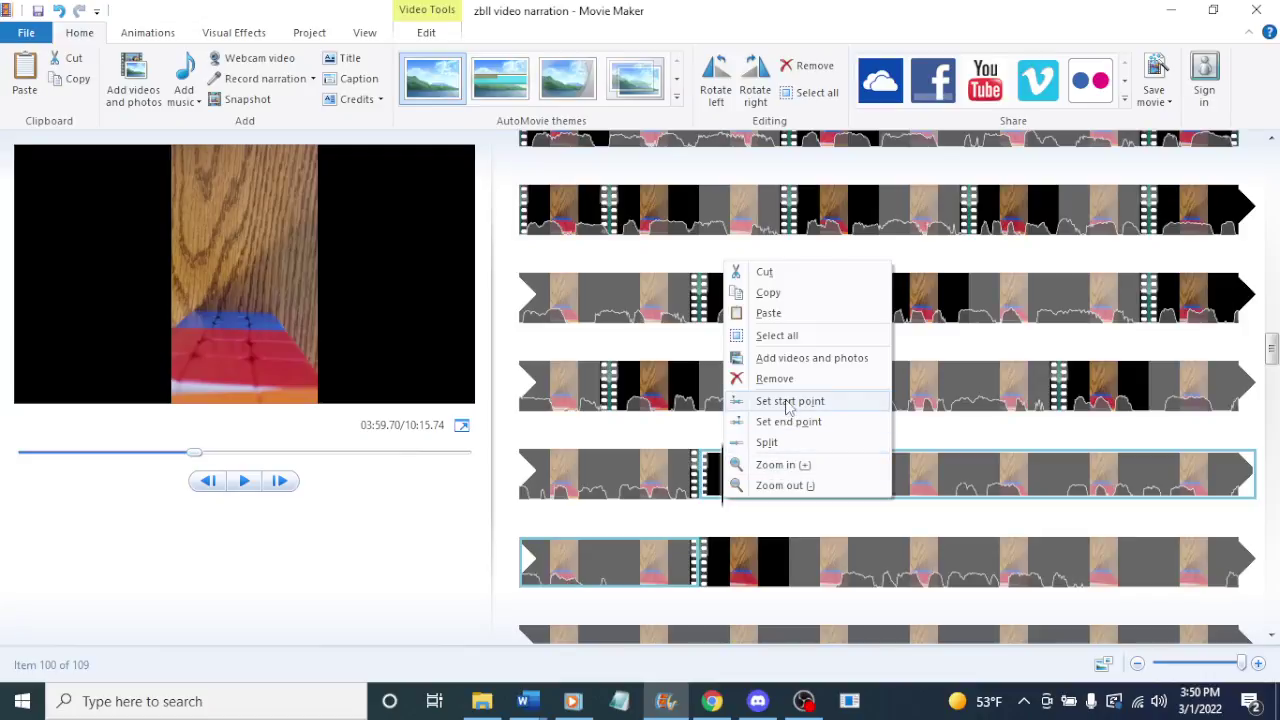
left_click_drag(610, 480, 637, 485)
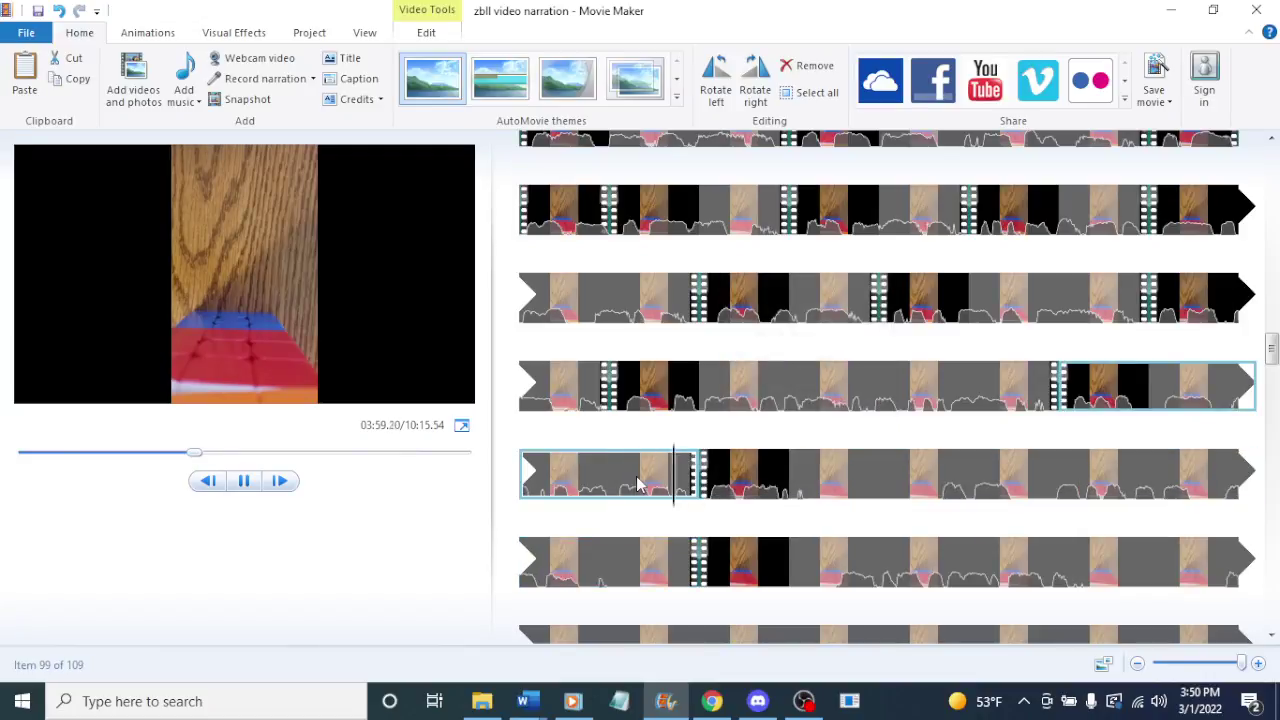
- Split the clip at 04:00.67 and delete all footage after the split
right_click(822, 512)
left_click(870, 452)
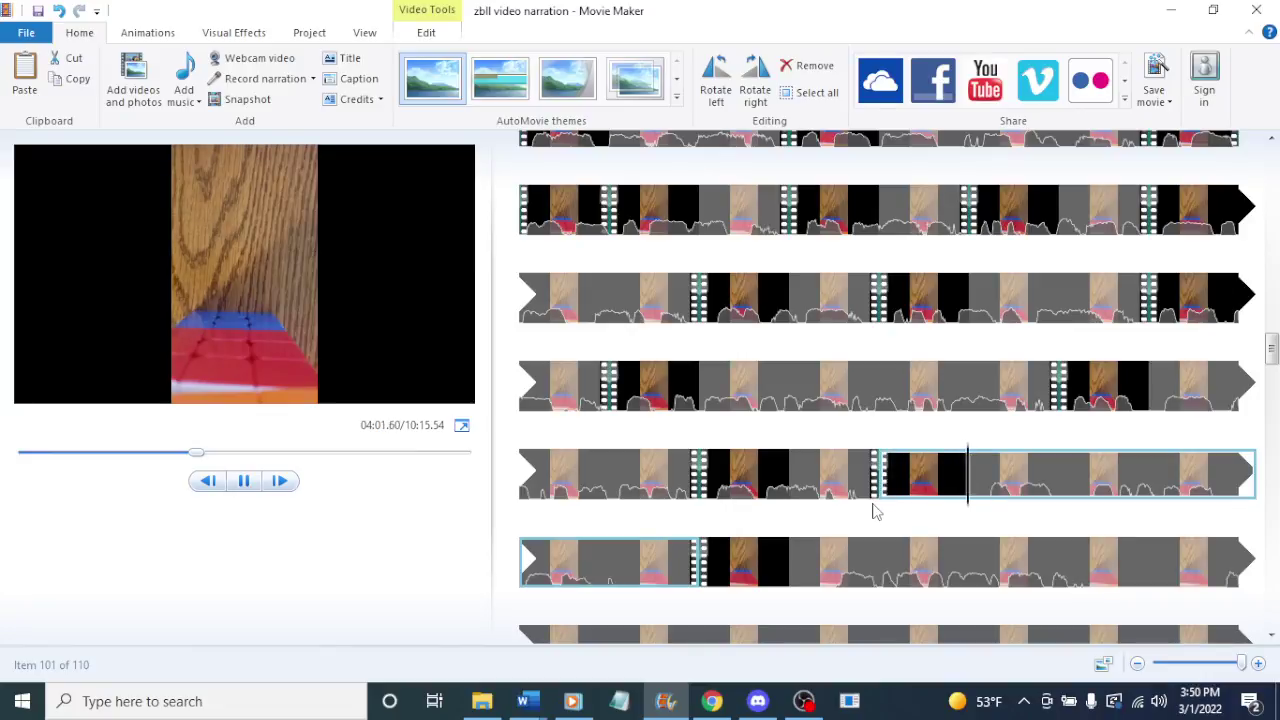
left_click(882, 470)
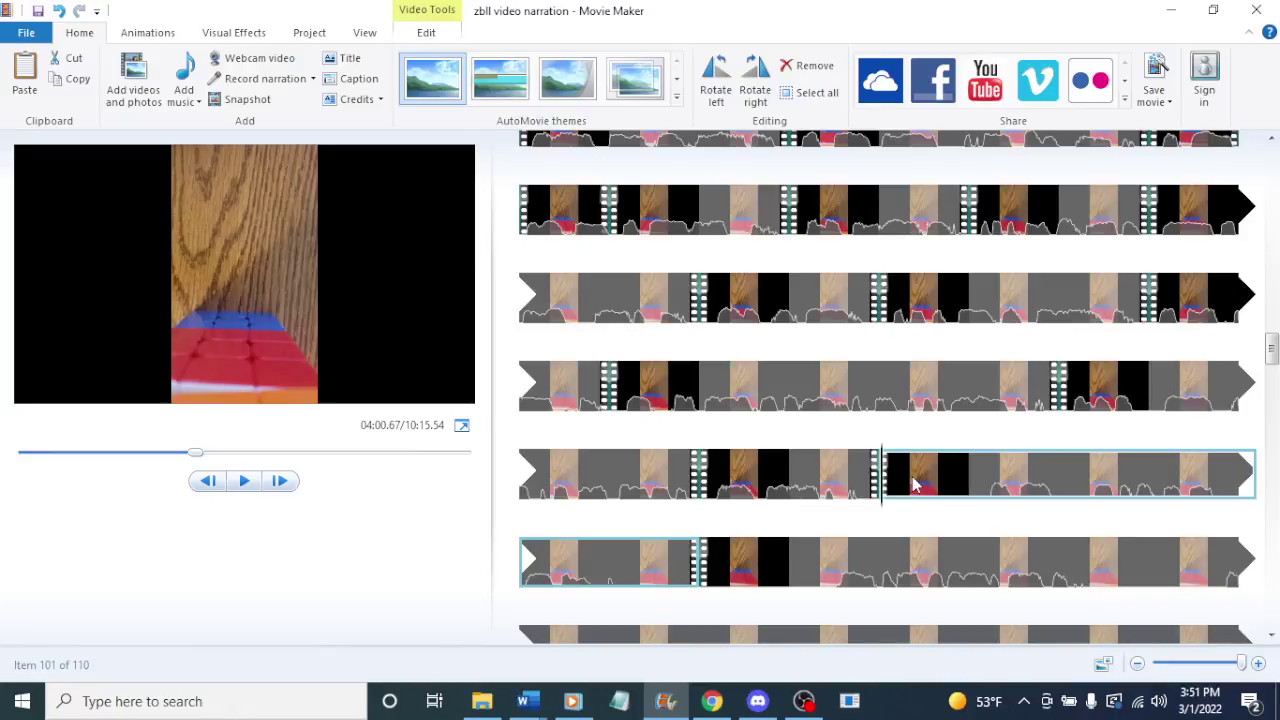
key("Delete")
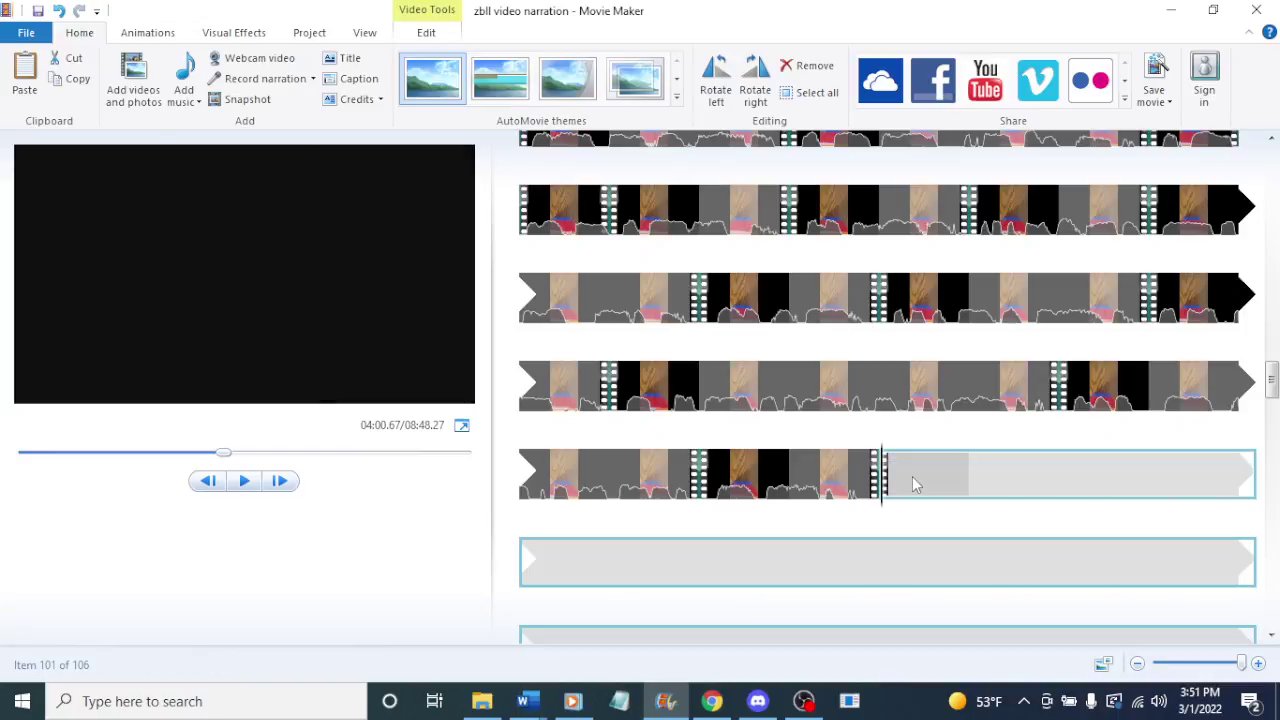
key("Delete")
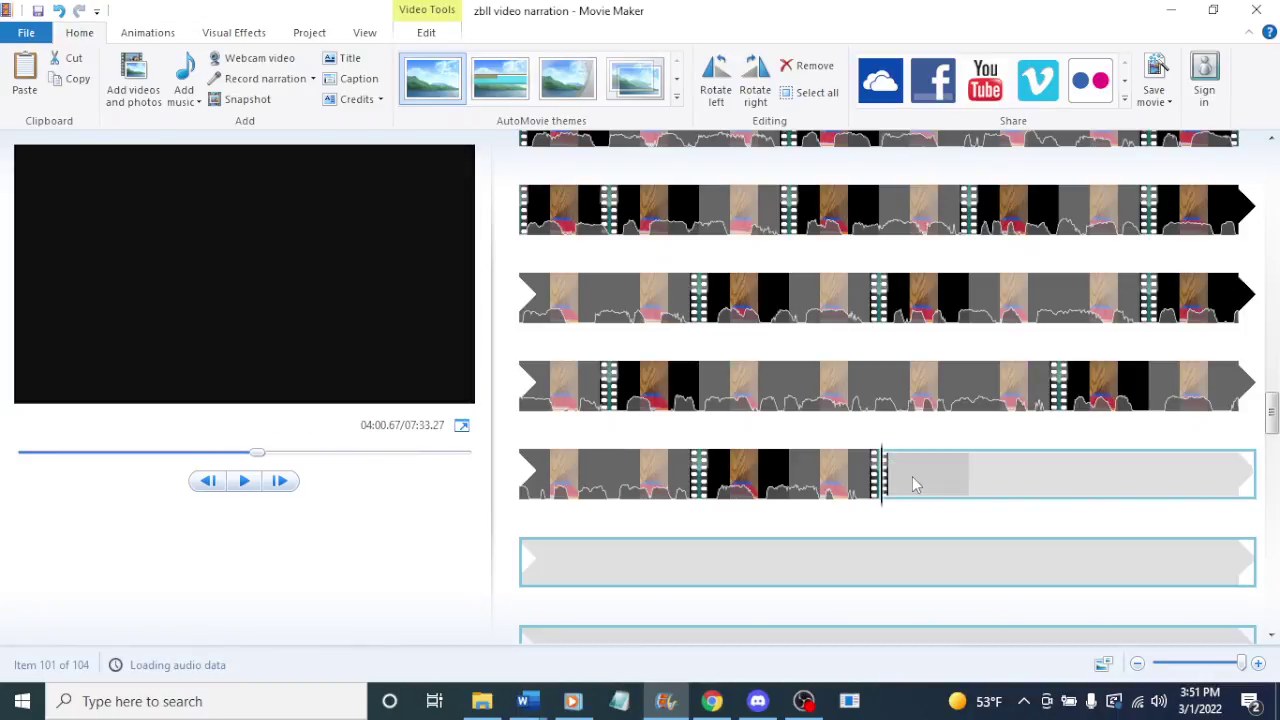
key("Delete")
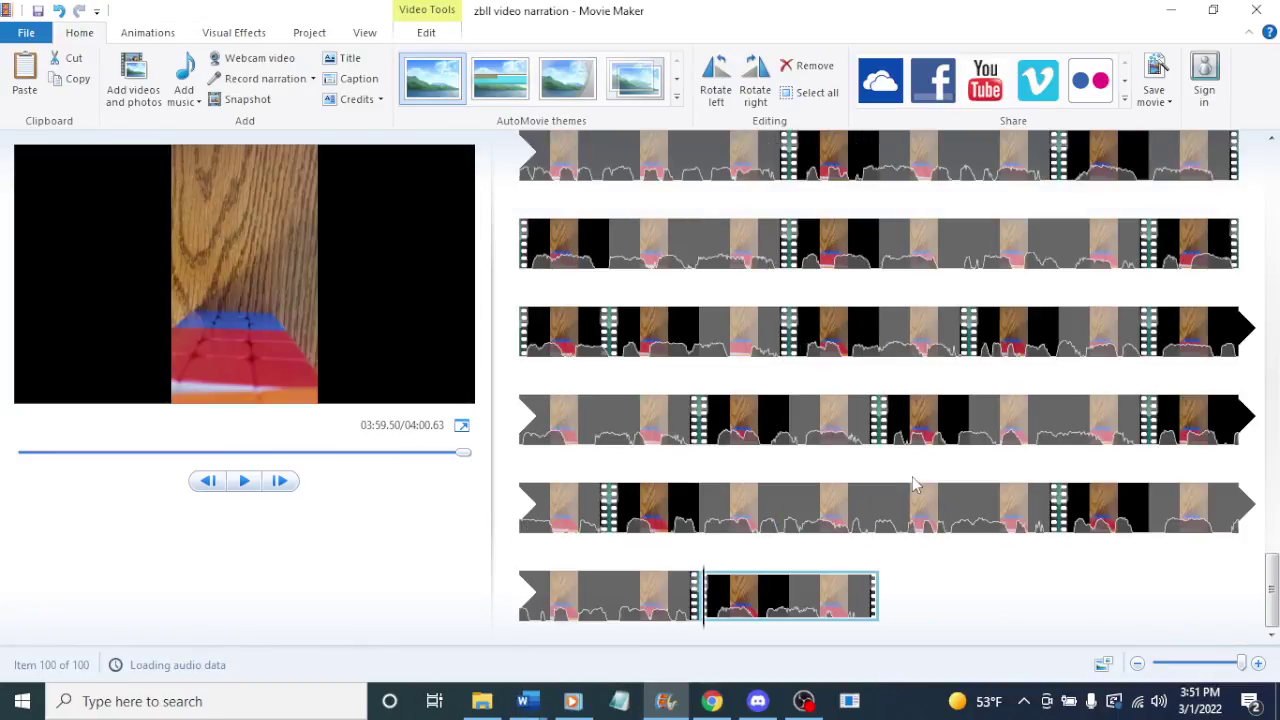
- Play back the last cut and the ending of the final clip
left_click(614, 595)
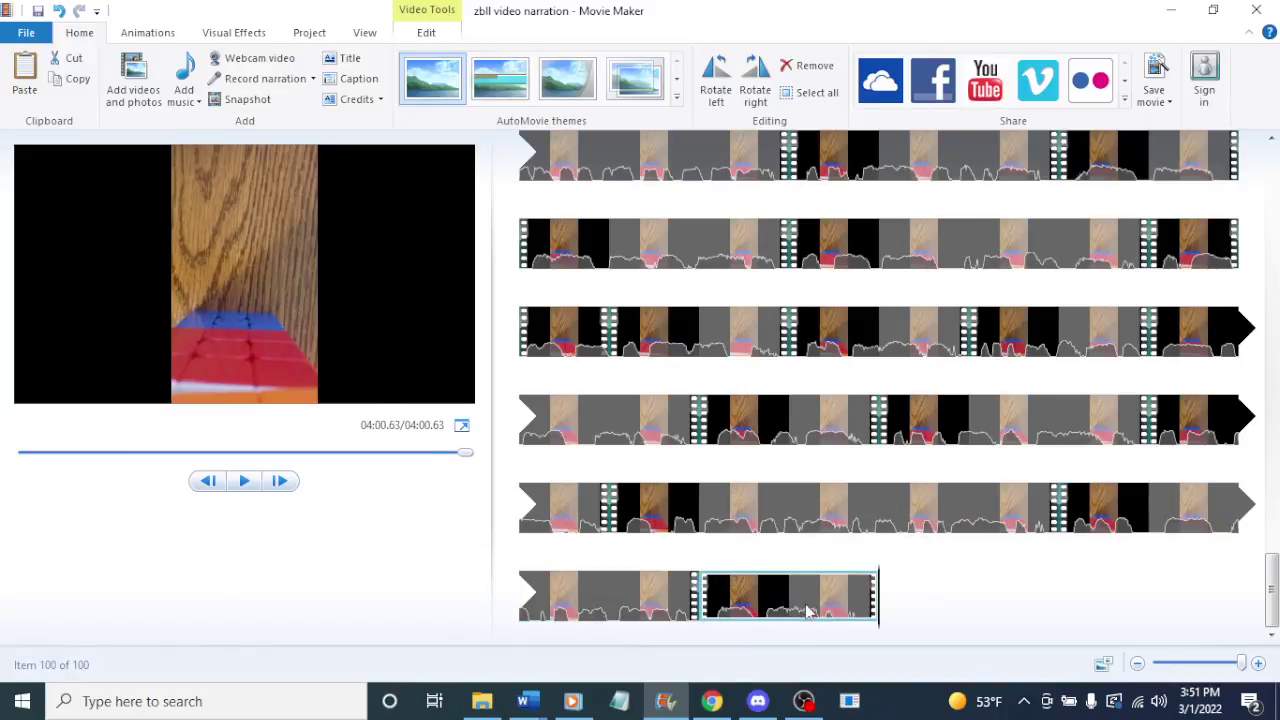
left_click(761, 610)
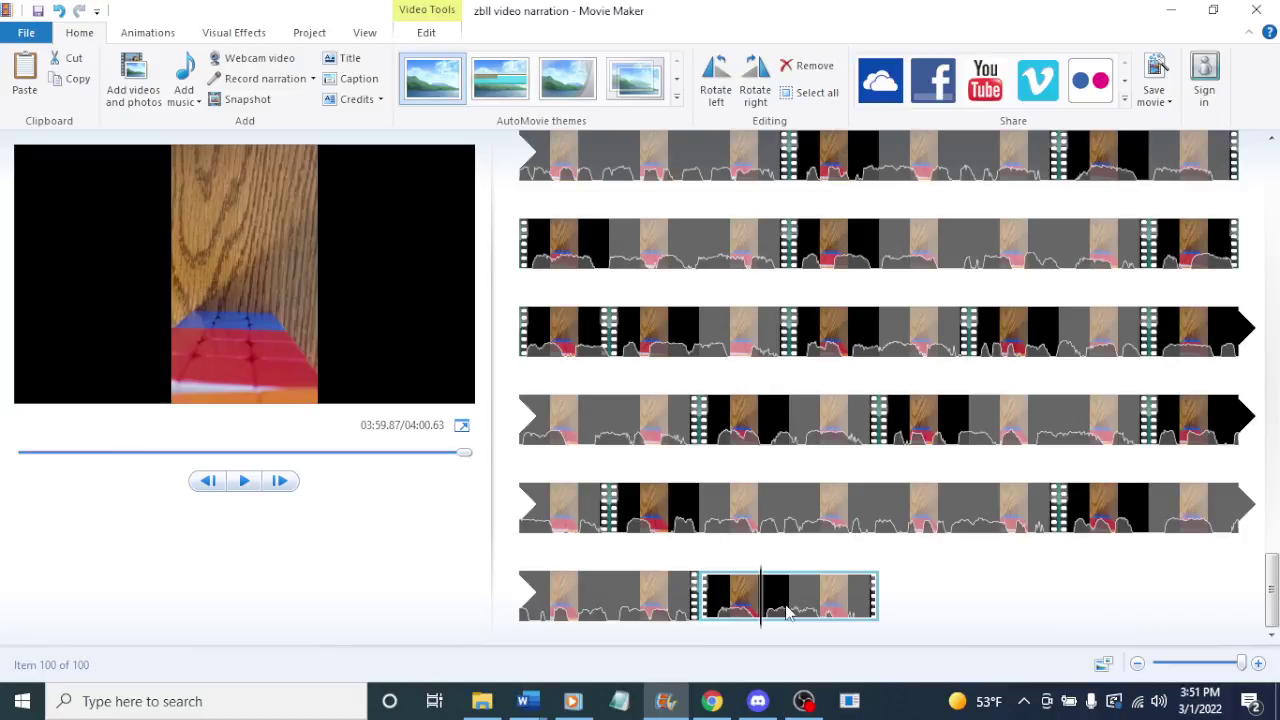
left_click(26, 32)
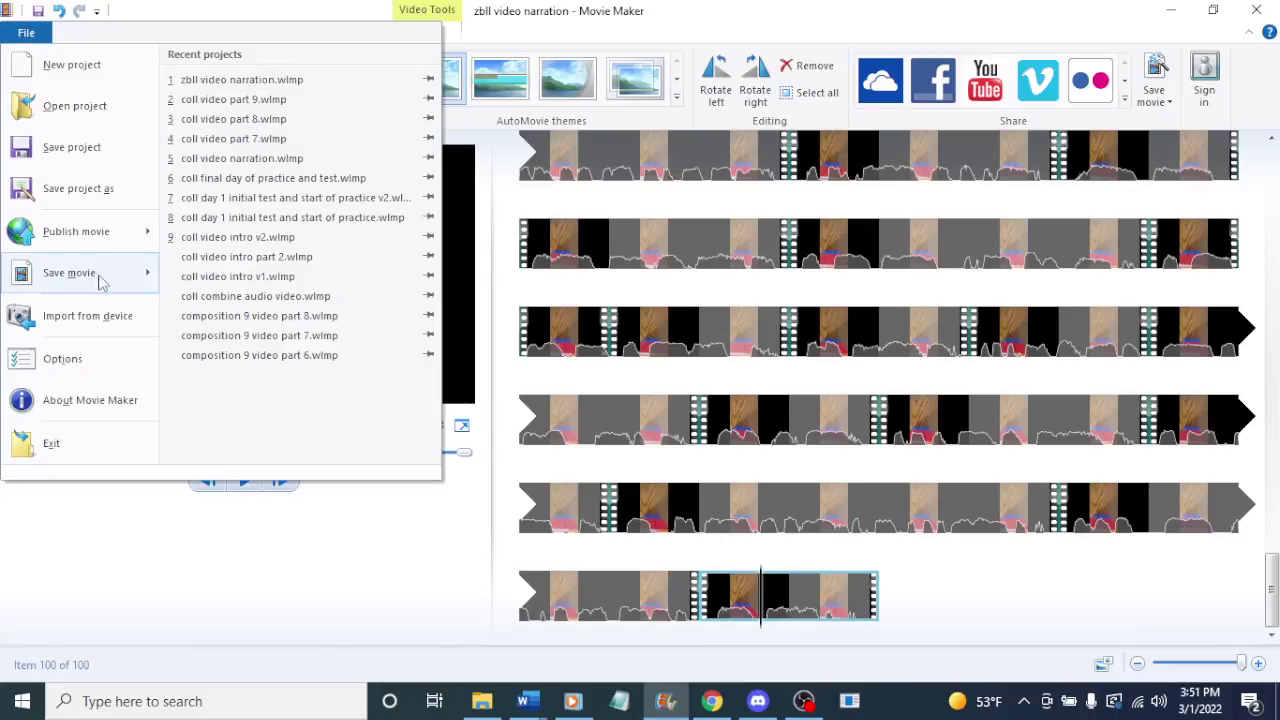
mouse_move(100, 285)
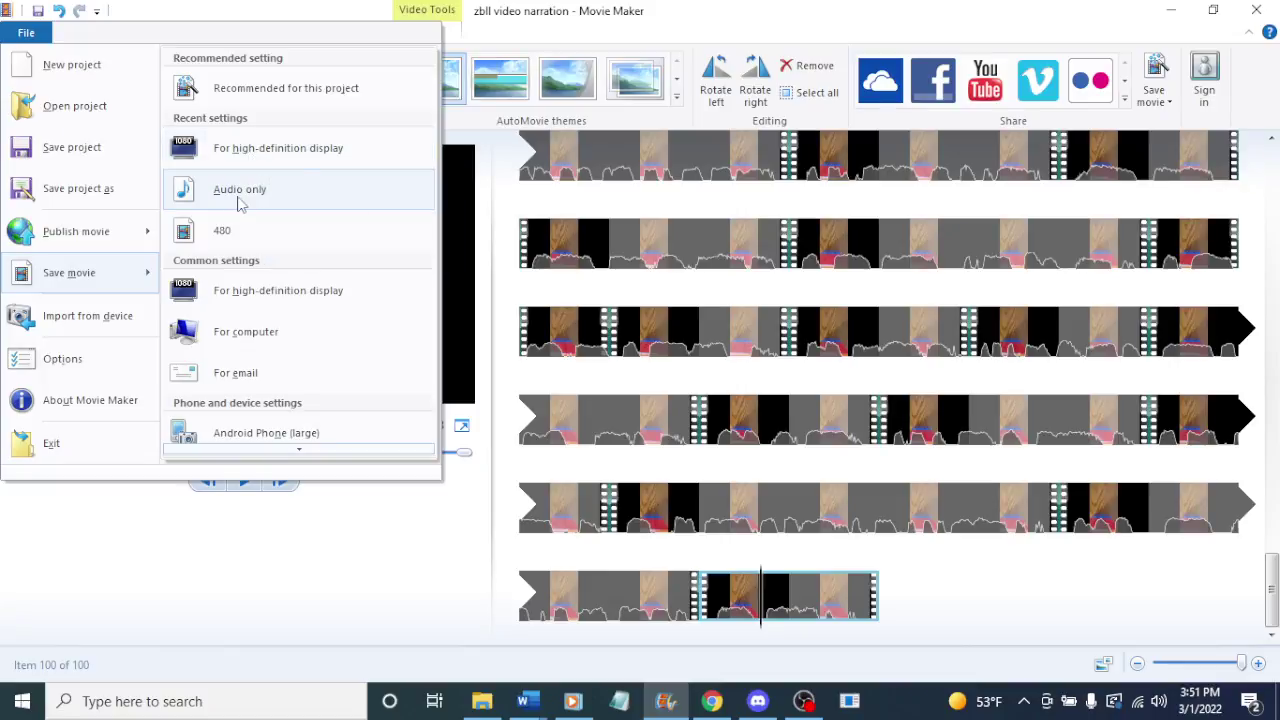
key("Escape")
- Select all clips in the project and open their video volume adjustment
key("ctrl+a")
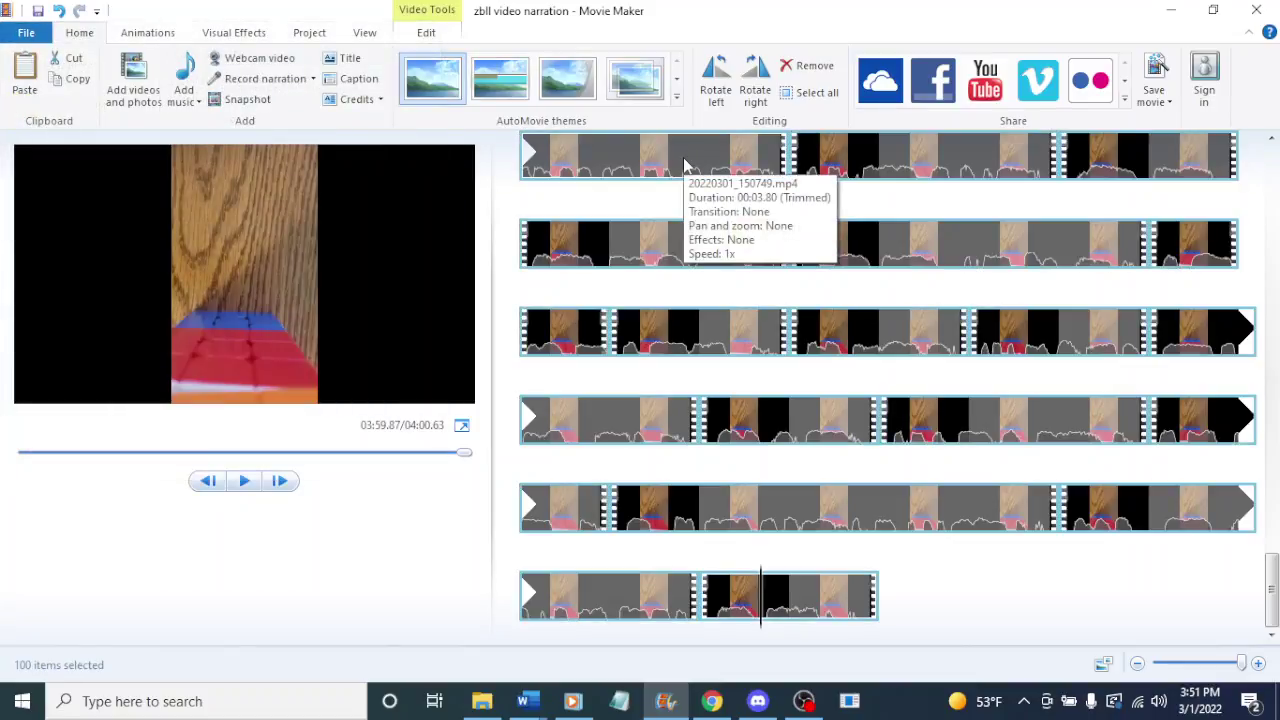
left_click(430, 34)
left_click(24, 75)
left_click(857, 83)
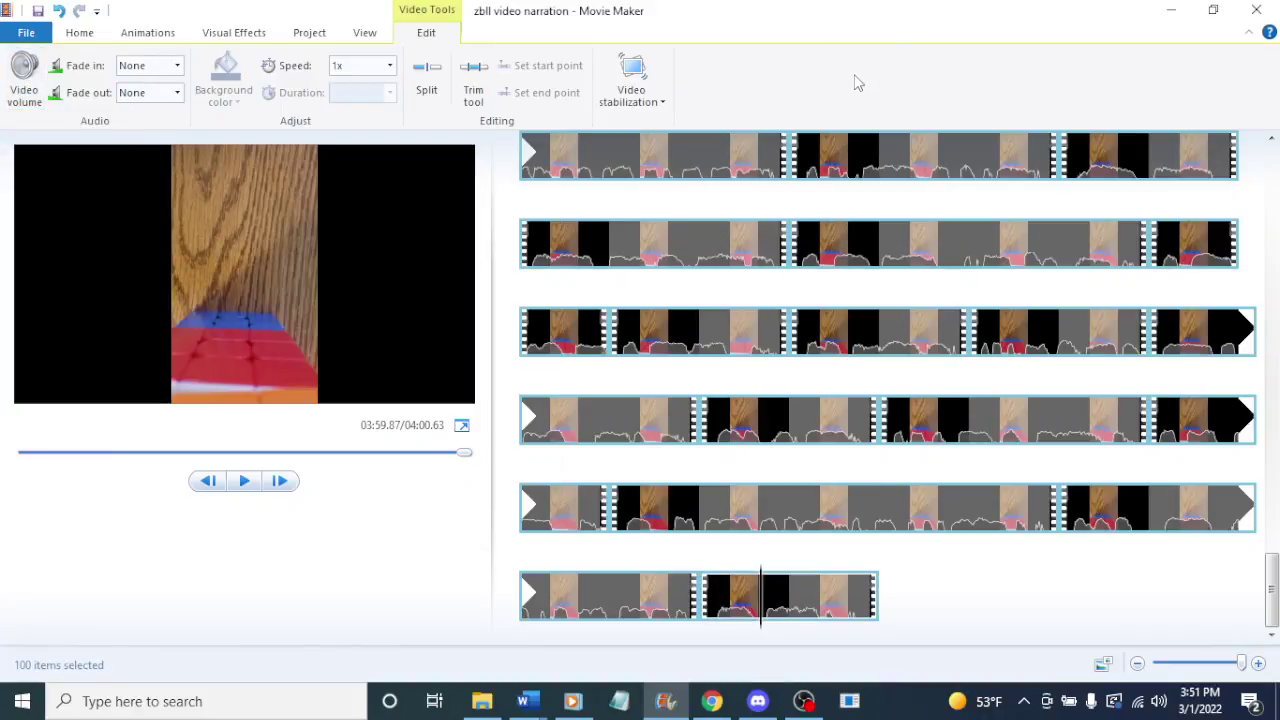
- Export the project as audio only to the Desktop, named "zbll video narration part 1" in M4A format, and dismiss the completion dialog
left_click(26, 32)
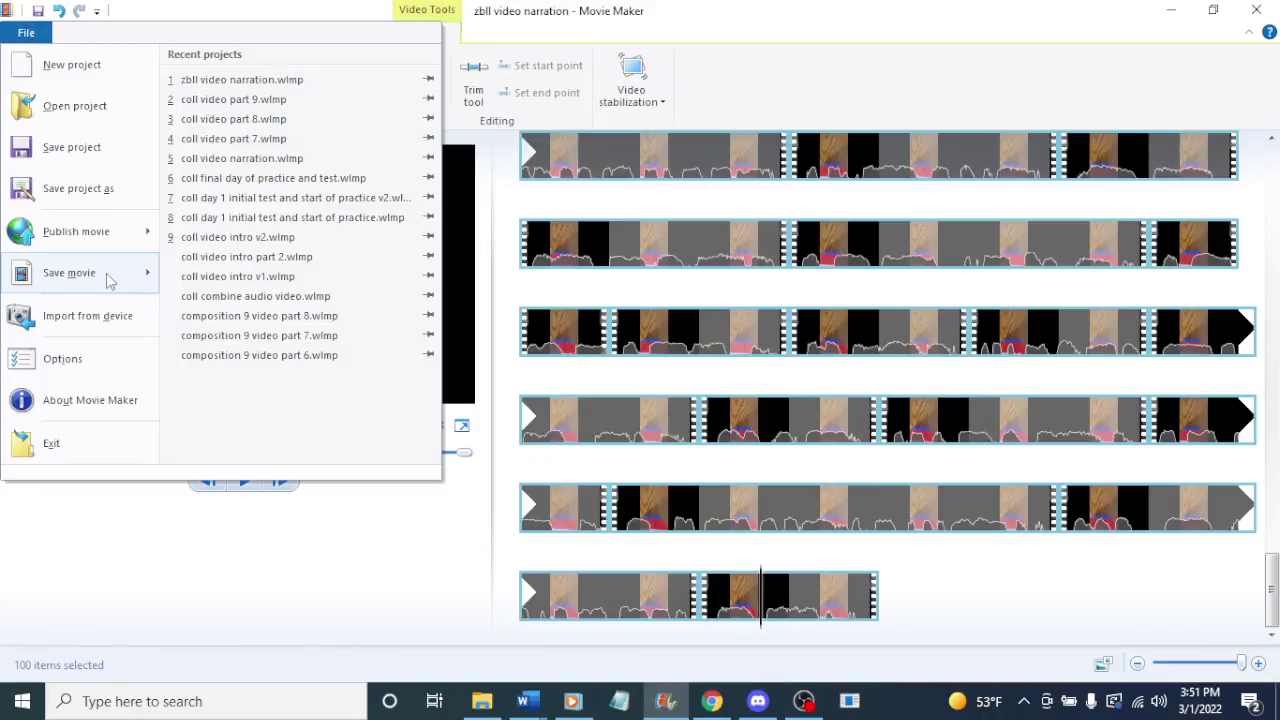
mouse_move(112, 280)
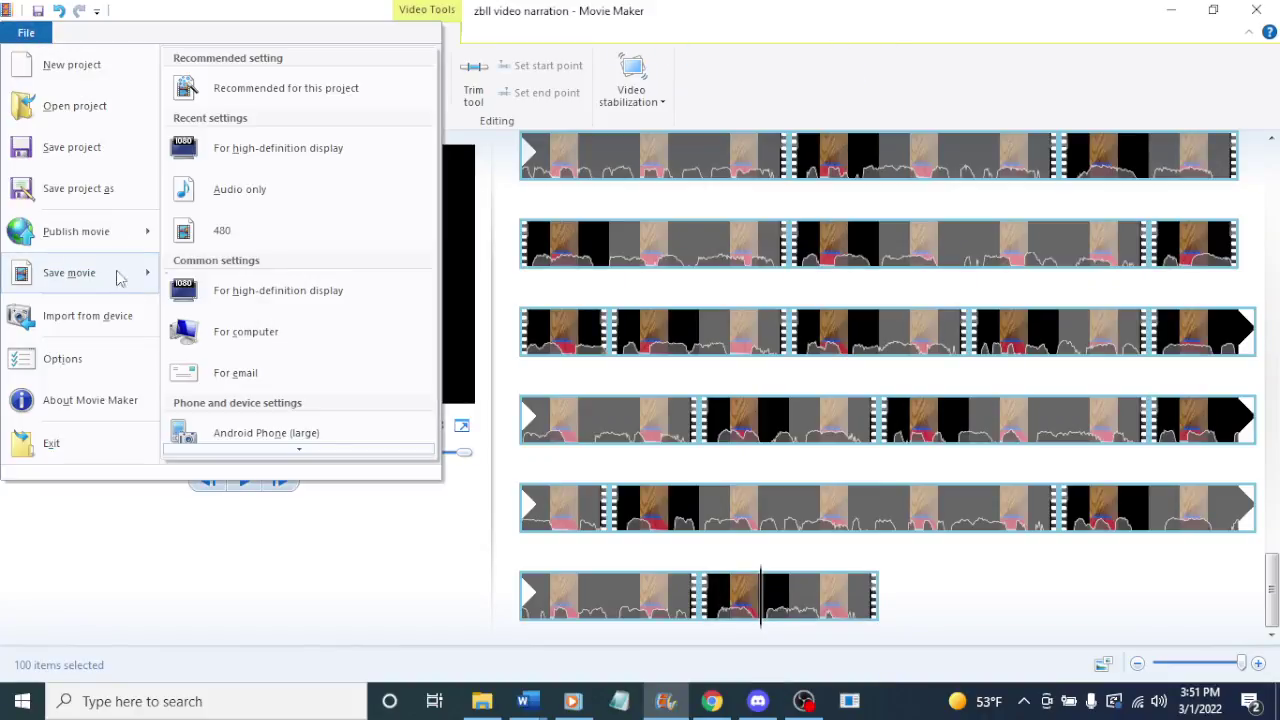
left_click(248, 200)
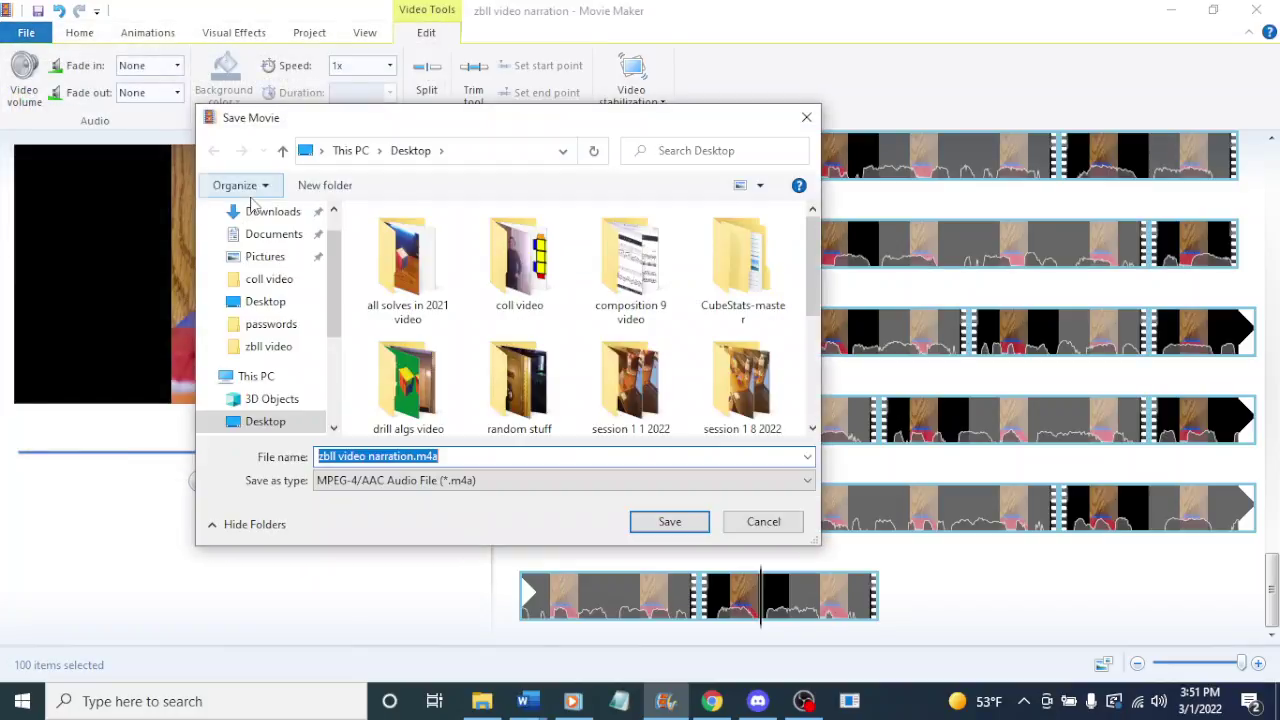
left_click(414, 456)
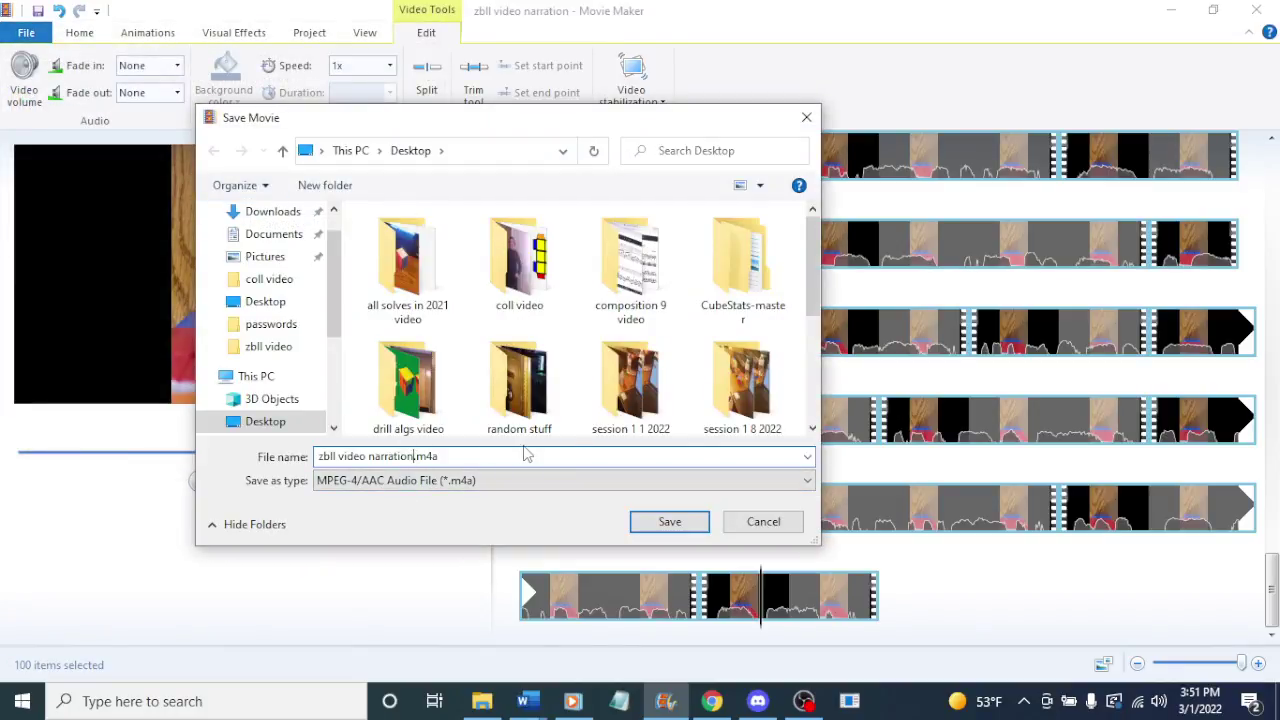
type("part 1")
key("Return")
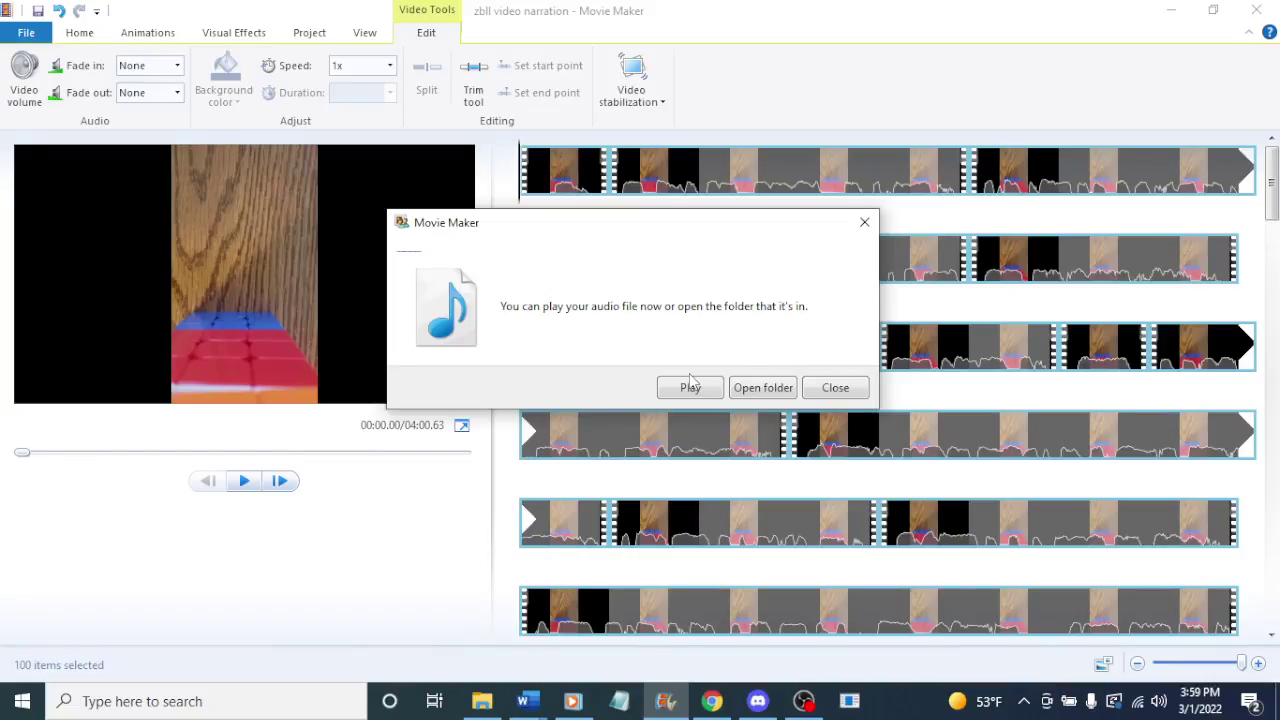
left_click(831, 387)
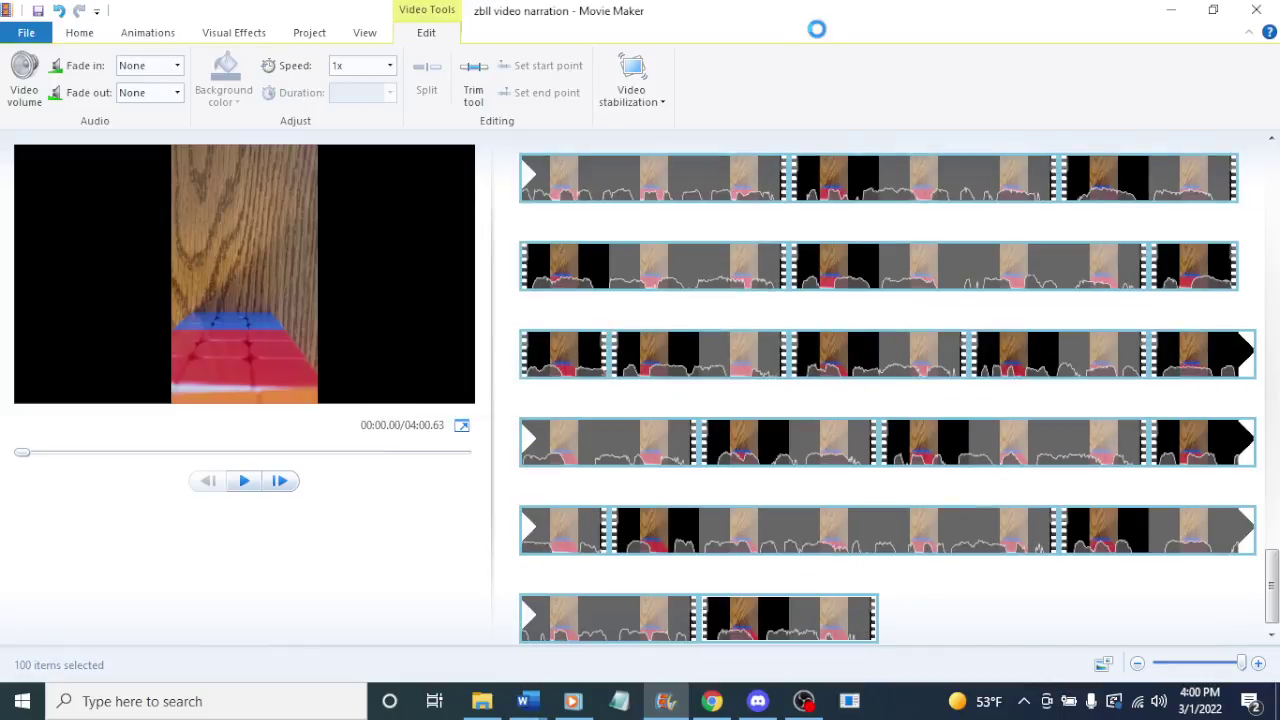
- Start a new project and add all 21 selected MP4 recordings from the narration folder to it
left_click(28, 33)
left_click(893, 309)
key("ctrl+n")
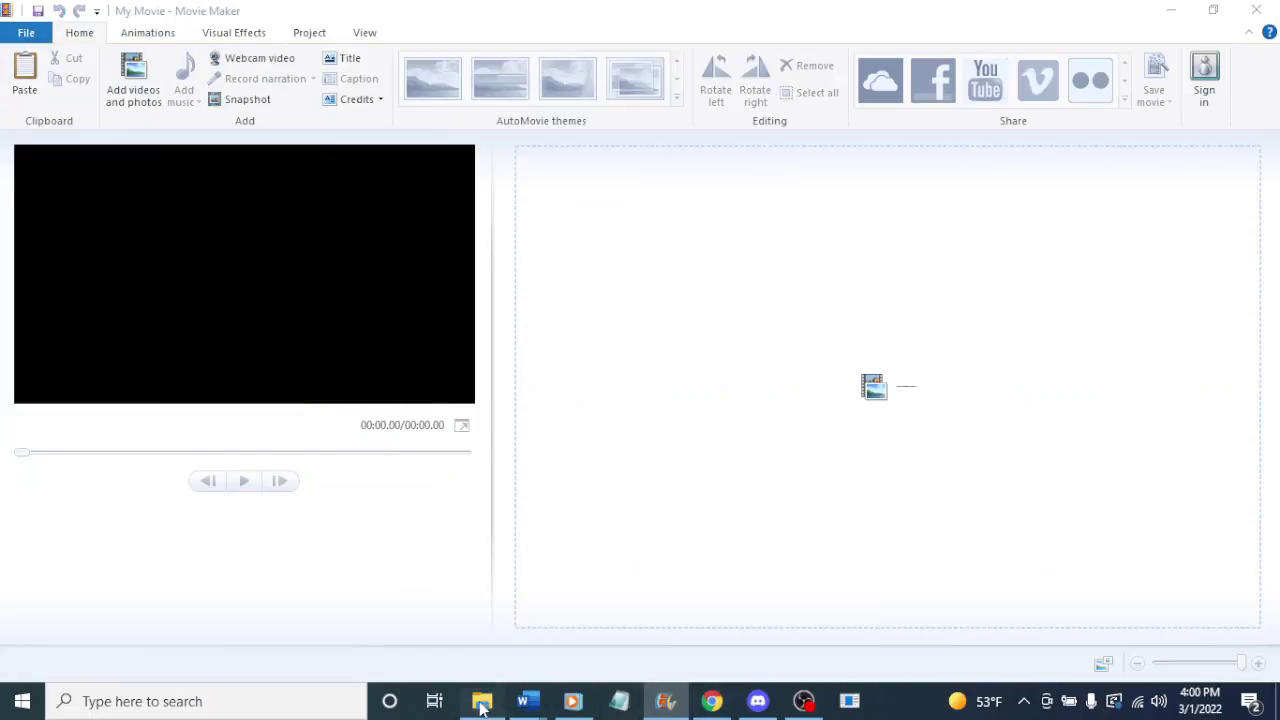
left_click(482, 701)
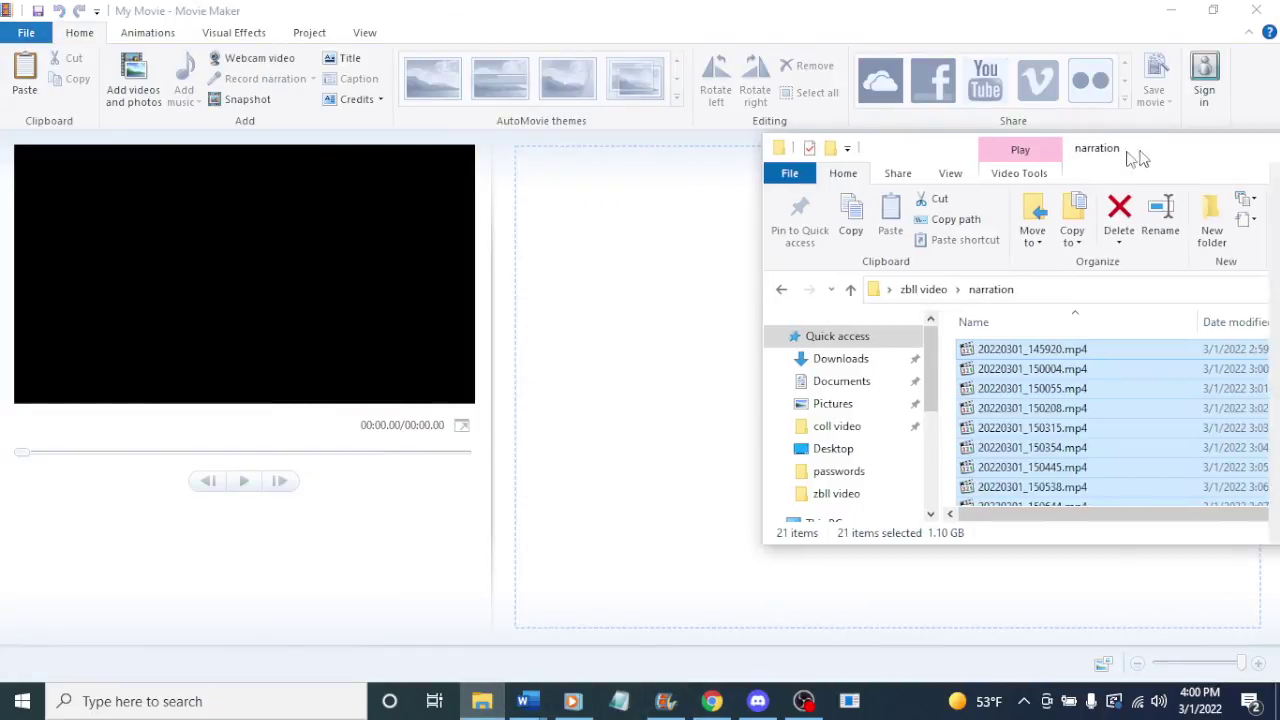
left_click_drag(1137, 157, 485, 168)
left_click_drag(385, 374, 1035, 268)
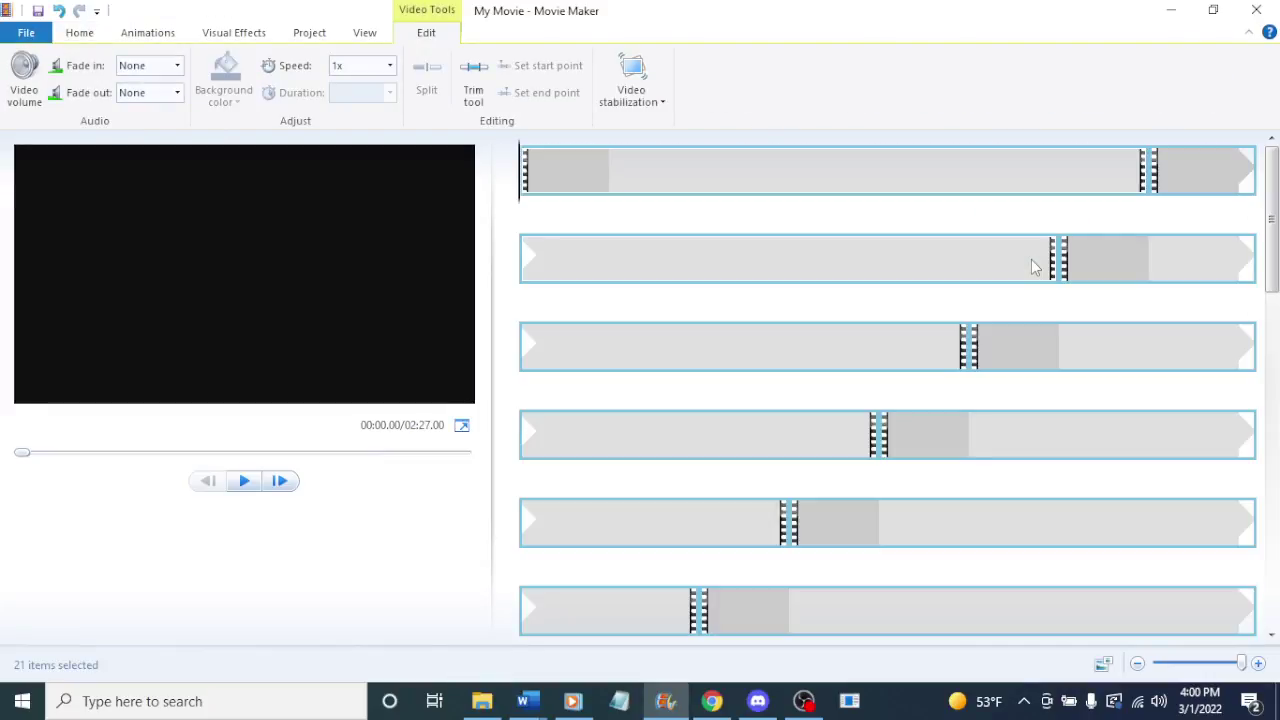
- Move the exported narration audio file from the desktop into the zbll video folder
left_click(479, 702)
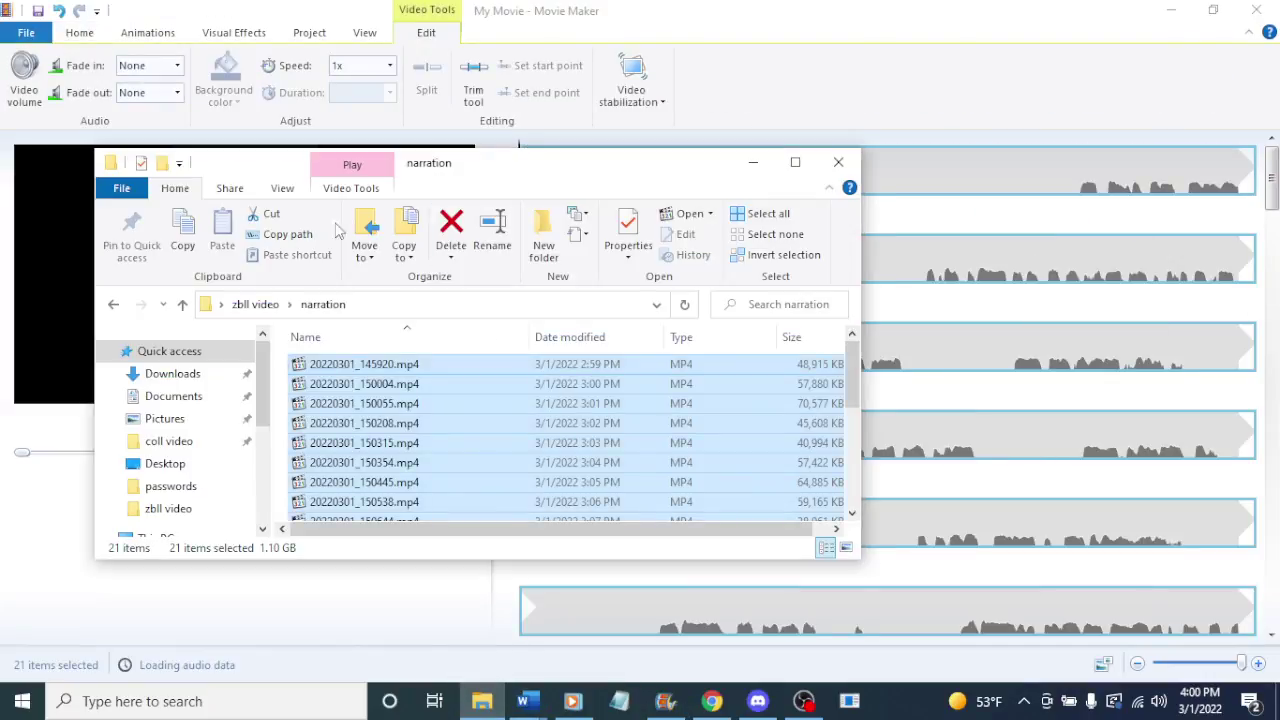
left_click(482, 705)
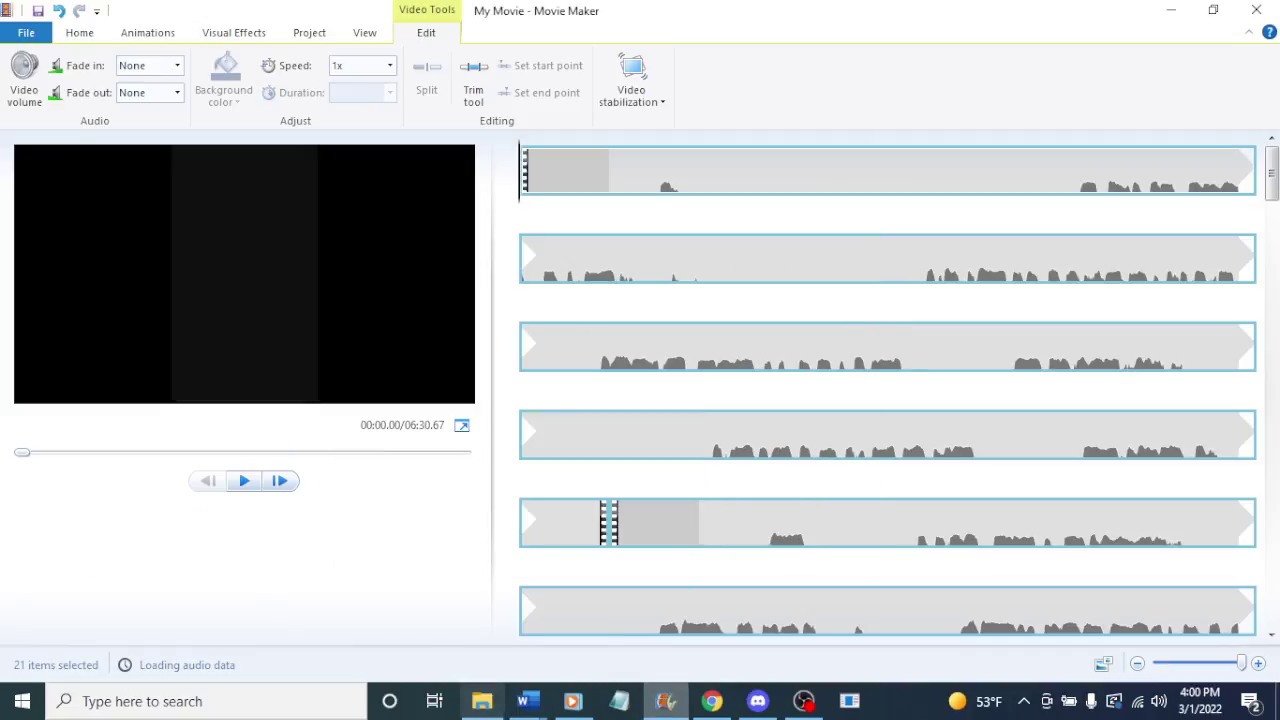
key("super+d")
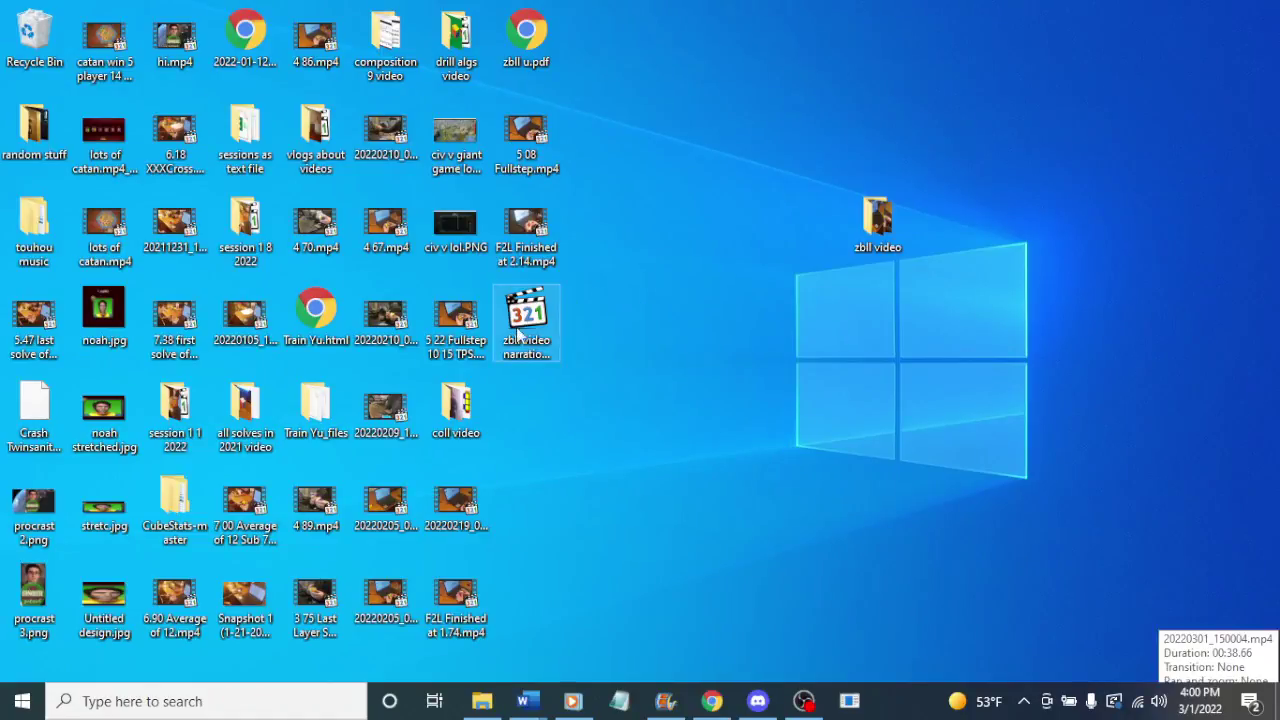
left_click(882, 233)
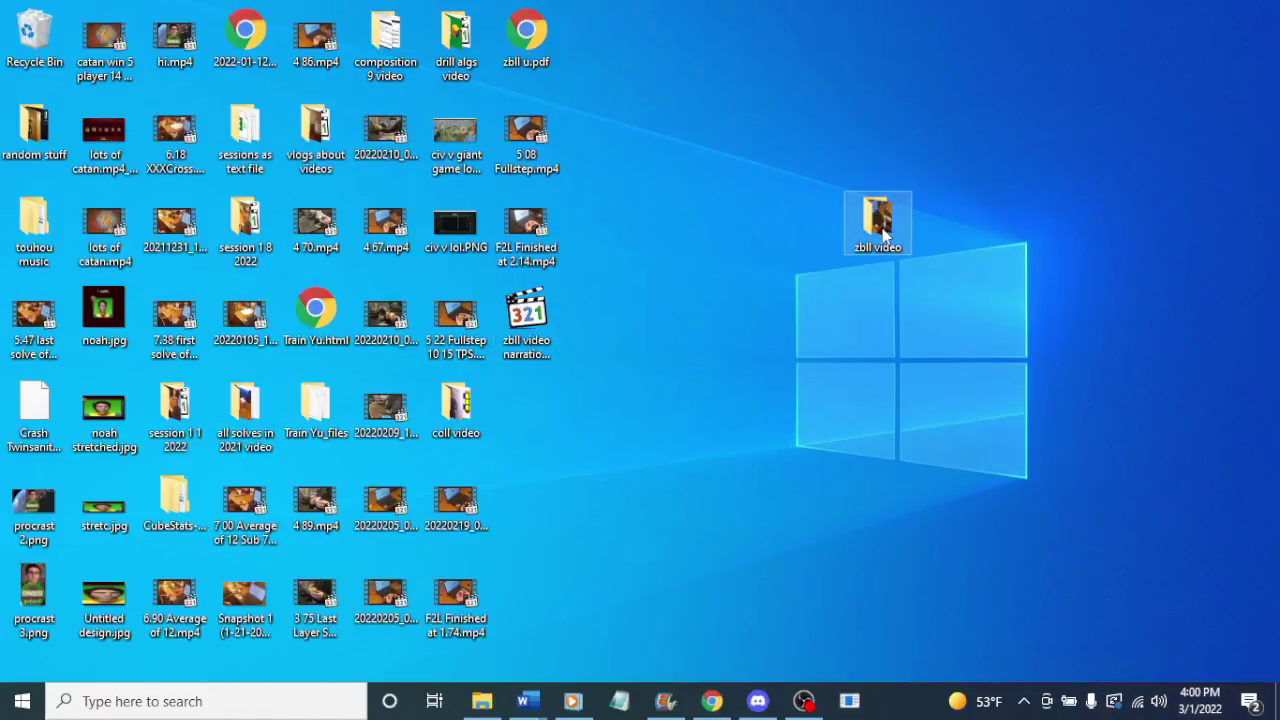
key("Return")
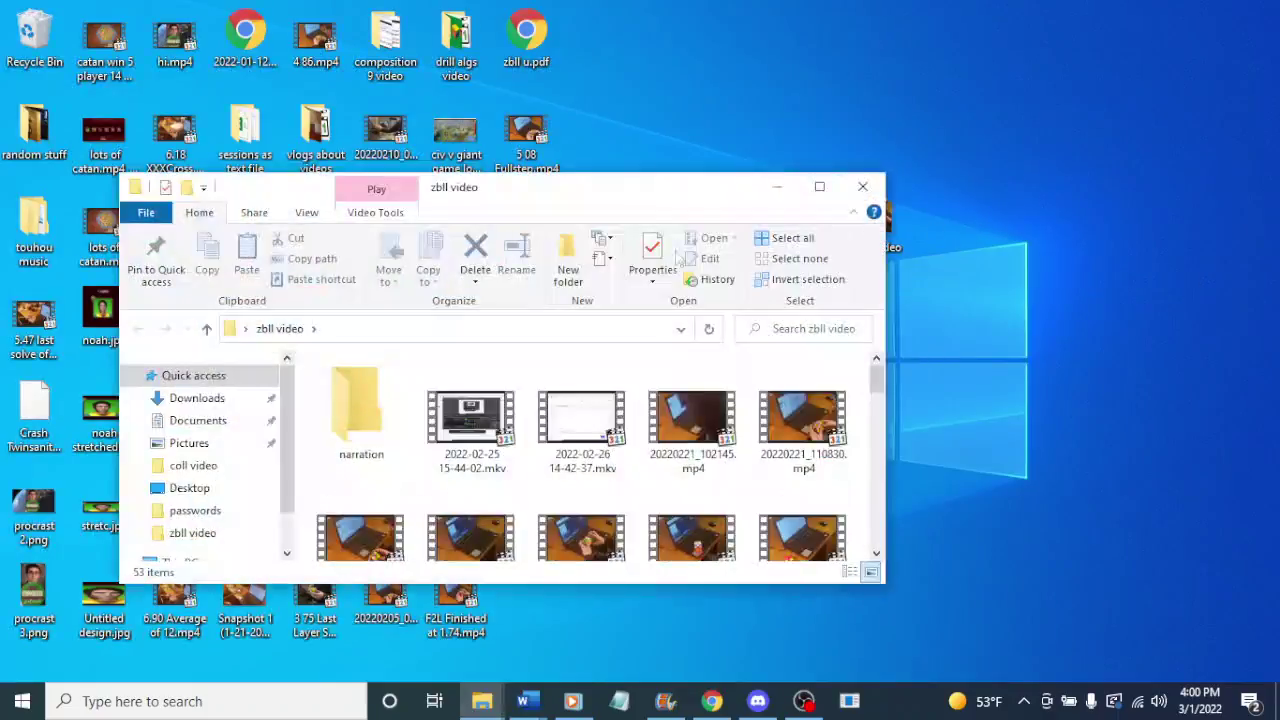
left_click_drag(643, 195, 1182, 142)
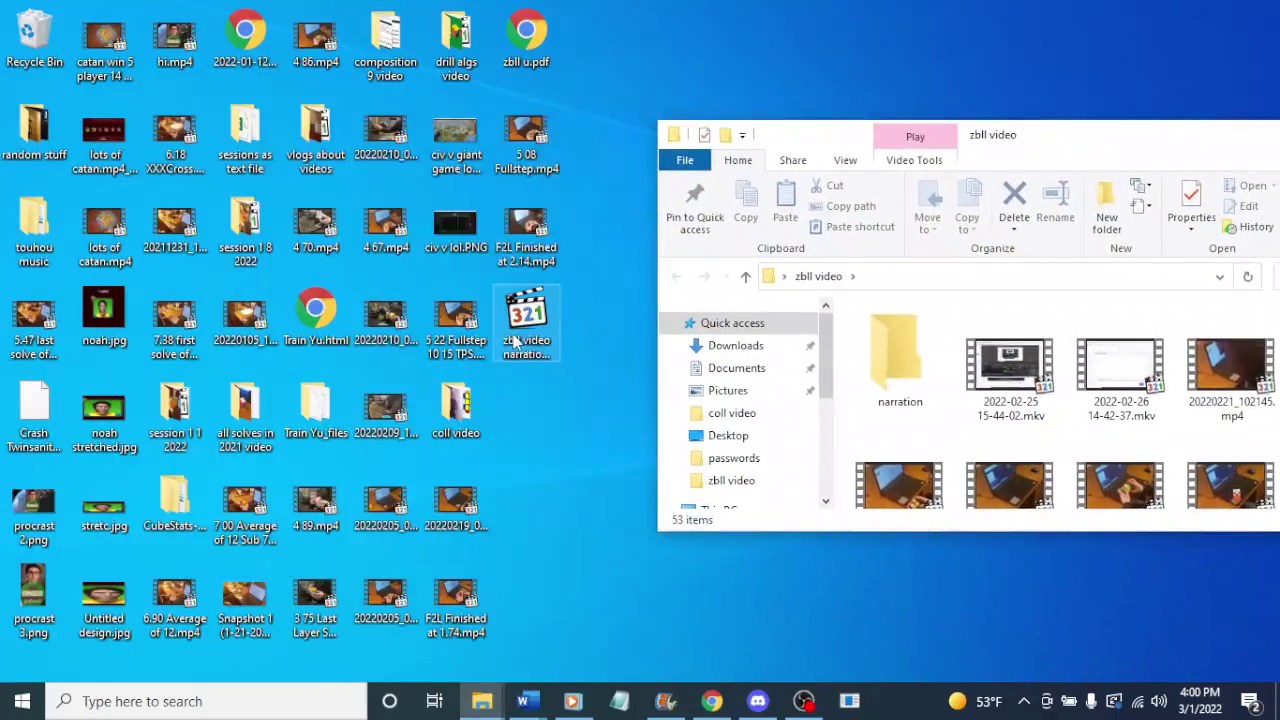
left_click_drag(515, 342, 1086, 402)
- Play "zbll video narration part 1.m4a" from the zbll video folder in a maximized Media Player Classic window
left_click_drag(1108, 149, 982, 135)
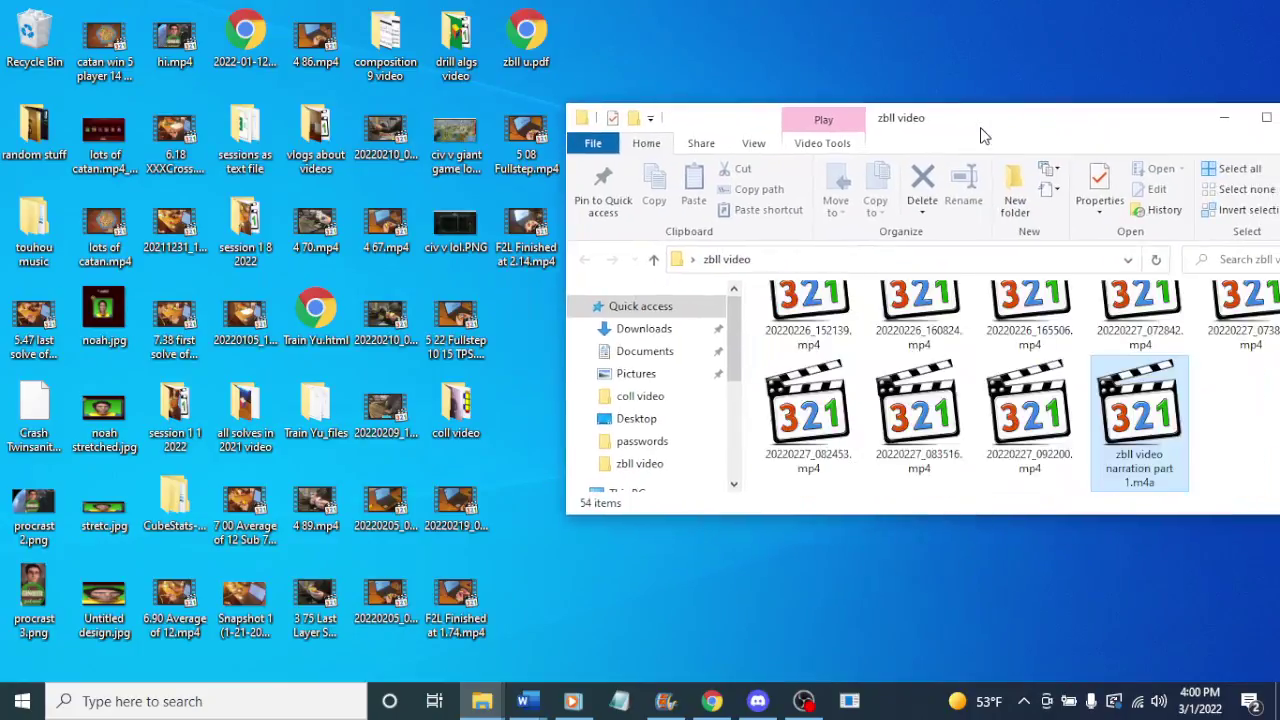
left_click_drag(1166, 131, 1118, 134)
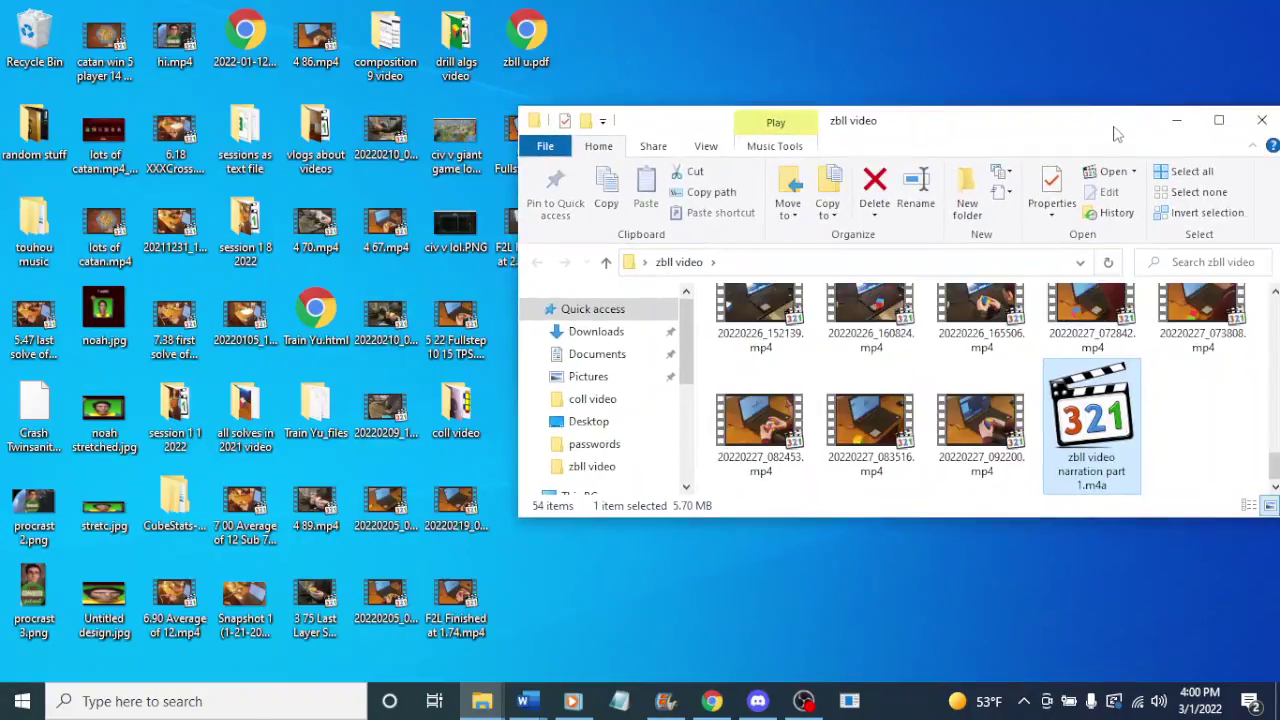
left_click(1219, 120)
left_click(665, 587)
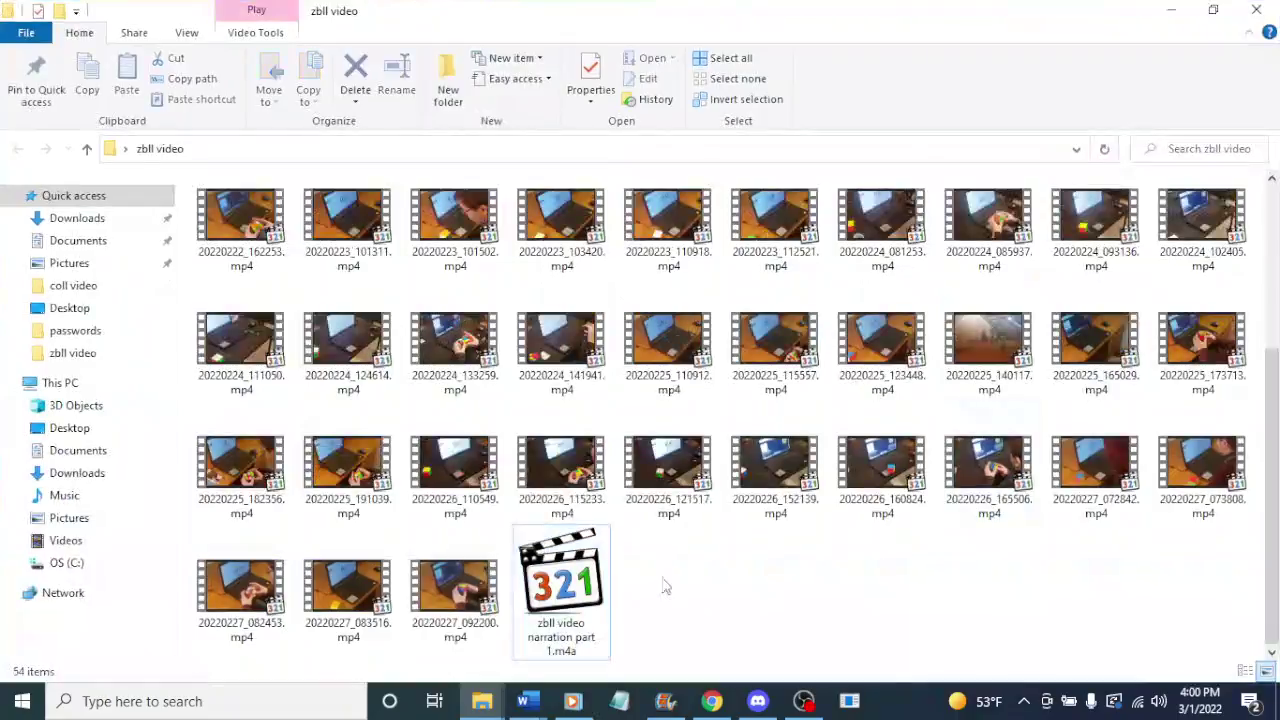
left_click(600, 610)
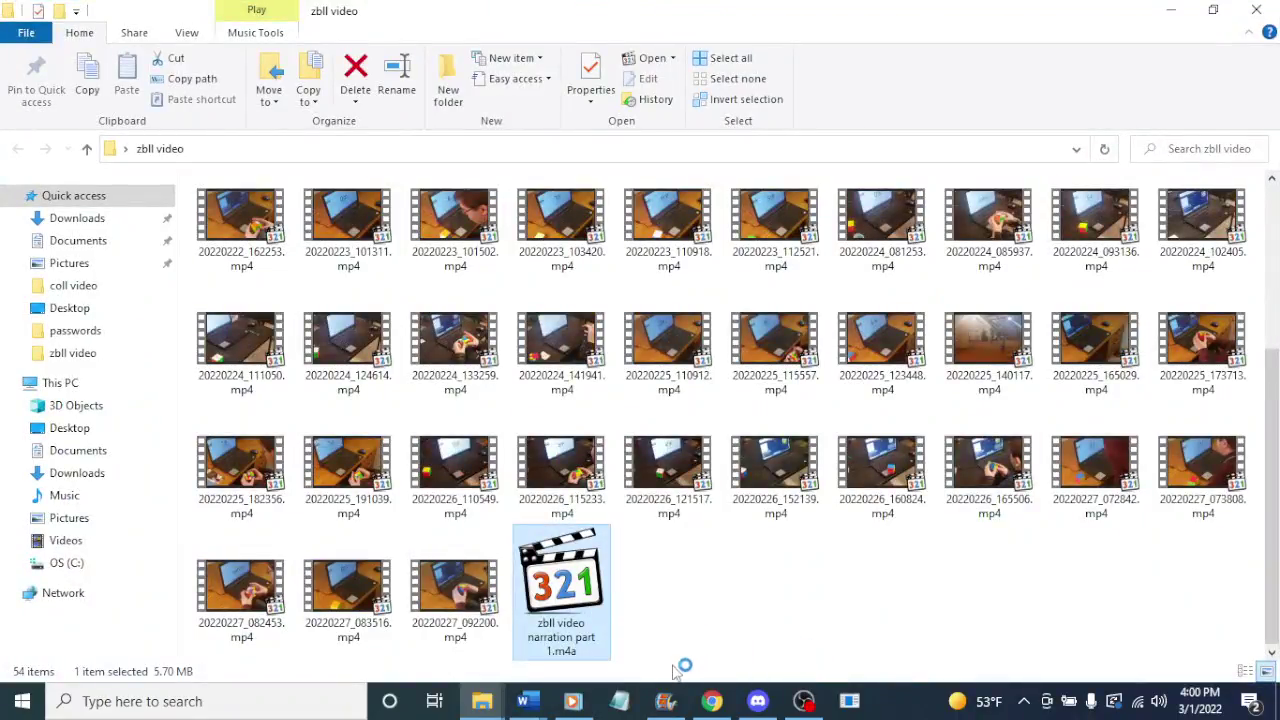
left_click(665, 701)
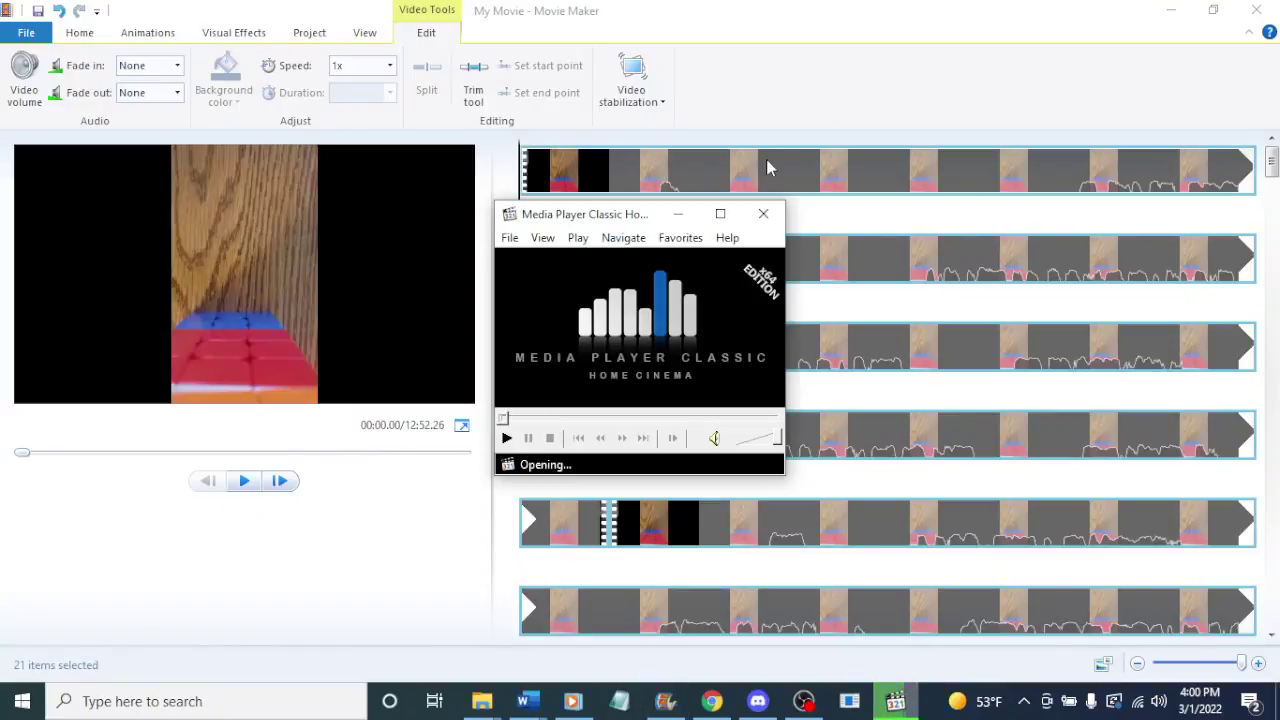
left_click(720, 214)
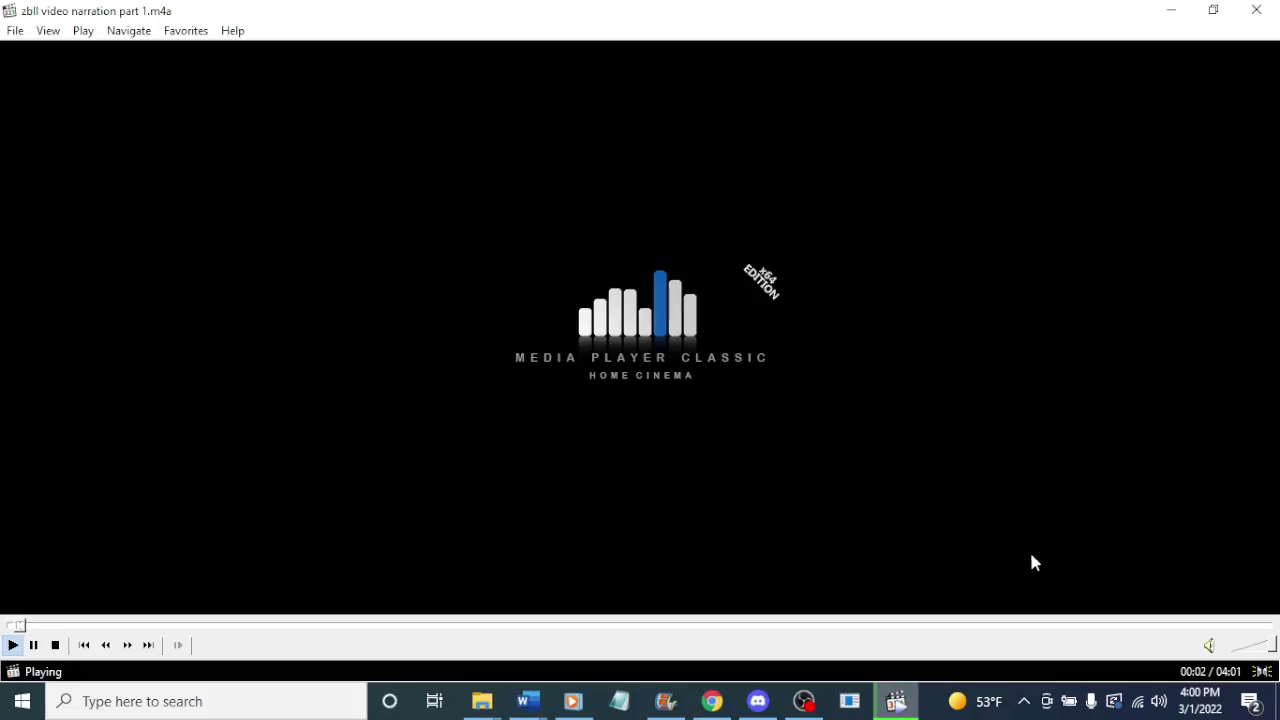
- Listen through the exported narration, skipping back to replay passages and pausing at 02:15
key("Left")
left_click_drag(264, 626, 244, 626)
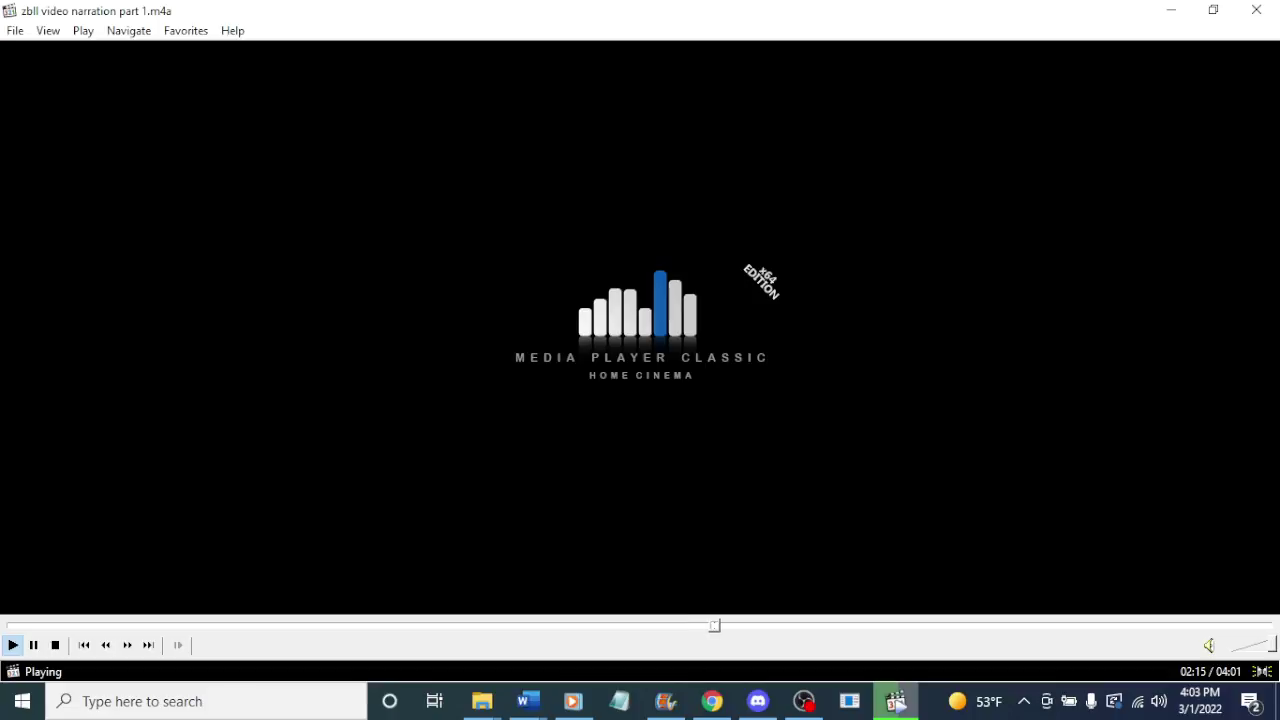
key("space")
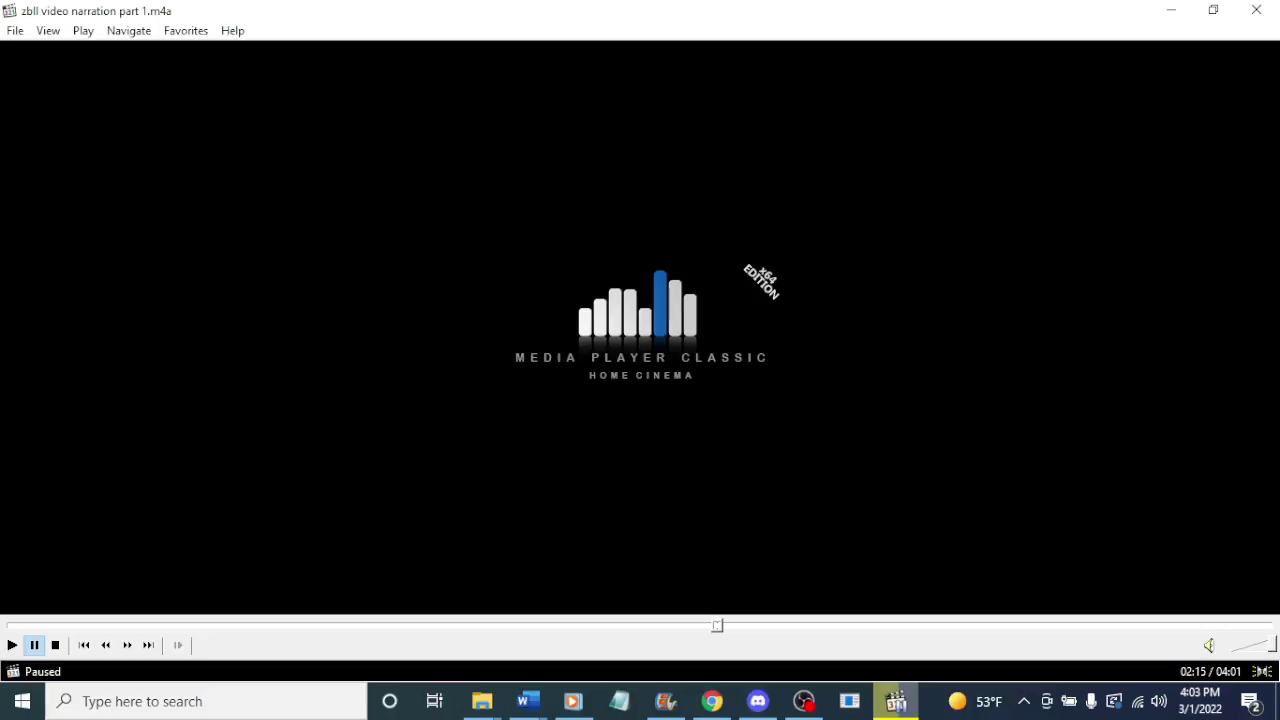
key("space")
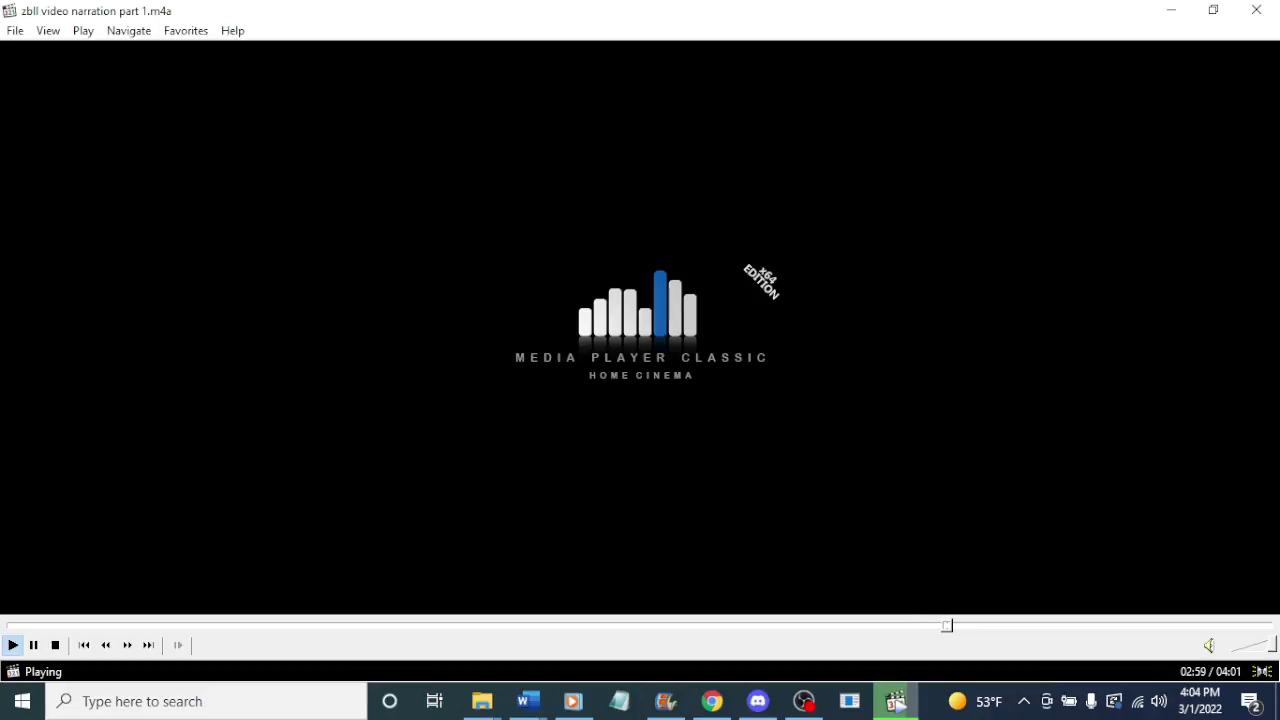
key("Left")
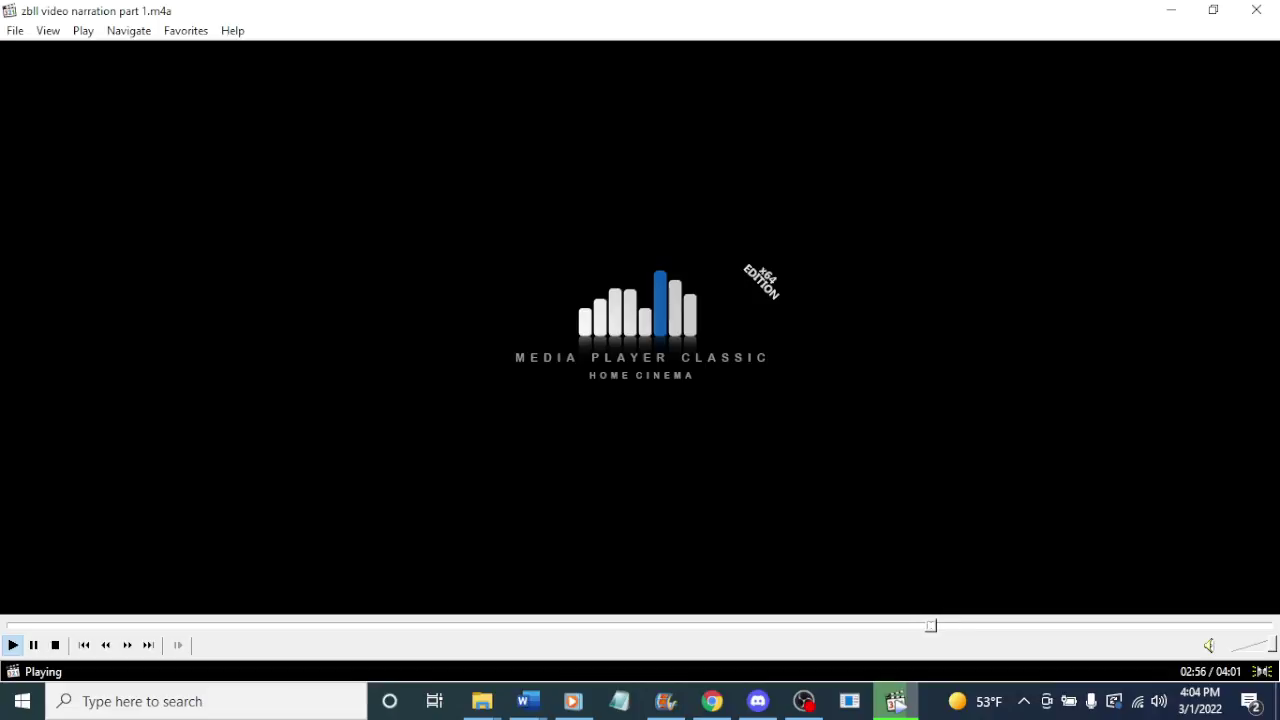
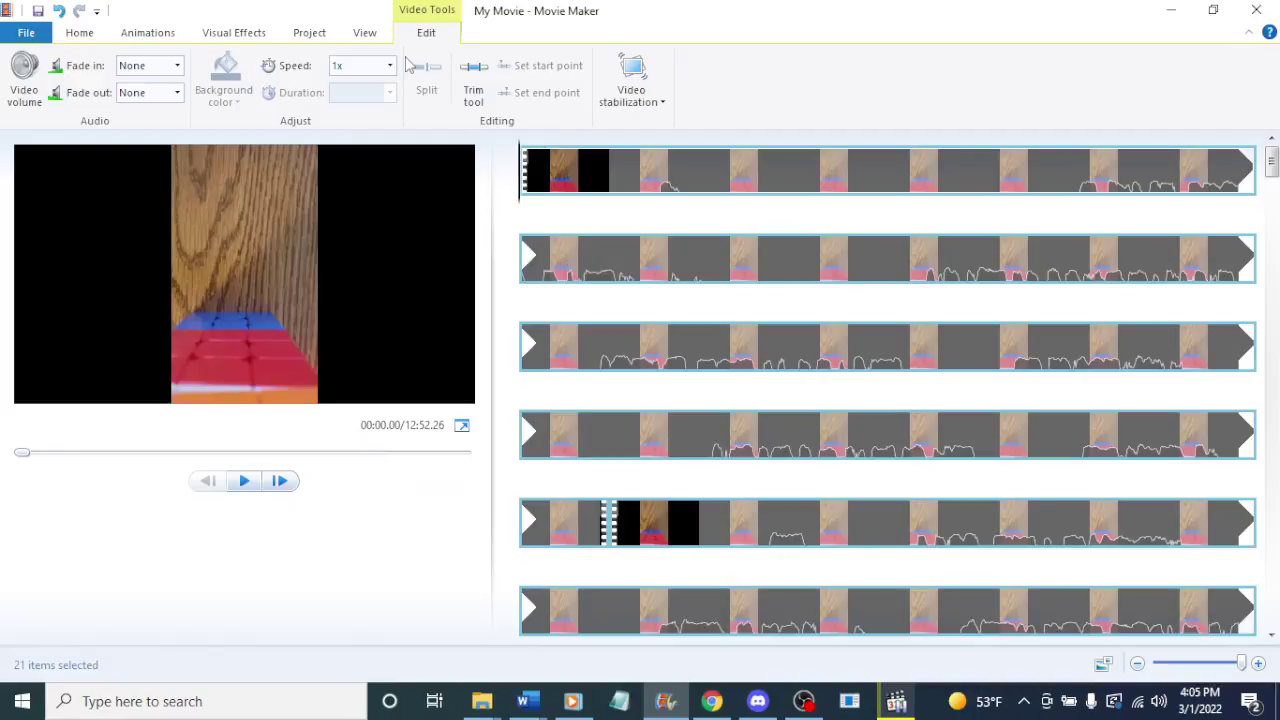
- Switch back to Movie Maker and raise the video volume of all selected clips to the maximum
left_click(25, 85)
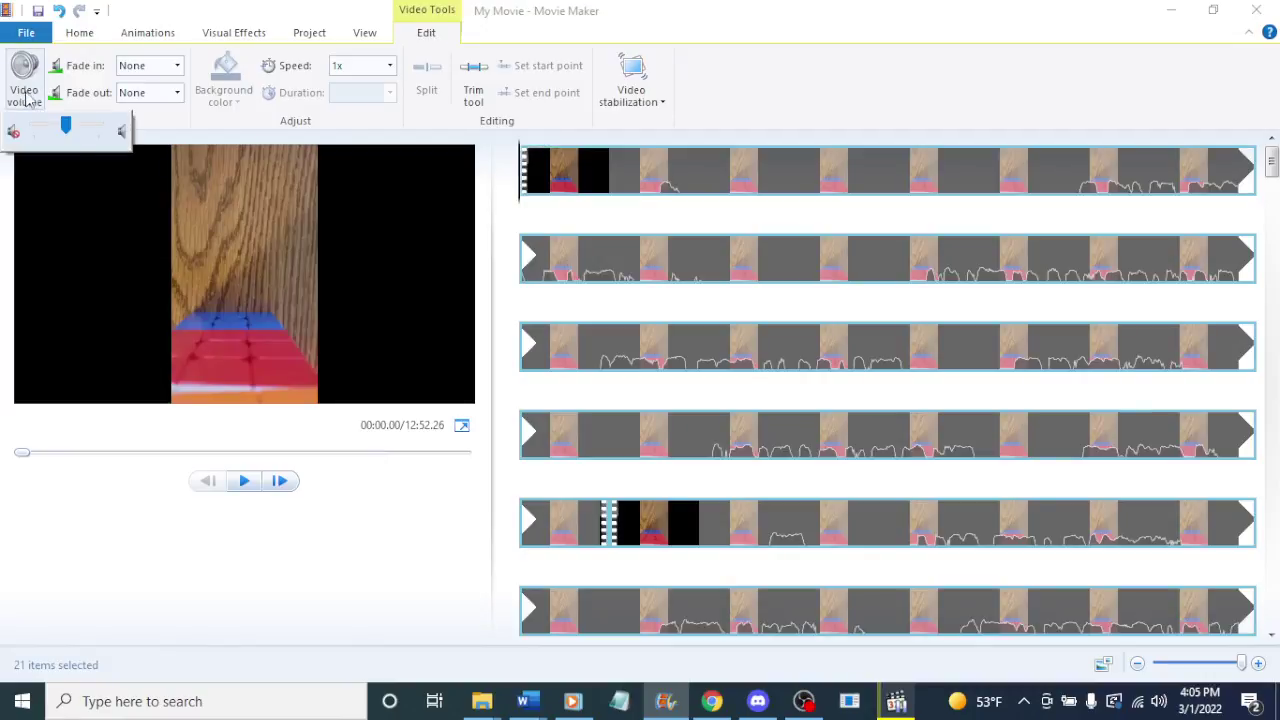
left_click_drag(66, 127, 100, 126)
left_click(800, 81)
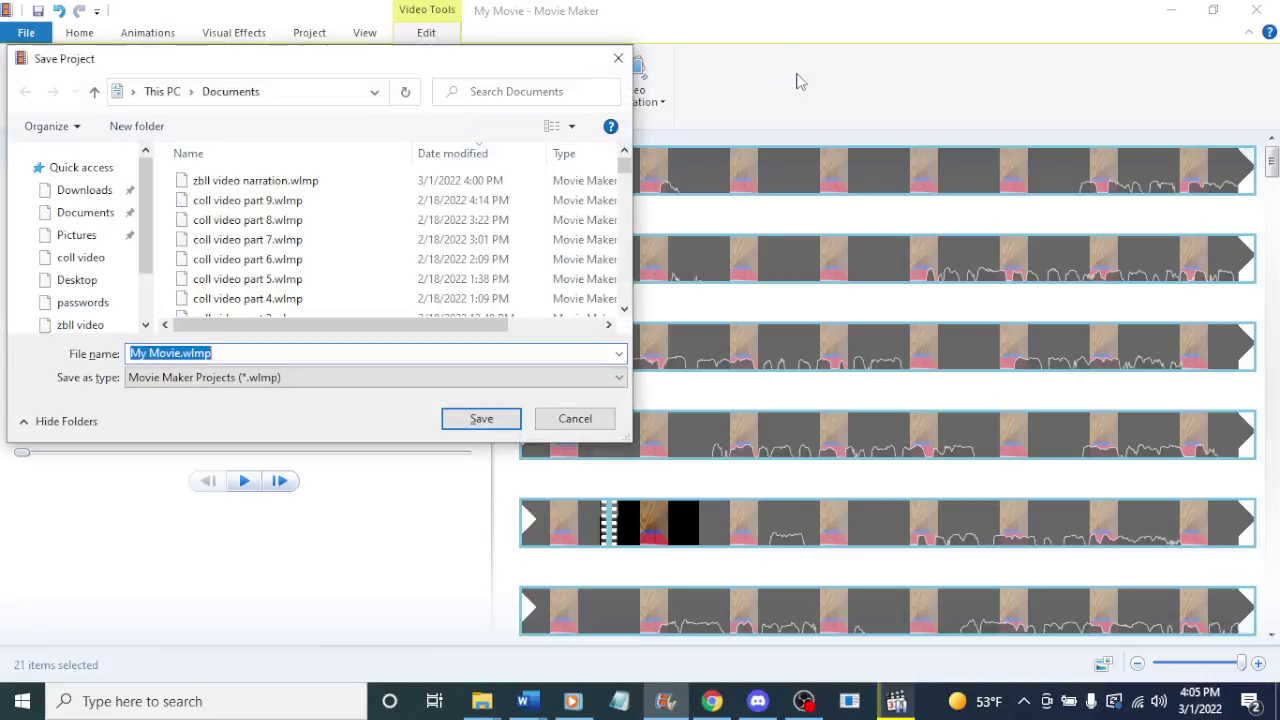
- Save the new project as "zbll video narration part 2" in the Documents folder
type("zbll video")
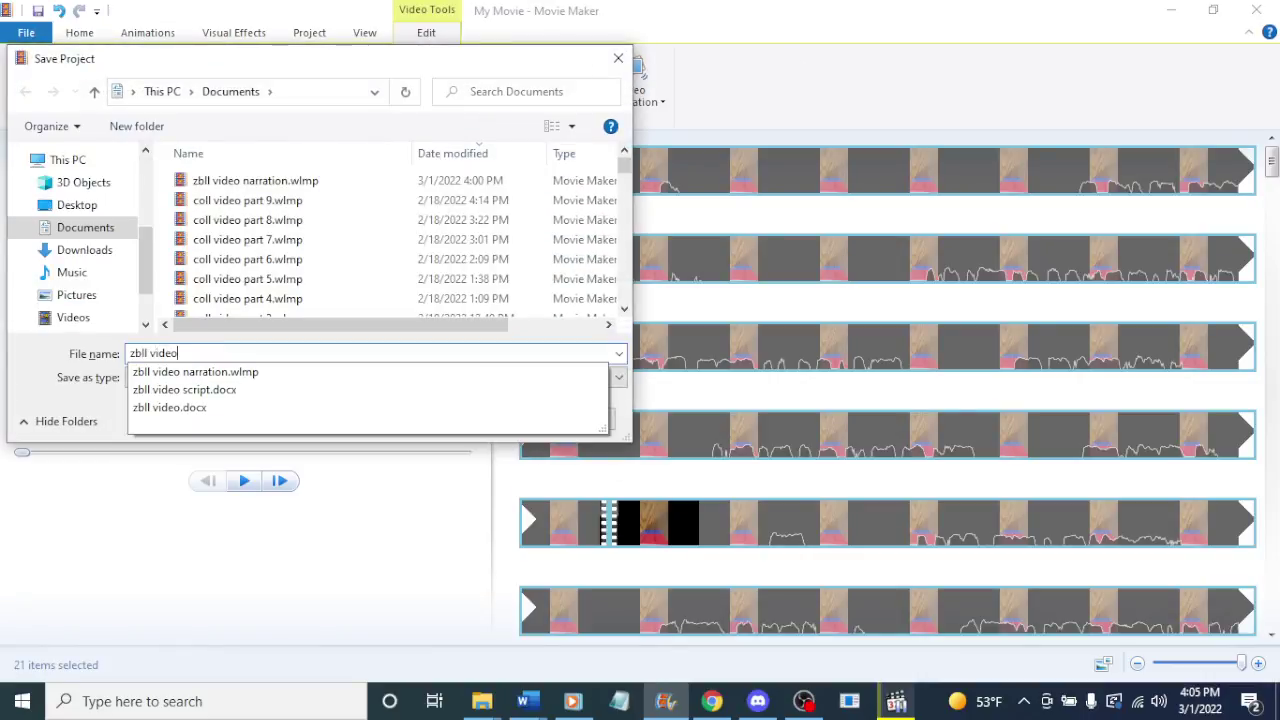
type(" narration part 2")
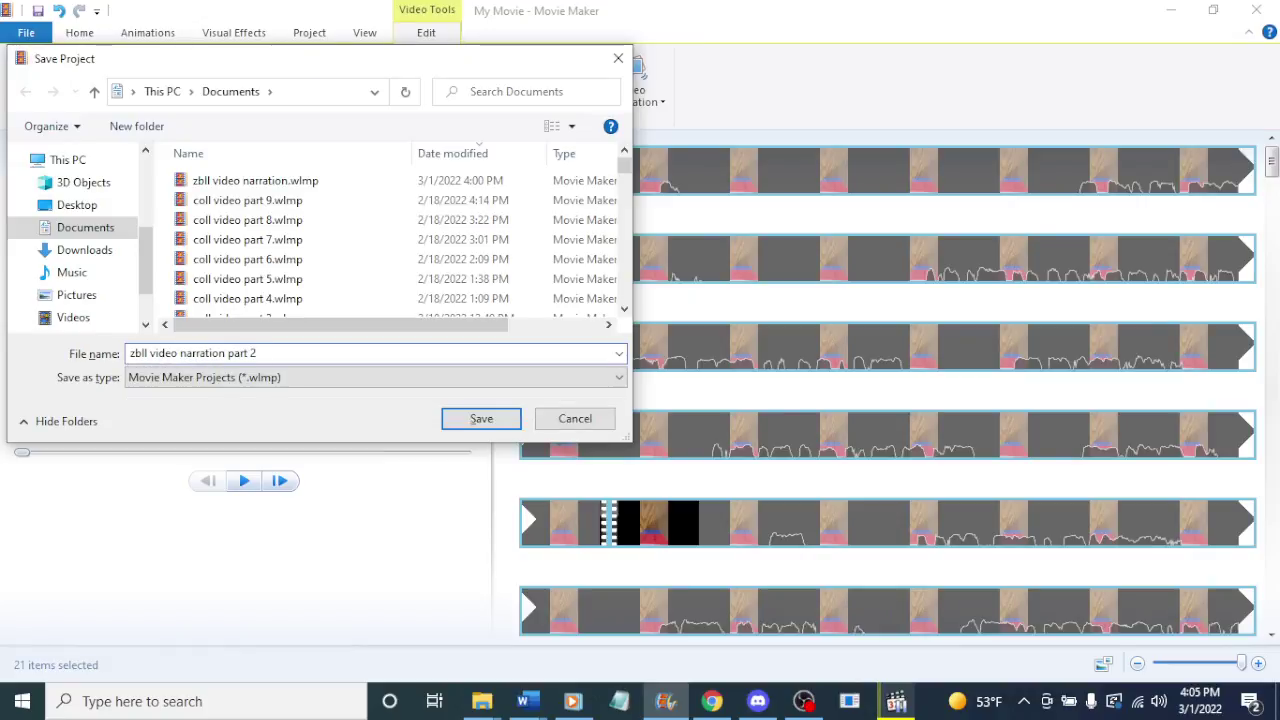
key("Return")
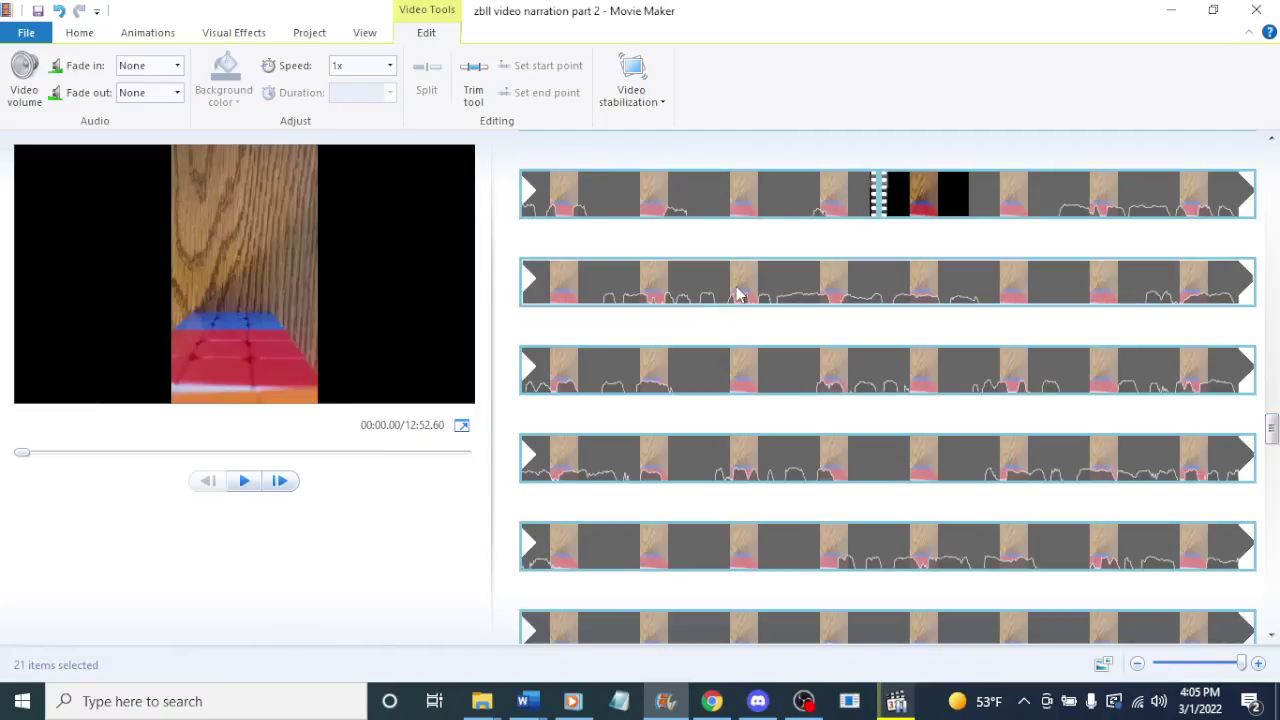
- Delete the first six clips from the start of the timeline, restoring any later clips removed by mistake
left_click(920, 205)
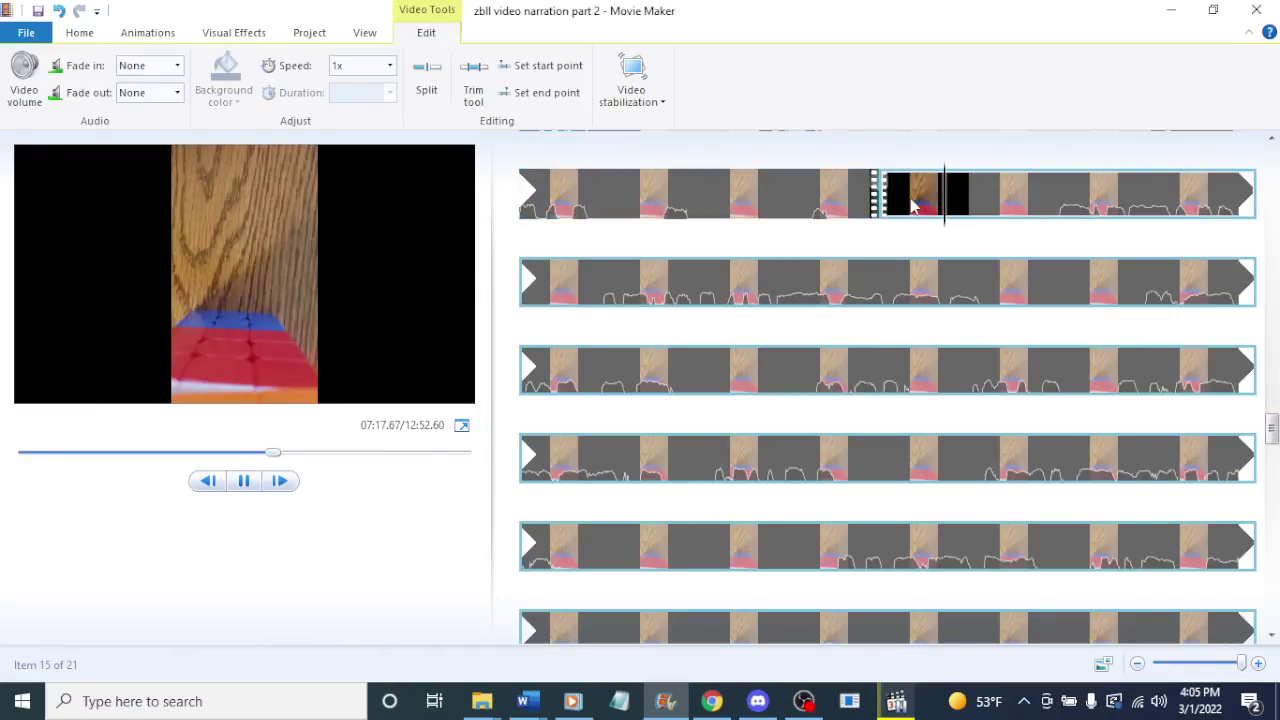
left_click(1278, 262)
scroll(1278, 262, "up", 10)
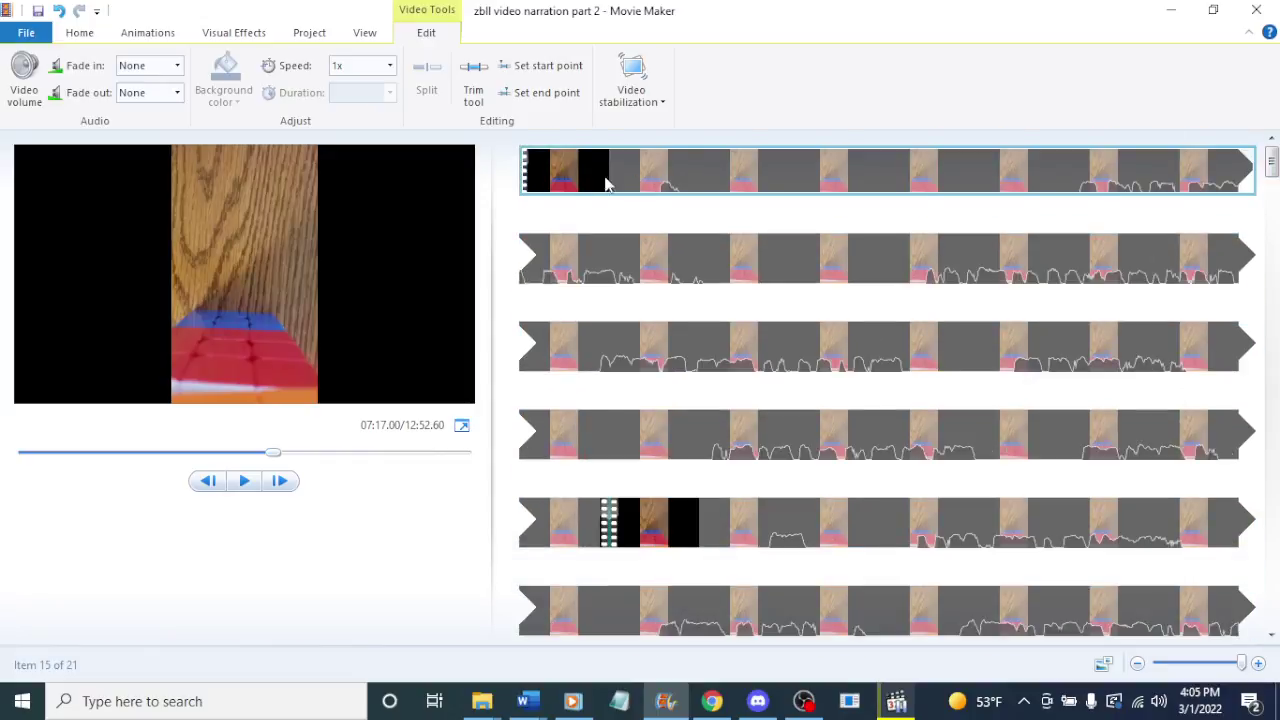
left_click(540, 165)
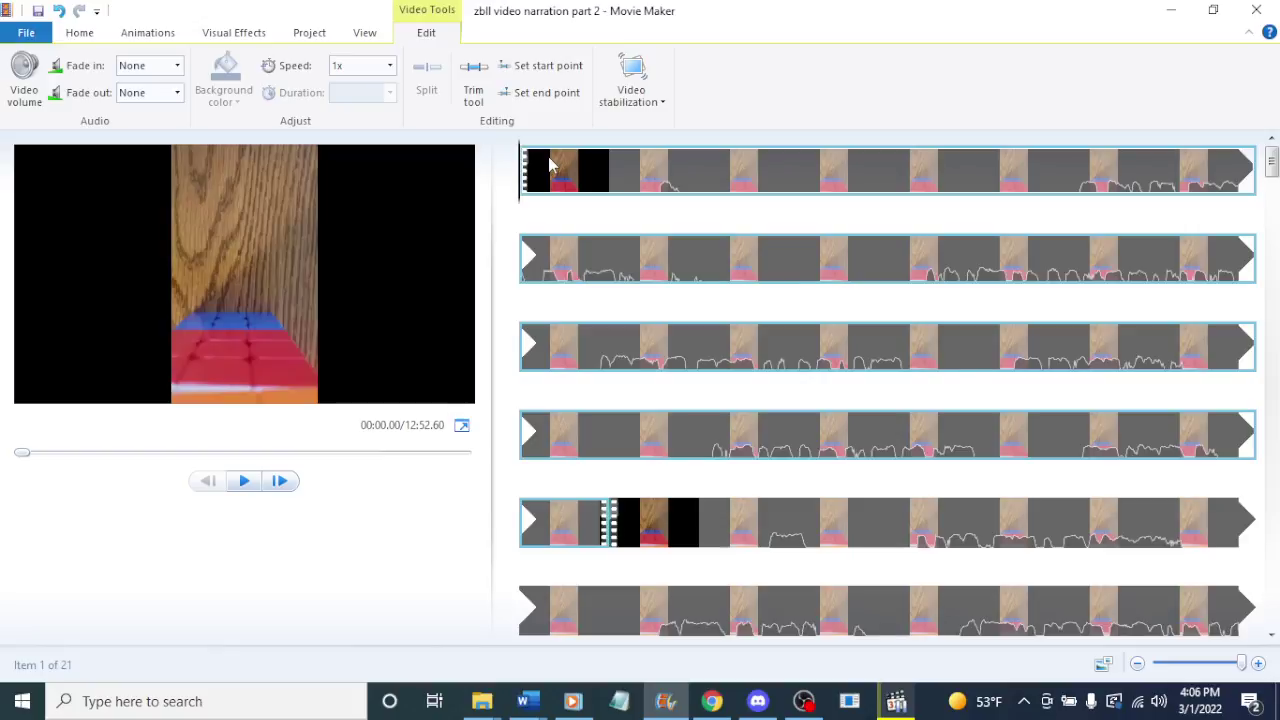
key("ctrl+z")
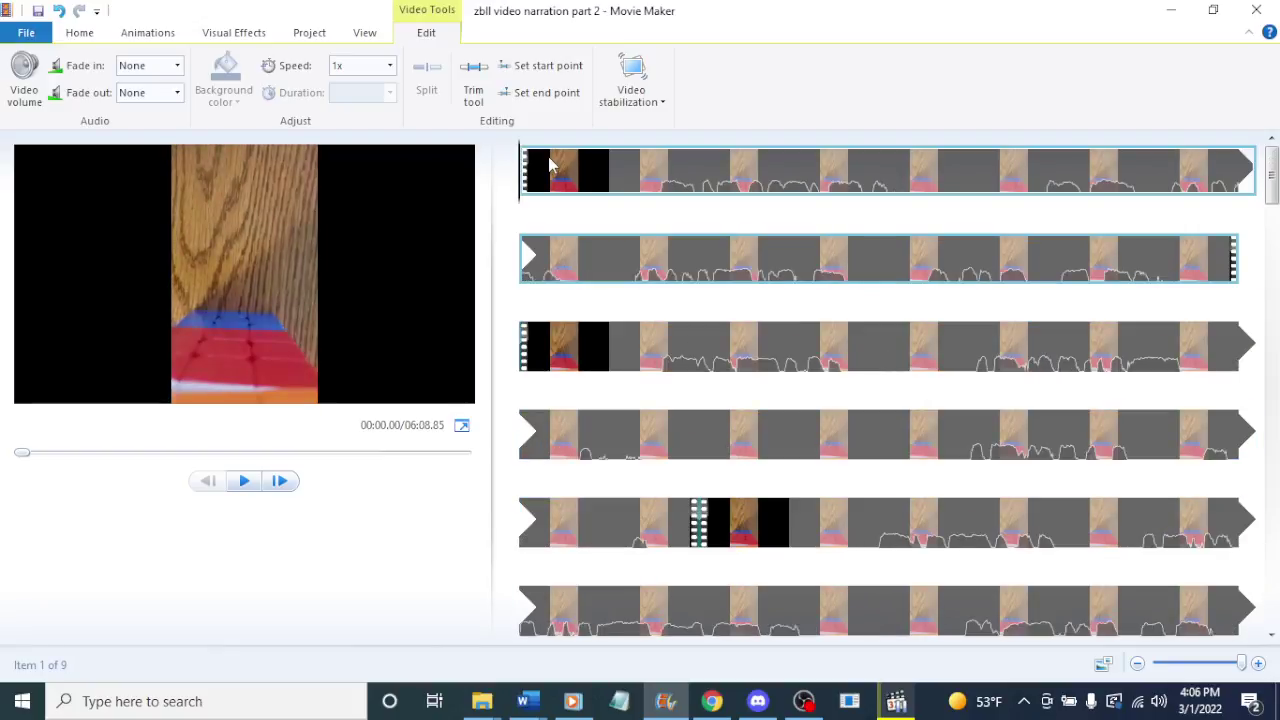
key("ctrl+y")
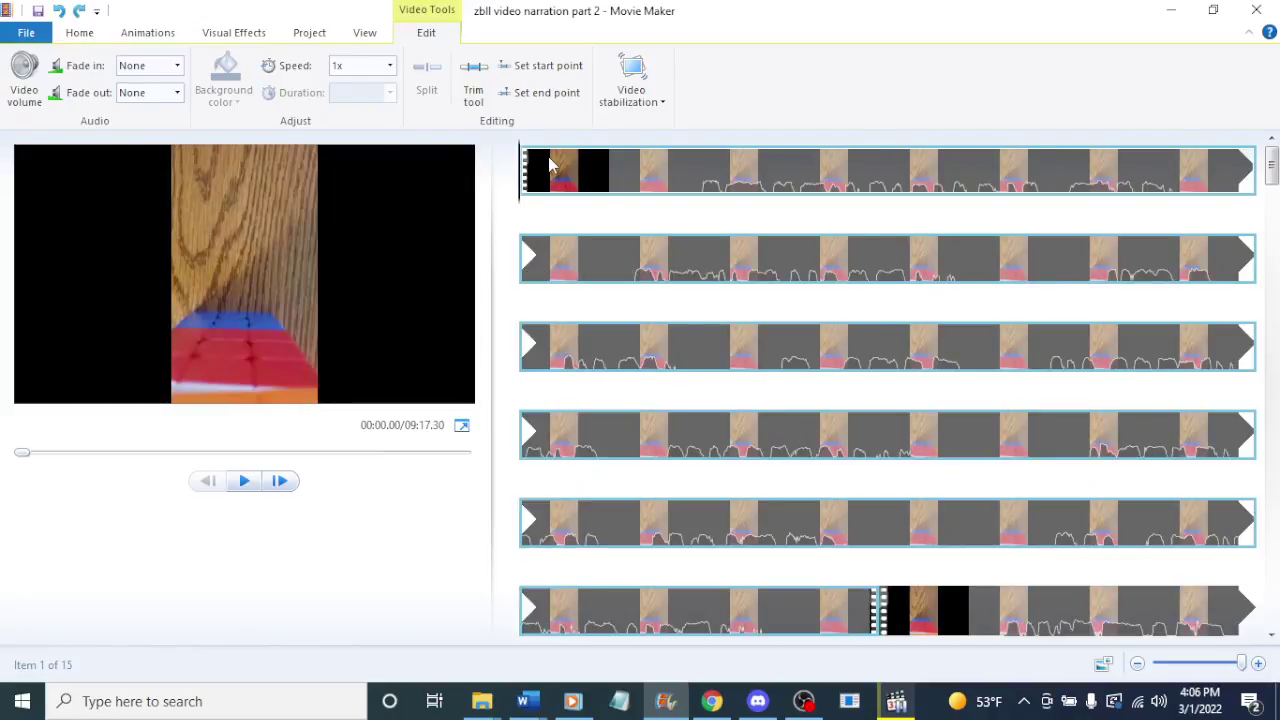
- Preview the opening clip 20220301_150445.mp4, including its ending, and delete it from the timeline
key("space")
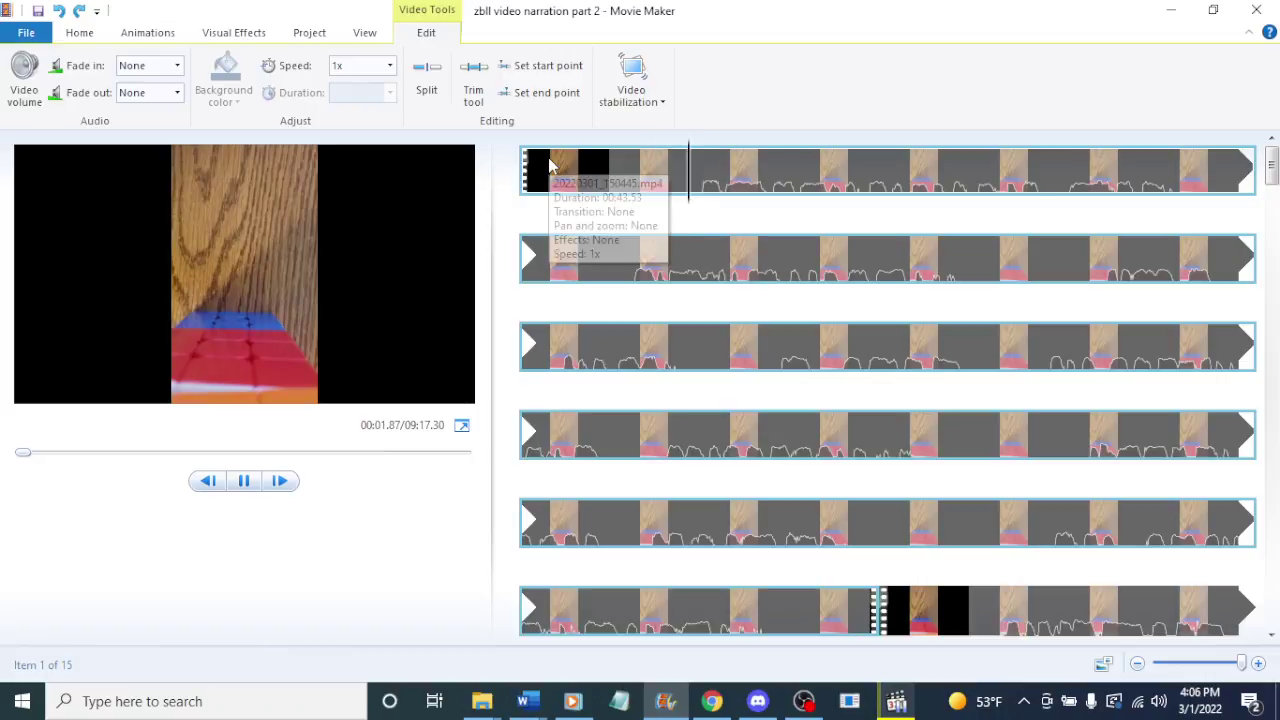
left_click(640, 615)
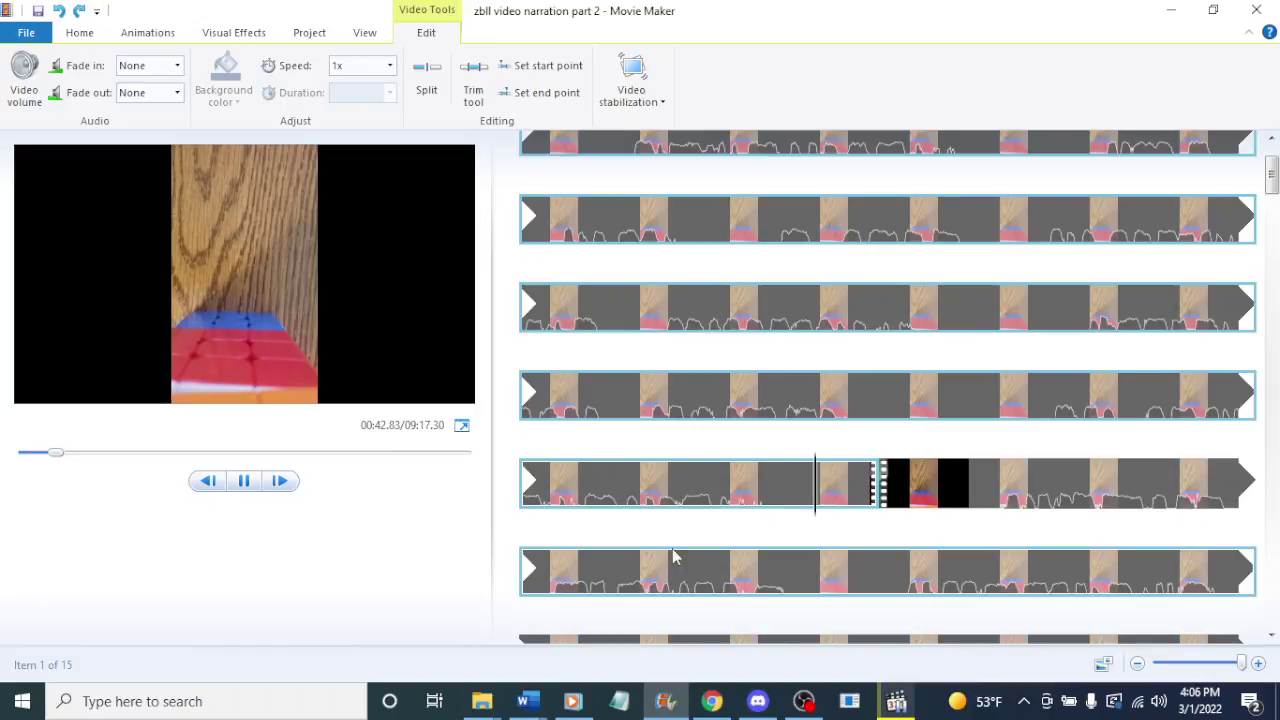
left_click(640, 487)
key("Delete")
- Listen to the start and the last few seconds of the first remaining clip, and delete that clip
key("space")
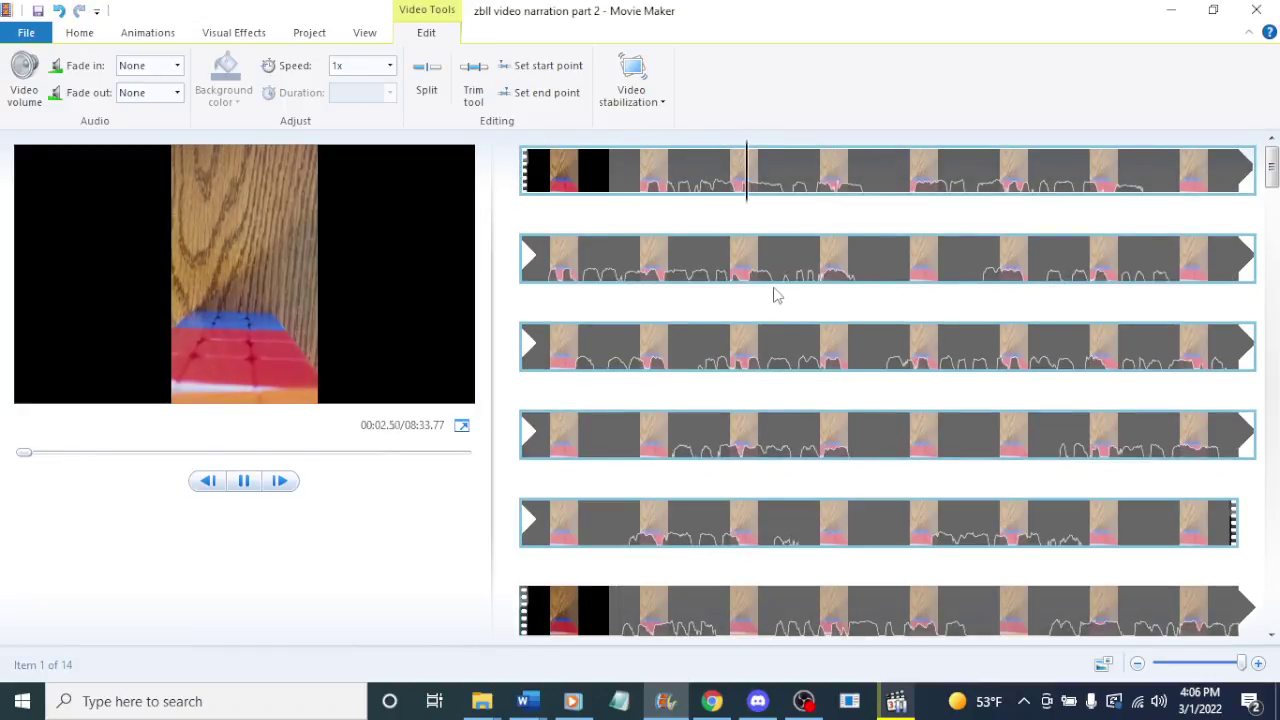
left_click(872, 523)
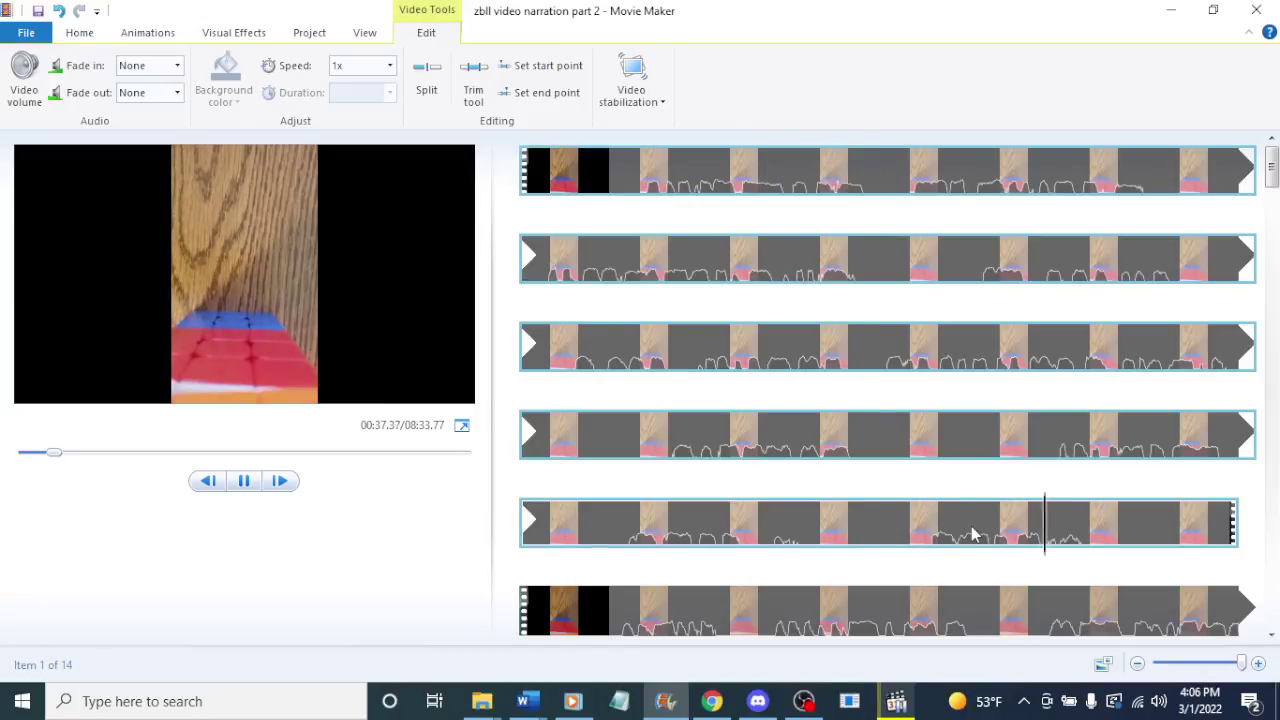
key("space")
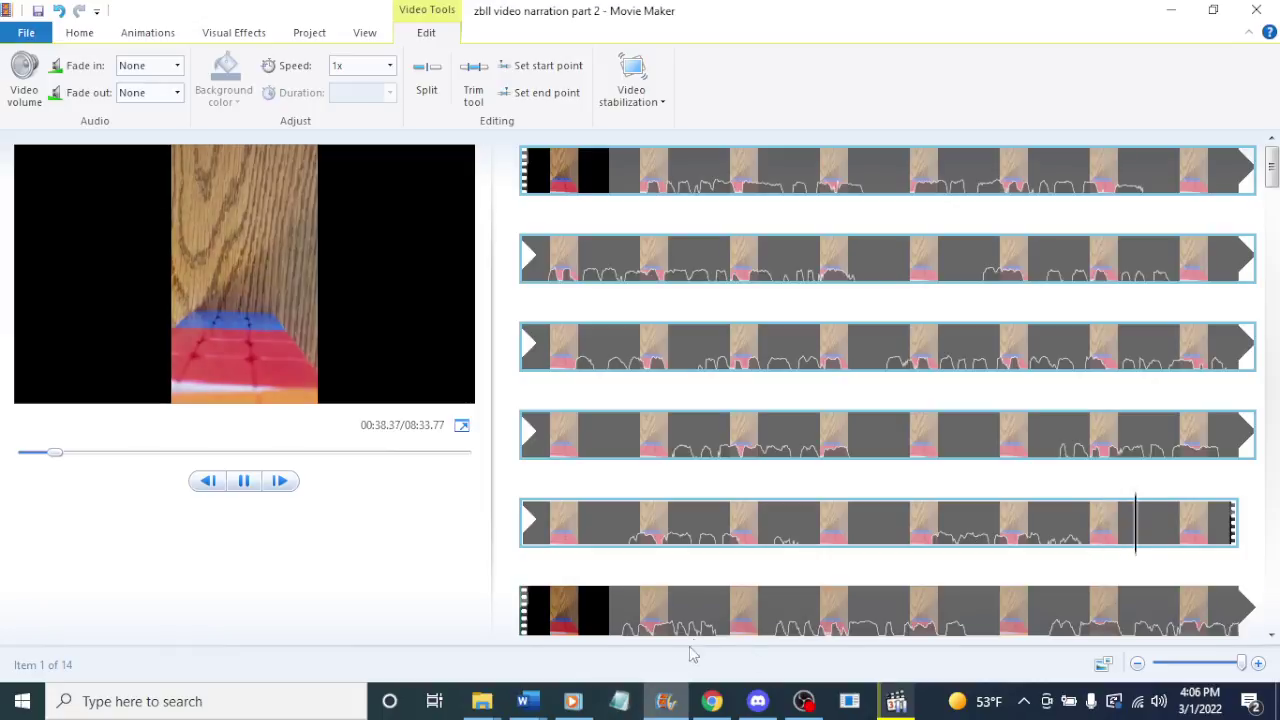
left_click(613, 510)
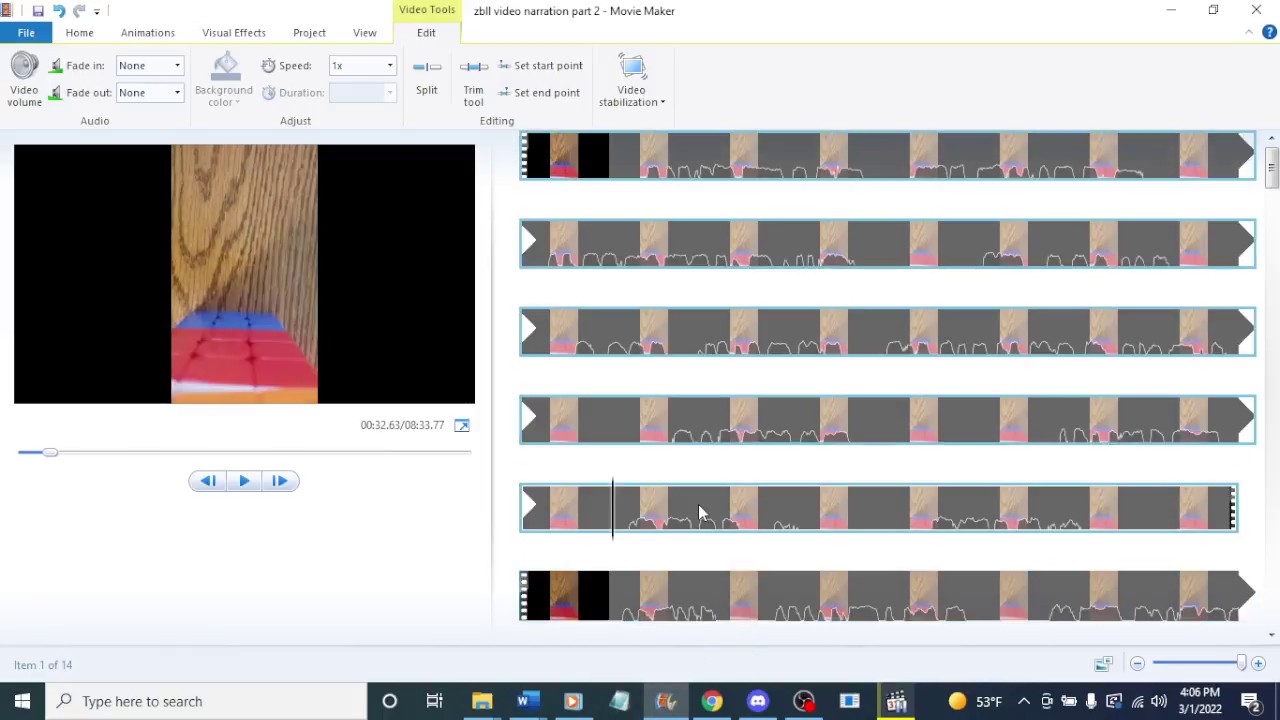
key("Delete")
- Play the first remaining clip and delete the two clips at the start of the timeline
key("space")
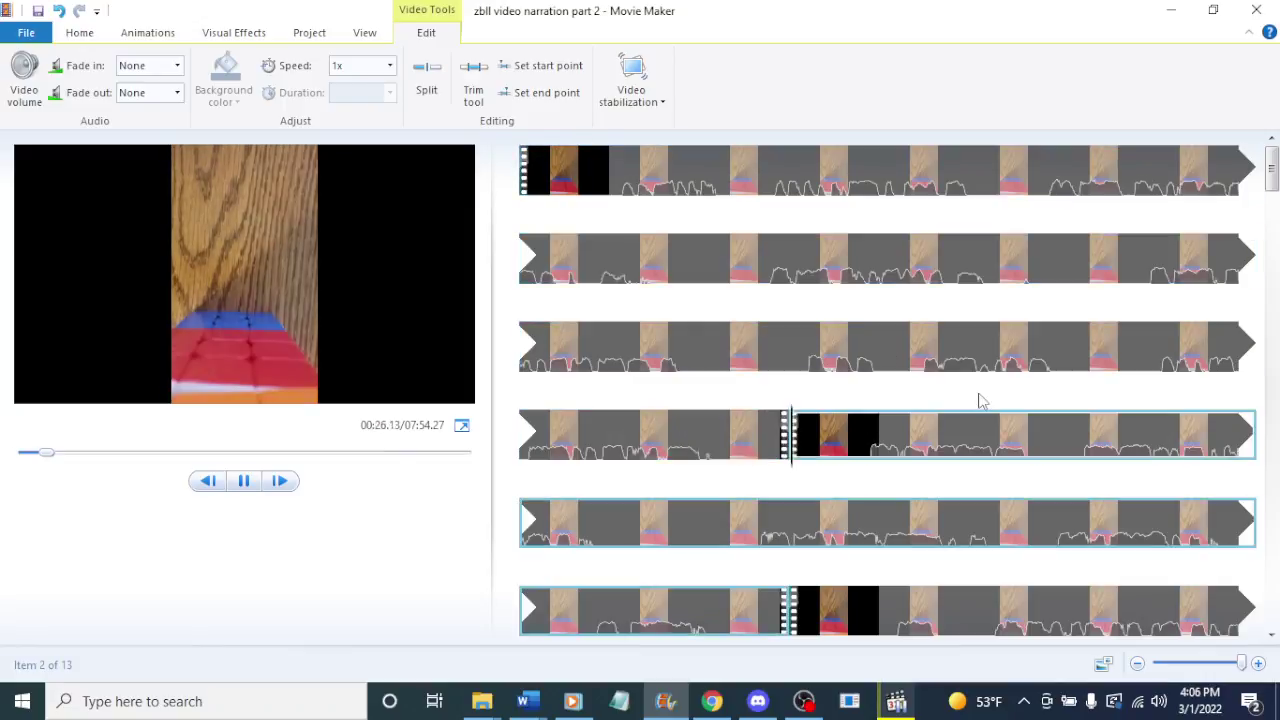
left_click(686, 360)
key("Delete")
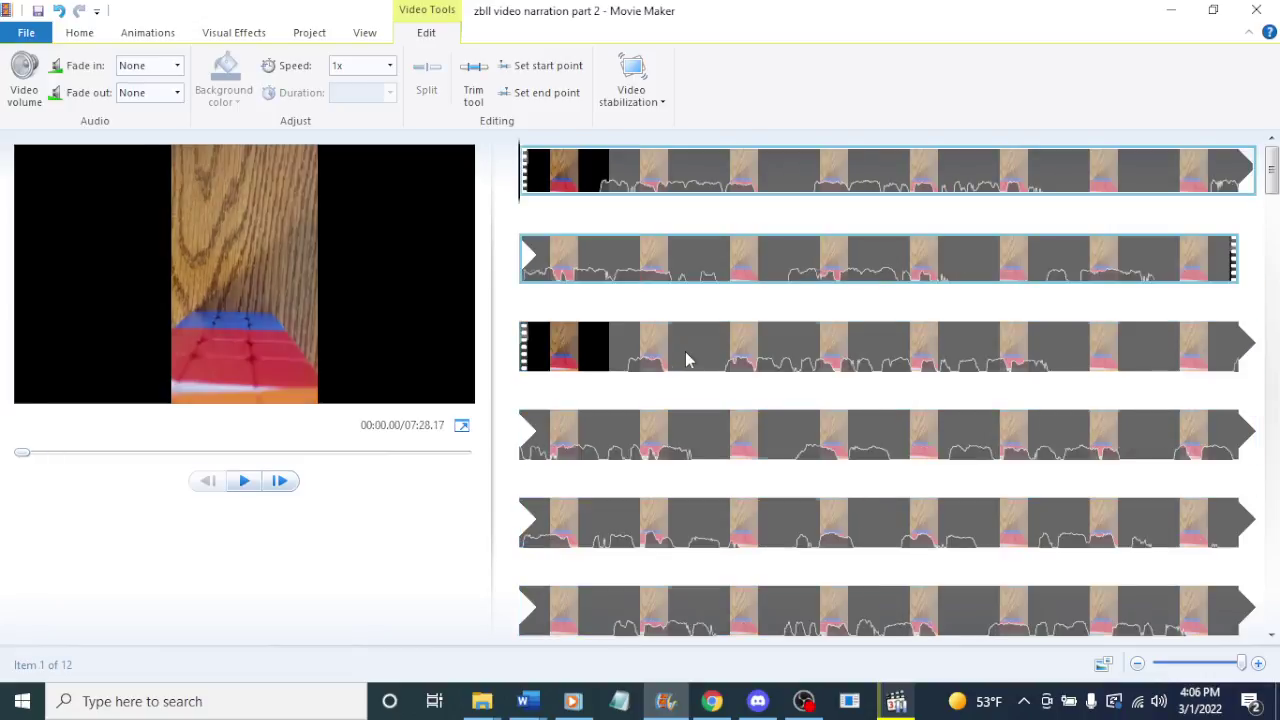
key("Delete")
- Listen to the first clip around the 35-second mark and remove this take from the timeline
key("space")
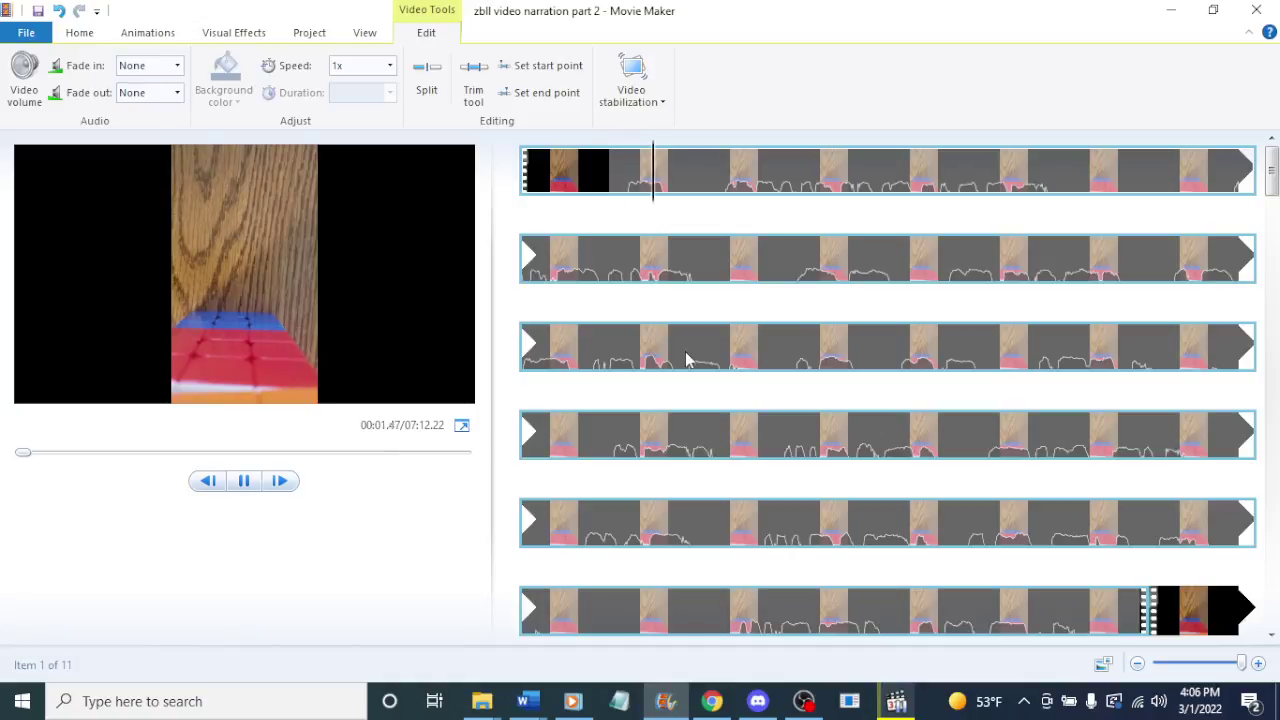
left_click(931, 585)
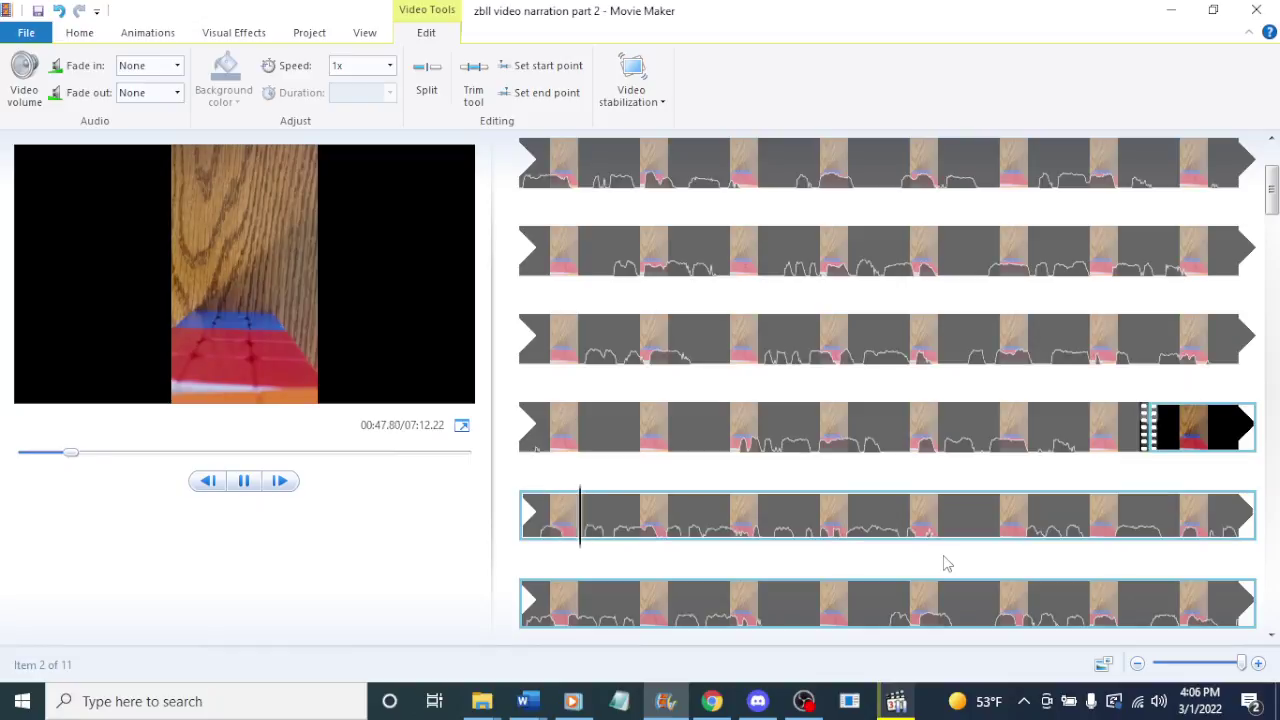
left_click(778, 347)
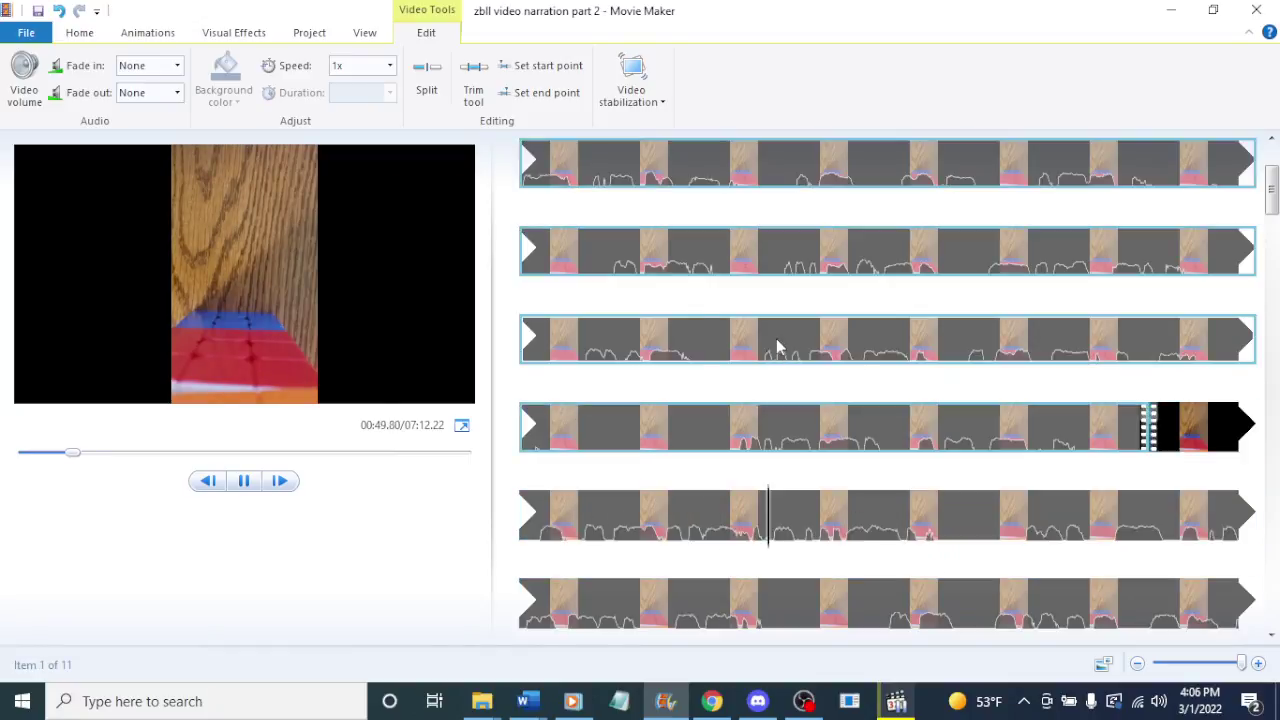
left_click(778, 347)
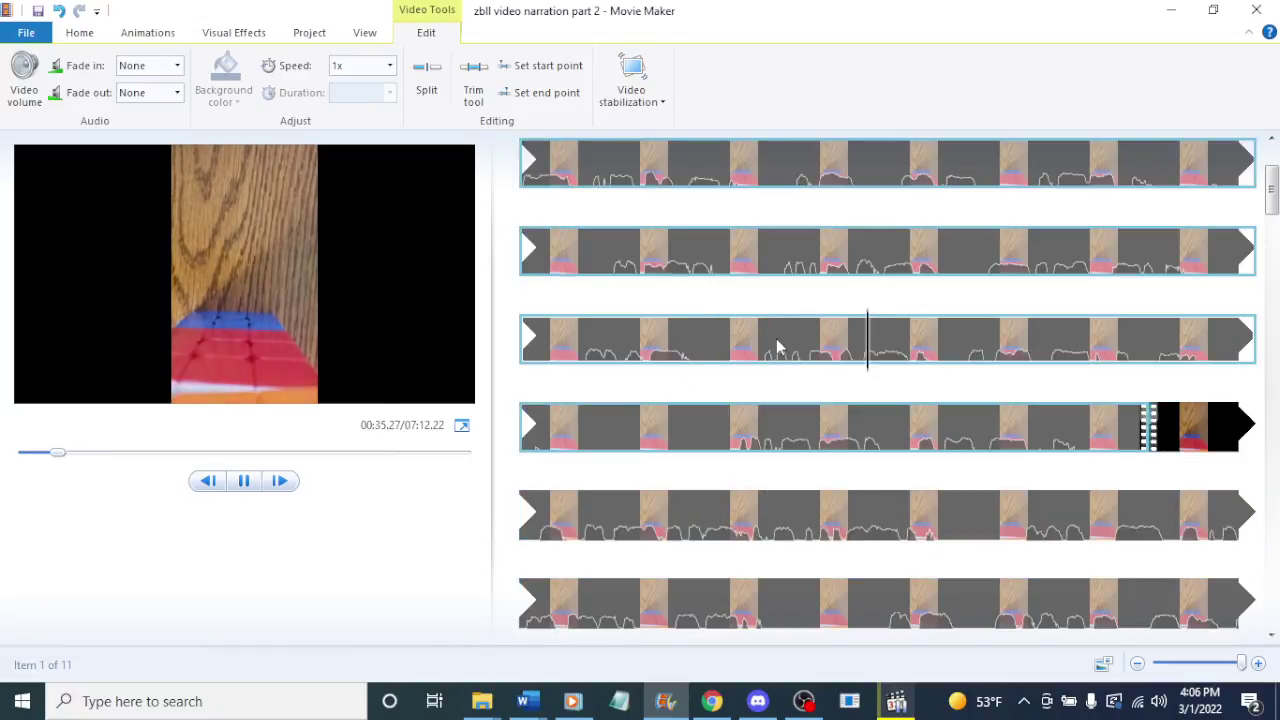
left_click(770, 418)
key("Delete")
- Preview the first clip near 14 seconds and compare it with the ending of "zbll video narration part 1.m4a" in Media Player Classic
key("space")
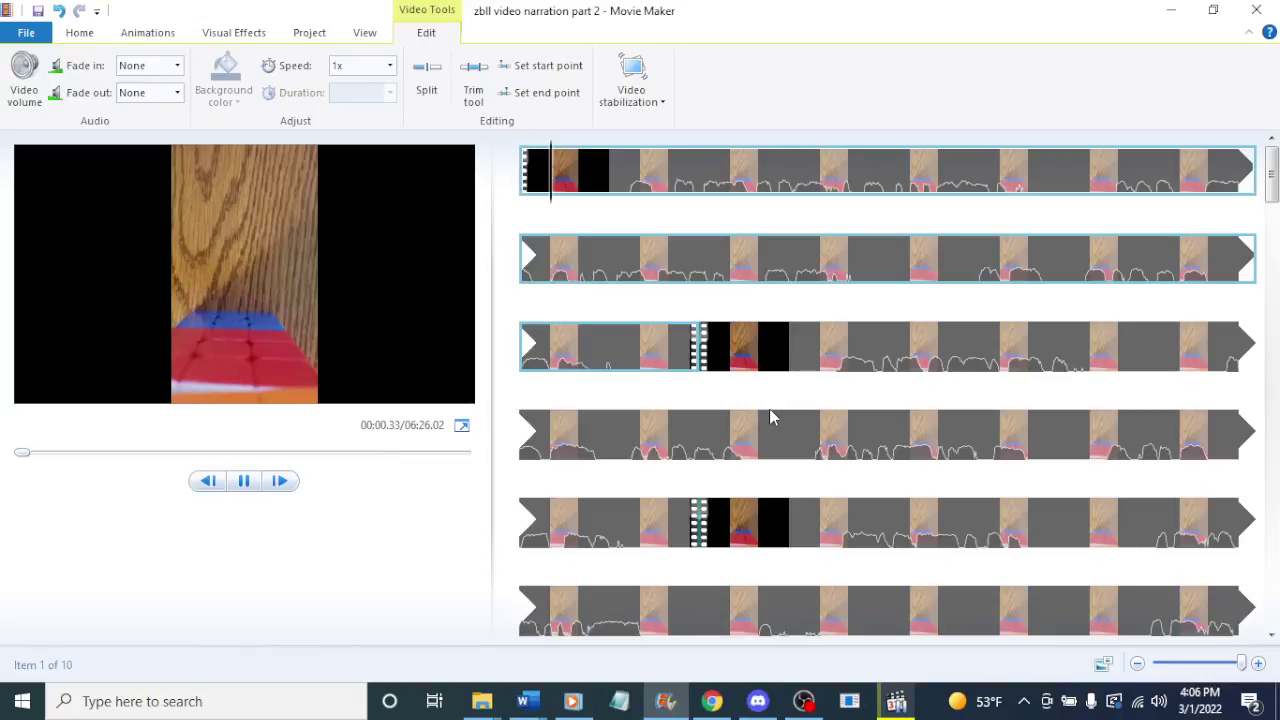
left_click(1124, 267)
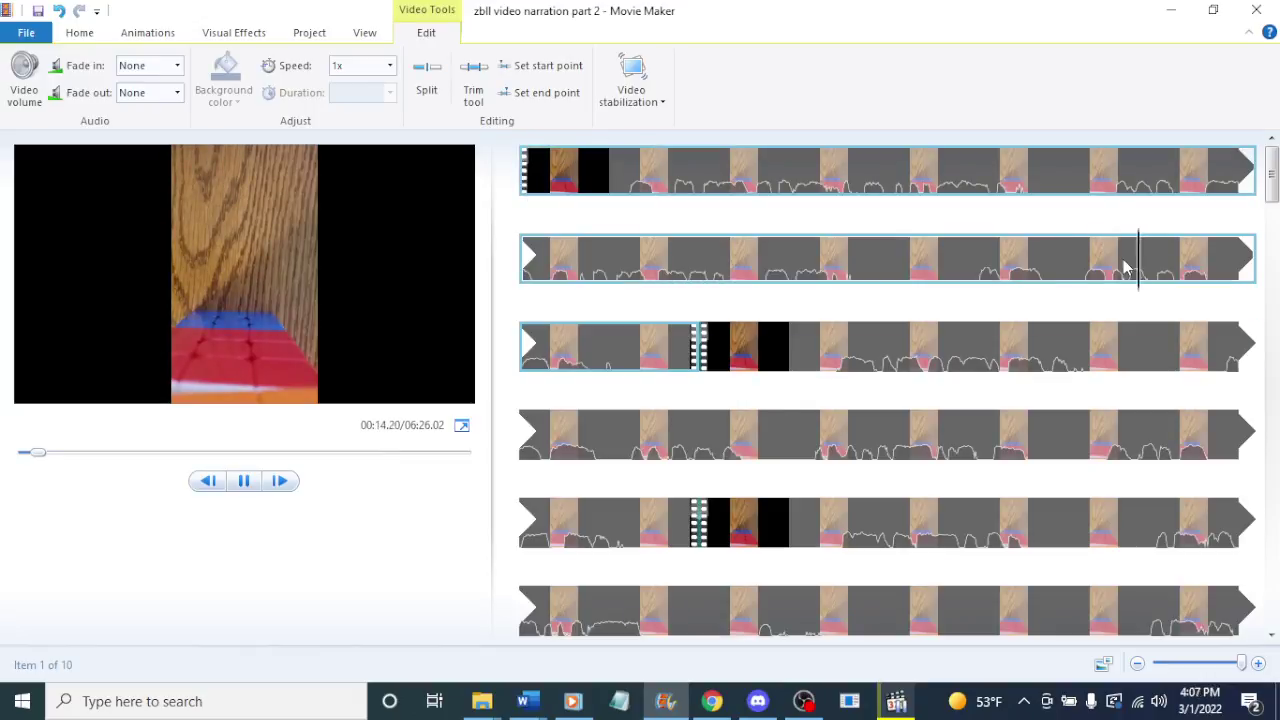
left_click(896, 704)
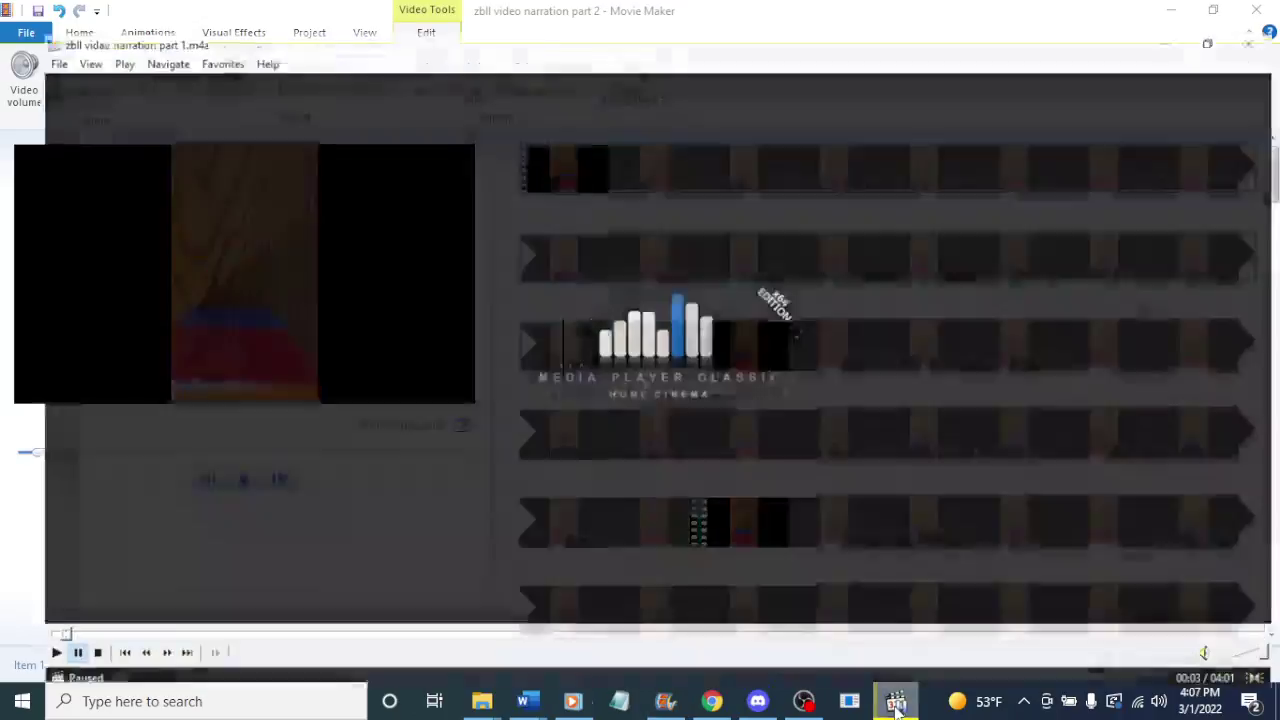
left_click(1257, 628)
key("space")
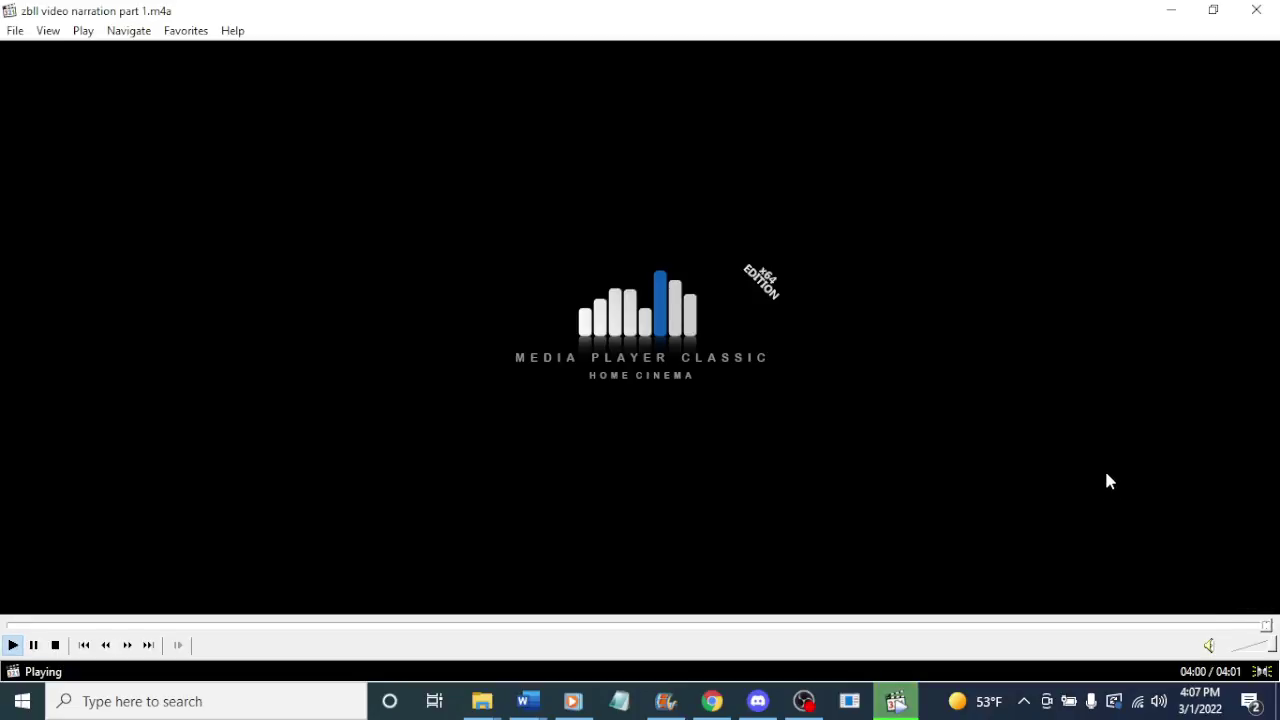
left_click(1174, 10)
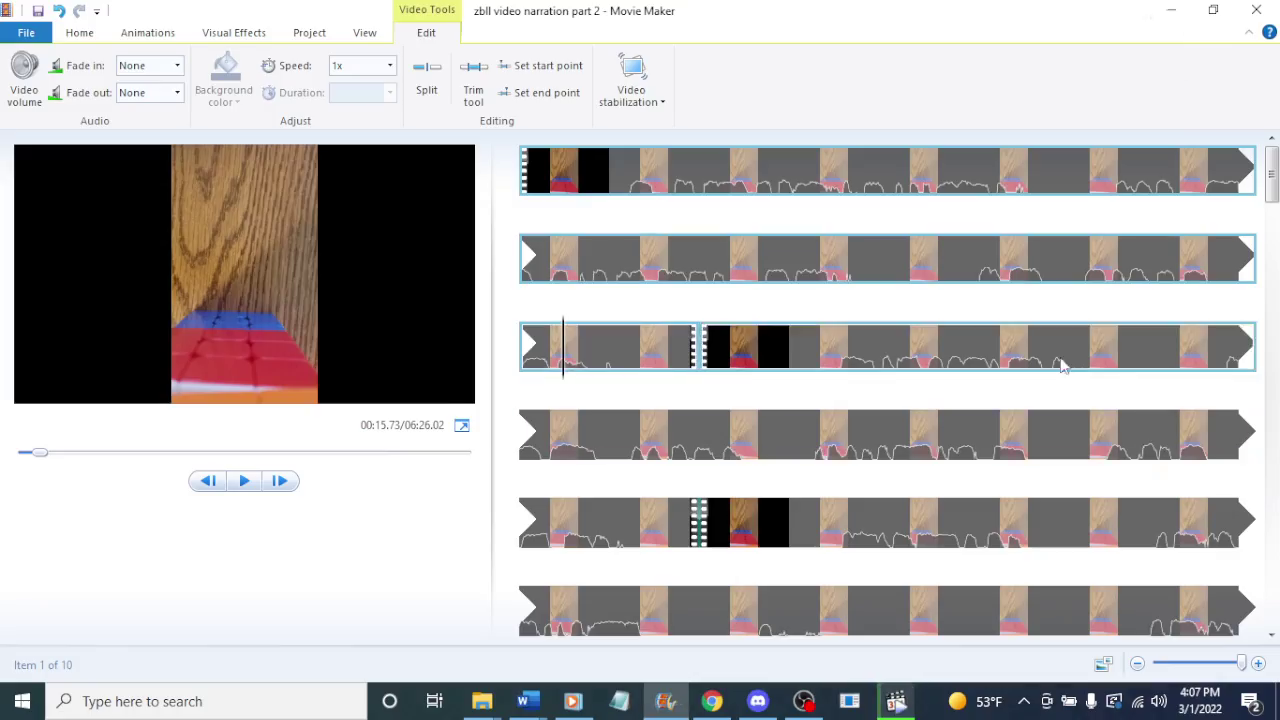
left_click(896, 700)
key("space")
left_click(1171, 10)
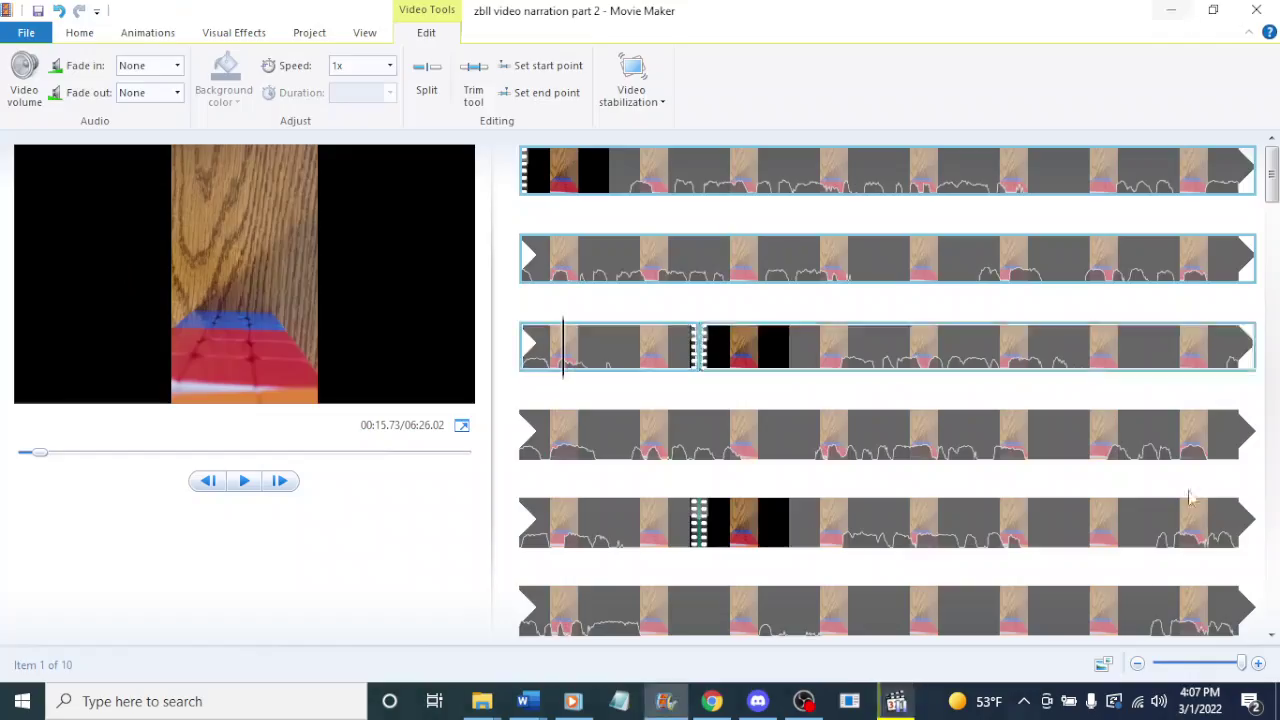
- Play the first clip from about 10 seconds, replay the end of the part 1 audio, and close Media Player Classic
left_click(749, 272)
key("space")
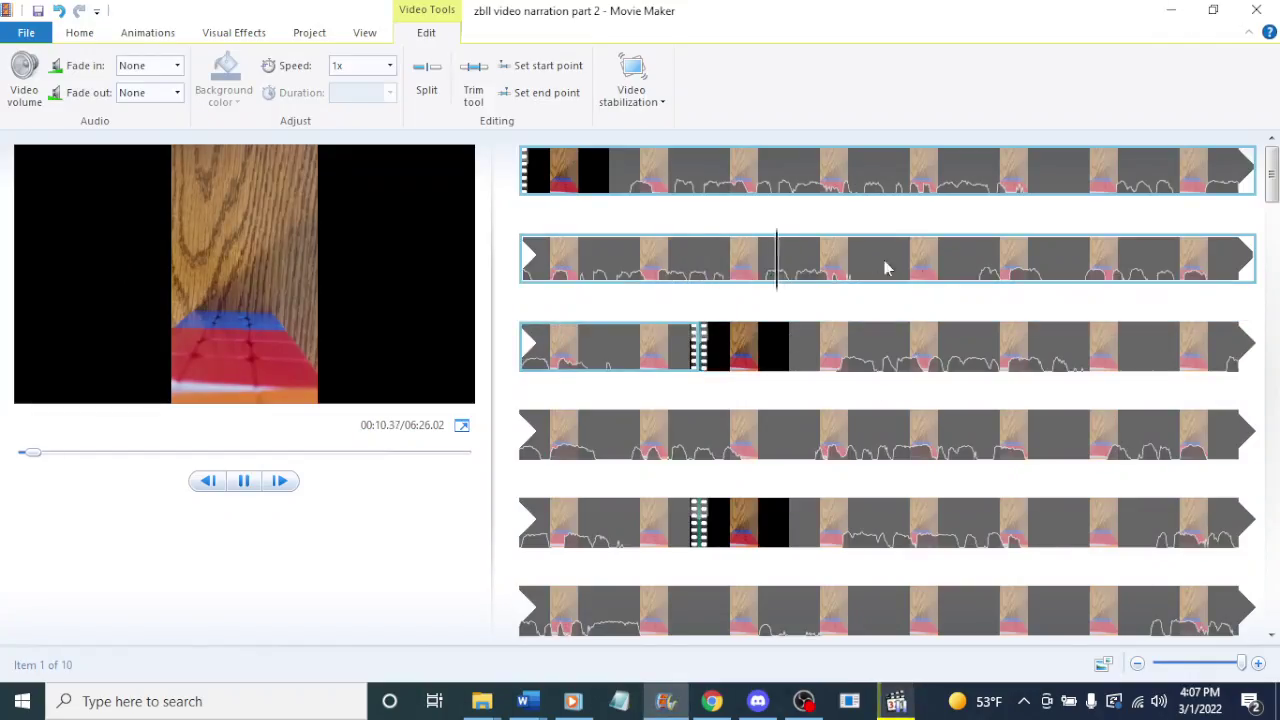
left_click(896, 700)
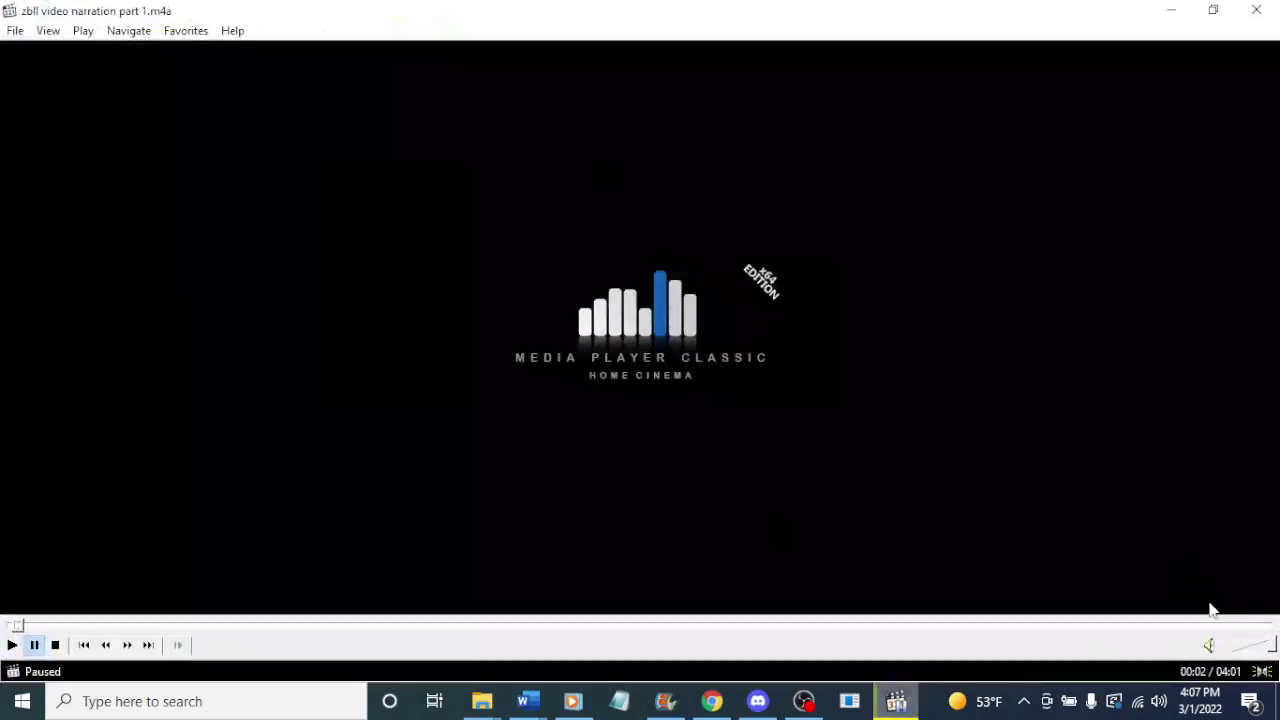
key("space")
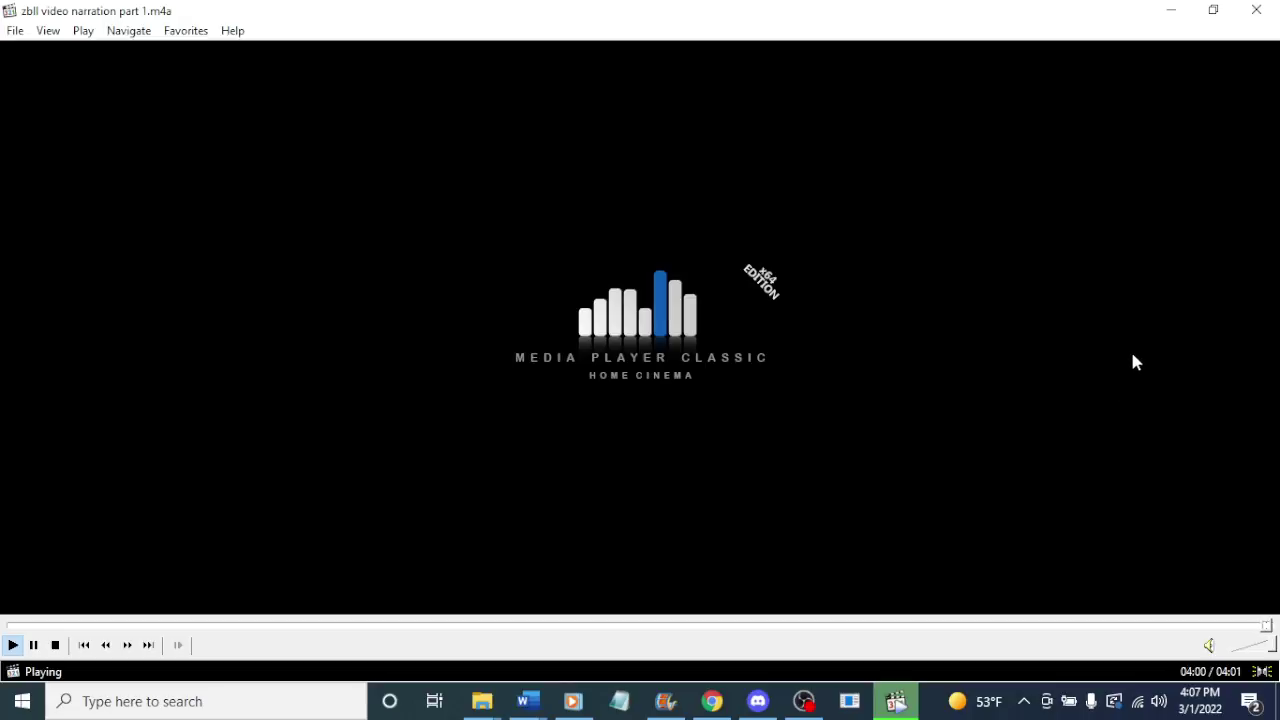
left_click(1256, 10)
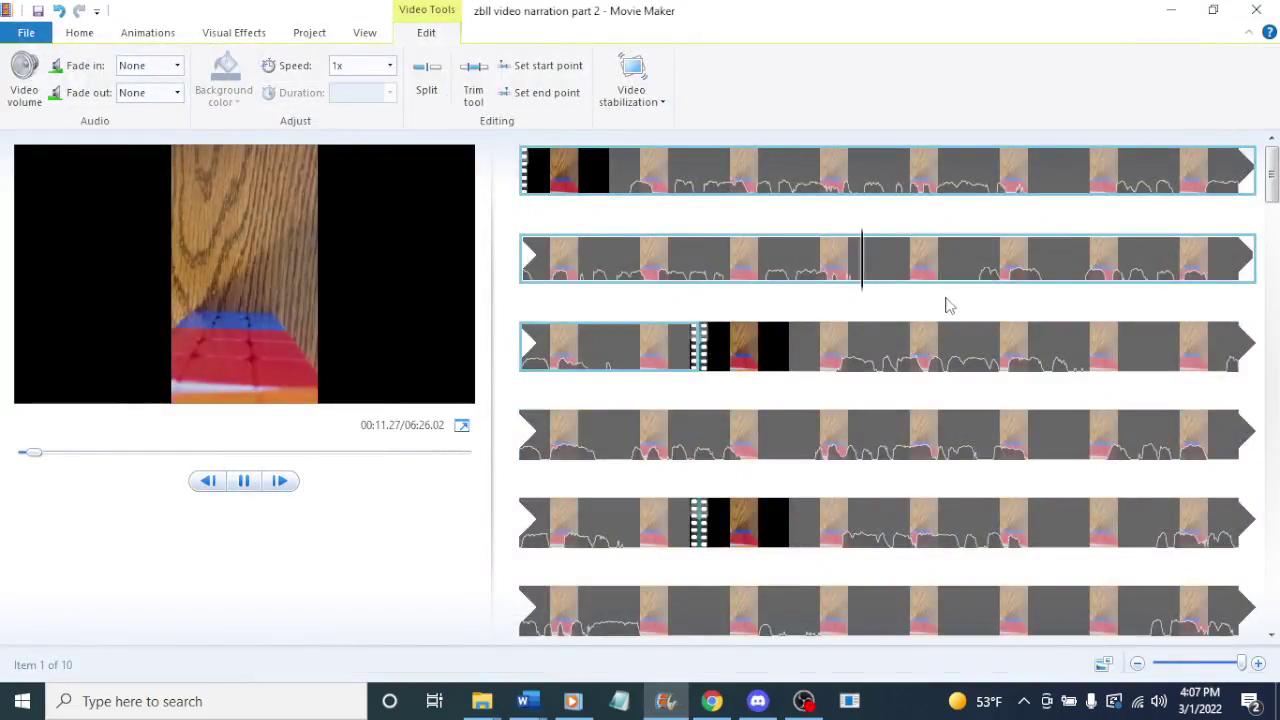
- Set the first clip's start point at 00:12.33, in the silence before the next spoken passage
left_click(976, 290)
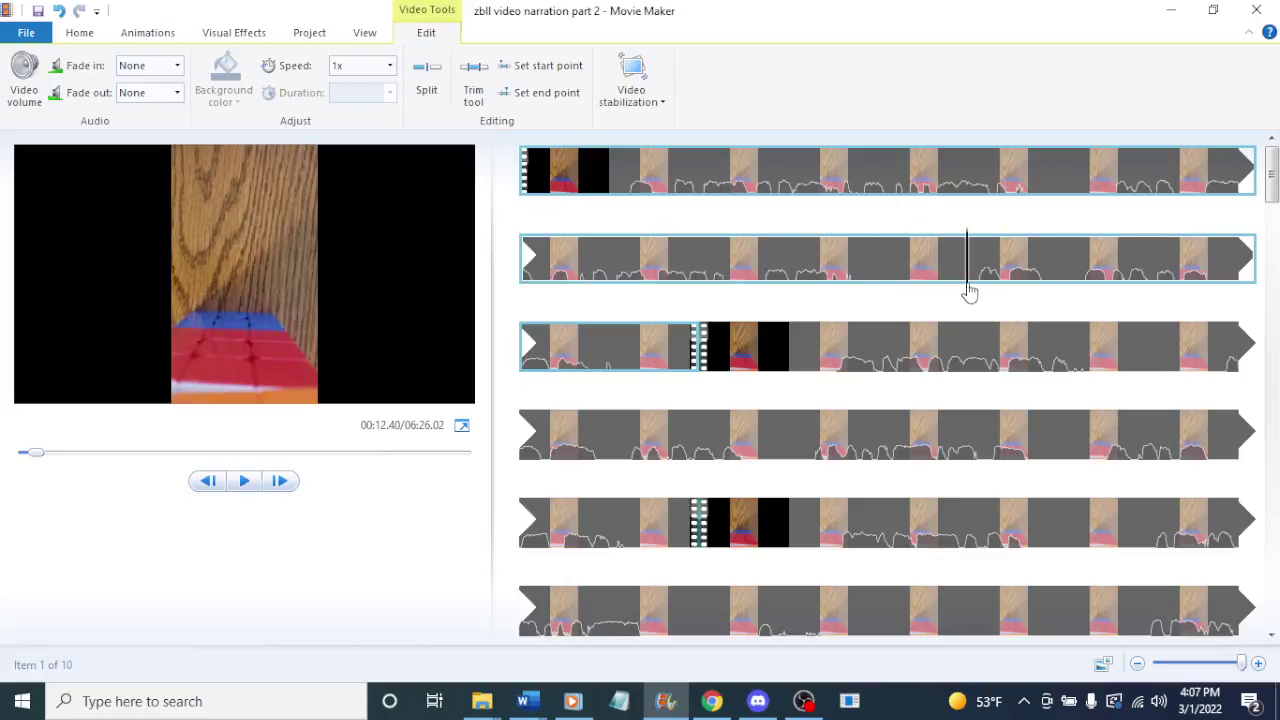
right_click(962, 291)
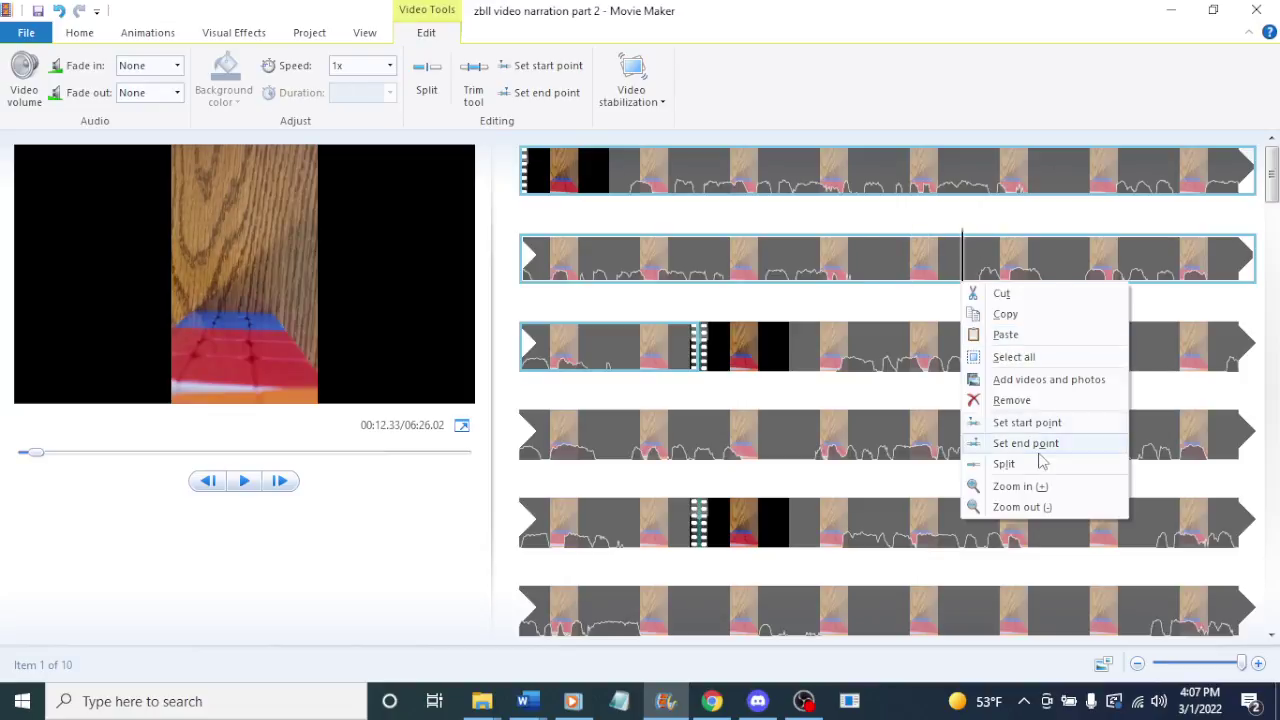
left_click(1013, 424)
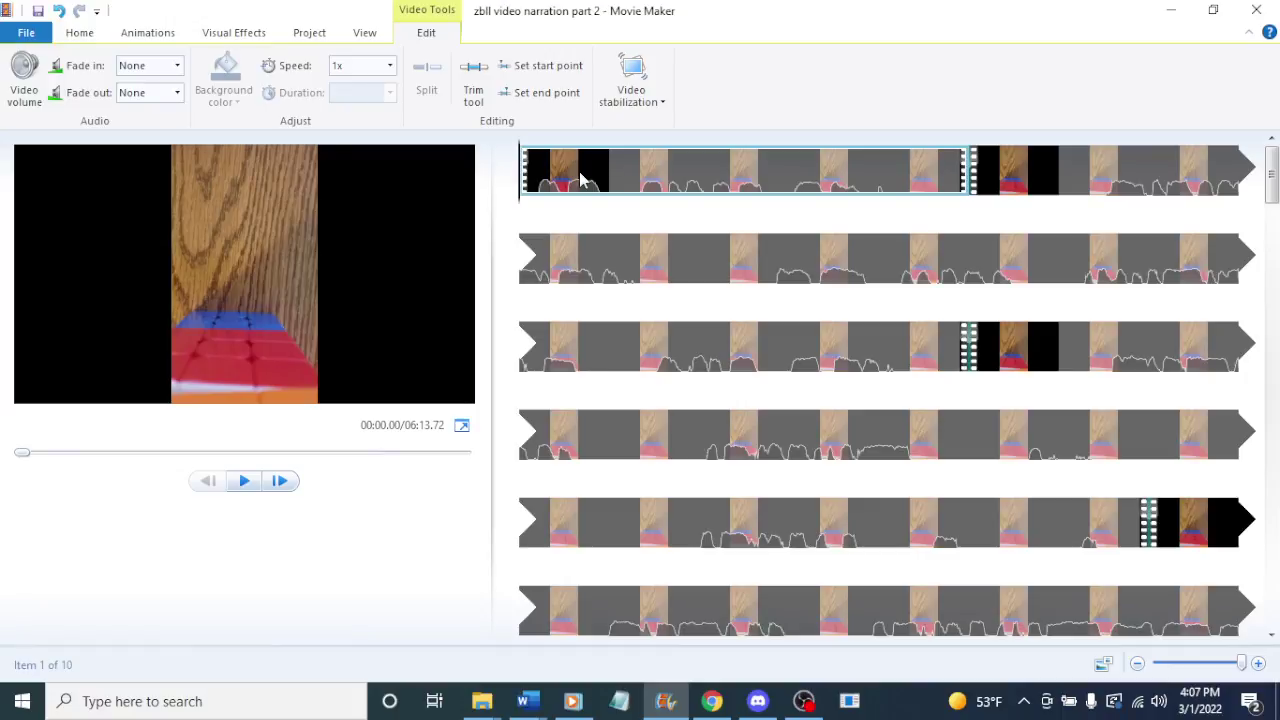
- Split the first clip at 00:00.97 and set the start point of the resulting second clip at 00:01.30
key("space")
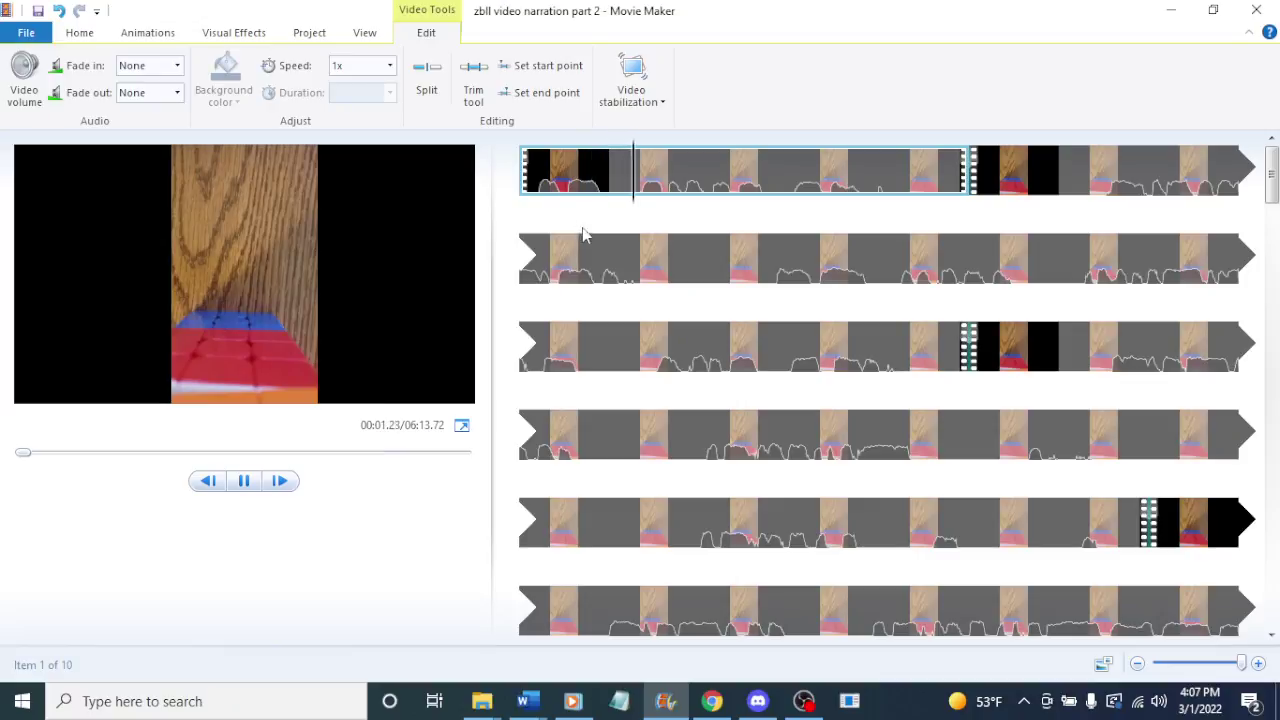
key("space")
key("space")
key("space")
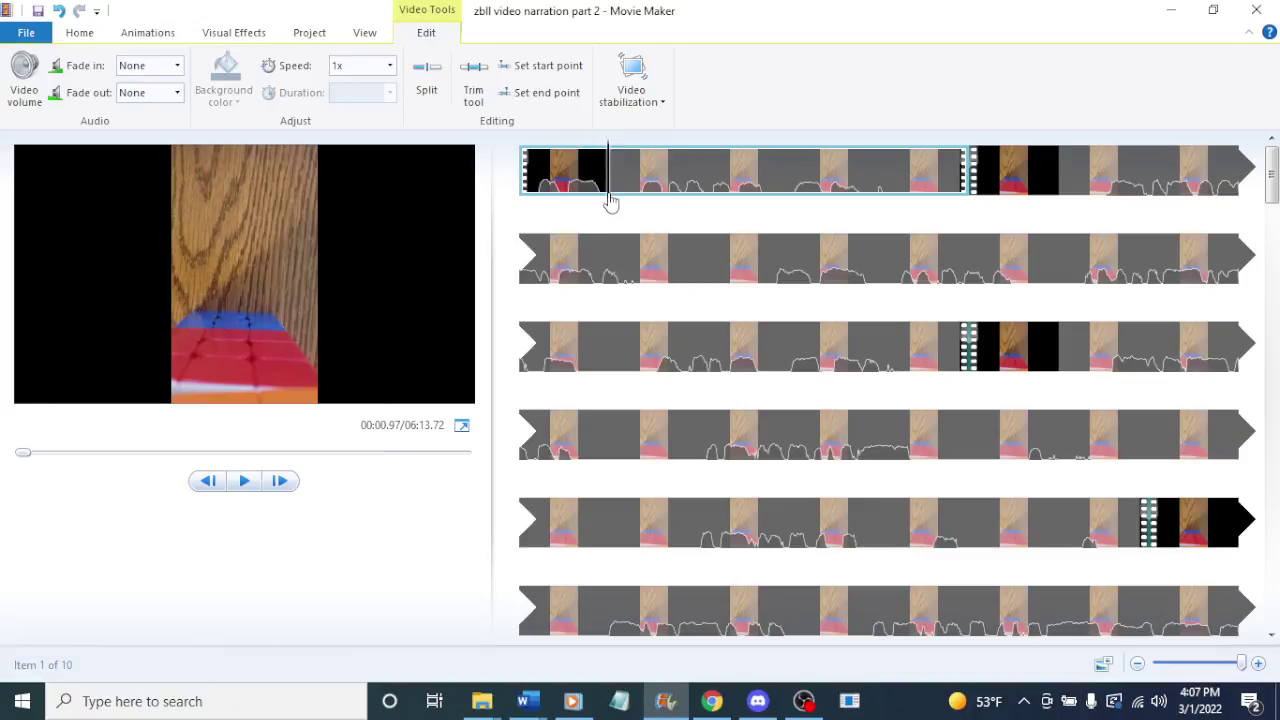
right_click(608, 198)
left_click(655, 374)
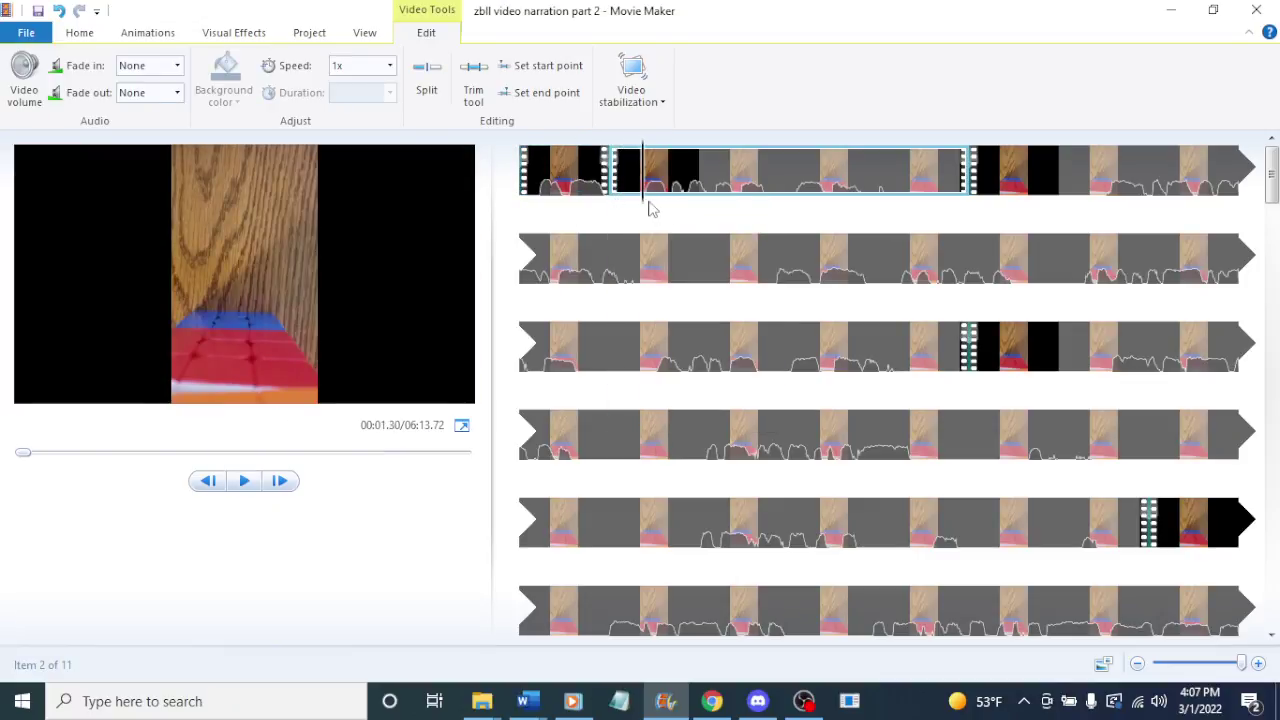
right_click(645, 203)
left_click(665, 331)
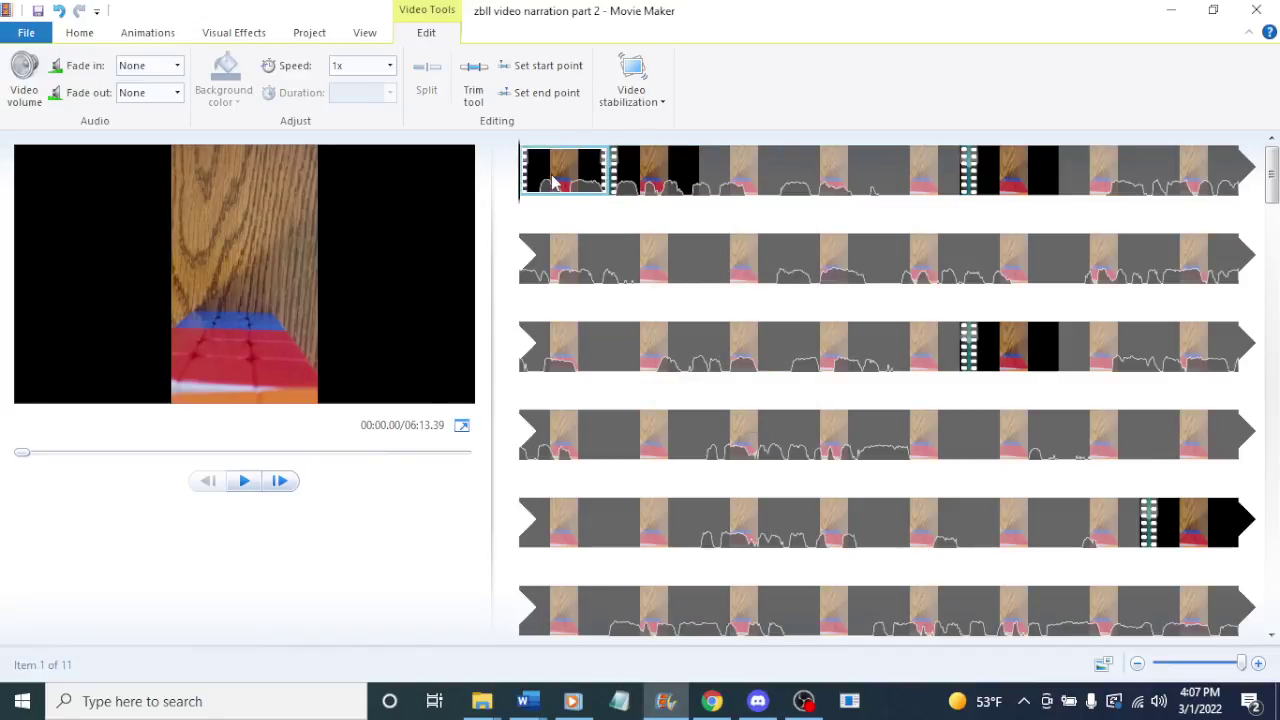
- Play through the second clip and set its end point at 00:03.80, after its last spoken phrase
key("space")
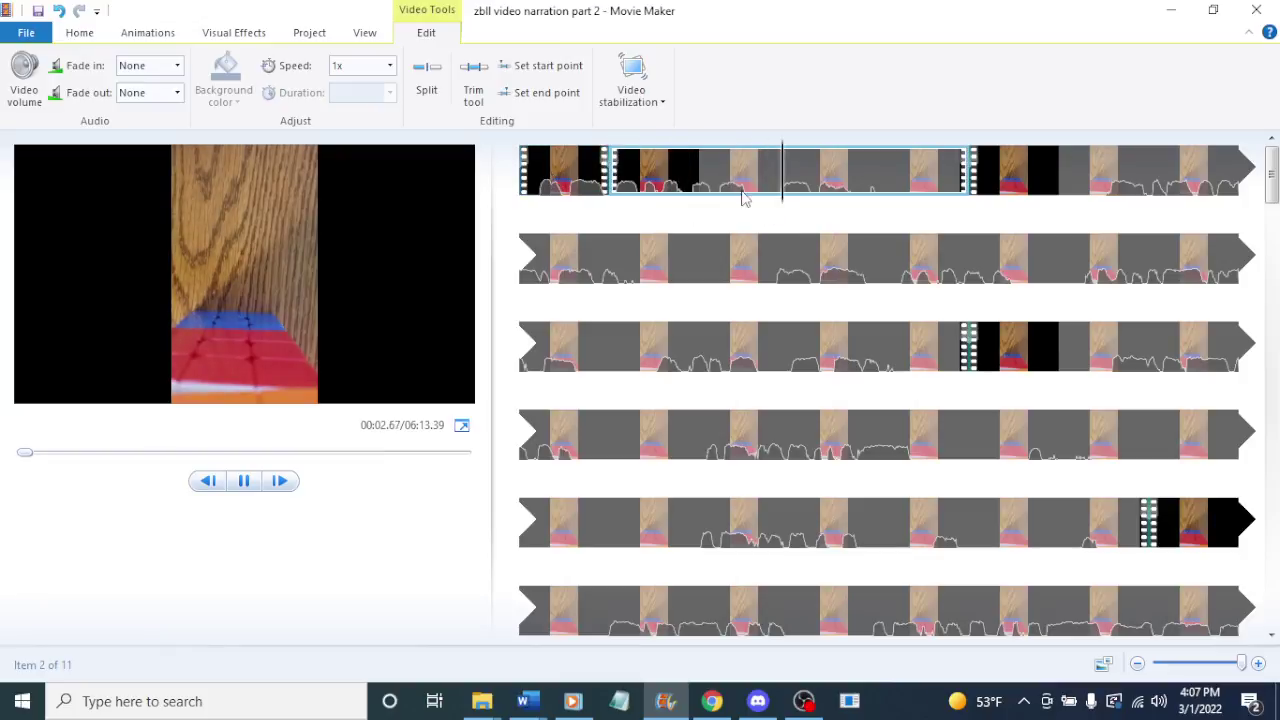
left_click(707, 180)
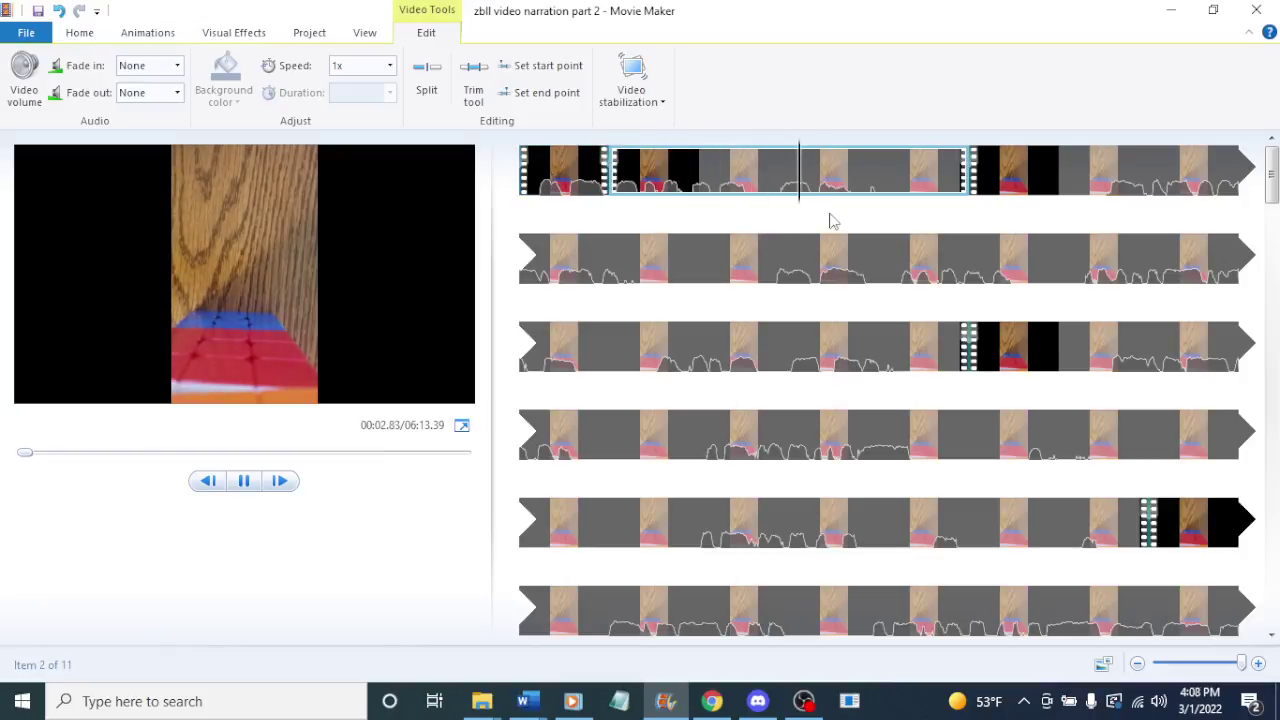
key("space")
right_click(900, 197)
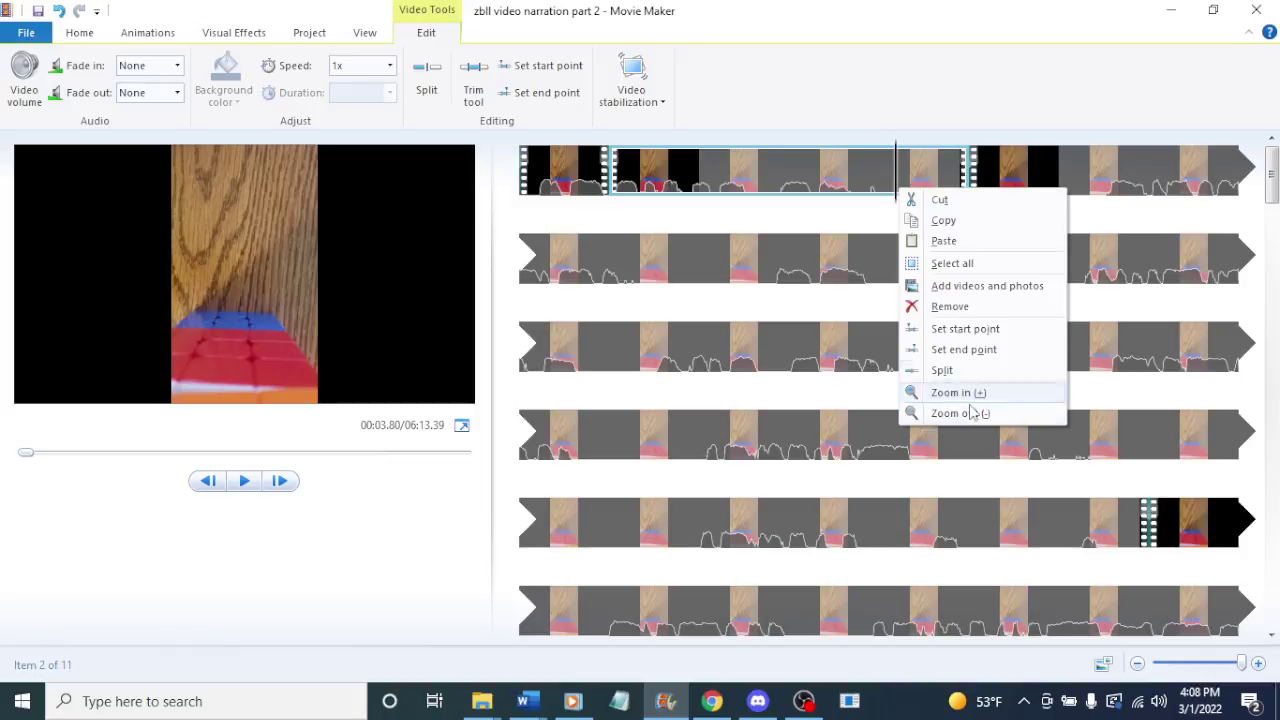
left_click(966, 349)
- Play the end of the second clip and set the third clip's start point at 00:05.13, just before the speech begins
key("Right")
key("Right")
key("Right")
key("Right")
key("Right")
key("Right")
key("Right")
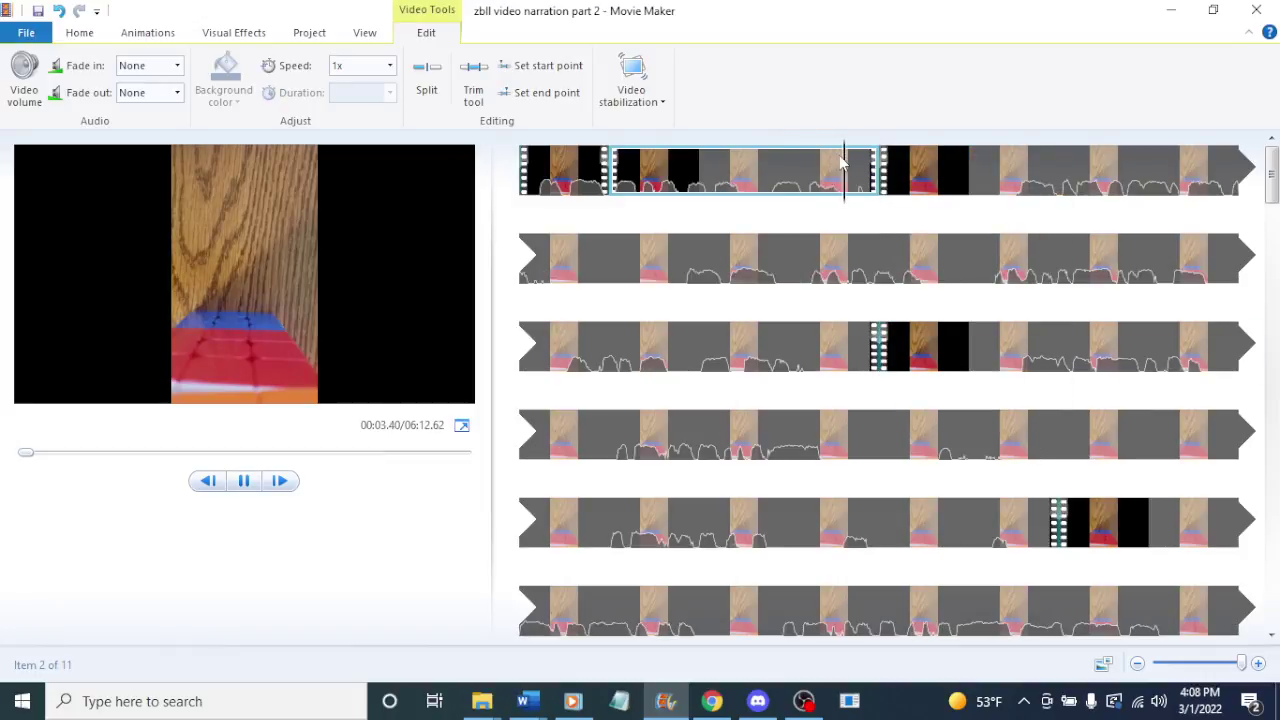
left_click(1012, 211)
right_click(1013, 206)
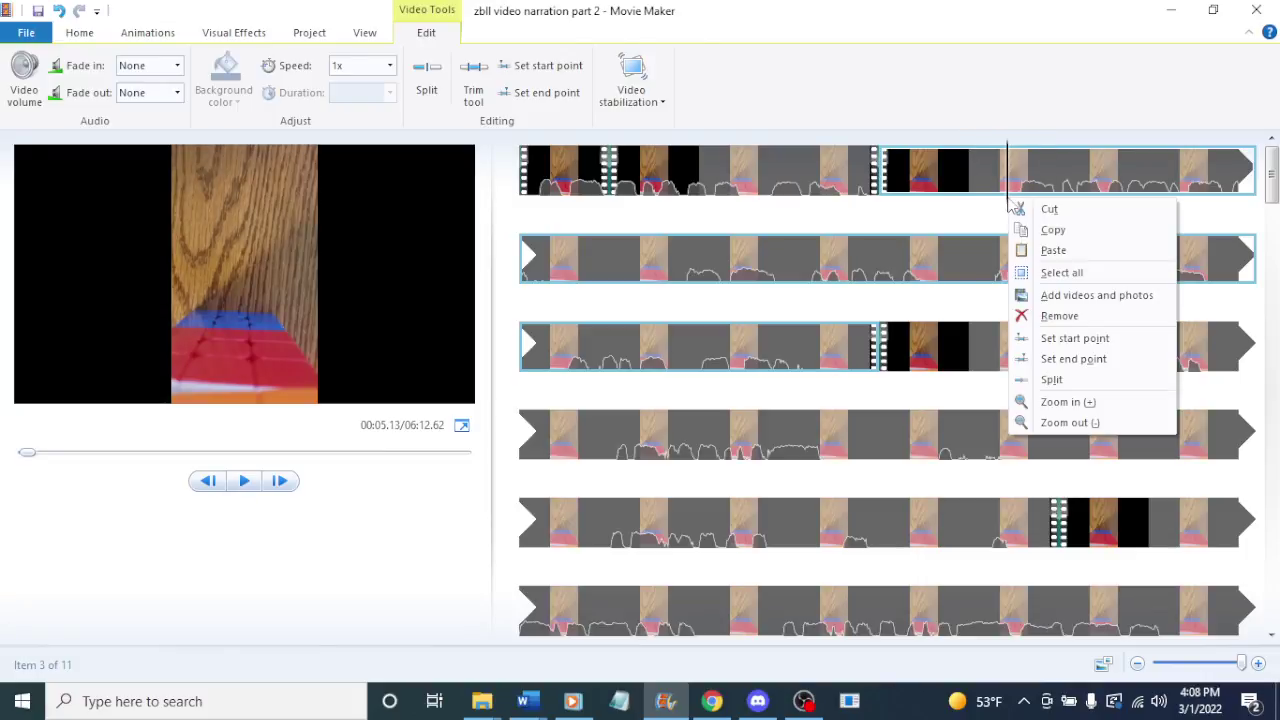
left_click(1065, 338)
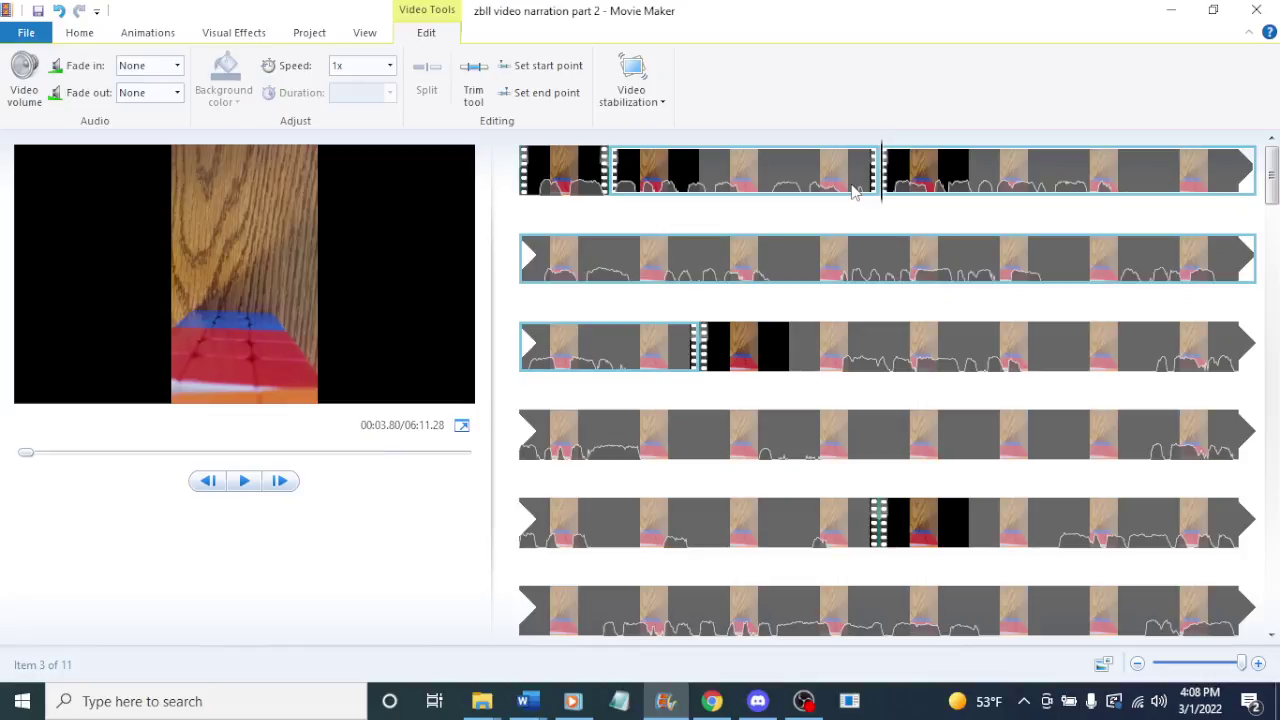
- Split the third clip at 00:06.67 and trim the silence off the start of the resulting fourth clip, to just before 8 seconds
left_click(855, 192)
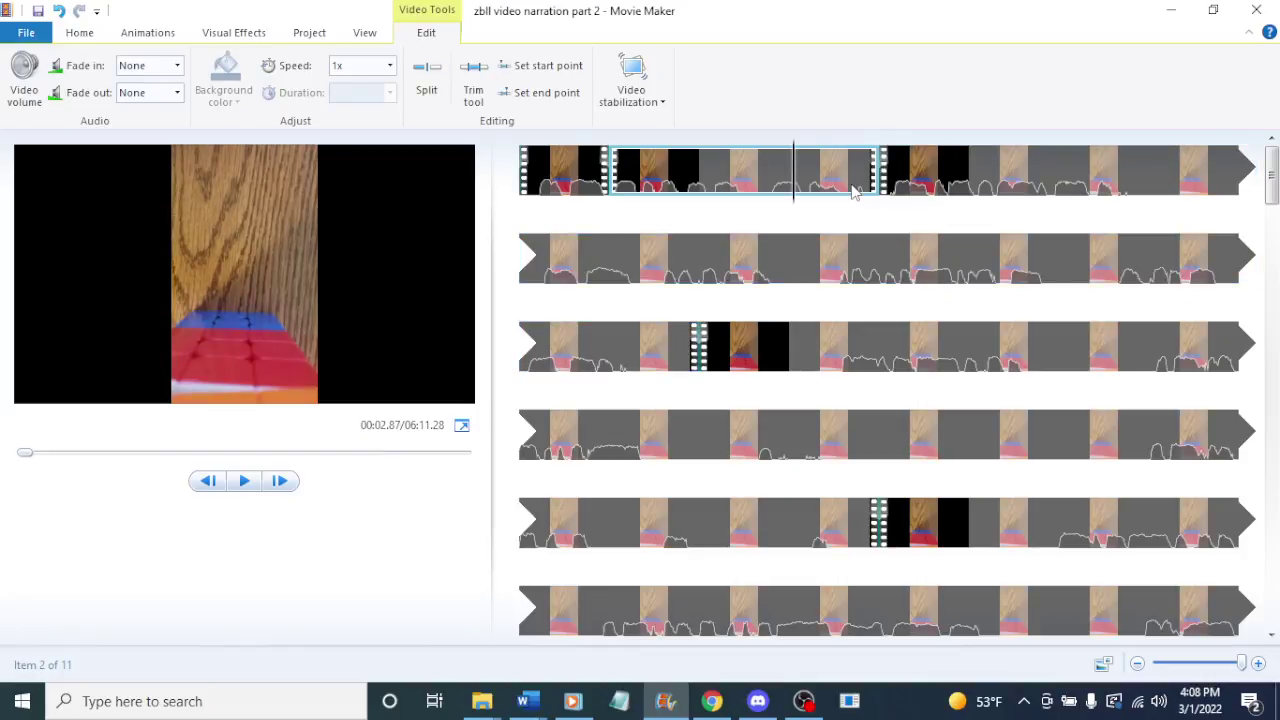
key("space")
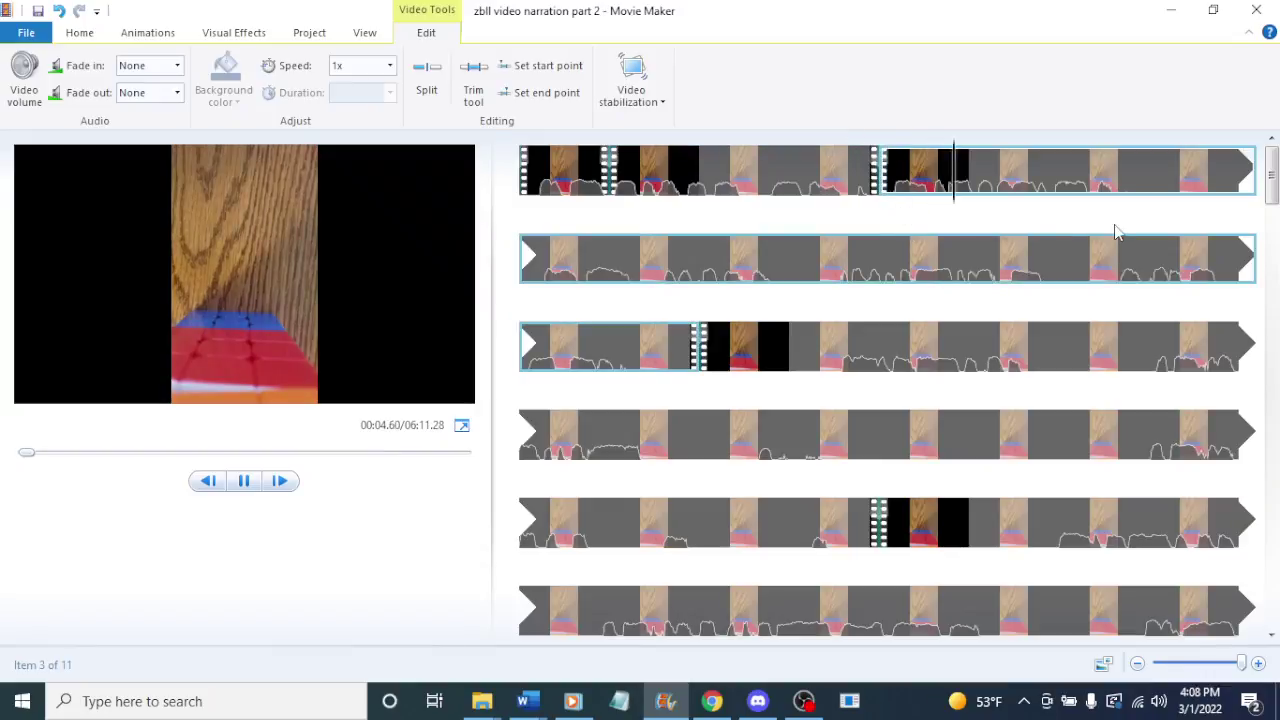
key("space")
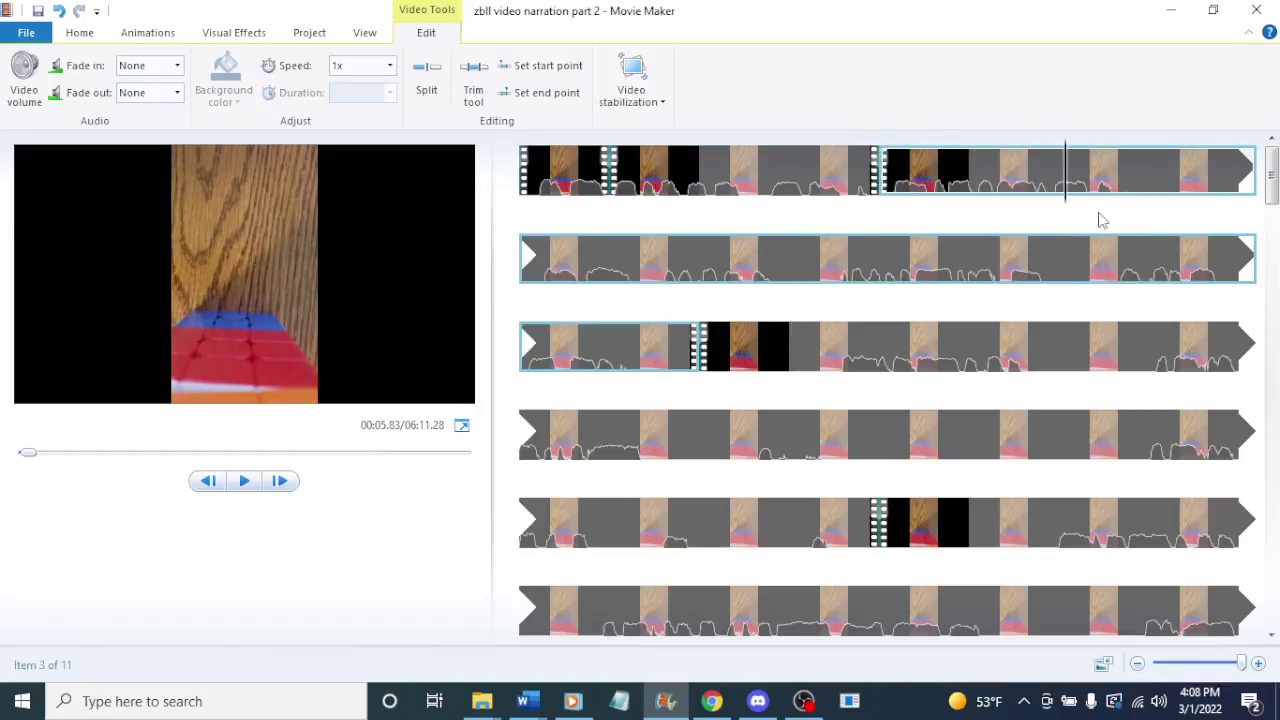
key("space")
key("space")
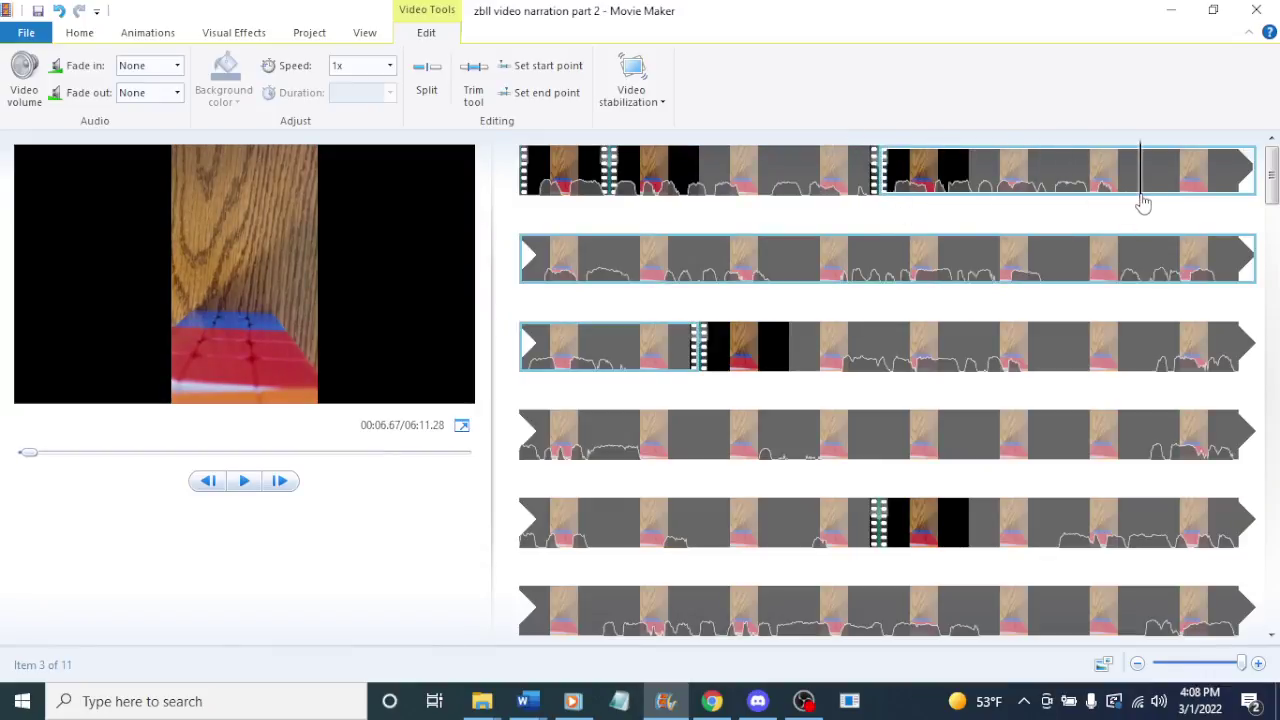
right_click(1143, 203)
left_click(1015, 376)
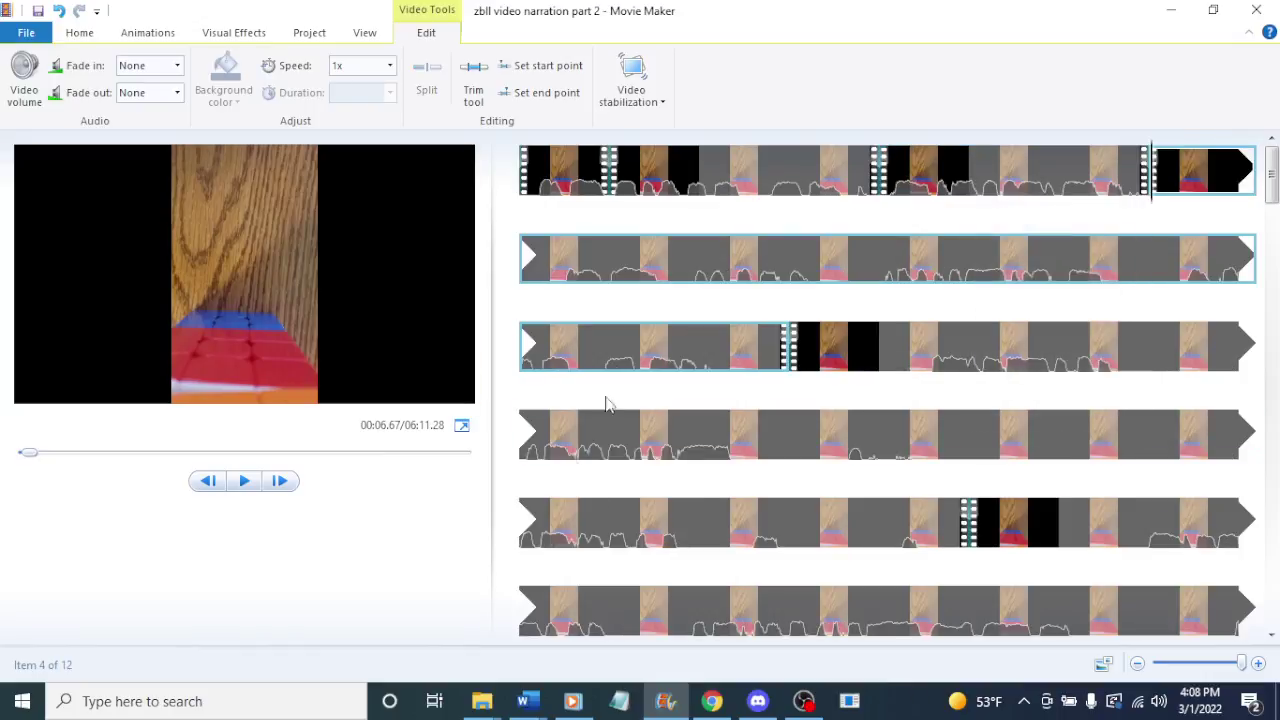
key("space")
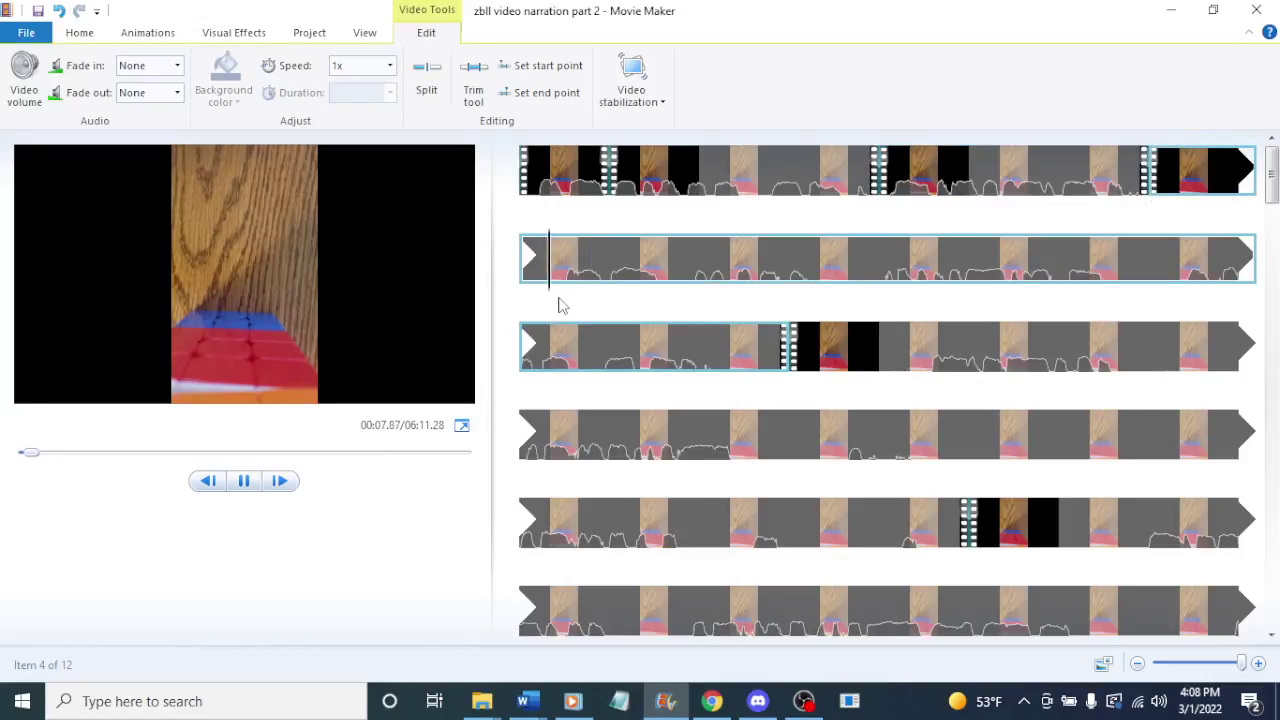
right_click(560, 290)
left_click(612, 424)
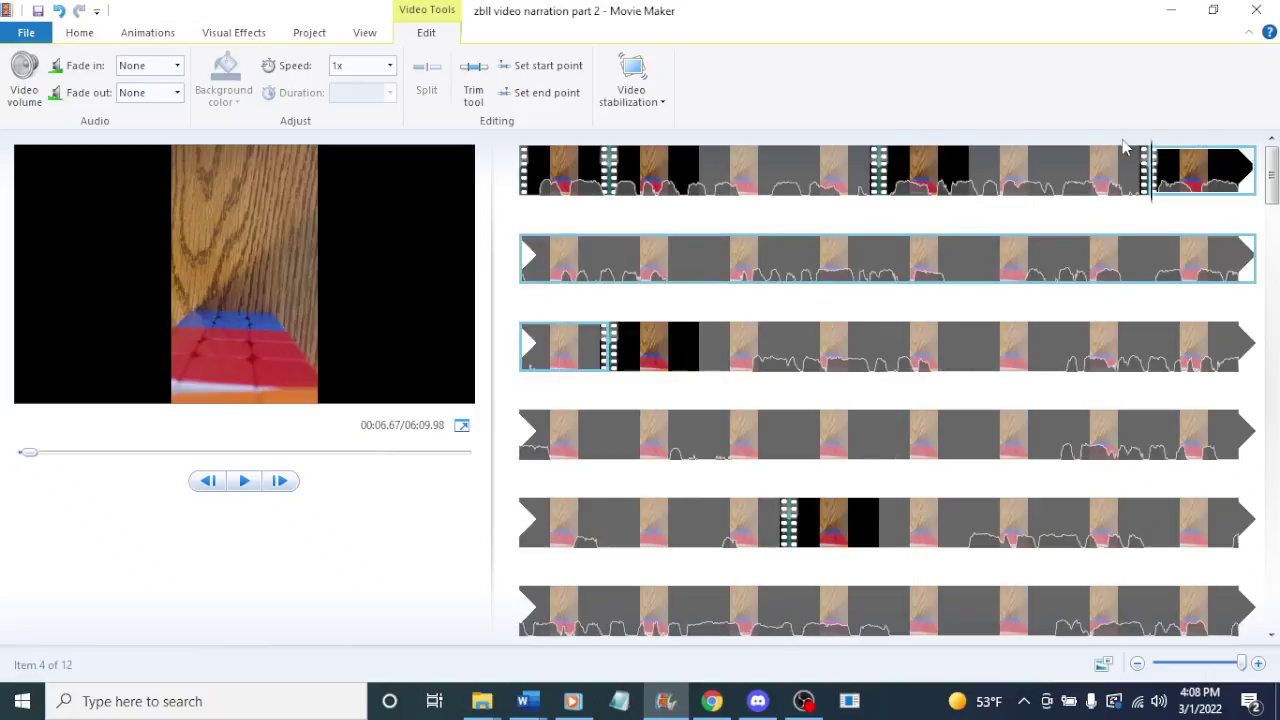
- Split the fourth clip at 00:07.80 and set the start point of the resulting fifth clip at 00:08.03
key("space")
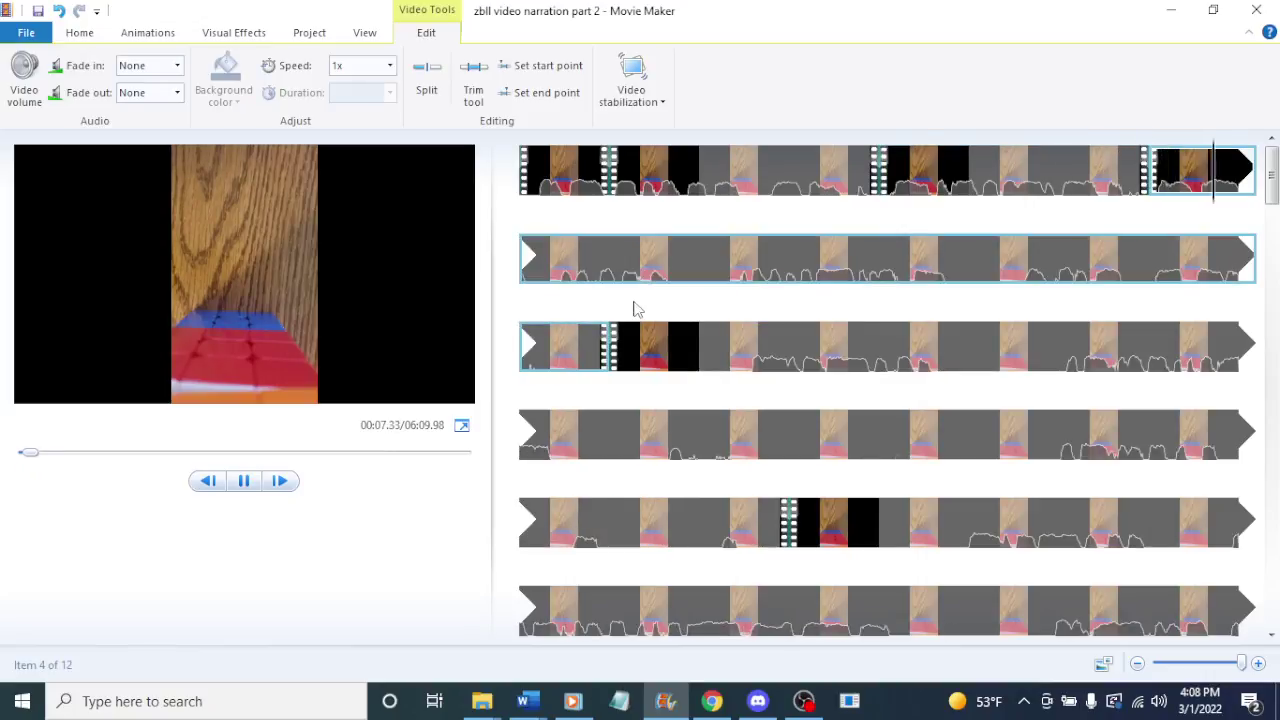
left_click(1190, 180)
left_click(536, 284)
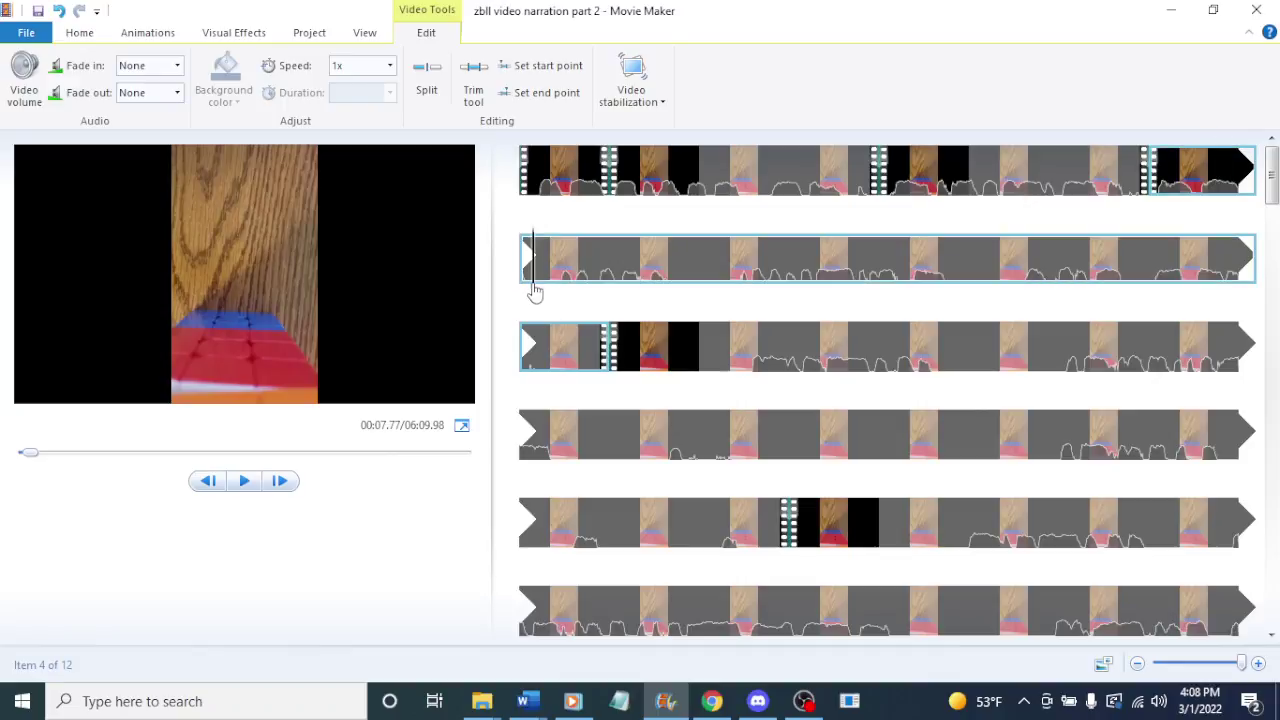
right_click(535, 288)
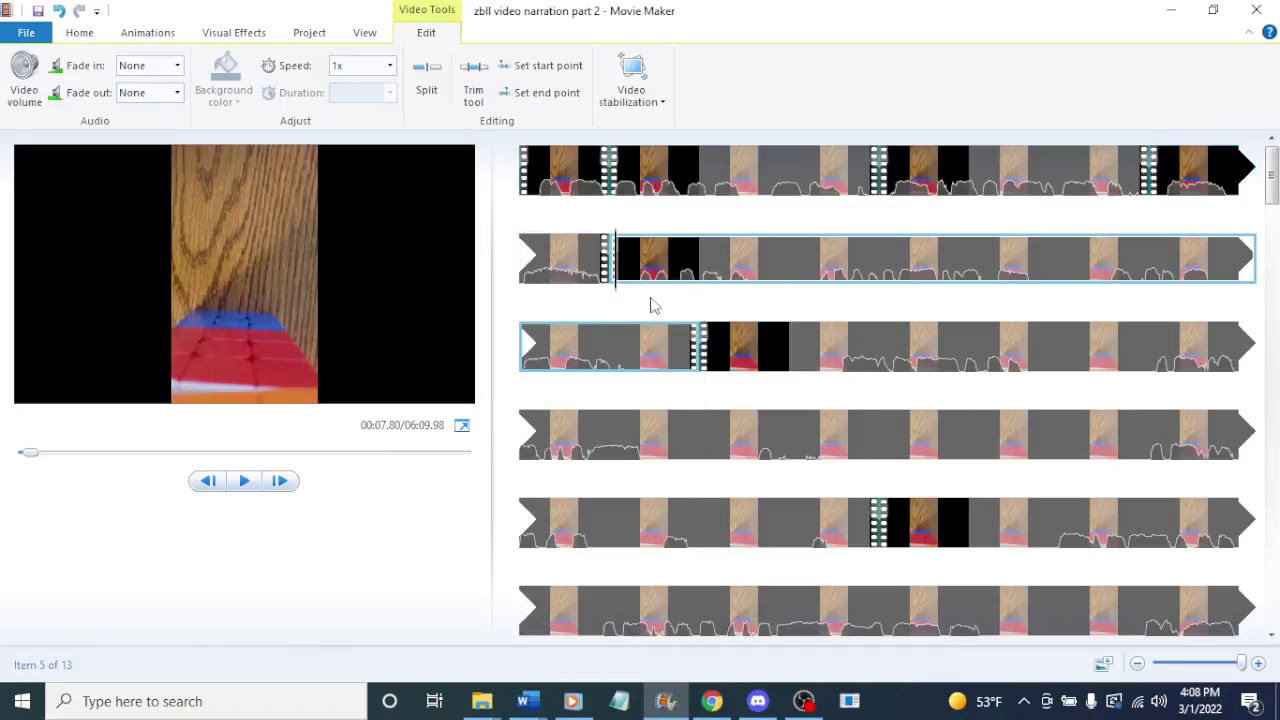
left_click(641, 286)
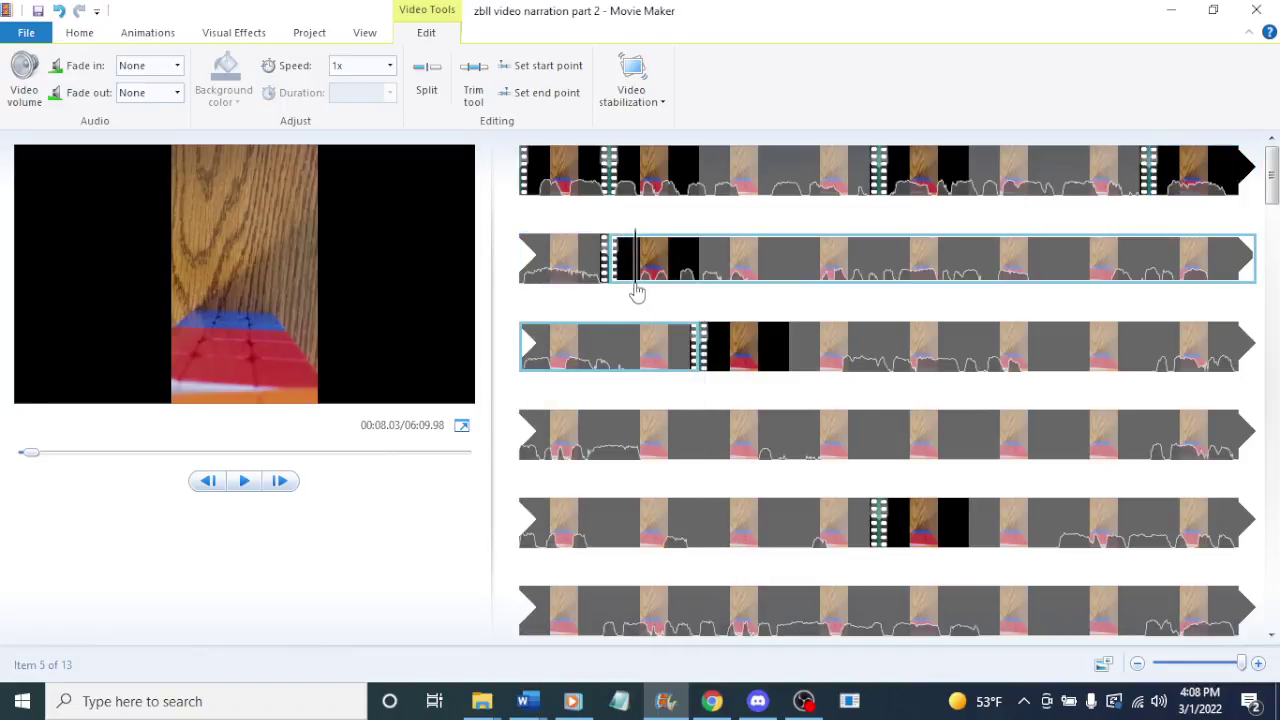
right_click(635, 291)
left_click(700, 424)
- Split the fifth clip at 00:09.10 and set the start point of the resulting sixth clip at 00:09.73
left_click(528, 275)
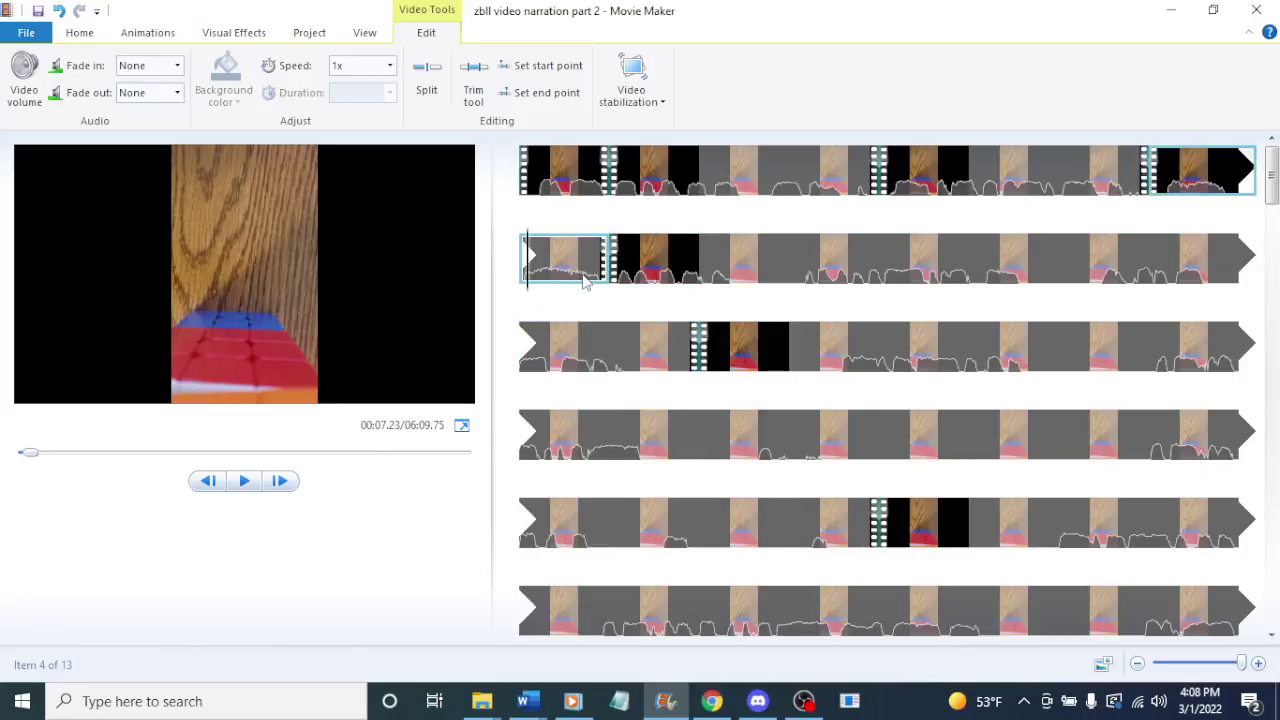
left_click(24, 80)
key("space")
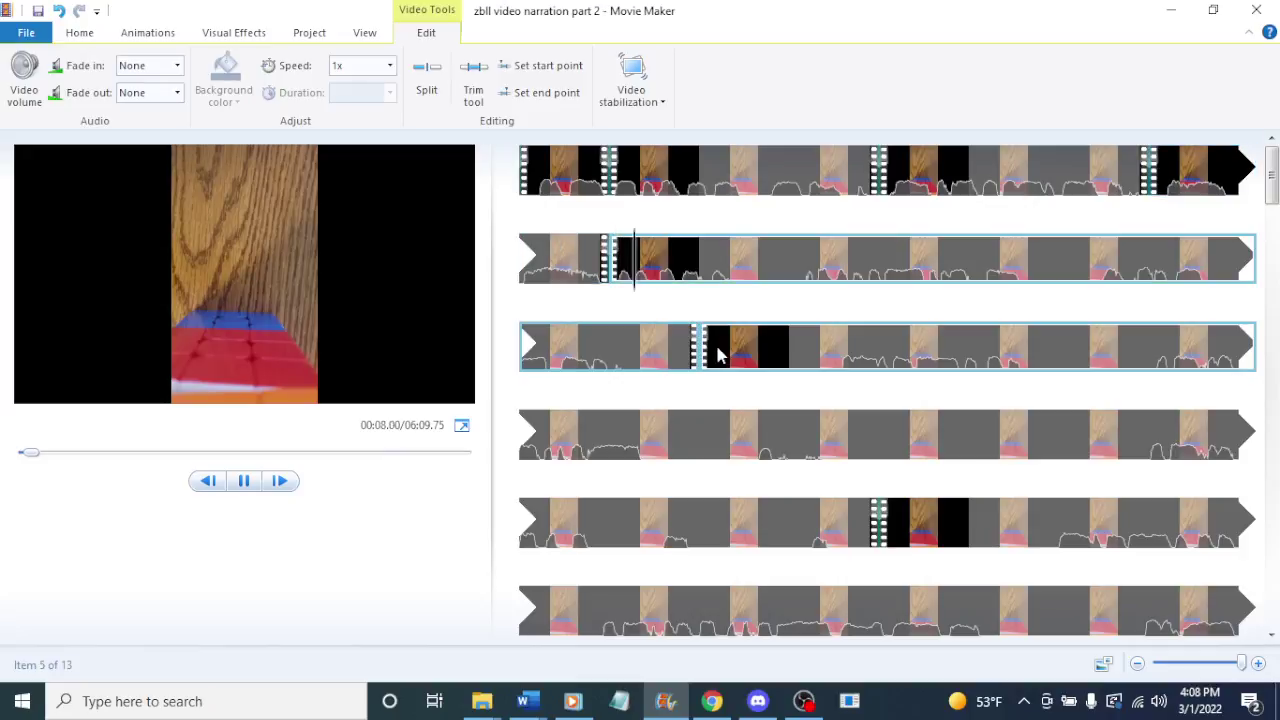
right_click(740, 286)
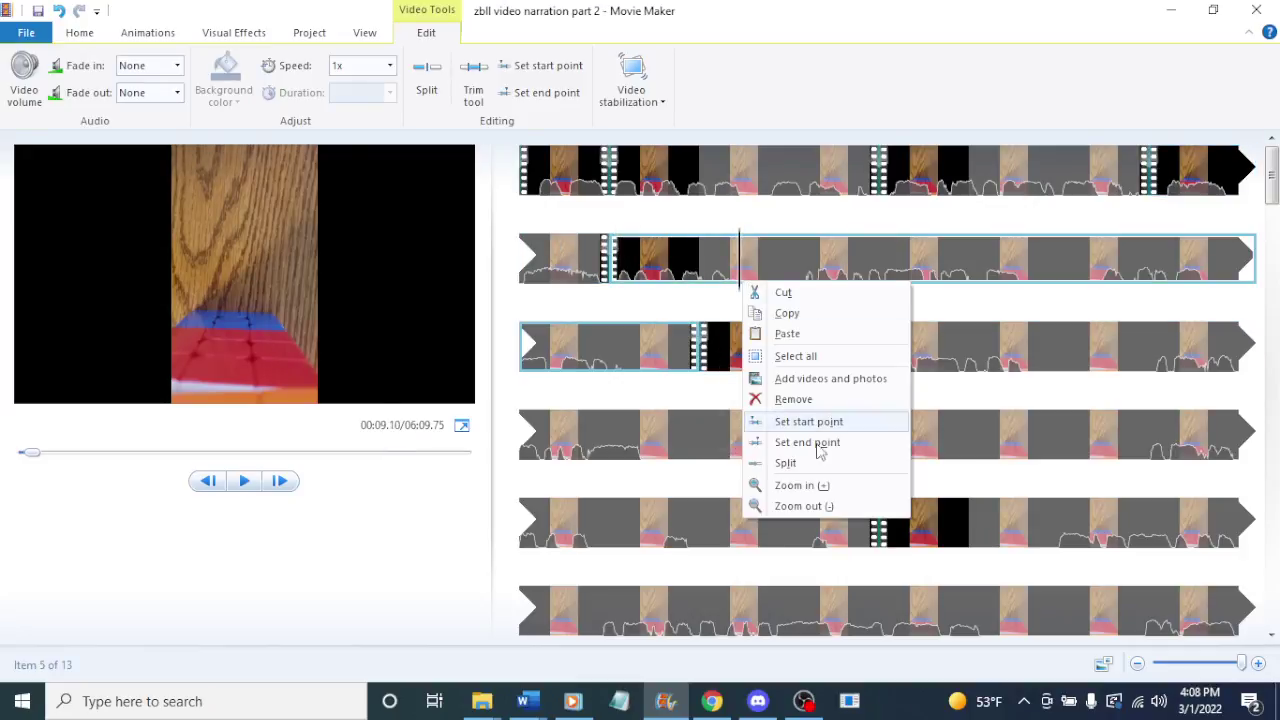
left_click(800, 464)
key("space")
key("space")
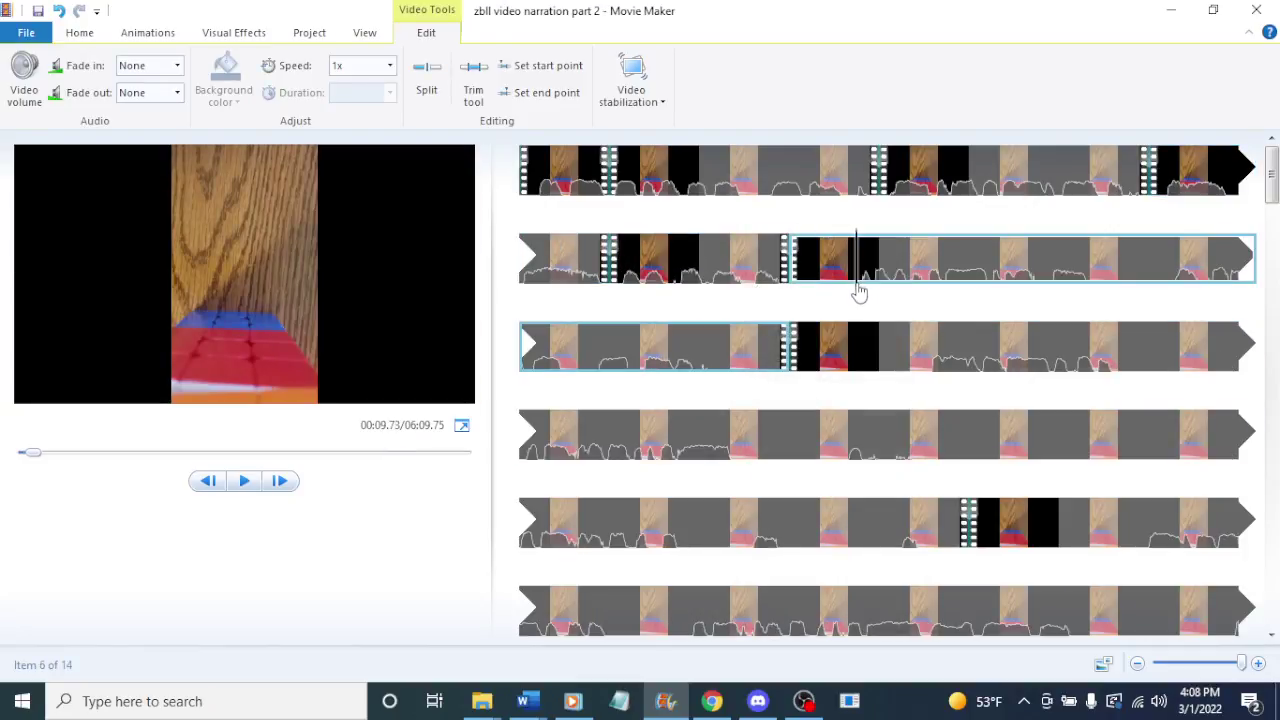
right_click(857, 286)
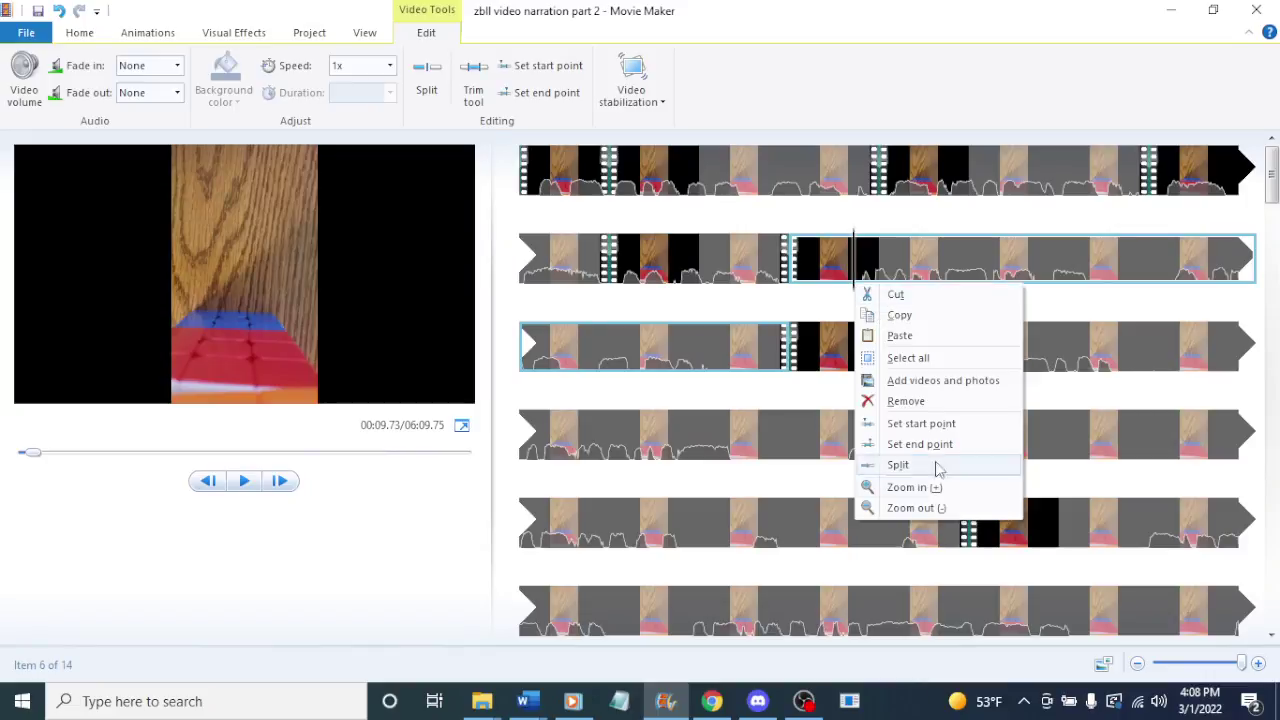
left_click(918, 425)
- Split the sixth clip at 00:11.50 and set the start point of the resulting seventh clip at 00:12.17
key("space")
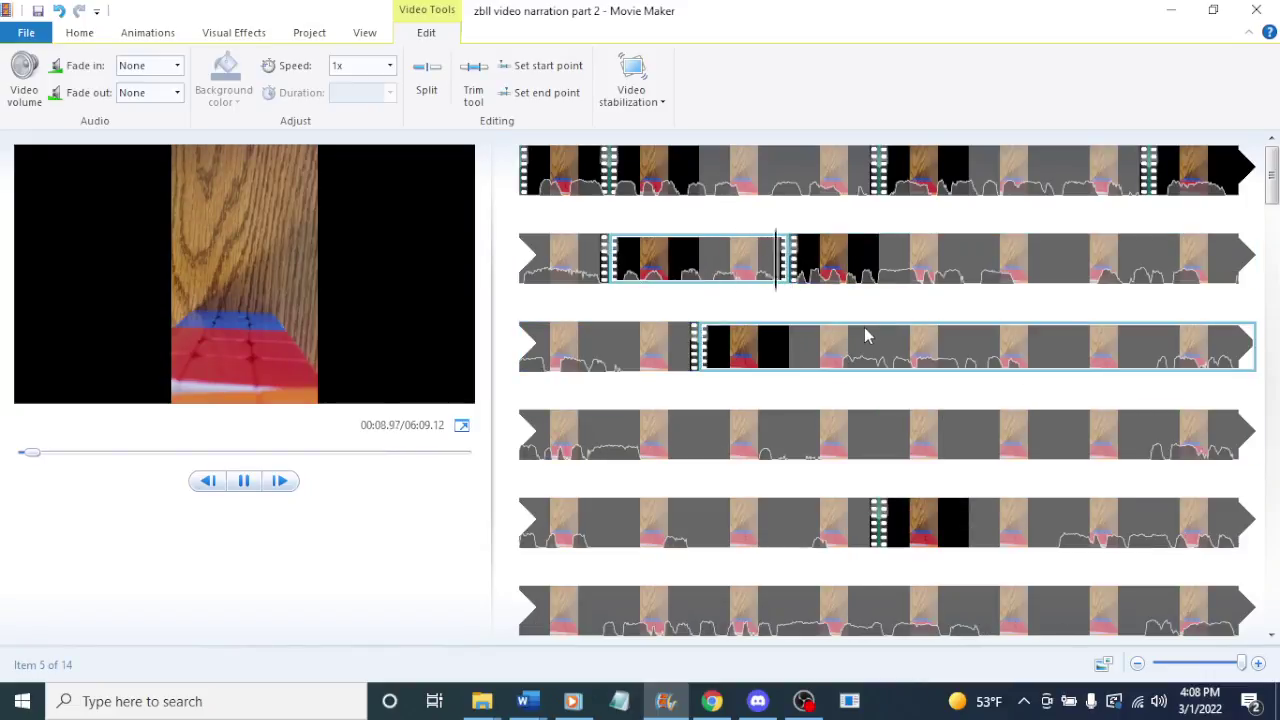
key("space")
right_click(1030, 289)
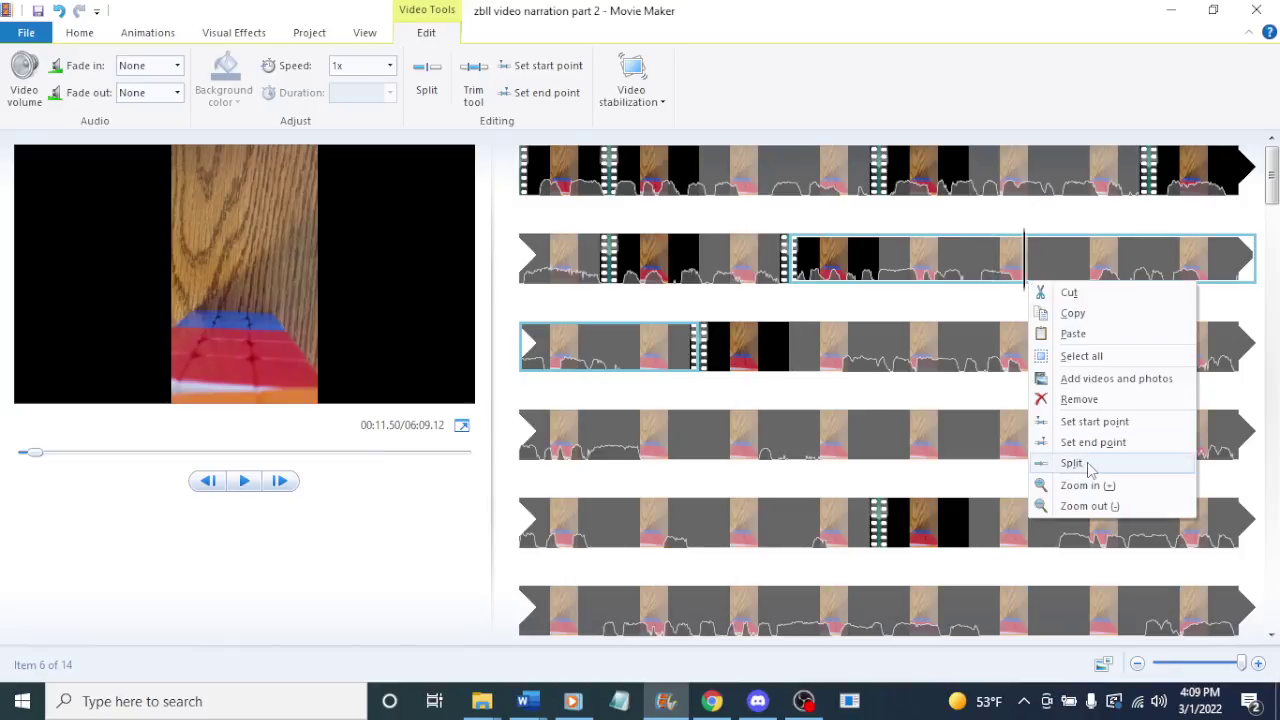
left_click(1083, 465)
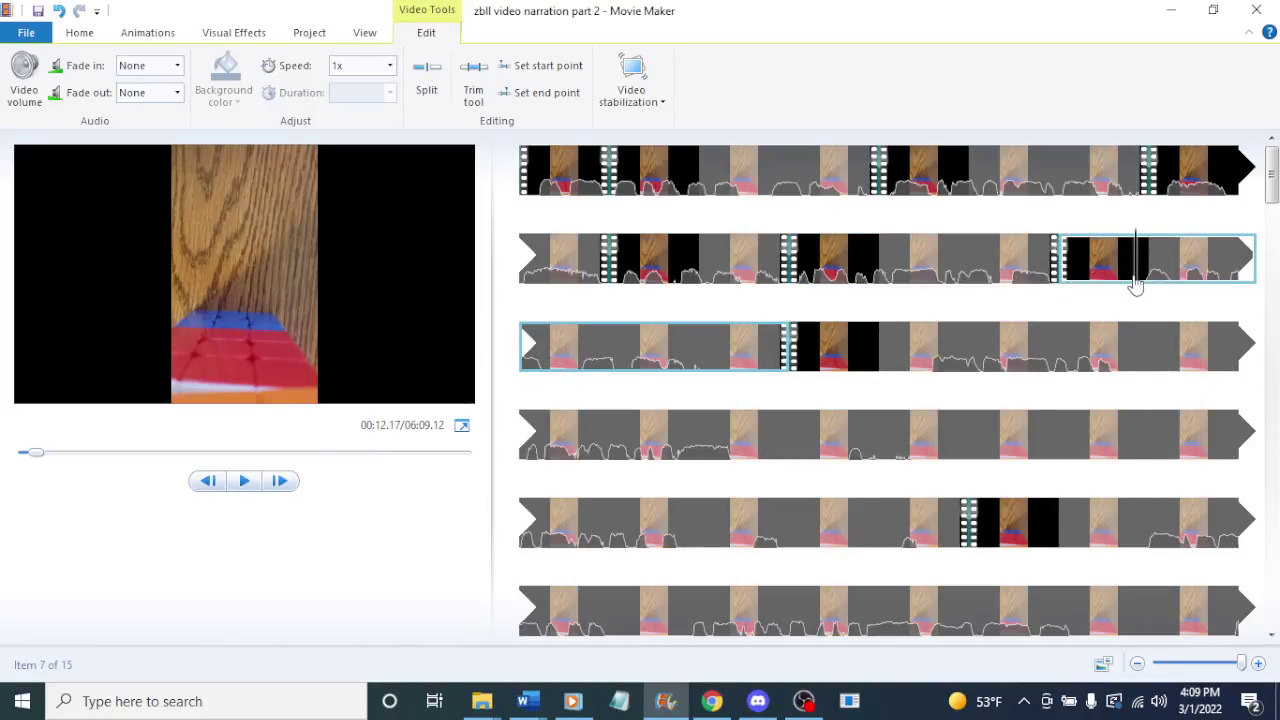
right_click(1135, 285)
left_click(1046, 415)
- Split the seventh clip at 00:12.83, set the resulting eighth clip's start point at 00:13.00, and resume playback from the seventh clip
key("space")
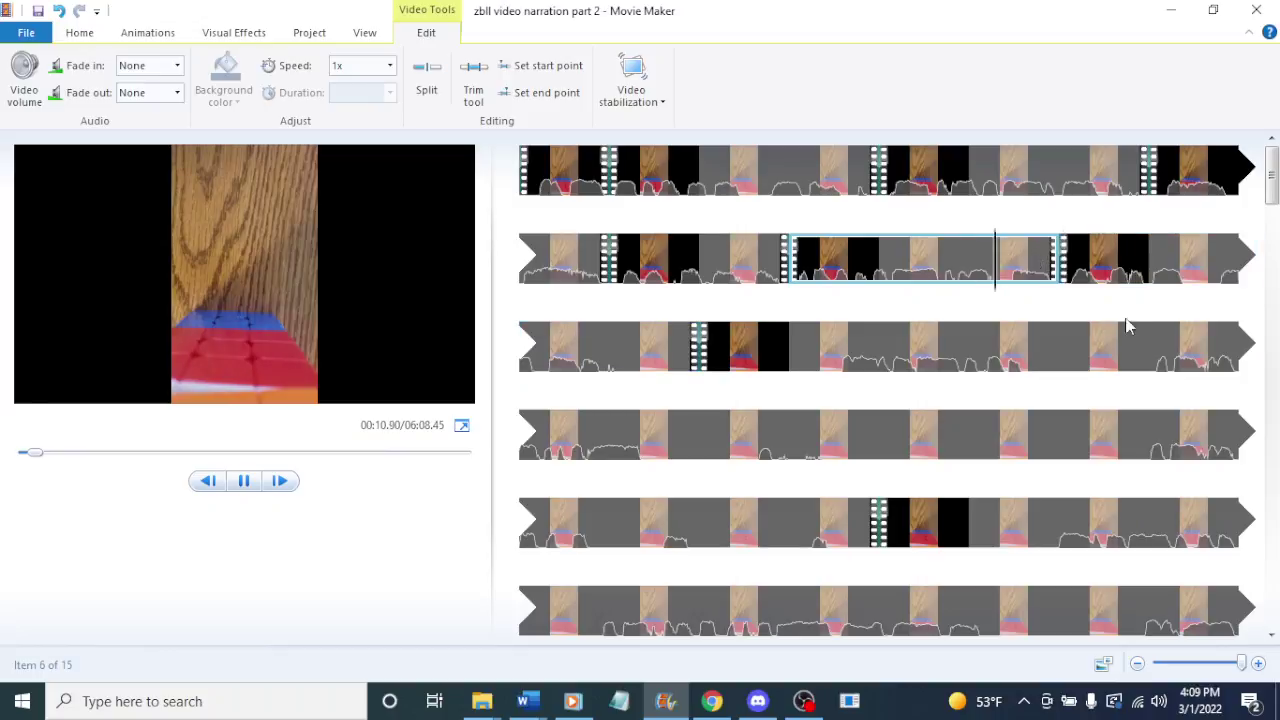
key("space")
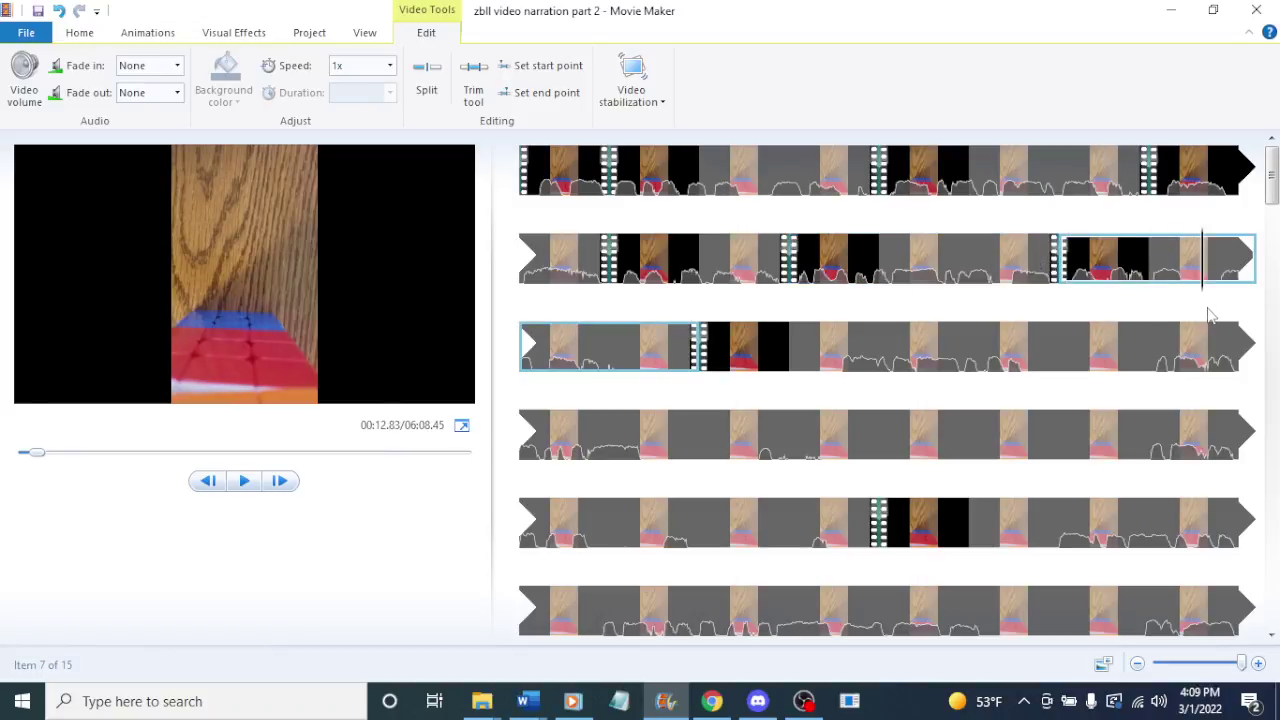
right_click(1207, 288)
left_click(1092, 463)
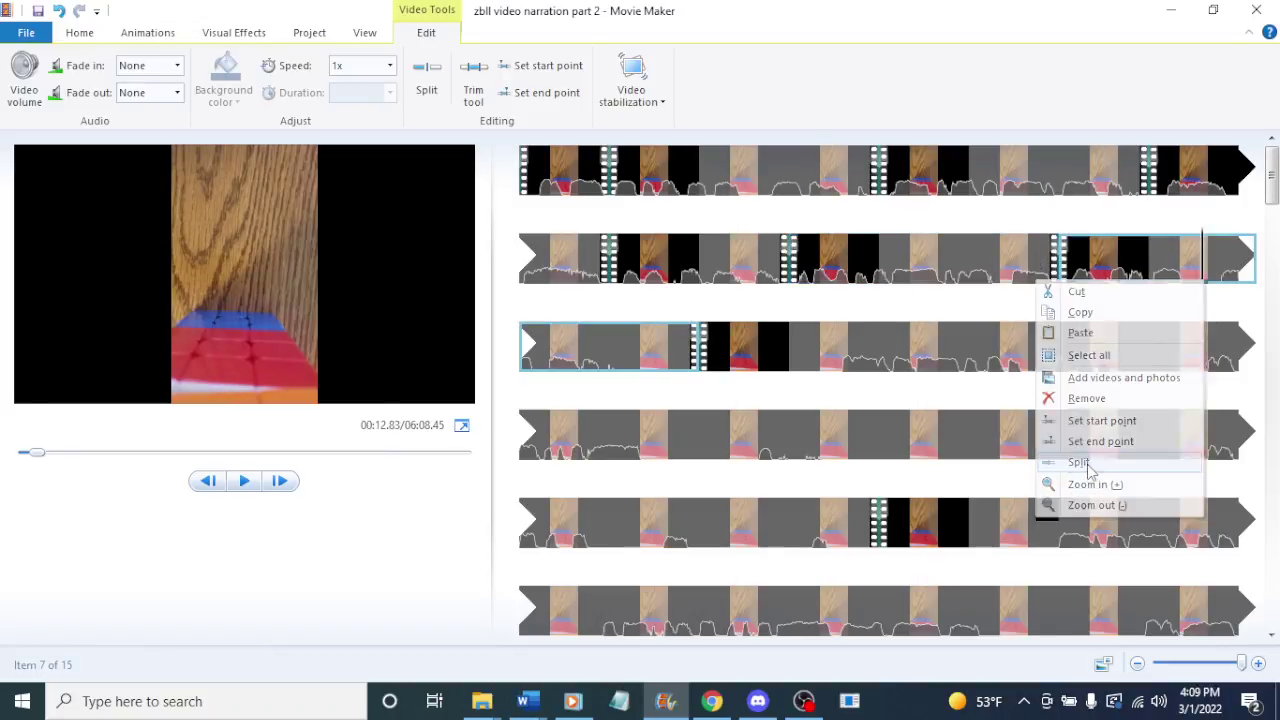
key("space")
key("space")
left_click(1150, 268)
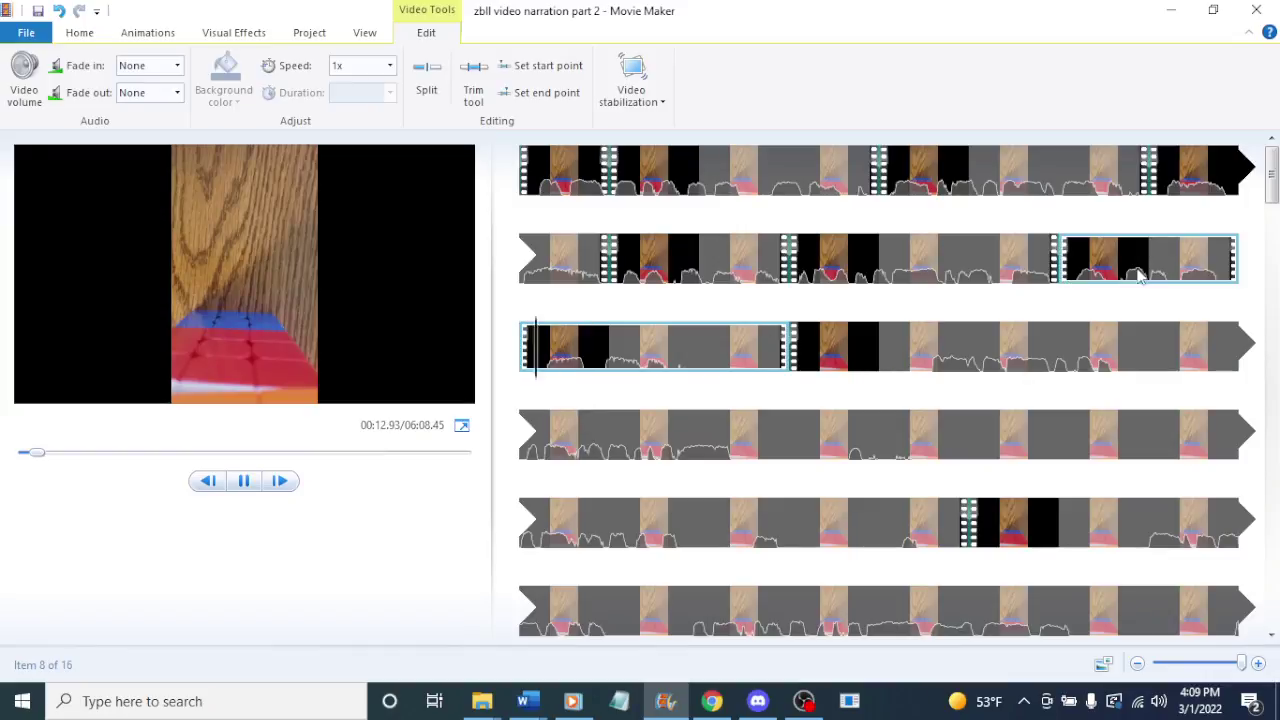
key("space")
key("space")
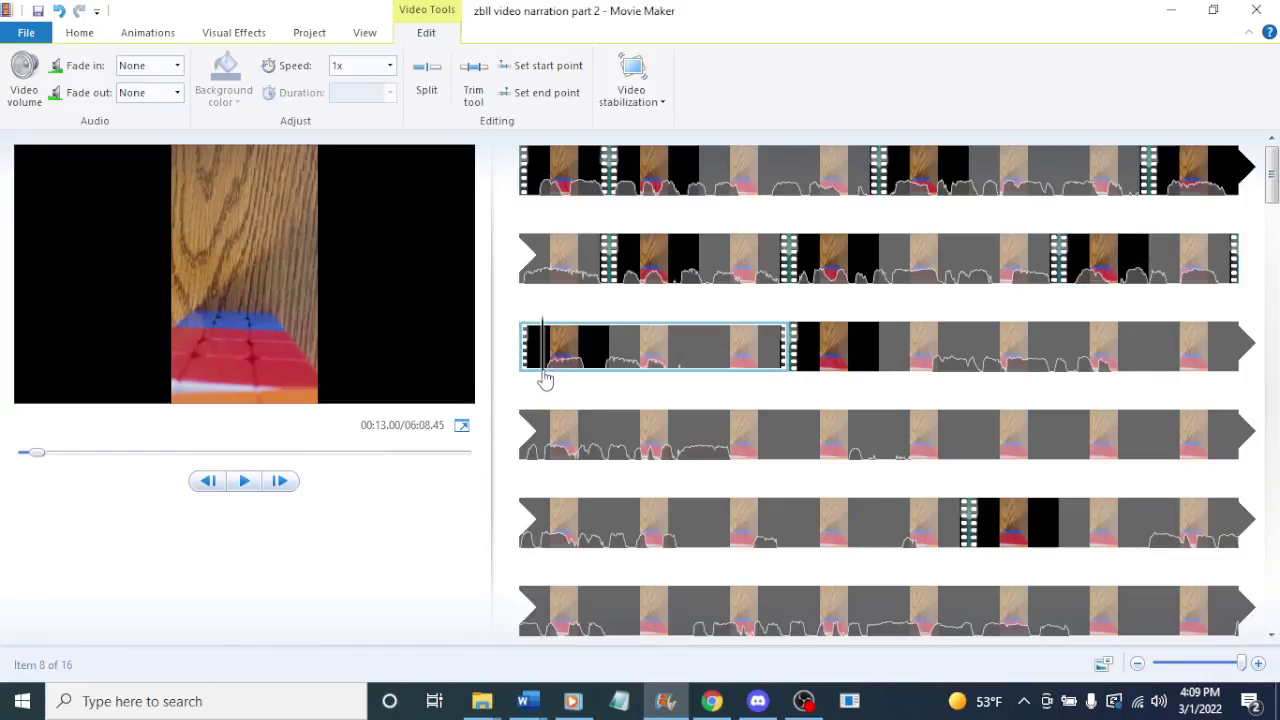
right_click(545, 380)
left_click(600, 506)
key("space")
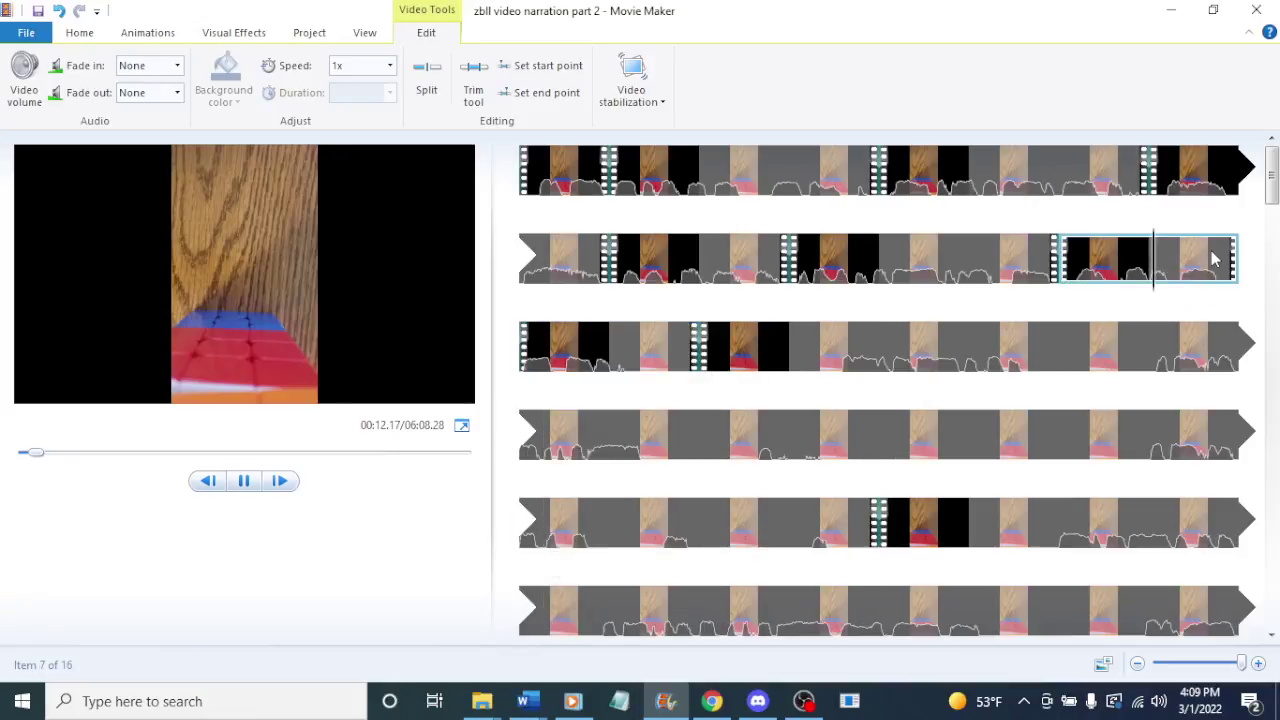
- Set the eighth clip's end point at 00:14.07 and replay from that clip
right_click(640, 378)
left_click(690, 537)
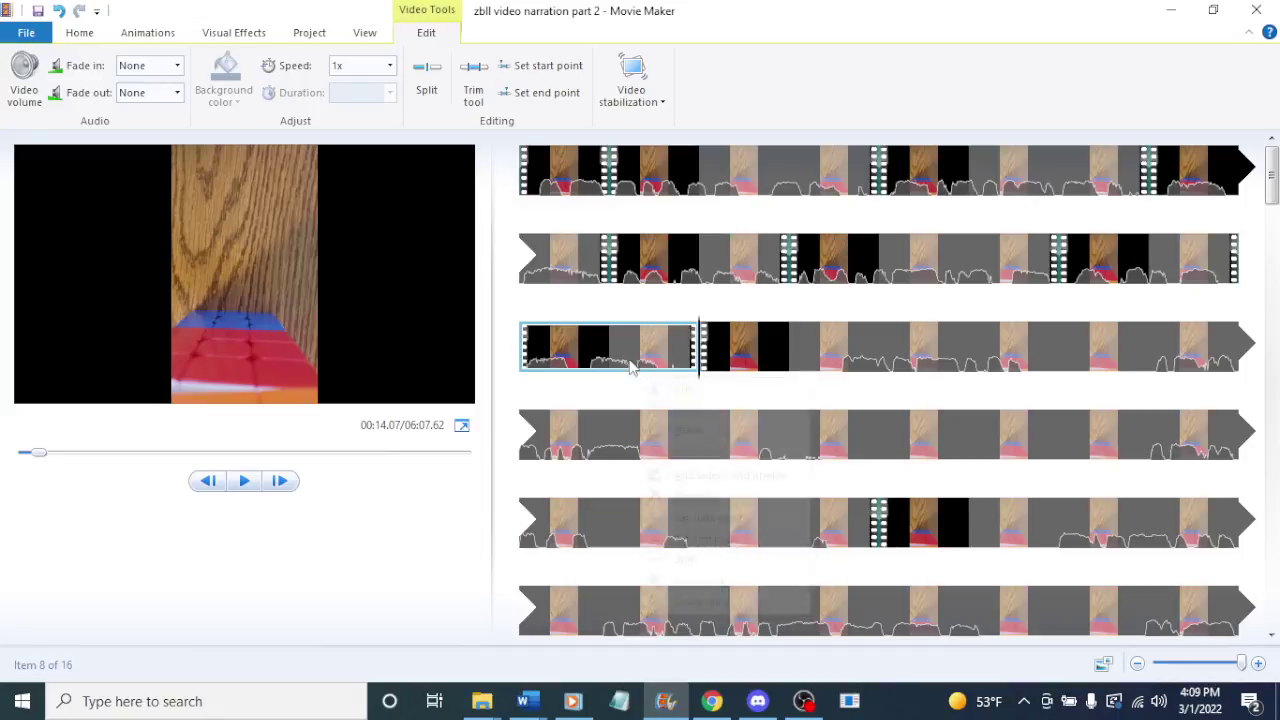
left_click(629, 362)
key("space")
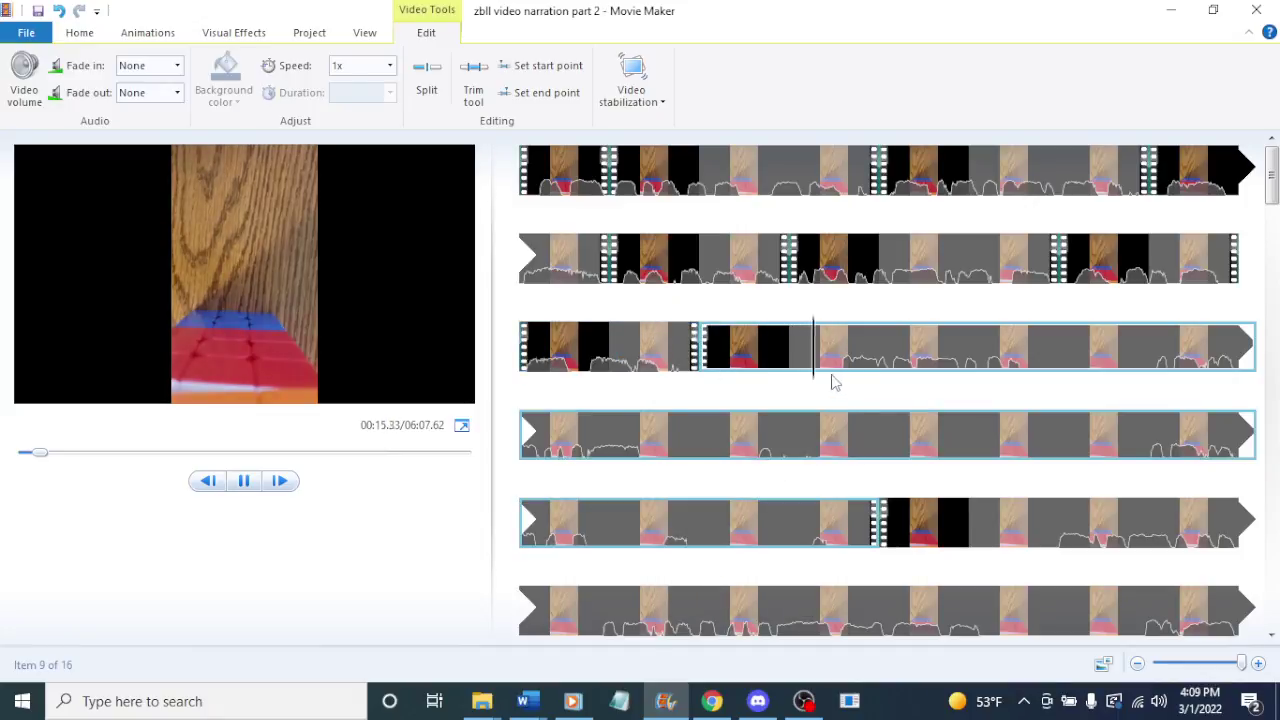
left_click(805, 702)
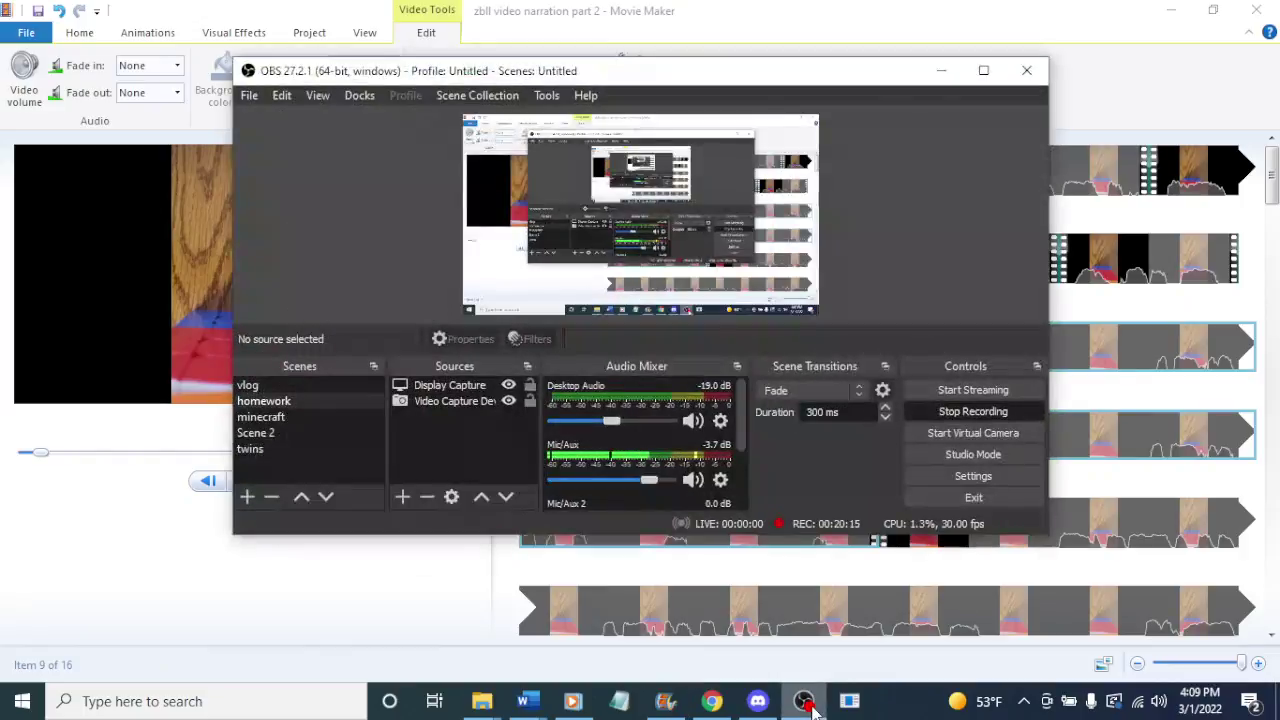
left_click(807, 703)
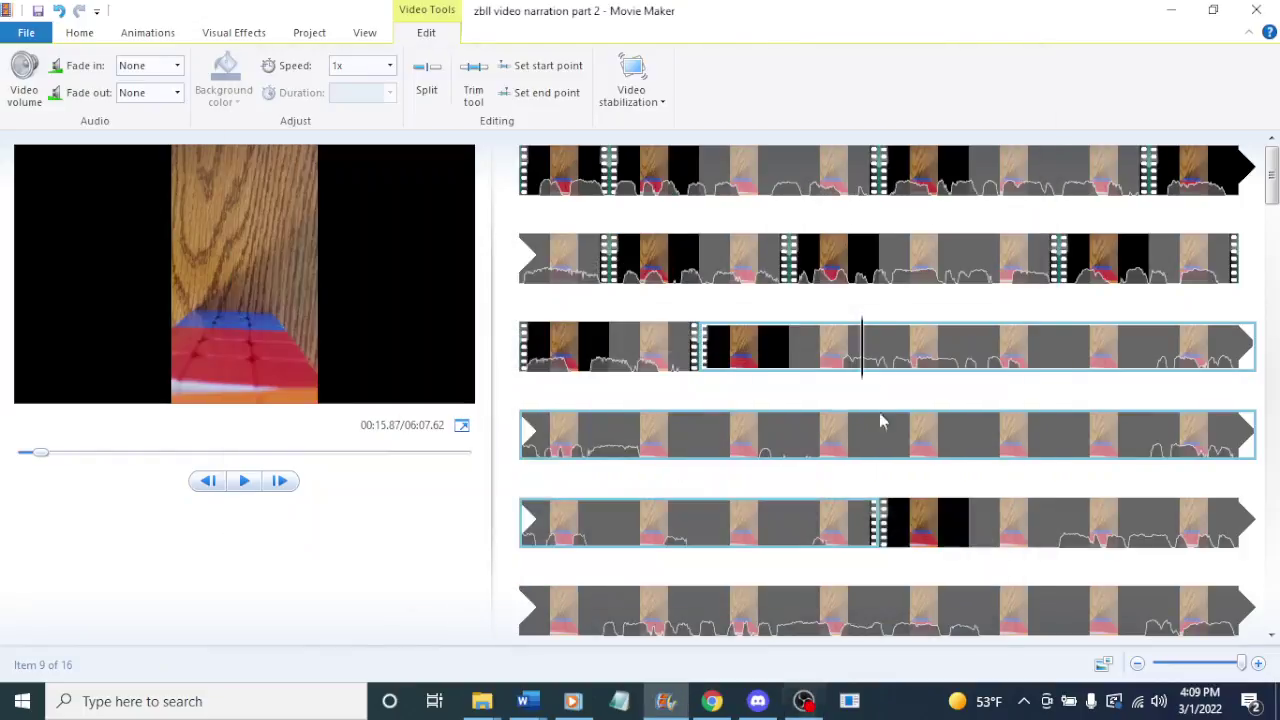
- Set the ninth clip's start point at 00:15.53 and replay from near the end of the eighth clip
right_click(833, 375)
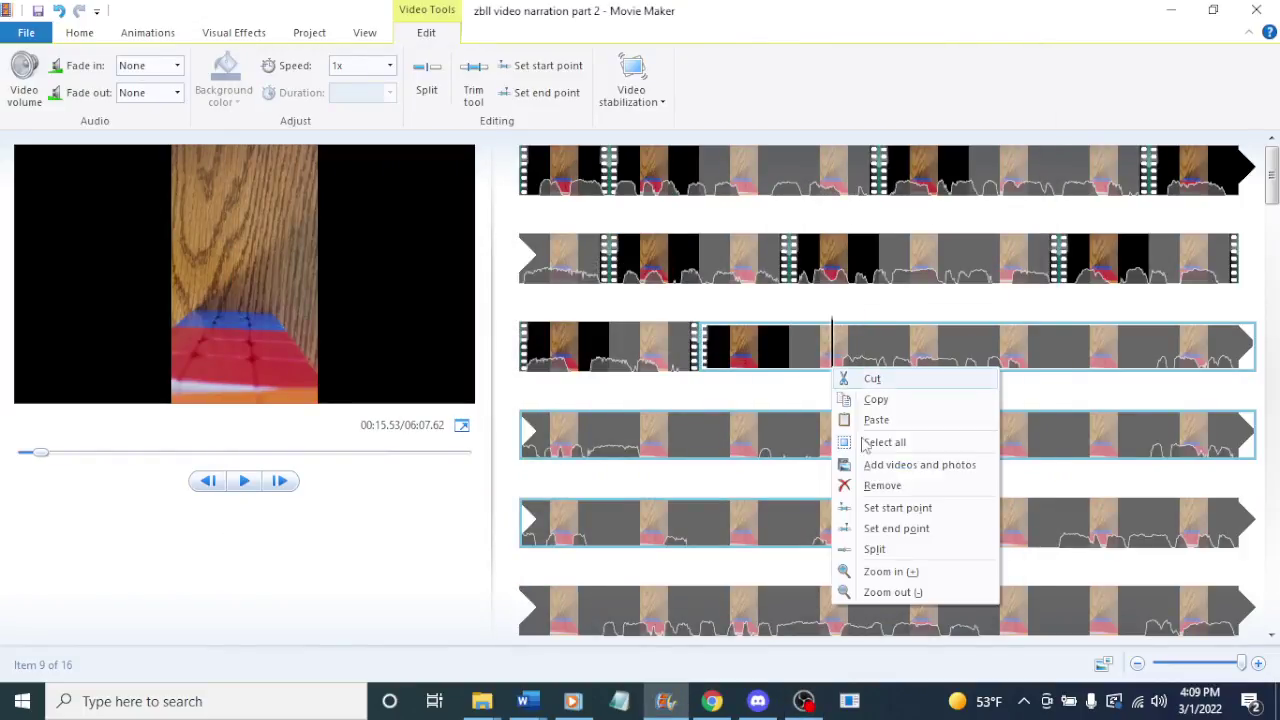
left_click(880, 506)
left_click(670, 362)
key("space")
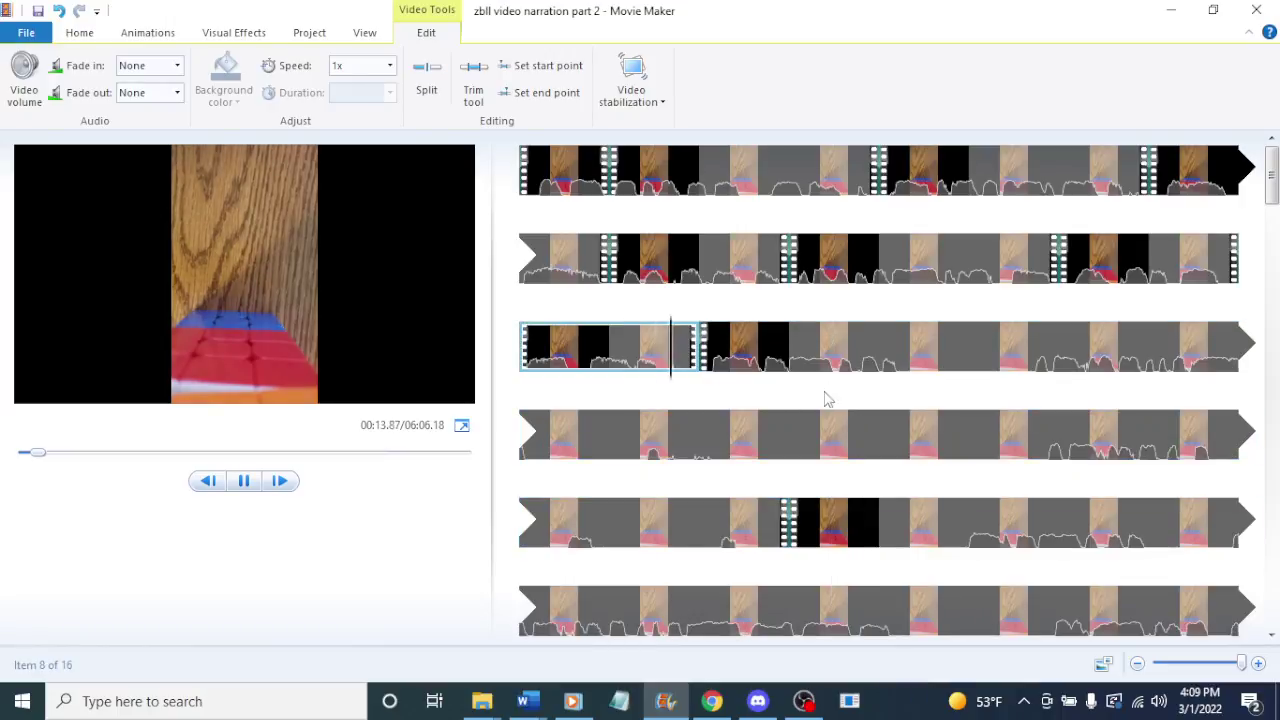
- Split the ninth clip at 00:16.40 and set the start point of the resulting tenth clip at 00:17.60
right_click(917, 378)
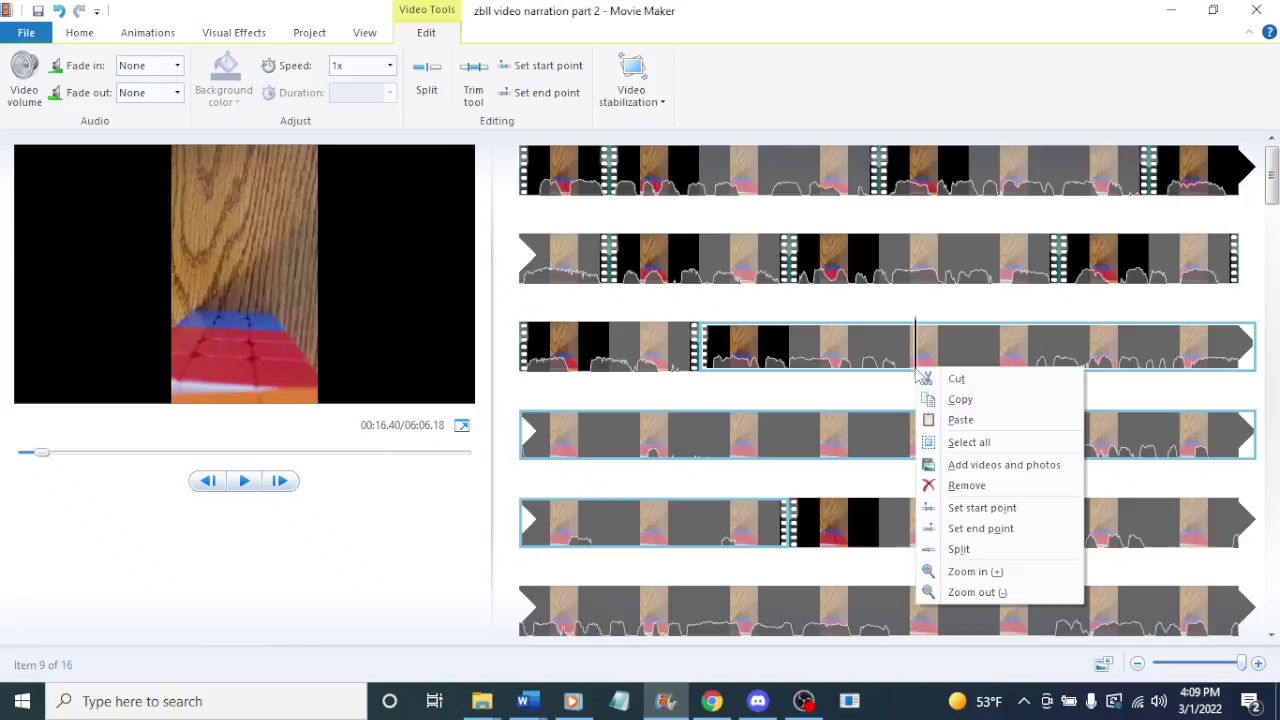
left_click(960, 549)
left_click_drag(972, 376, 1083, 383)
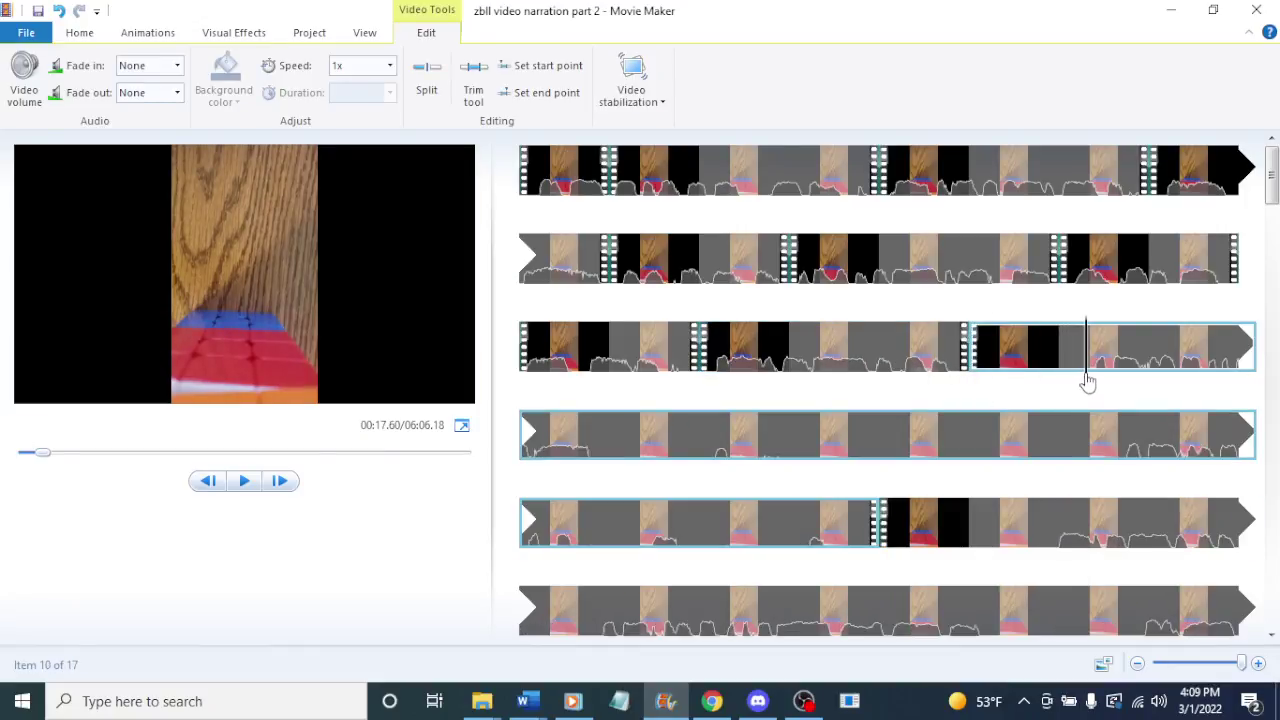
right_click(1088, 381)
left_click(1130, 512)
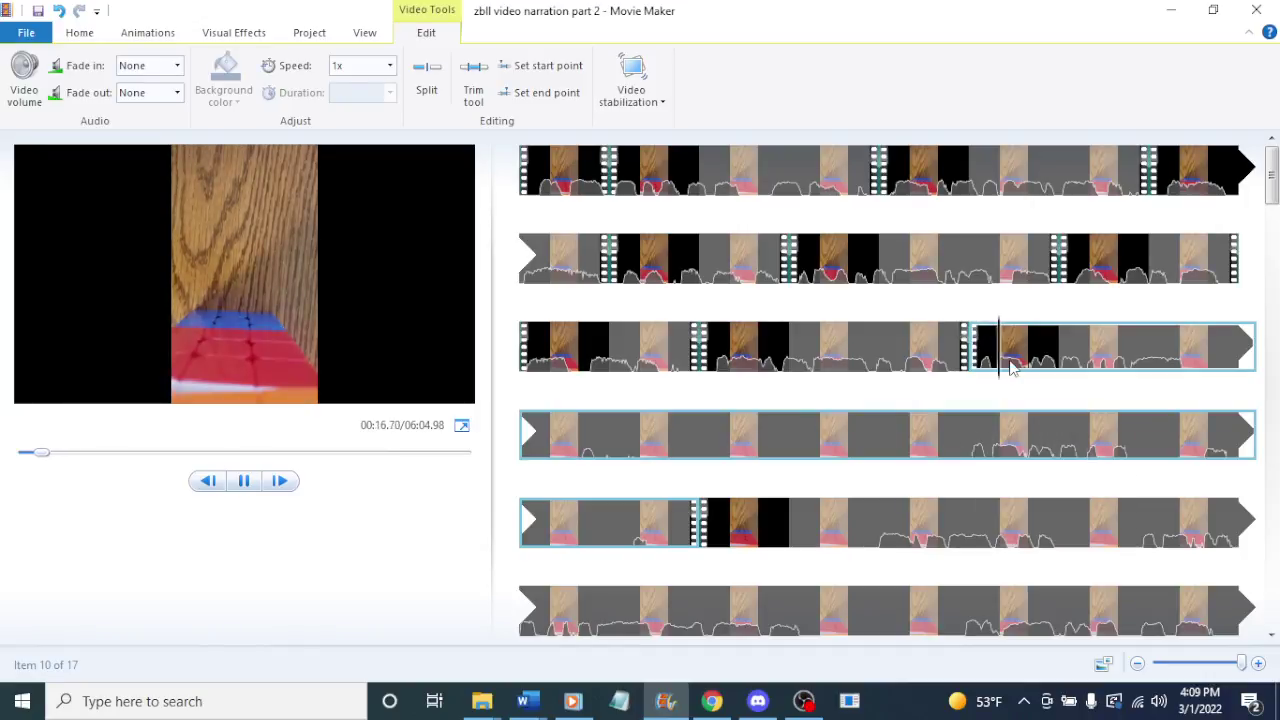
- Play the tenth clip's later section and set the clip's start point at 00:24.23
left_click(953, 453)
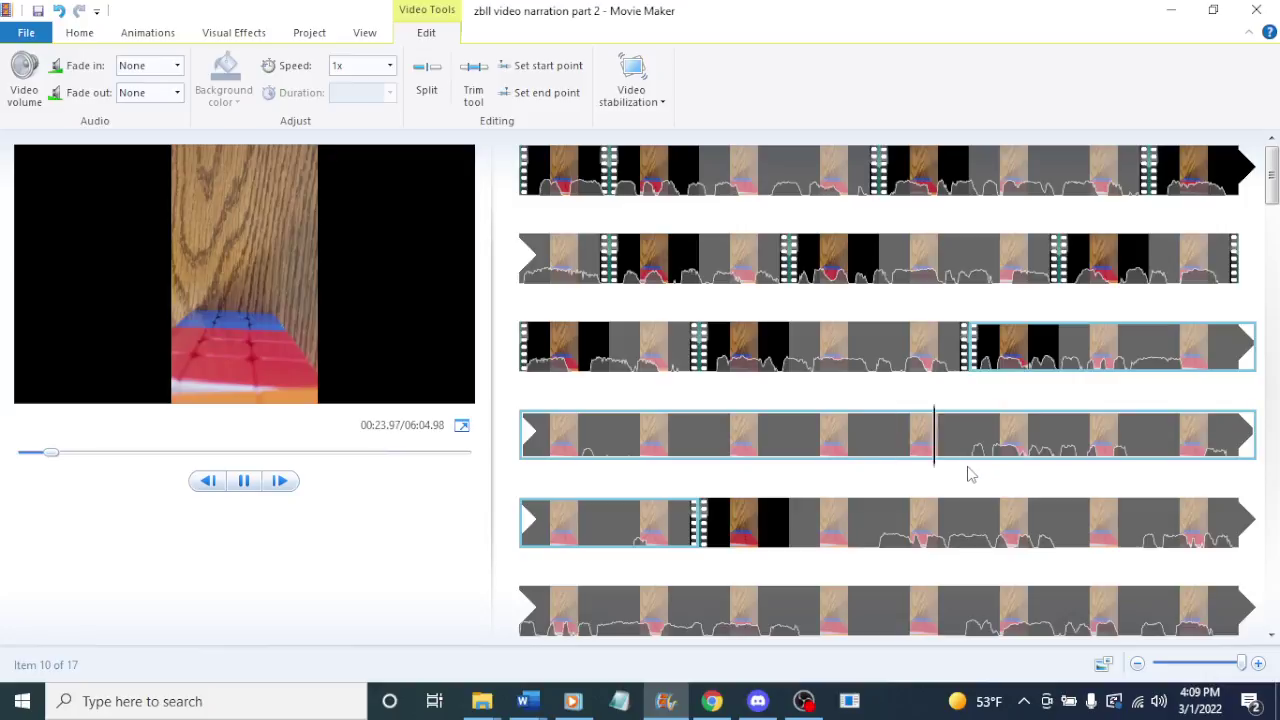
key("space")
right_click(962, 462)
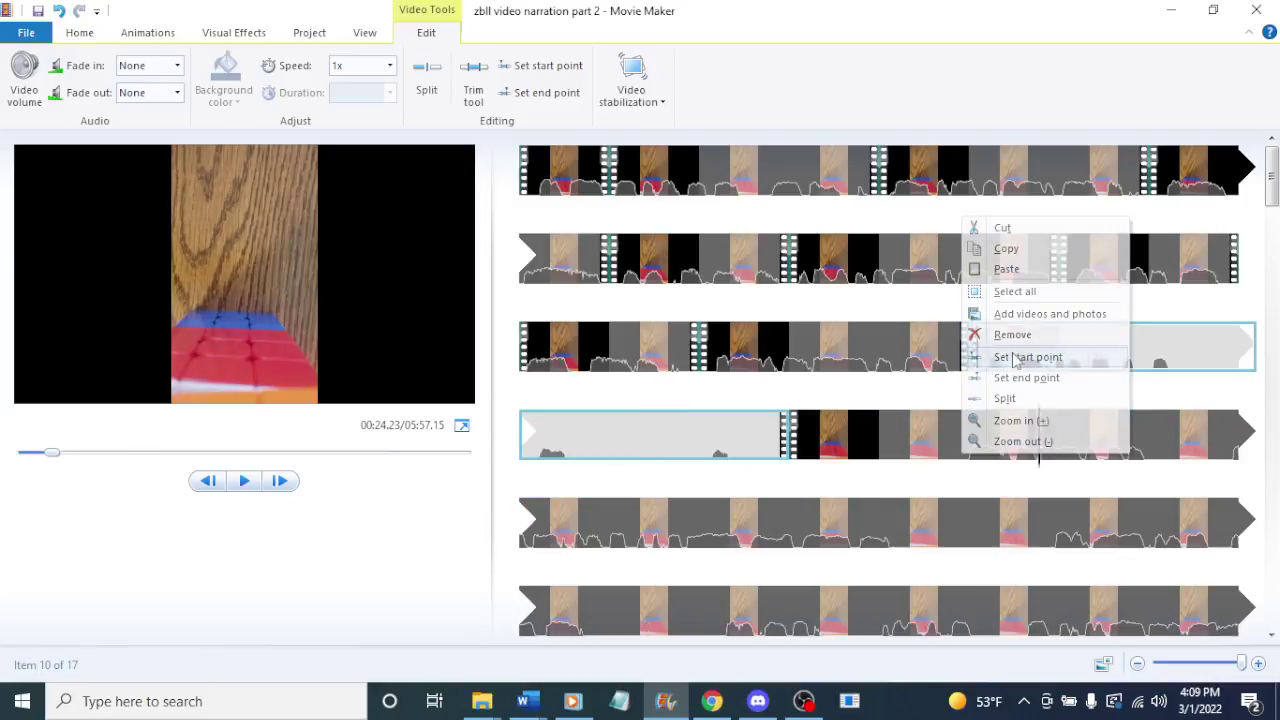
left_click(1018, 358)
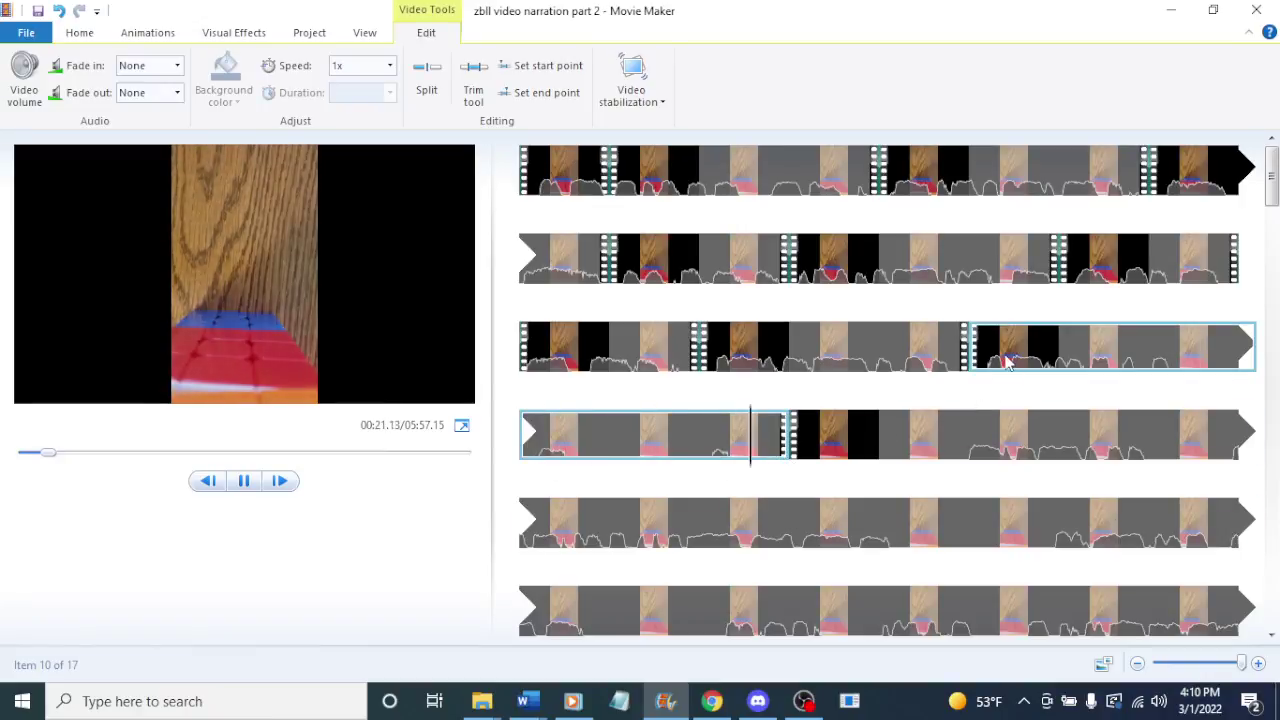
- Remove the tenth clip, set the start point of the clip that takes its place at 00:21.13, and replay
key("Delete")
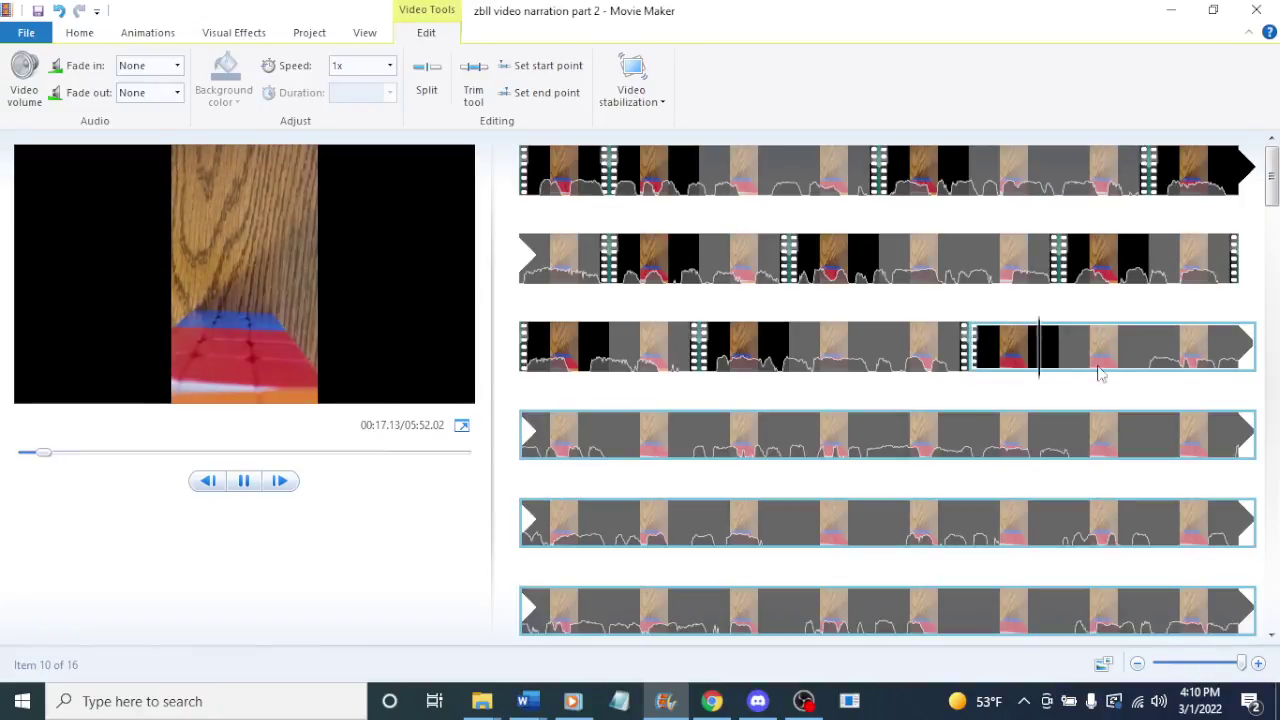
left_click(787, 362)
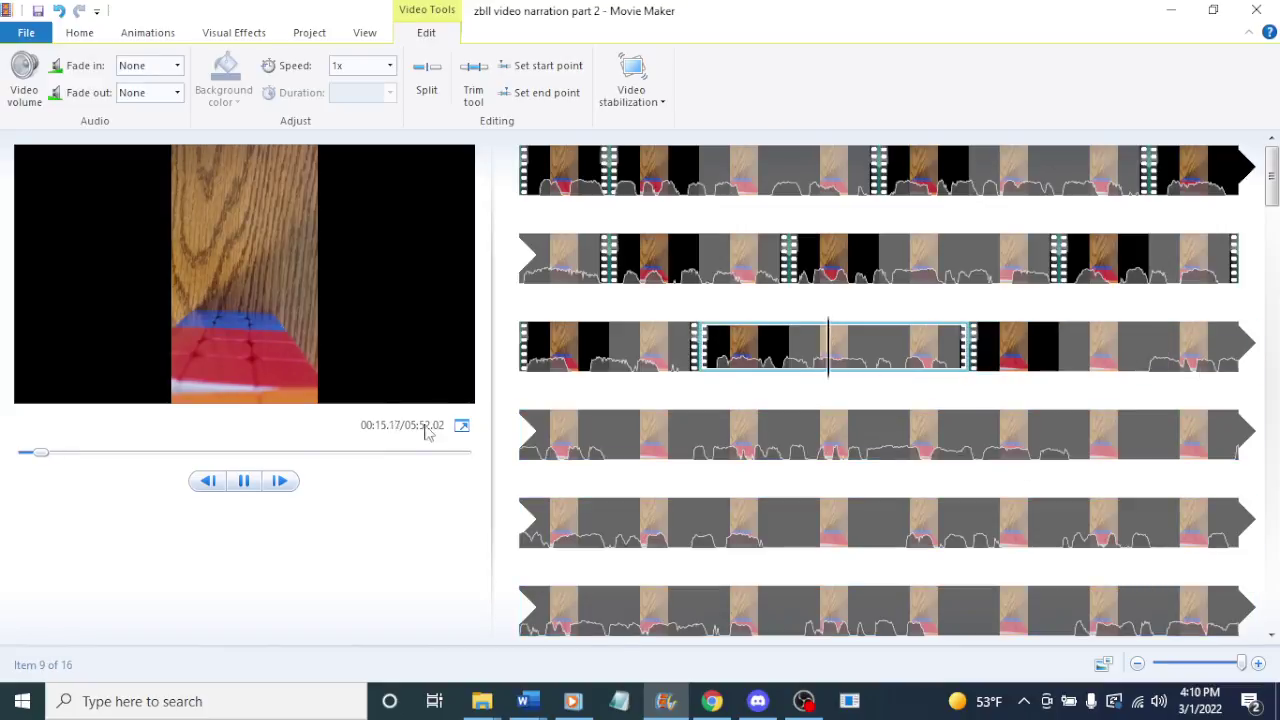
left_click(583, 428)
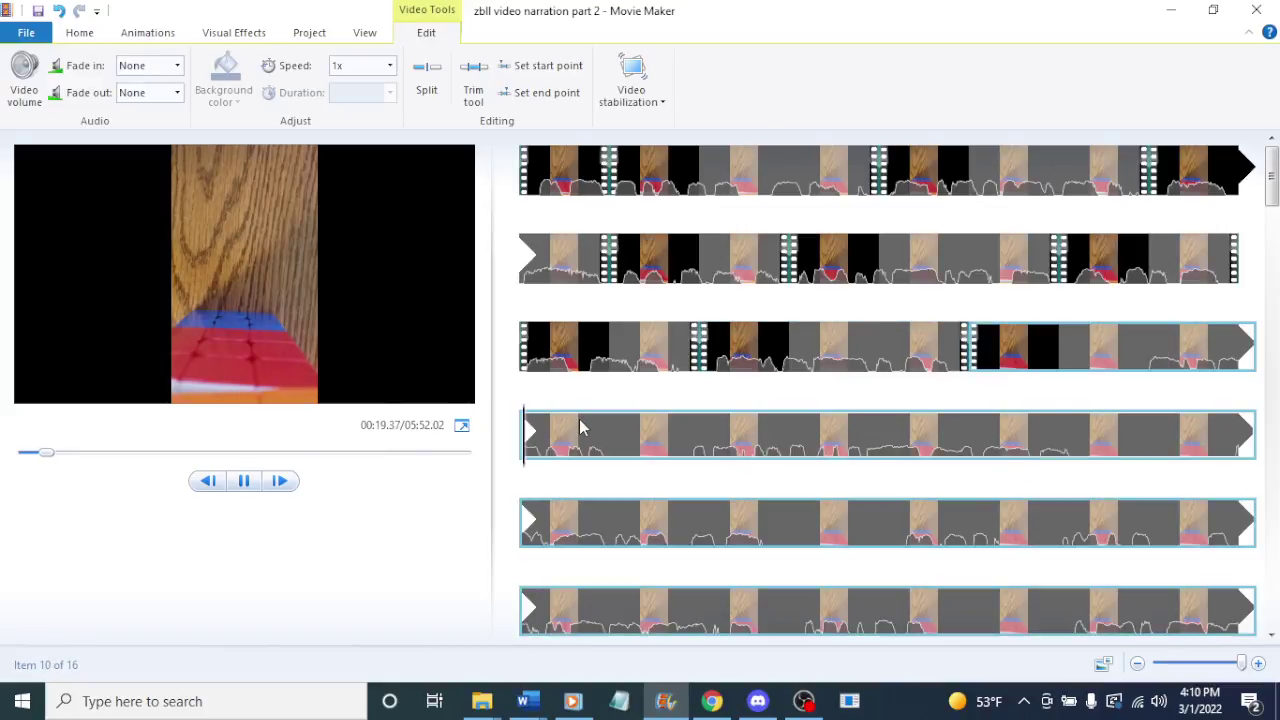
left_click(683, 472)
right_click(692, 474)
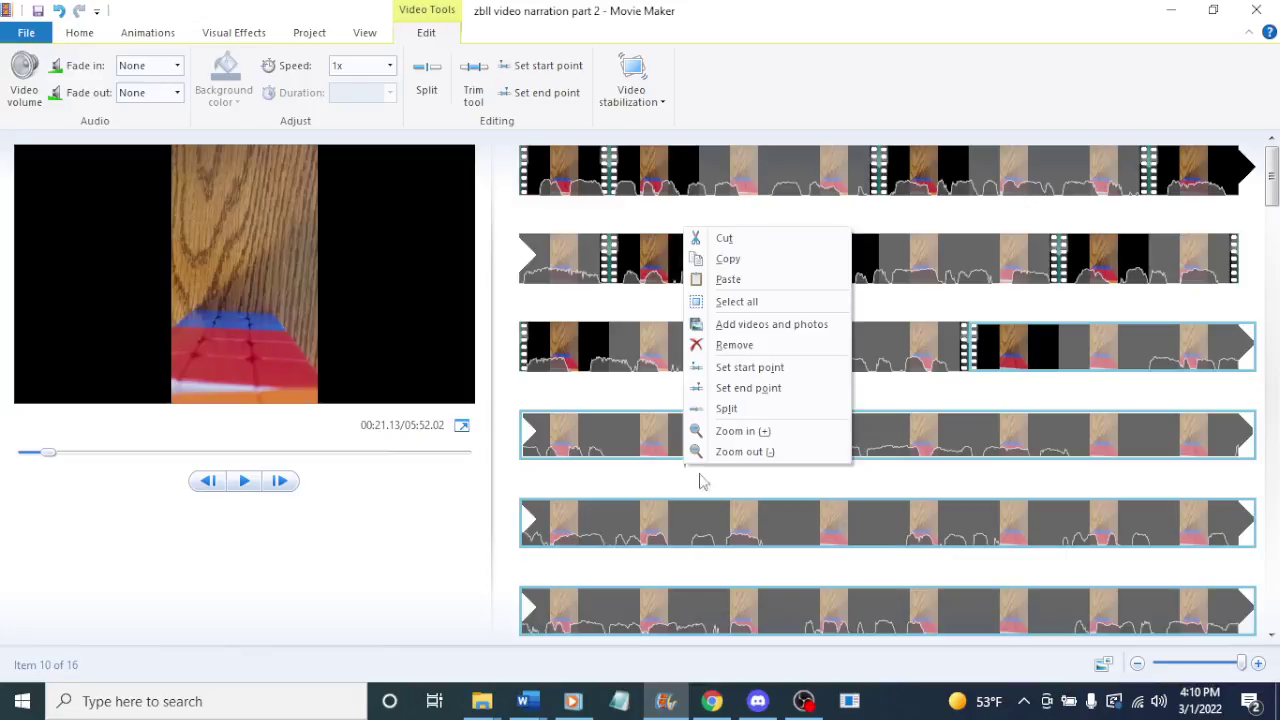
left_click(730, 366)
left_click(650, 350)
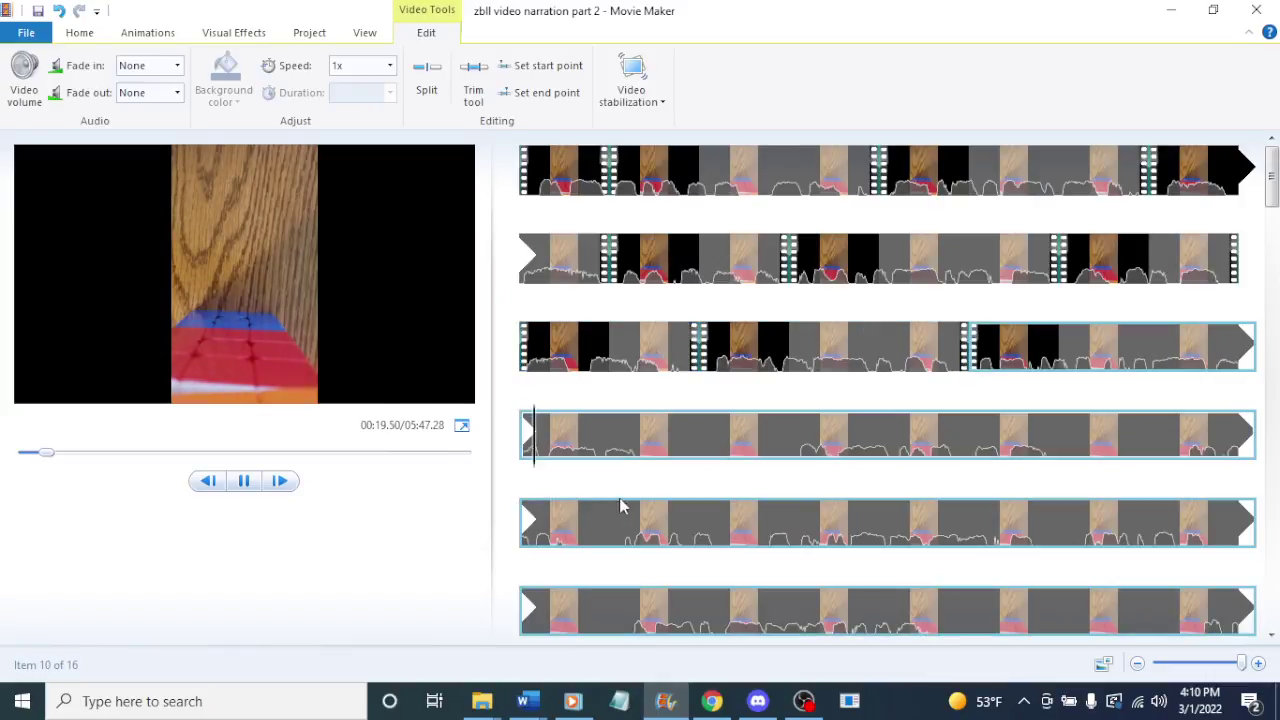
- Split the tenth clip at 00:20.83 and set the start point of the resulting eleventh clip at 00:22.33
right_click(660, 478)
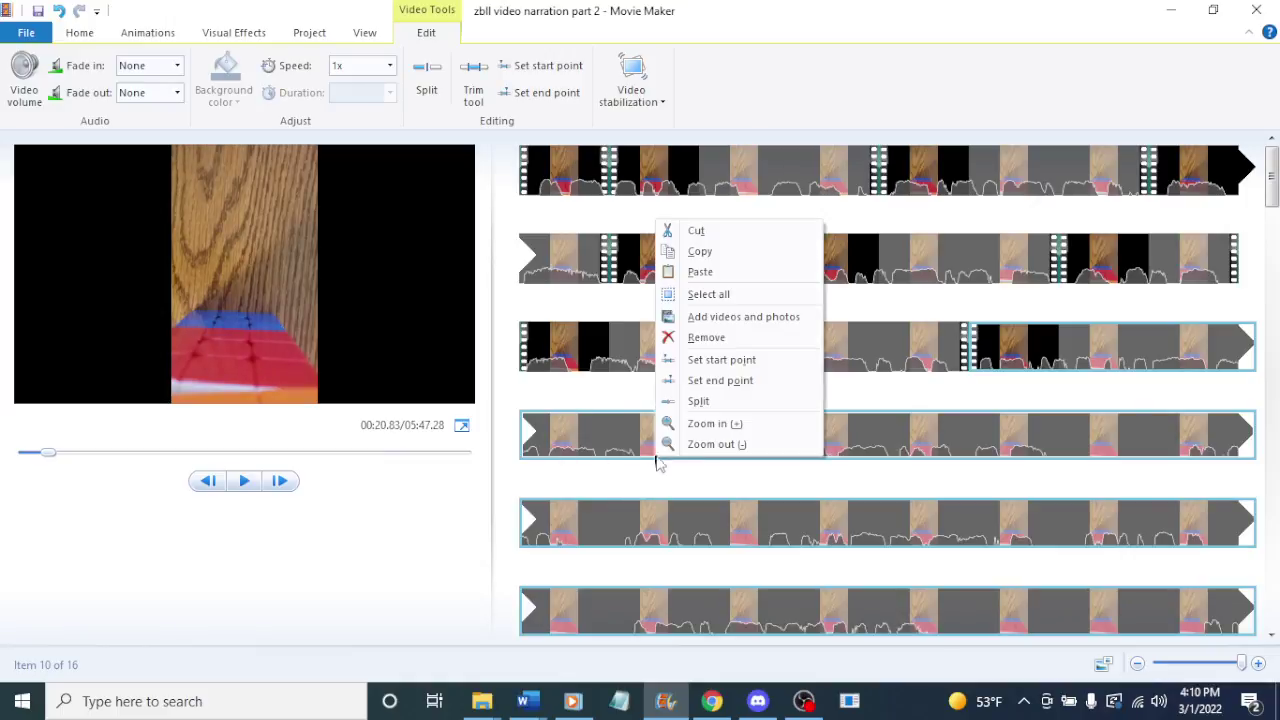
left_click(706, 401)
left_click(834, 474)
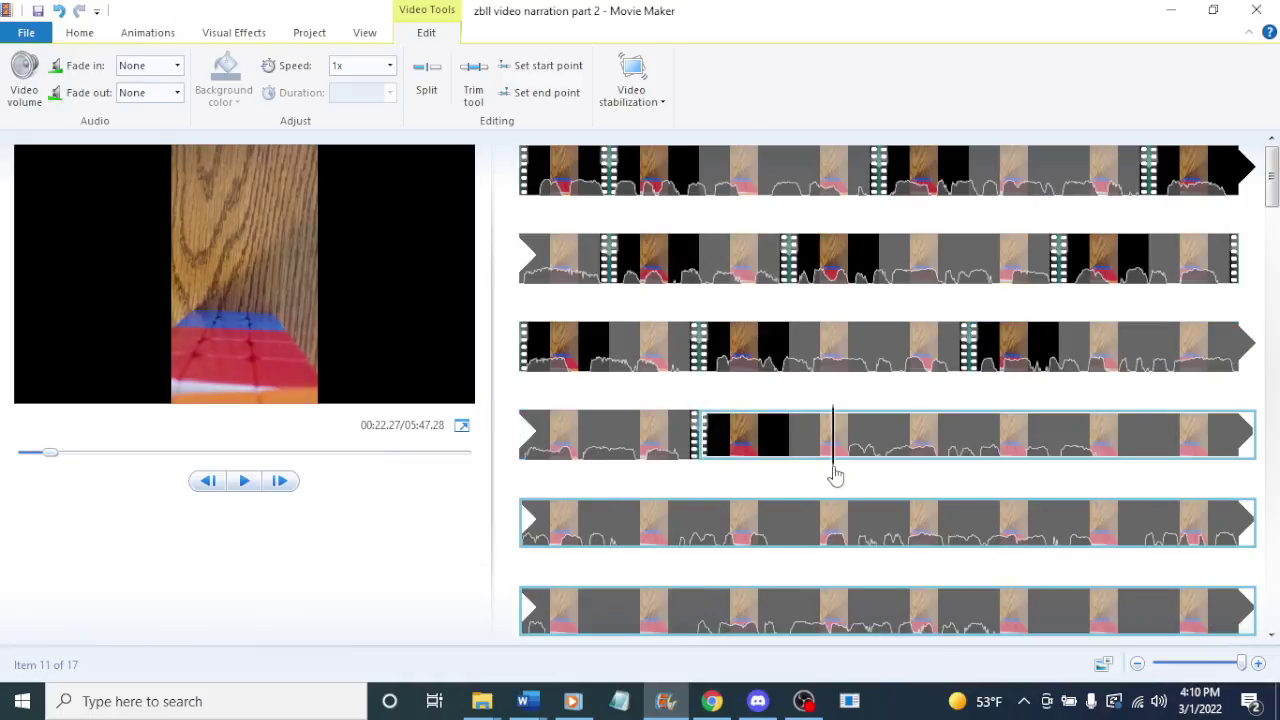
right_click(840, 470)
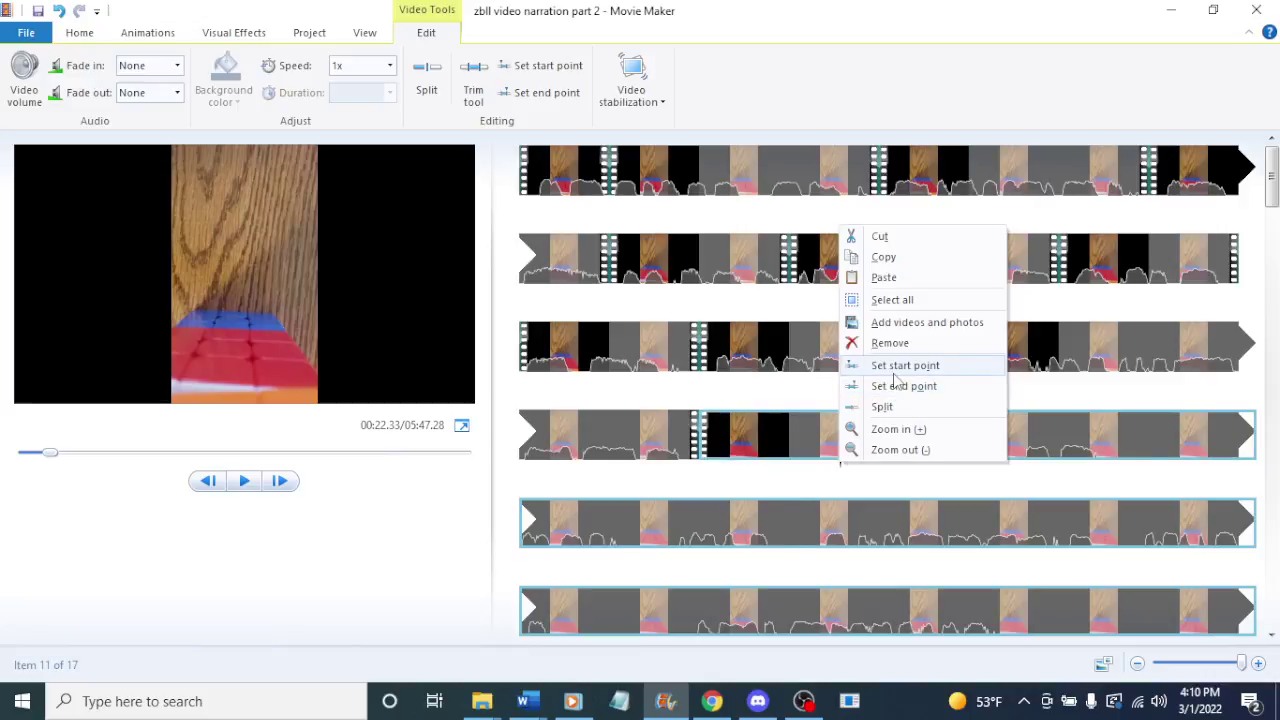
left_click(880, 363)
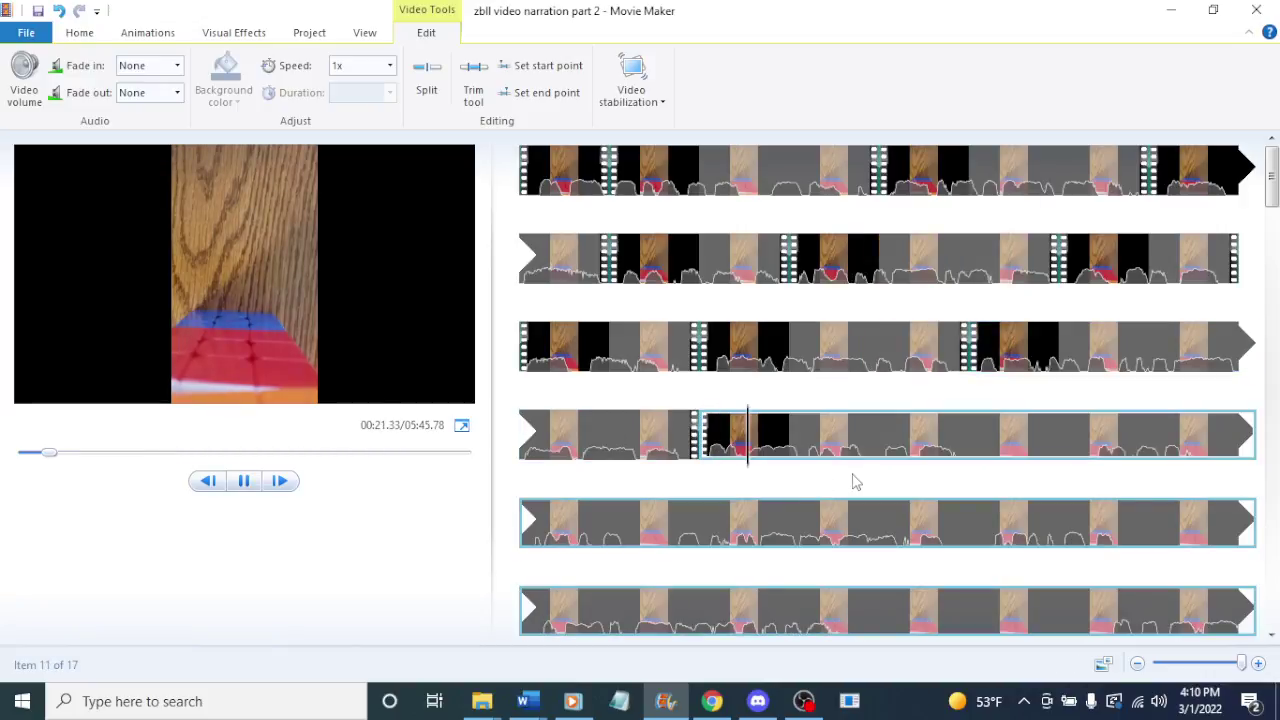
- Split the eleventh clip at 00:23.80 and set the start point of the resulting twelfth clip at 00:25.07
right_click(977, 468)
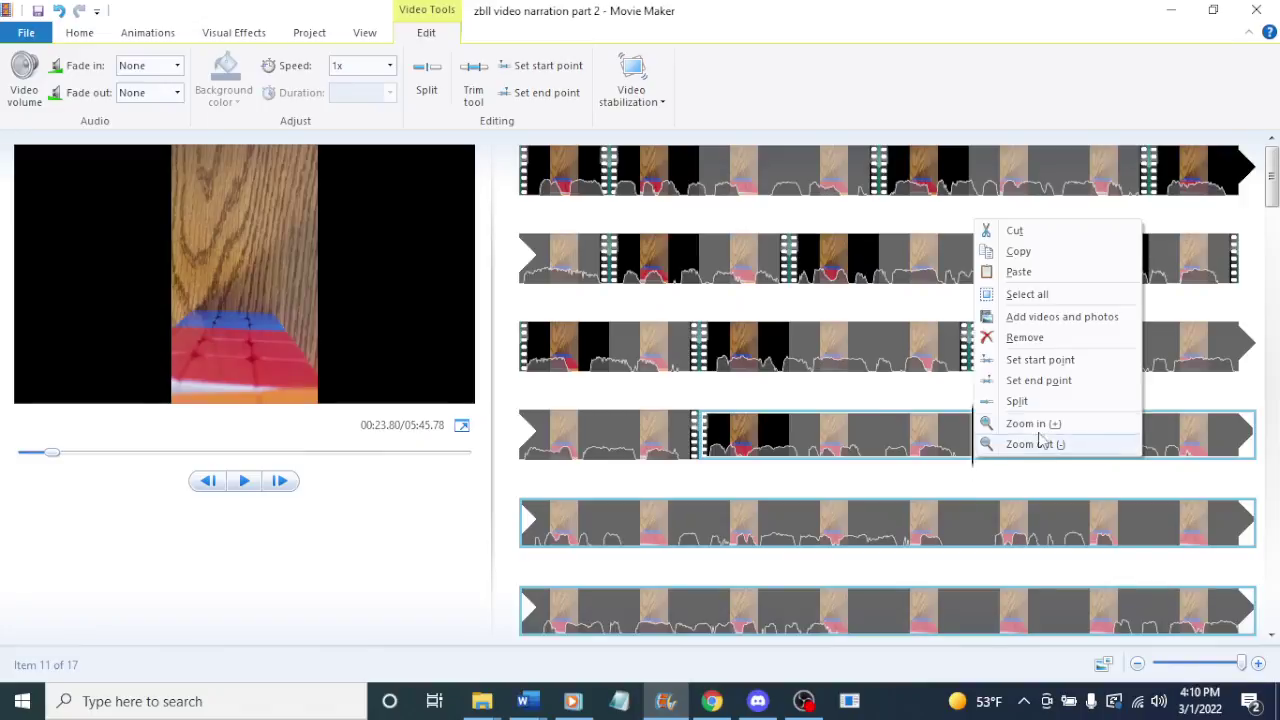
left_click(1005, 400)
left_click(1095, 452)
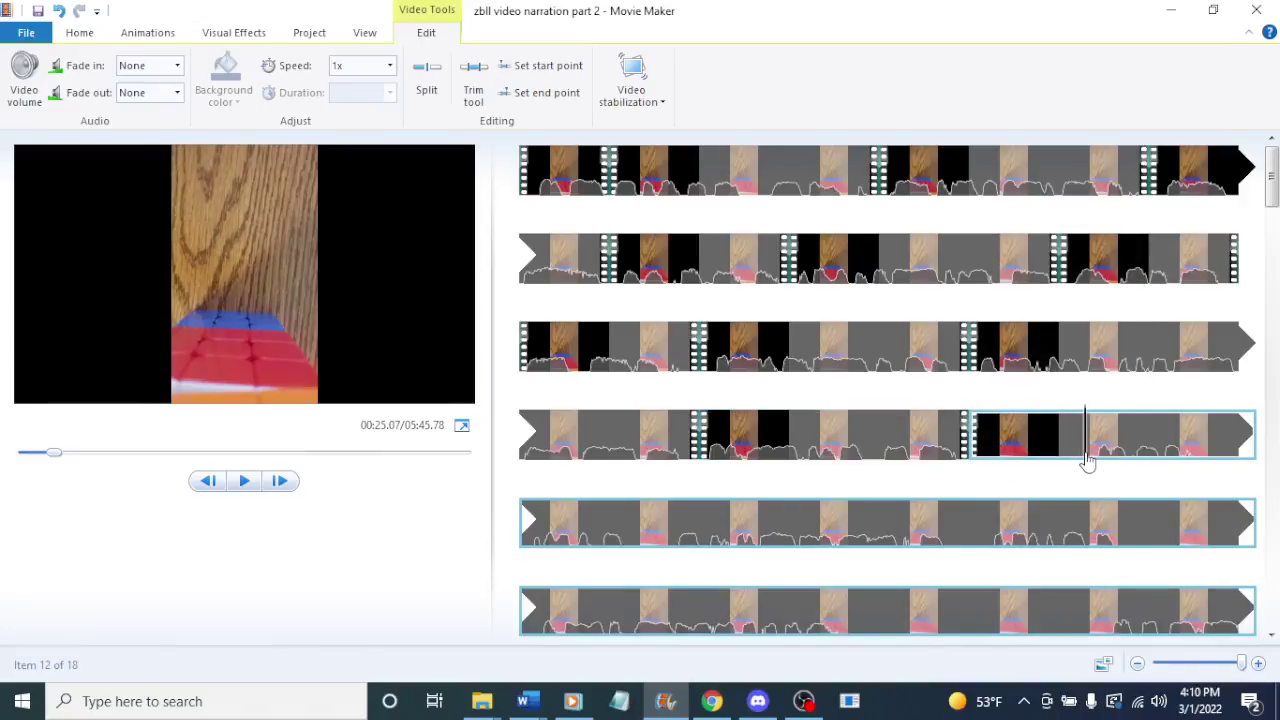
right_click(1088, 462)
left_click(1115, 326)
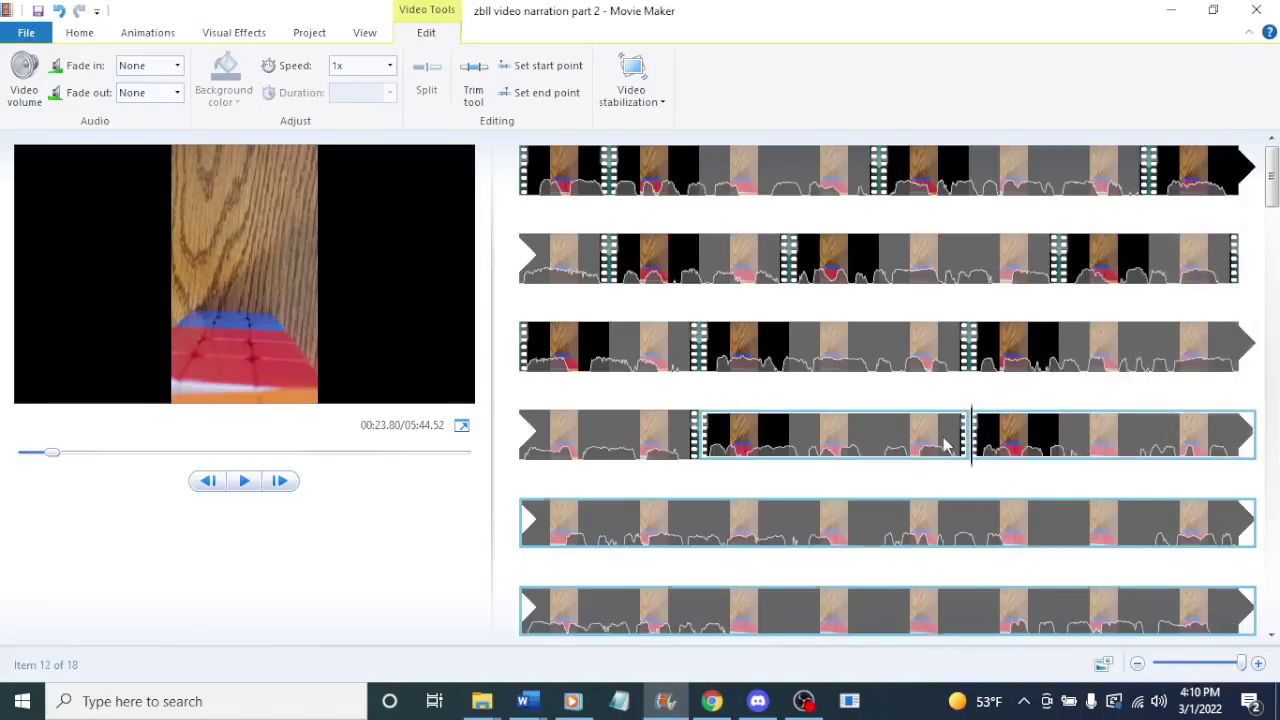
- Split the twelfth clip at 00:25.10 and set the start point of the resulting thirteenth clip at 00:25.53
right_click(1095, 465)
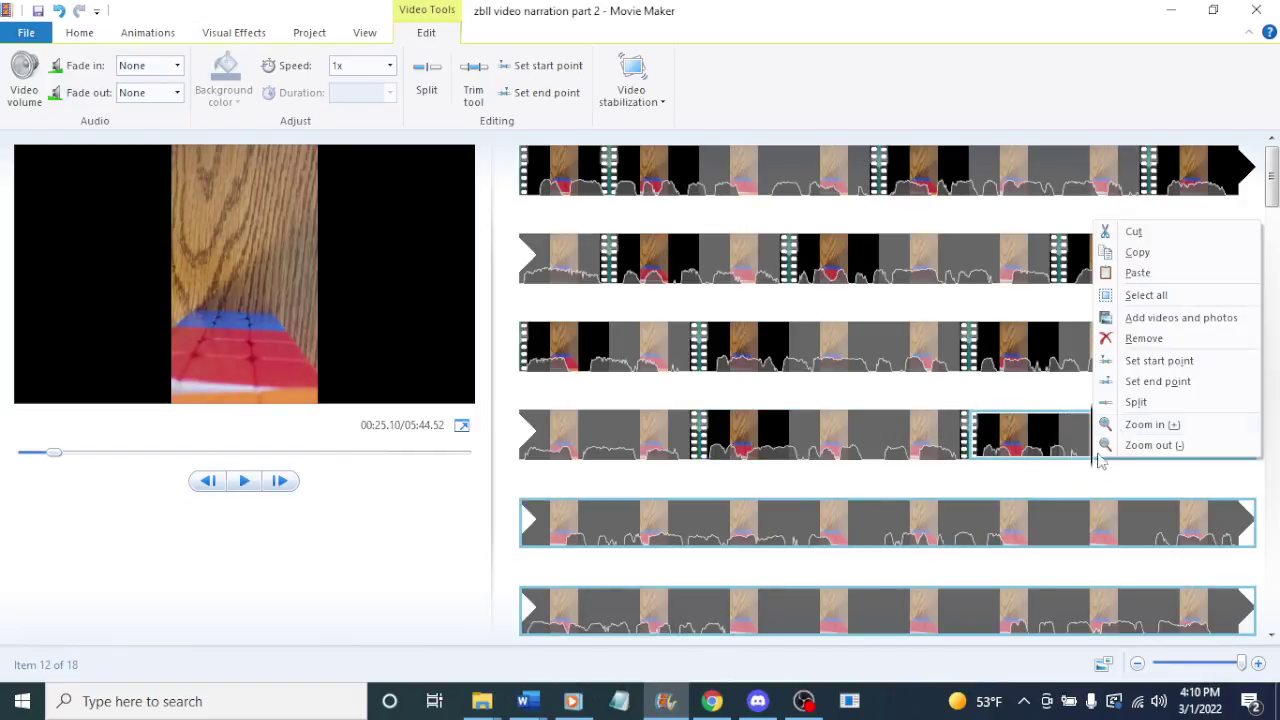
left_click(1125, 400)
left_click(1191, 456)
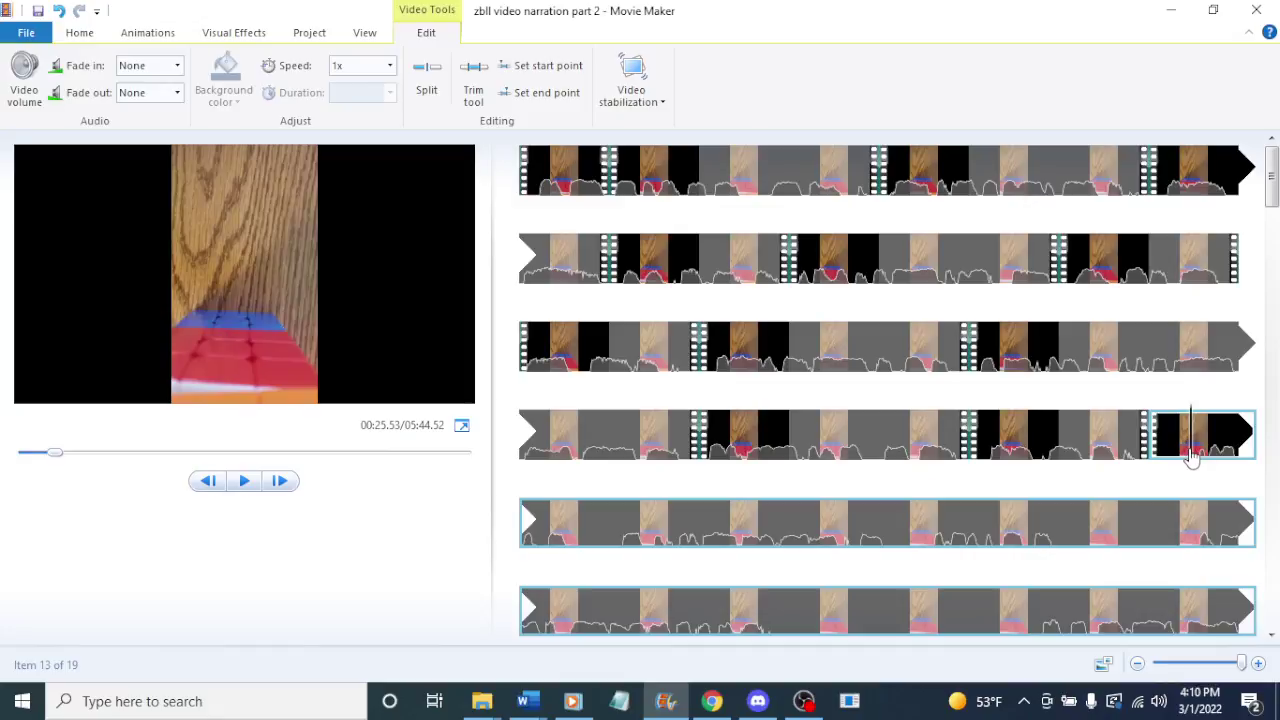
right_click(1191, 456)
left_click(1092, 352)
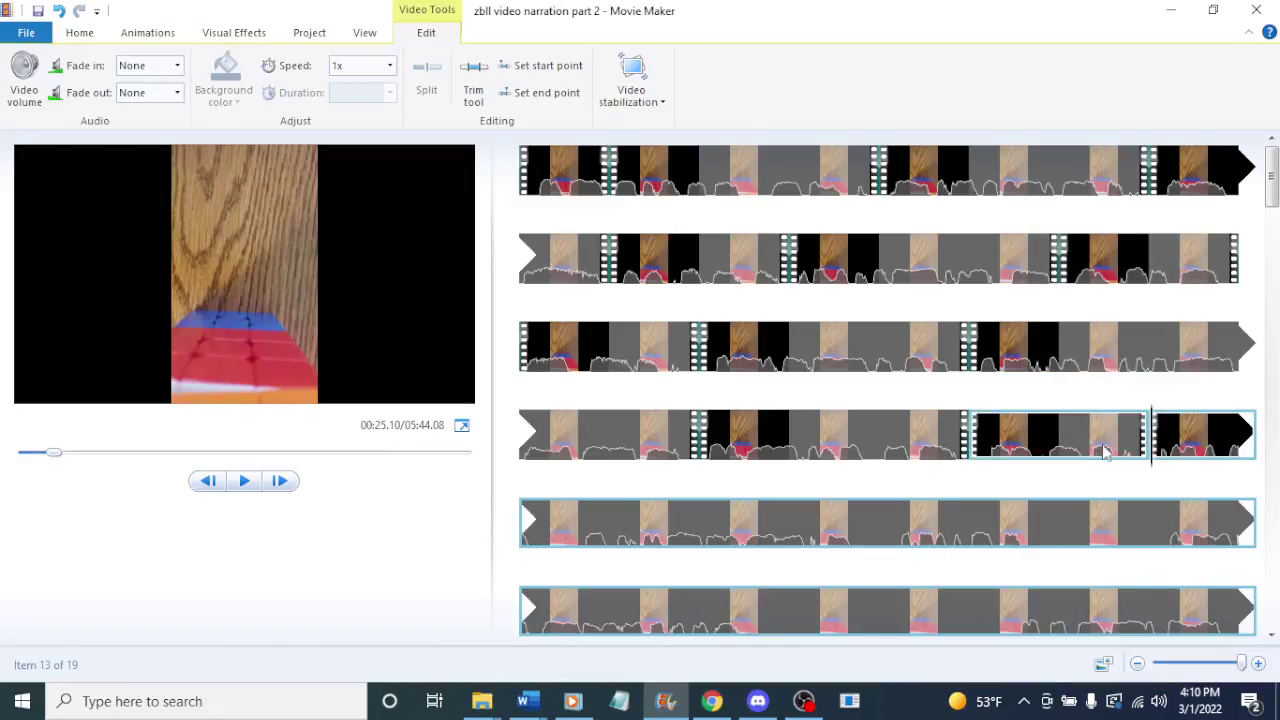
- Split the thirteenth clip at 00:26.33 and trim the start of the resulting fourteenth clip to just before its speech begins
left_click(546, 551)
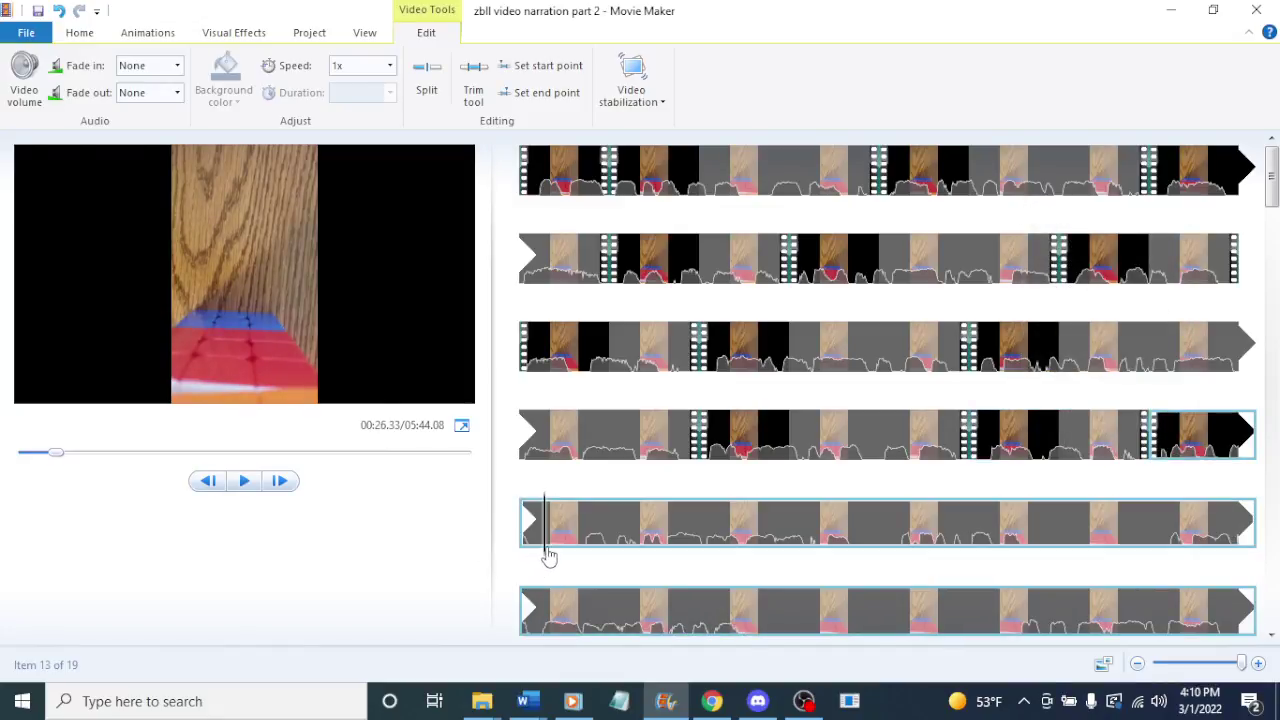
right_click(546, 551)
left_click(586, 491)
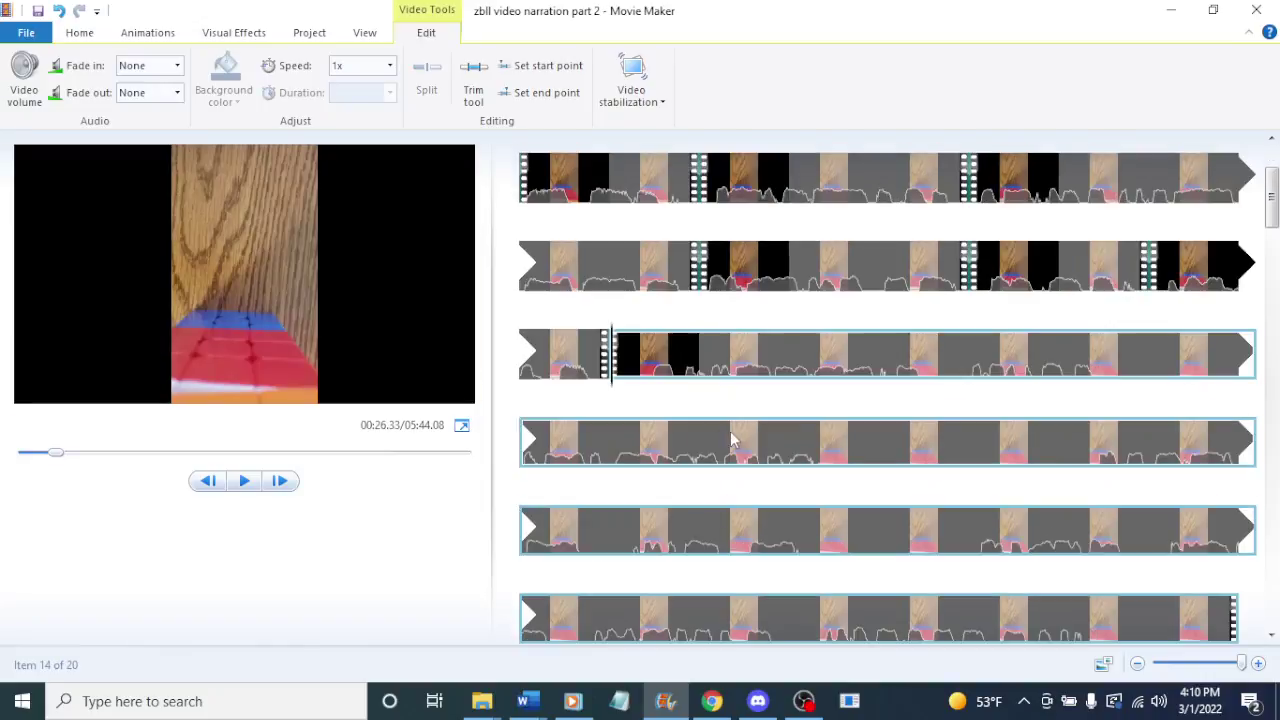
right_click(650, 388)
left_click(712, 519)
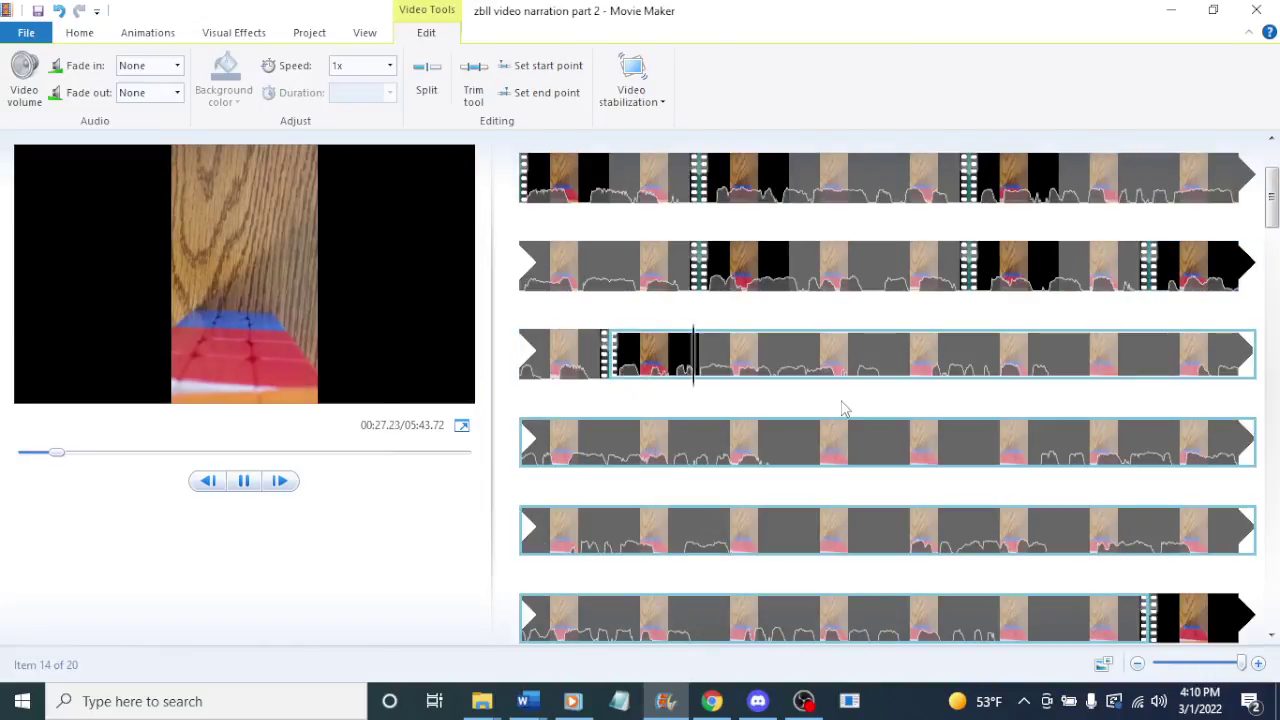
- Split the fourteenth clip at 00:29.40, set the resulting fifteenth clip's start point at 00:29.80, and replay across the cut
right_click(894, 389)
left_click(895, 558)
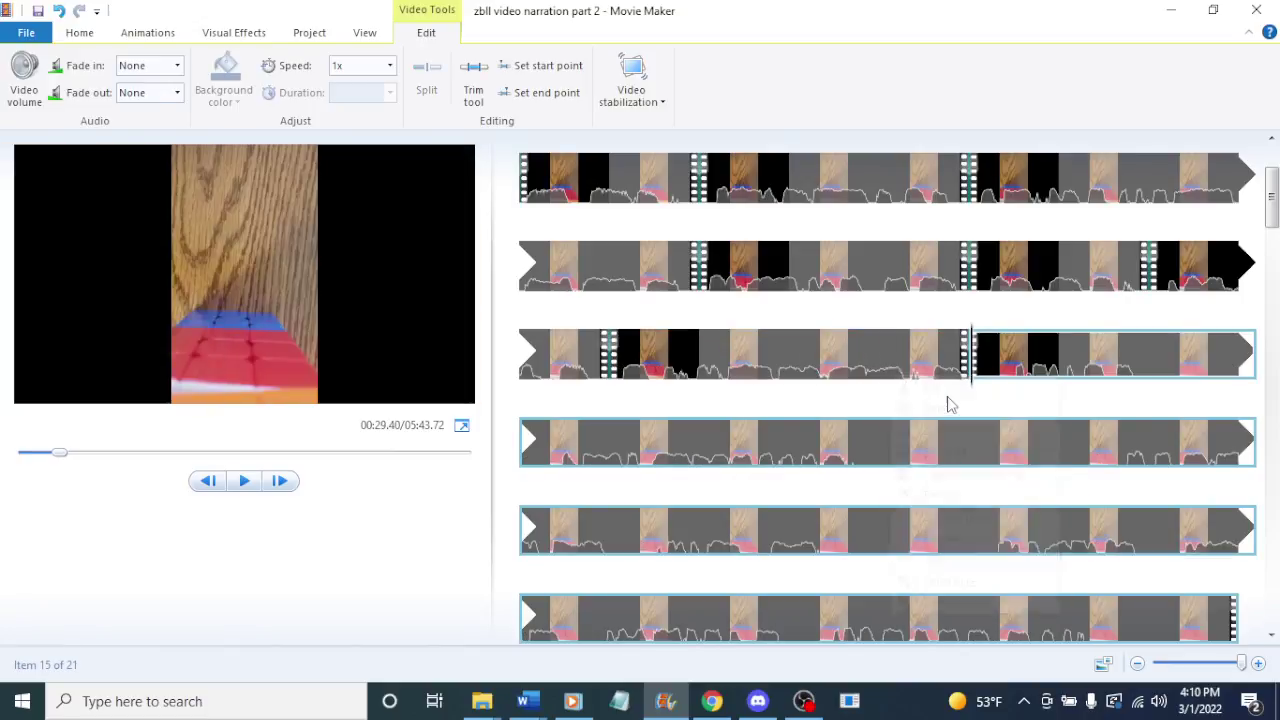
key("space")
right_click(1008, 387)
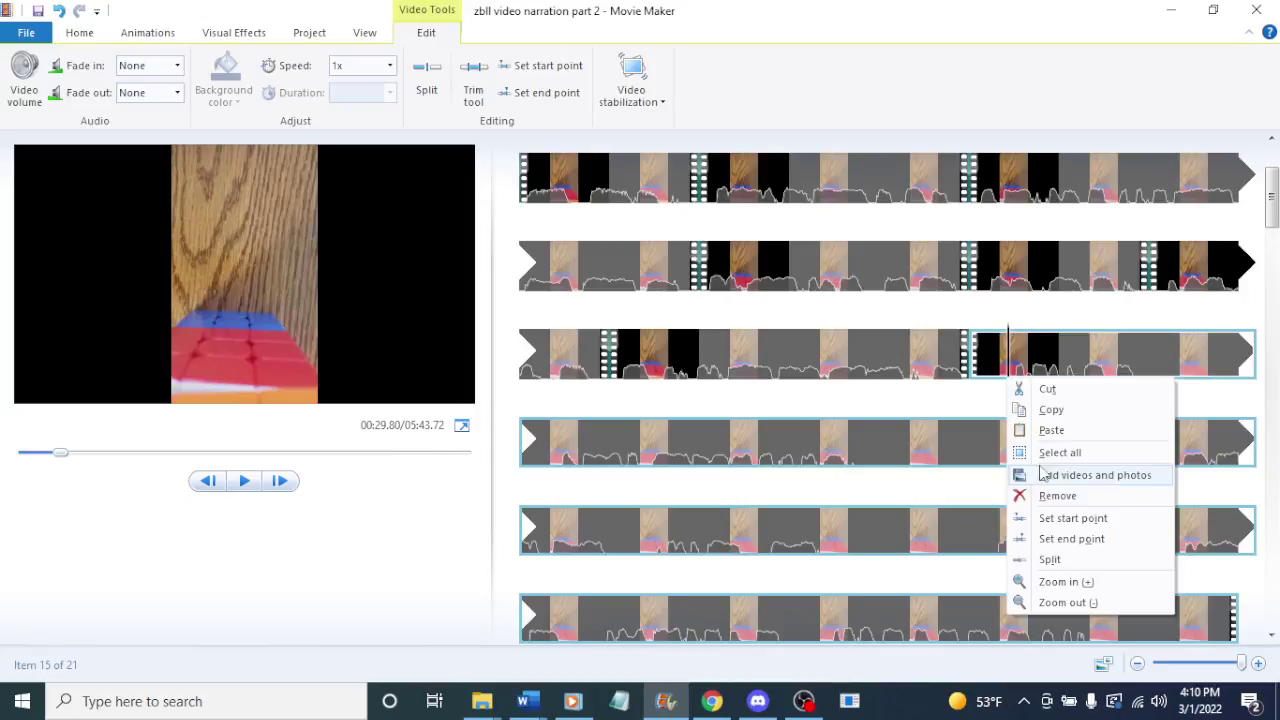
left_click(1050, 517)
key("space")
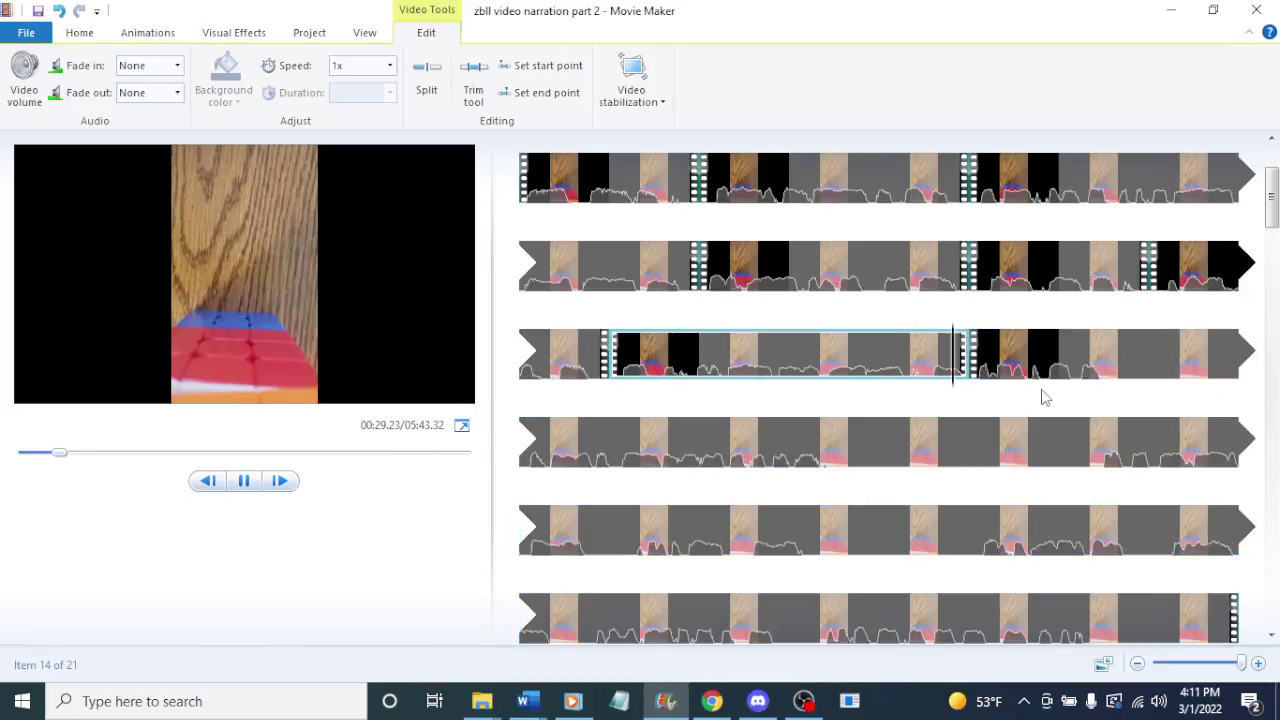
- Split the fifteenth clip at 00:30.97 and set the start point of the resulting sixteenth clip at 00:32.33
right_click(1111, 373)
left_click(1005, 552)
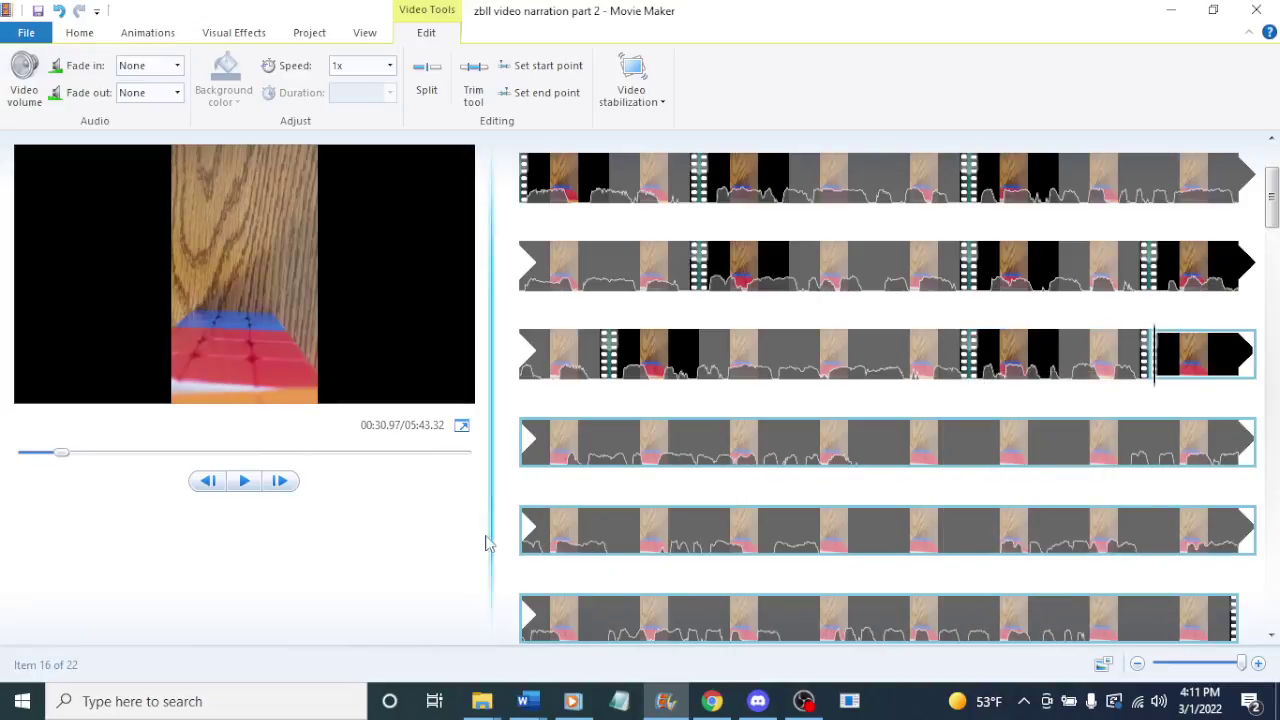
key("space")
left_click(535, 458)
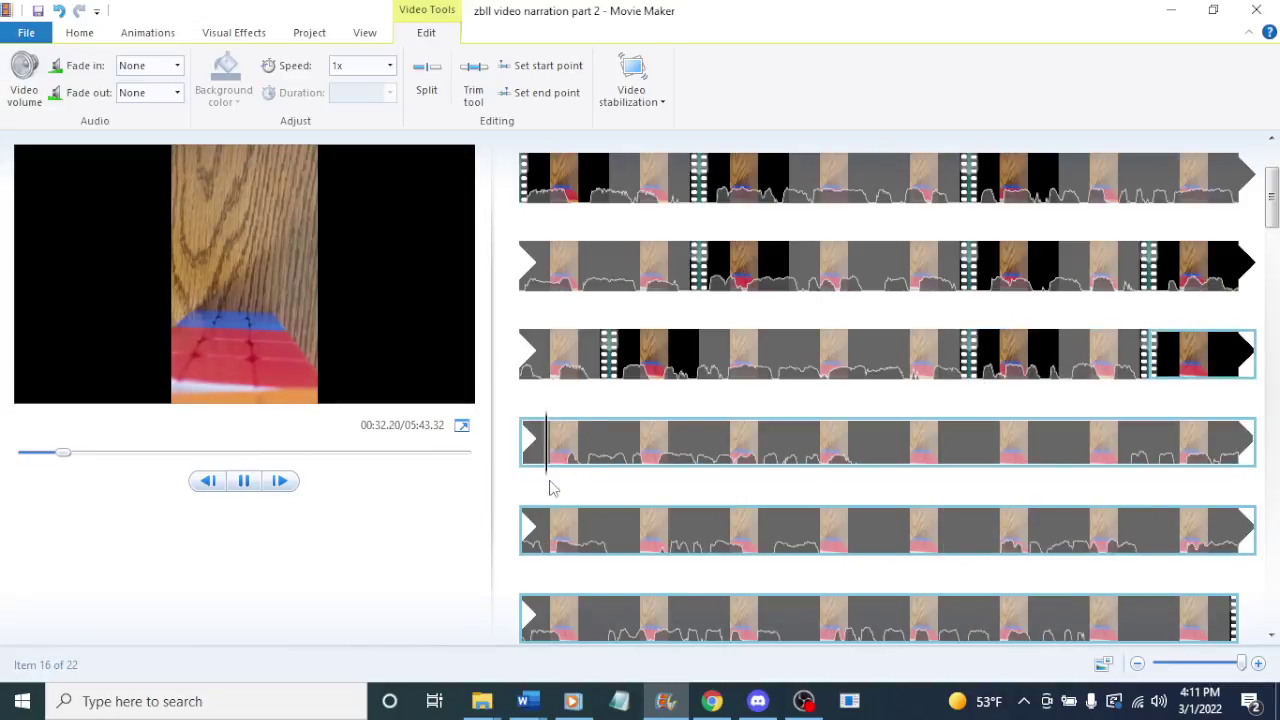
key("space")
right_click(560, 478)
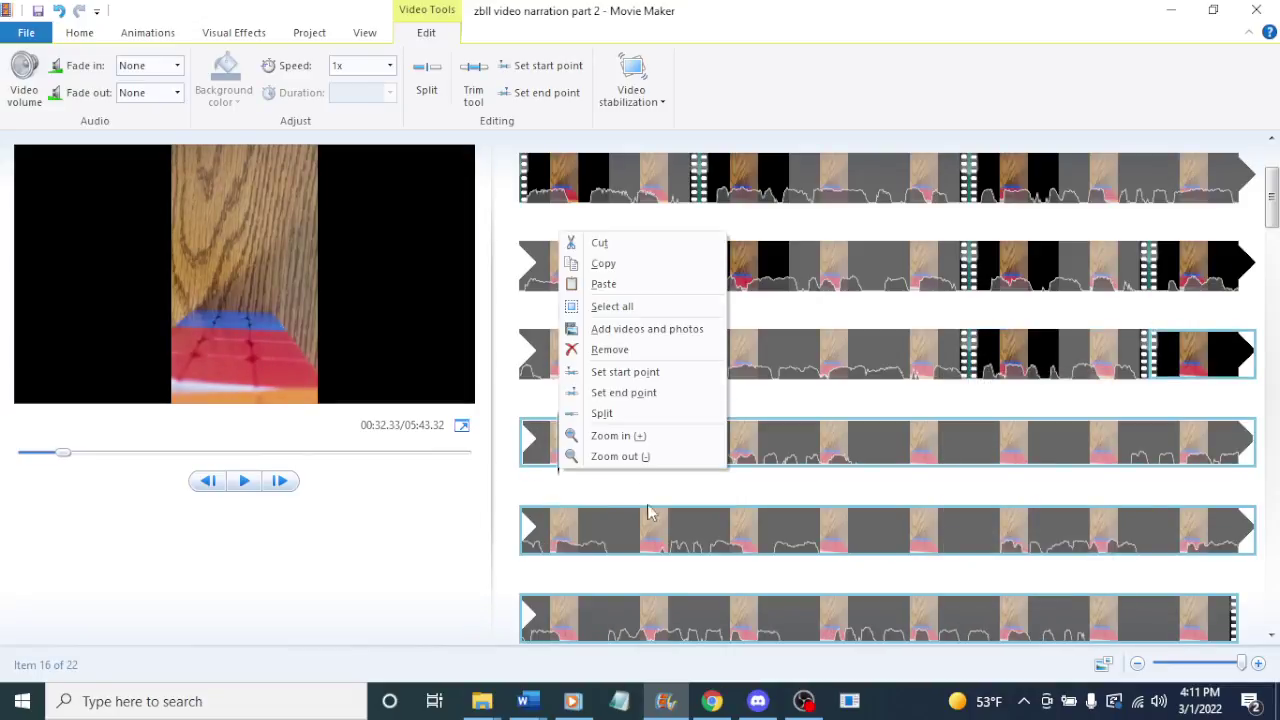
left_click(620, 371)
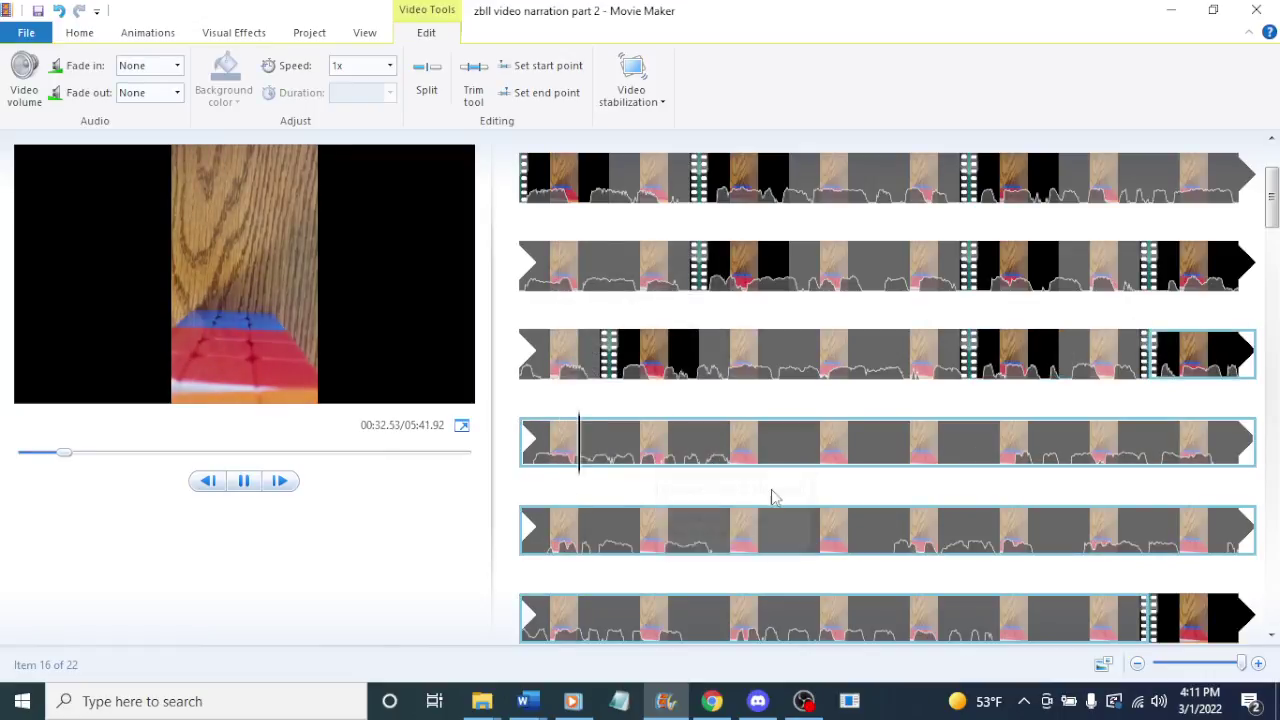
- Split the sixteenth clip at 00:34.43 and trim the start of the resulting seventeenth clip to just before its speech begins
key("space")
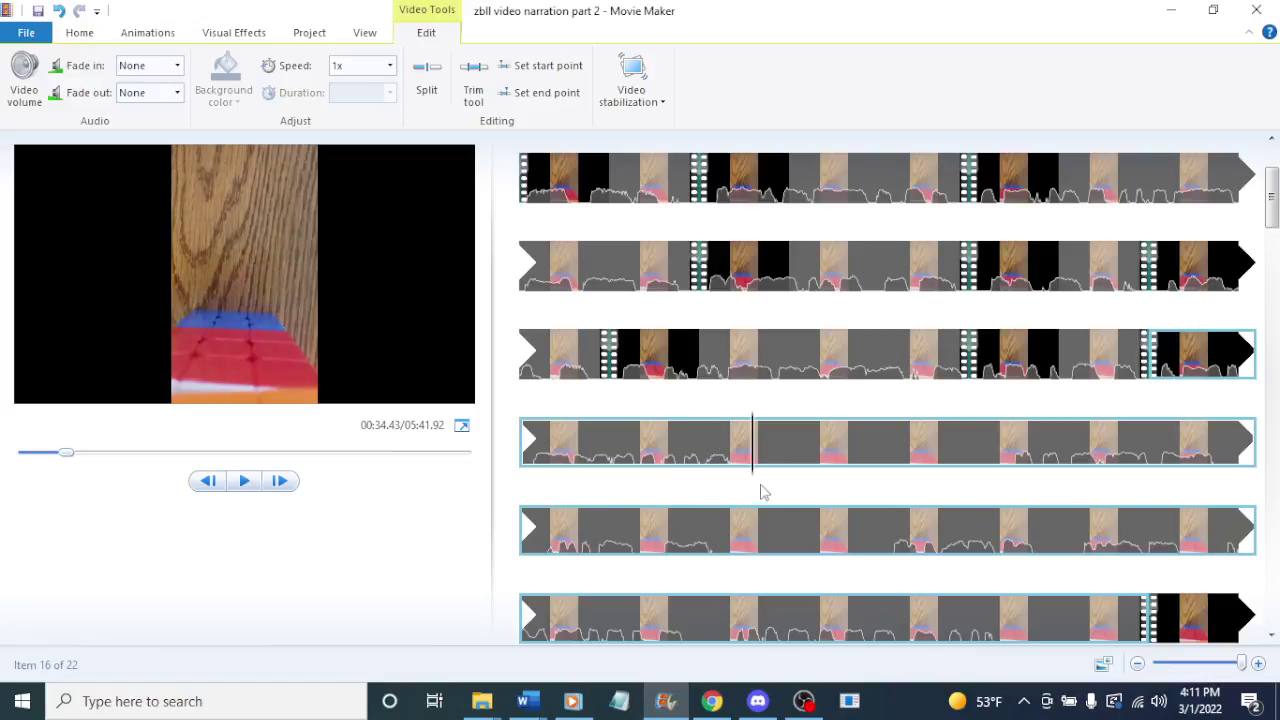
right_click(756, 478)
left_click(811, 414)
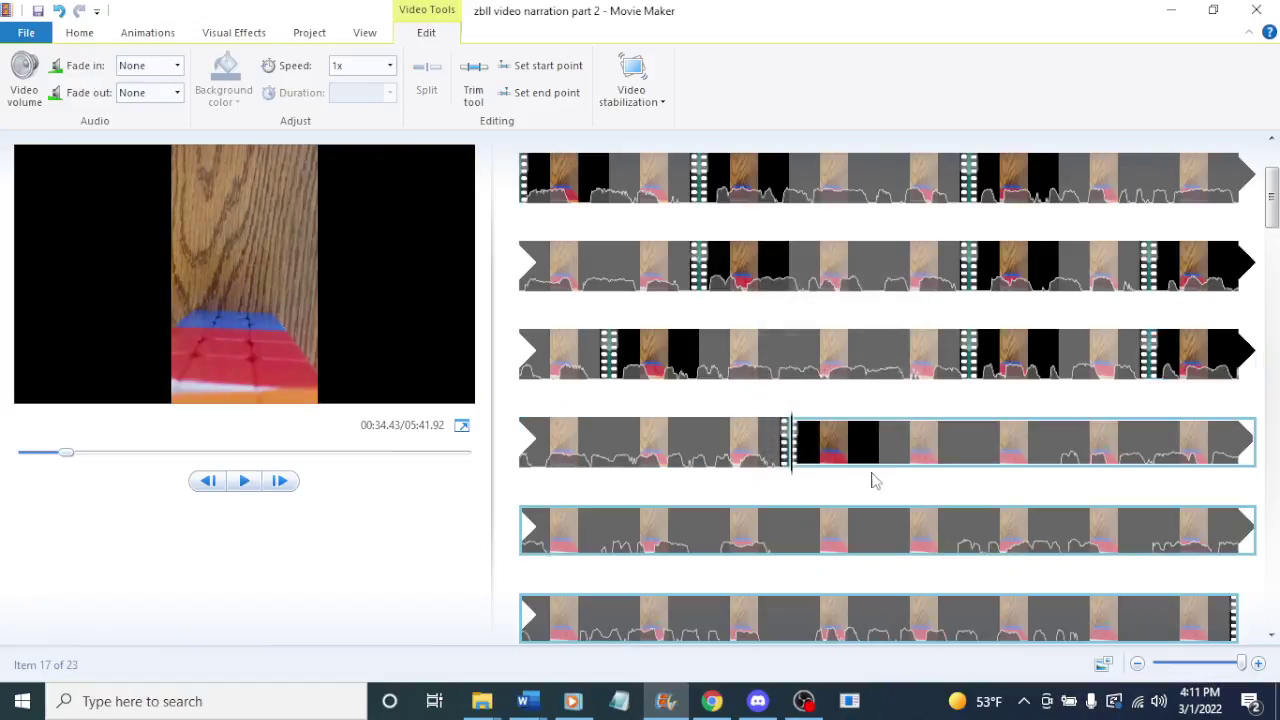
right_click(1051, 477)
left_click(1130, 376)
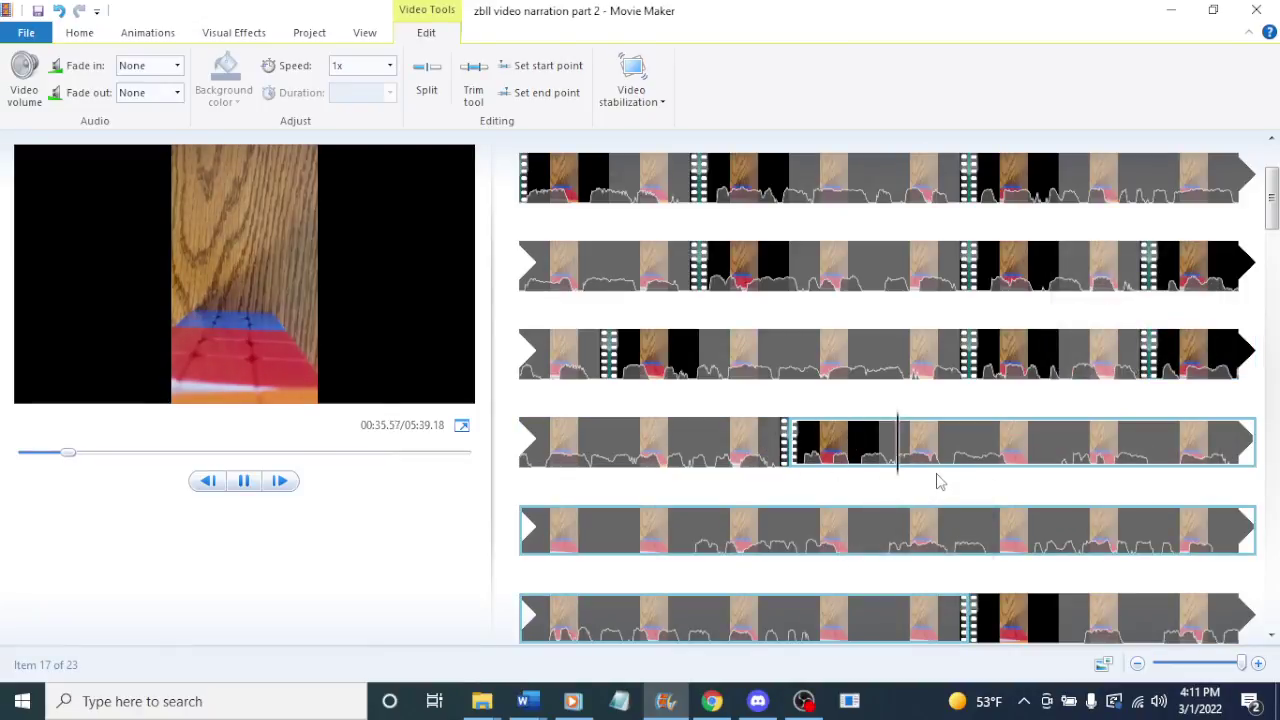
- Split the seventeenth clip at 00:36.90 and set the start point of the resulting eighteenth clip at 00:37.27
right_click(1028, 478)
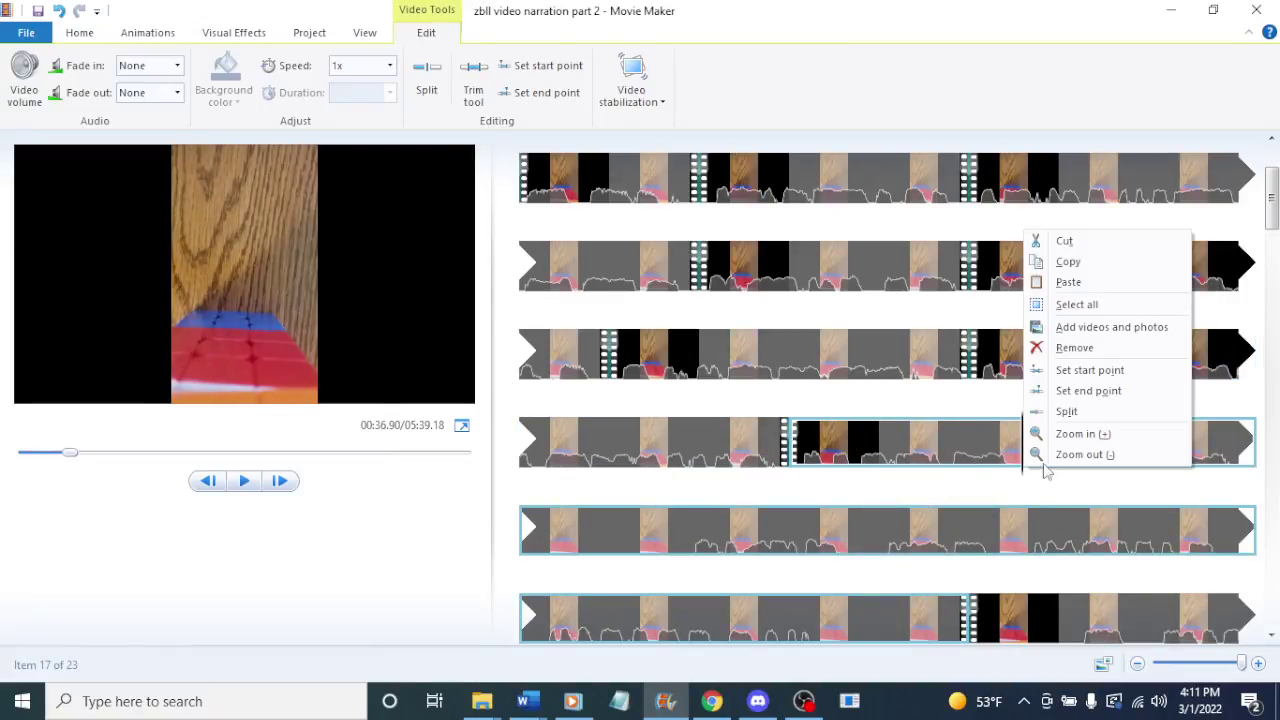
left_click(1063, 411)
left_click(1095, 472)
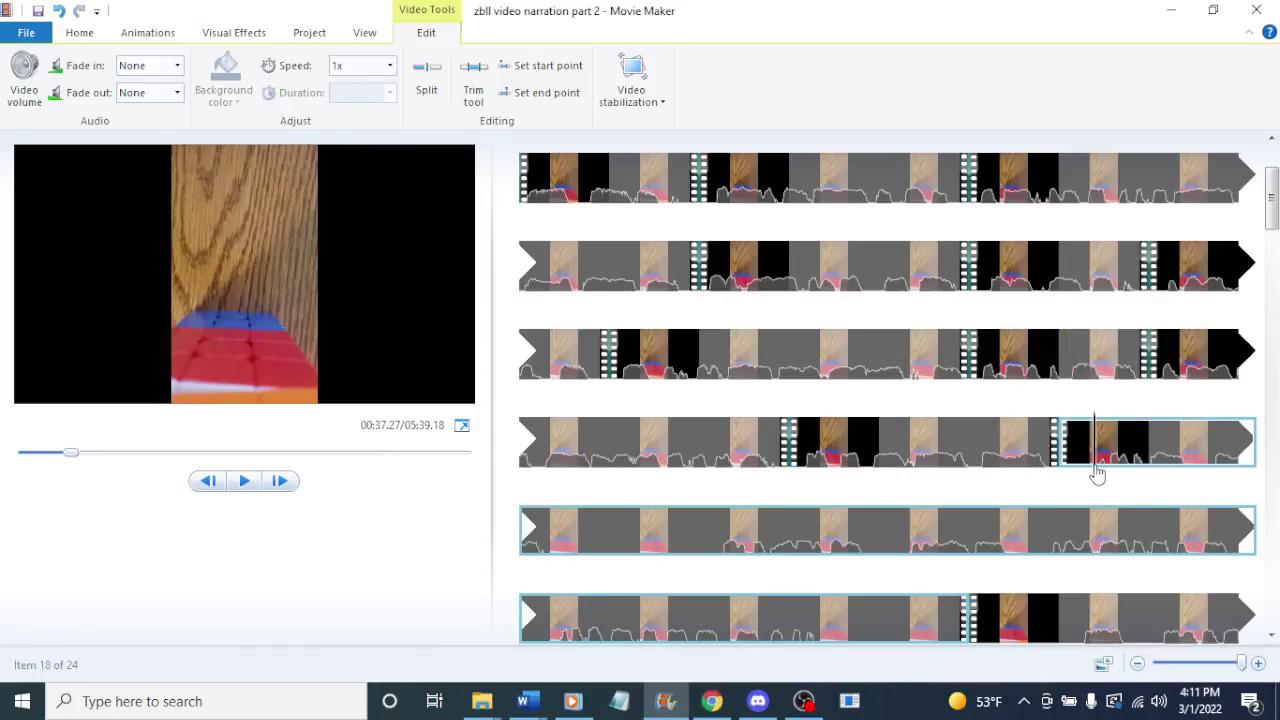
right_click(1096, 475)
left_click(1157, 366)
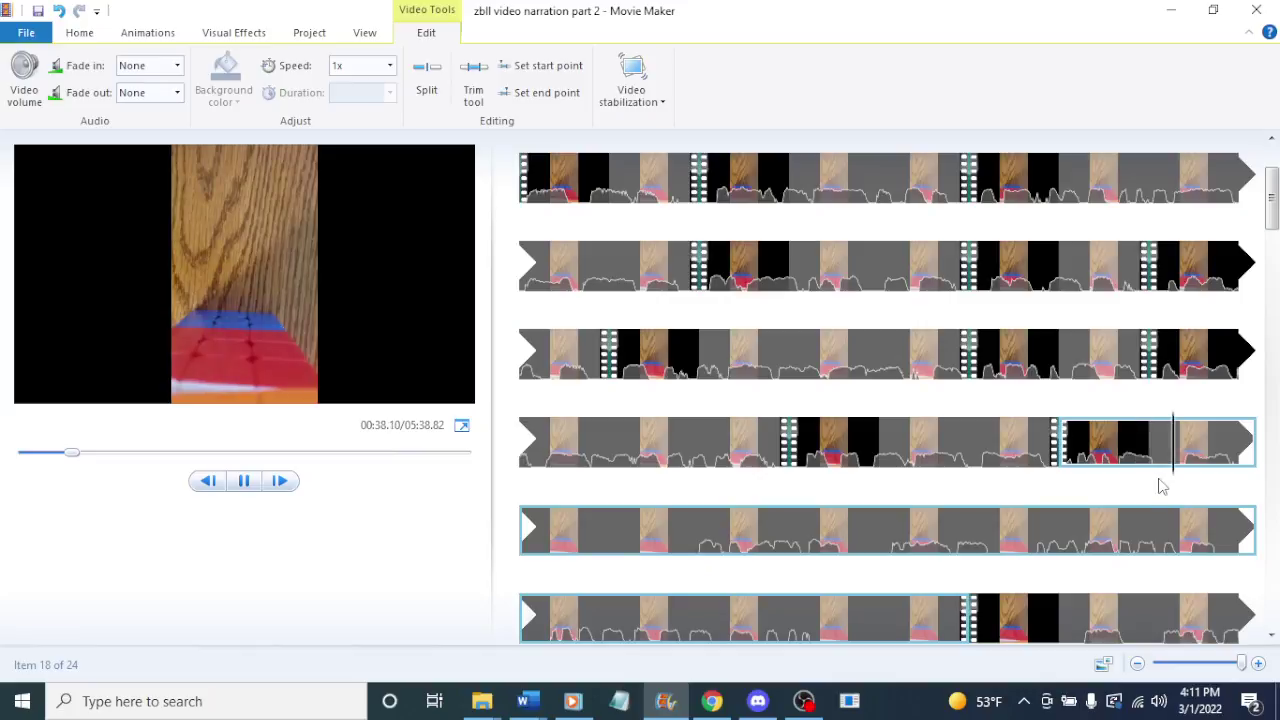
- Split the eighteenth clip at 00:39.03, set the resulting nineteenth clip's start point at 00:40.67, and replay across the cut
left_click(540, 597)
right_click(539, 566)
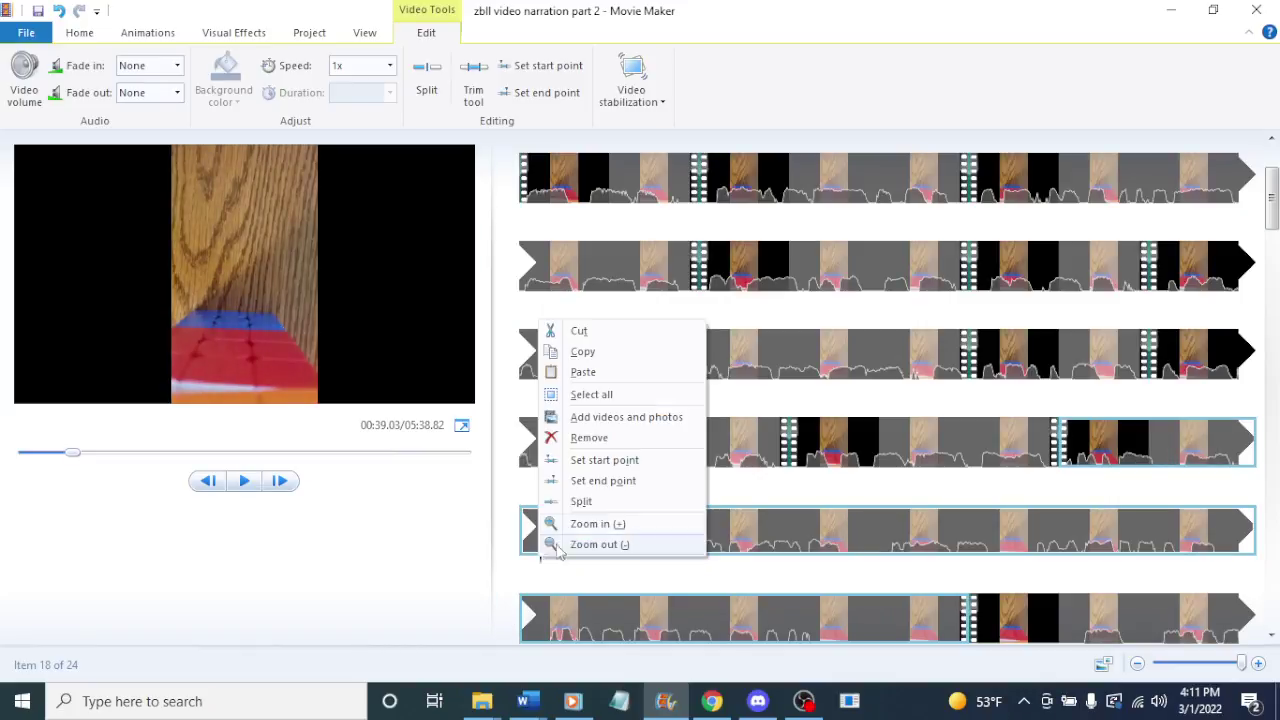
left_click(590, 500)
key("space")
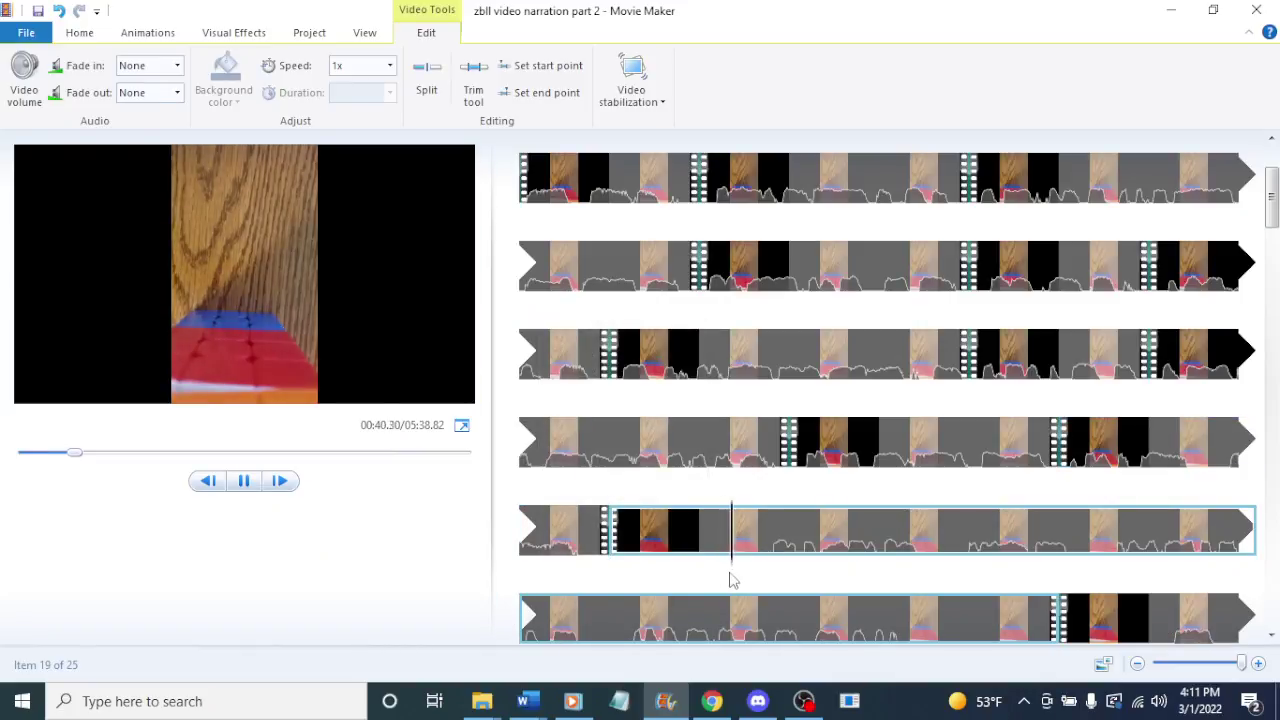
left_click(766, 566)
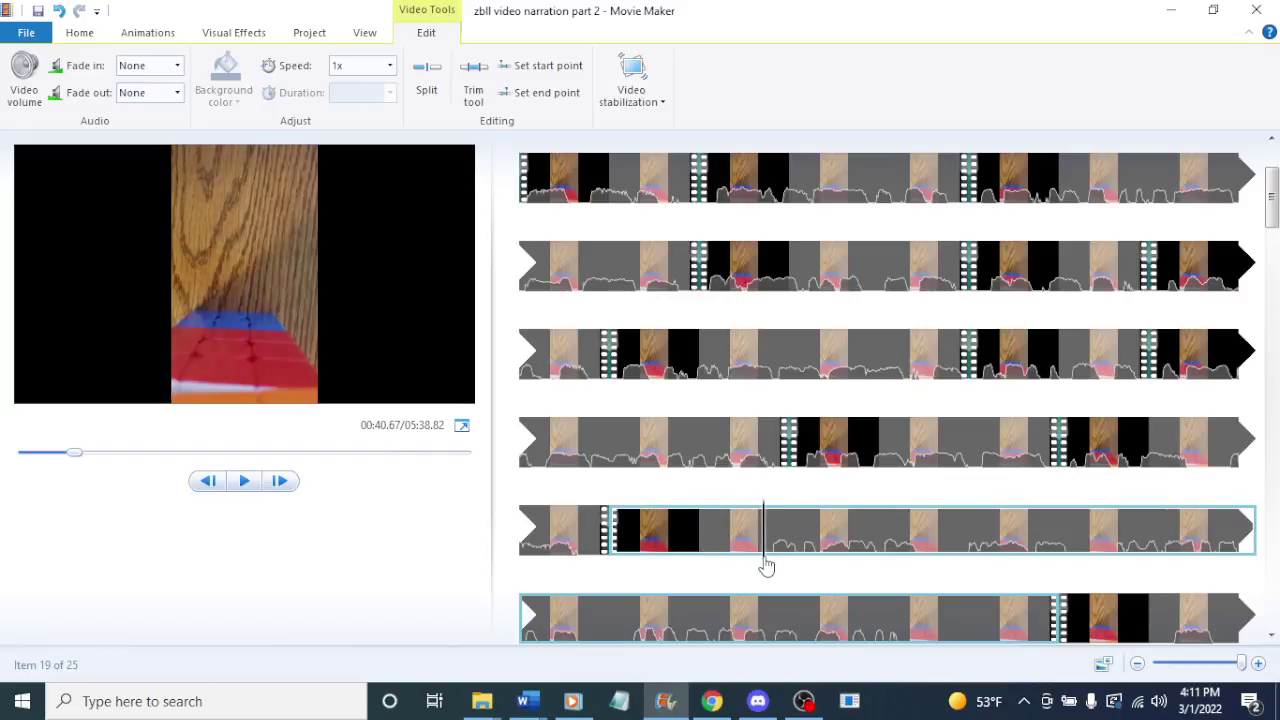
right_click(766, 566)
left_click(810, 457)
key("space")
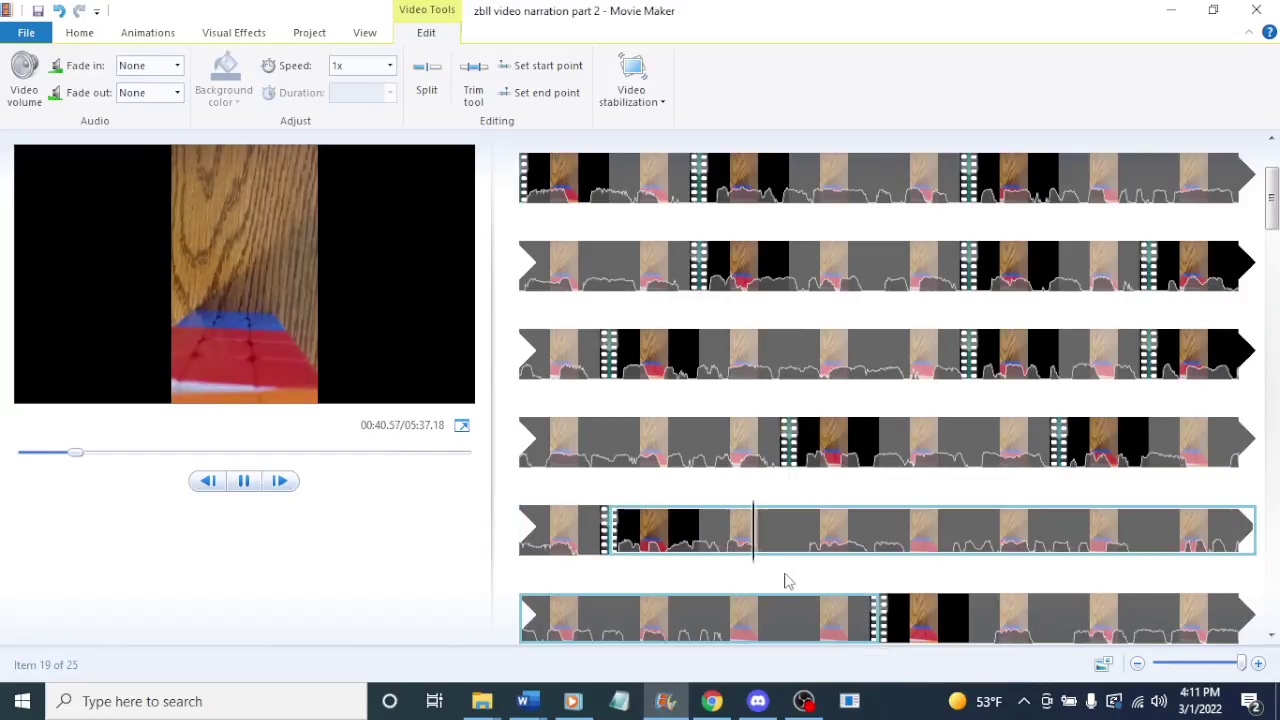
- Split the nineteenth clip at 00:40.73 and trim the start of the resulting twentieth clip to just before its speech begins
right_click(771, 566)
left_click(800, 502)
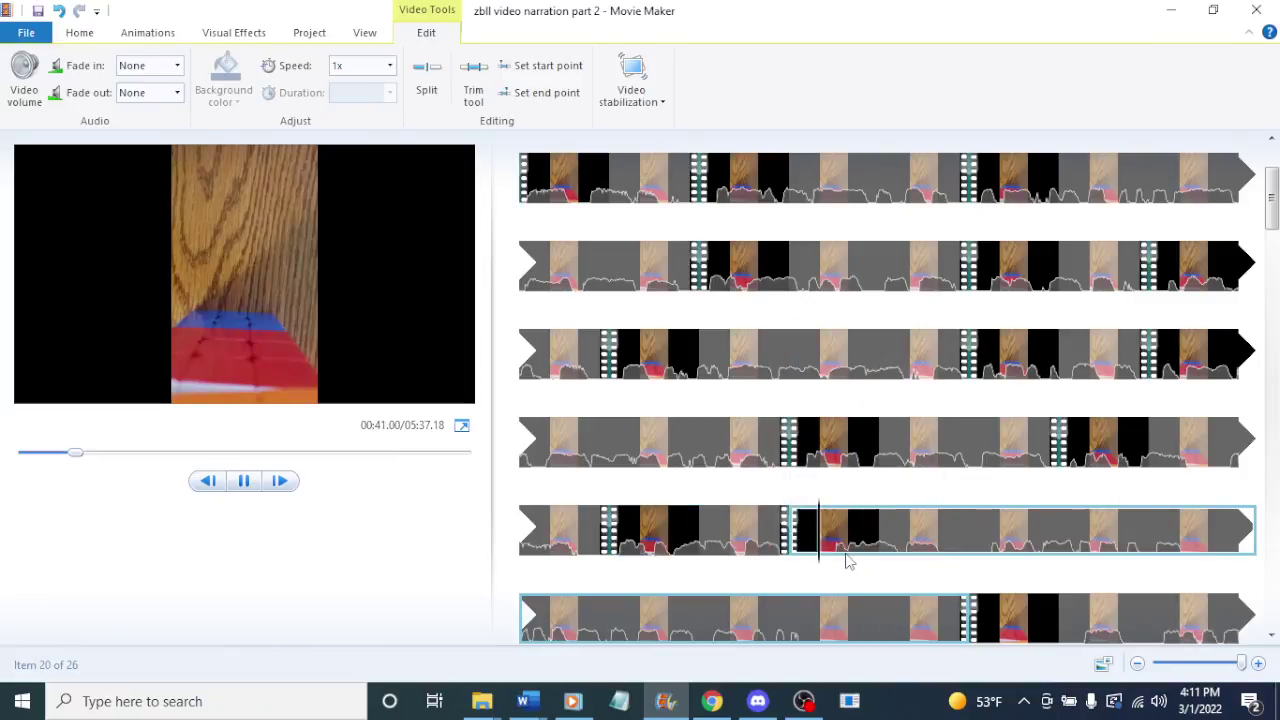
right_click(831, 556)
left_click(893, 476)
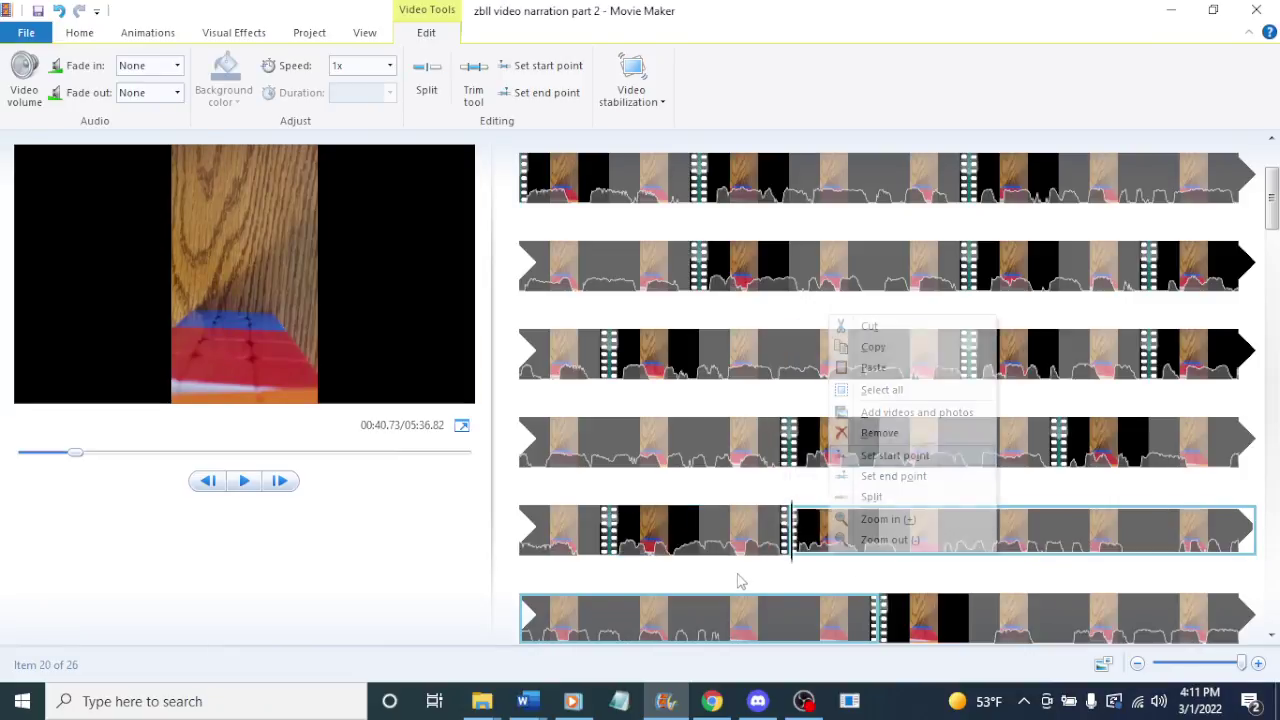
- Split the twentieth clip at 00:41.93 and set the start point of the resulting twenty-first clip at 00:42.27
key("space")
scroll(886, 571, "down", 1)
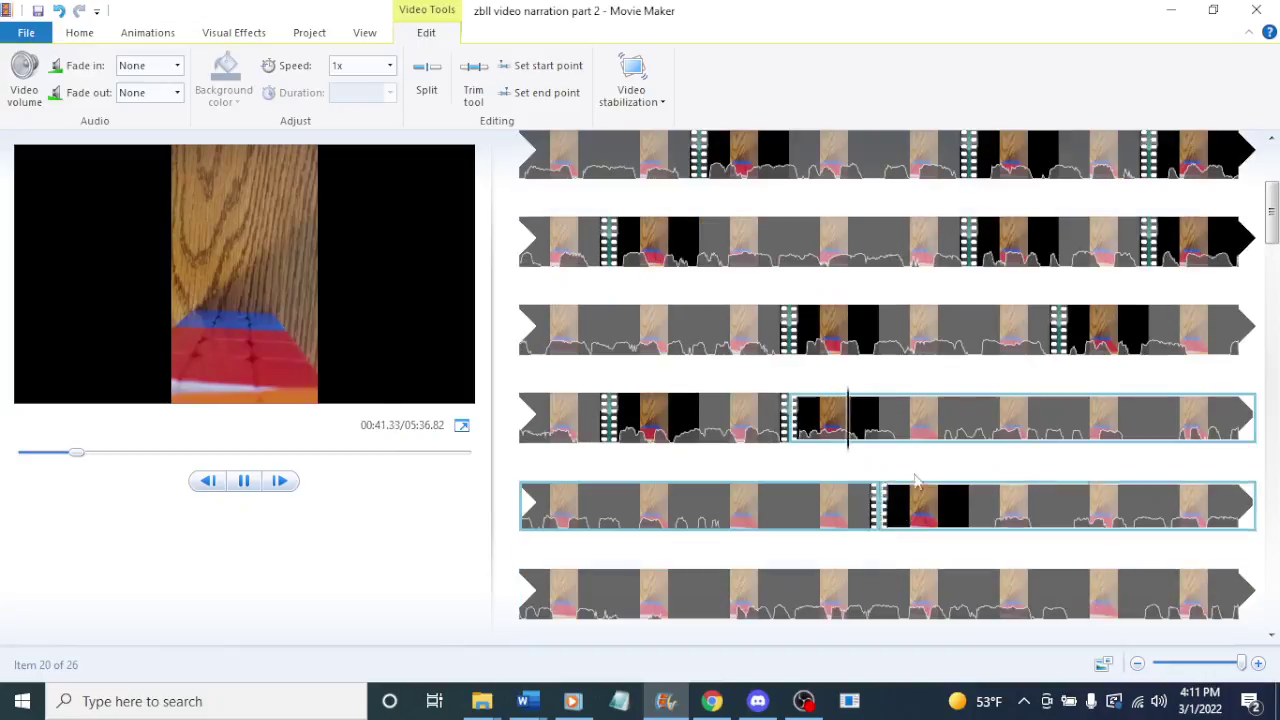
right_click(908, 450)
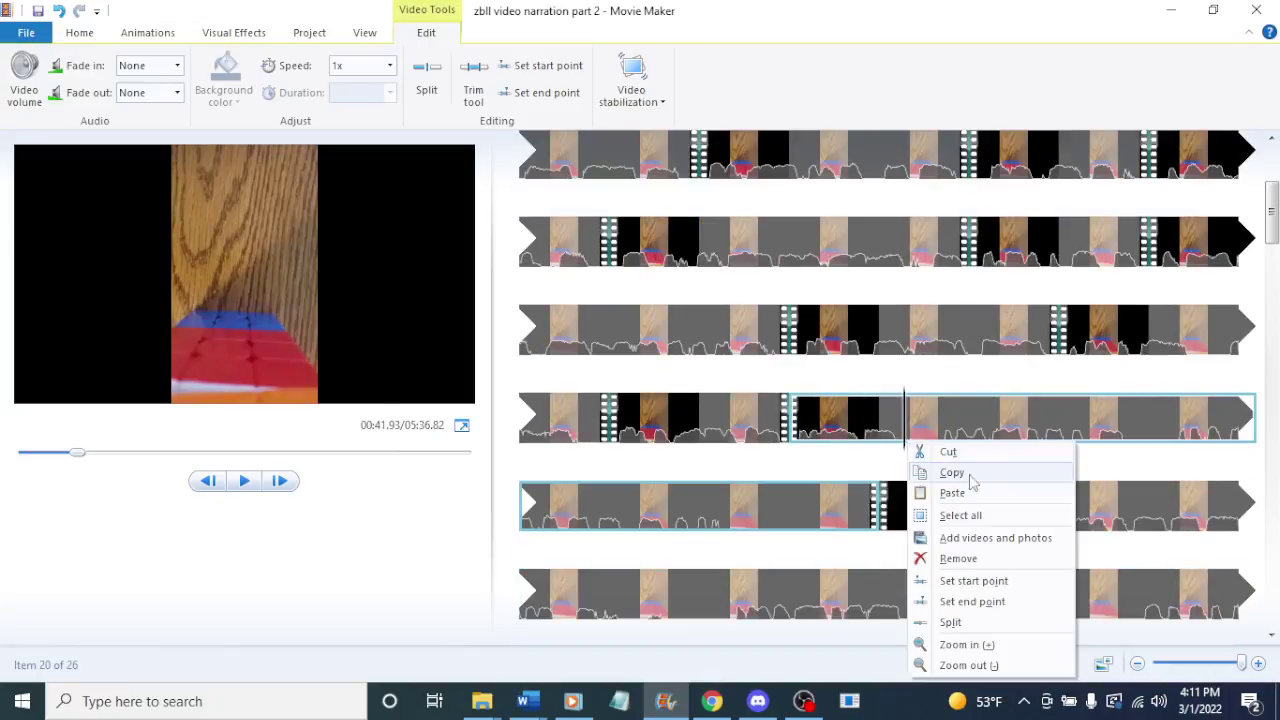
left_click(966, 620)
right_click(1008, 452)
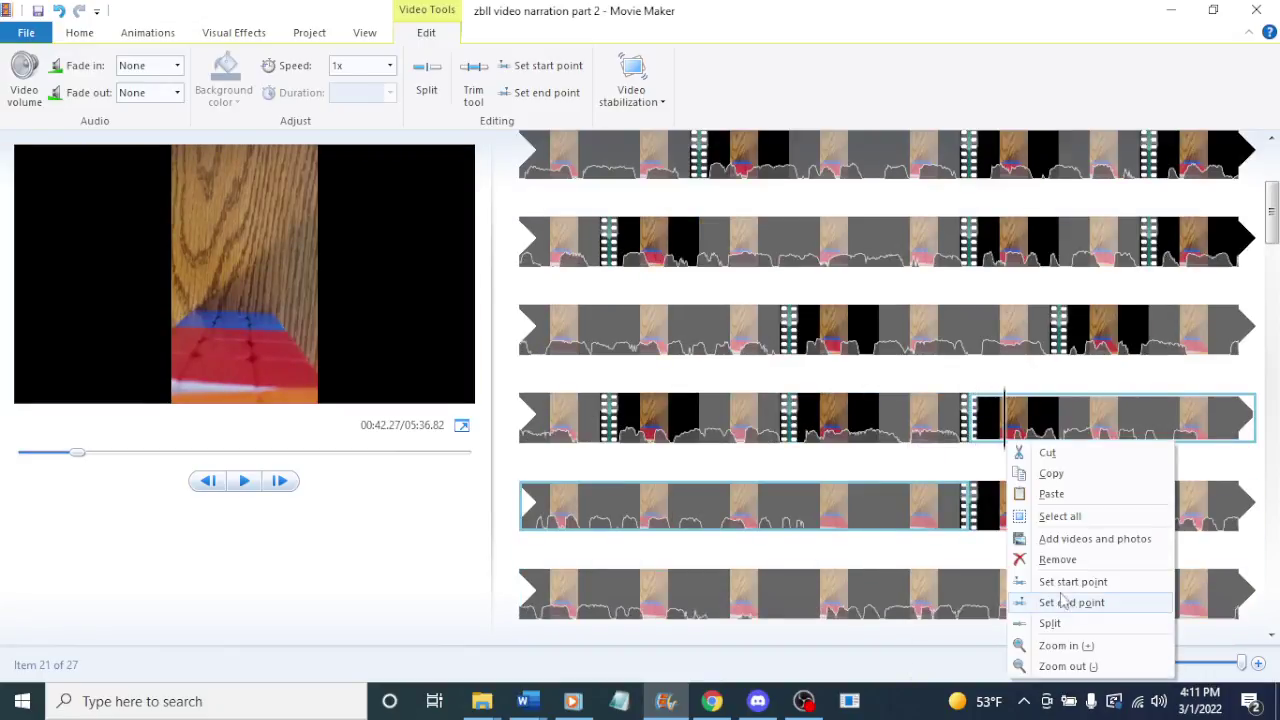
left_click(1062, 600)
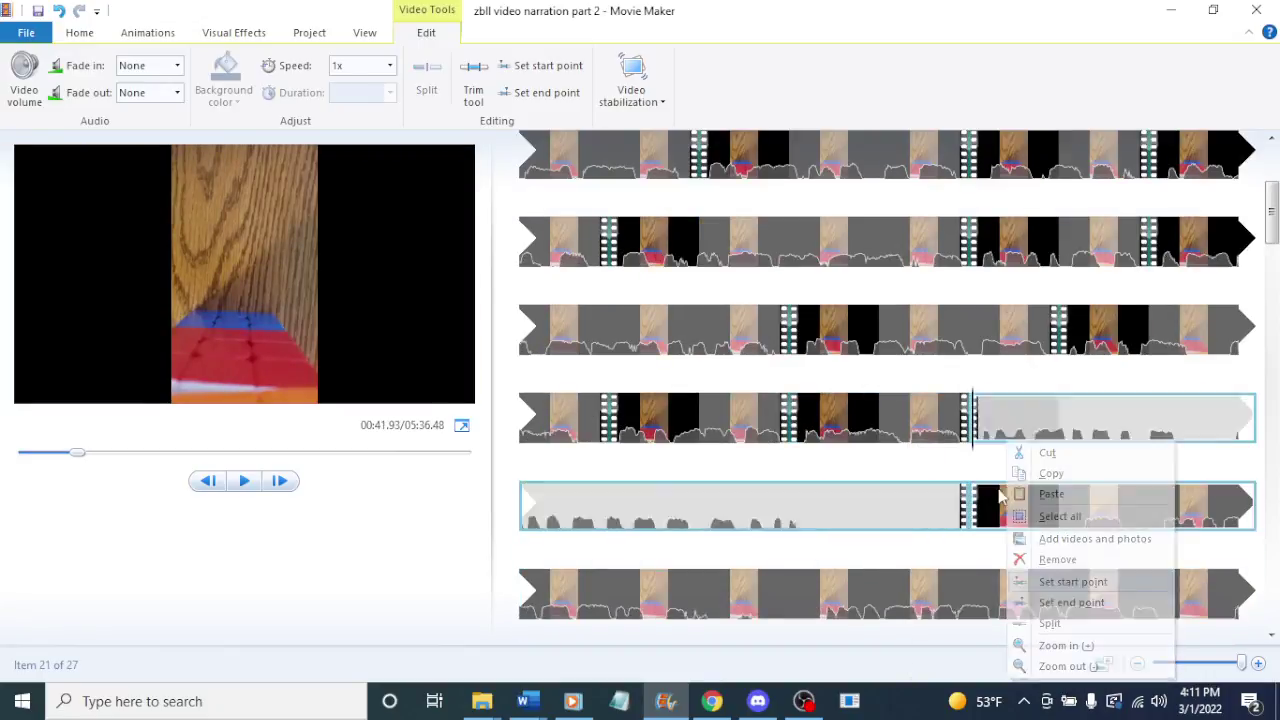
- Split the twenty-first clip at 00:44.07 and set the resulting twenty-second clip's start point at about 00:44.40
right_click(1185, 455)
left_click(1078, 390)
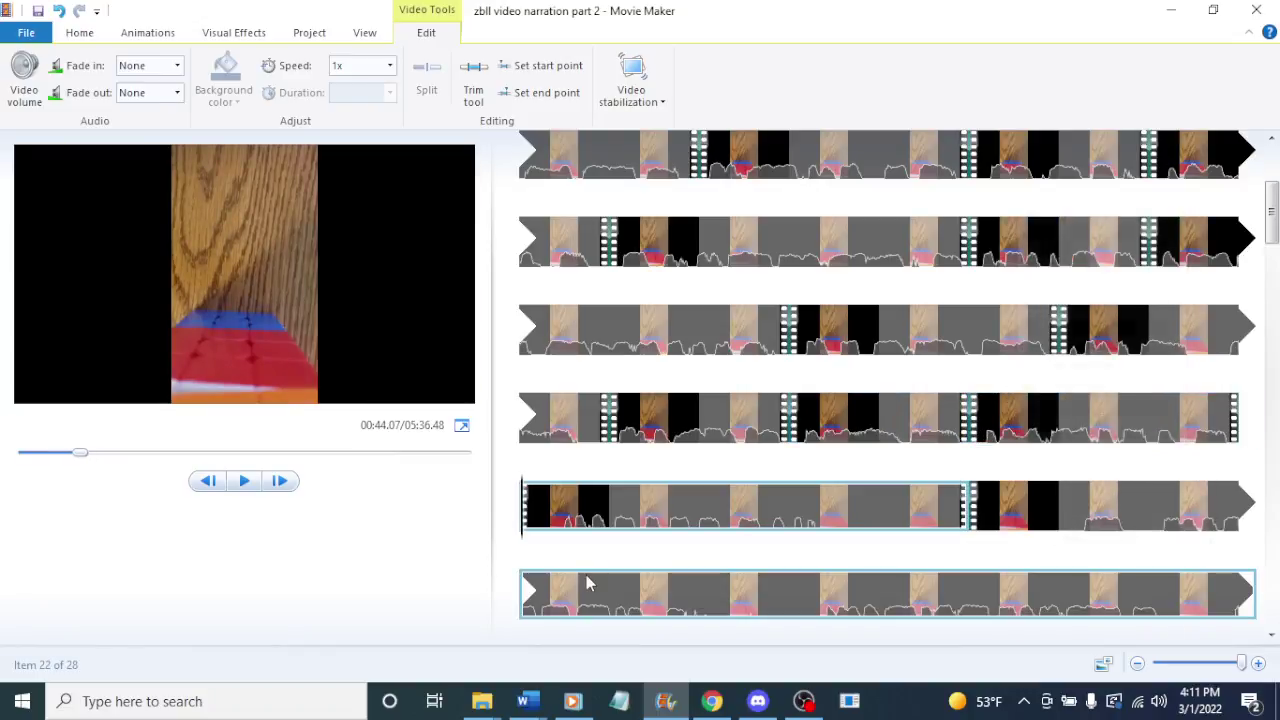
left_click(553, 546)
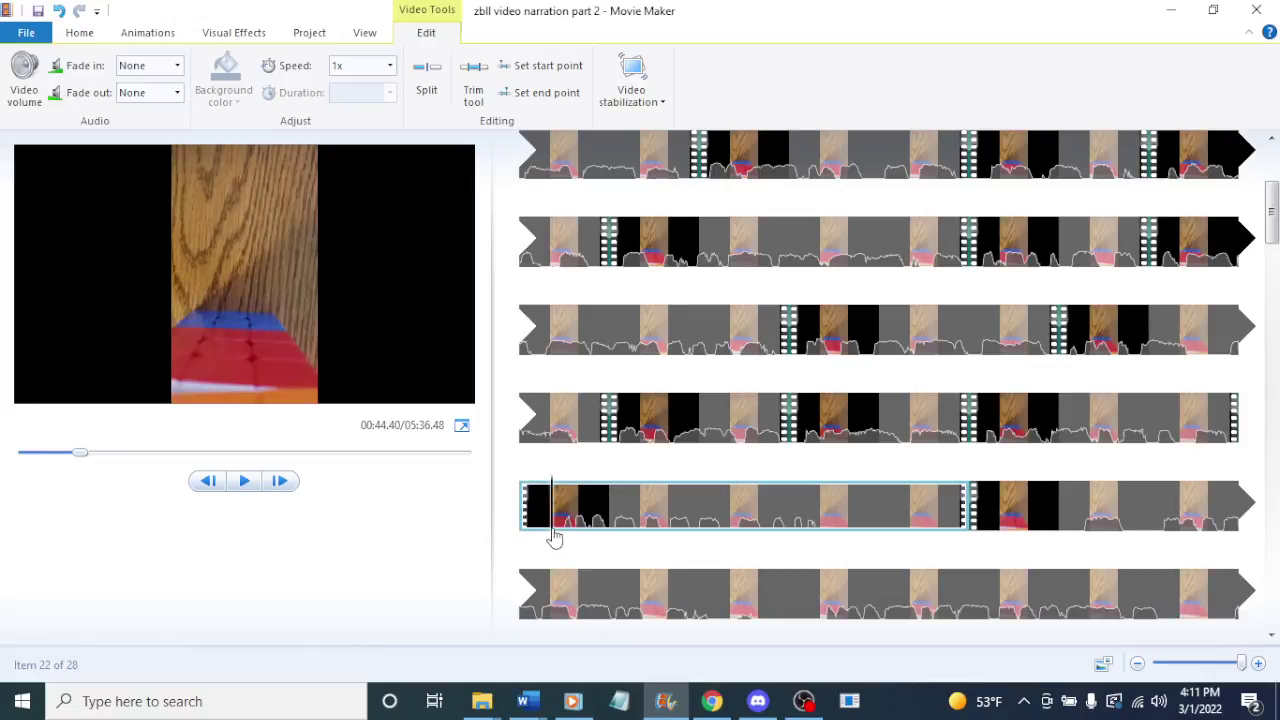
right_click(559, 537)
left_click(628, 433)
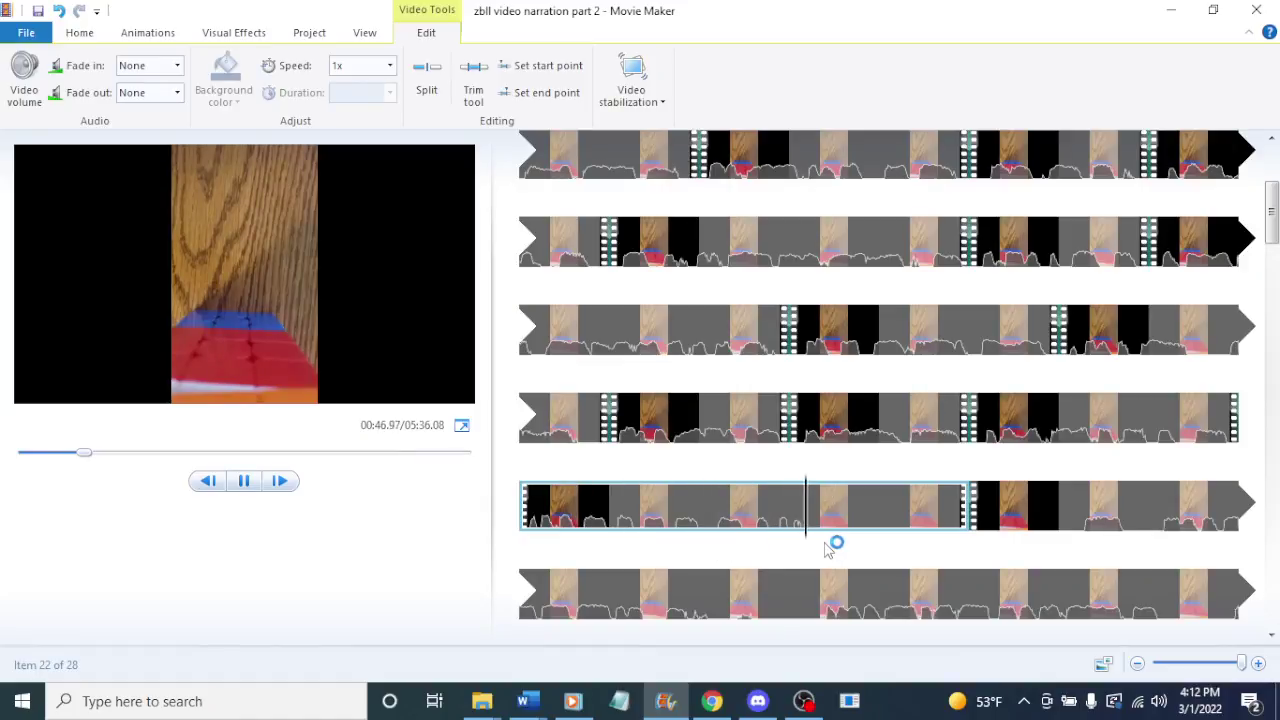
- Split the twenty-second clip at 00:47.10 and remove the short leftover twenty-third clip
left_click(702, 520)
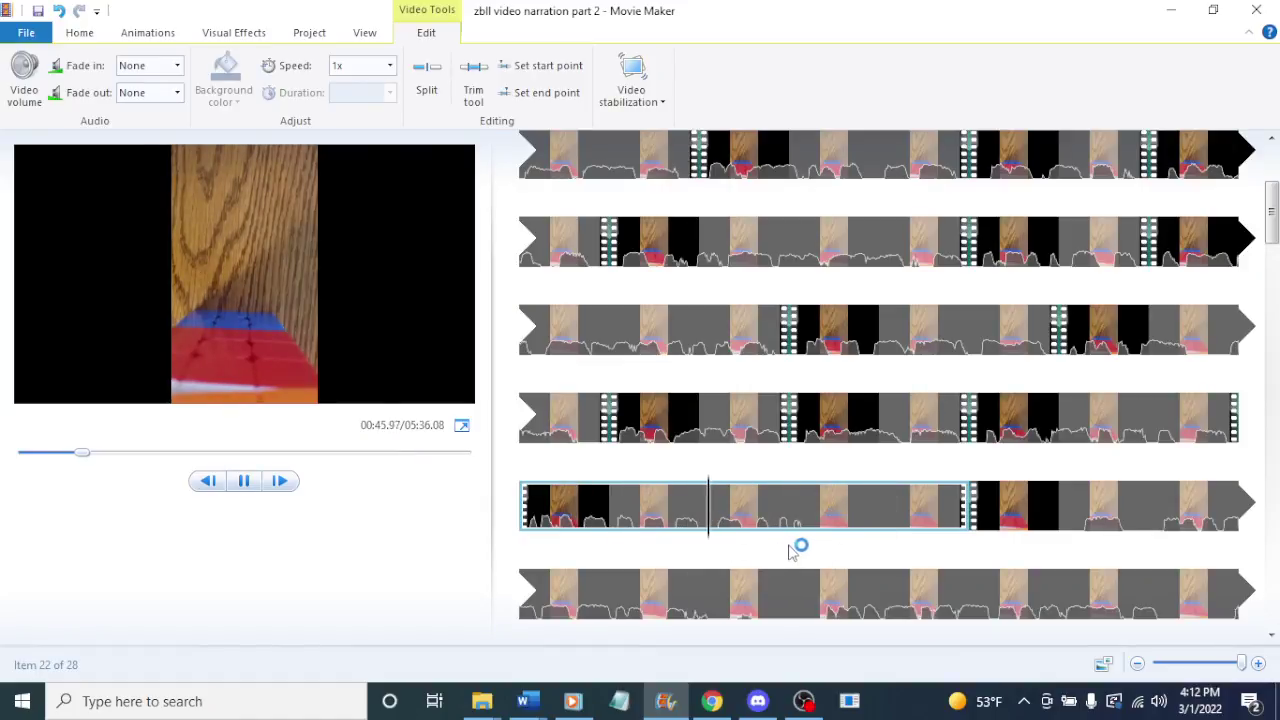
key("space")
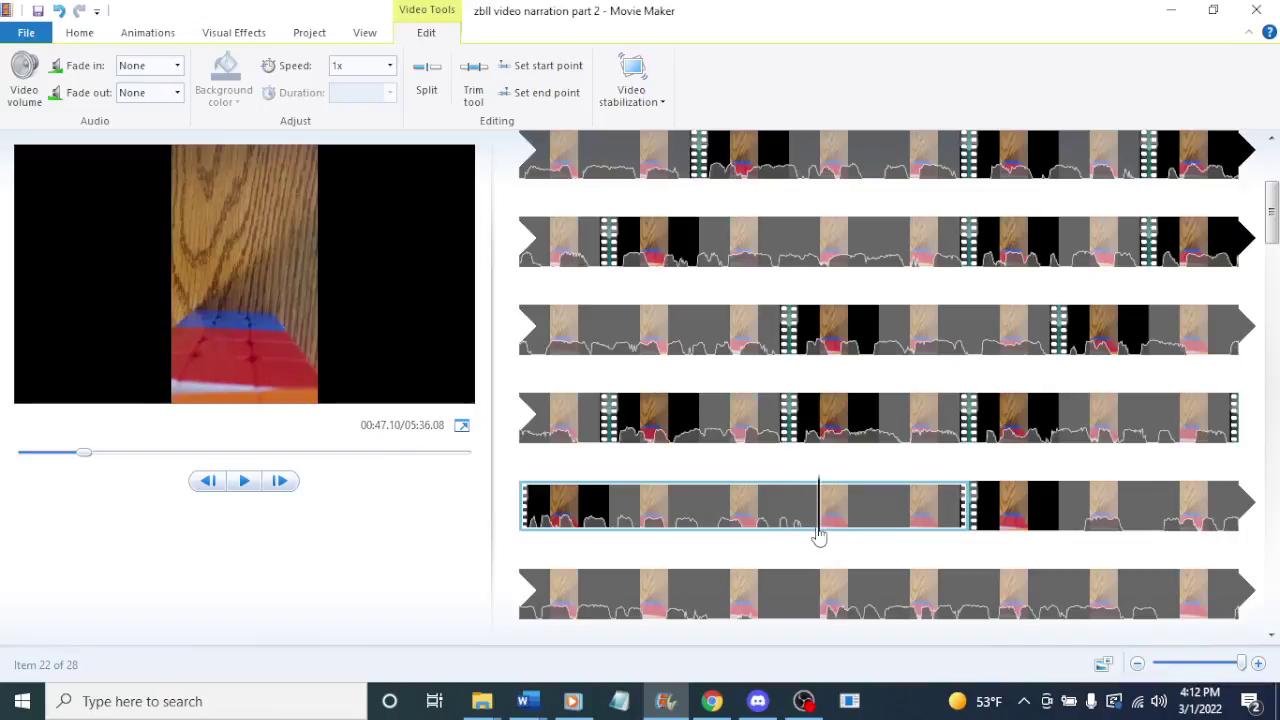
right_click(818, 535)
left_click(865, 471)
left_click(920, 527)
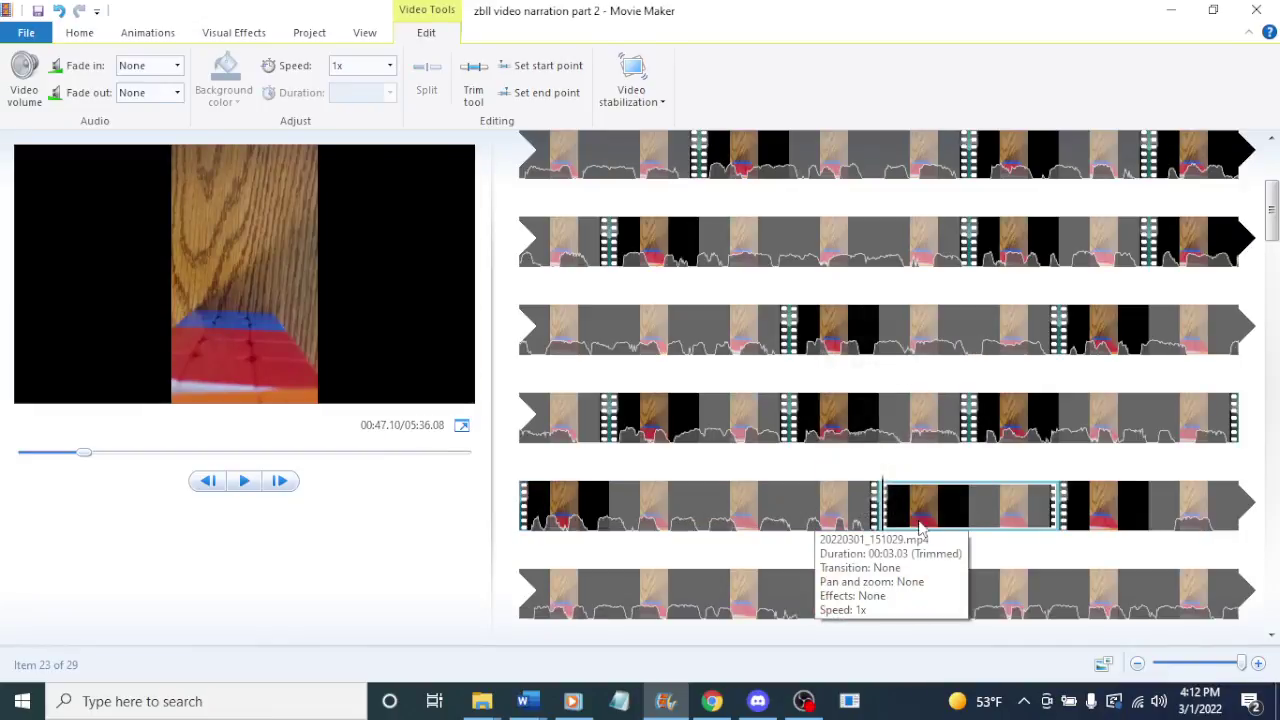
left_click(975, 530)
key("Delete")
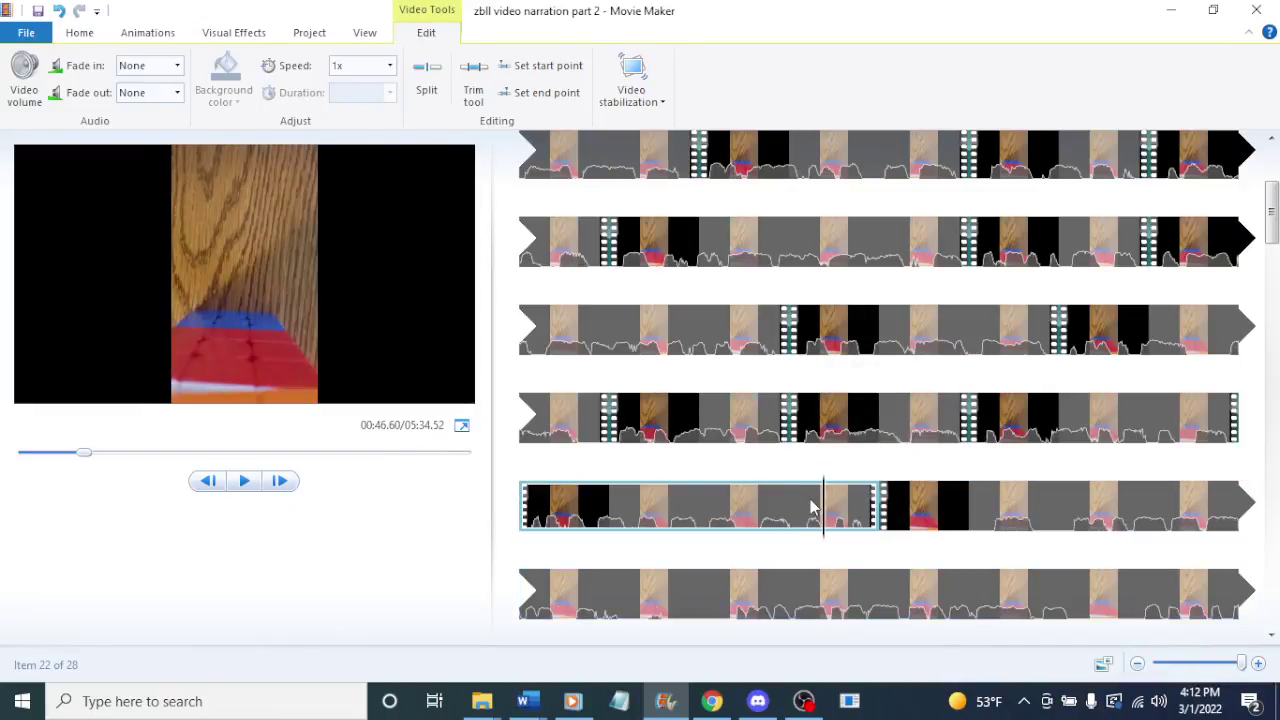
- Set the start point of the new twenty-third clip at 00:48.23
key("Left")
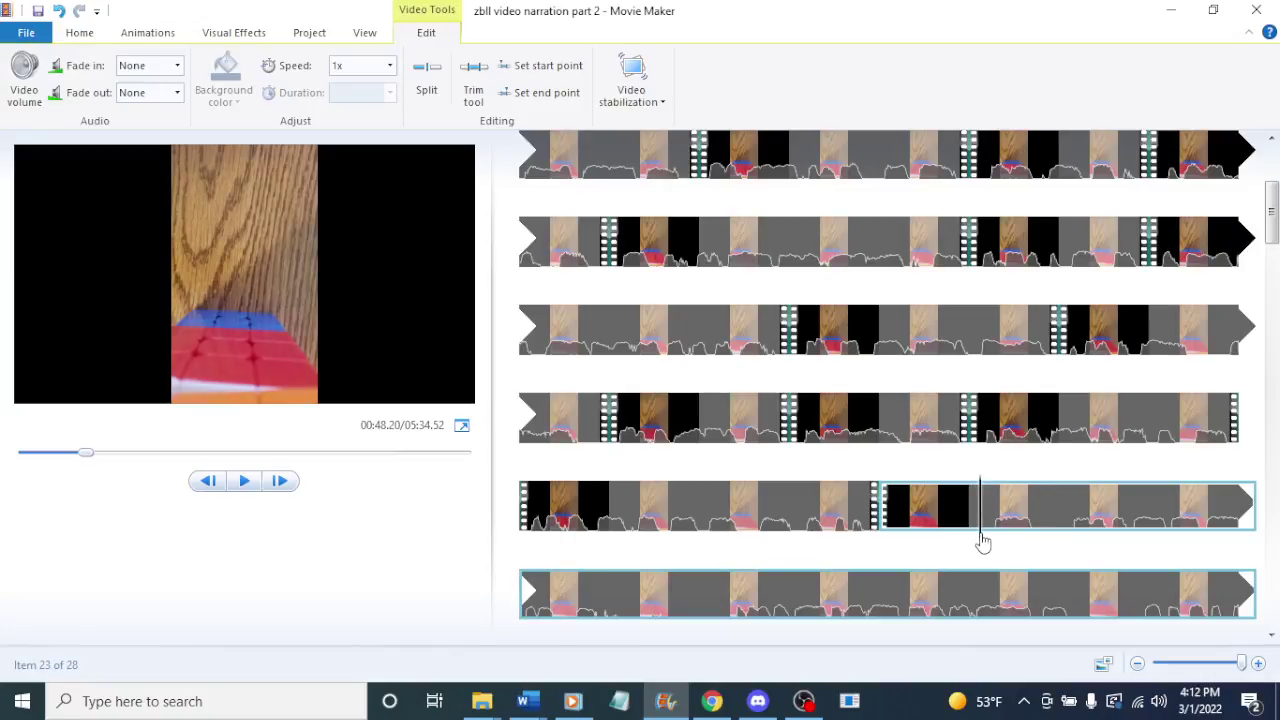
right_click(987, 542)
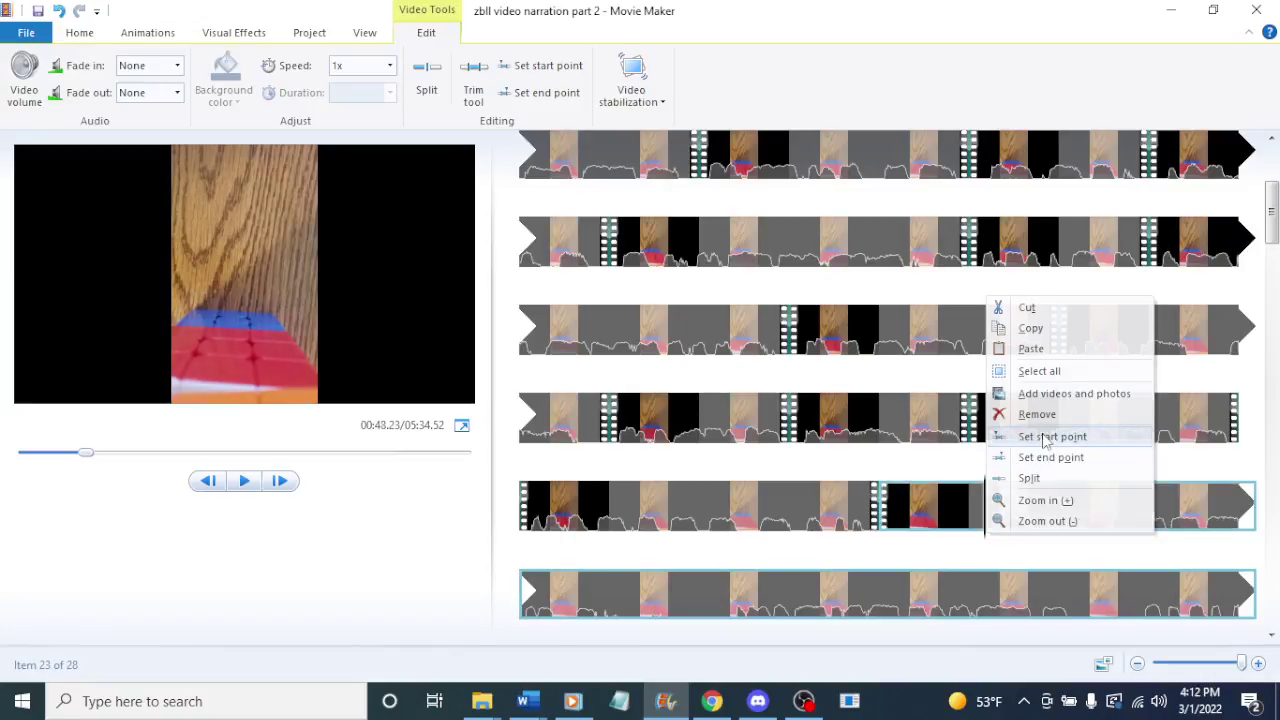
left_click(1058, 435)
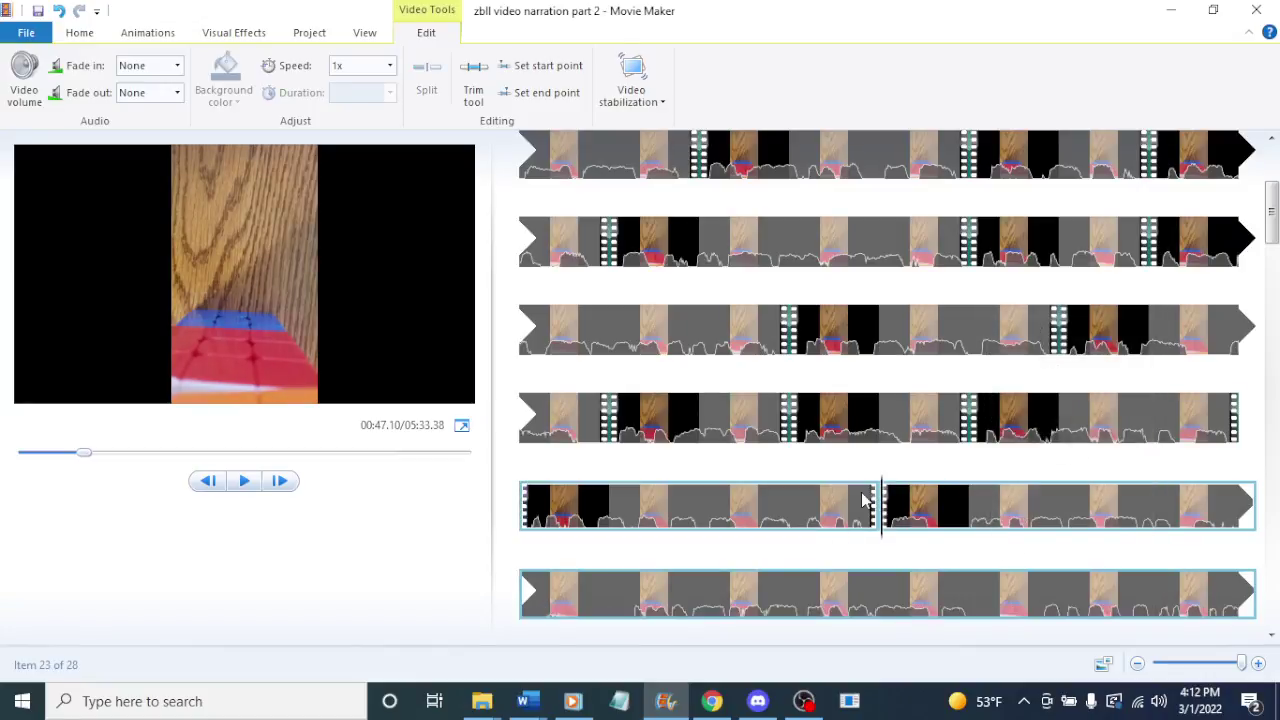
- Split the twenty-third clip at 00:47.73 and set the start point of the resulting twenty-fourth clip at 00:48.03
right_click(943, 535)
left_click(1000, 476)
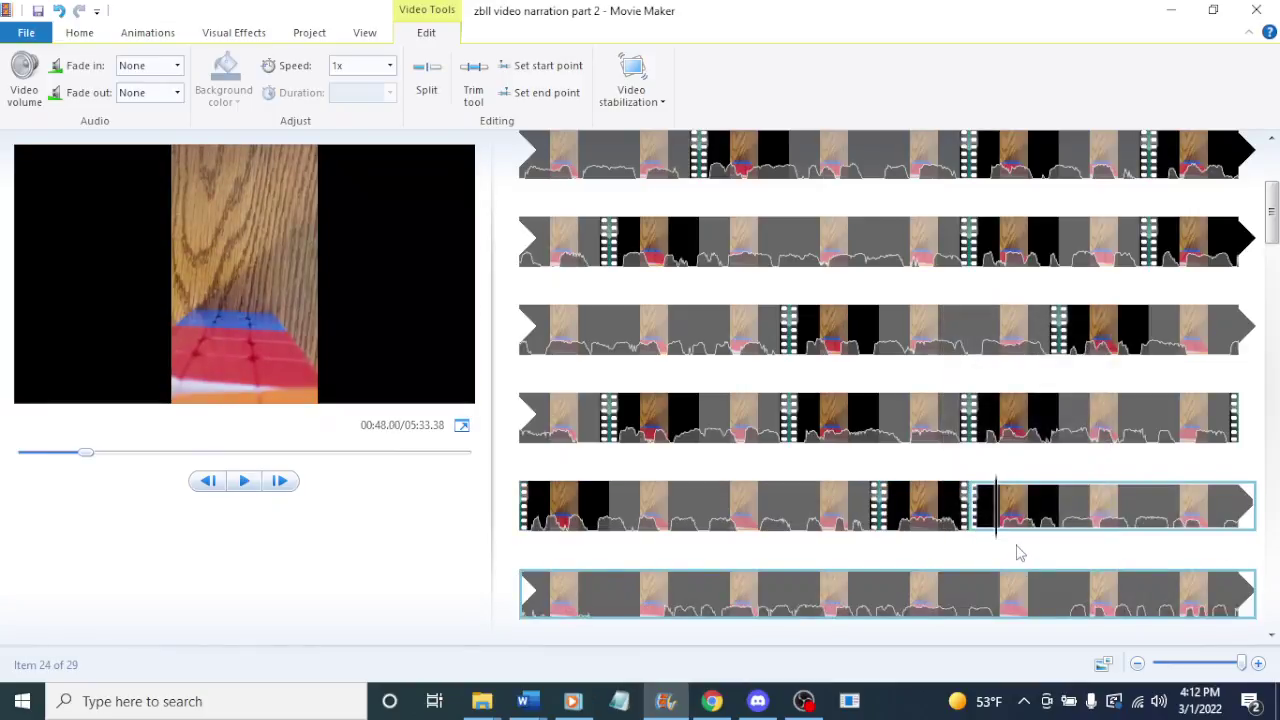
right_click(997, 540)
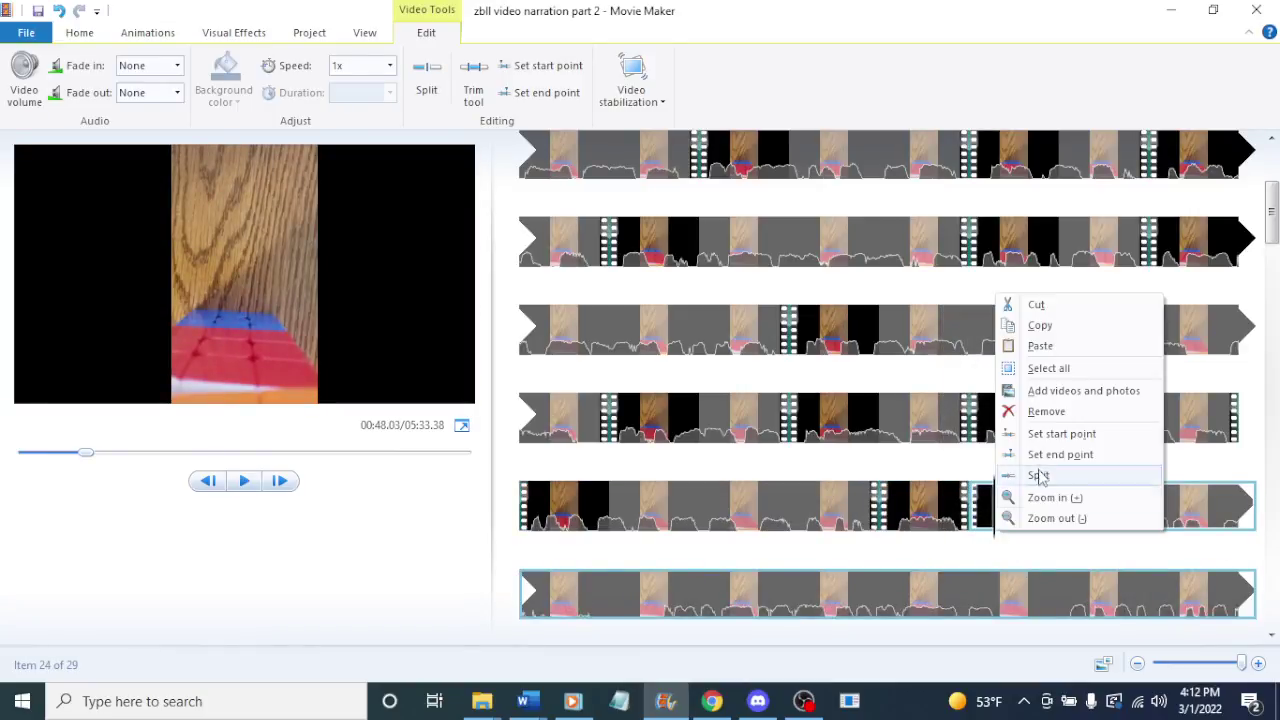
left_click(1050, 432)
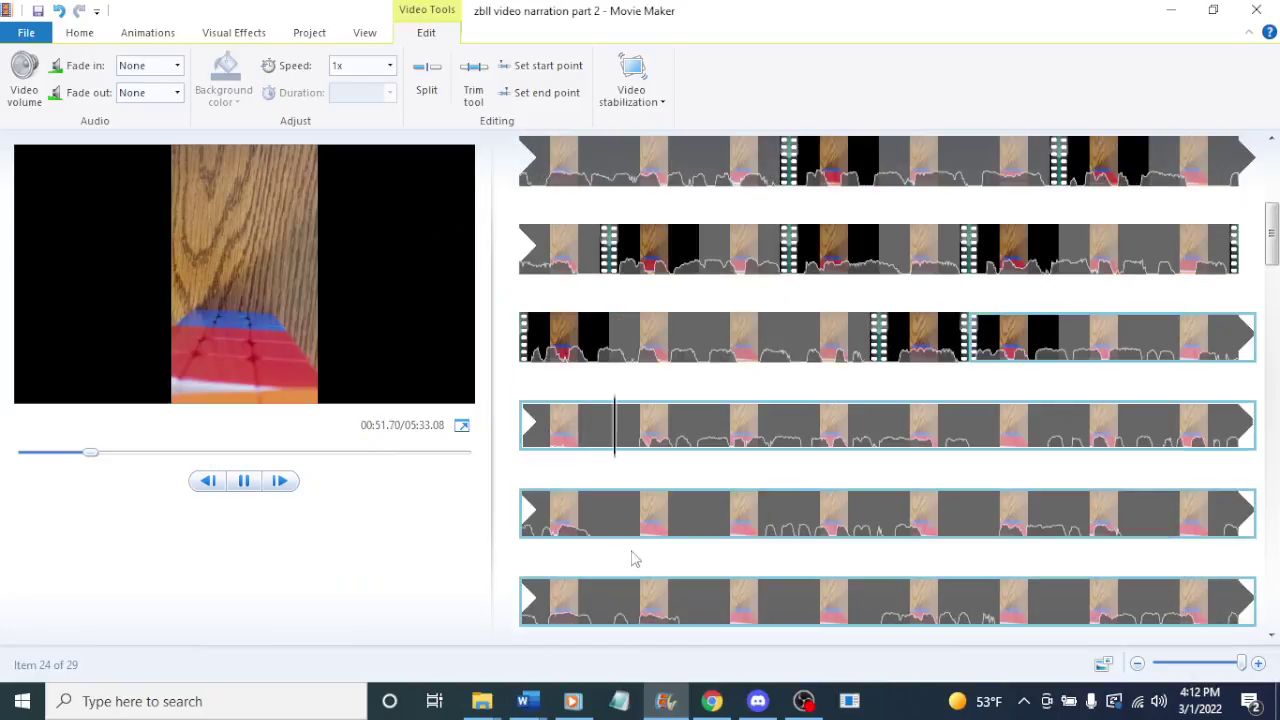
- Move the twenty-fourth clip's start point to the pause just after 00:51.70, cutting the unneeded take, and replay from the cut
right_click(629, 457)
left_click(690, 349)
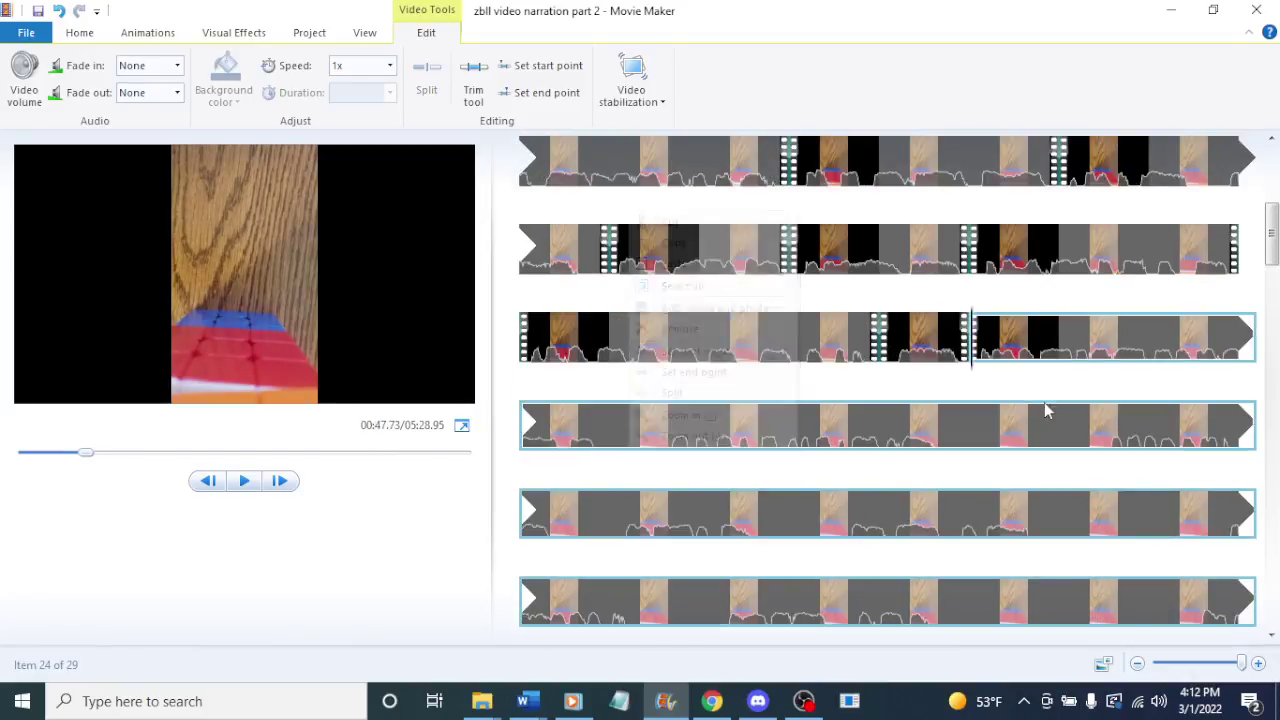
key("space")
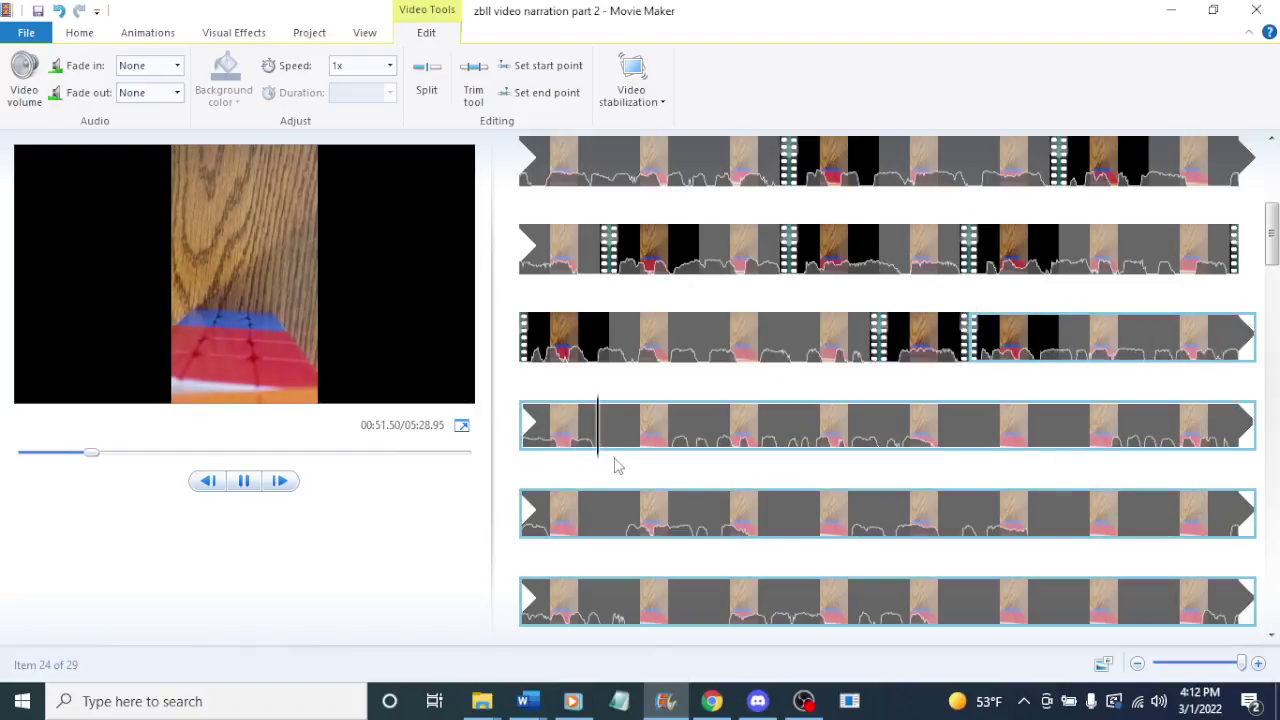
- Split the twenty-fourth clip at 00:51.60 and set the start point of the resulting twenty-fifth clip at 00:52.20
right_click(605, 457)
left_click(642, 391)
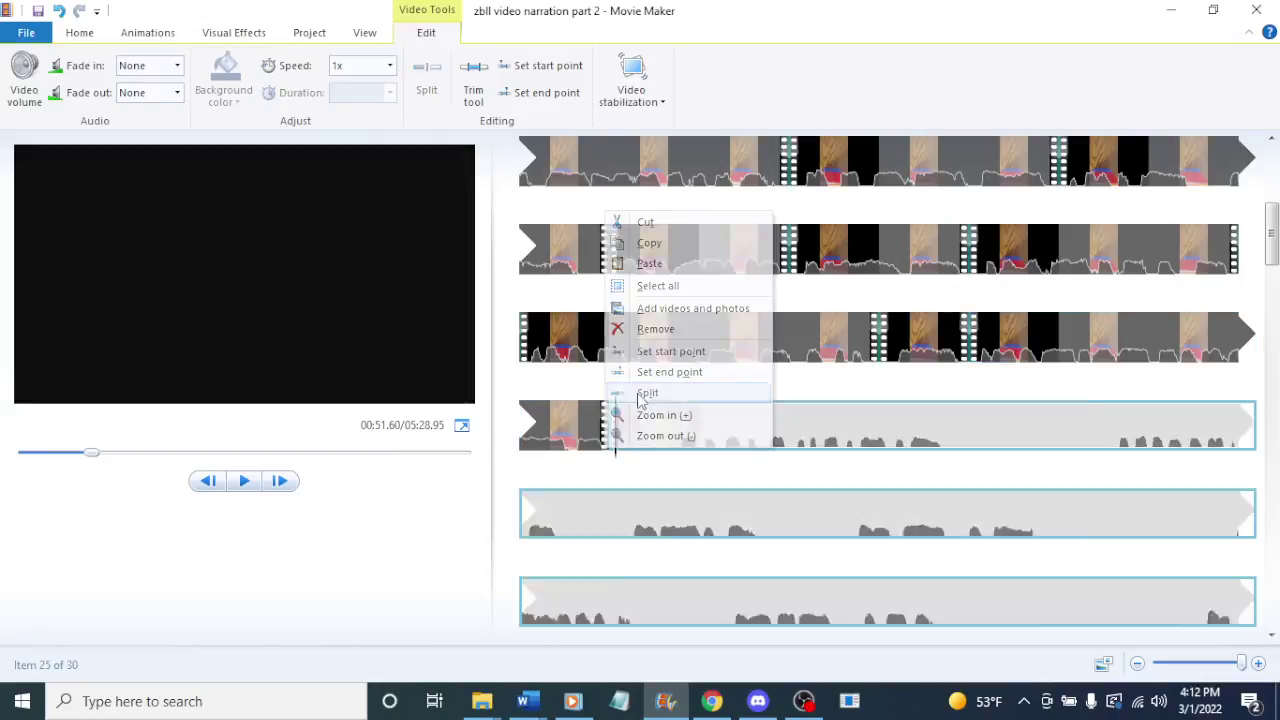
key("space")
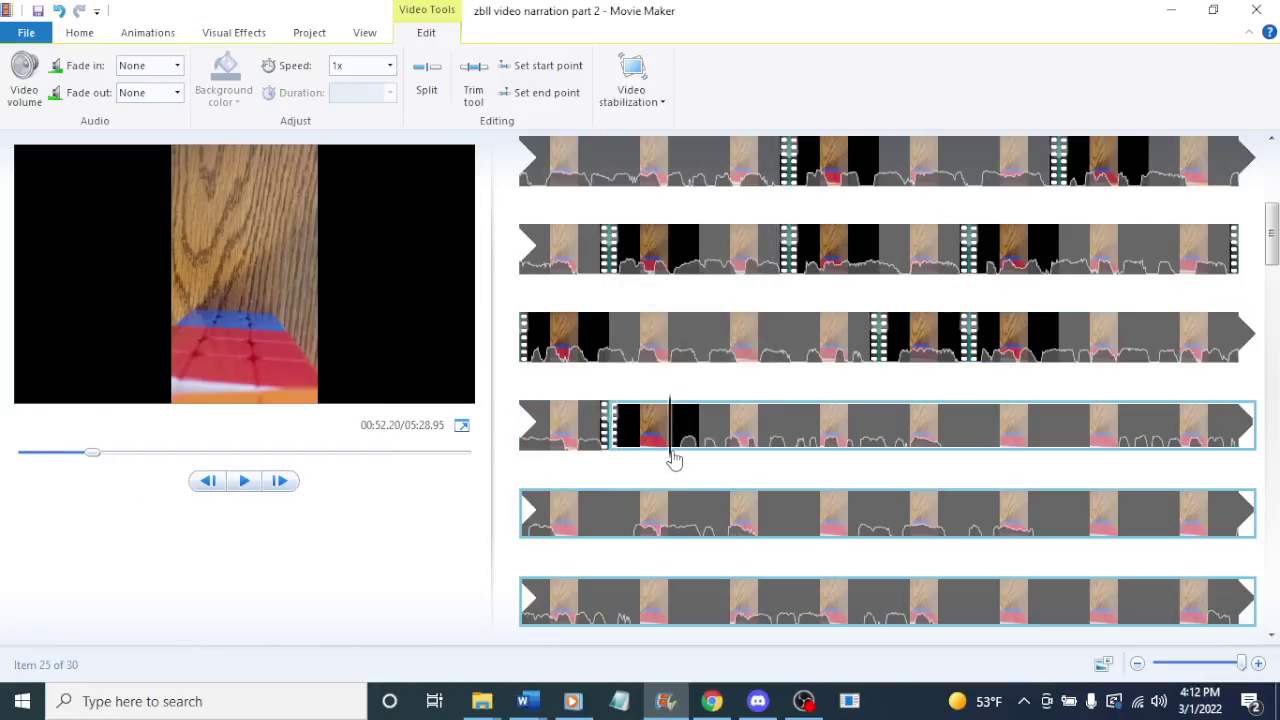
right_click(675, 458)
left_click(700, 352)
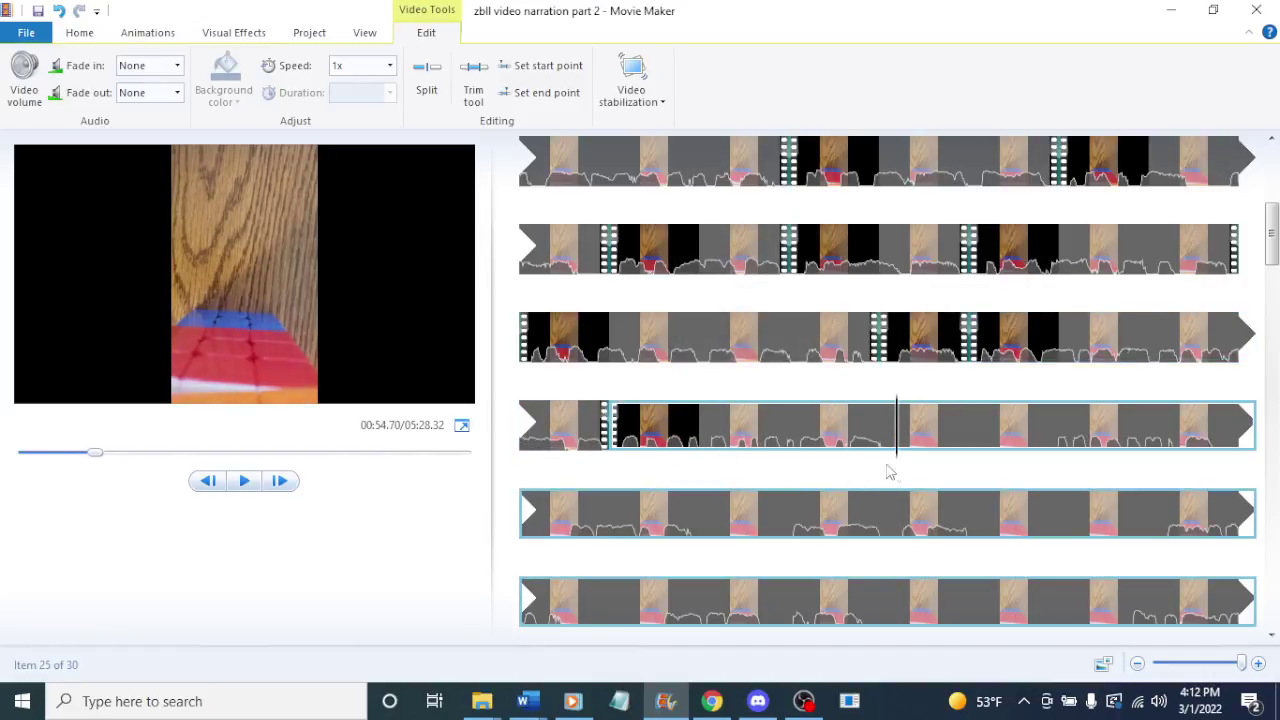
- Split the twenty-fifth clip at 00:54.77, set the start point of the resulting twenty-sixth clip at 00:56.40, and replay from before the cut
key("space")
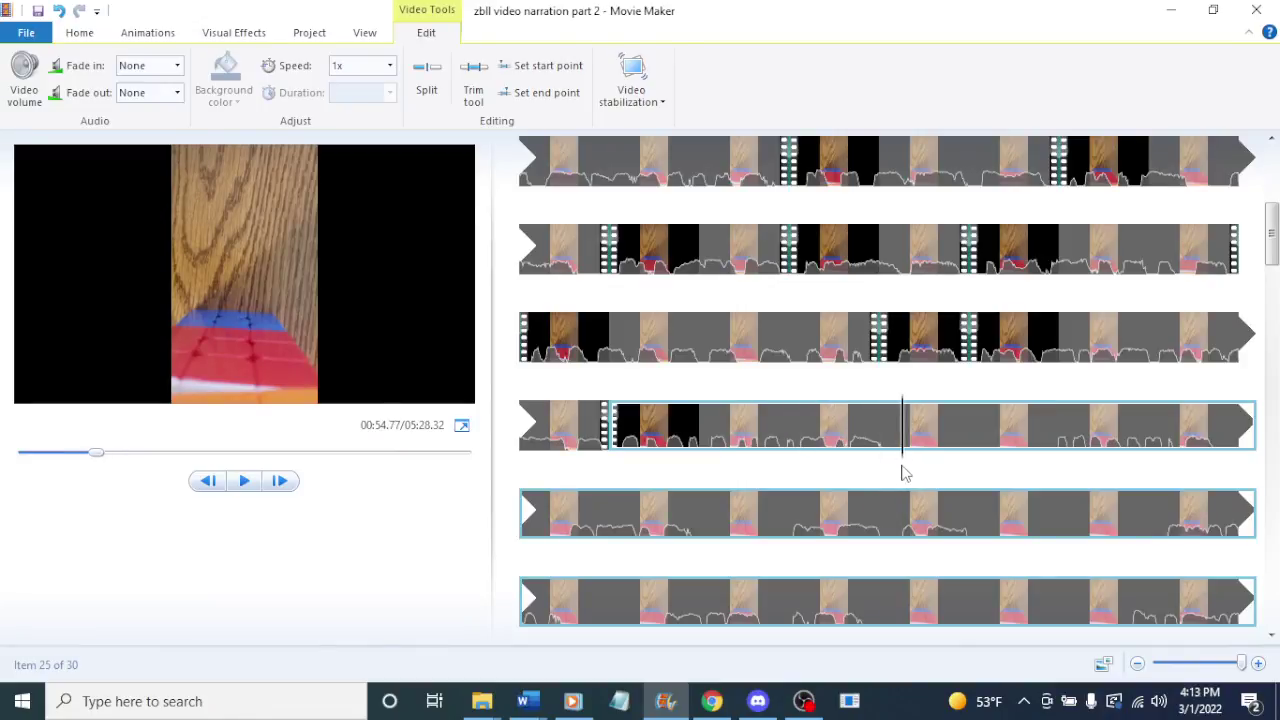
right_click(903, 473)
left_click(943, 403)
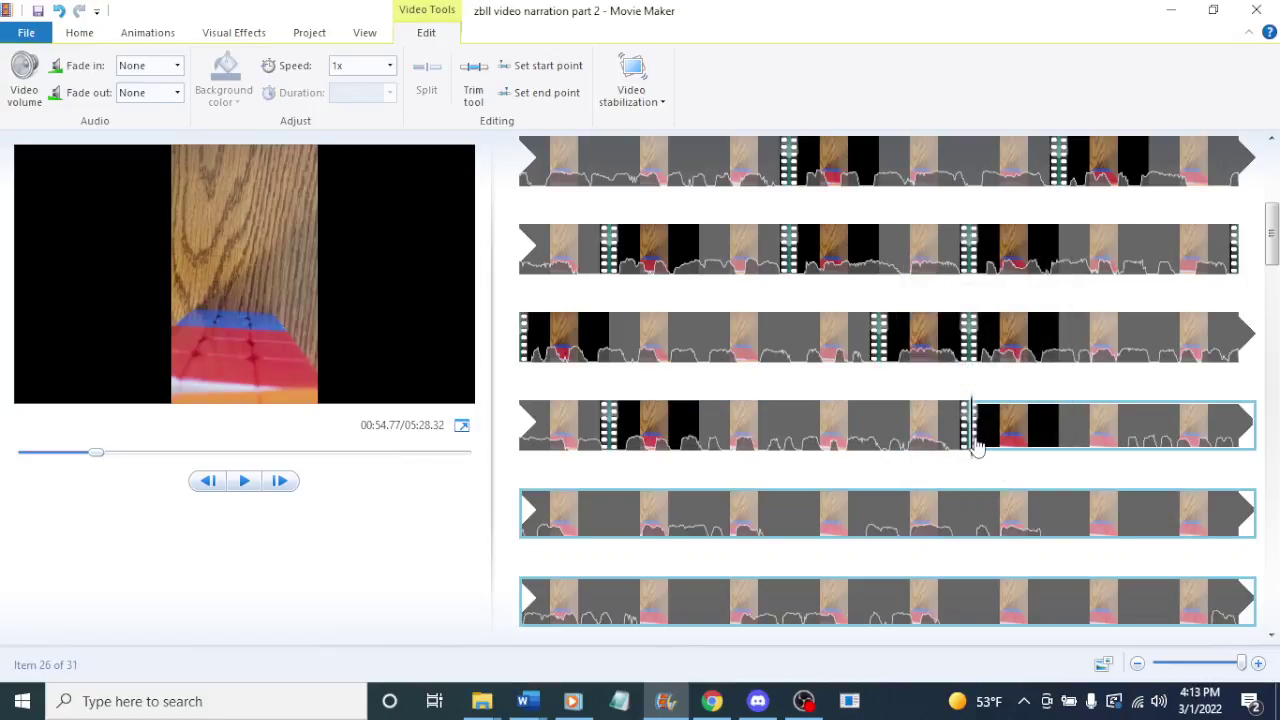
left_click_drag(975, 445, 1117, 450)
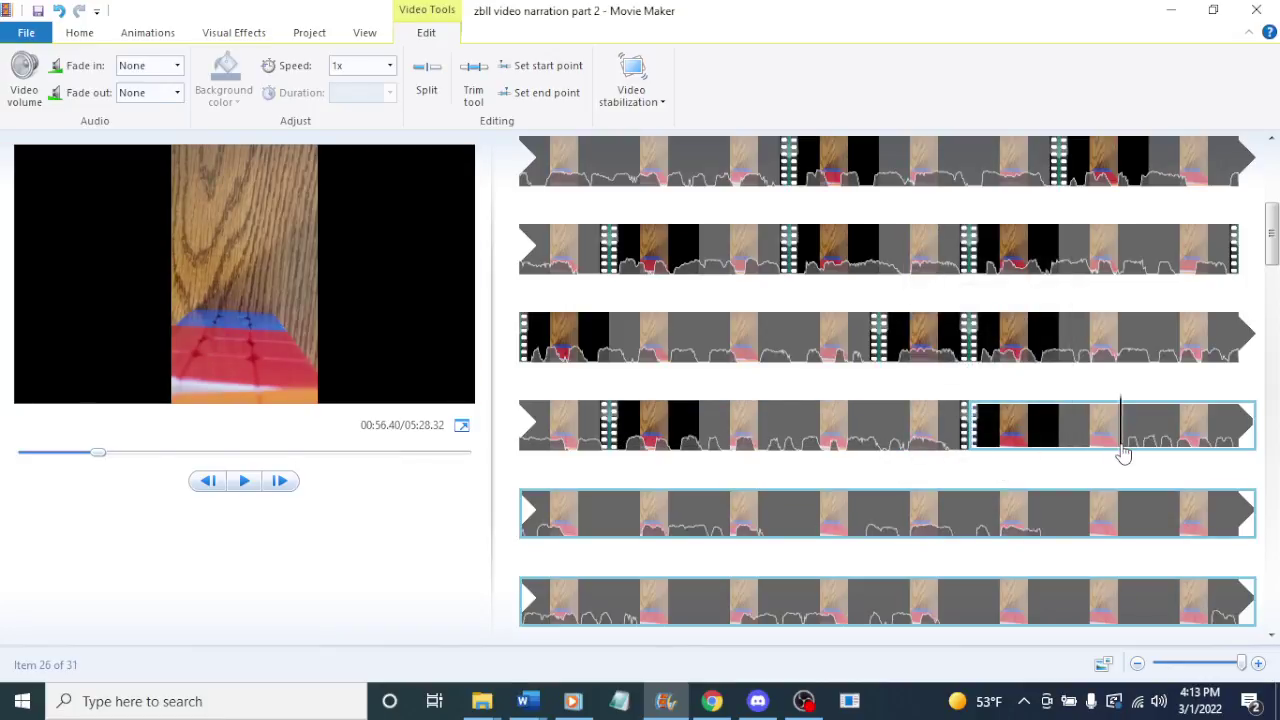
right_click(1124, 455)
left_click(1030, 348)
left_click(886, 425)
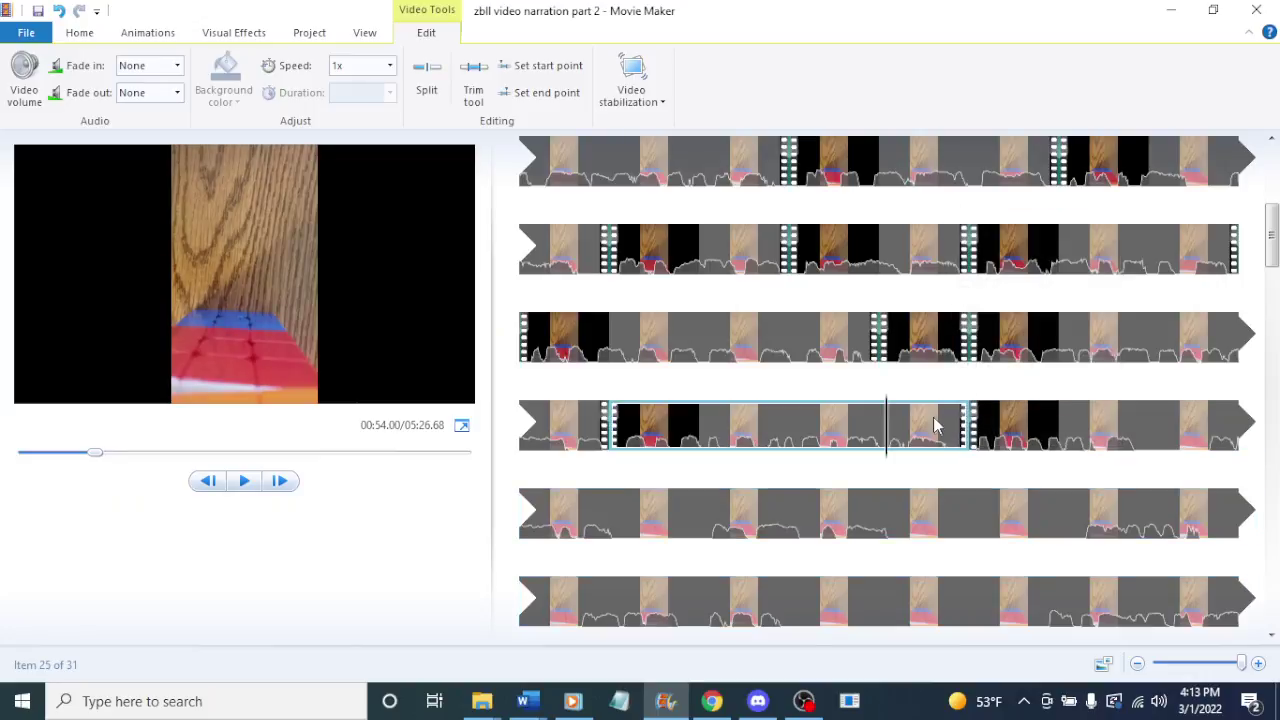
- Split the twenty-sixth clip at 00:56.63 and set the start point of the resulting twenty-seventh clip at 00:57.27
right_click(1143, 458)
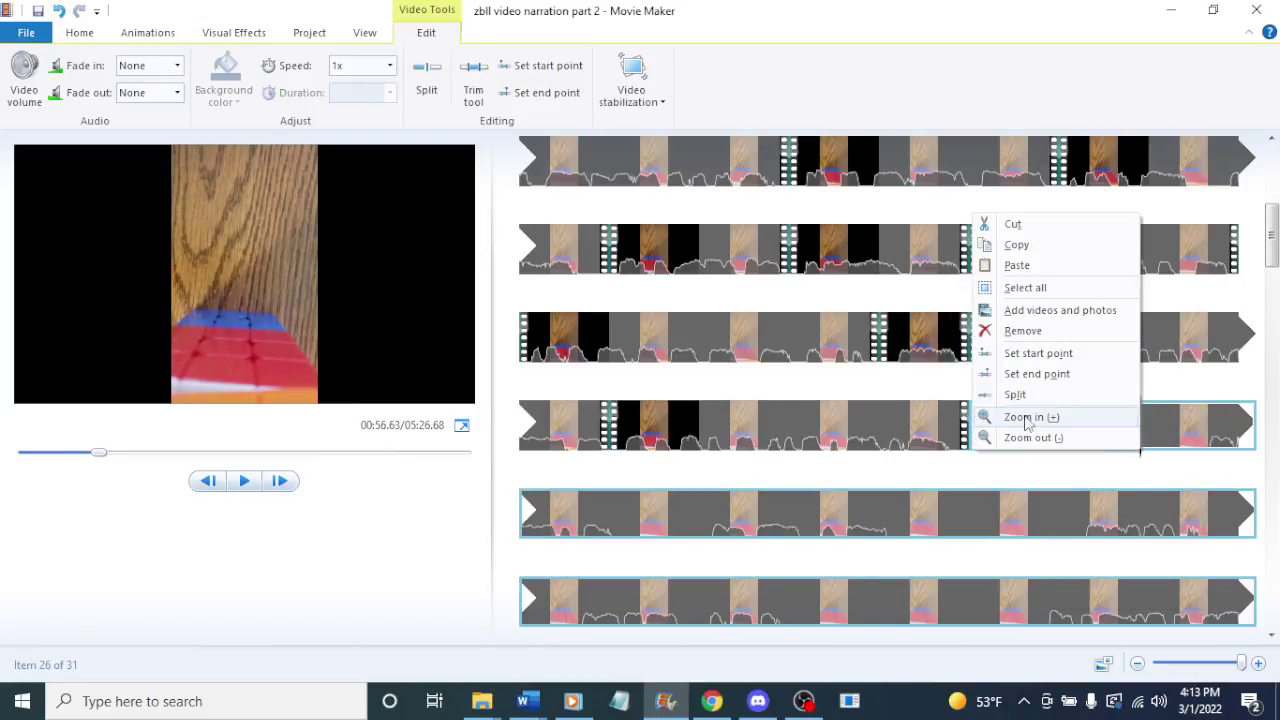
left_click(1018, 392)
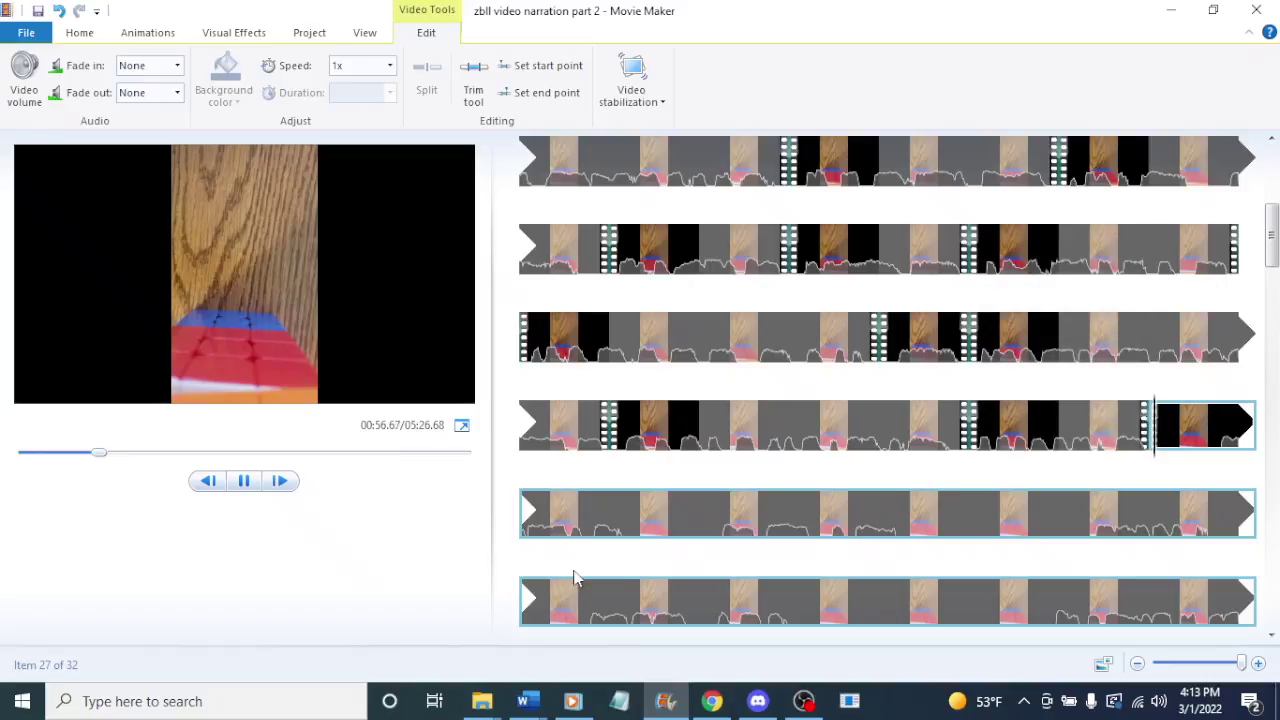
left_click(1168, 445)
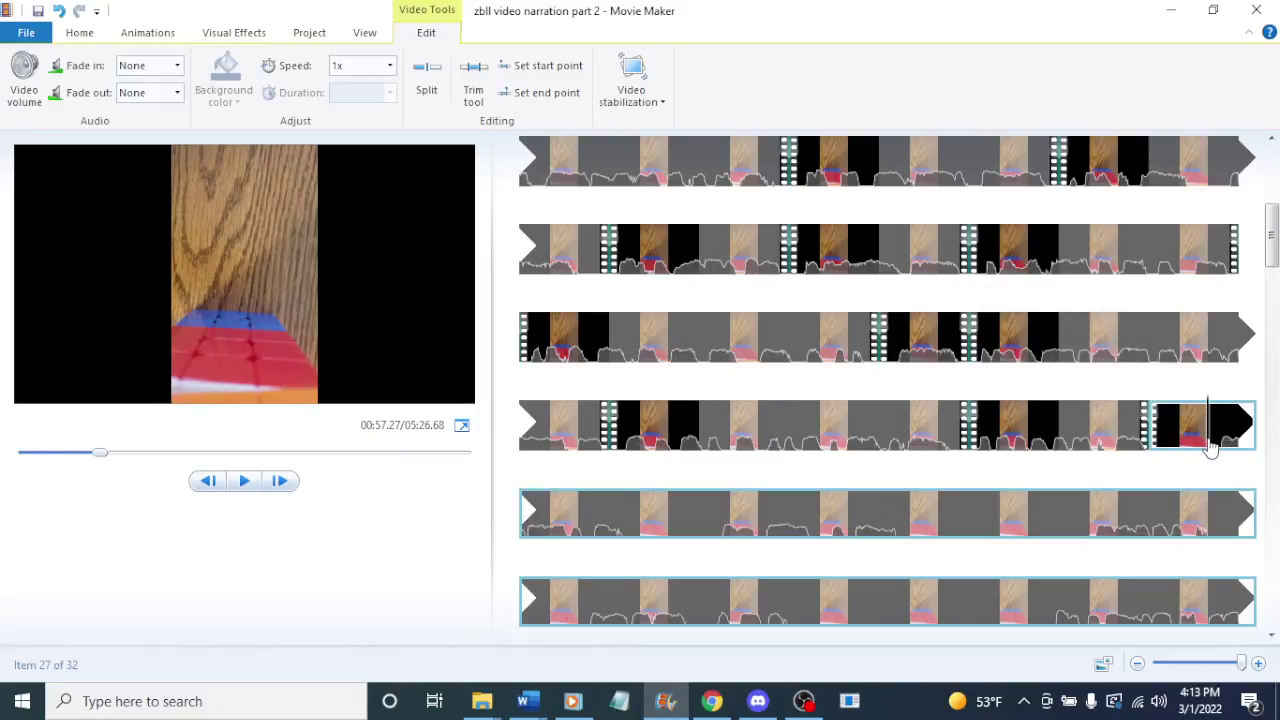
right_click(1210, 447)
left_click(1105, 580)
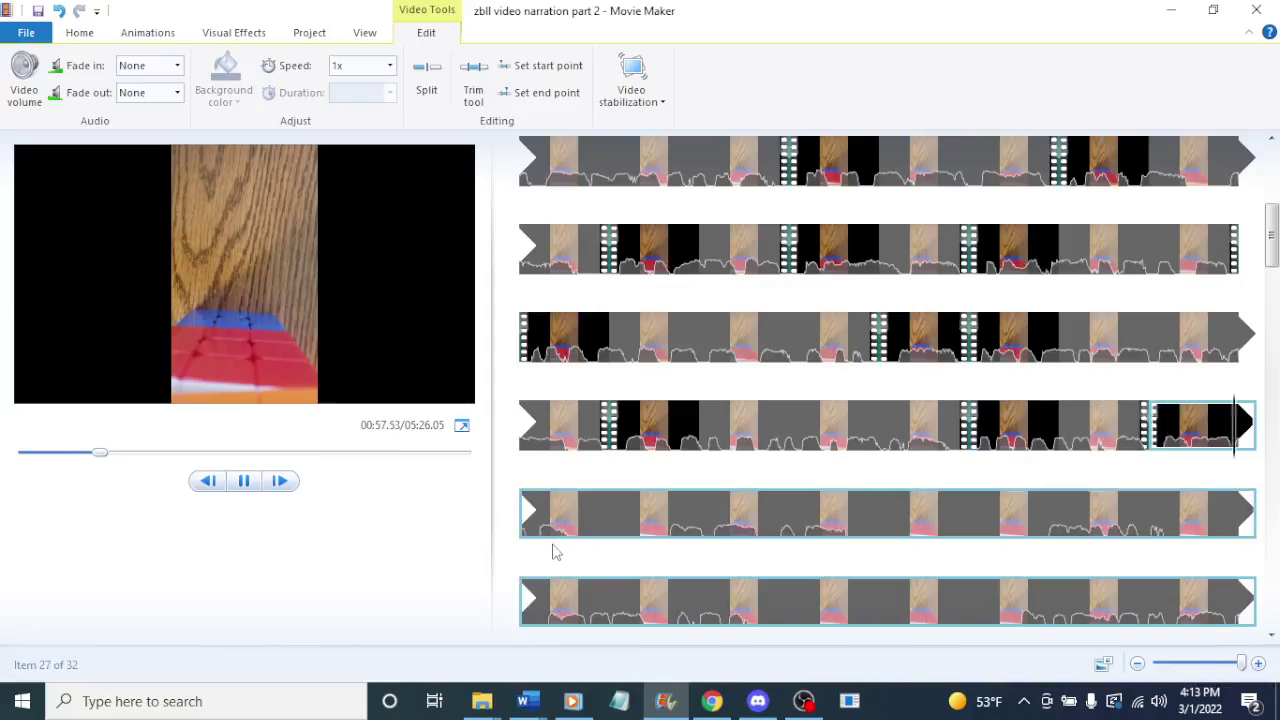
- Split the twenty-seventh clip at 00:58.30 and set the start point of the resulting twenty-eighth clip at 00:59.13
right_click(585, 544)
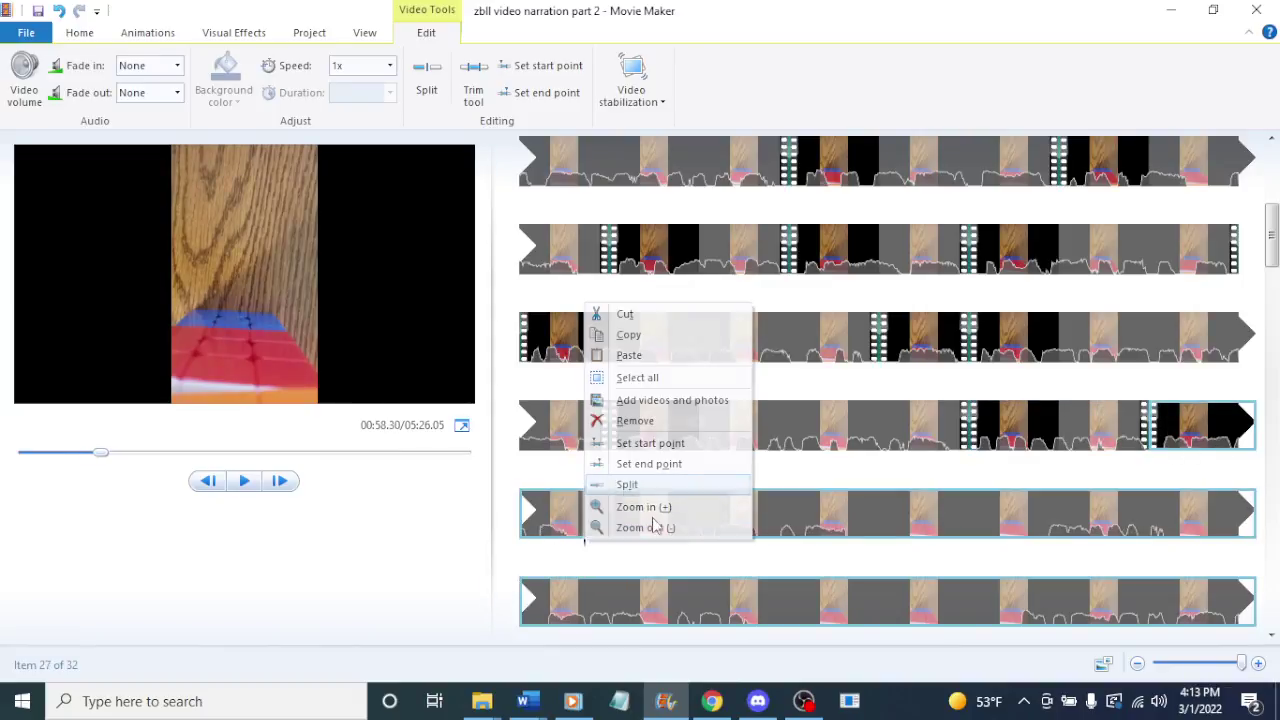
left_click(627, 484)
left_click_drag(611, 543, 690, 545)
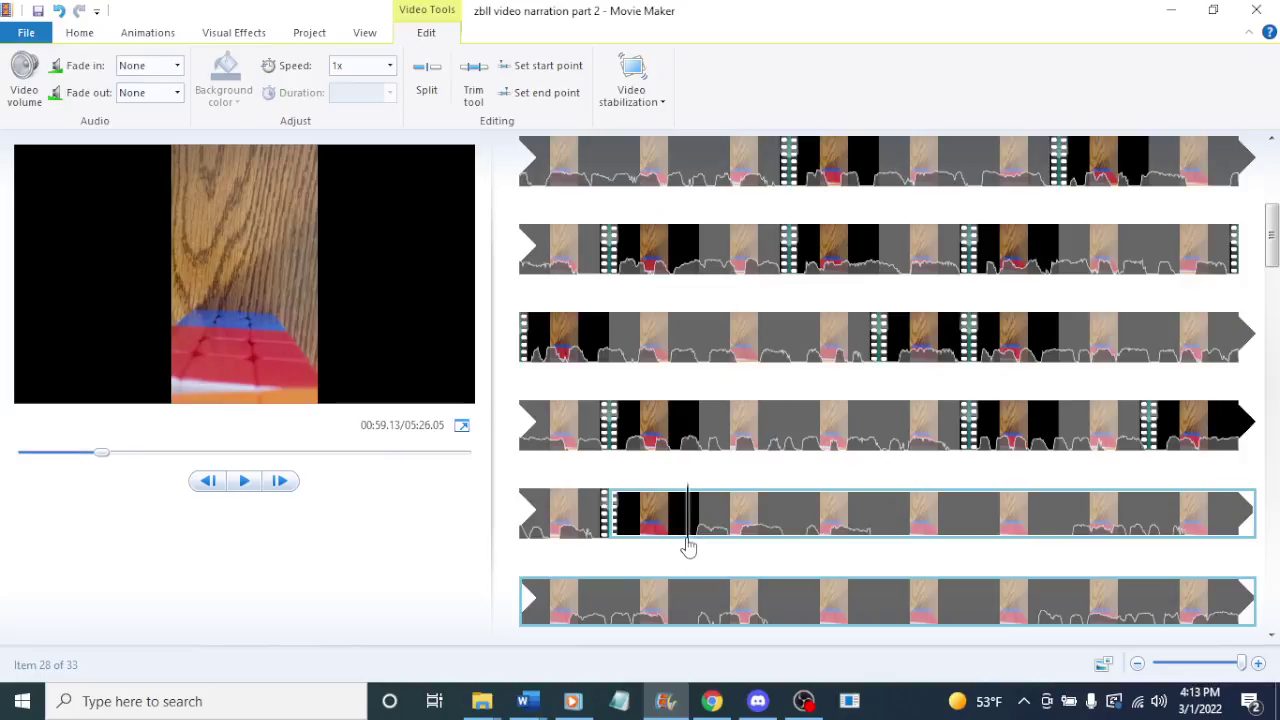
right_click(688, 546)
left_click(738, 440)
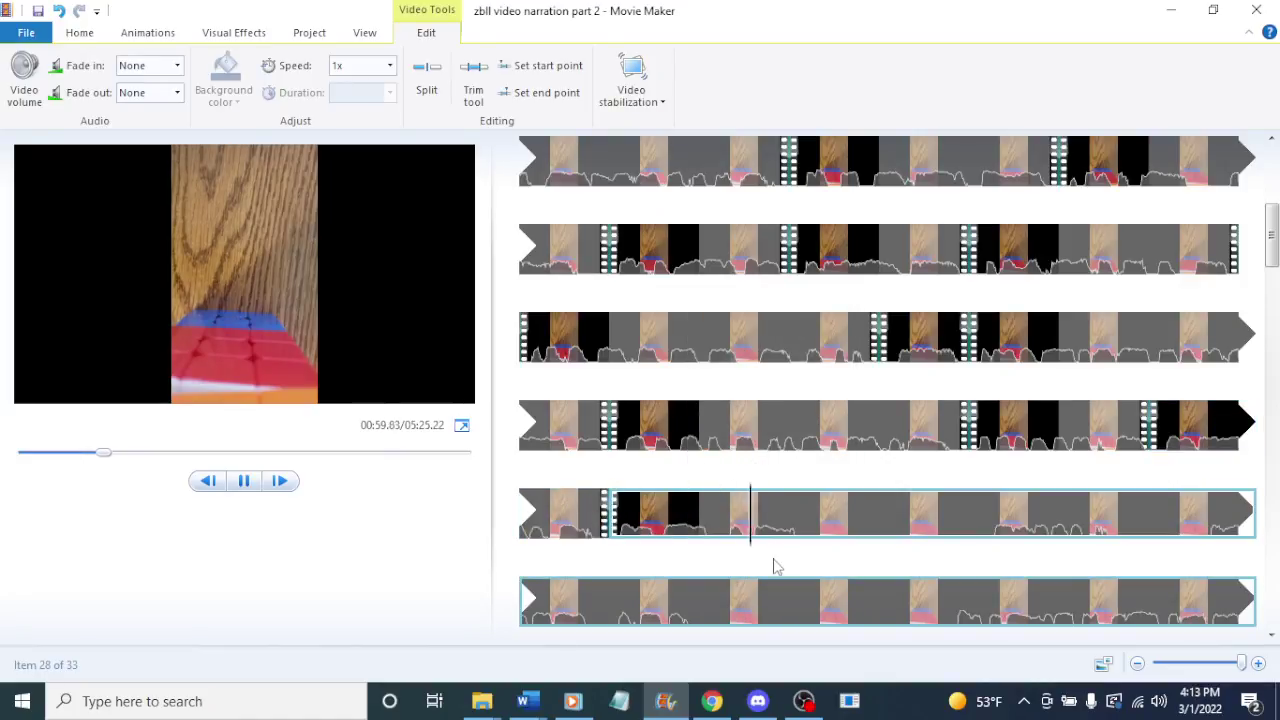
- Split the twenty-eighth clip at 01:00.63 and set the start point of the resulting twenty-ninth clip at 01:02.47
right_click(830, 548)
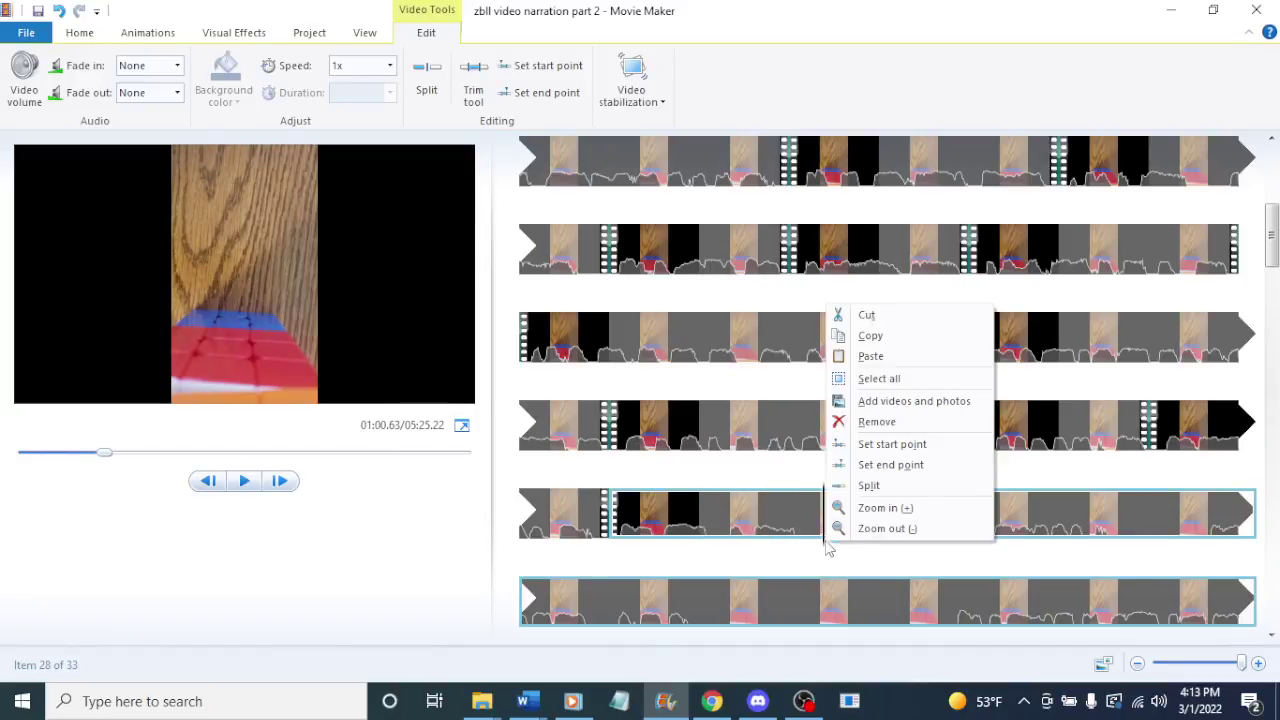
left_click(864, 486)
left_click(1049, 533)
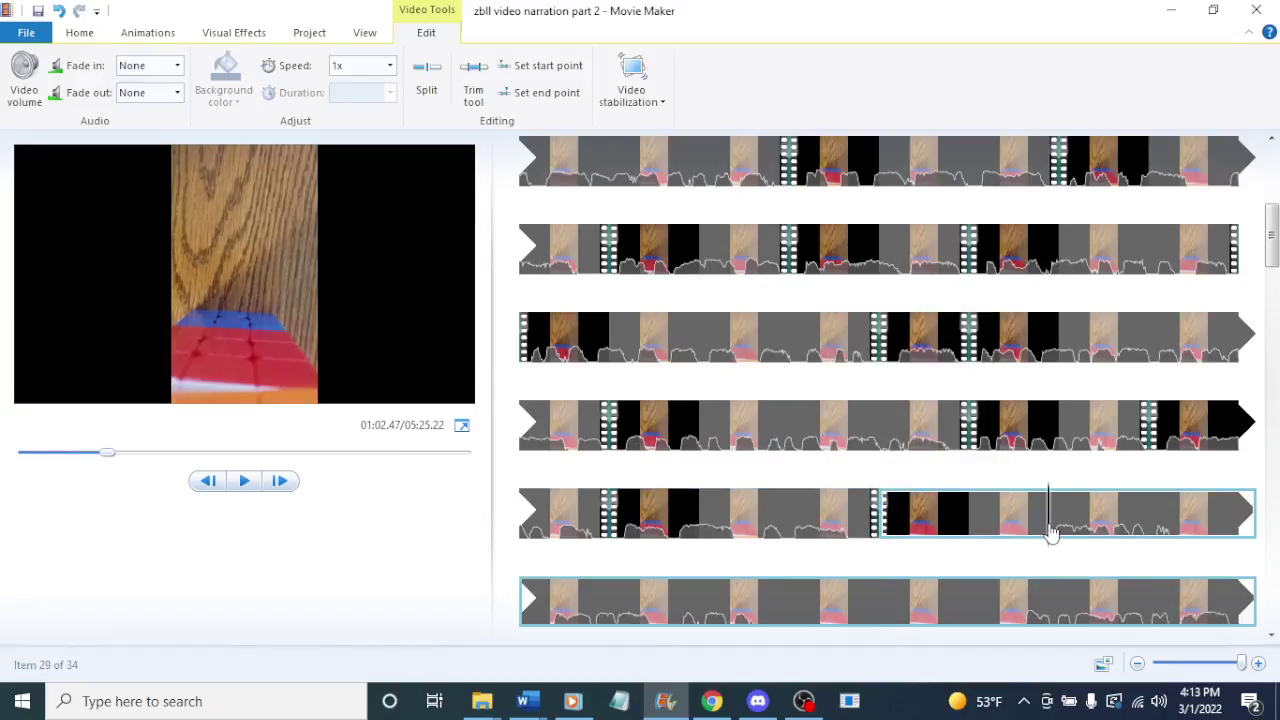
right_click(1049, 533)
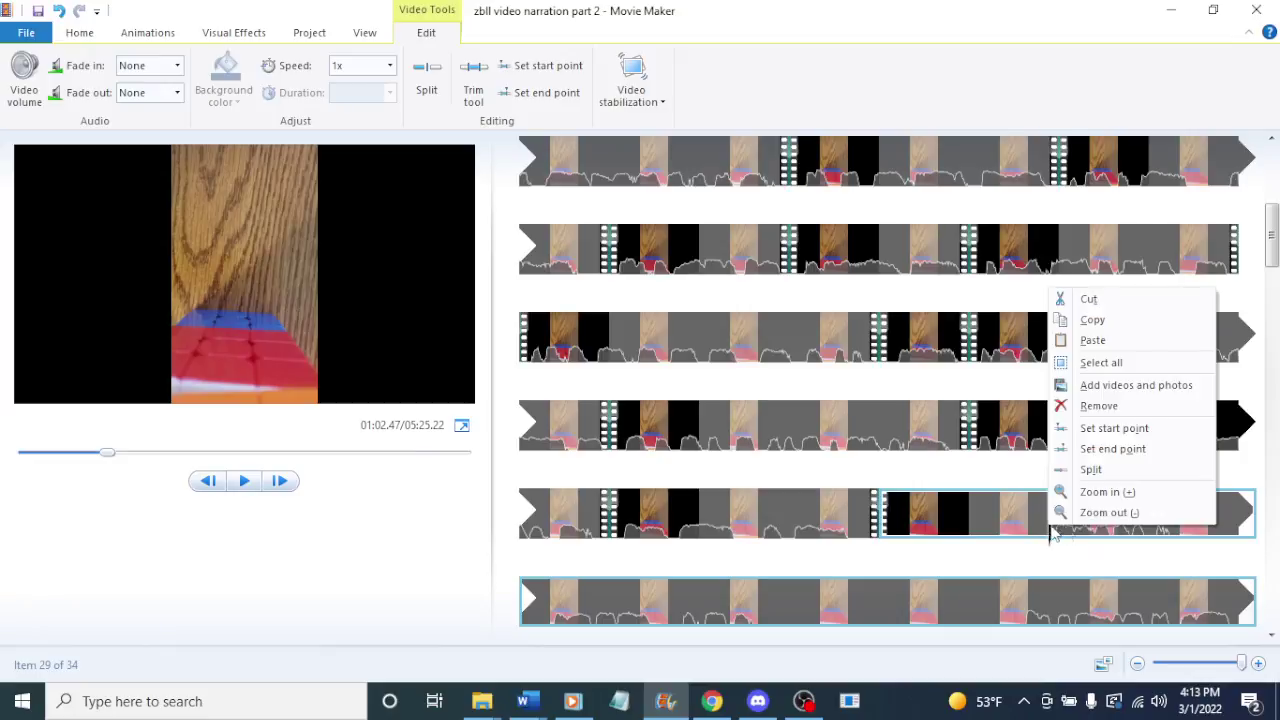
left_click(1090, 429)
key("space")
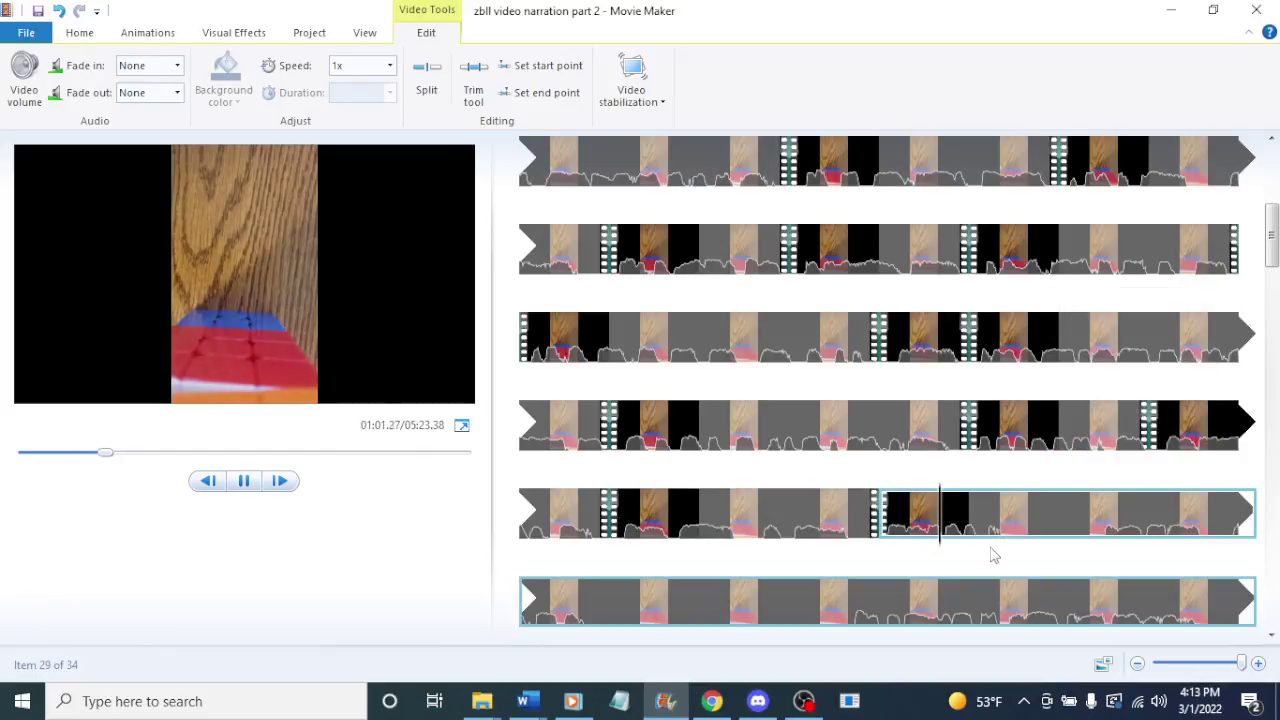
- Split the twenty-ninth clip at 01:02.13, trim the pause from the start of the resulting thirtieth clip, and replay the cut
right_click(1023, 540)
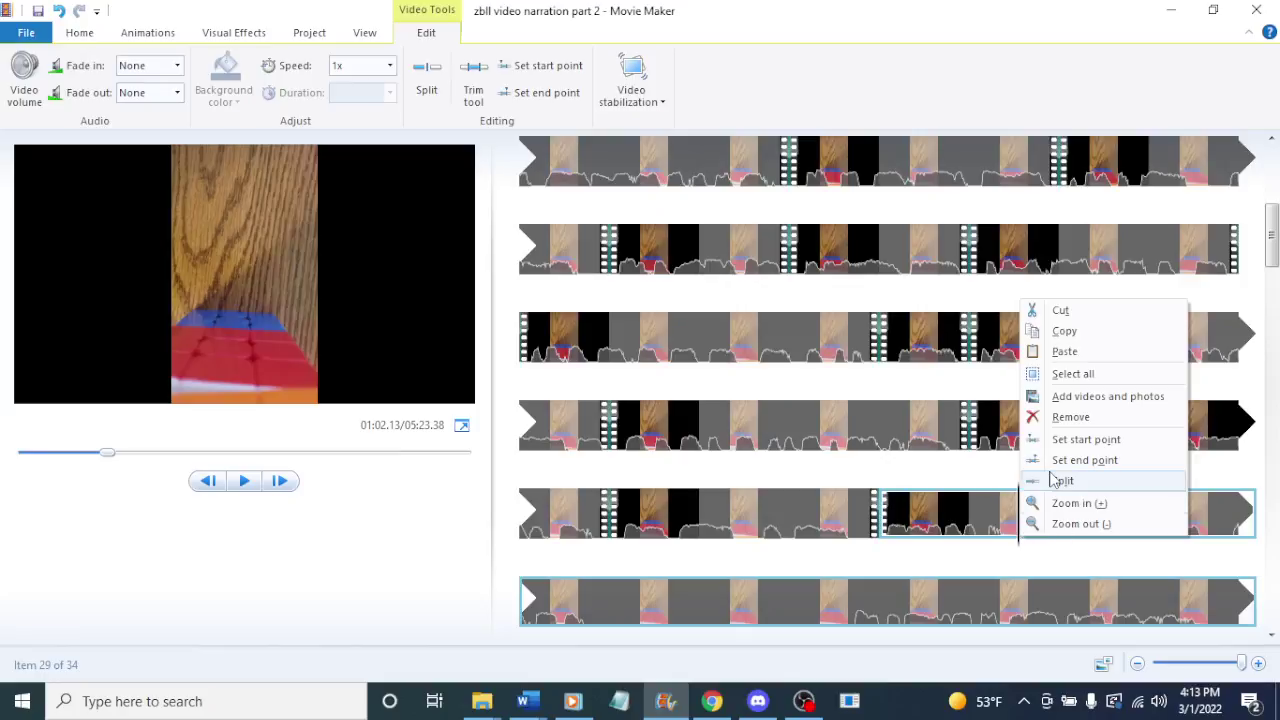
left_click(1060, 480)
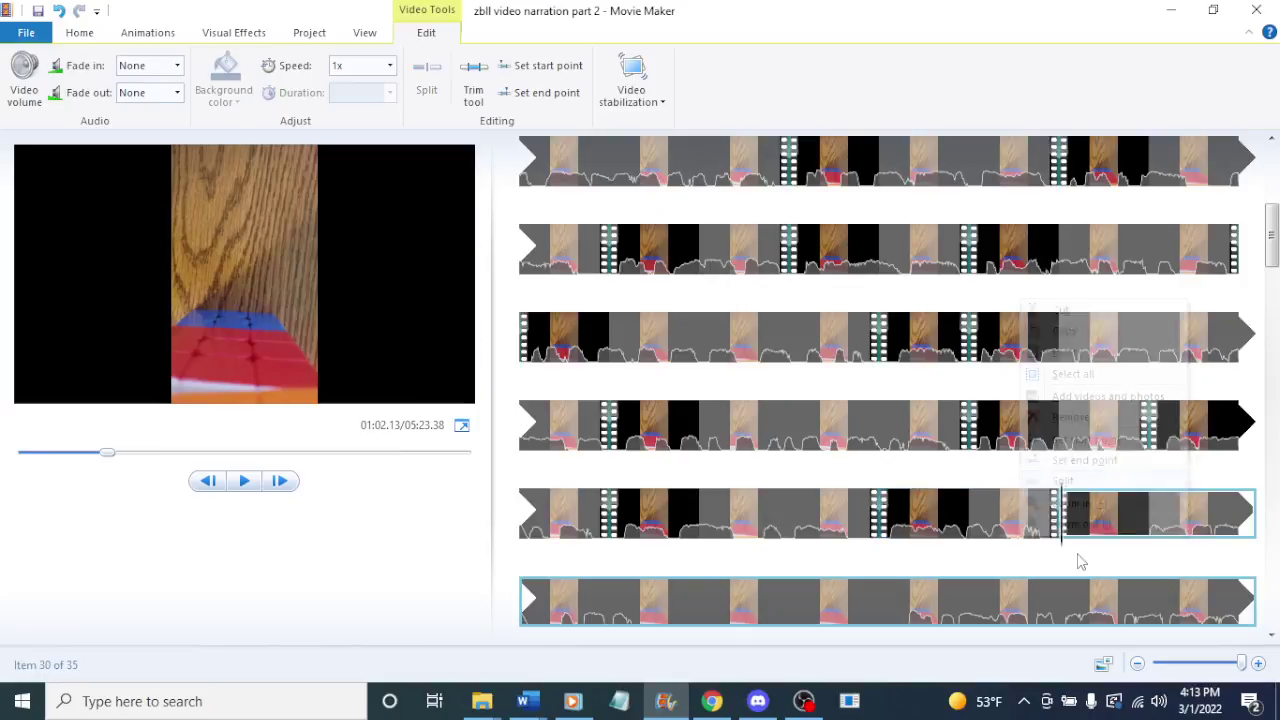
right_click(1143, 542)
left_click(1051, 437)
key("space")
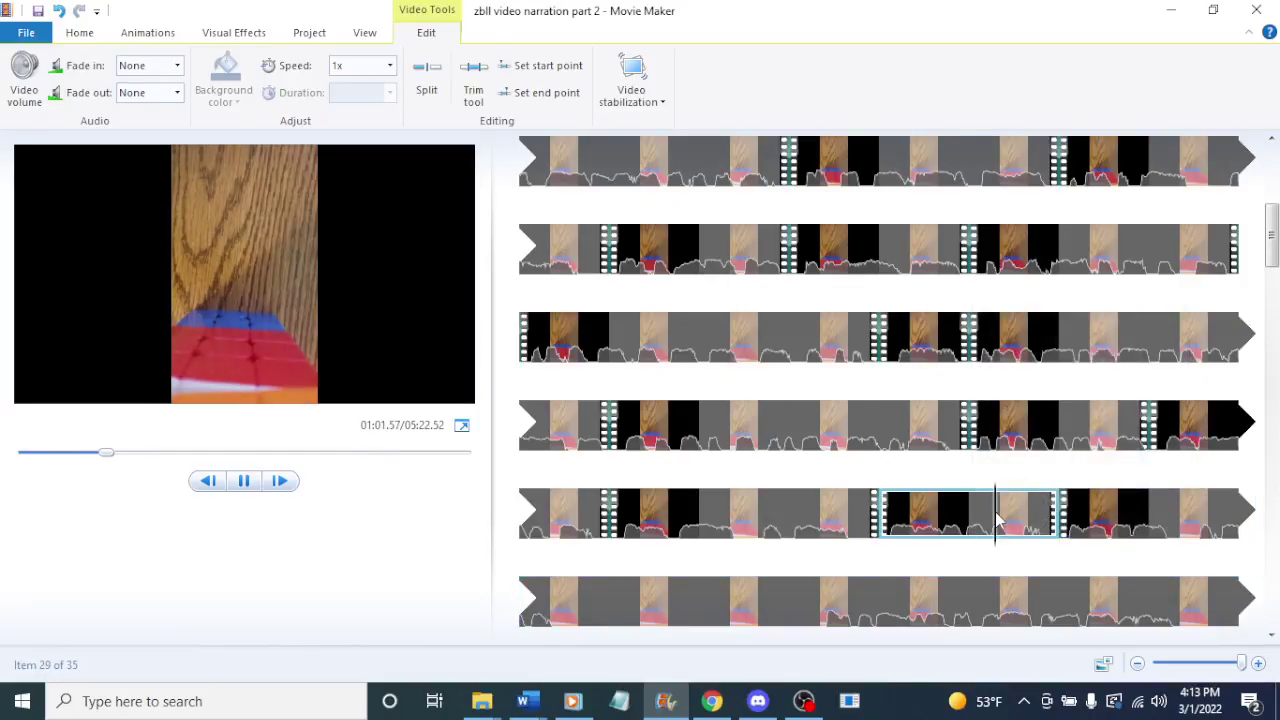
- Split the thirtieth clip at 01:04.63 and set the start point of the resulting thirty-first clip at 01:07.27
scroll(997, 515, "down", 1)
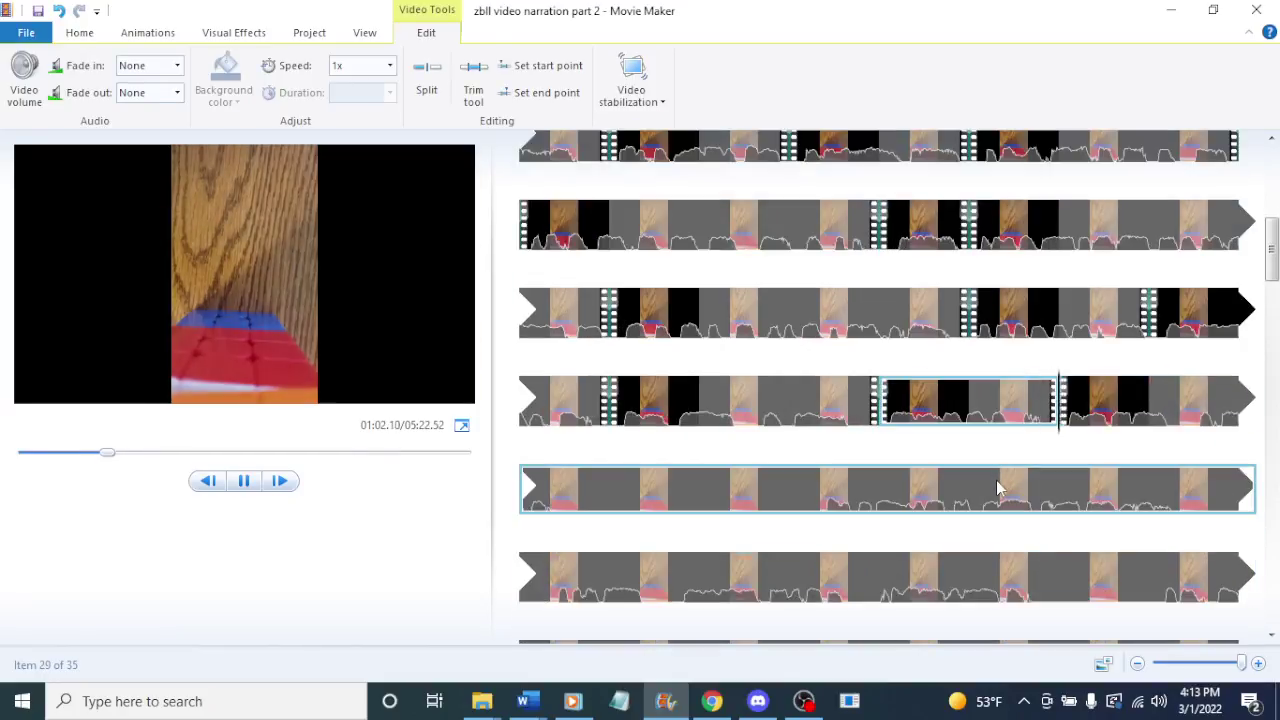
right_click(576, 521)
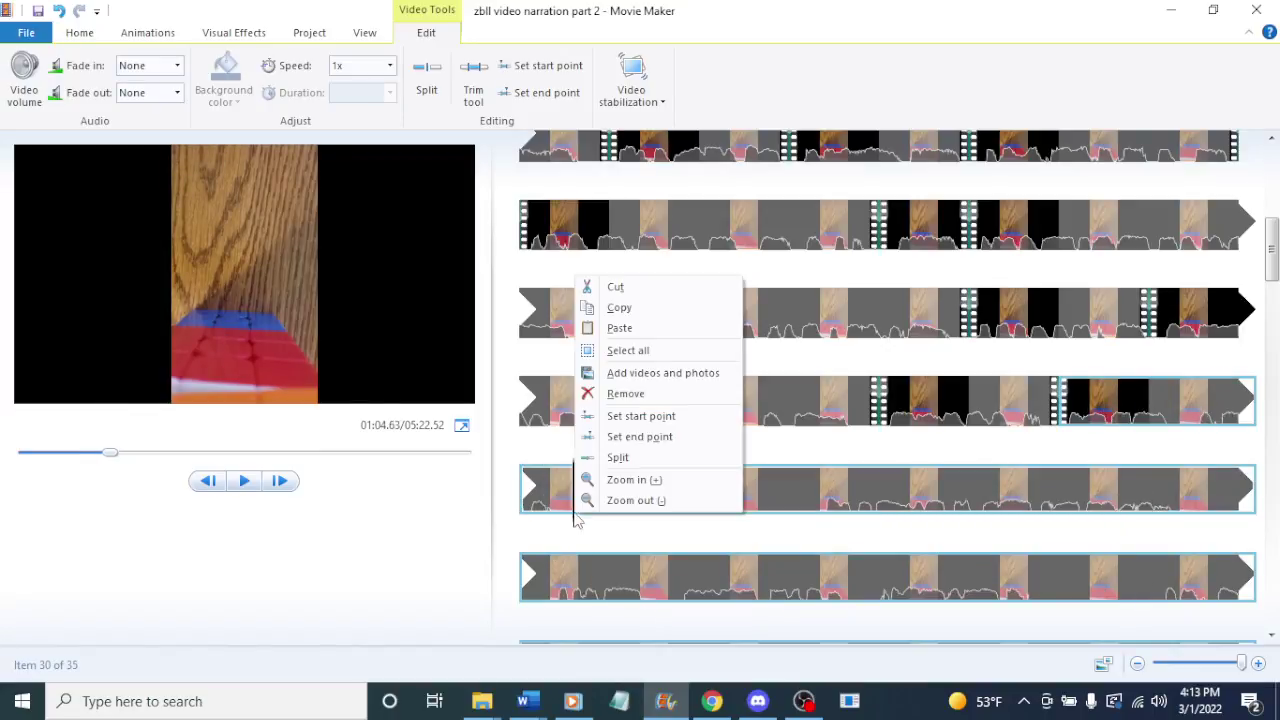
left_click(616, 457)
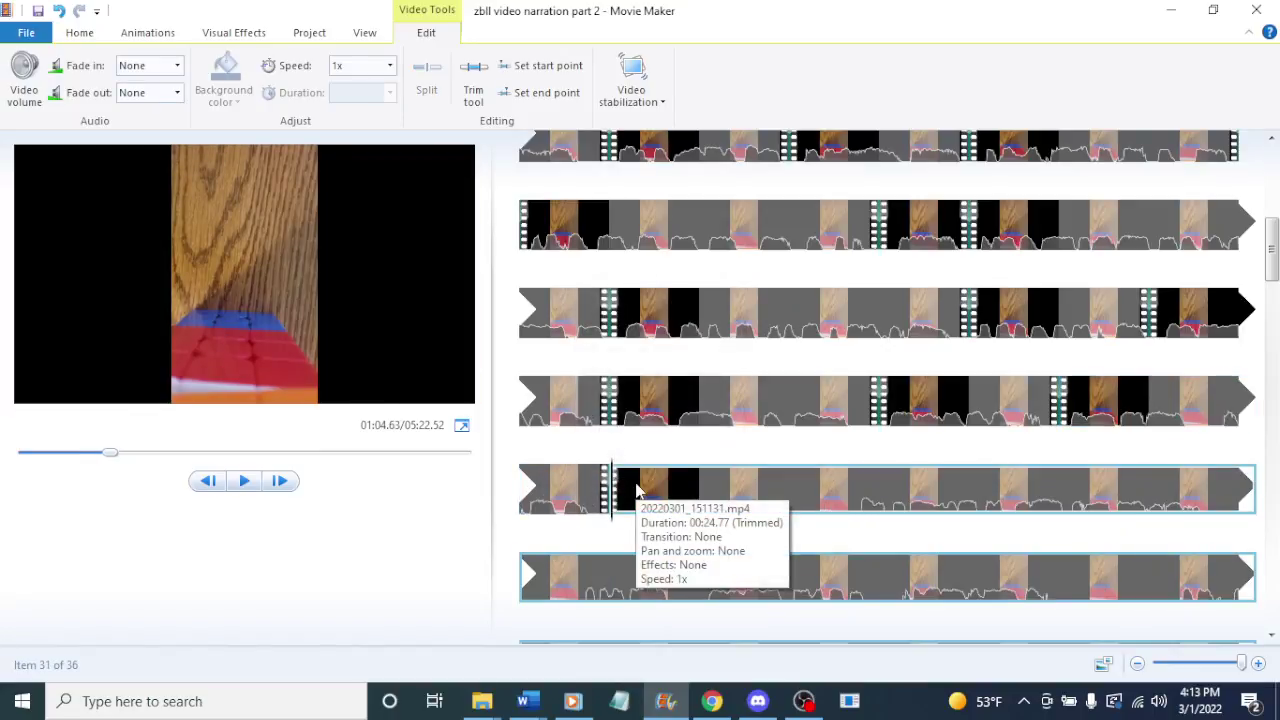
left_click(754, 500)
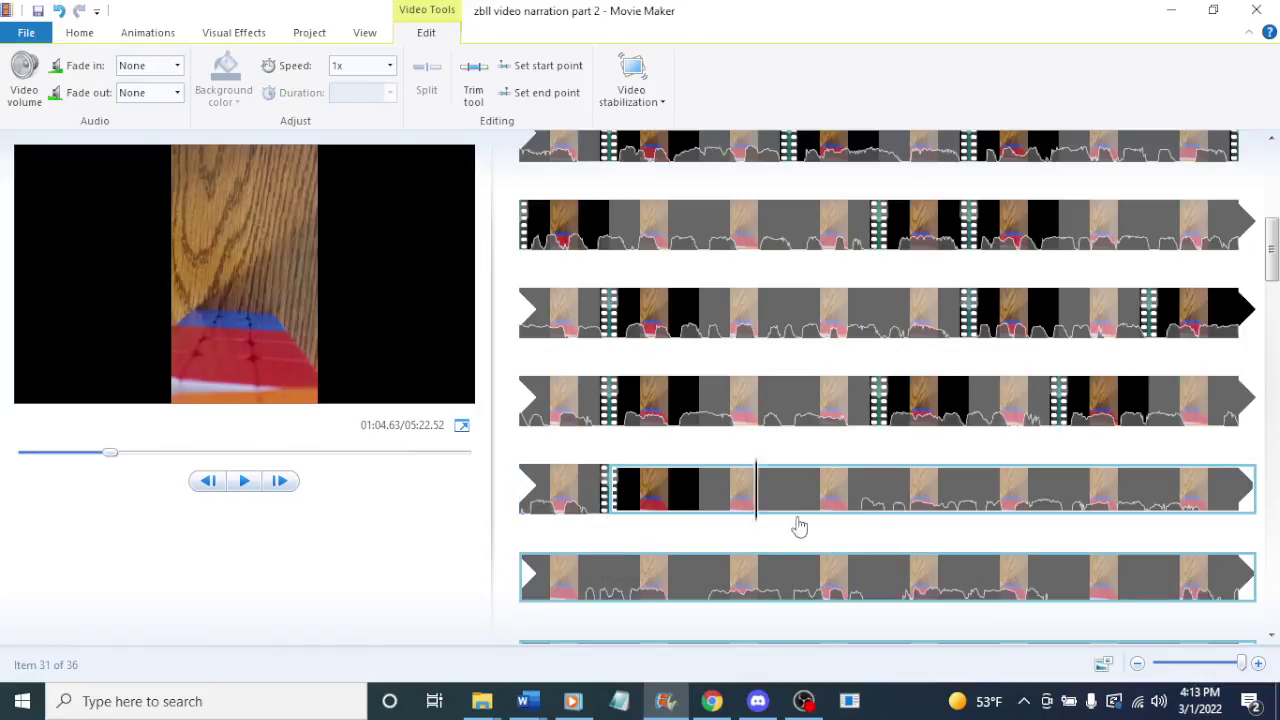
left_click(851, 518)
right_click(851, 521)
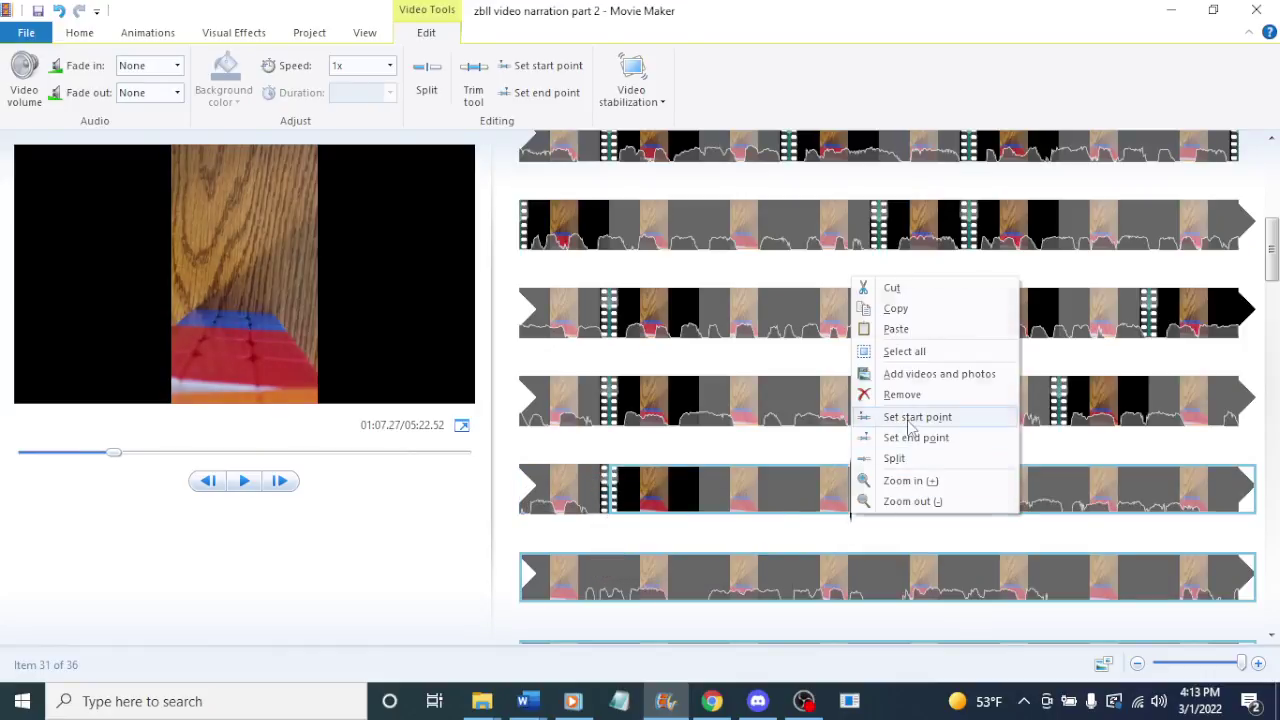
left_click(895, 415)
key("space")
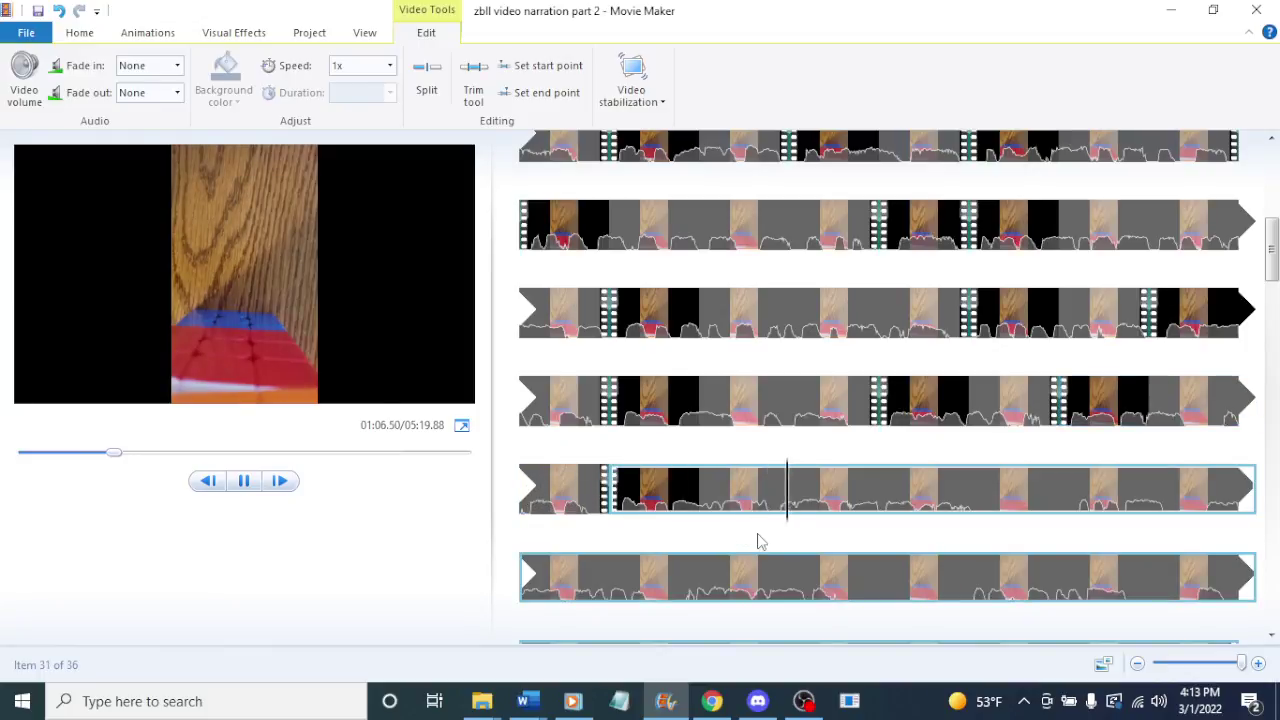
- Split the thirty-first clip at 01:08.63 and set the start point of the resulting thirty-second clip at 01:09.50
right_click(986, 528)
left_click(1003, 457)
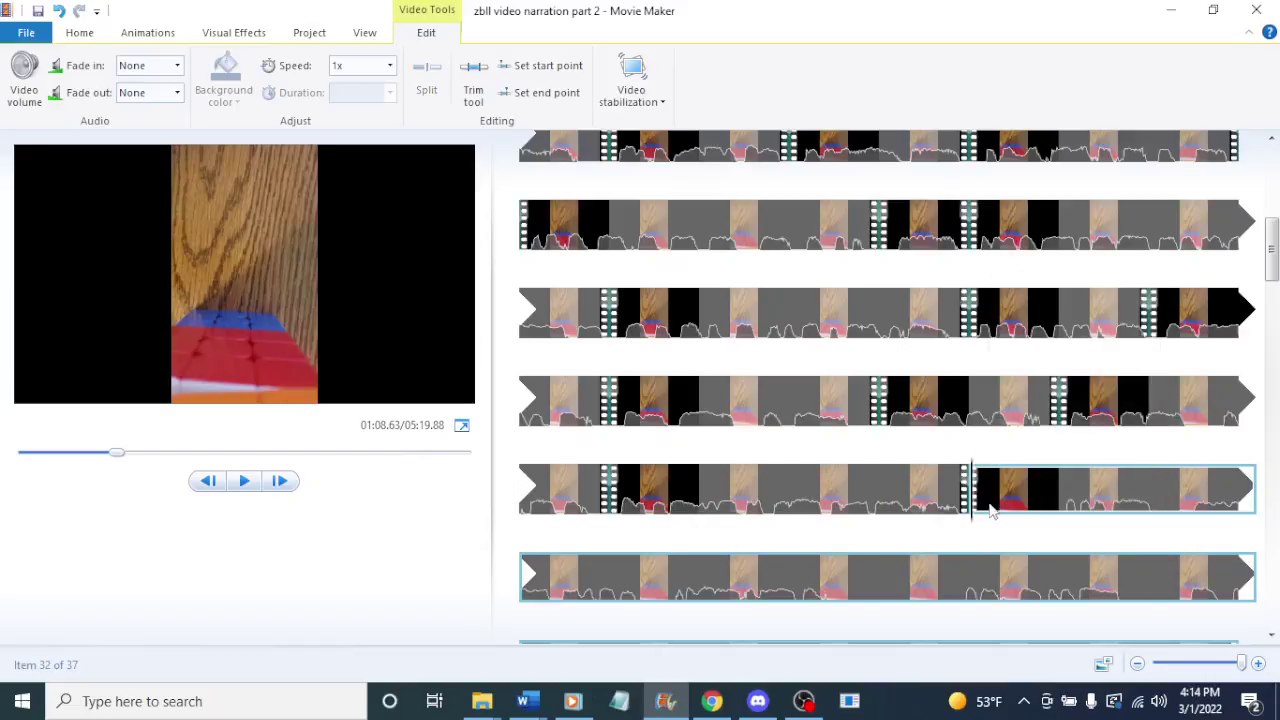
left_click(1053, 515)
right_click(1055, 517)
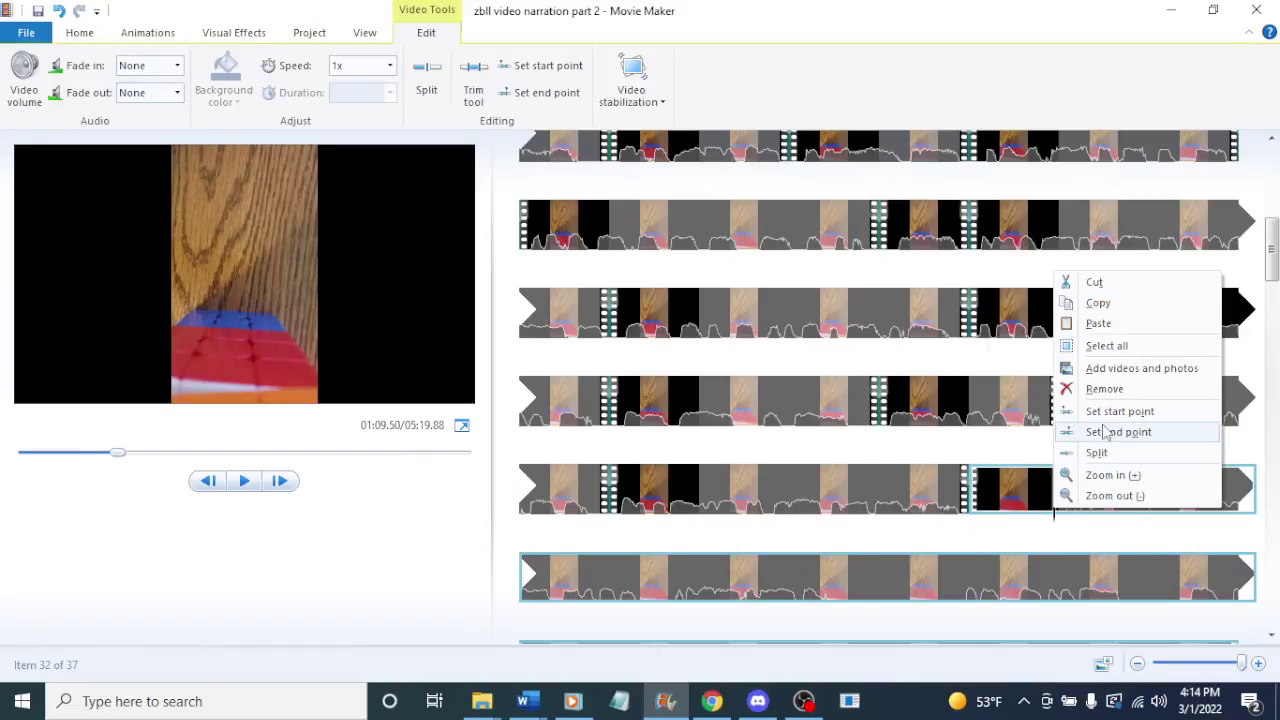
left_click(1090, 410)
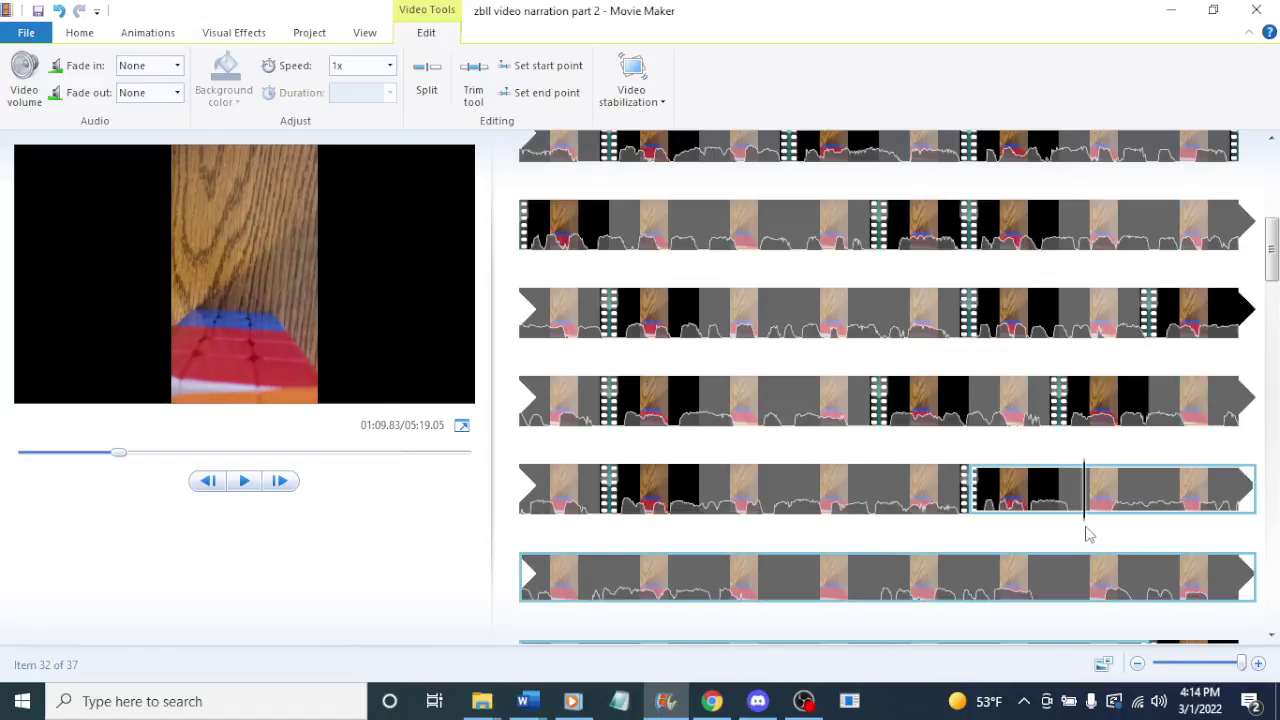
- Split the thirty-second clip at 01:09.83 and set the start point of the resulting thirty-third clip at 01:10.03
right_click(1087, 520)
left_click(1110, 452)
key("space")
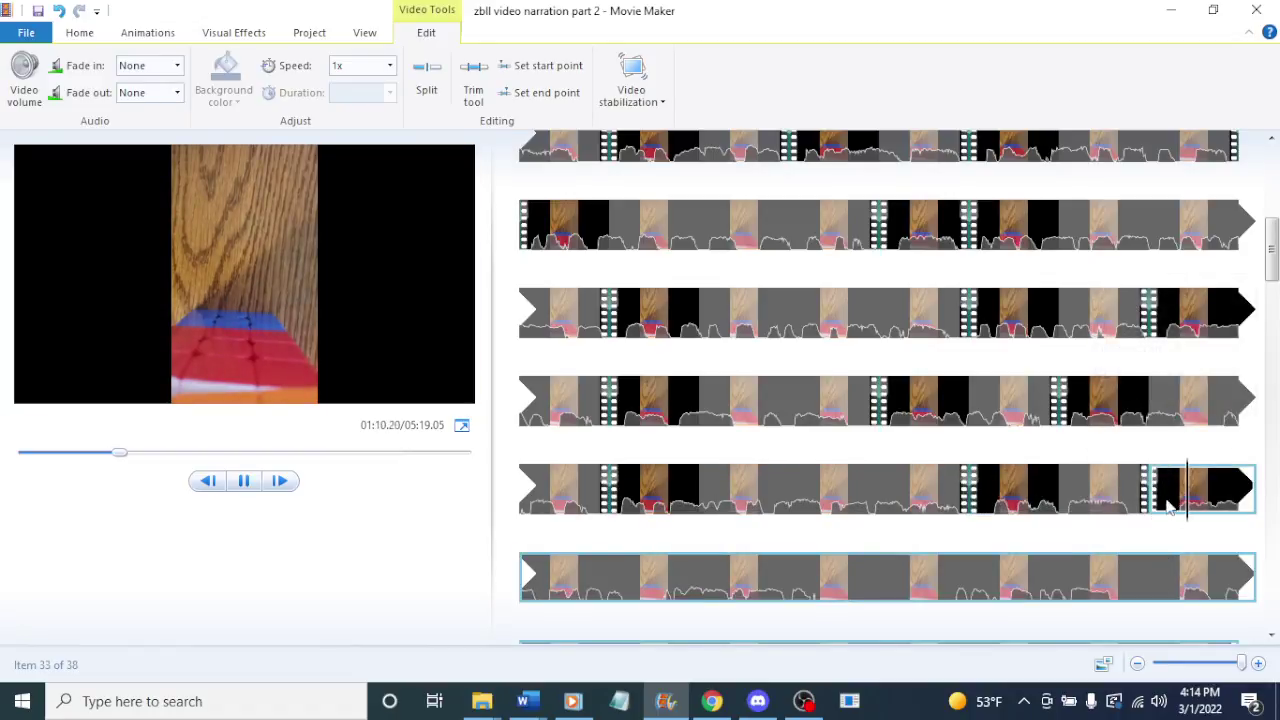
right_click(1171, 512)
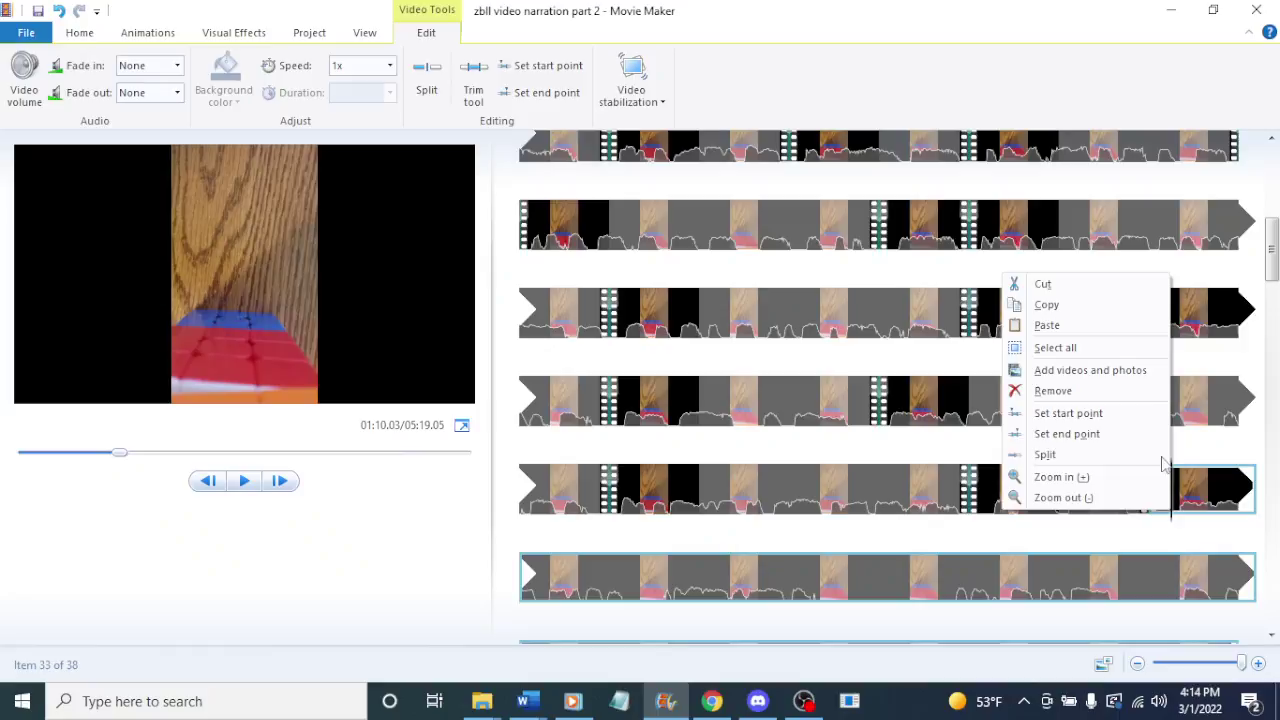
left_click(1090, 413)
key("space")
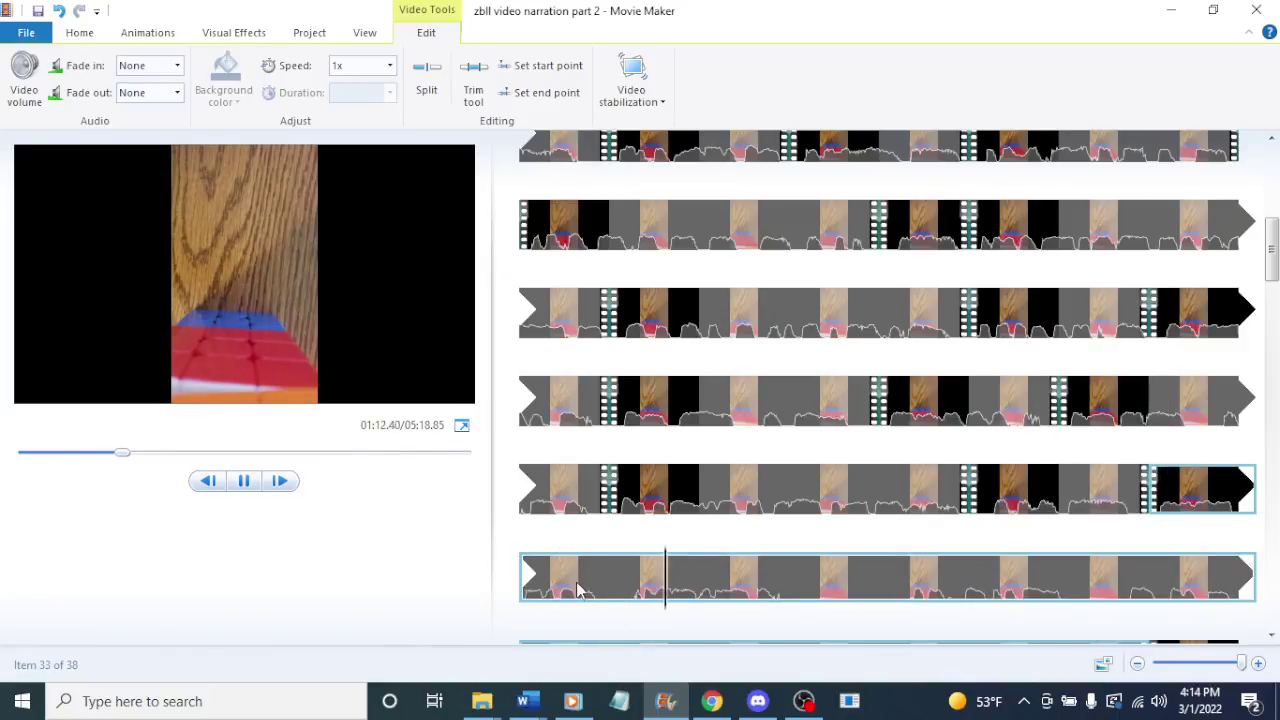
- Split the thirty-third clip at 01:11.73, set the start point of the resulting thirty-fourth clip at 01:12.00, and replay the cut
right_click(608, 614)
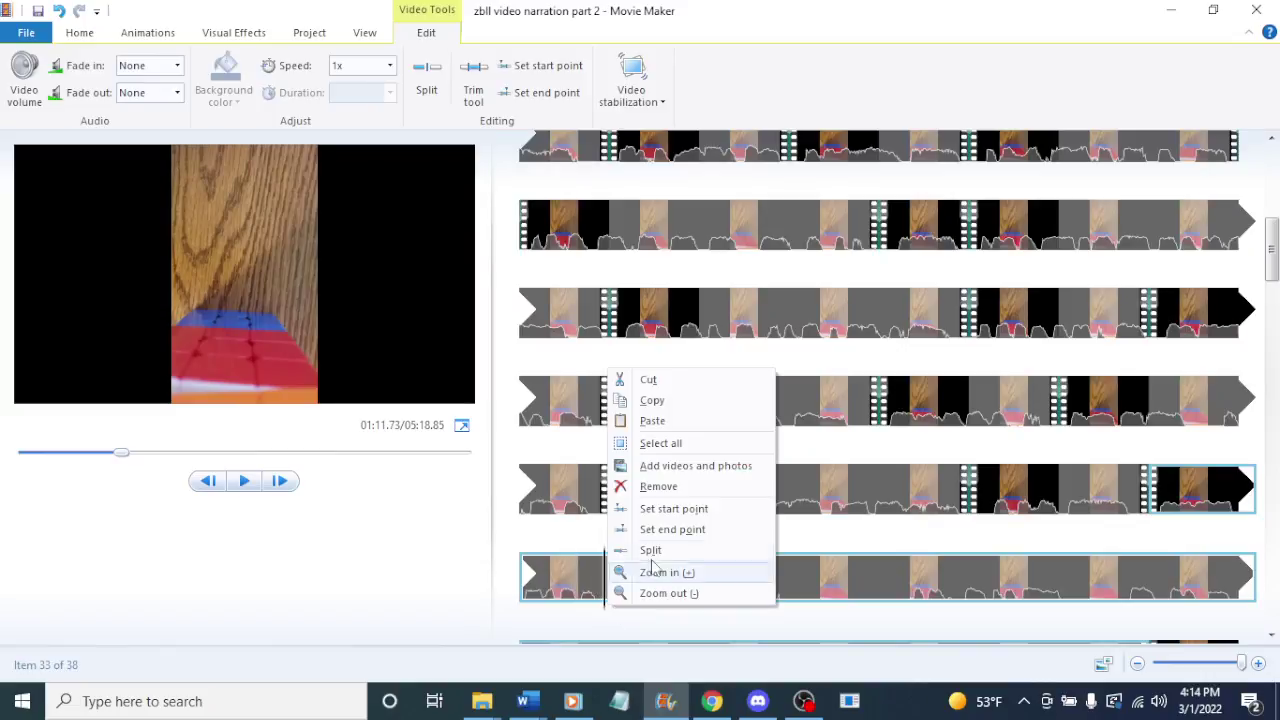
left_click(640, 549)
key("space")
key("space")
right_click(642, 610)
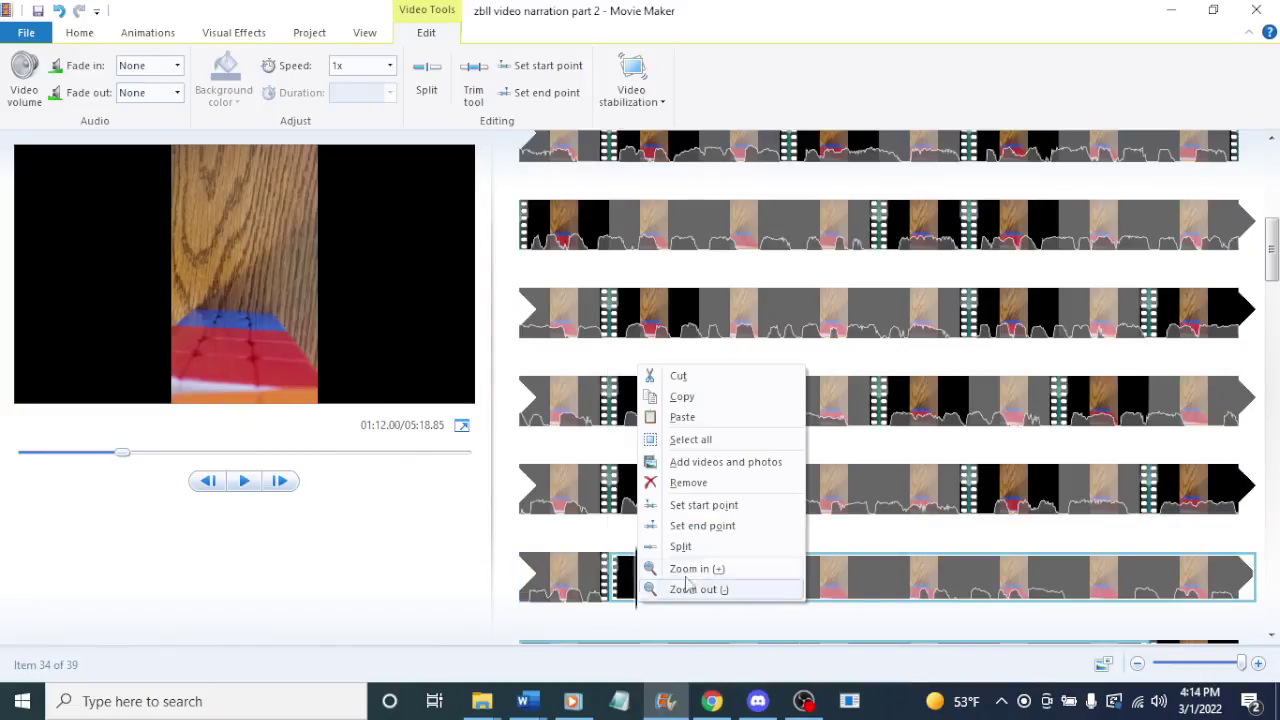
left_click(693, 504)
left_click(546, 578)
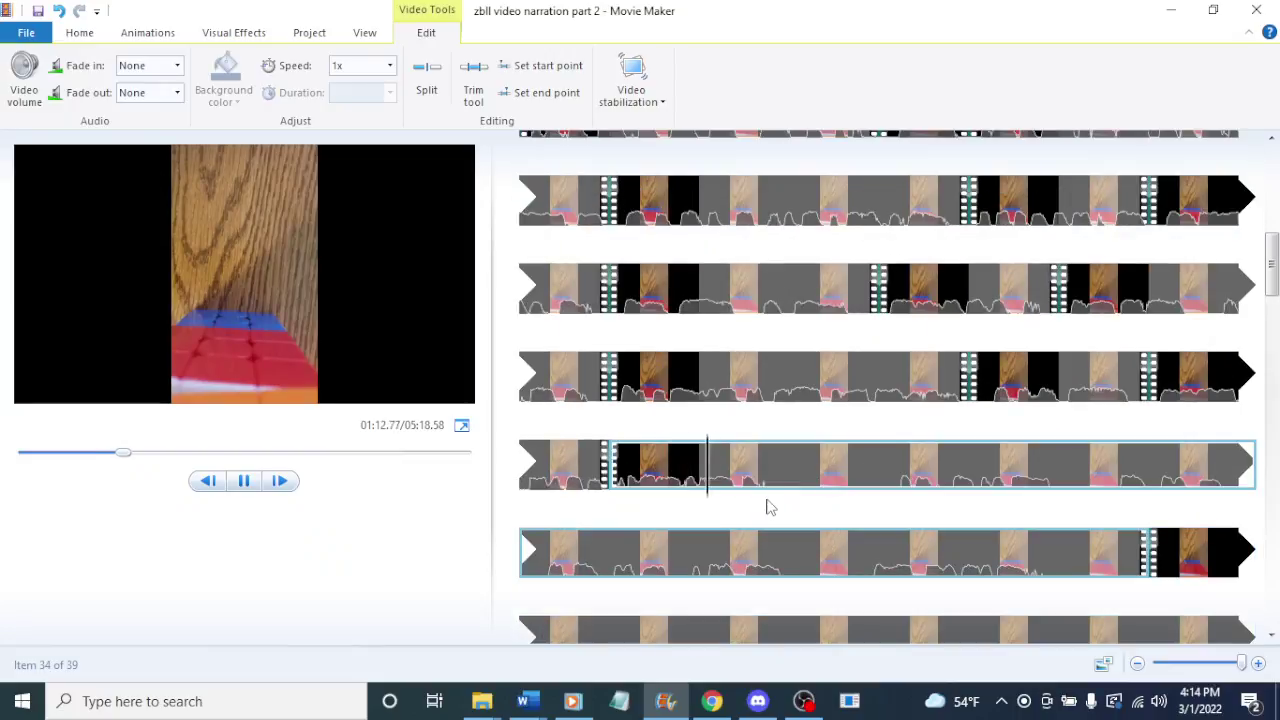
- Split the thirty-fourth clip at 01:13.57
right_click(788, 496)
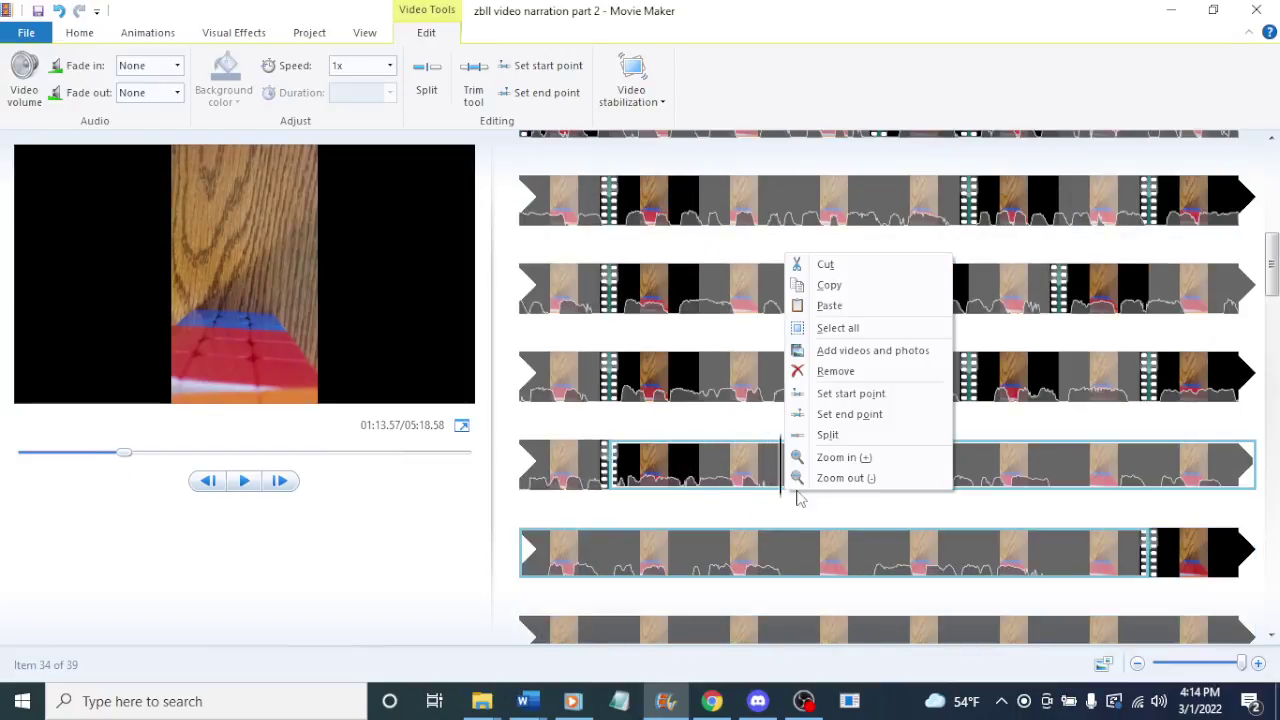
- Split the narration clip at 01:13.57 and set the new clip's start point at 01:14.80
left_click(823, 434)
left_click(909, 486)
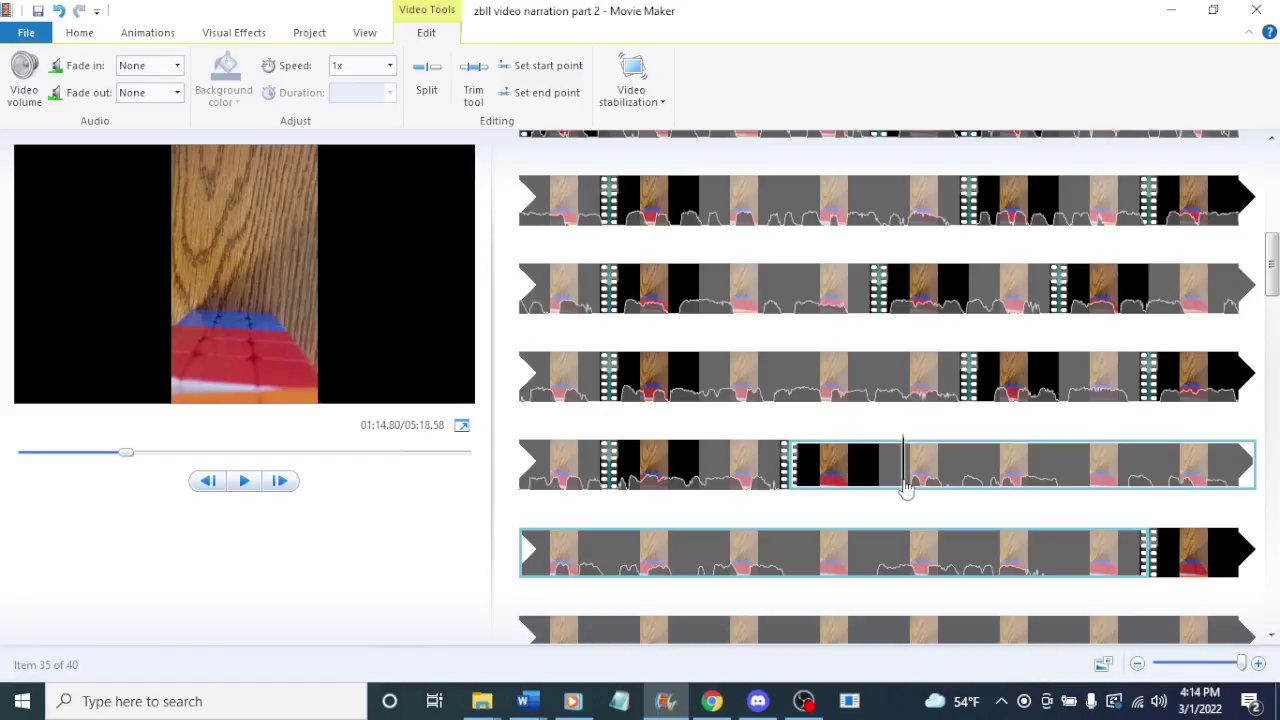
right_click(901, 487)
left_click(1052, 382)
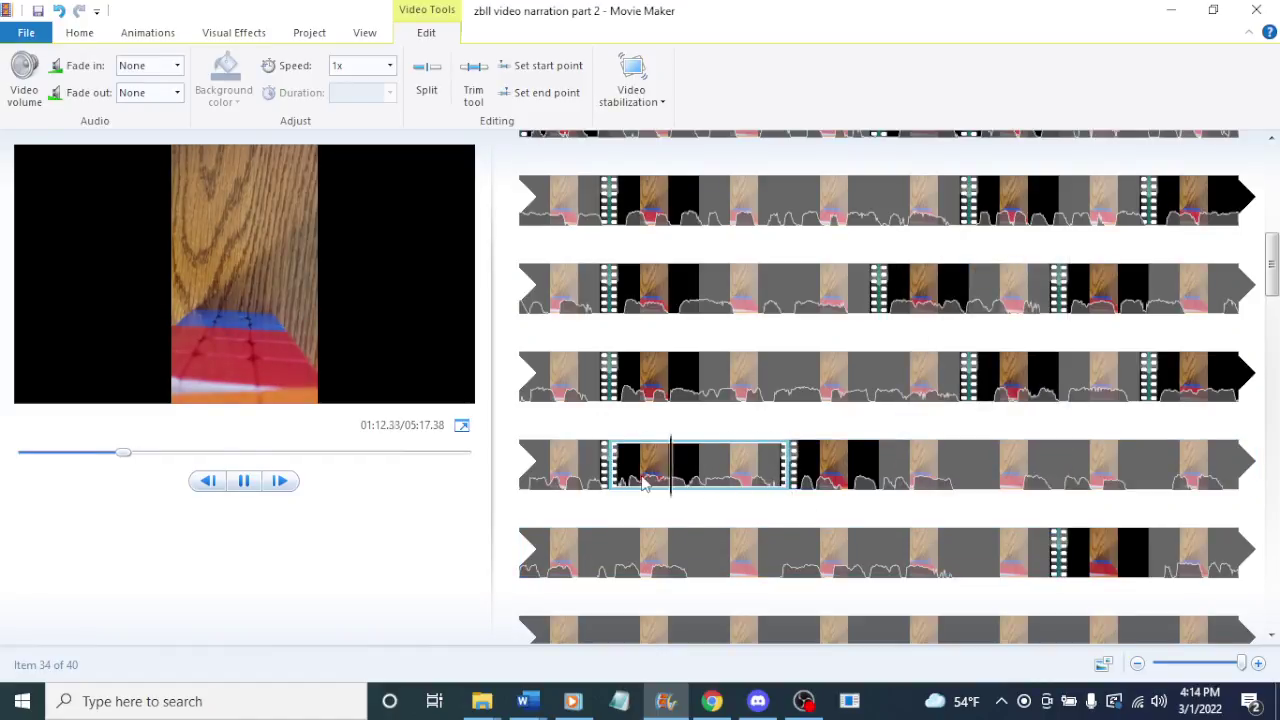
- Split the narration at about 01:15.43 and set the following clip's start point at 01:15.93
left_click(550, 470)
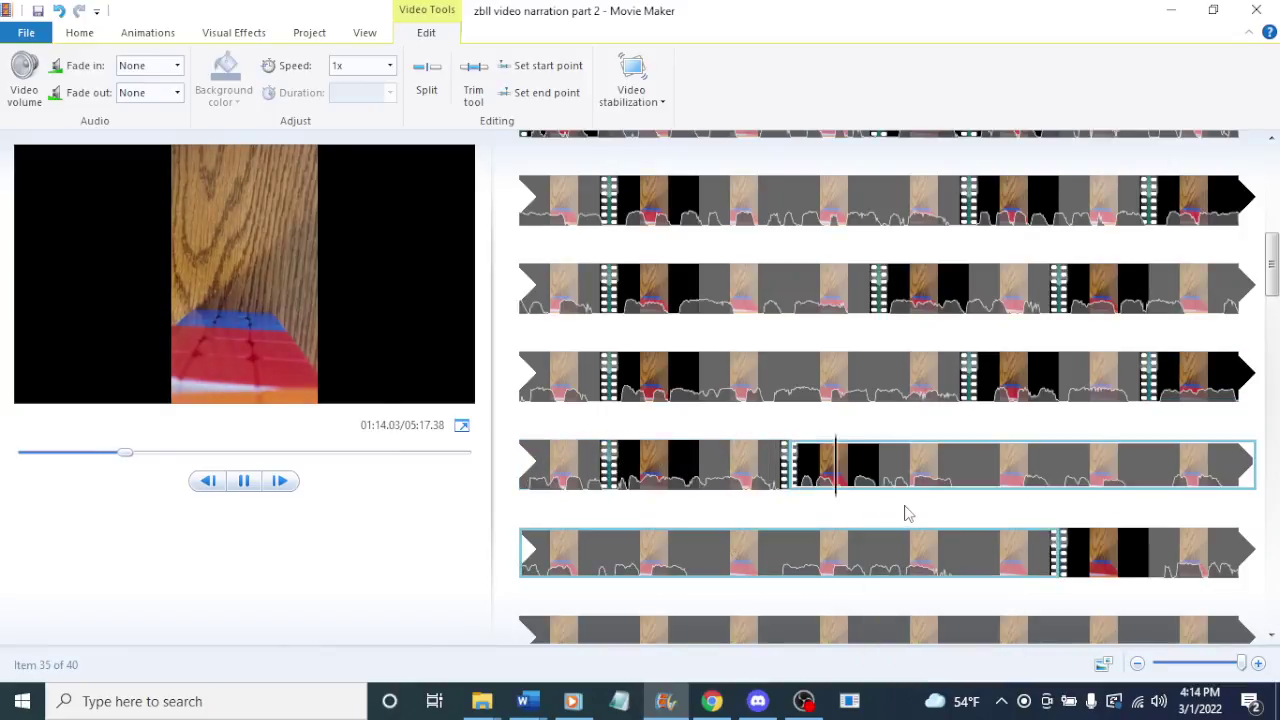
right_click(966, 495)
left_click(1050, 450)
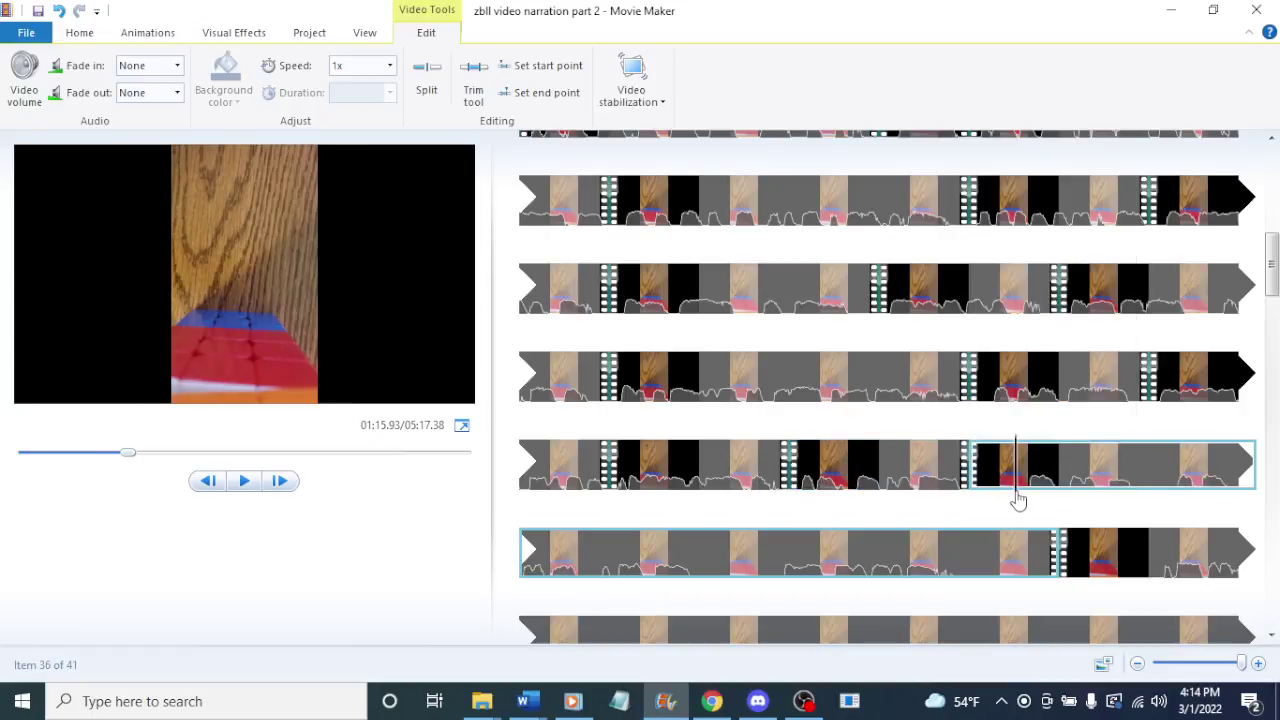
right_click(1019, 495)
left_click(1100, 389)
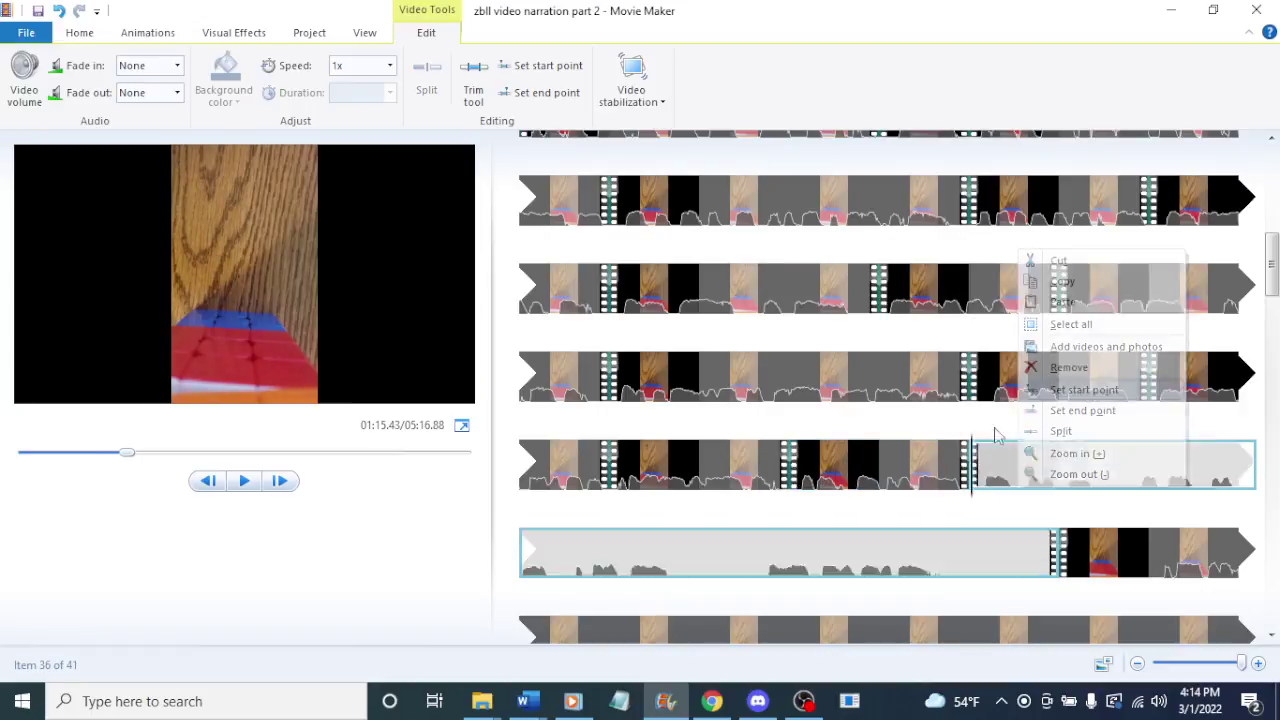
- Split the clip at 01:16.77 and set the start point of the second part at 01:17.13
right_click(1102, 500)
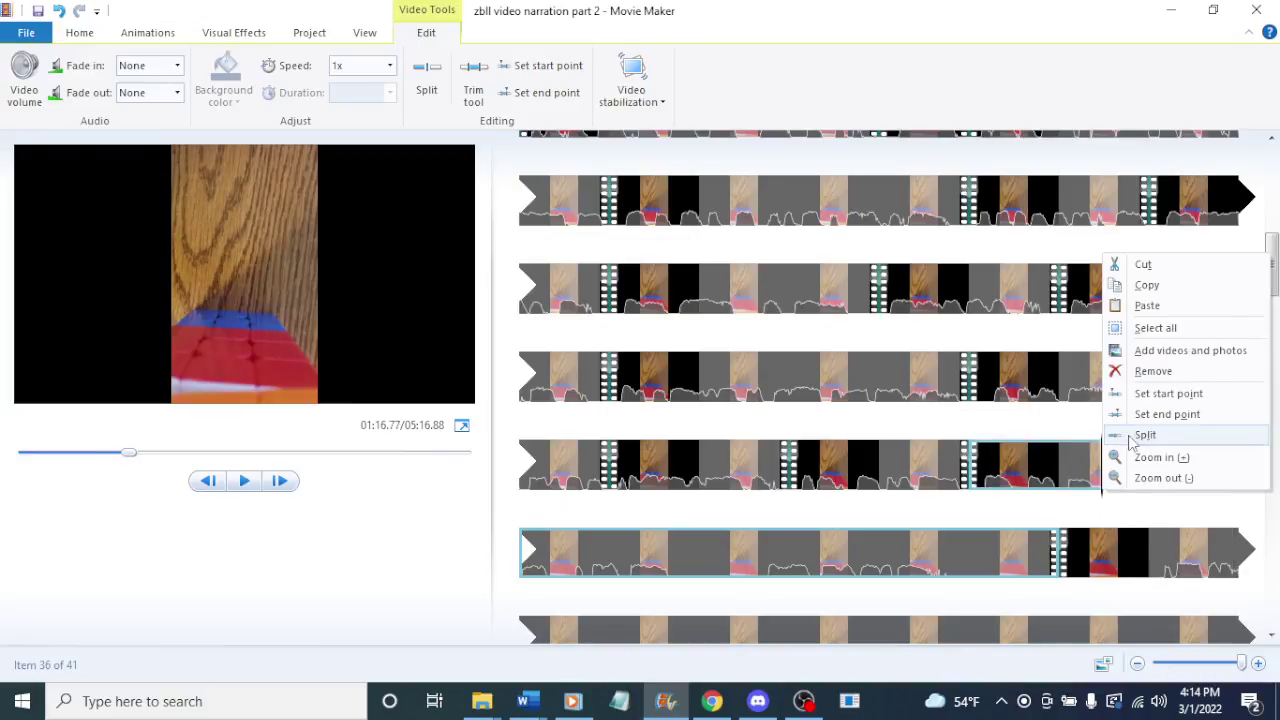
left_click(1140, 434)
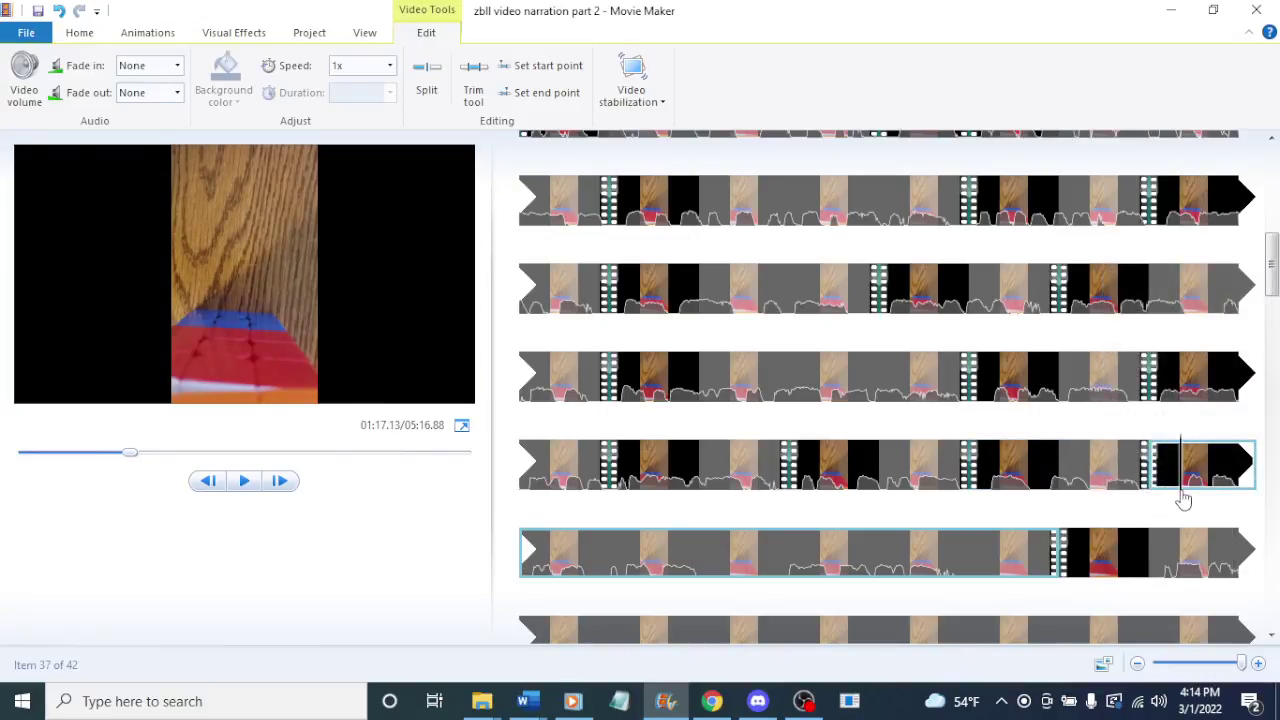
right_click(1184, 500)
left_click(1094, 392)
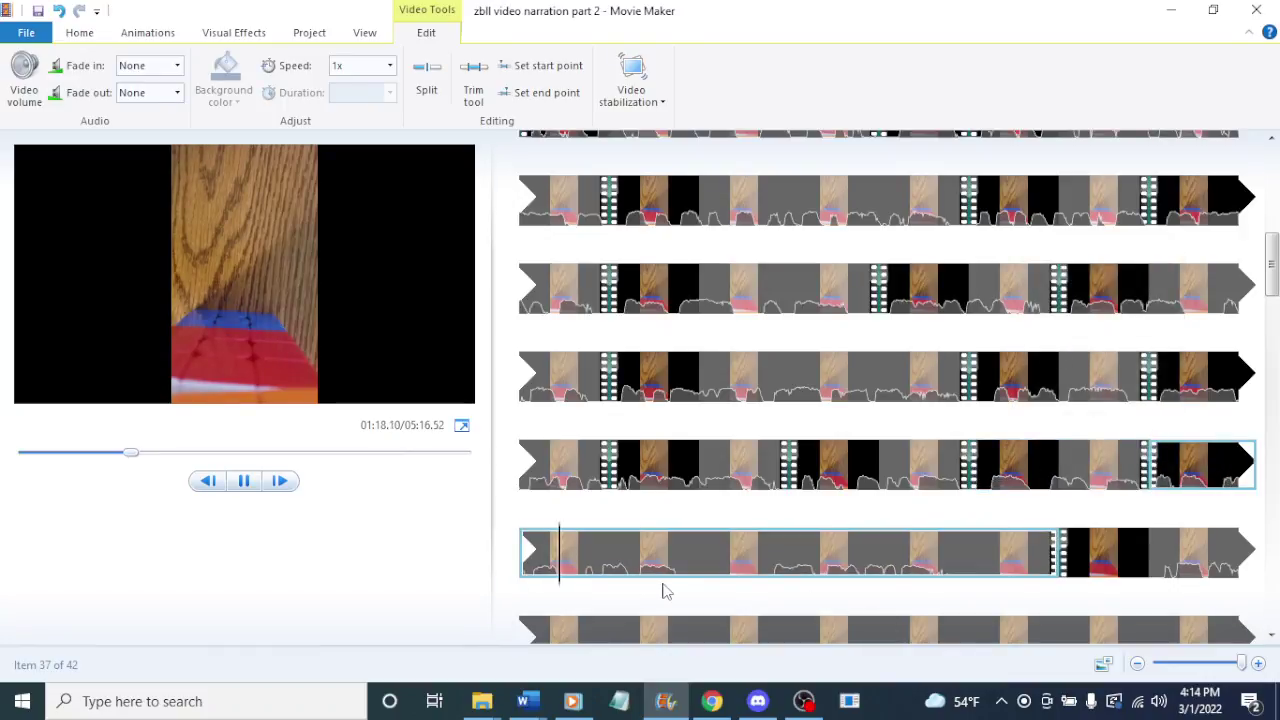
- Split the clip at 01:19.53 and set the following clip's start point at 01:20.23
left_click(697, 598)
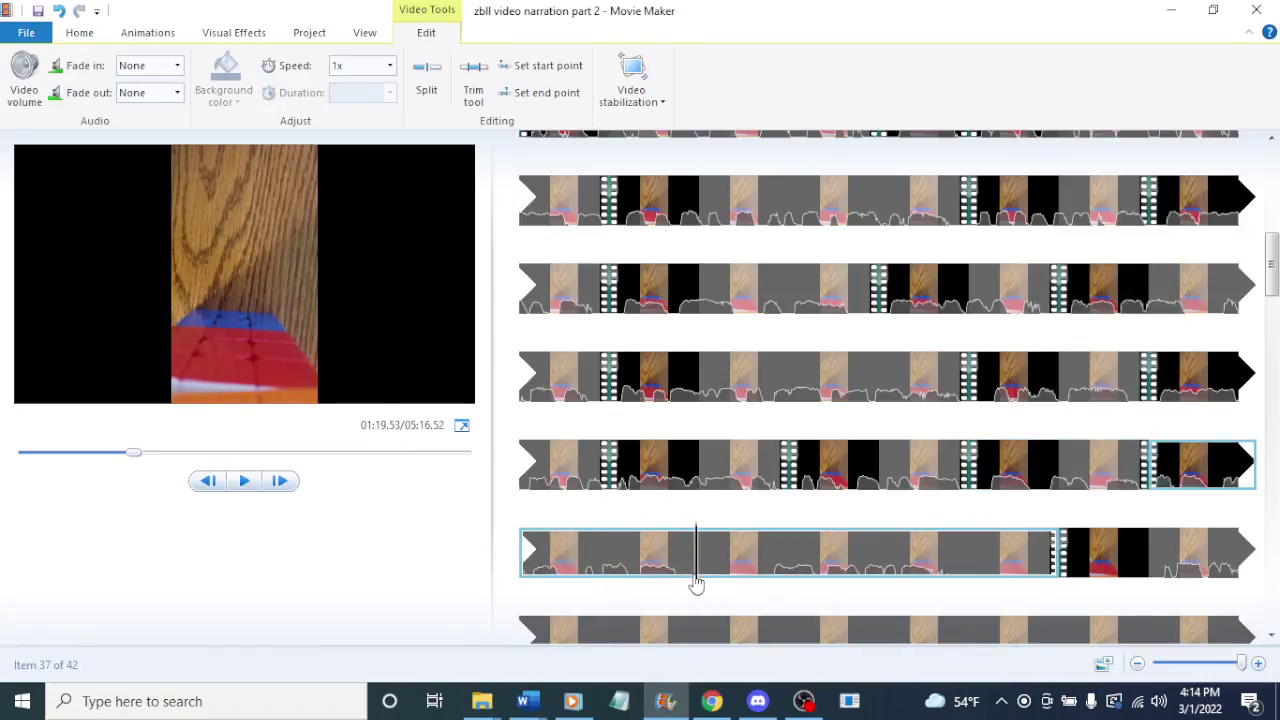
right_click(697, 583)
left_click(740, 524)
left_click(787, 577)
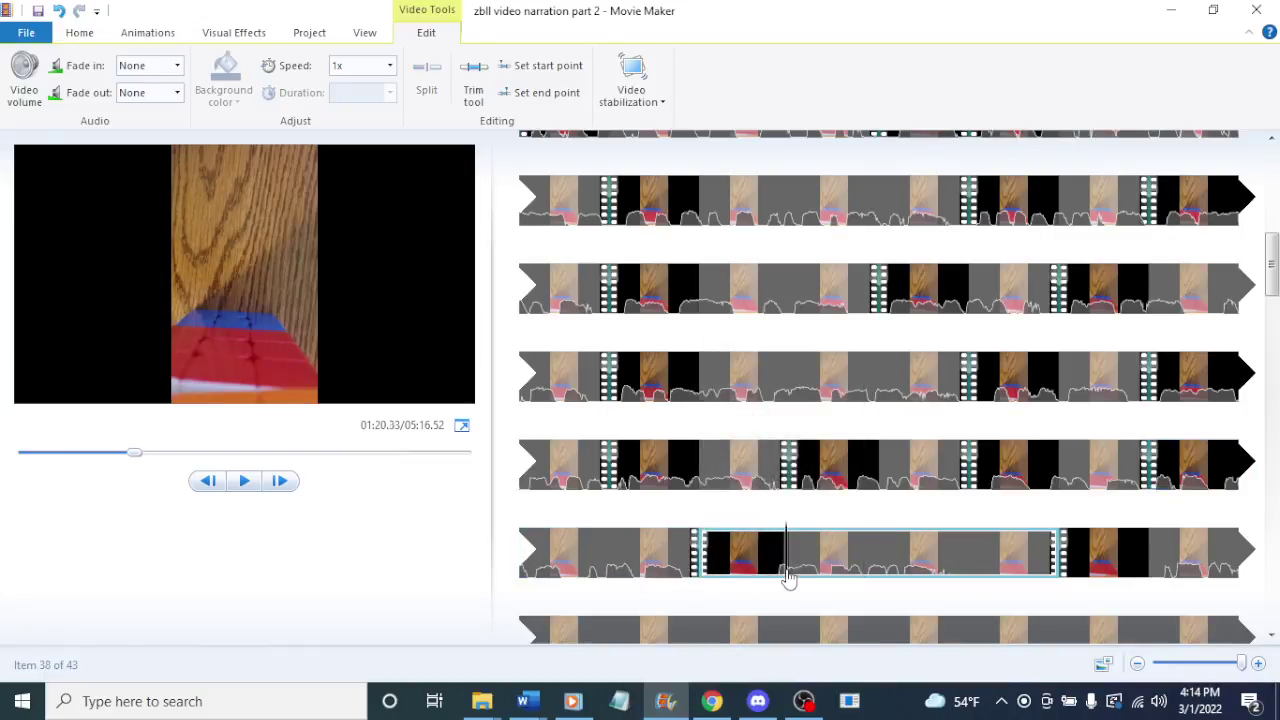
left_click(773, 577)
right_click(768, 578)
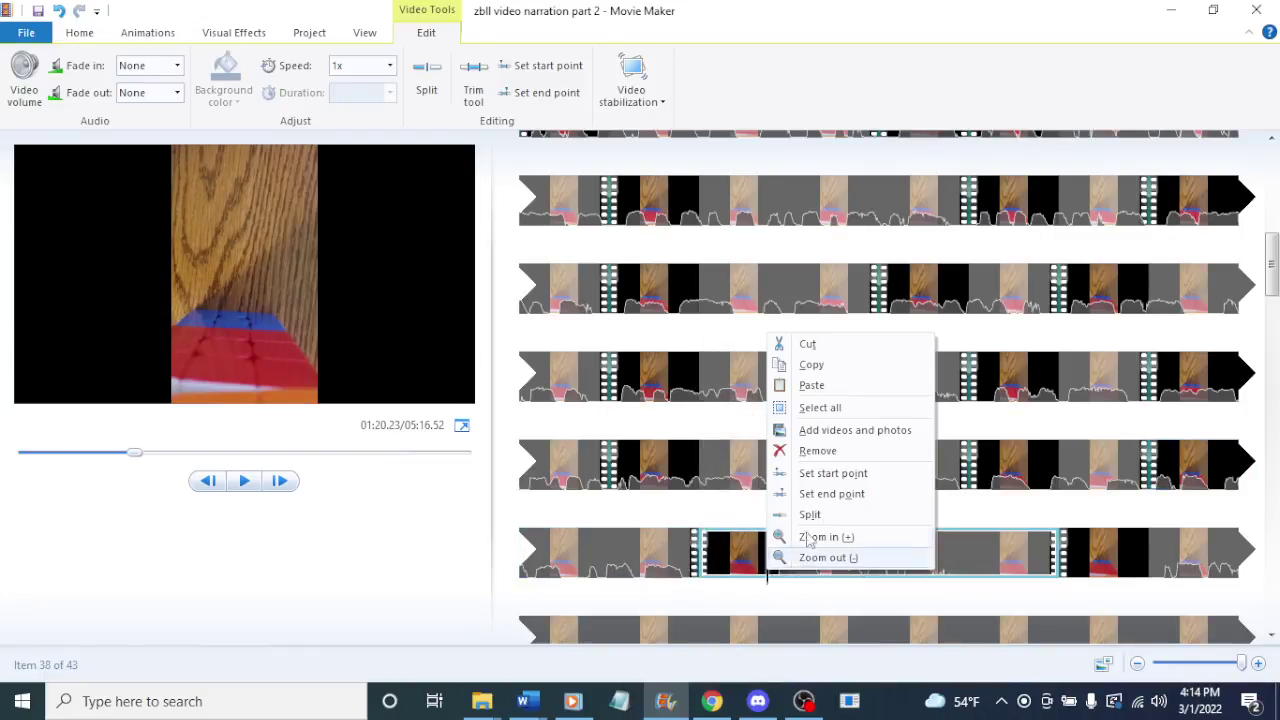
left_click(830, 471)
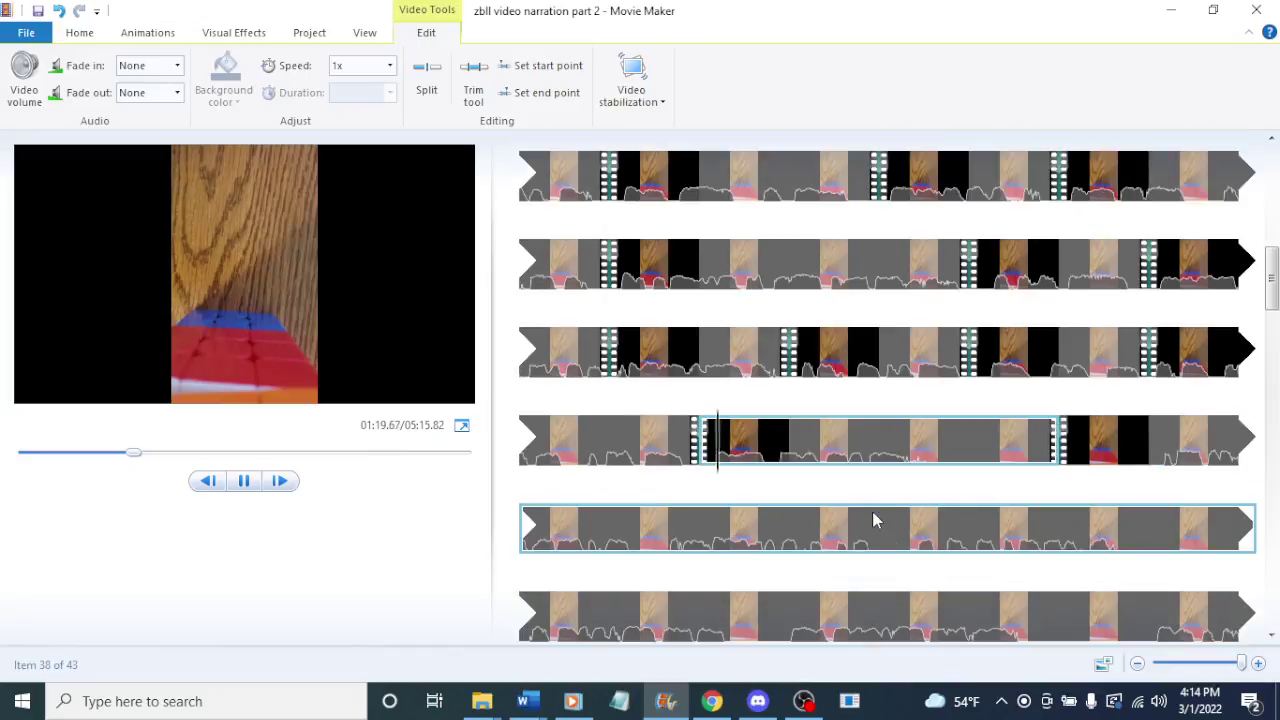
- Set the current clip's end point at about 01:21.6 and the next clip's start point at 01:22.60
key("space")
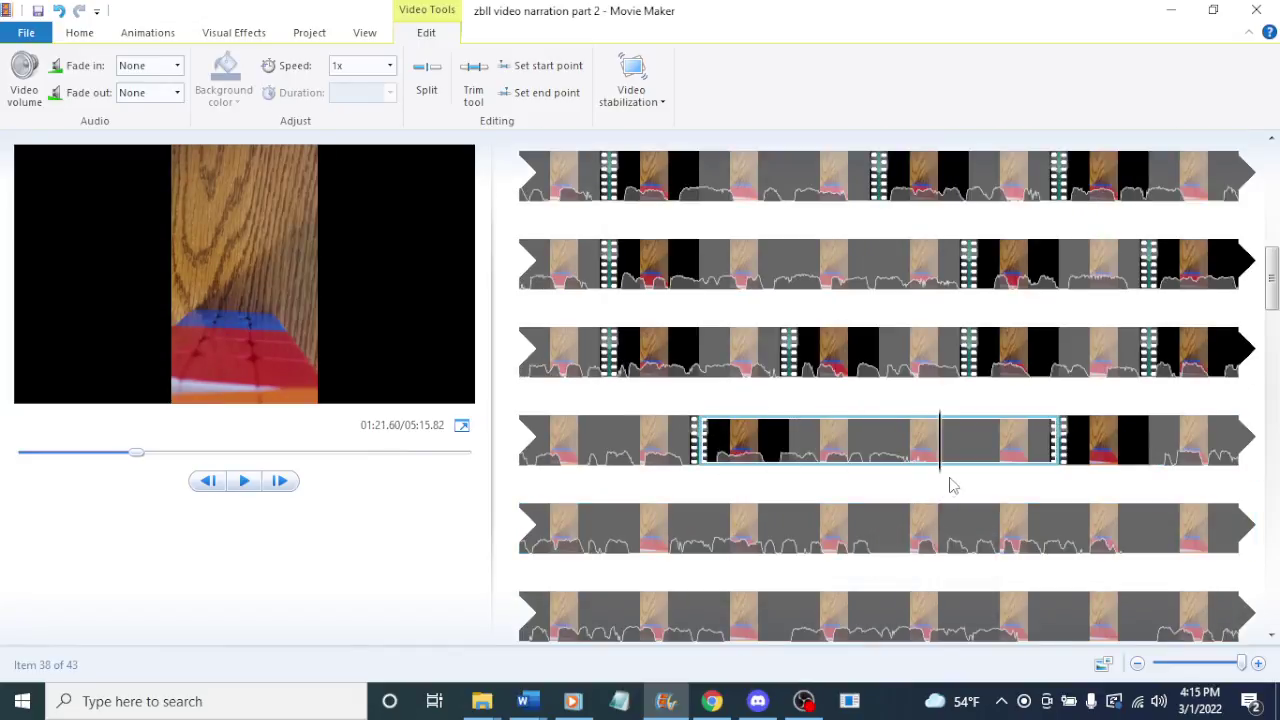
right_click(946, 479)
left_click(1005, 392)
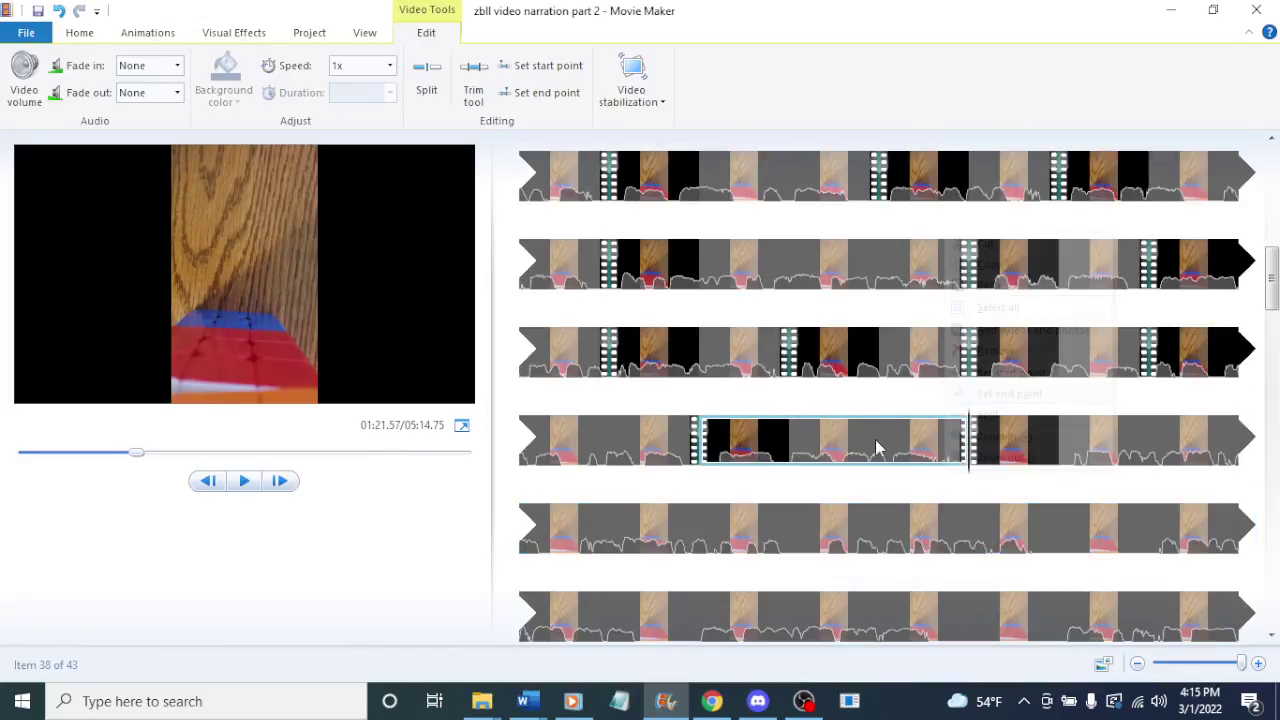
left_click(1068, 444)
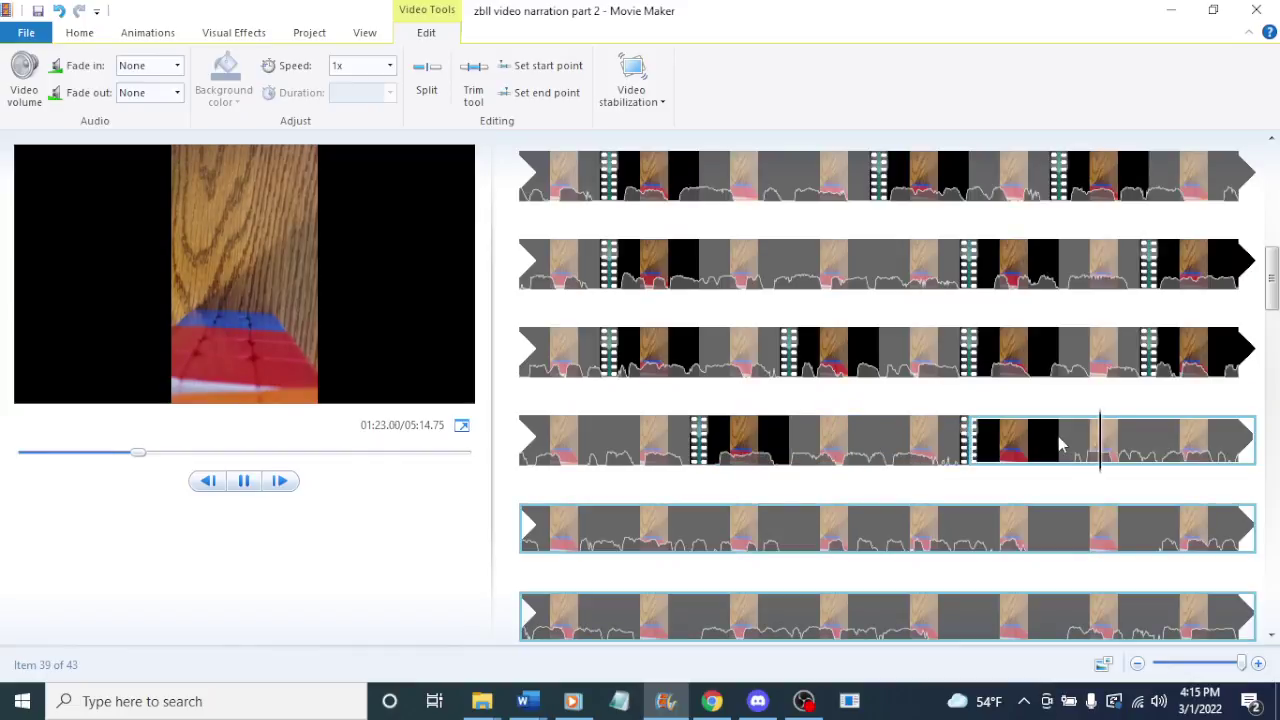
right_click(1066, 474)
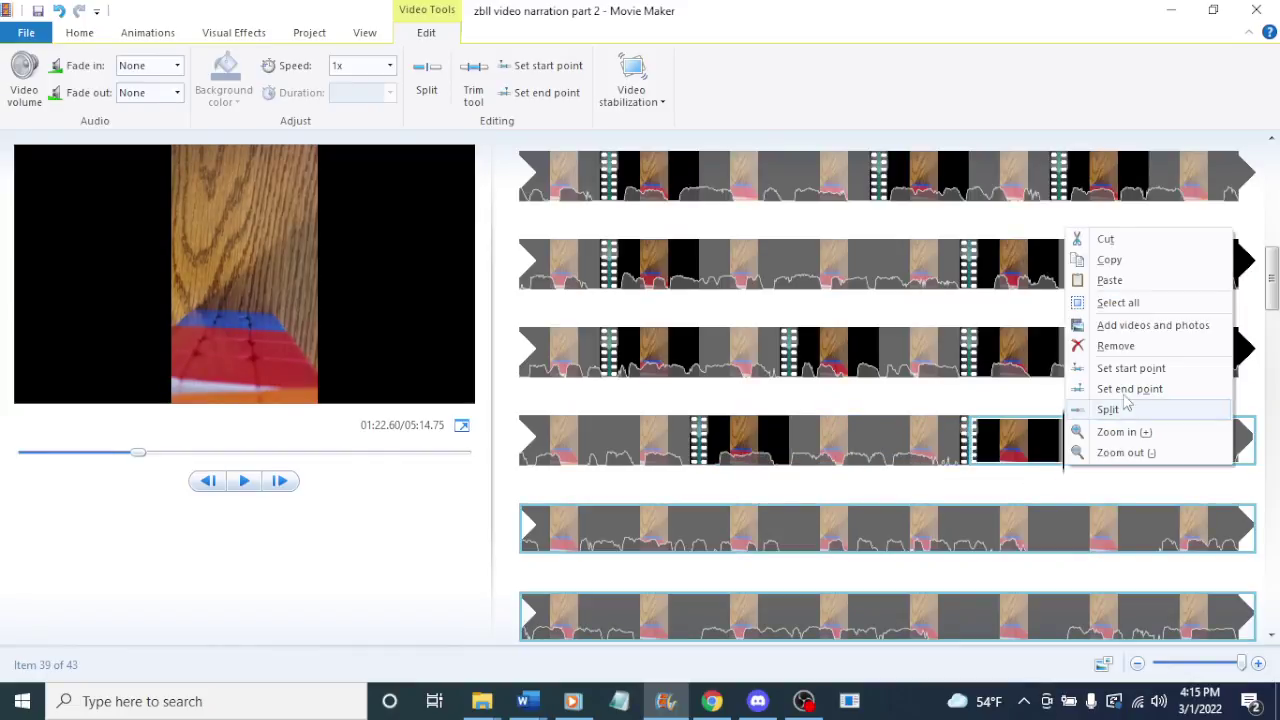
left_click(1128, 386)
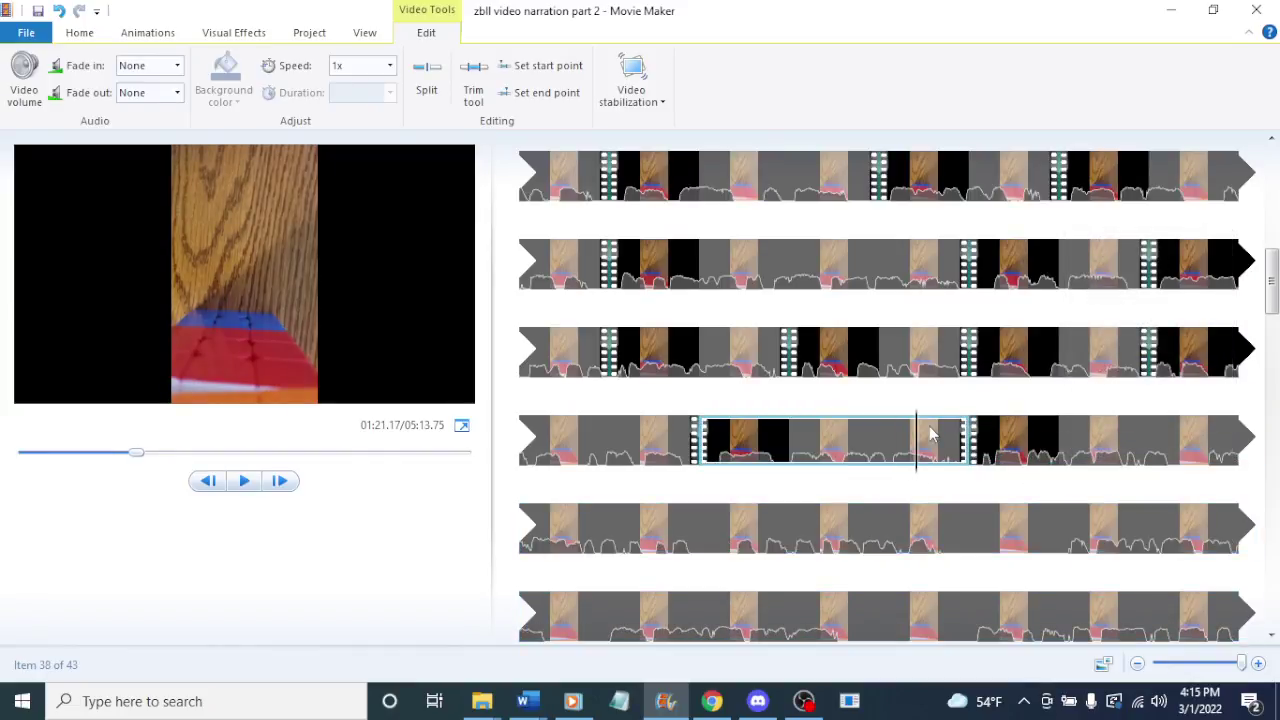
- Split the clip at 01:23.87 and set the new clip's start point at 01:24.10
right_click(1180, 480)
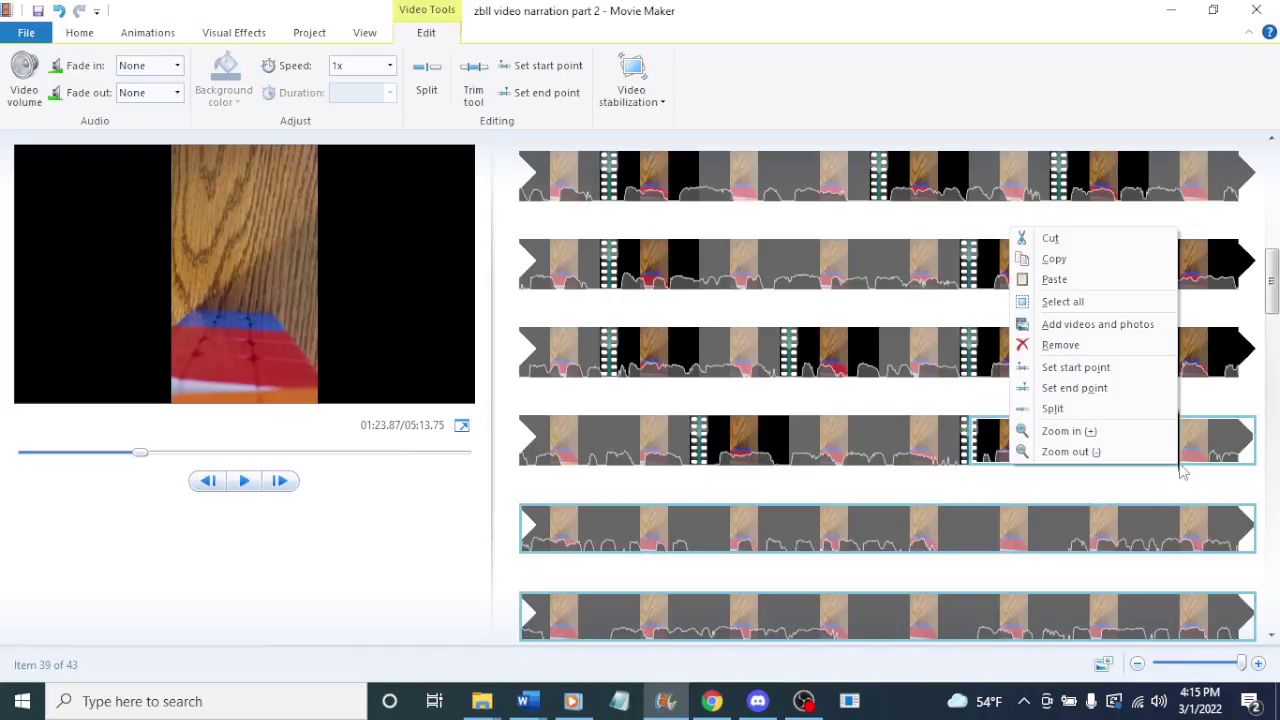
left_click(1060, 409)
left_click(543, 565)
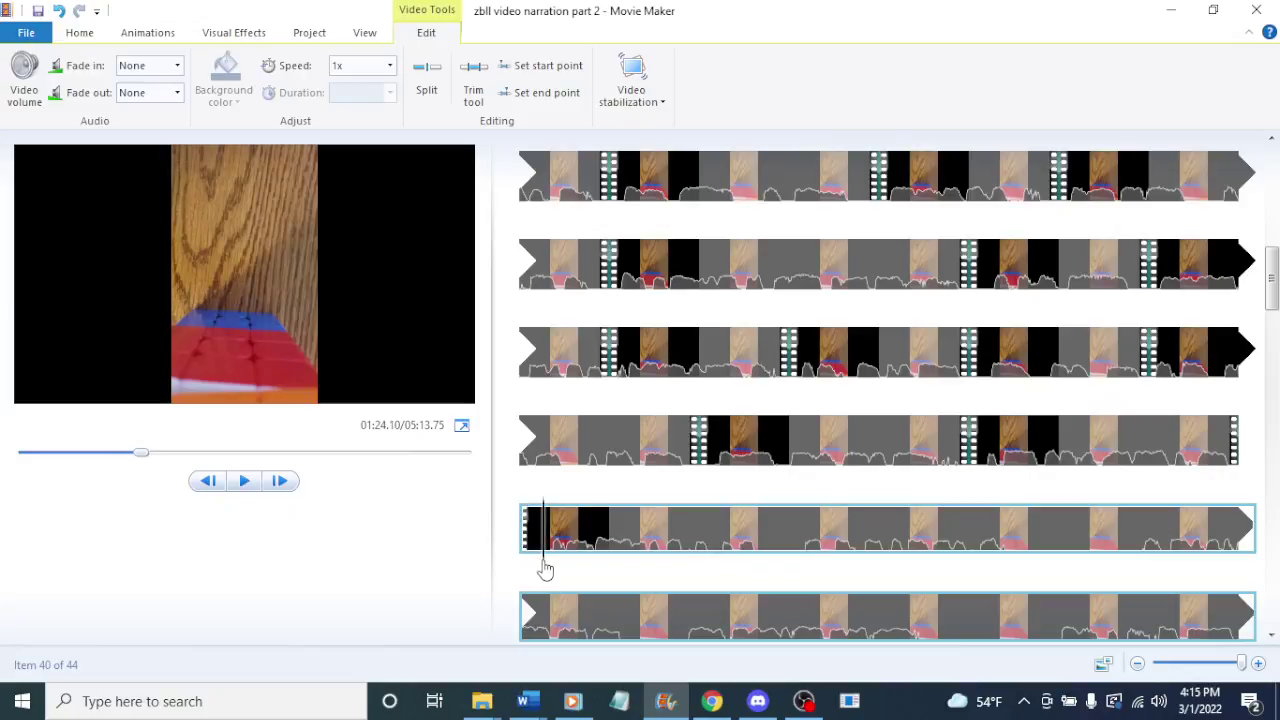
right_click(548, 560)
left_click(607, 463)
- Split the clip at 01:26.27 and trim the second part to start at 01:26.57
key("space")
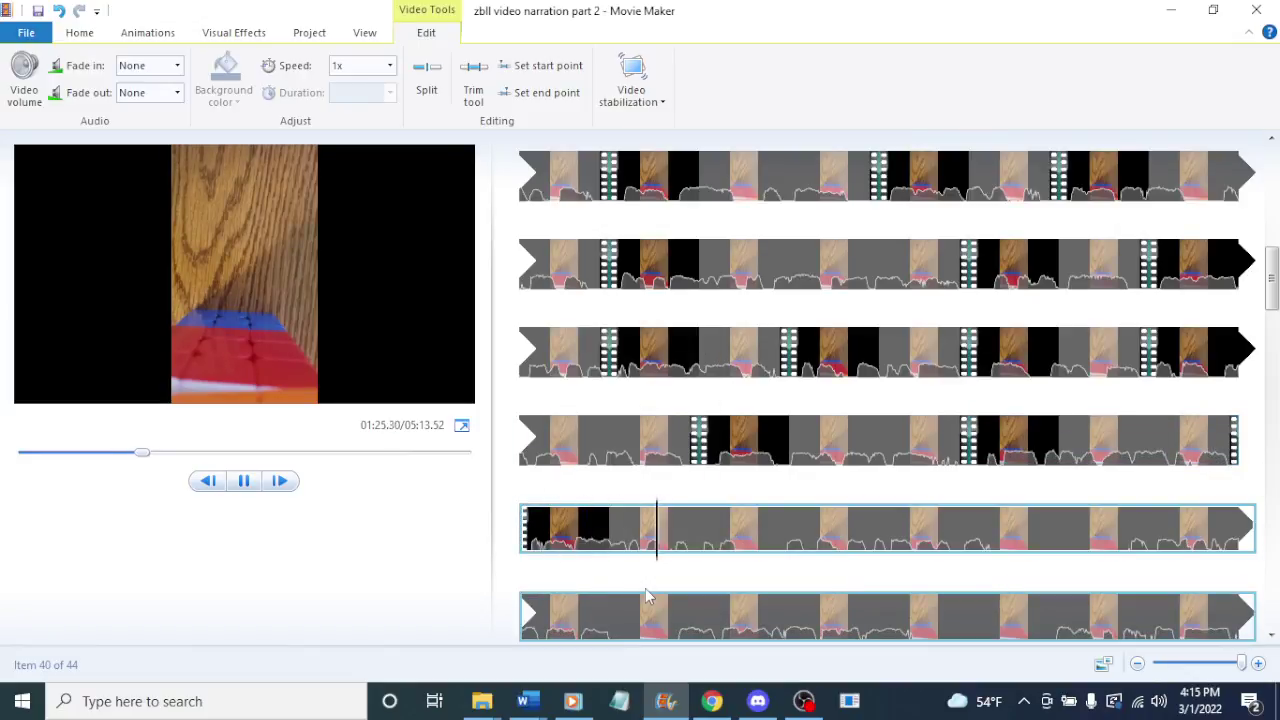
left_click(747, 564)
right_click(751, 555)
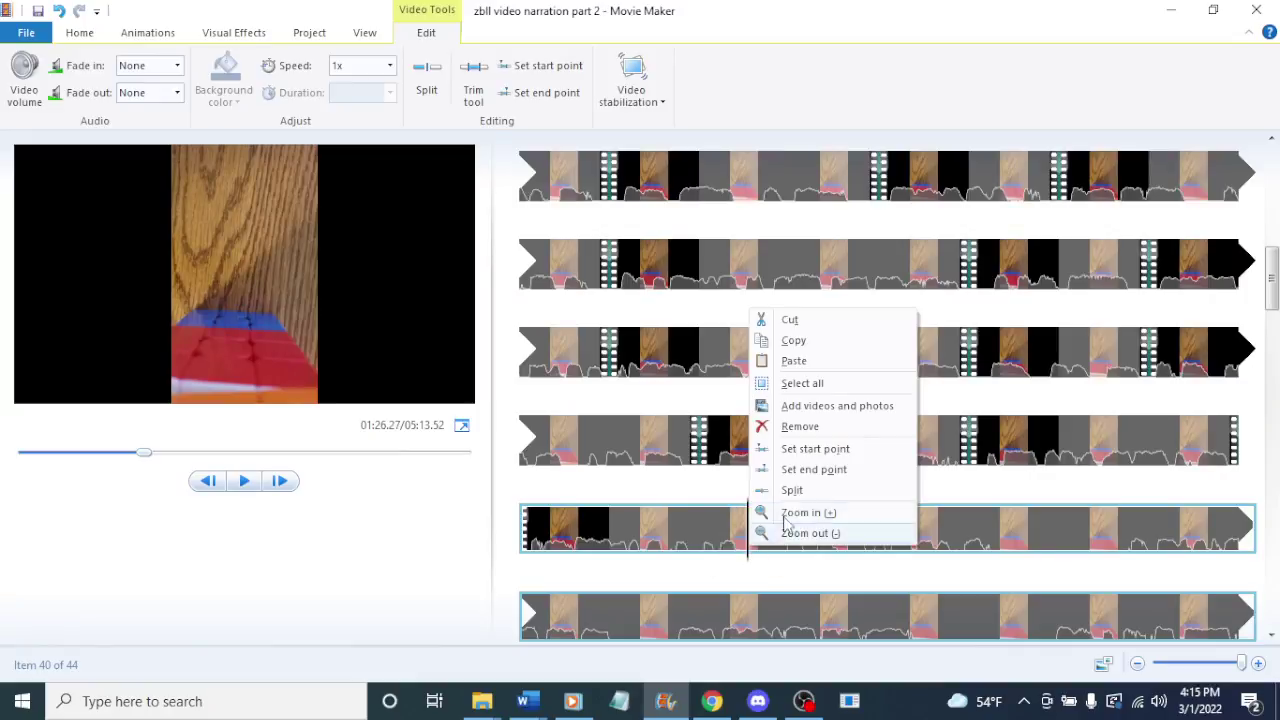
left_click(797, 491)
left_click(819, 562)
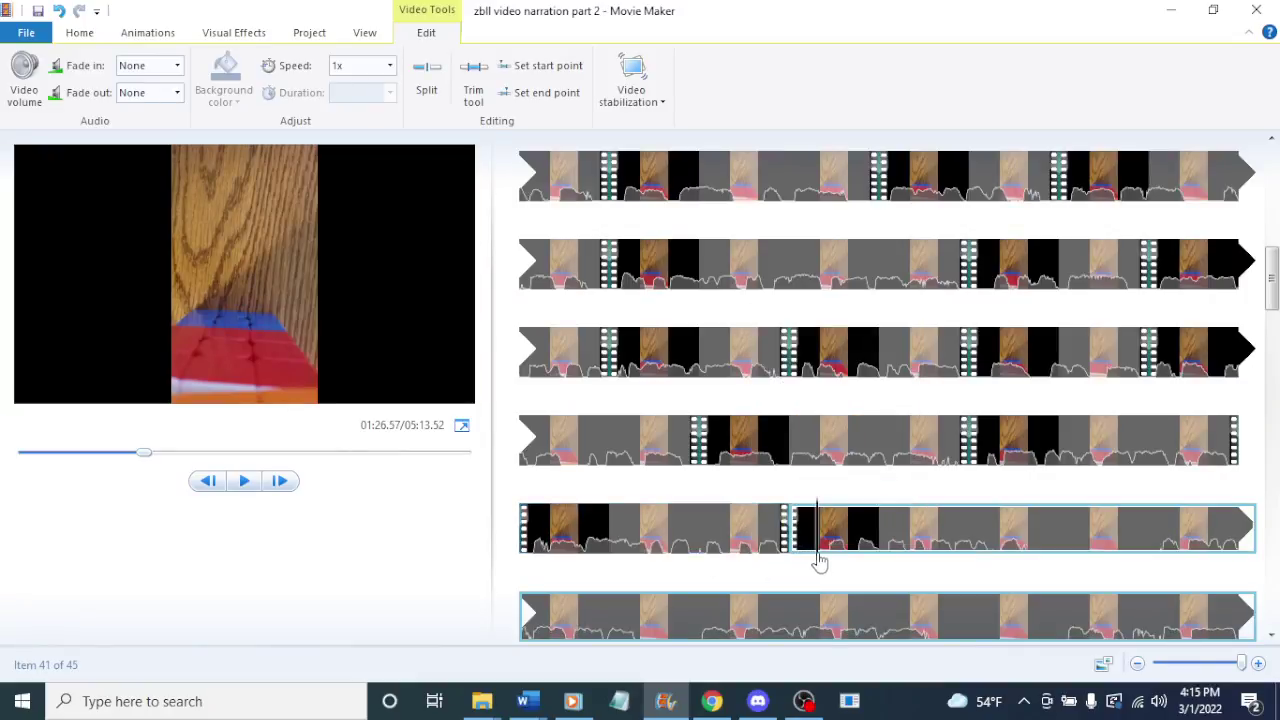
right_click(819, 562)
left_click(850, 455)
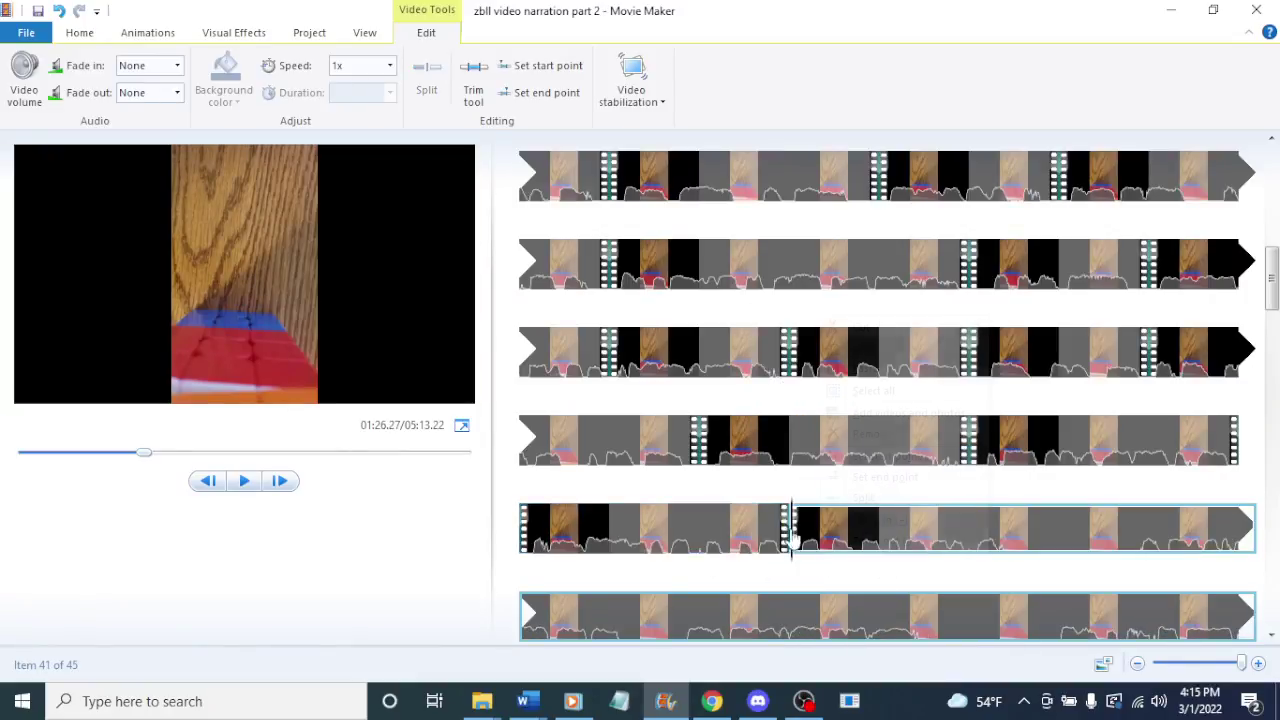
- Split the clip at 01:28.70 and set the following clip's start point at 01:29.93
key("space")
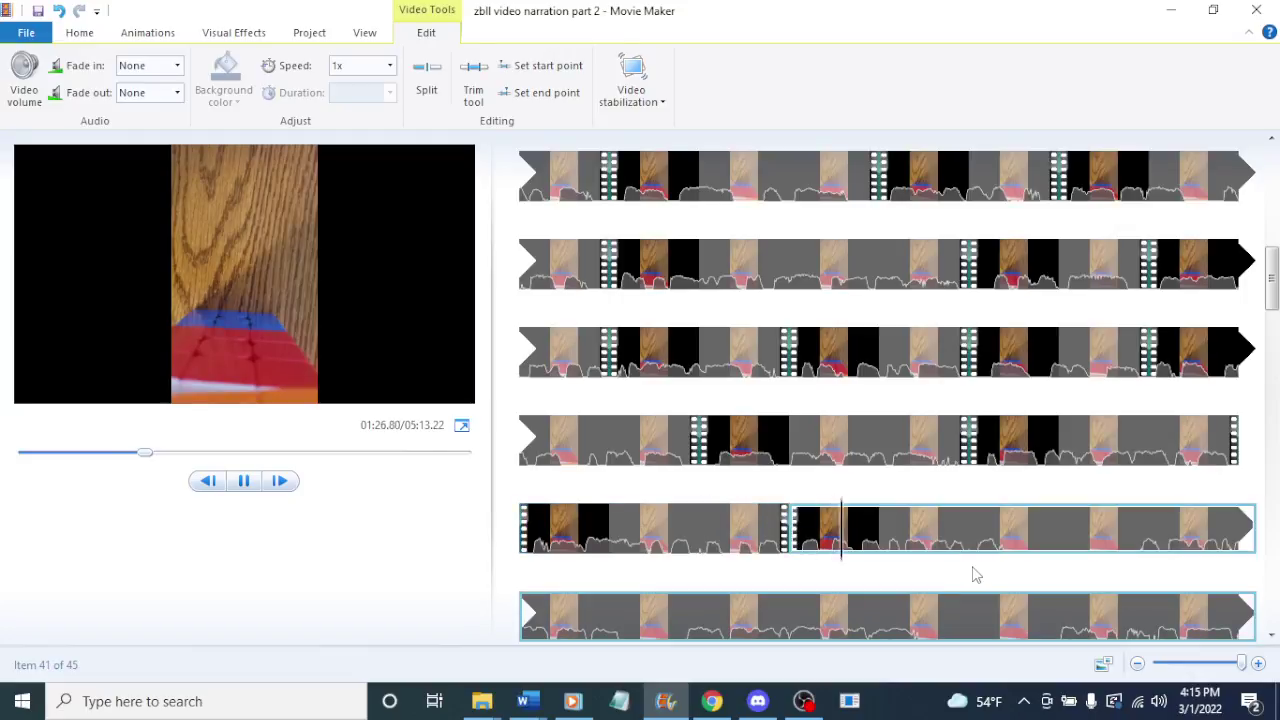
key("space")
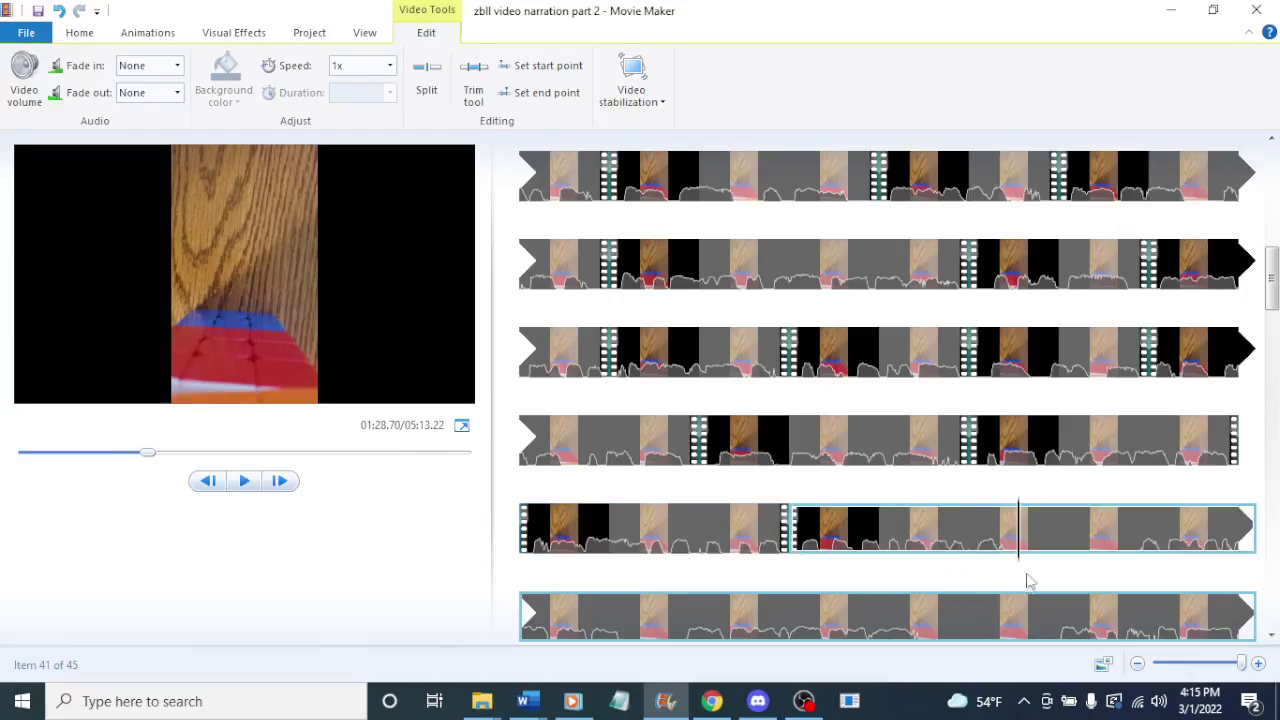
right_click(1018, 556)
left_click(1060, 494)
scroll(1157, 480, "down", 1)
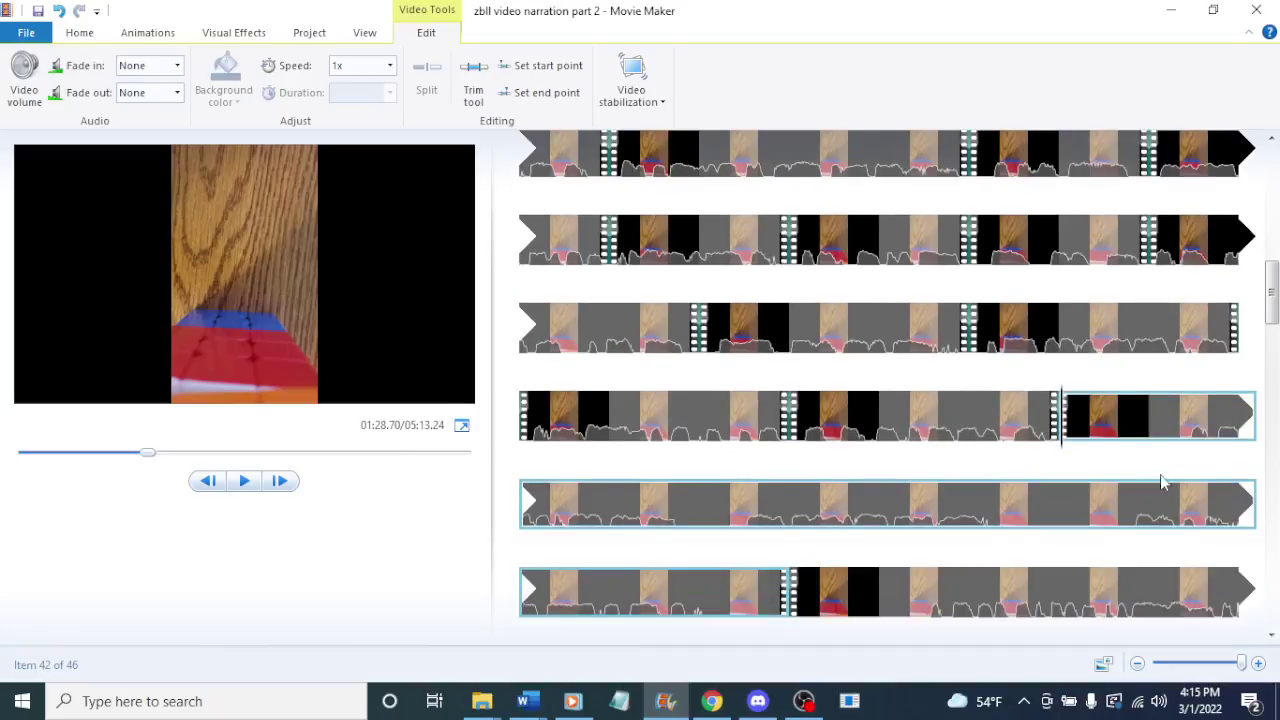
left_click(1152, 443)
left_click(1176, 437)
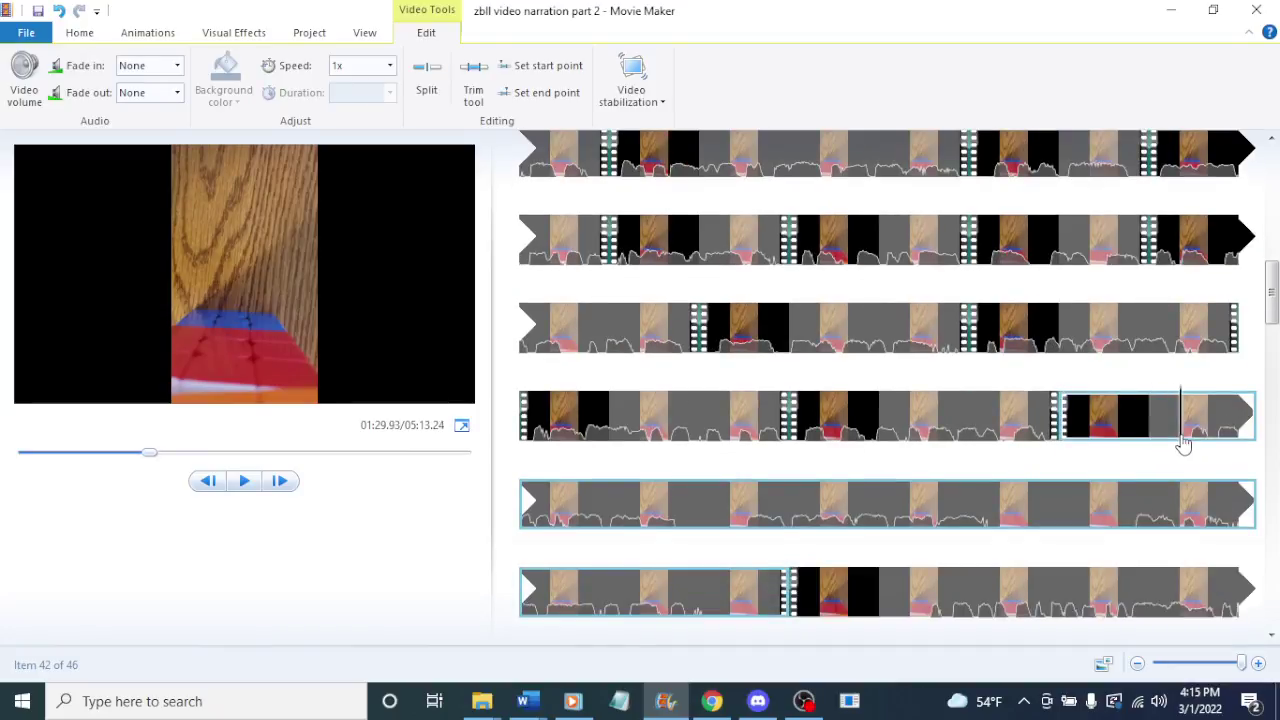
right_click(1183, 444)
left_click(1055, 575)
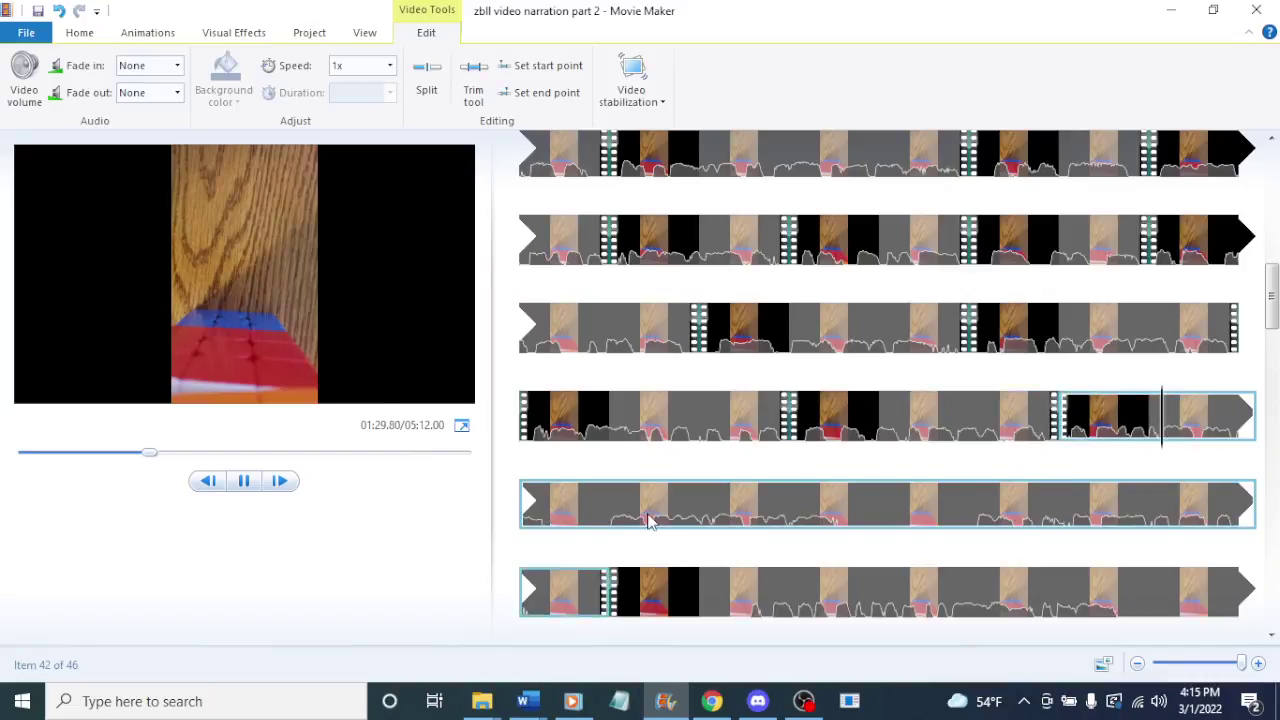
- Split the clip at 01:31.00 and set the start point of the new clip at 01:31.57
left_click(552, 533)
right_click(553, 533)
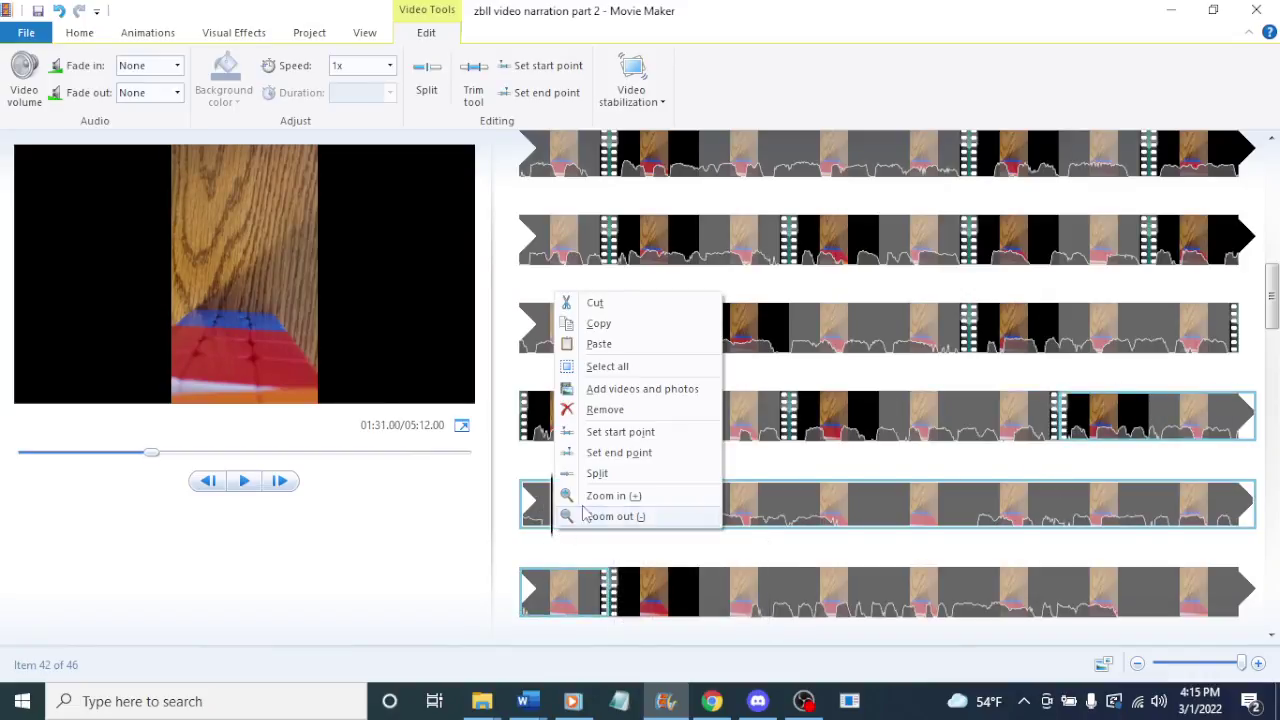
left_click(596, 474)
left_click(665, 531)
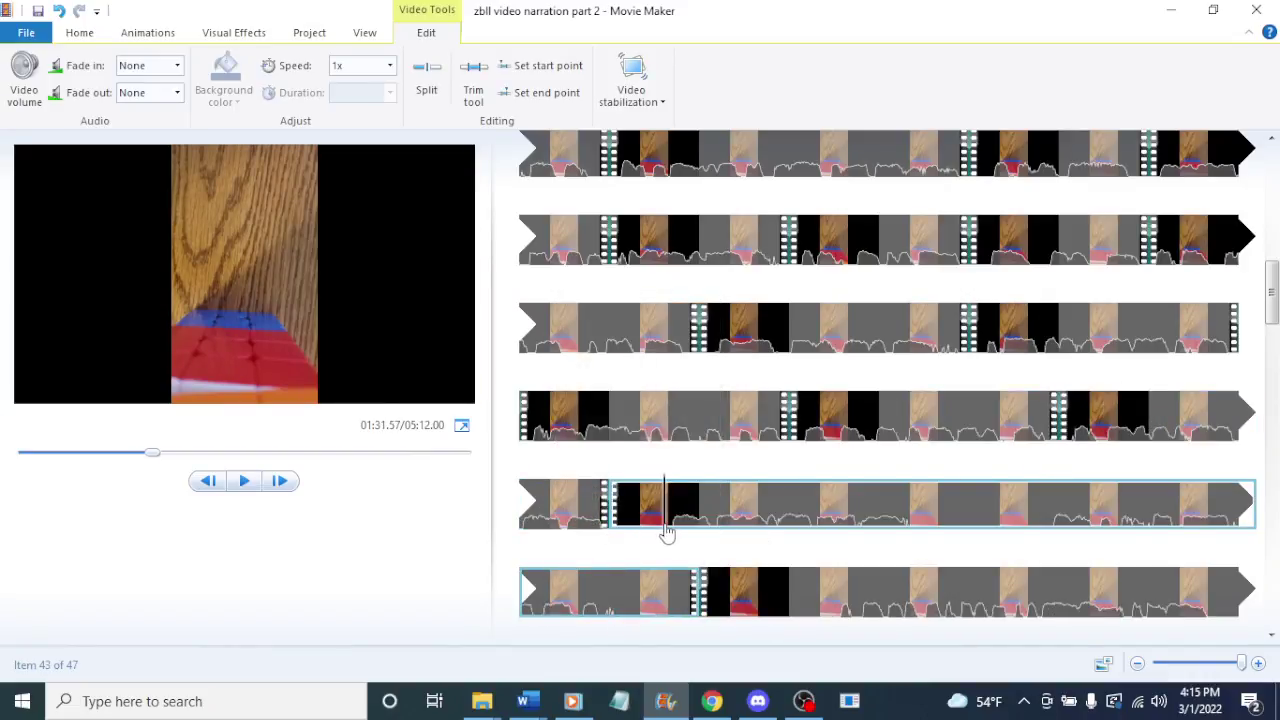
right_click(666, 533)
left_click(737, 426)
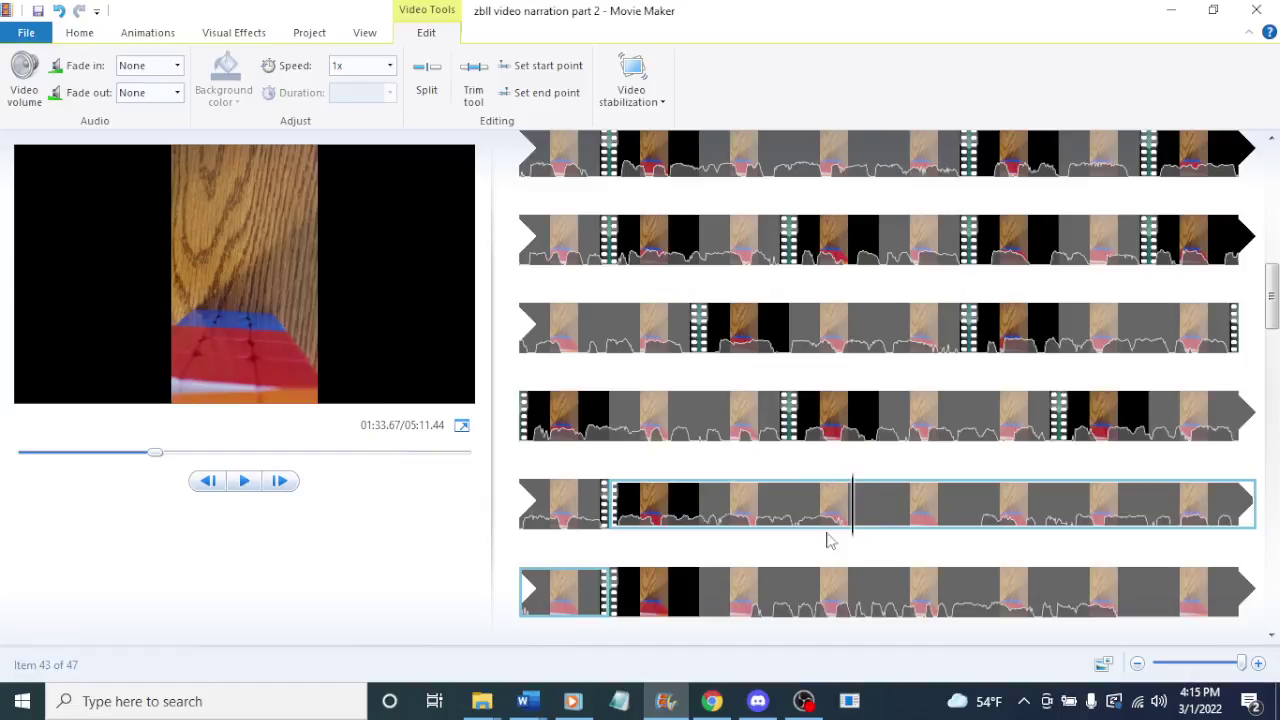
- Split the clip at about 01:34.00 and set the following clip's start point at 01:35.00
left_click(792, 522)
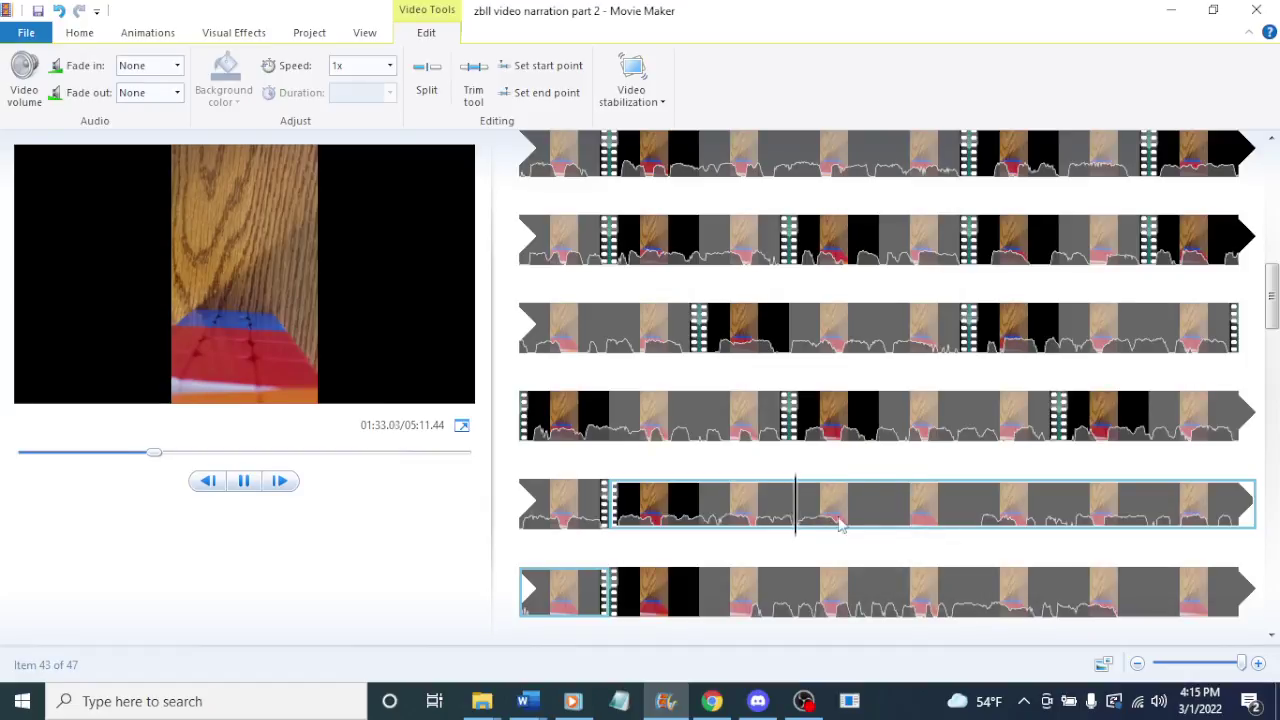
right_click(886, 540)
left_click(932, 474)
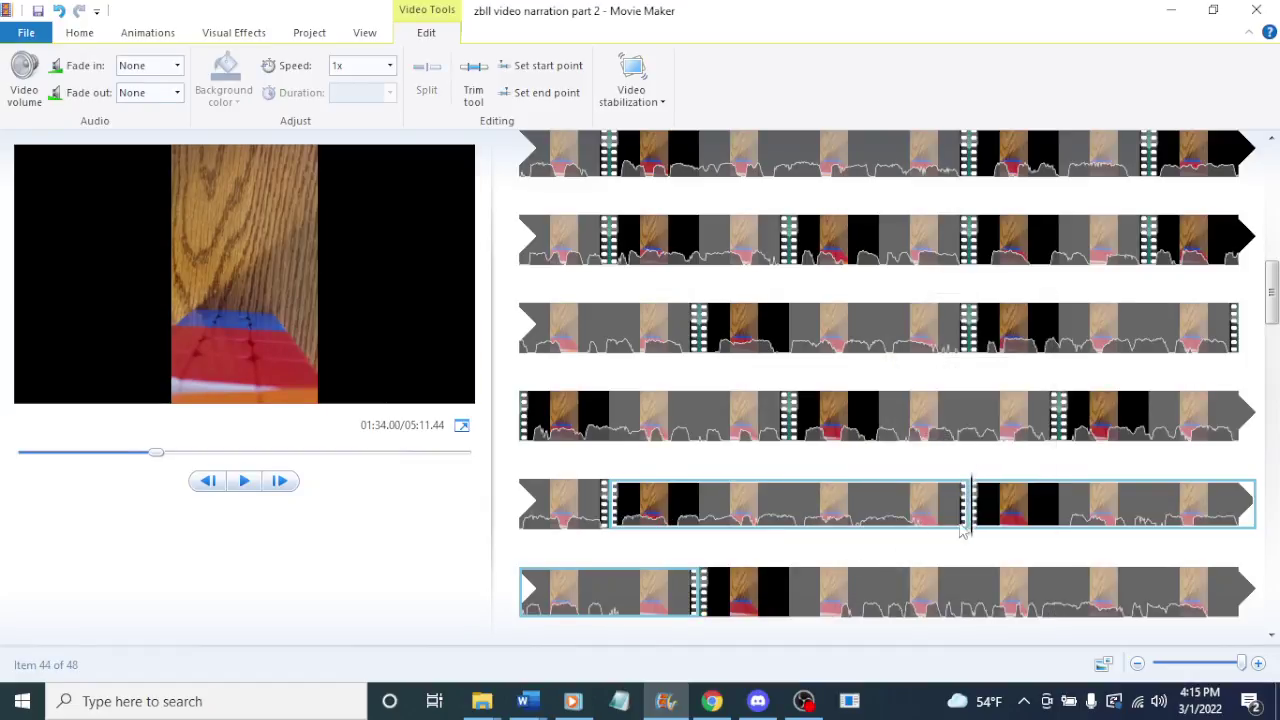
right_click(1060, 534)
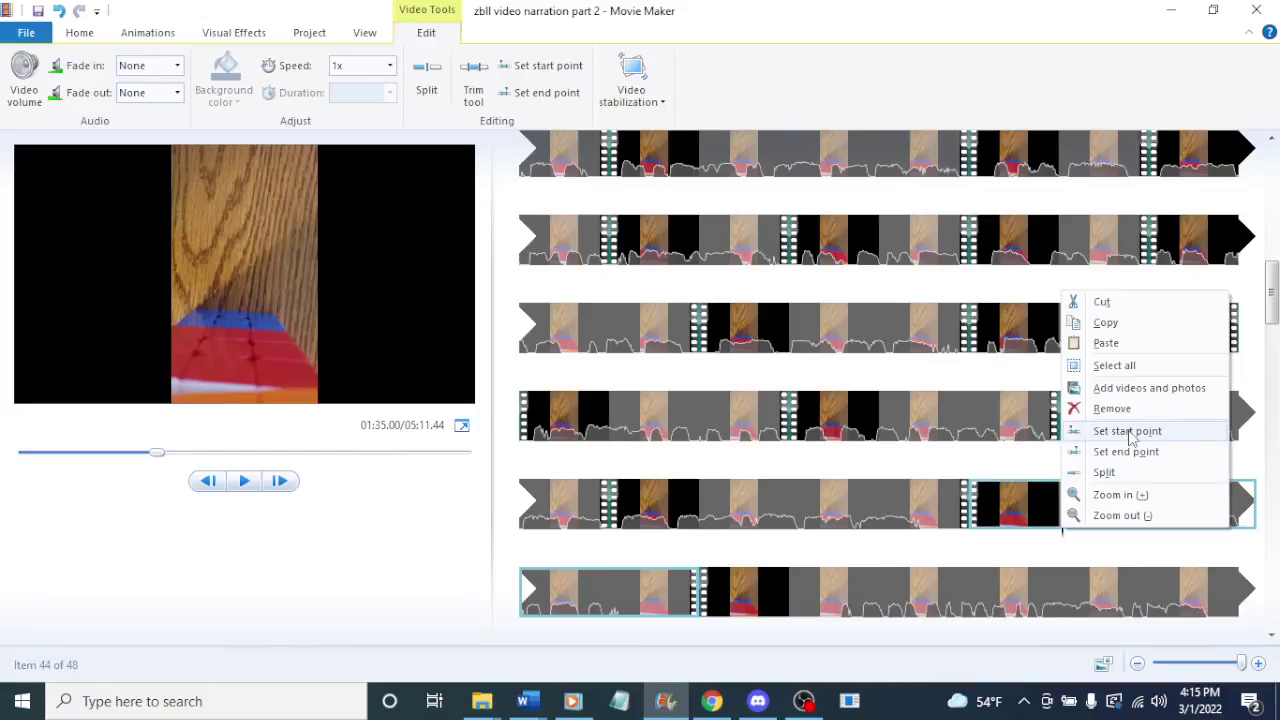
left_click(1095, 429)
key("space")
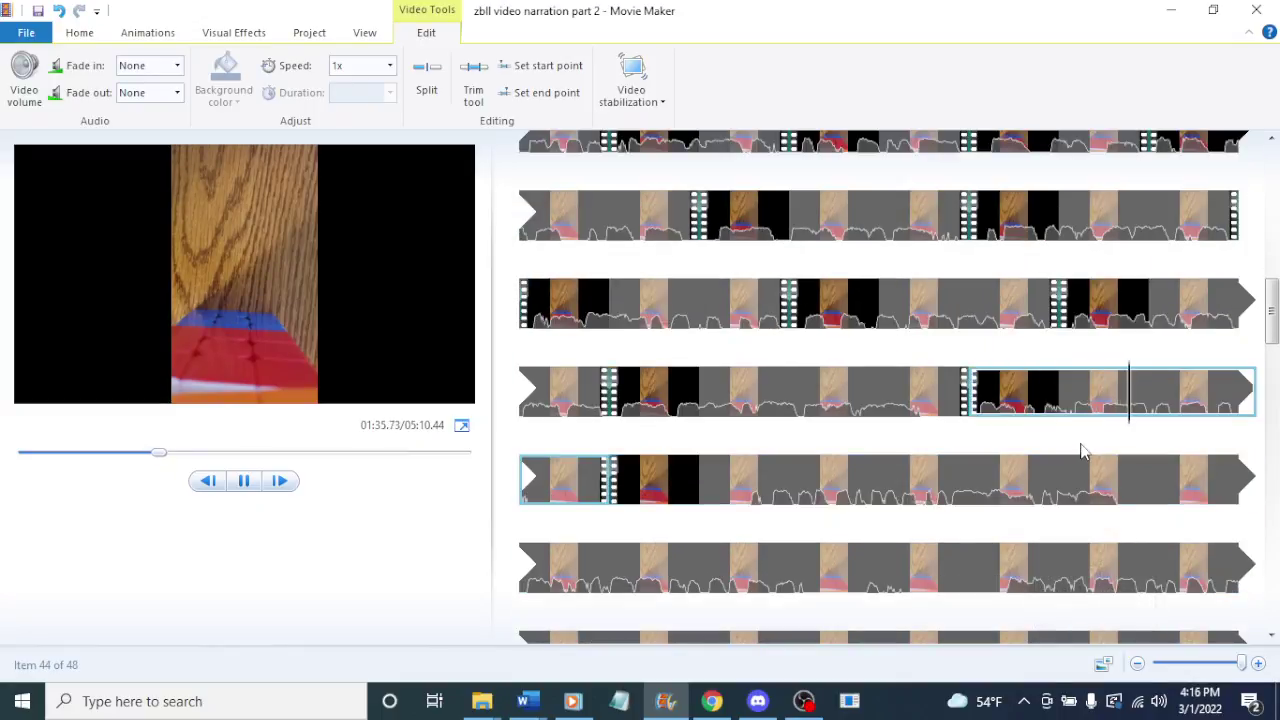
- Set the clip's end point at 01:37.30 and the following clip's start point at 01:38.70
left_click(552, 505)
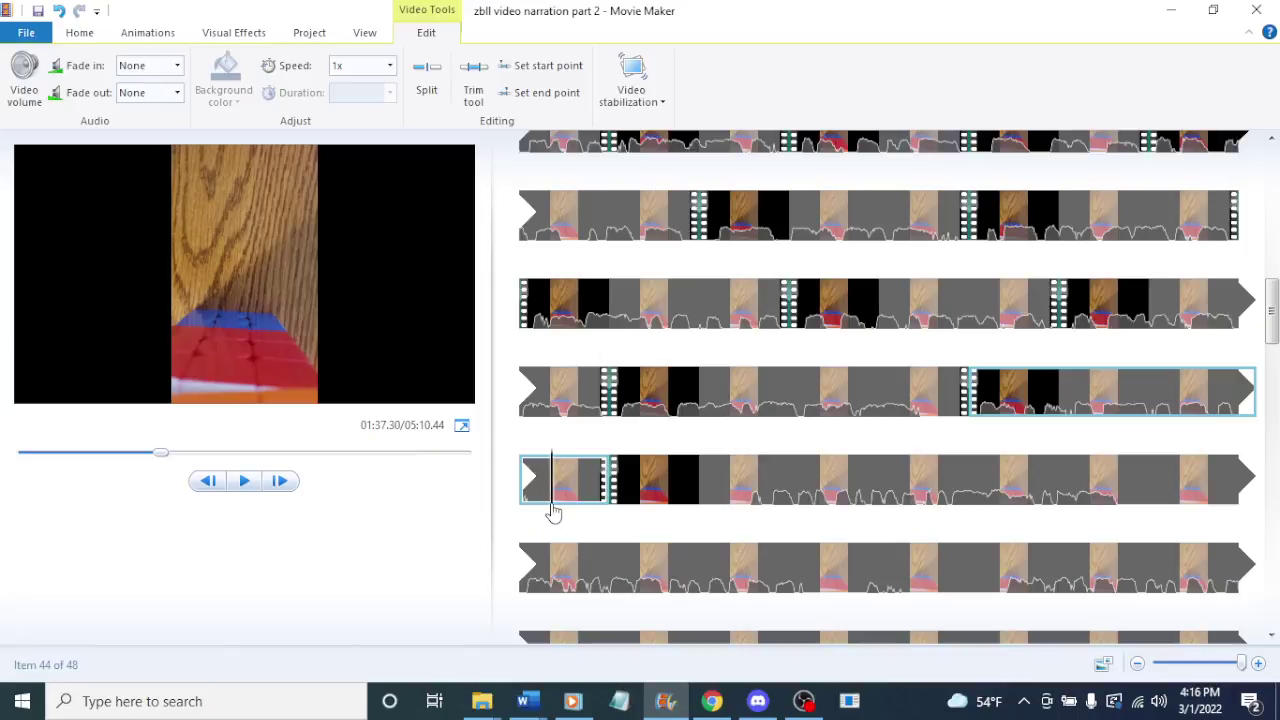
right_click(553, 512)
left_click(605, 426)
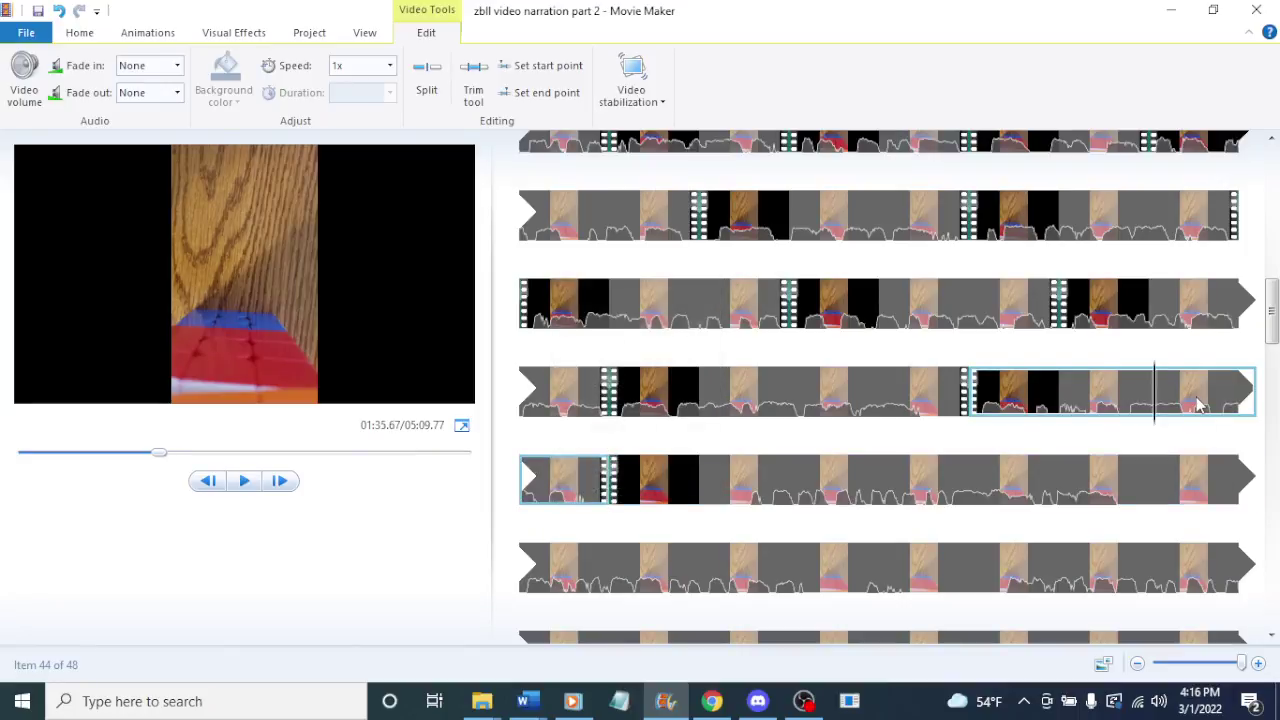
left_click_drag(620, 492, 741, 506)
right_click(741, 506)
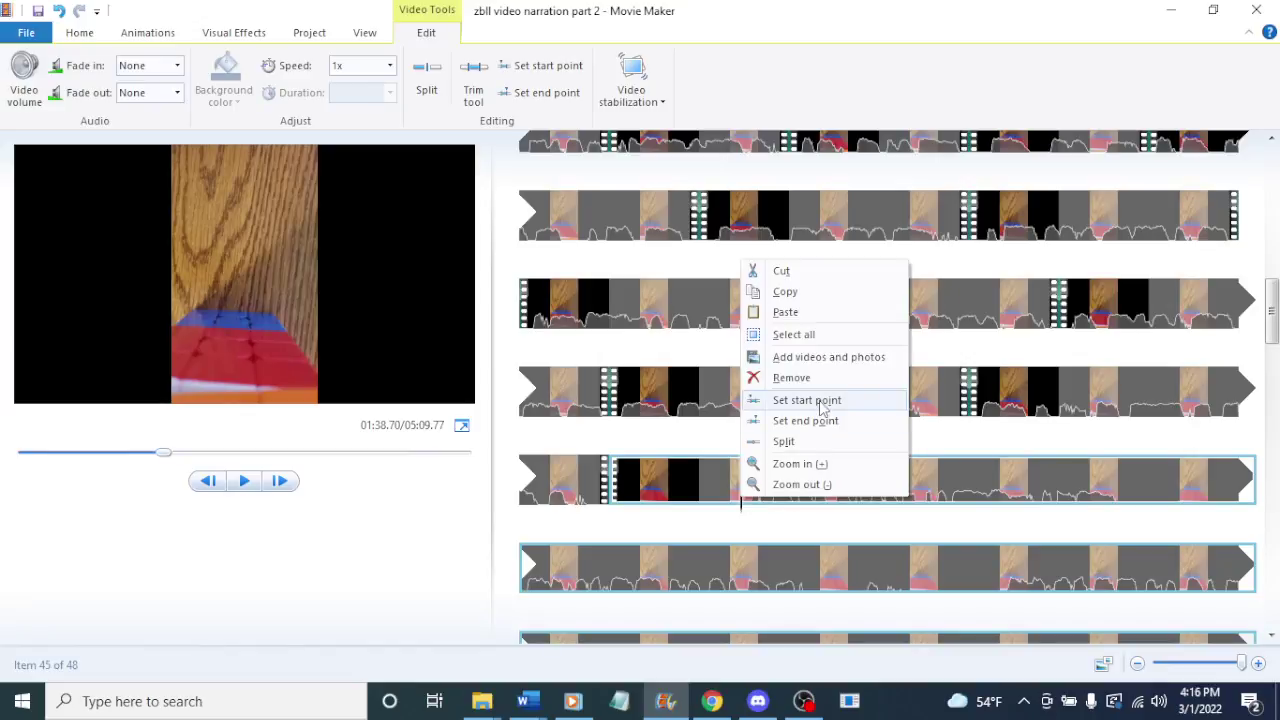
left_click(805, 397)
- Split the clip at 01:41.57 and set the start point of the second part at 01:42.73
key("space")
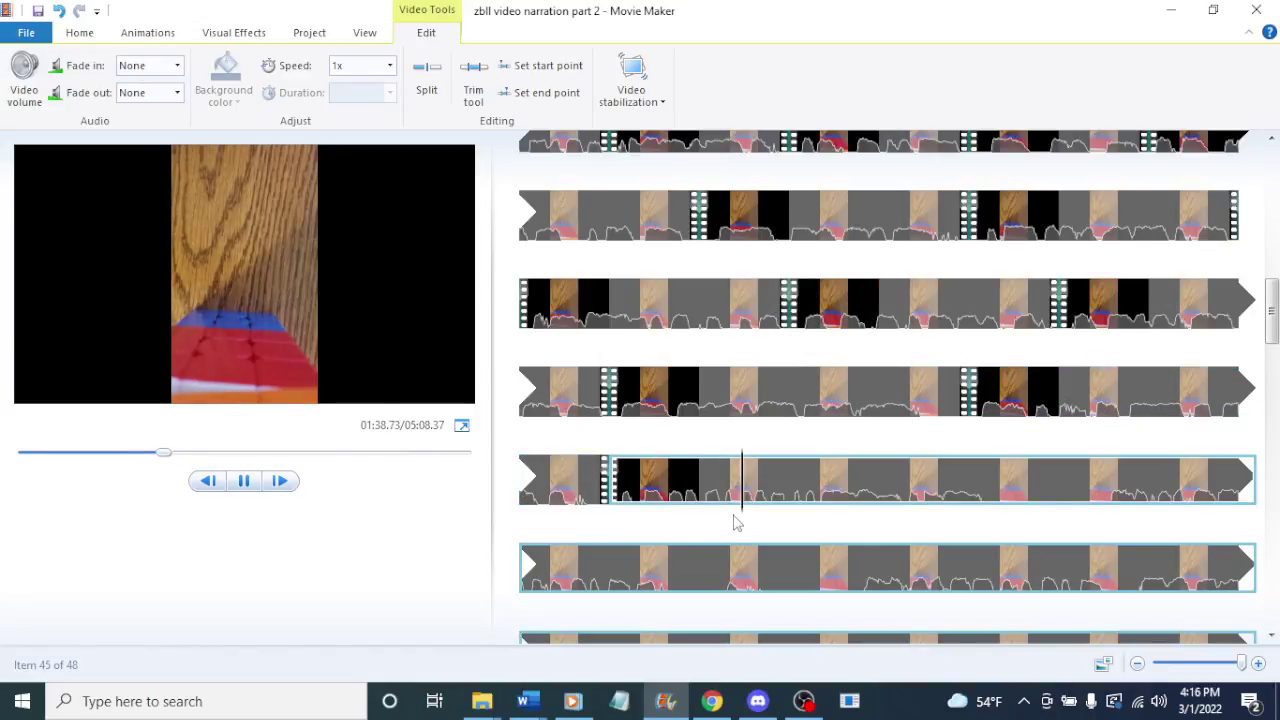
right_click(1004, 516)
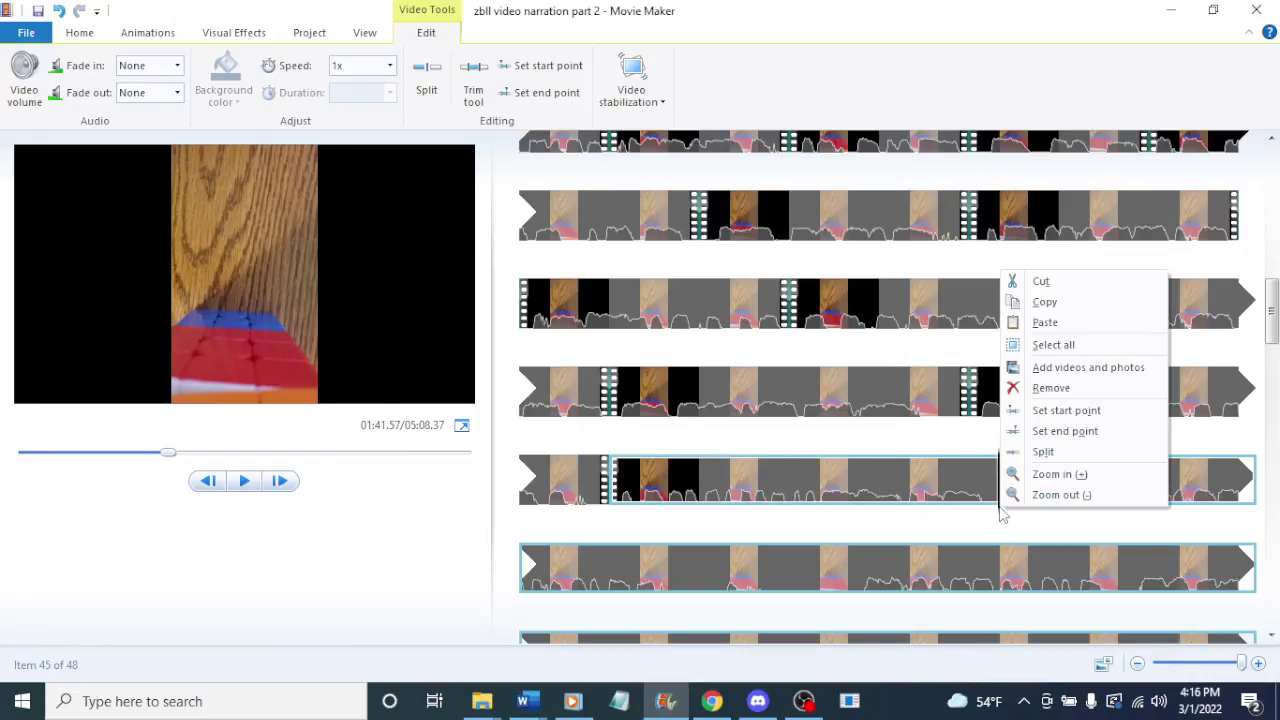
left_click(1045, 451)
left_click(1172, 510)
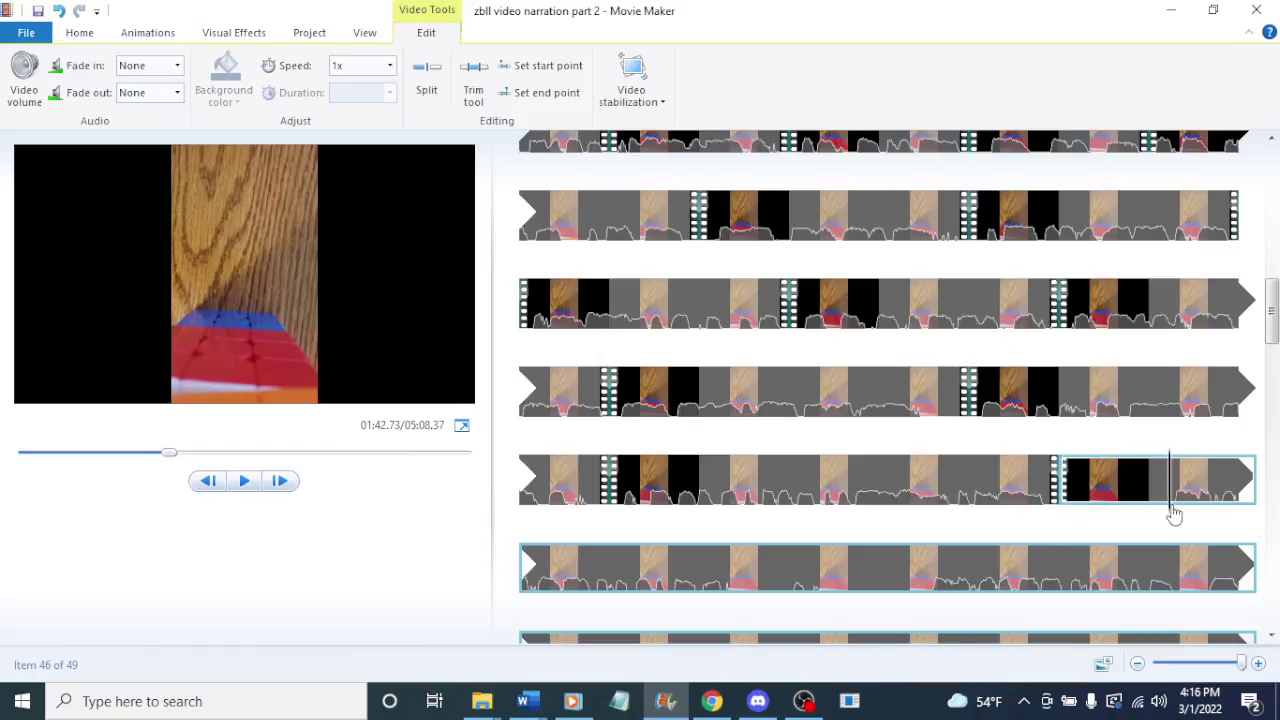
right_click(1168, 514)
left_click(1134, 409)
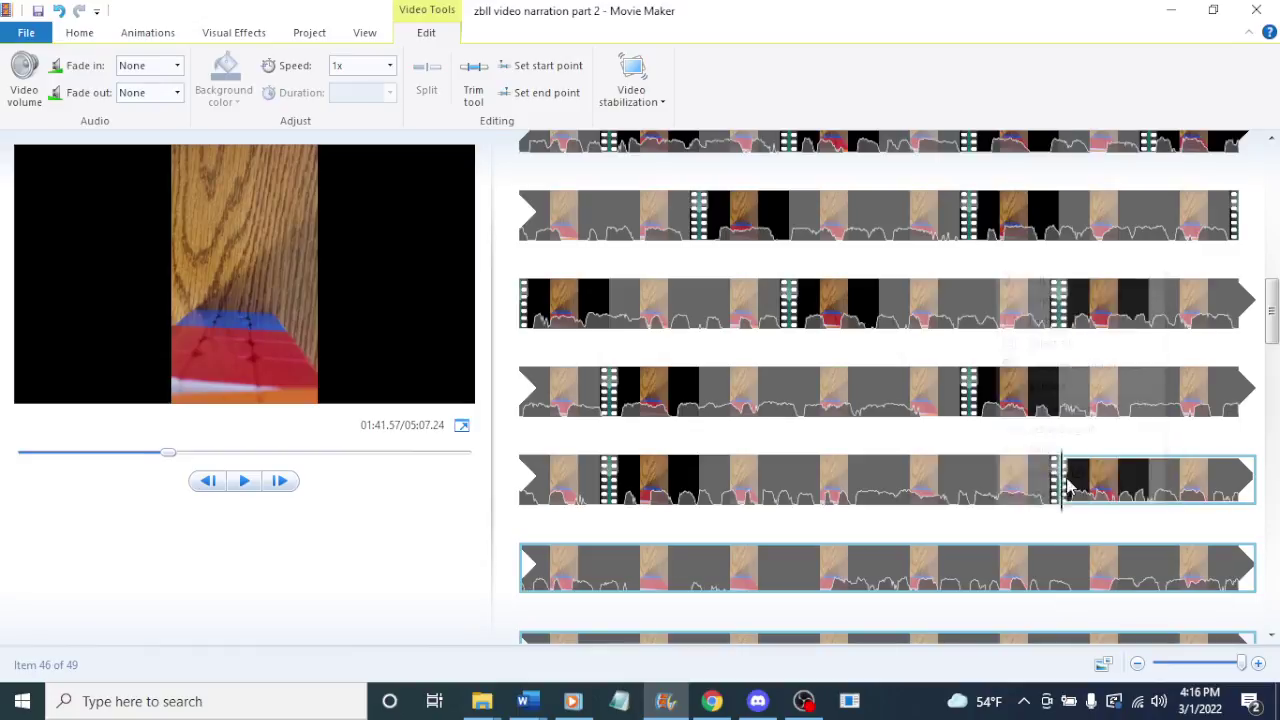
- Replay the passage around the cut at 01:41.57 and set the following clip's start point at 01:46.80
left_click(1040, 483)
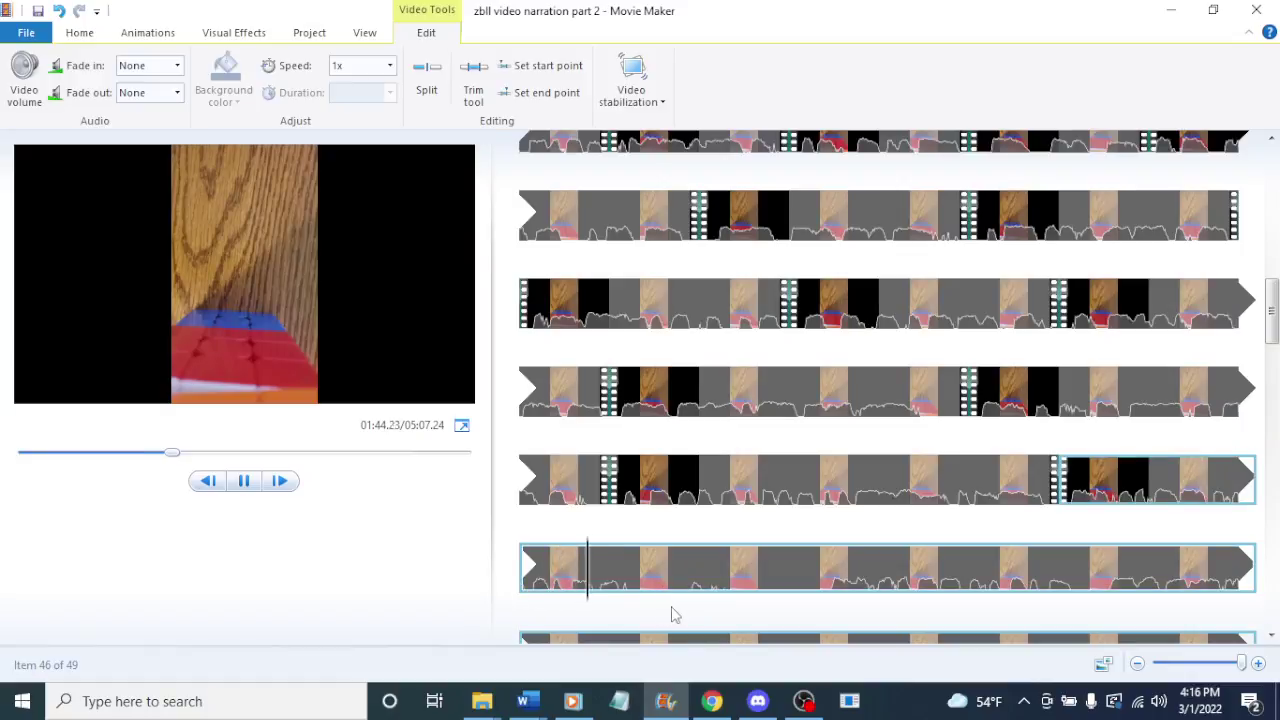
left_click(1077, 489)
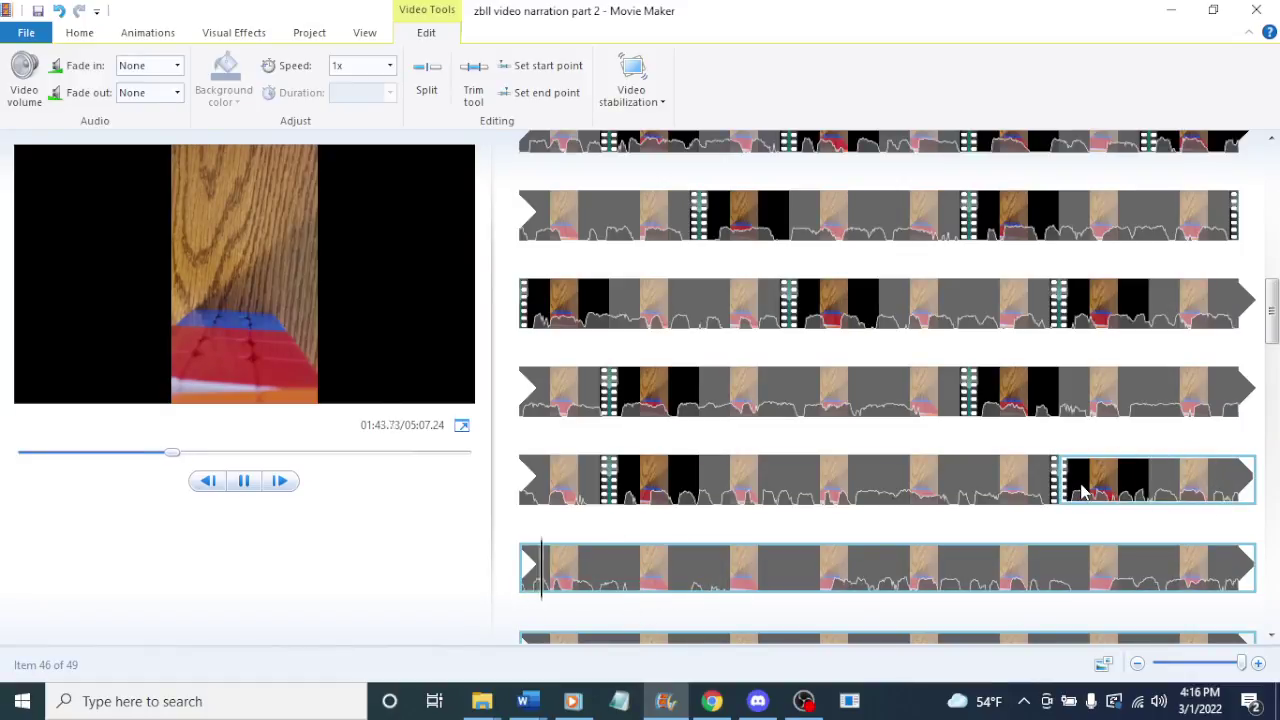
left_click(1080, 490)
key("space")
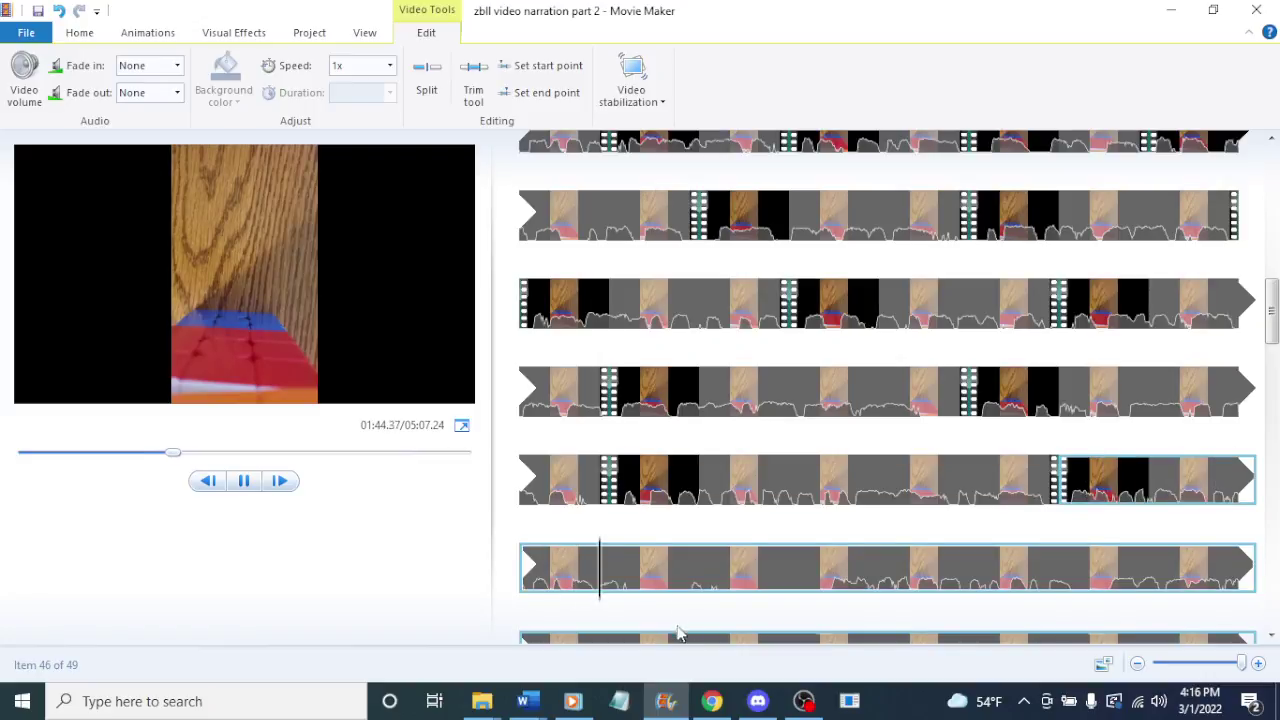
right_click(823, 597)
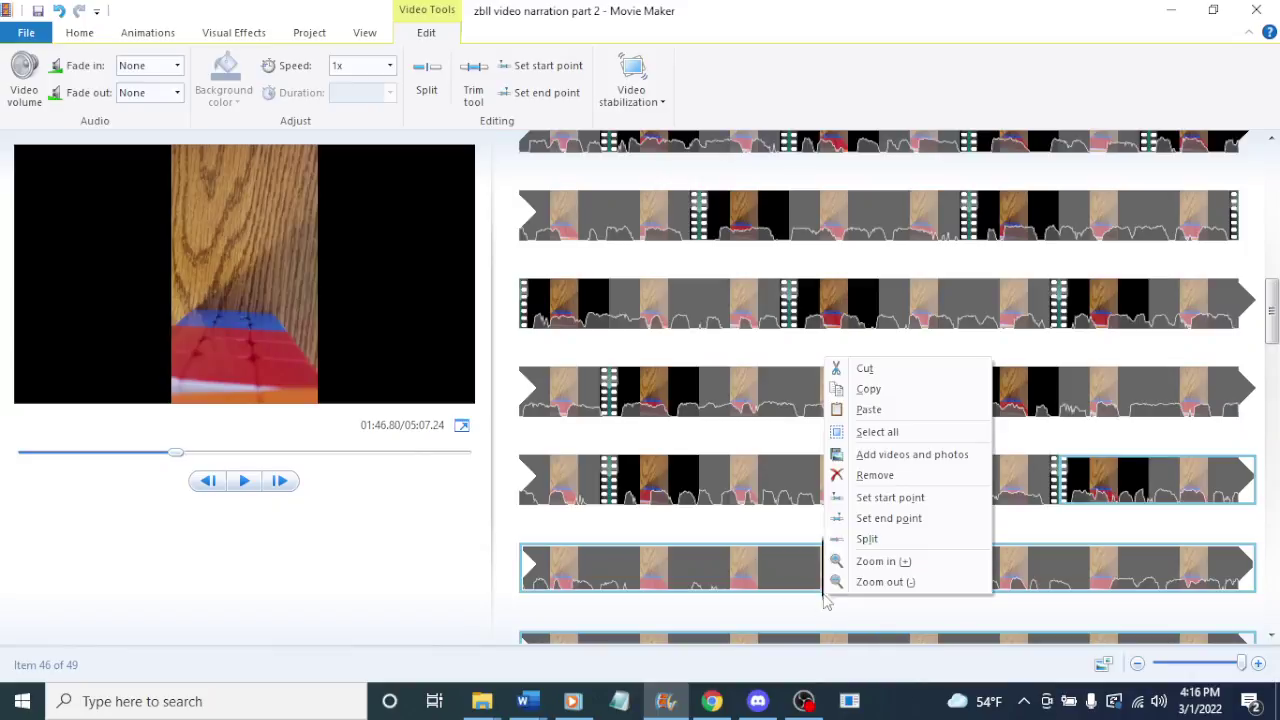
left_click(890, 497)
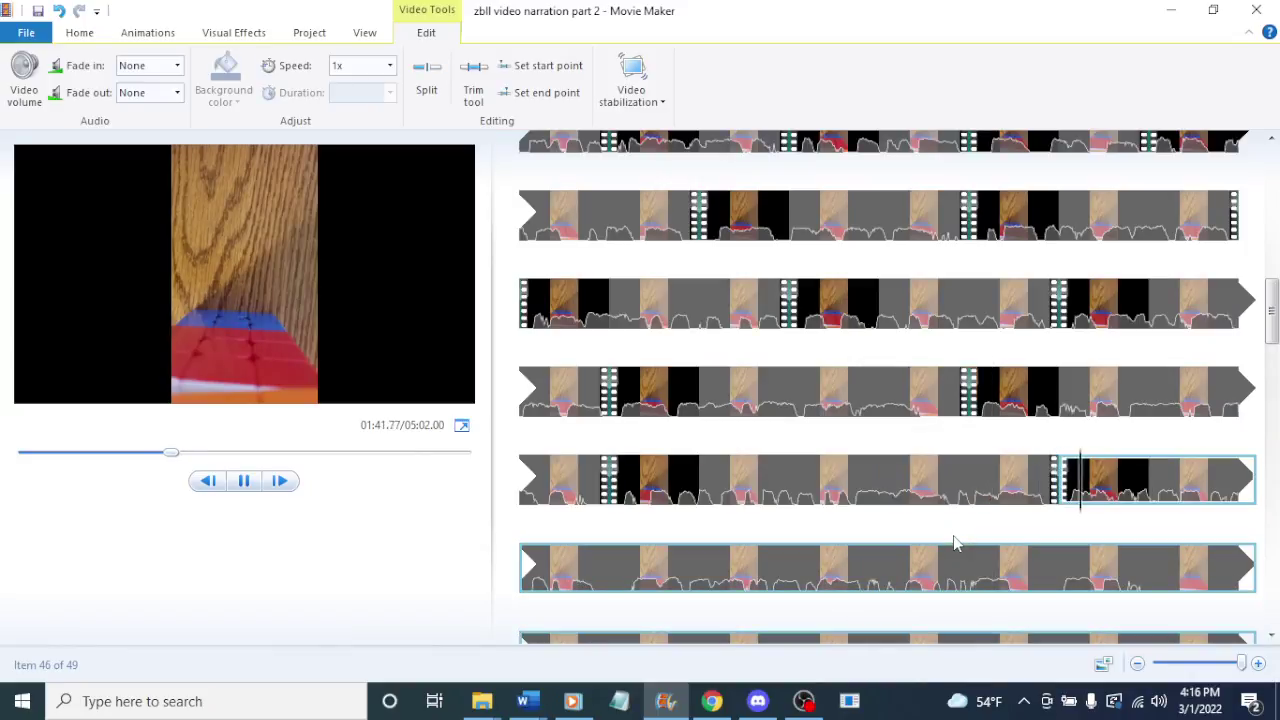
- Split the clip at 01:44.40 and trim about 0.3 seconds off the start of the second part
right_click(606, 598)
left_click(655, 538)
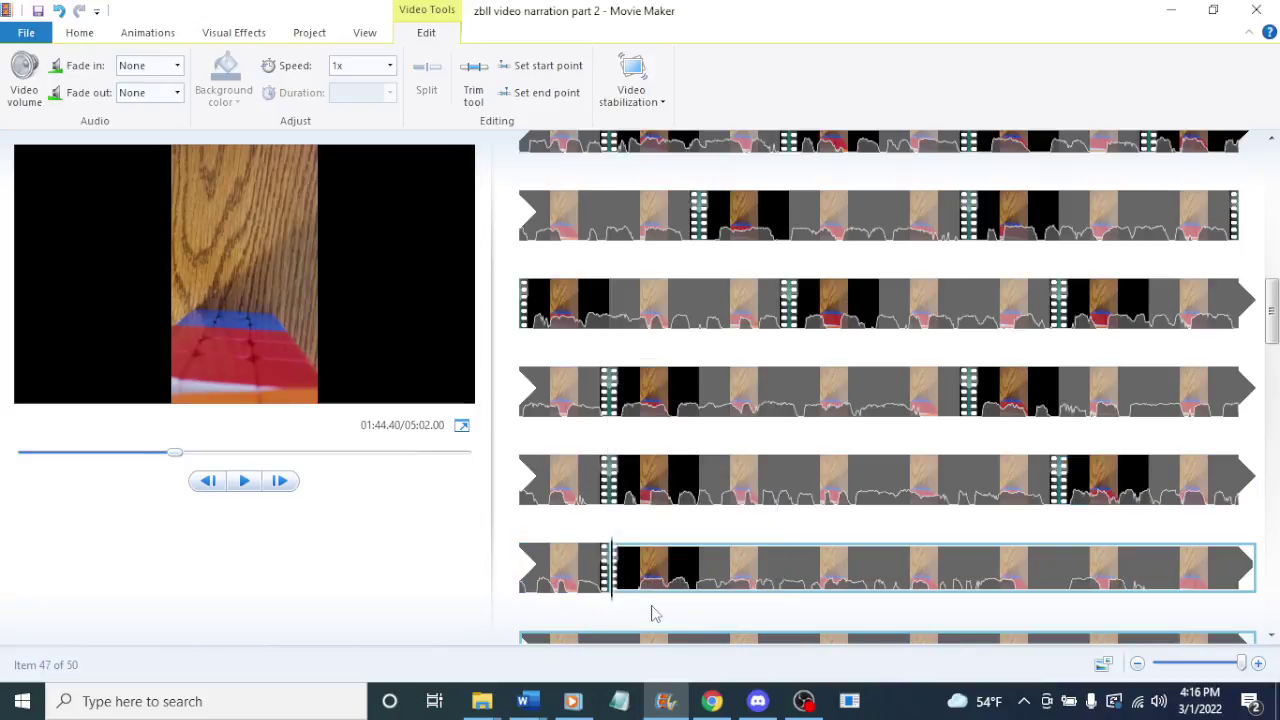
right_click(643, 606)
left_click(690, 514)
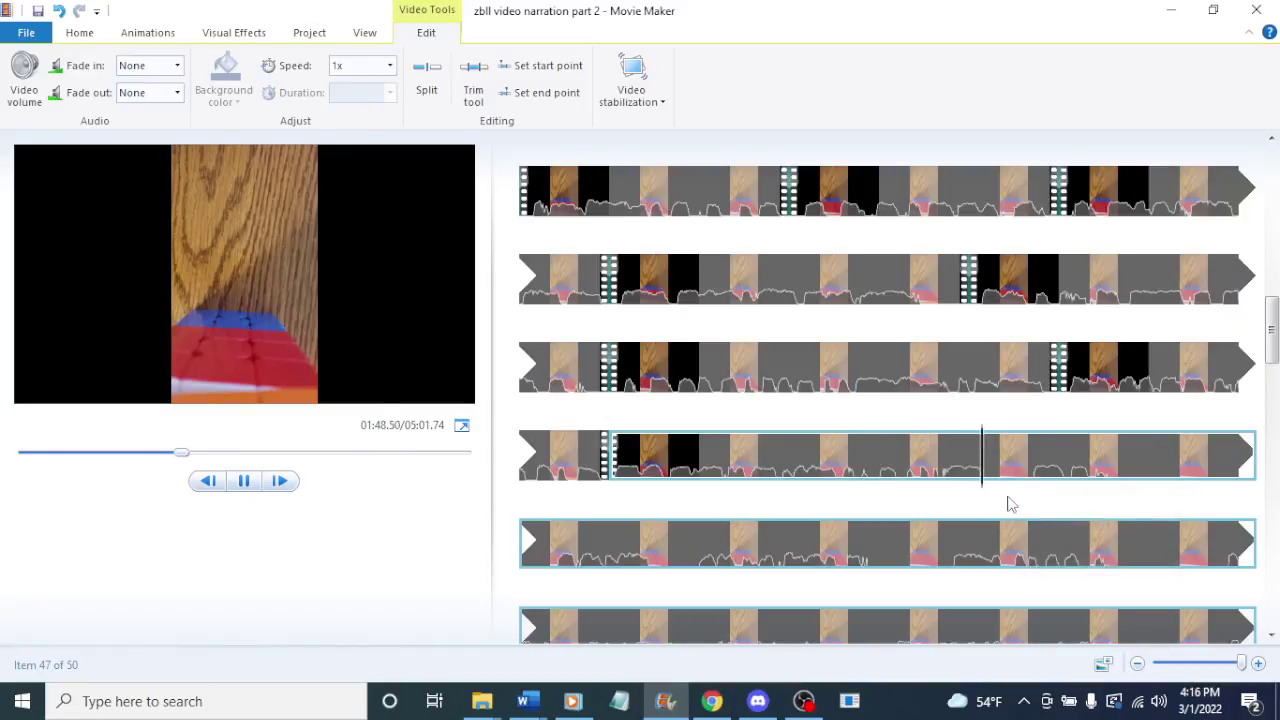
- Split the clip at about 01:48.6 and set the start point of the new clip at 01:49.00
right_click(994, 486)
left_click(1030, 420)
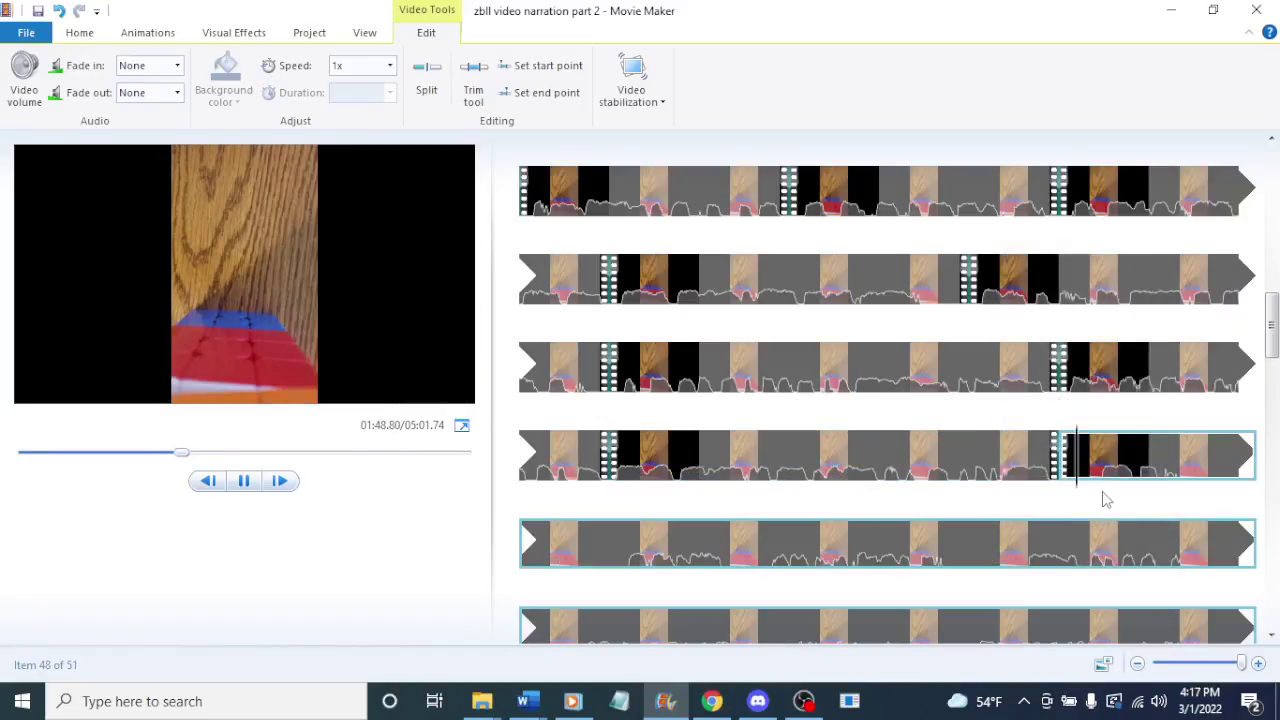
left_click(1104, 494)
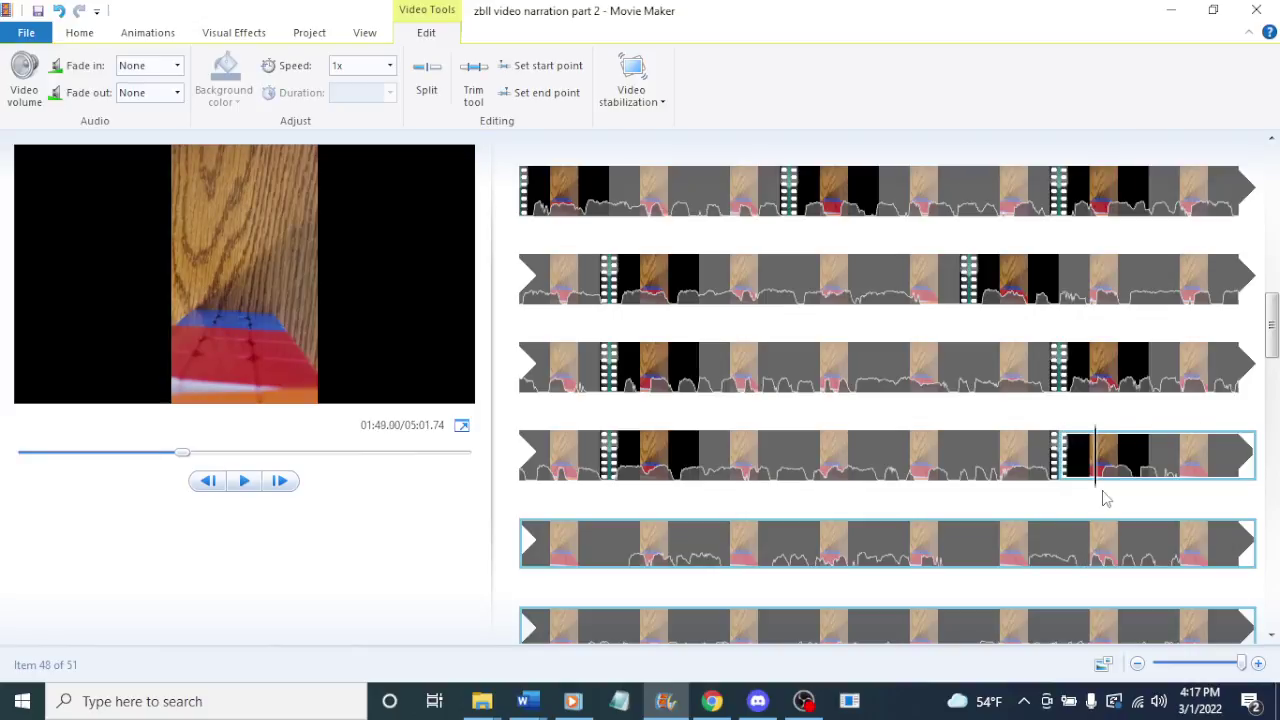
right_click(1098, 487)
left_click(1110, 382)
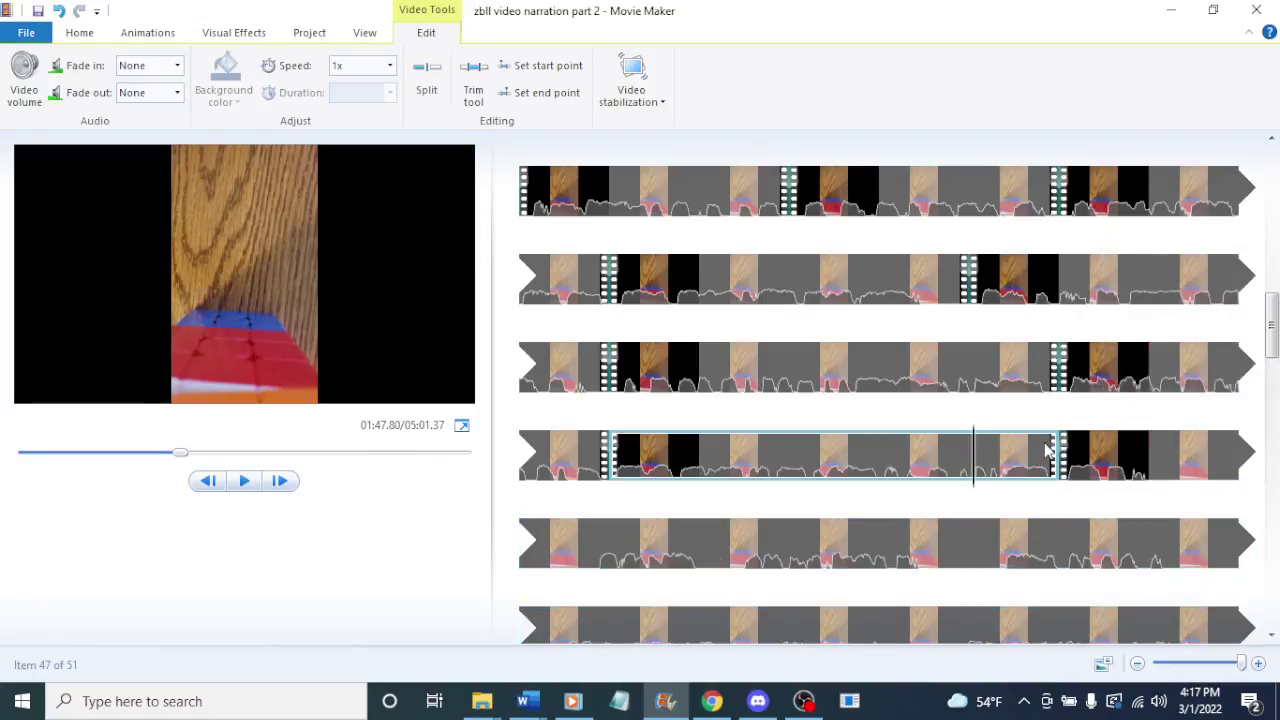
- Split the clip at about 01:49.7 and set the following clip's start point at about 01:51.3
right_click(1164, 488)
left_click(1063, 426)
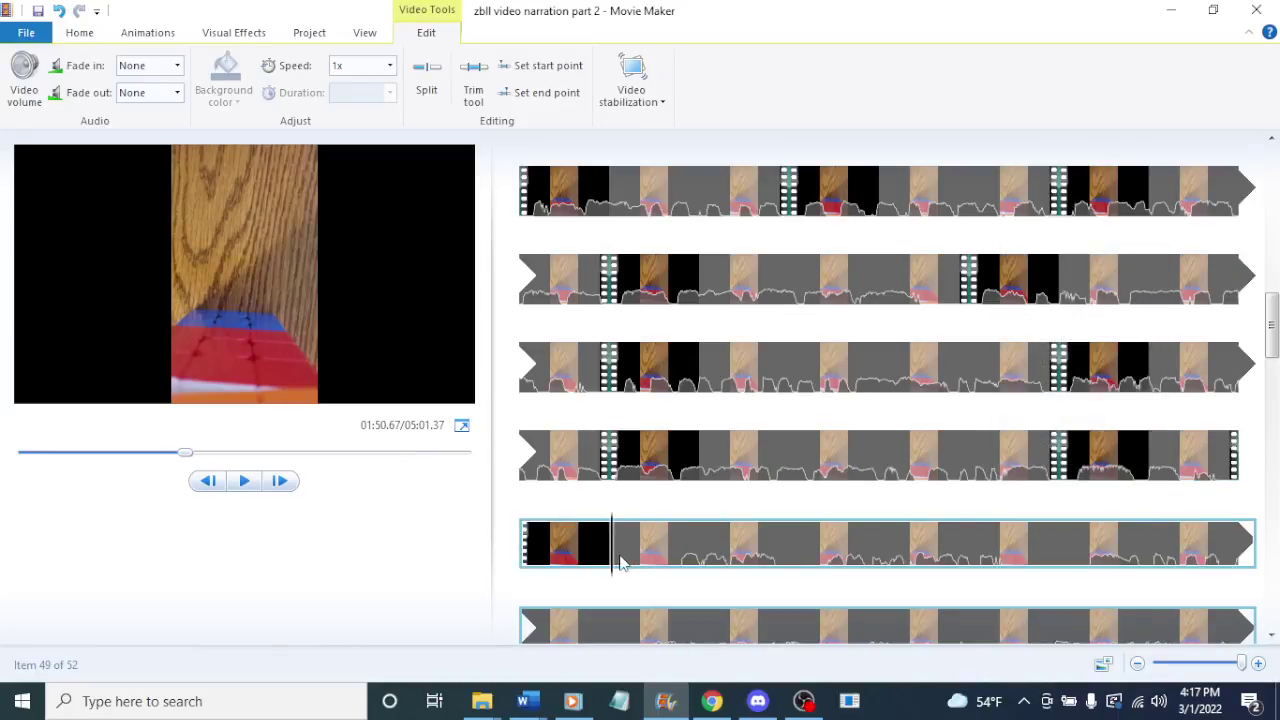
right_click(675, 586)
left_click(677, 587)
right_click(675, 570)
left_click(730, 463)
- Replay the last cut, split the following clip at about 01:50.90 and set the second part's start point at 01:51.30
left_click(1155, 462)
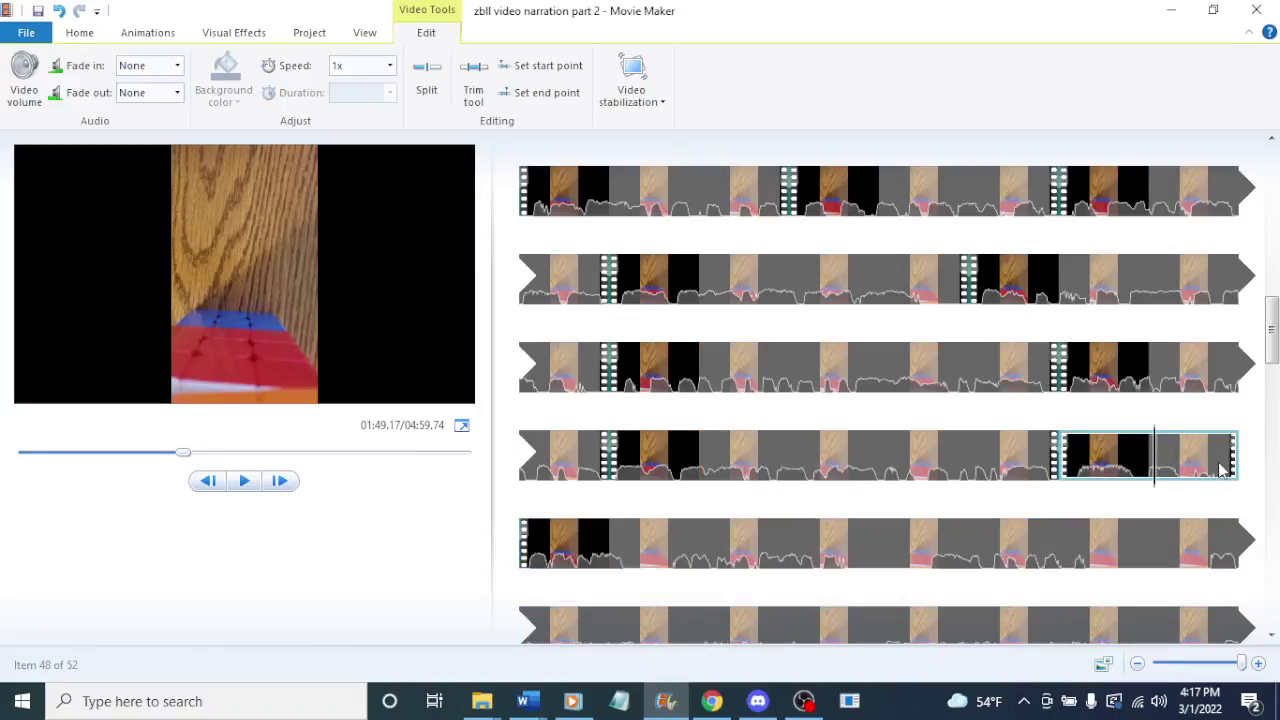
key("space")
key("space")
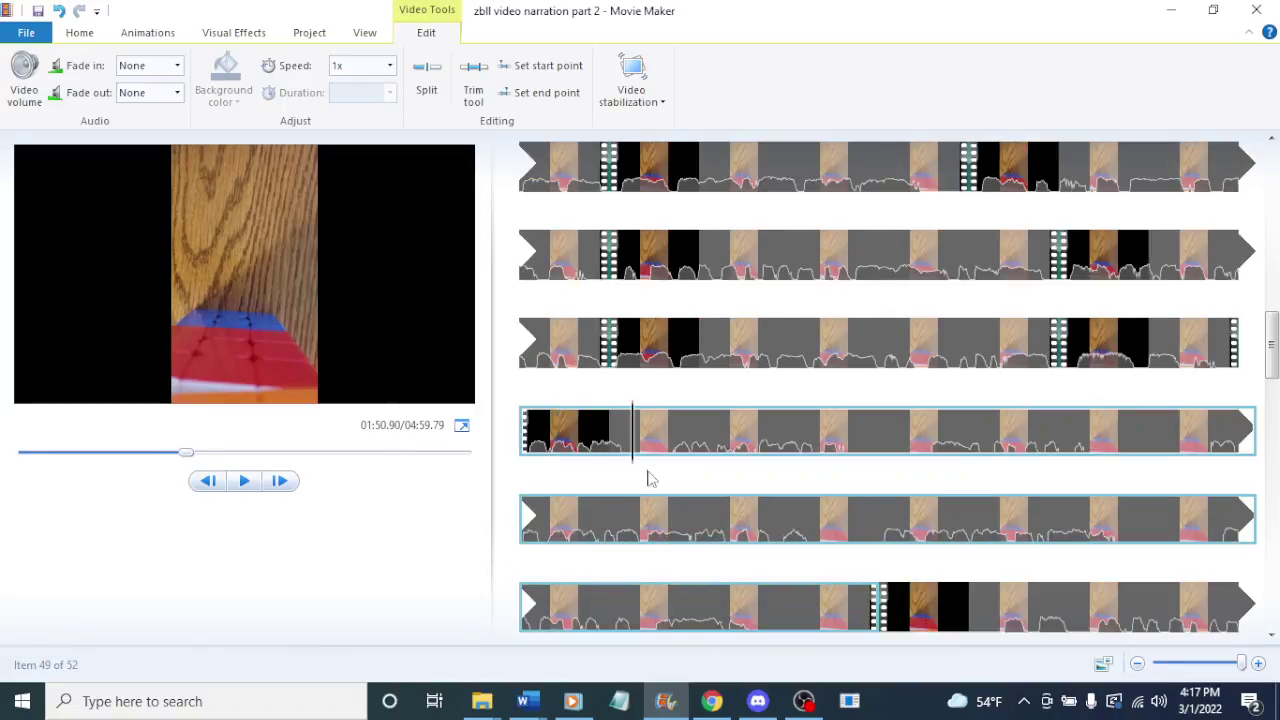
right_click(636, 467)
left_click(680, 403)
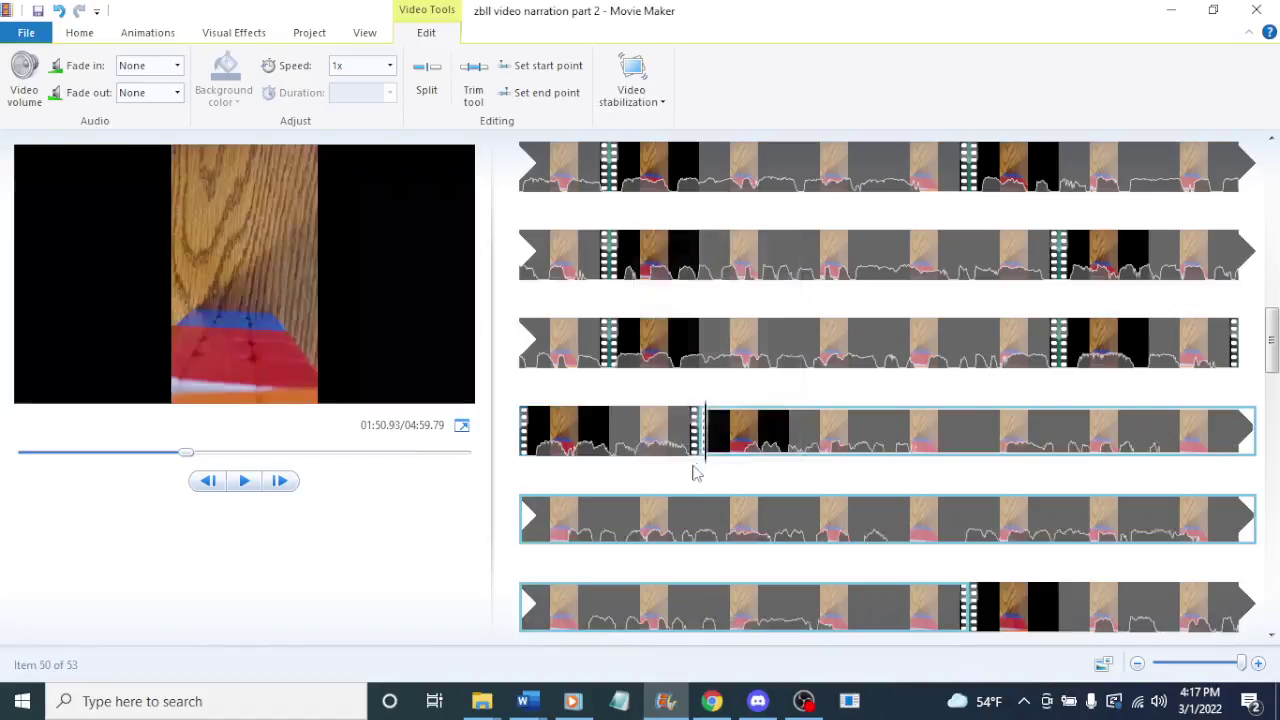
left_click(734, 469)
right_click(739, 467)
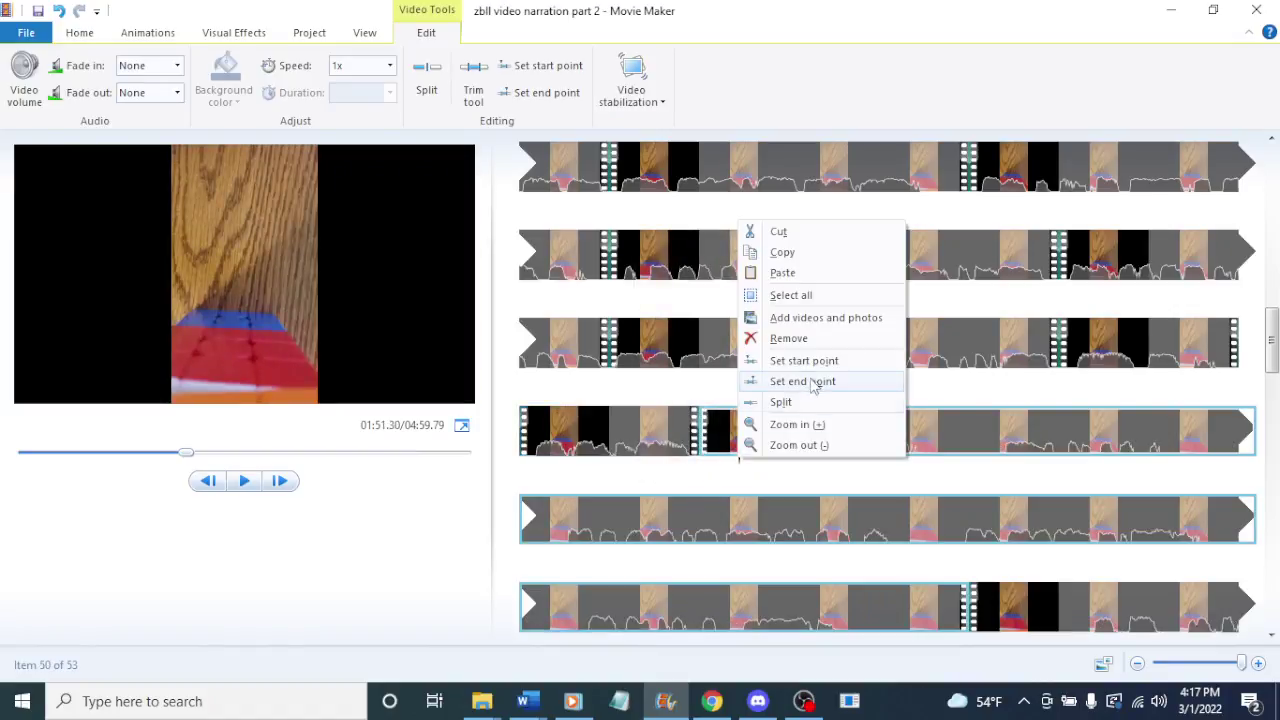
left_click(768, 381)
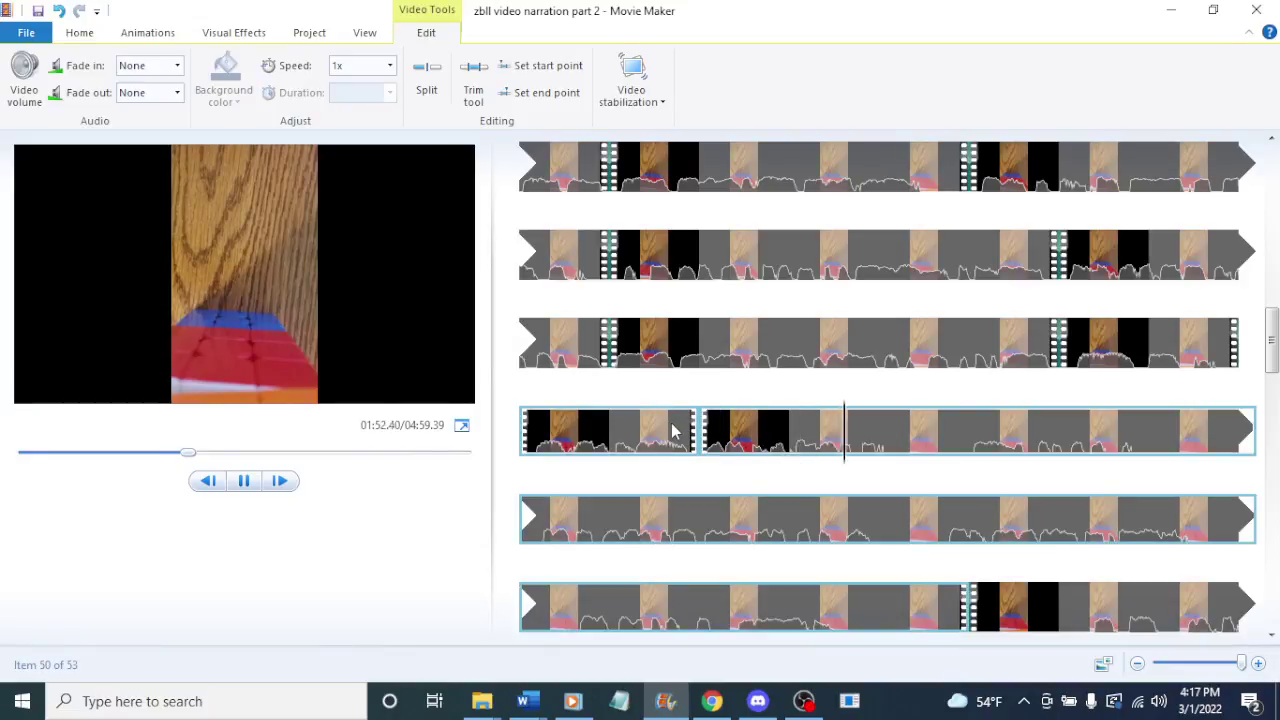
- Split the clip at 01:53.03 and set the start point of the following clip at 01:53.67
key("space")
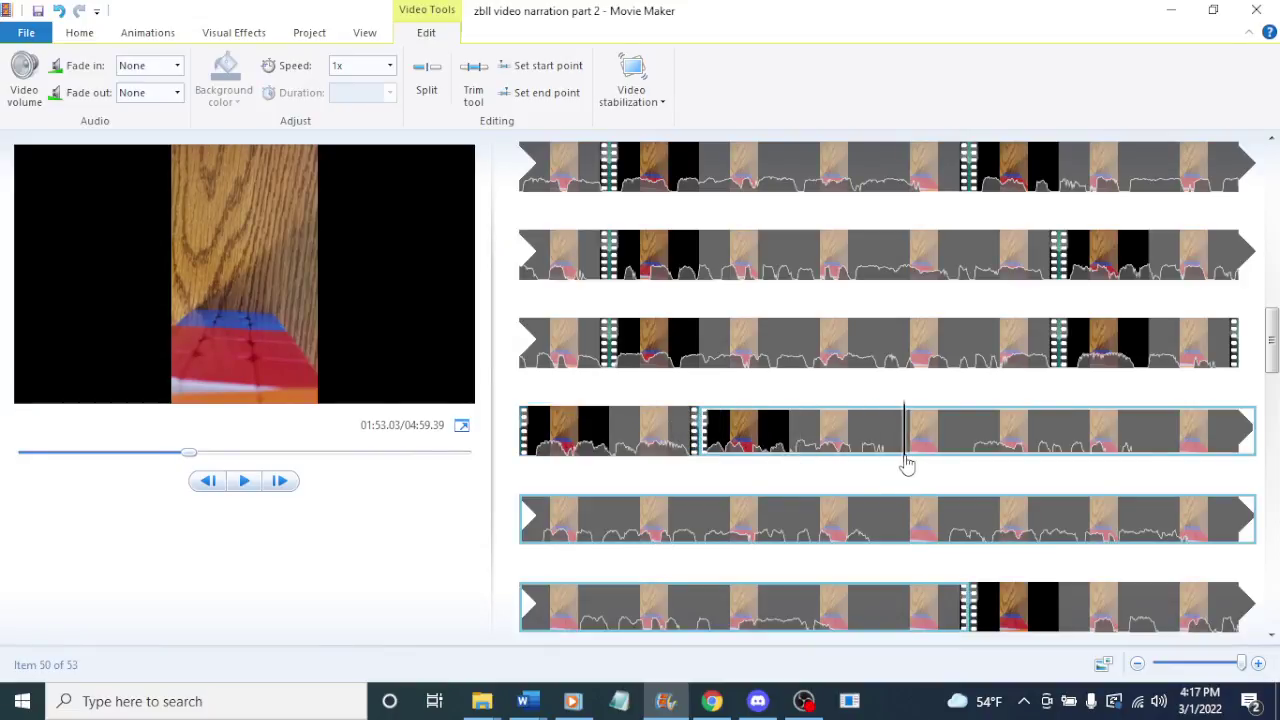
right_click(907, 465)
left_click(955, 400)
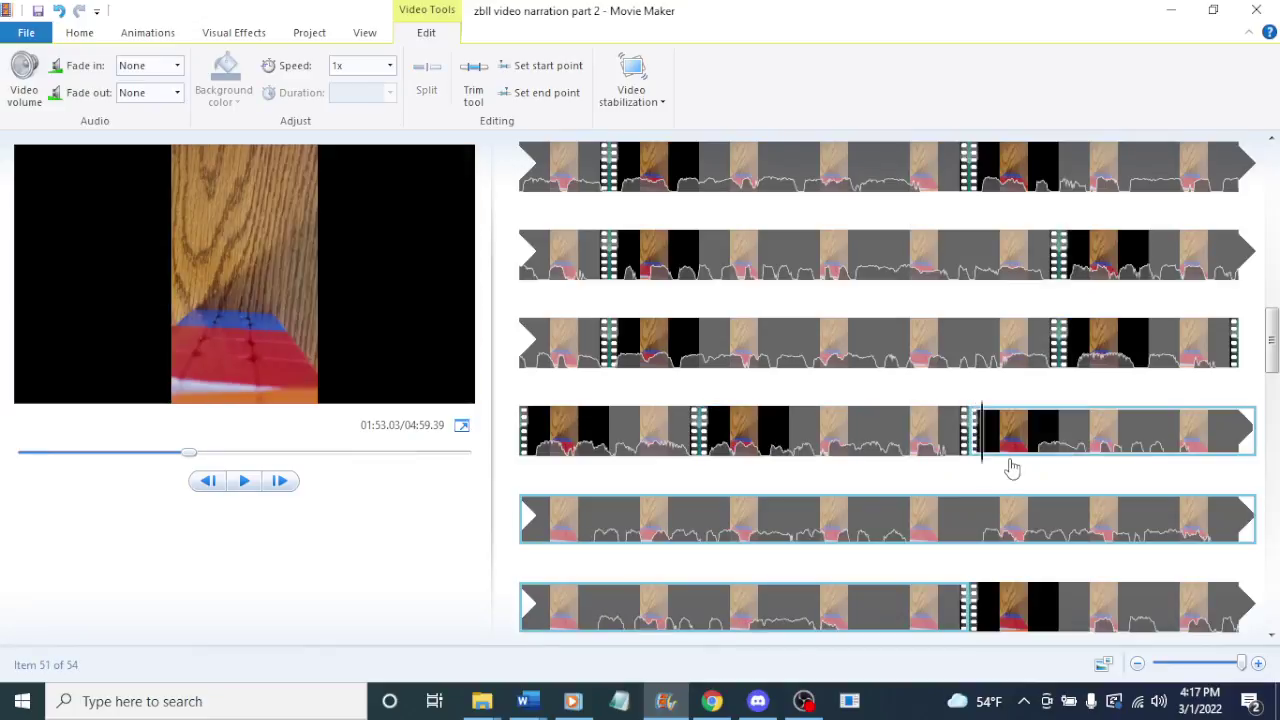
left_click(1023, 461)
right_click(1030, 462)
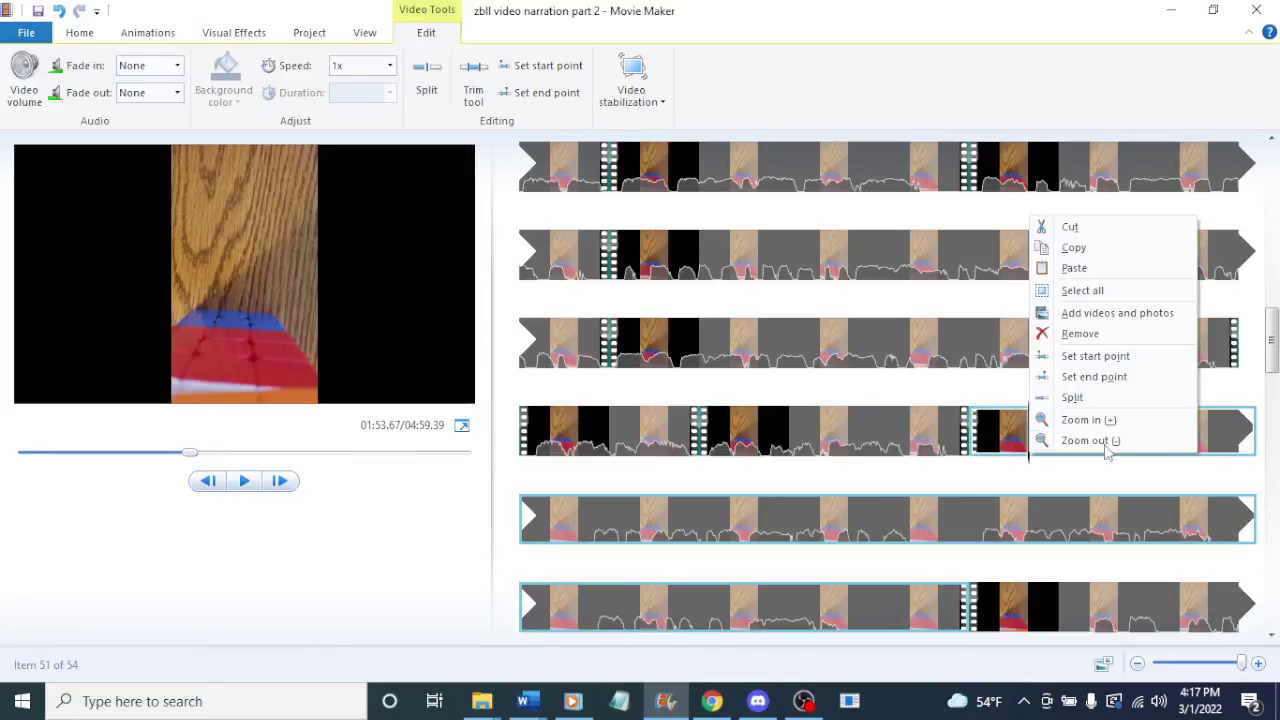
left_click(1100, 358)
- Split the clip at 01:55.03 and set the start point of the second part at 01:56.07
left_click(889, 438)
key("space")
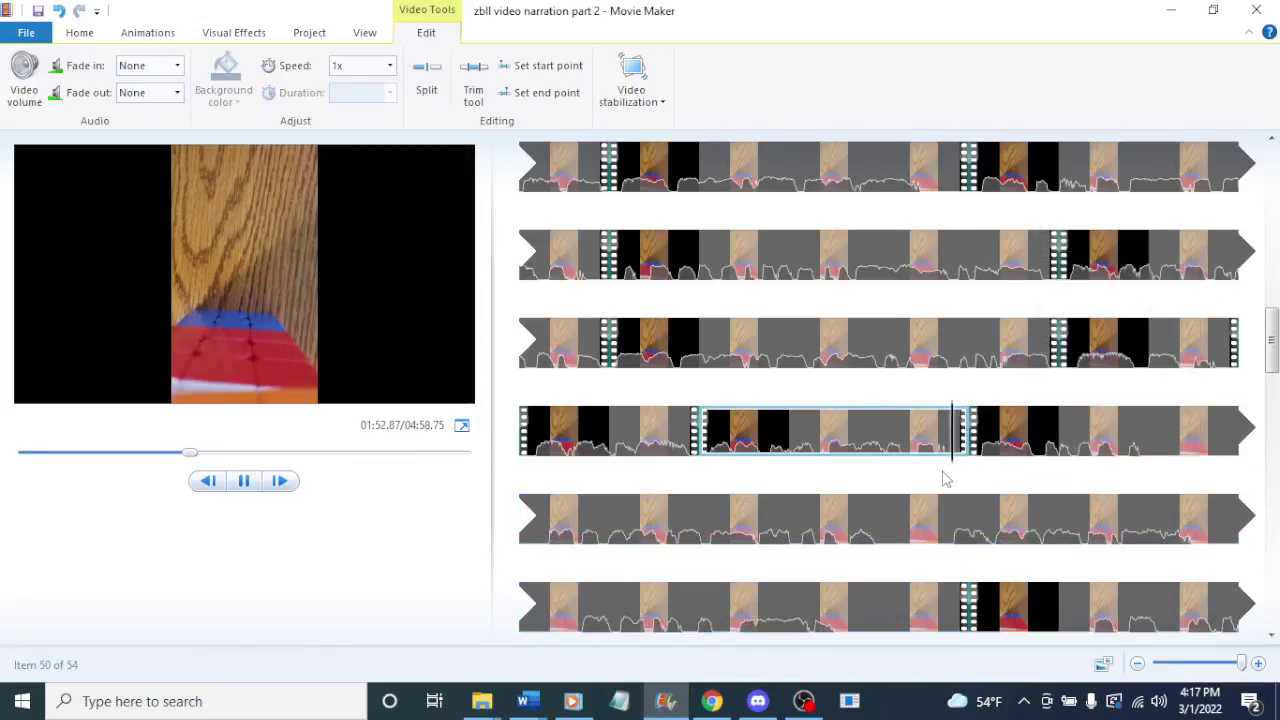
right_click(1171, 472)
left_click(1040, 395)
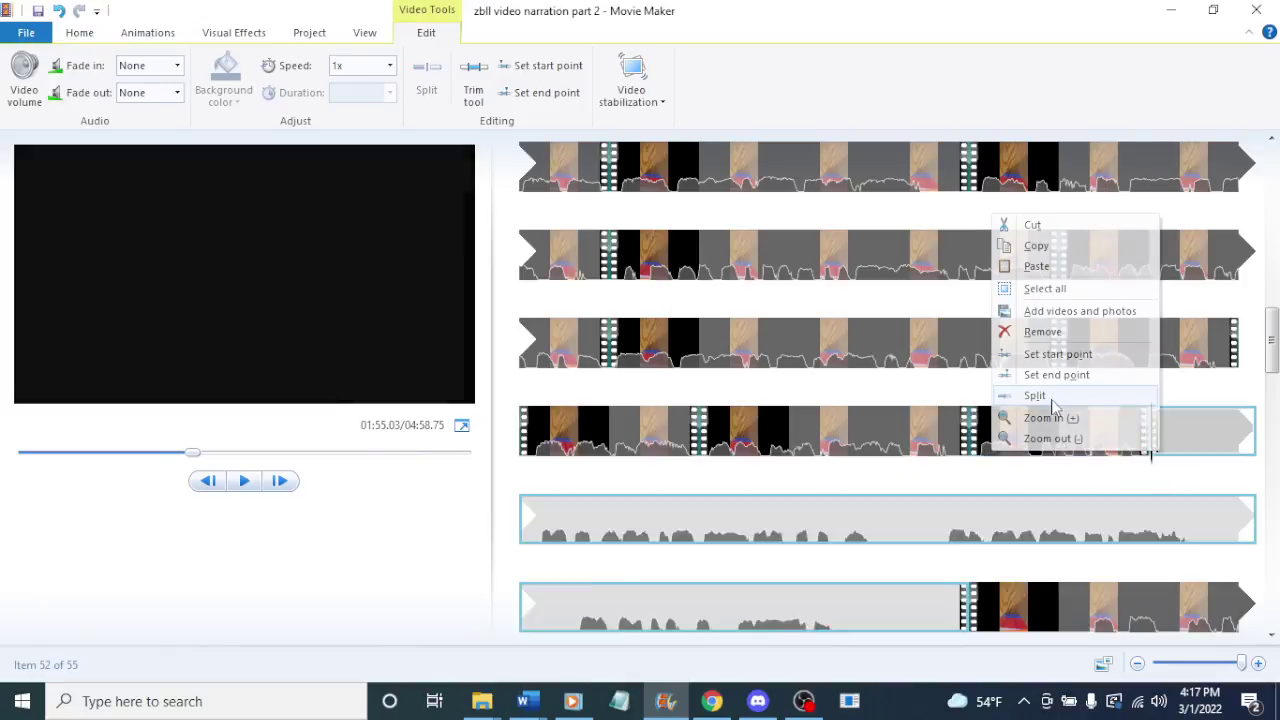
key("space")
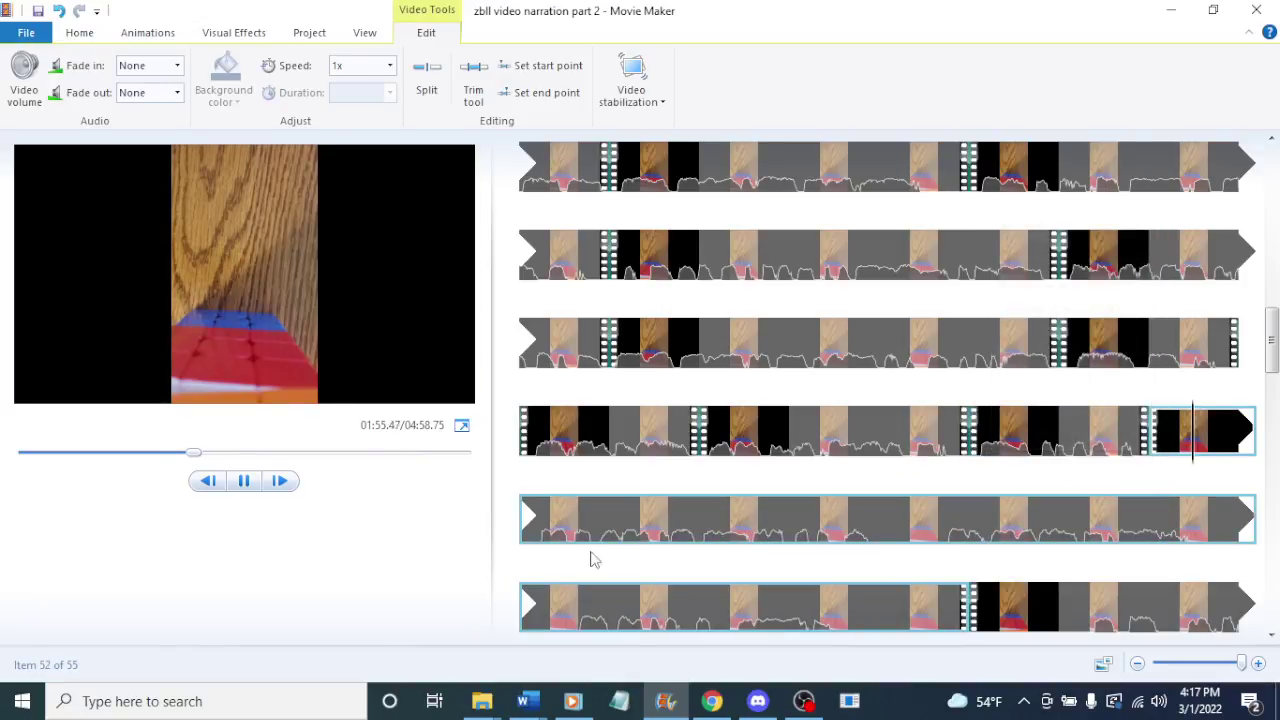
left_click(525, 545)
key("space")
left_click(530, 548)
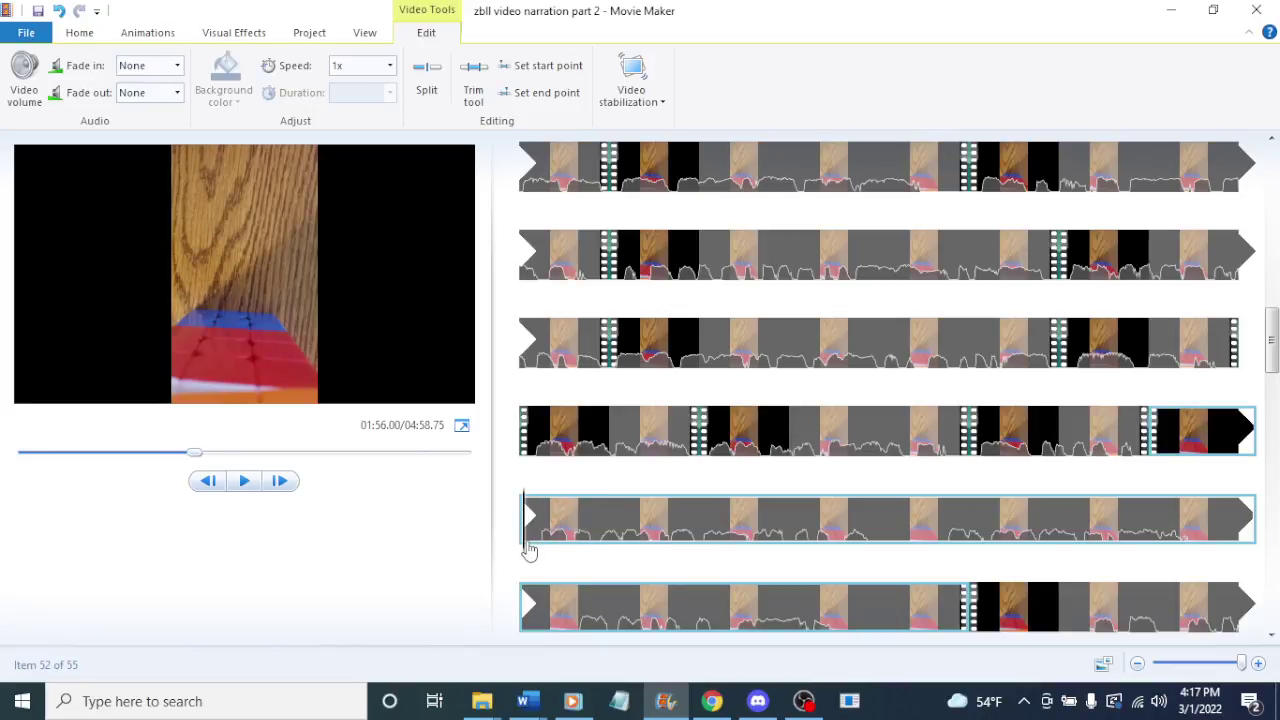
right_click(531, 549)
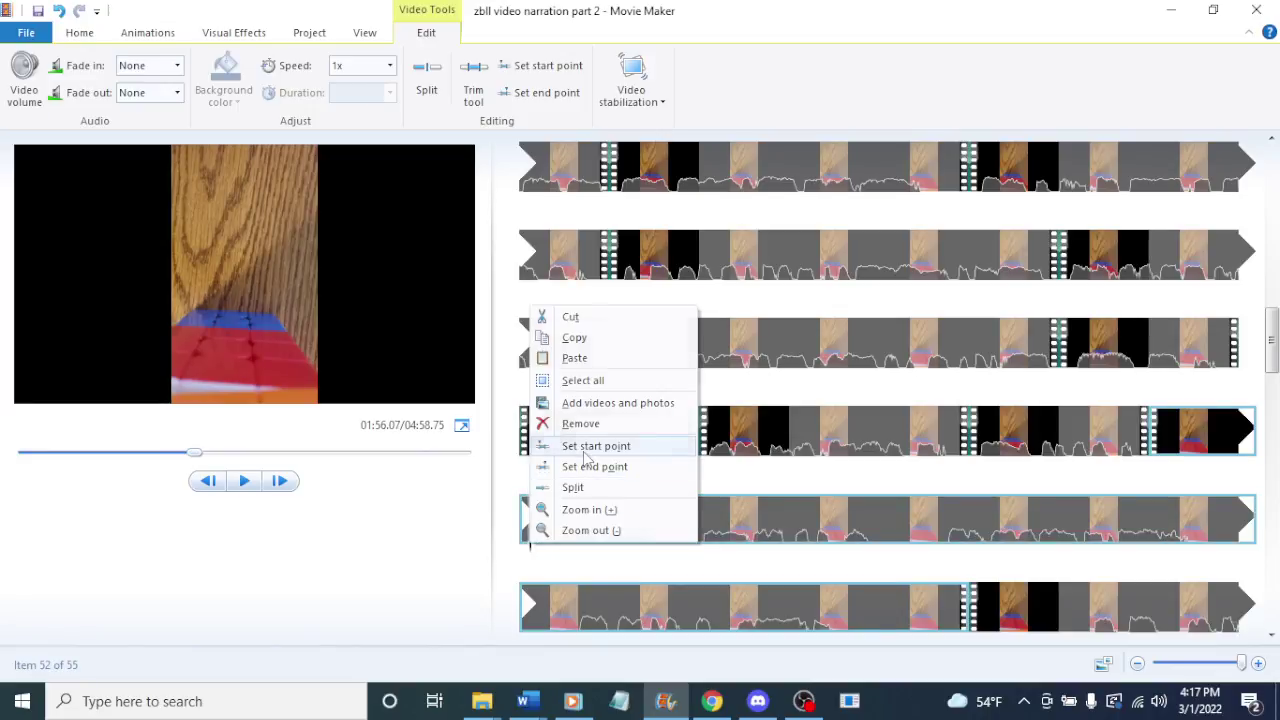
left_click(605, 446)
- Split the clip at 01:58.73 and select the clip before the cut
key("space")
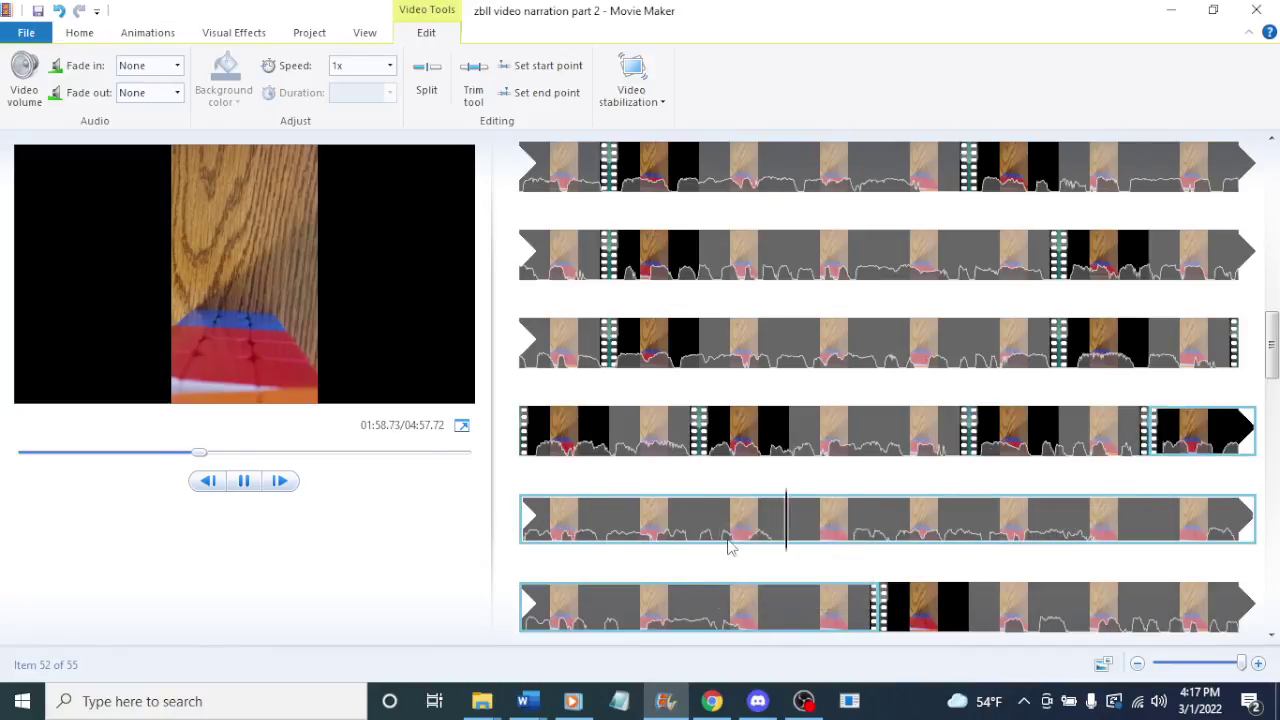
key("space")
right_click(789, 557)
left_click(830, 491)
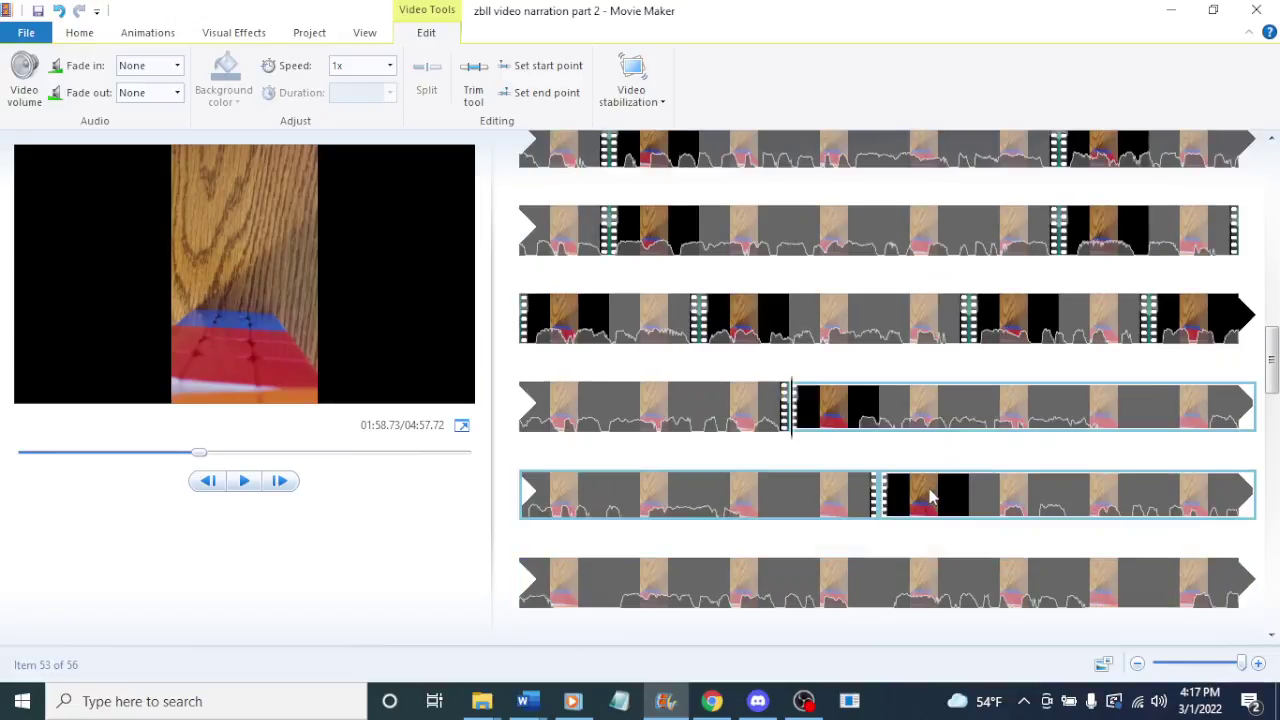
key("space")
key("space")
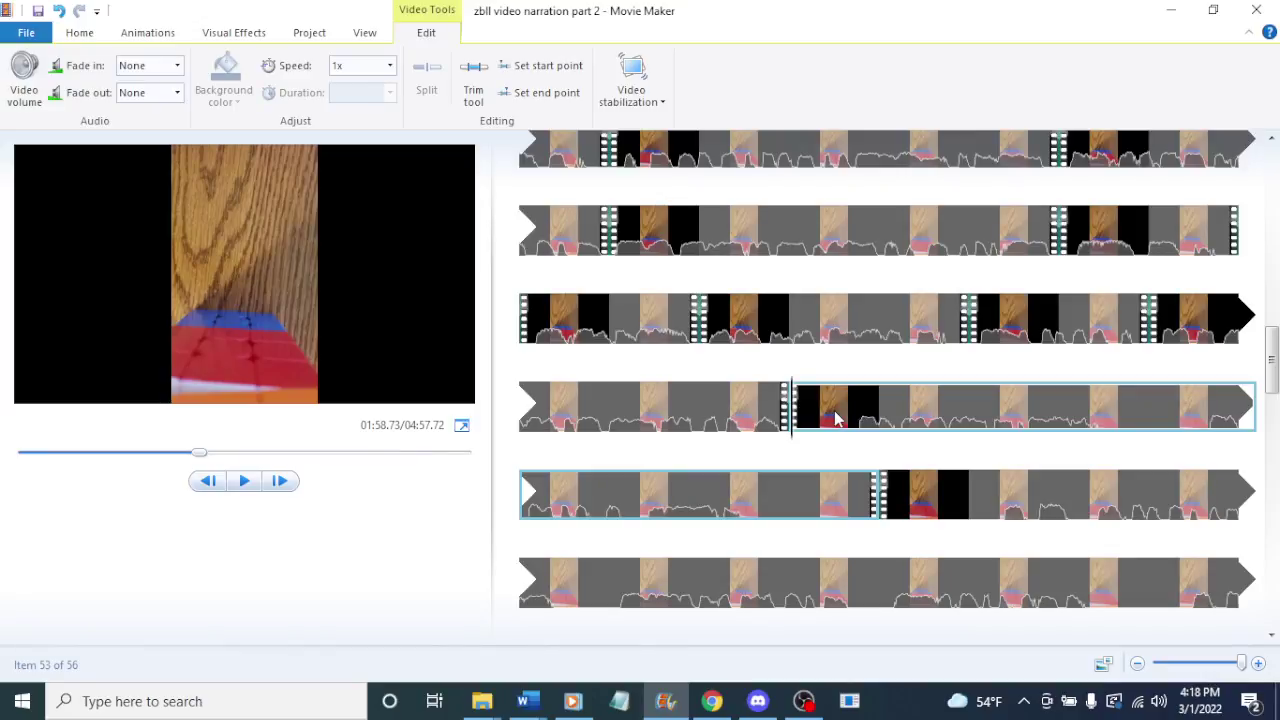
key("Left")
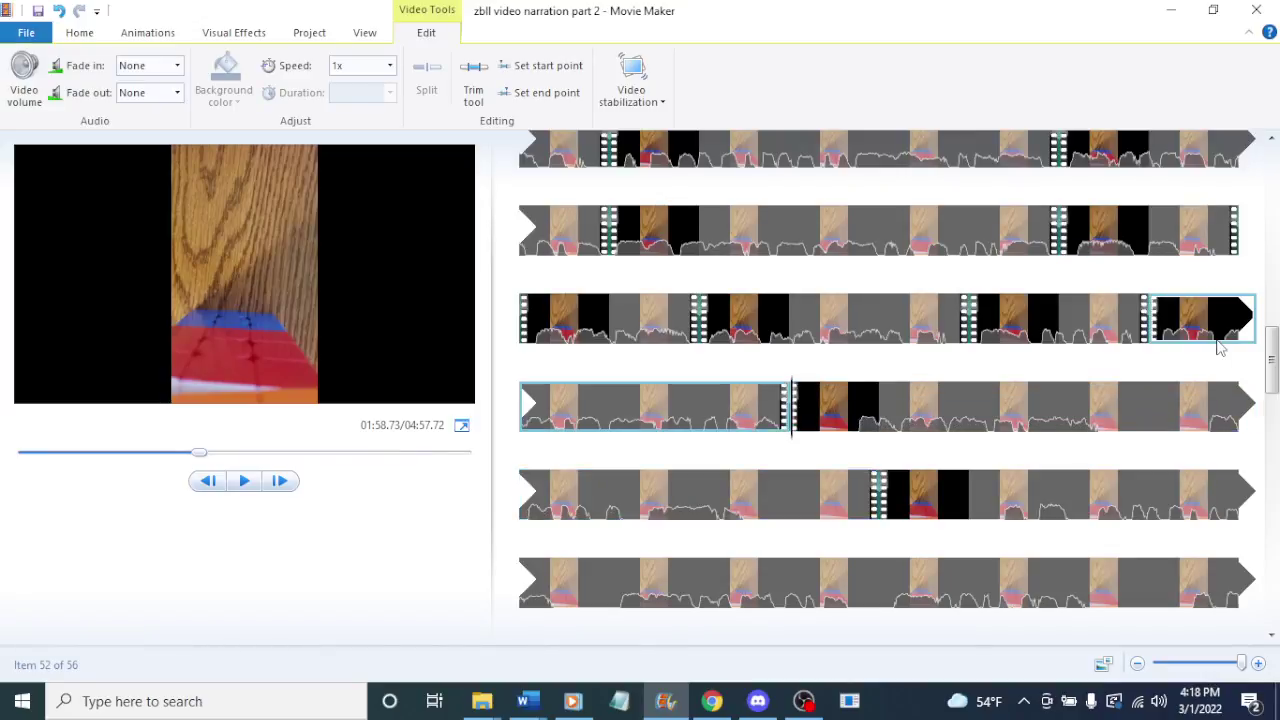
- Replay the end of the clip before the cut and set the start point of the following clip at 01:59.27
key("space")
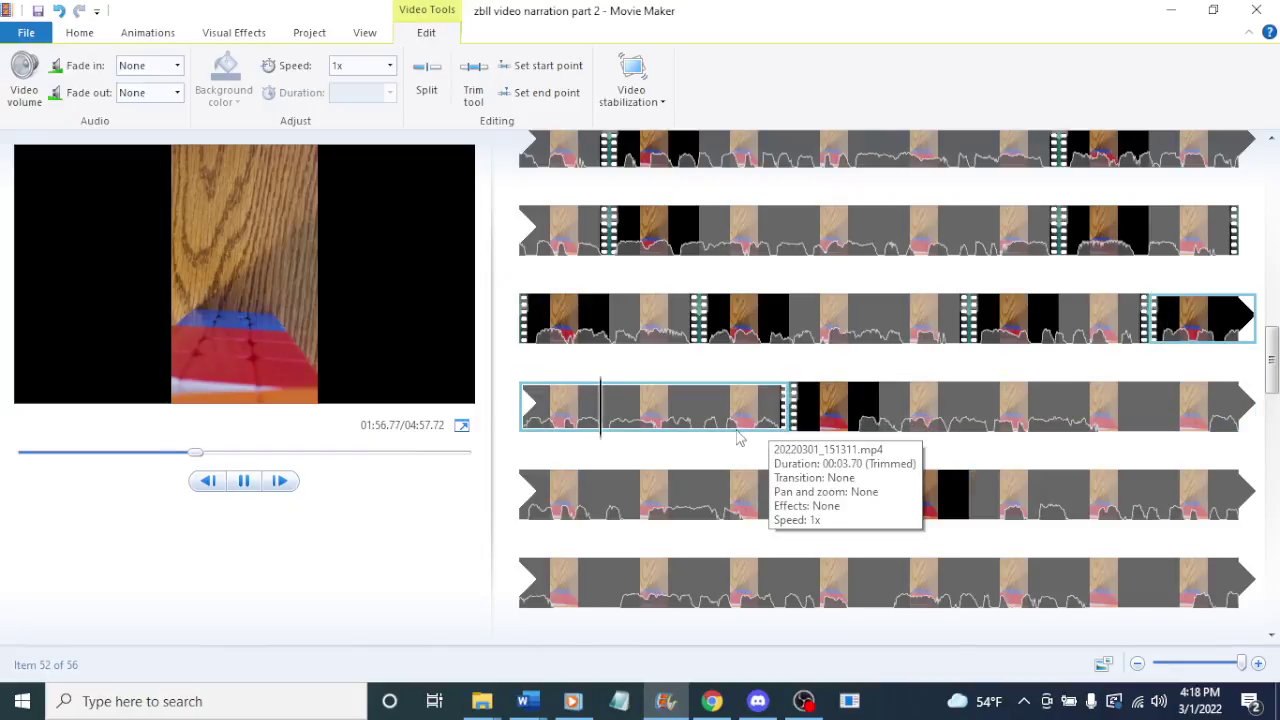
key("space")
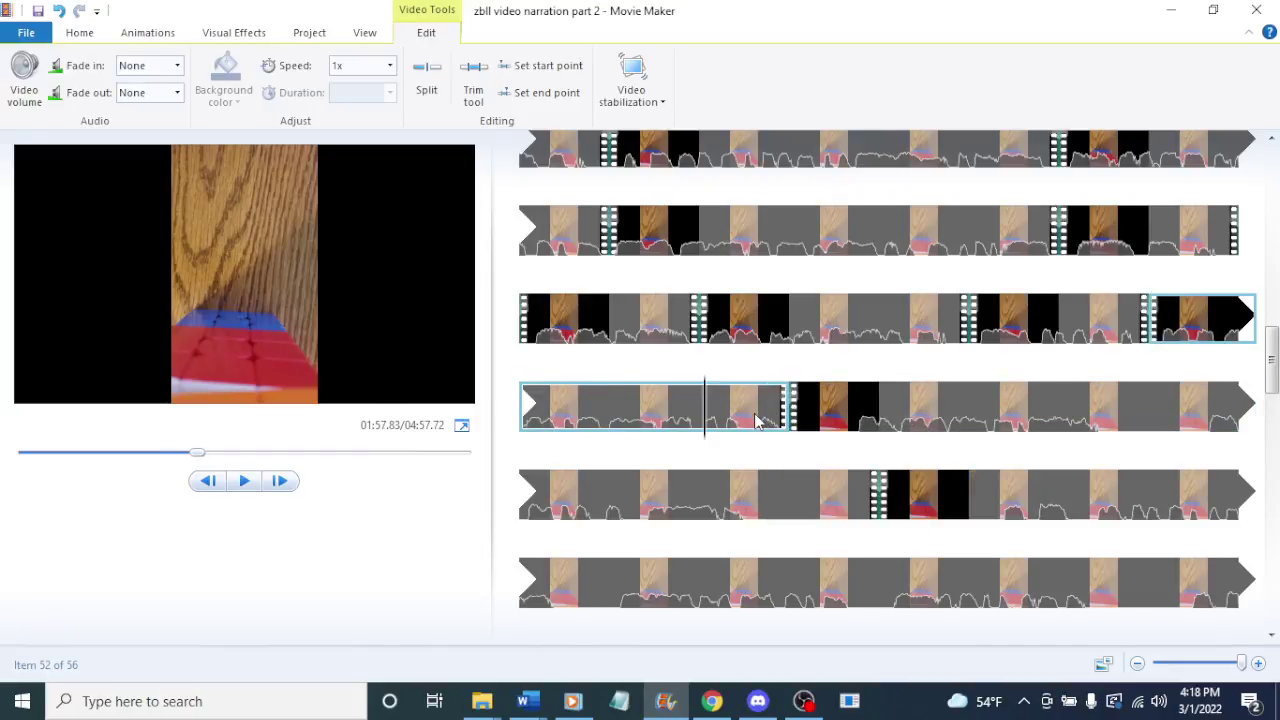
left_click(830, 420)
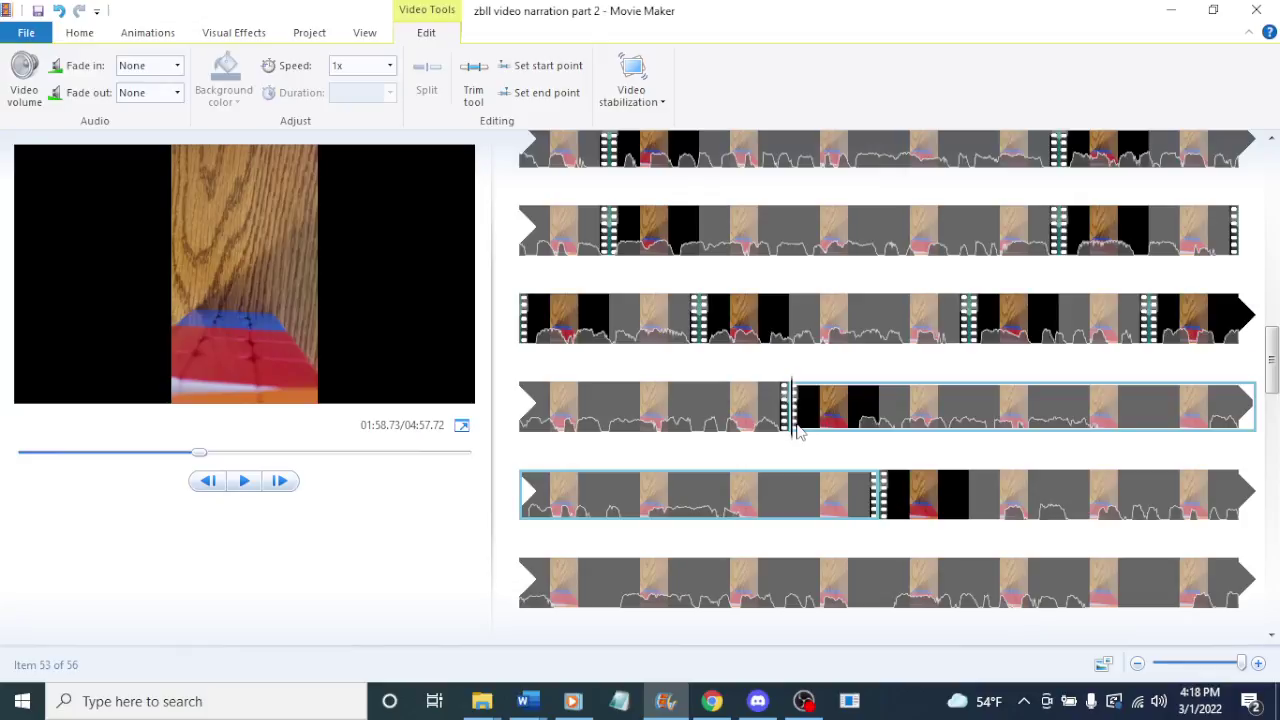
left_click_drag(797, 428, 848, 442)
right_click(844, 441)
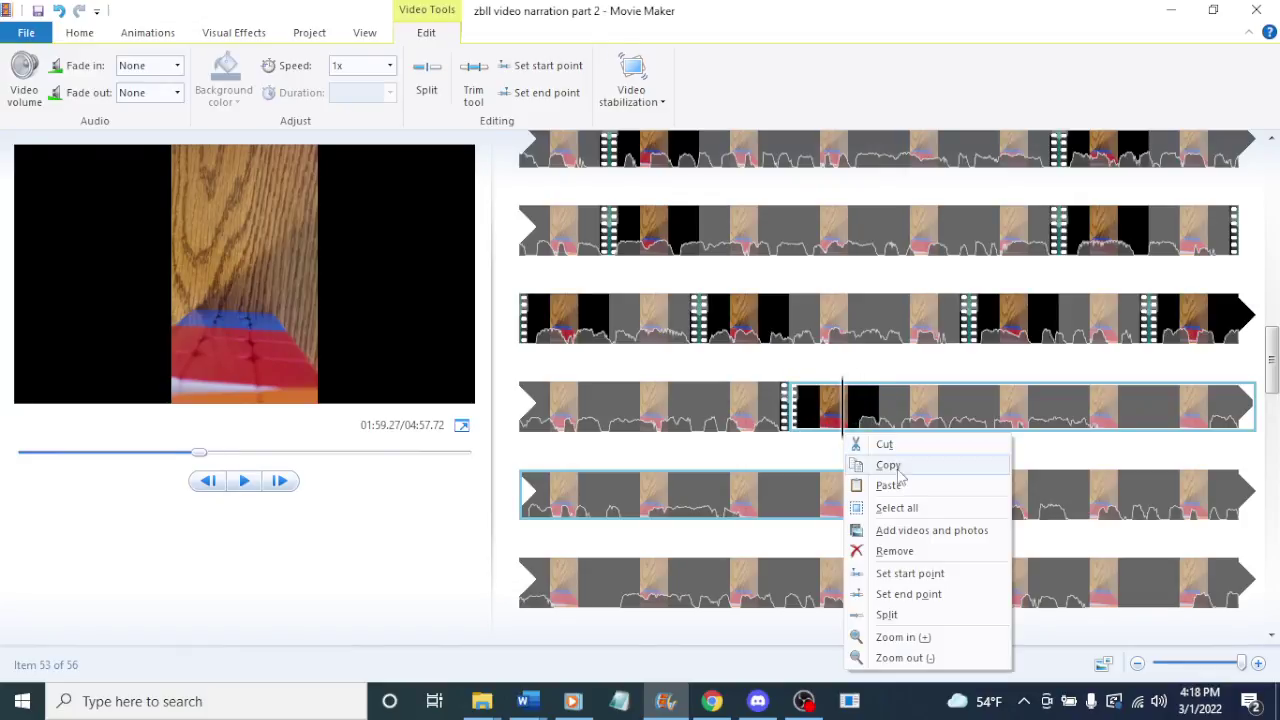
left_click(886, 571)
left_click(760, 425)
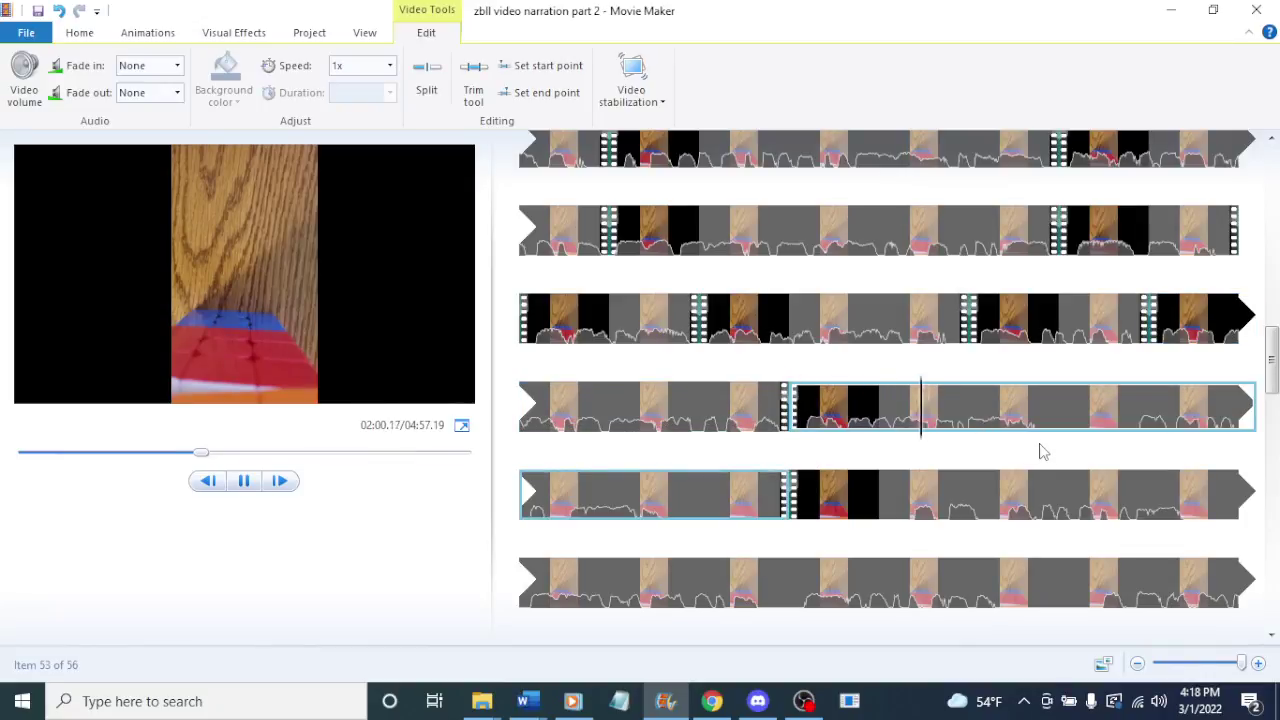
- Split the clip at 02:01.60 and set the start point of the second part at 02:02.50
key("space")
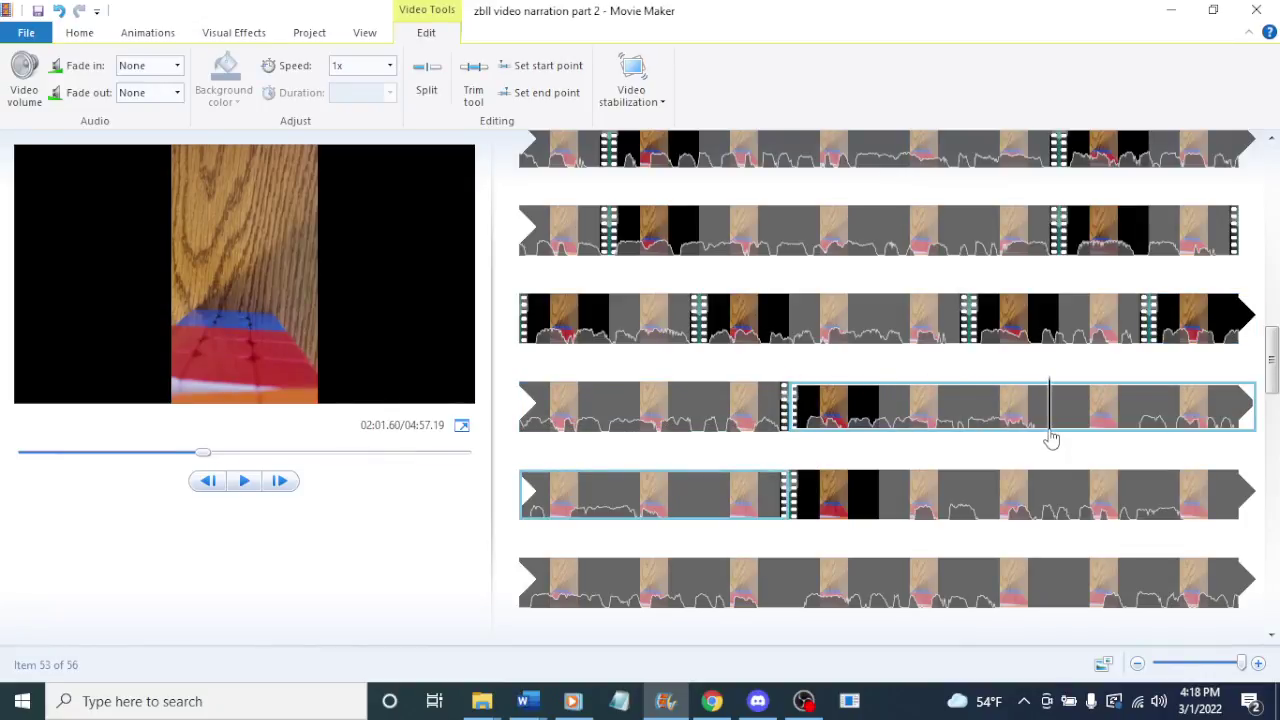
right_click(1051, 440)
left_click(1093, 609)
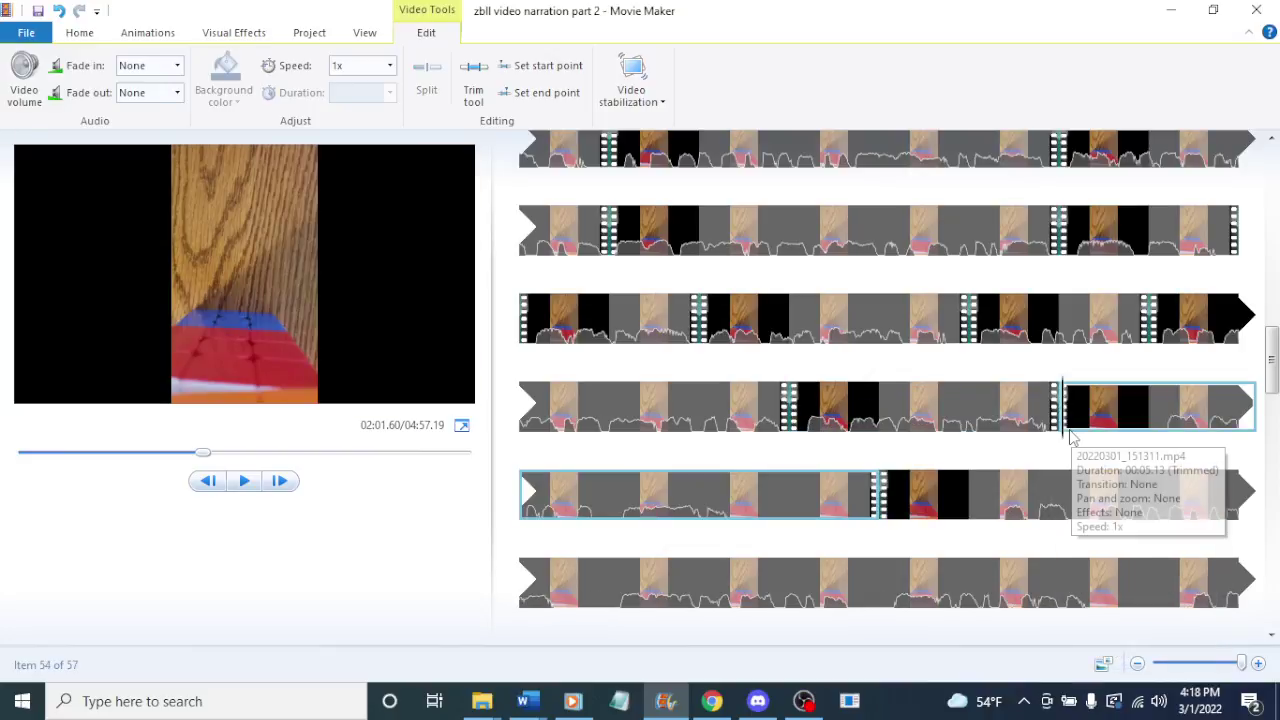
left_click(1140, 428)
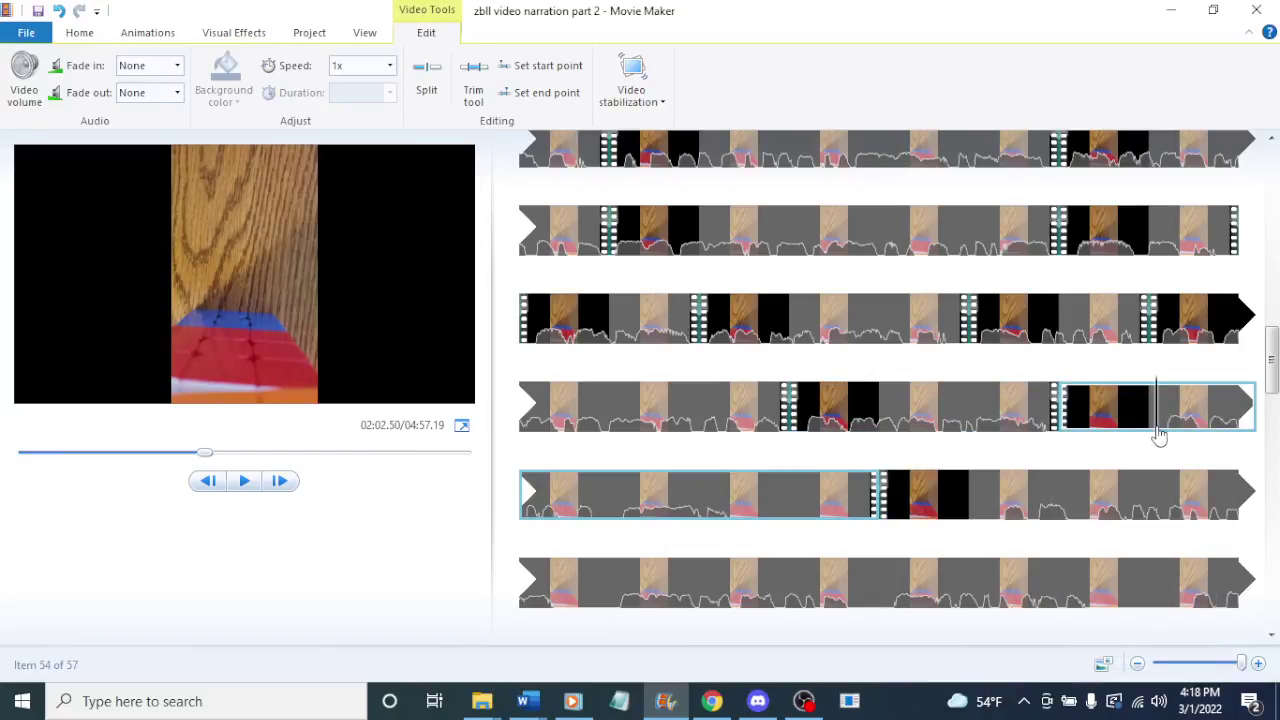
right_click(1159, 430)
left_click(1090, 566)
- Play the clip on, trim its end with an end point, and set the start point of the following clip at 02:05.87
key("space")
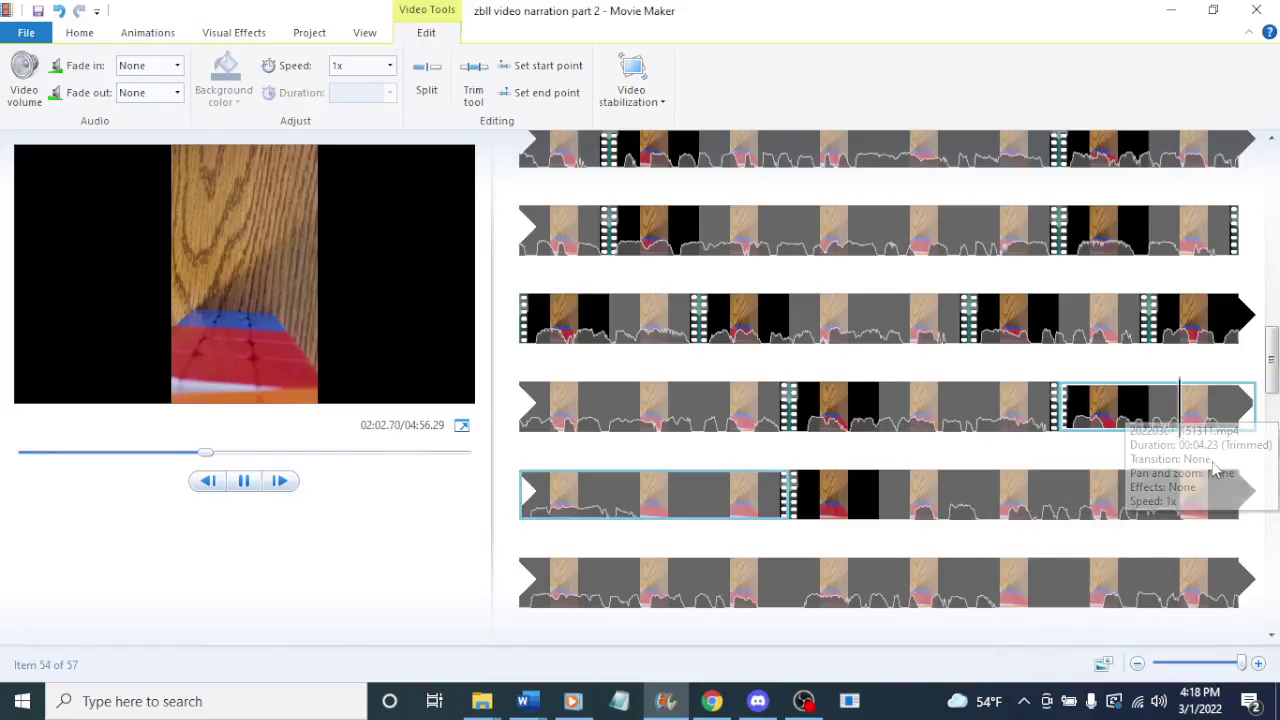
right_click(666, 530)
left_click(700, 443)
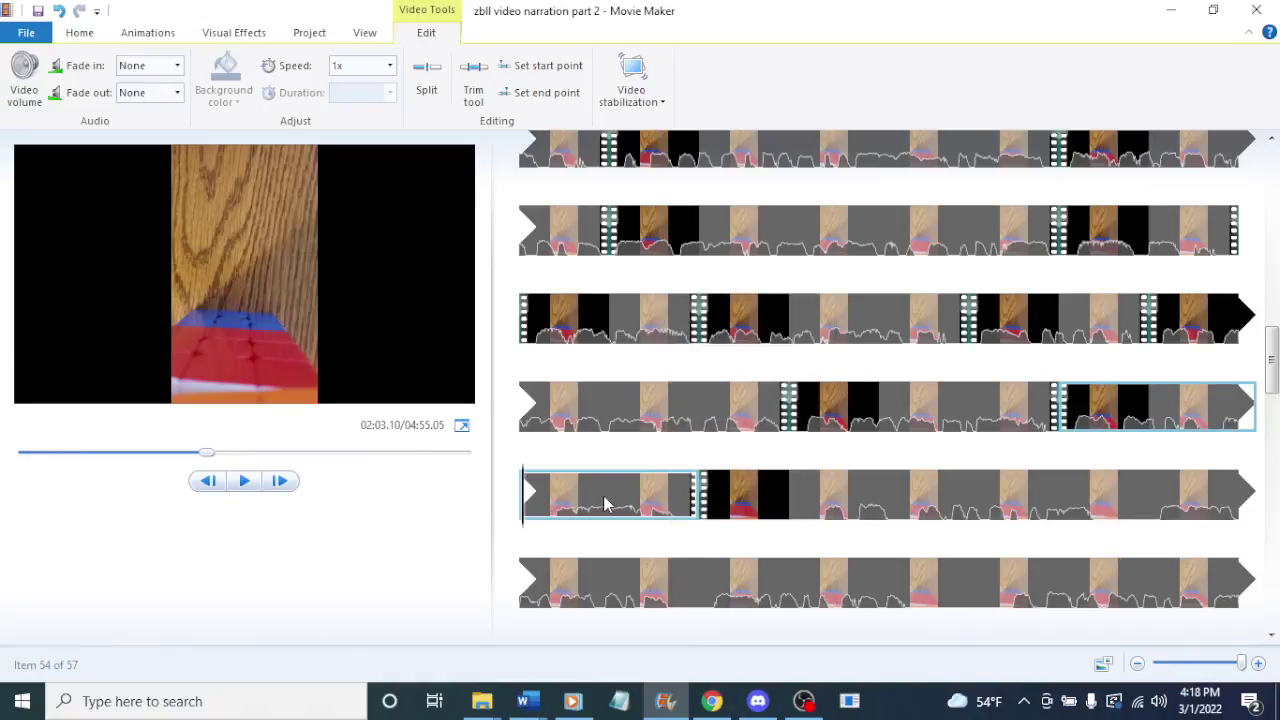
left_click_drag(798, 525, 819, 530)
right_click(818, 530)
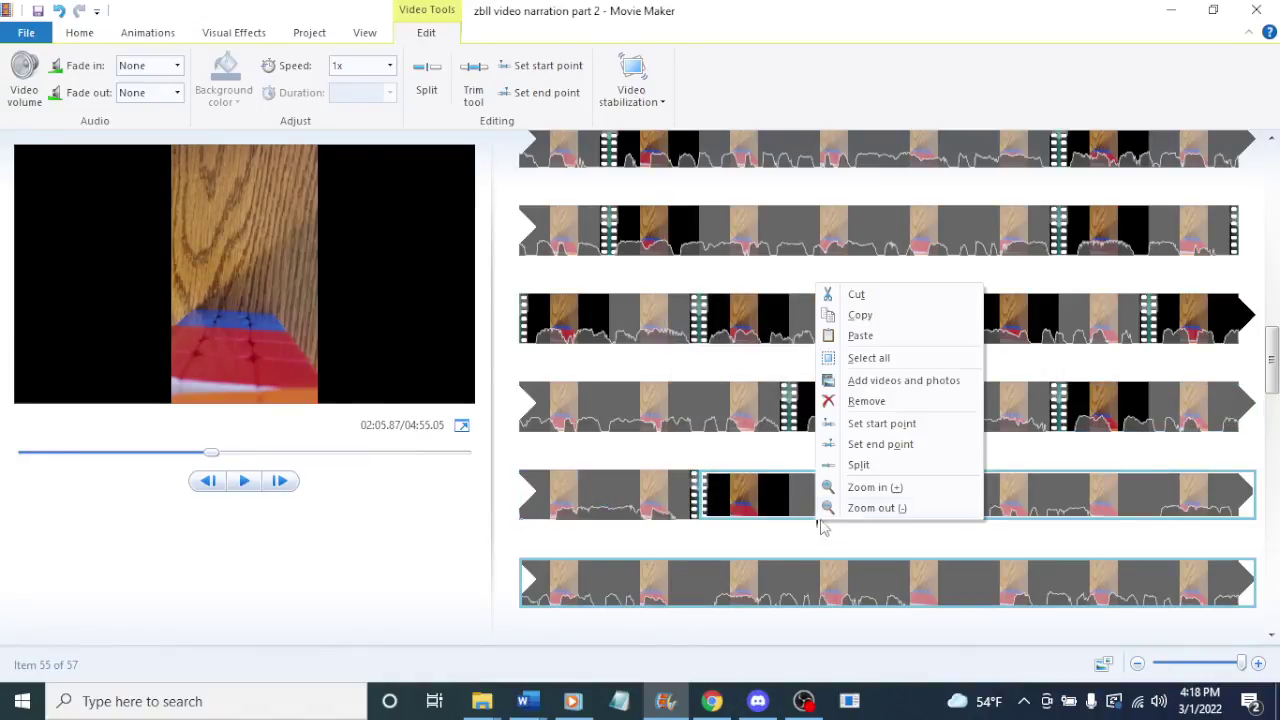
left_click(866, 423)
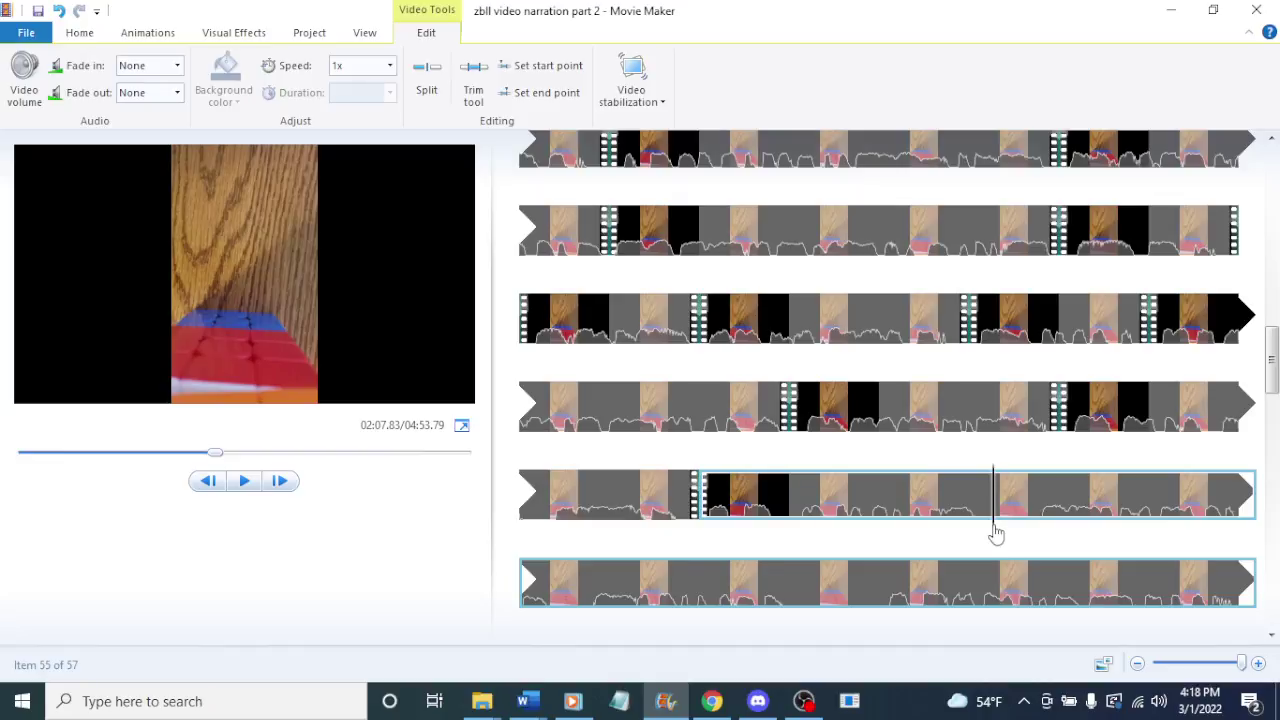
- Split the clip at 02:07.83 and trim the beginning of the second part with a new start point
right_click(996, 535)
left_click(1060, 492)
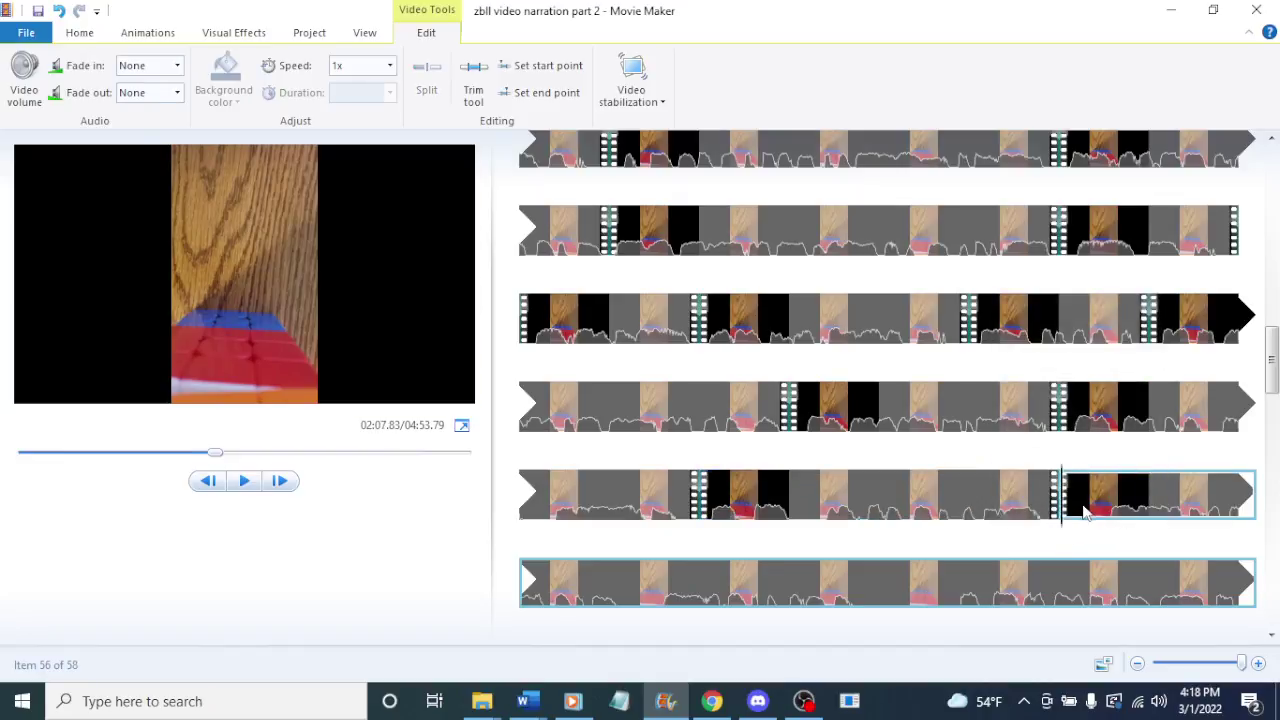
key("space")
right_click(1106, 527)
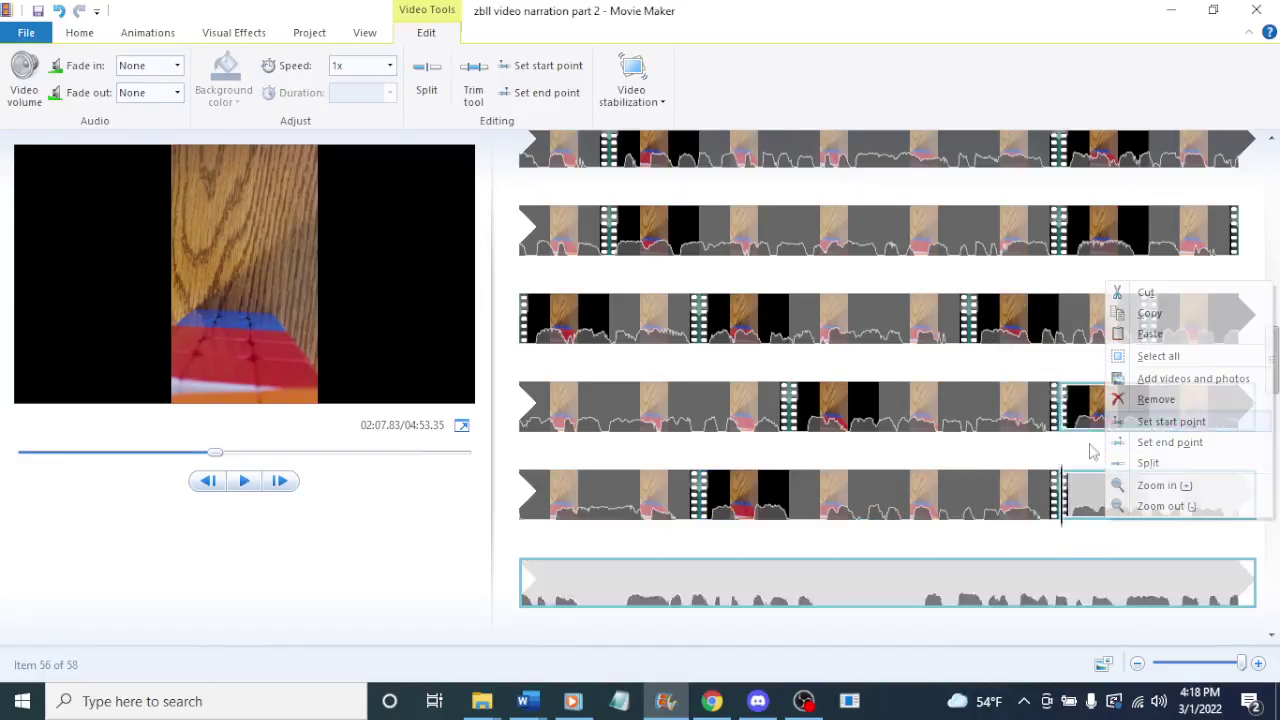
left_click(1145, 420)
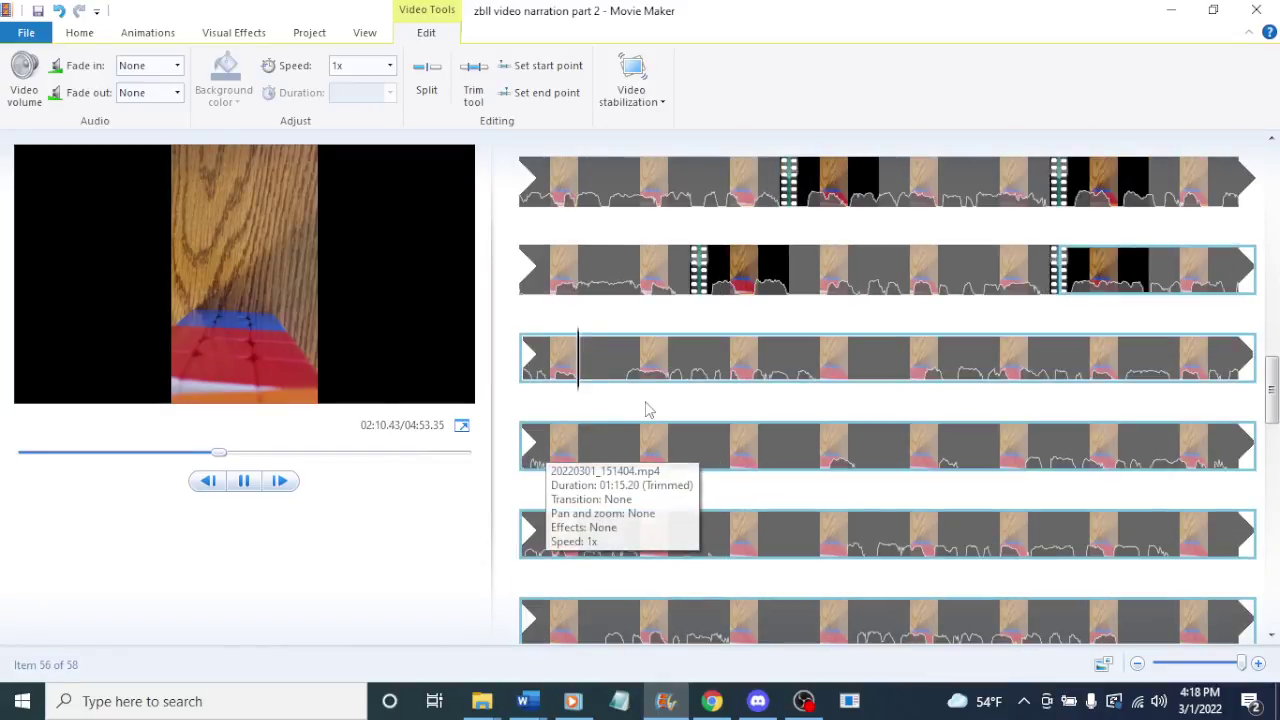
- Split the clip at 02:10.57 and set the start point of the second part at 02:10.93
left_click(545, 365)
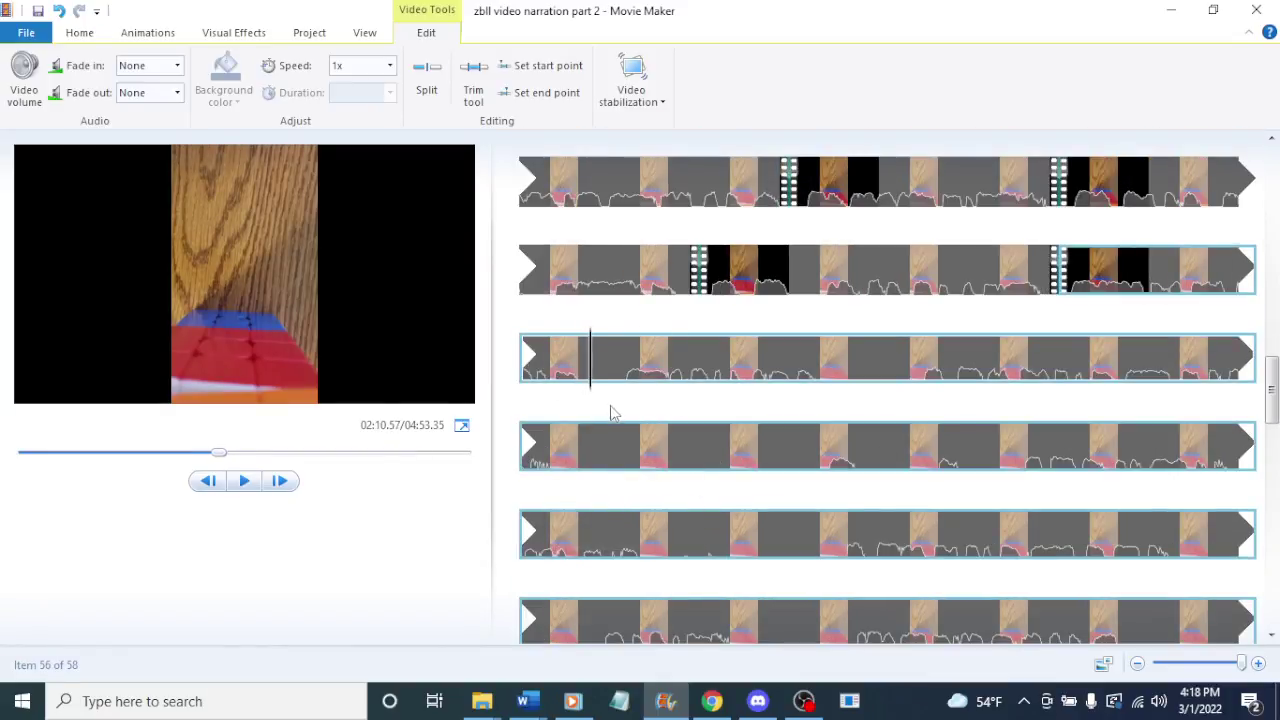
right_click(594, 393)
left_click(663, 565)
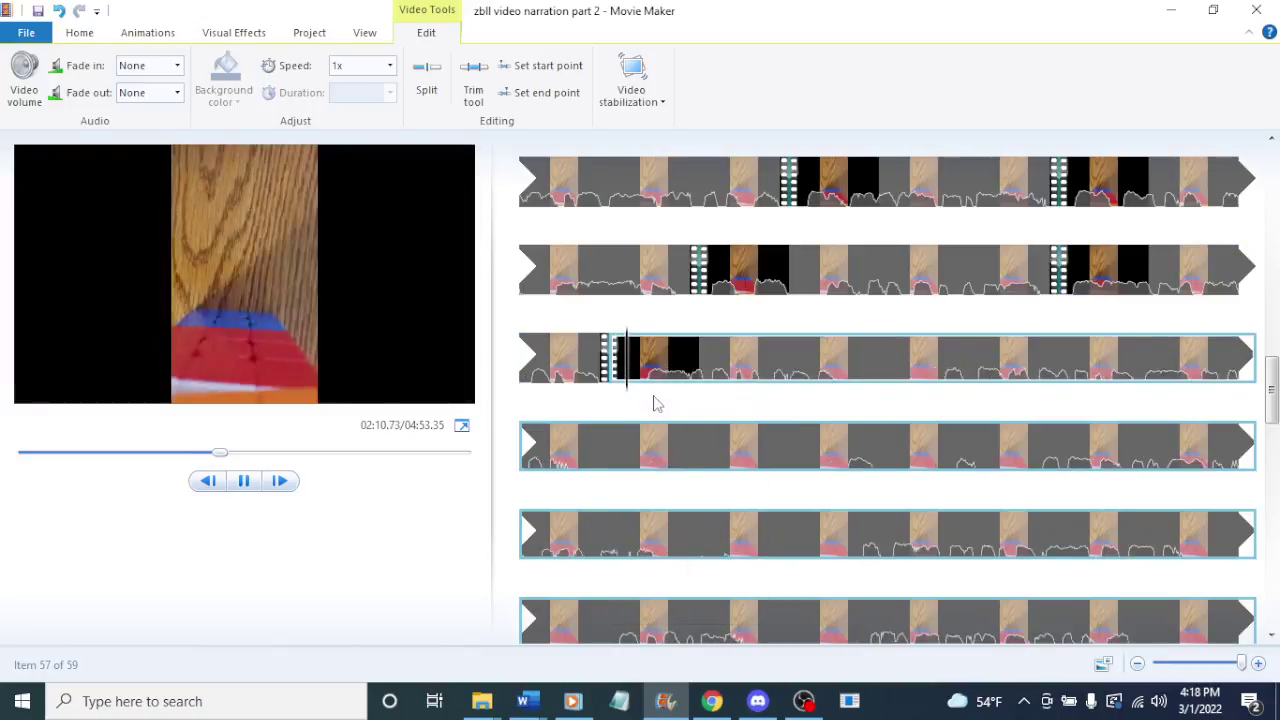
right_click(645, 390)
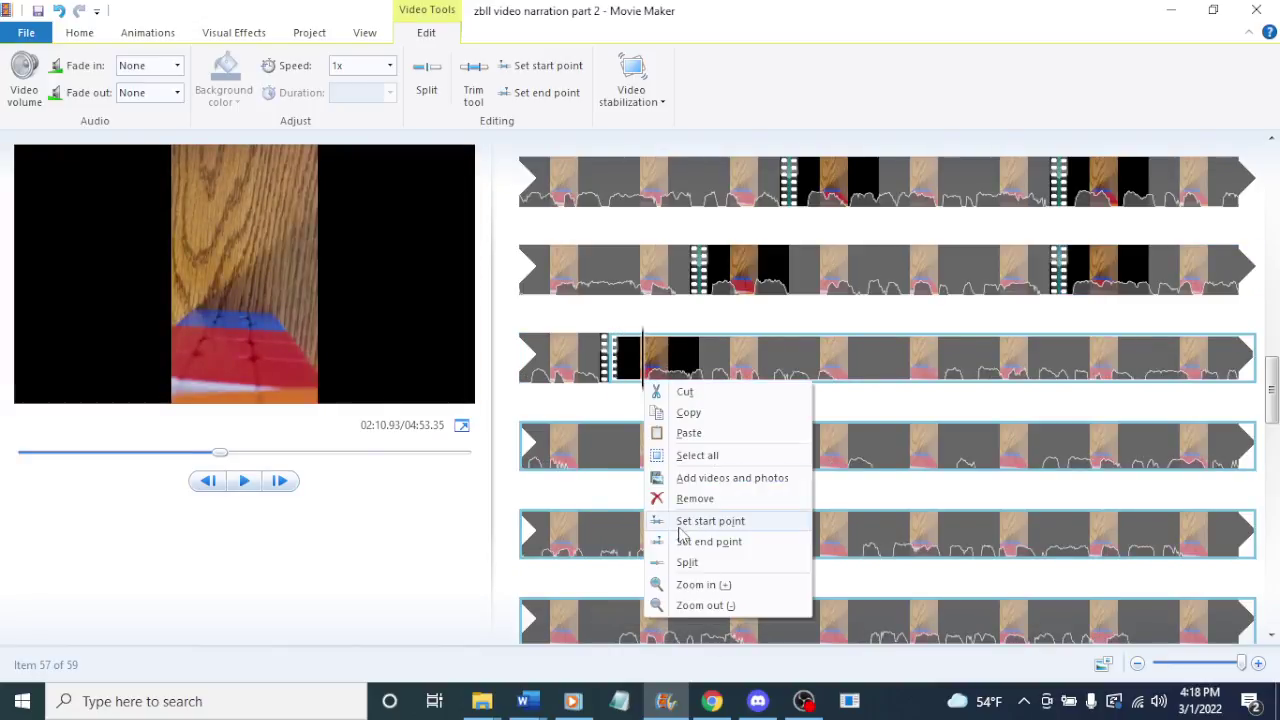
left_click(700, 517)
- Split the clip at 02:12.87 and set the start point of the part after the cut at 02:13.77
key("space")
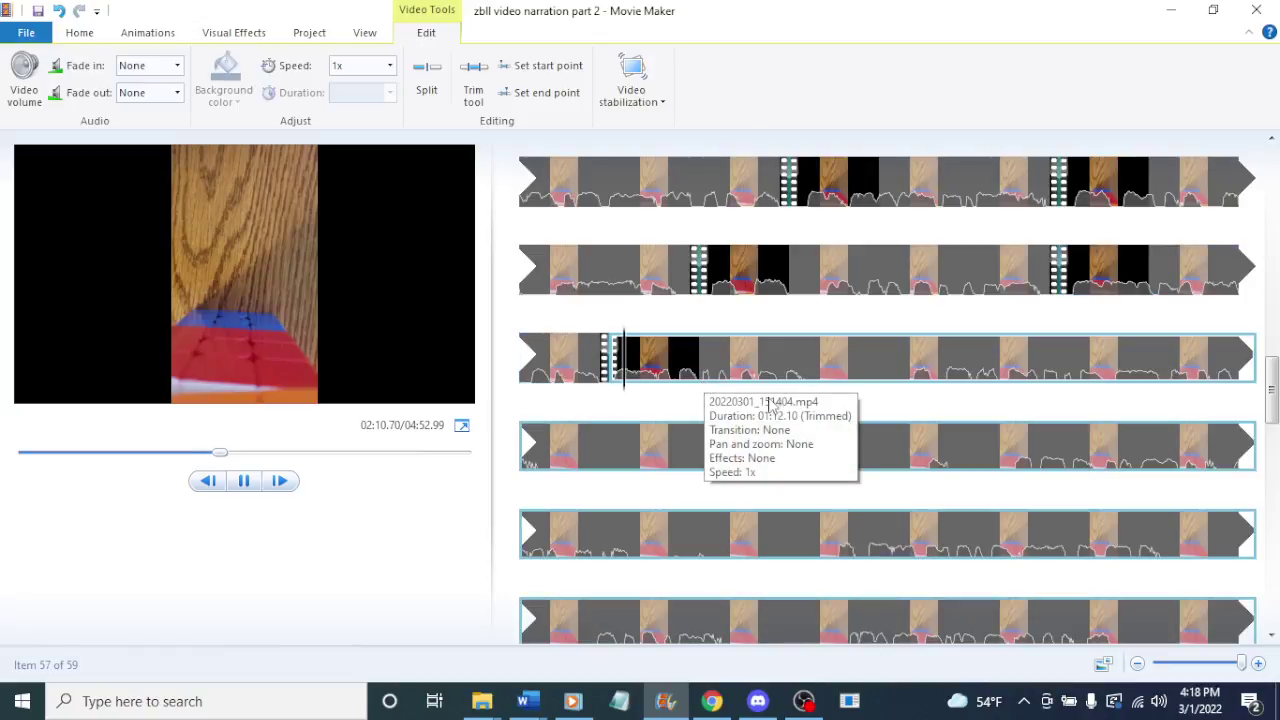
right_click(826, 385)
left_click(895, 559)
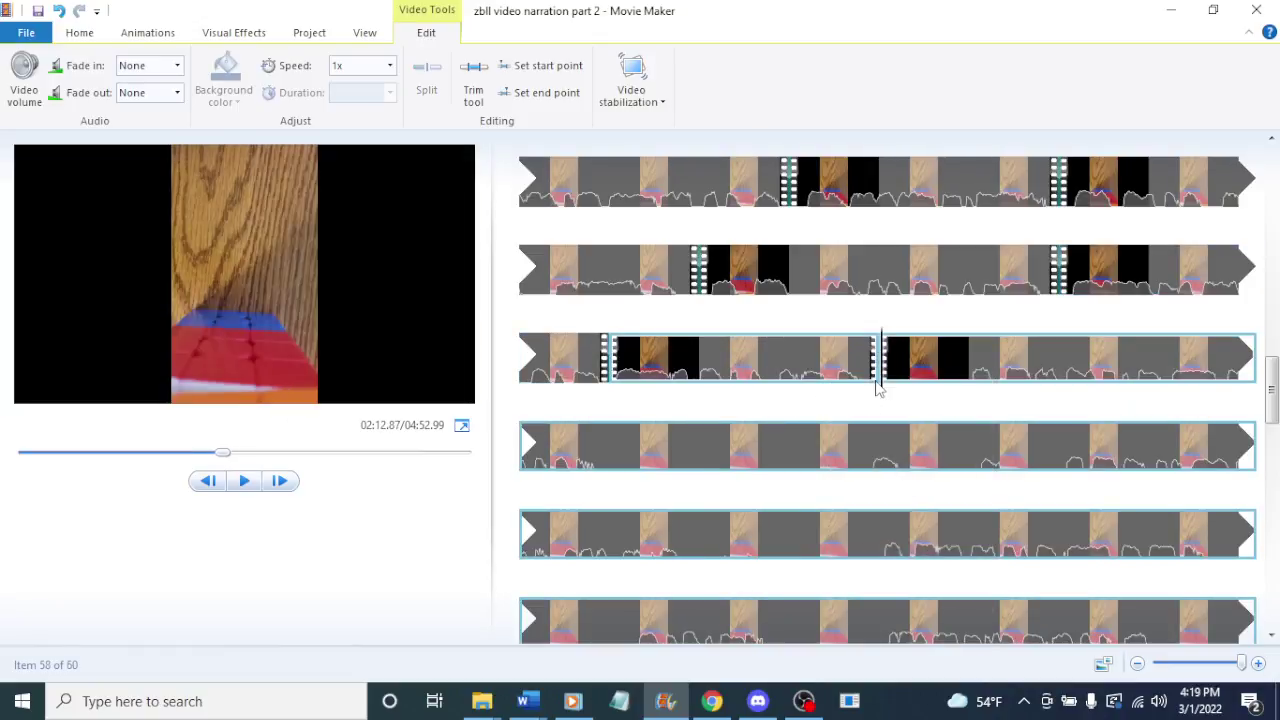
left_click(967, 382)
right_click(965, 382)
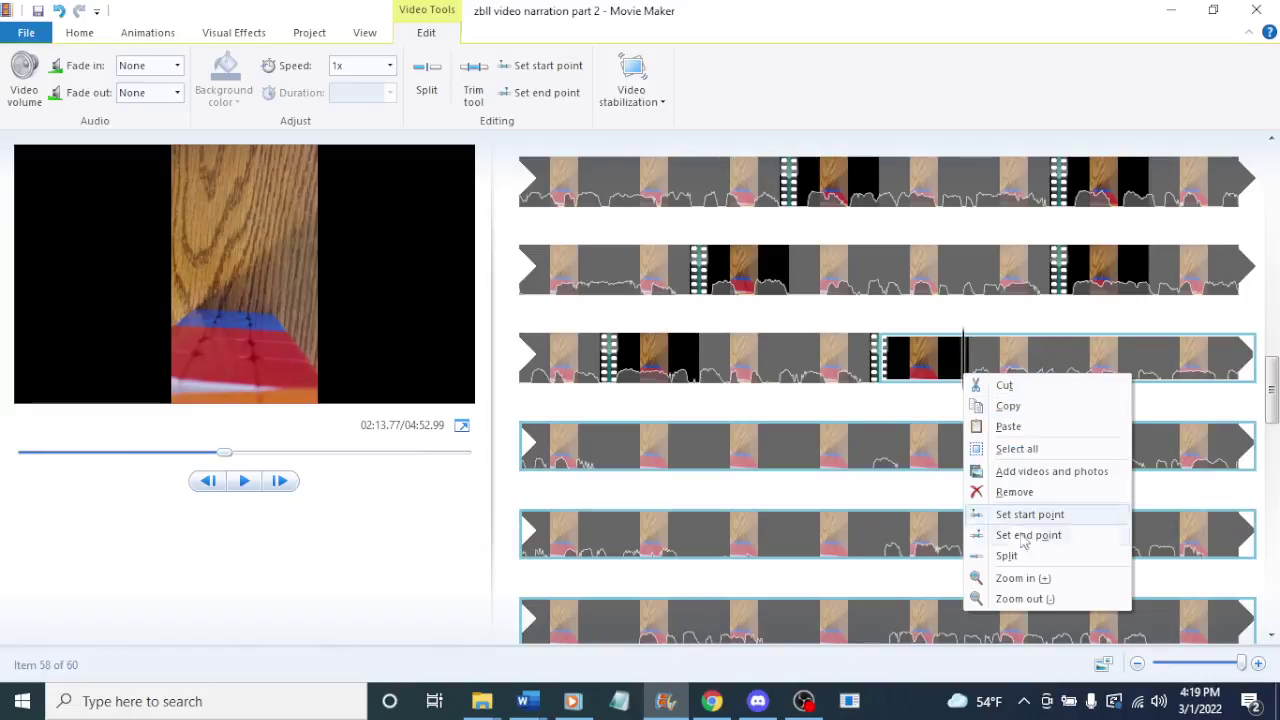
left_click(1010, 534)
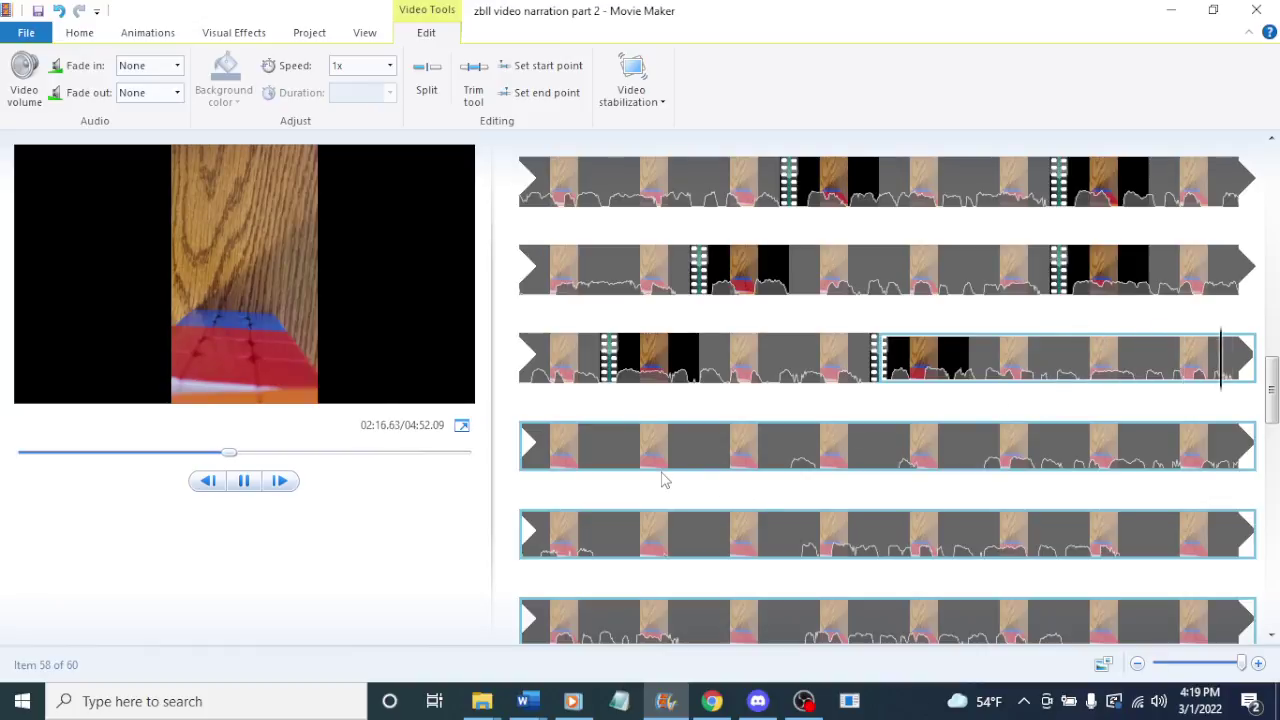
- Listen through the last clip and set its start point at 02:27.87 to drop the unwanted passage
key("space")
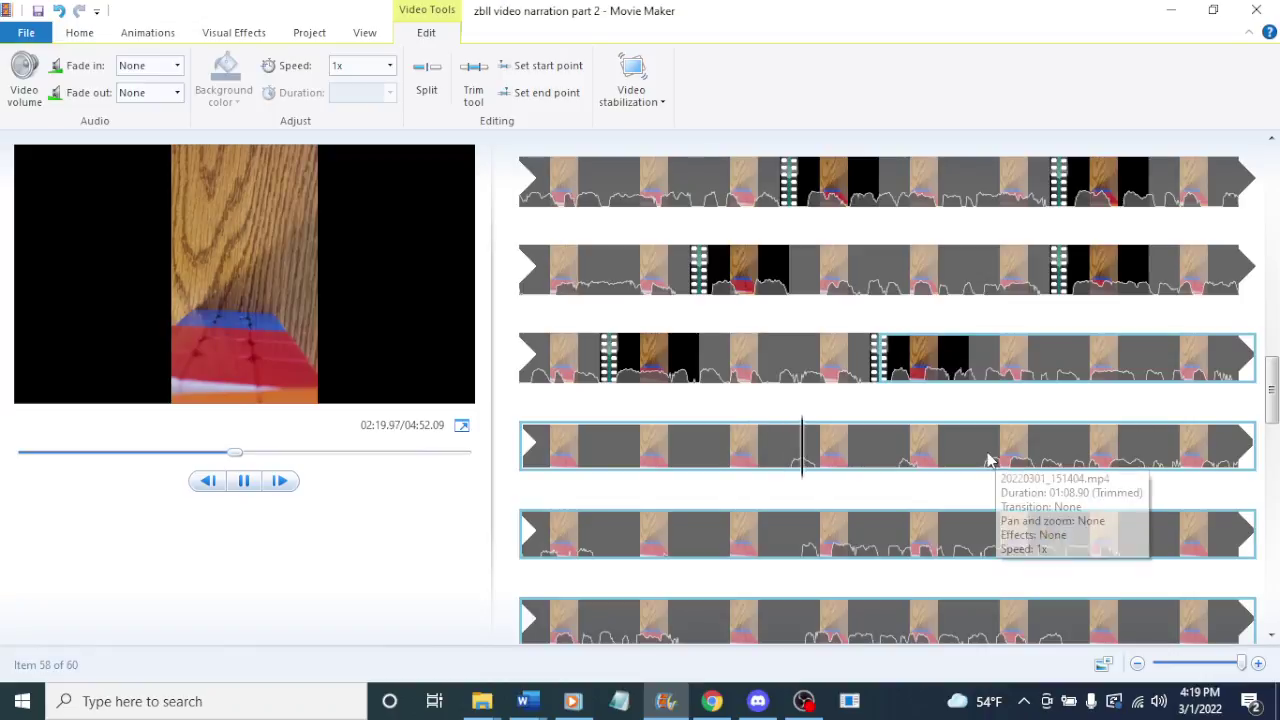
scroll(960, 460, "down", 2)
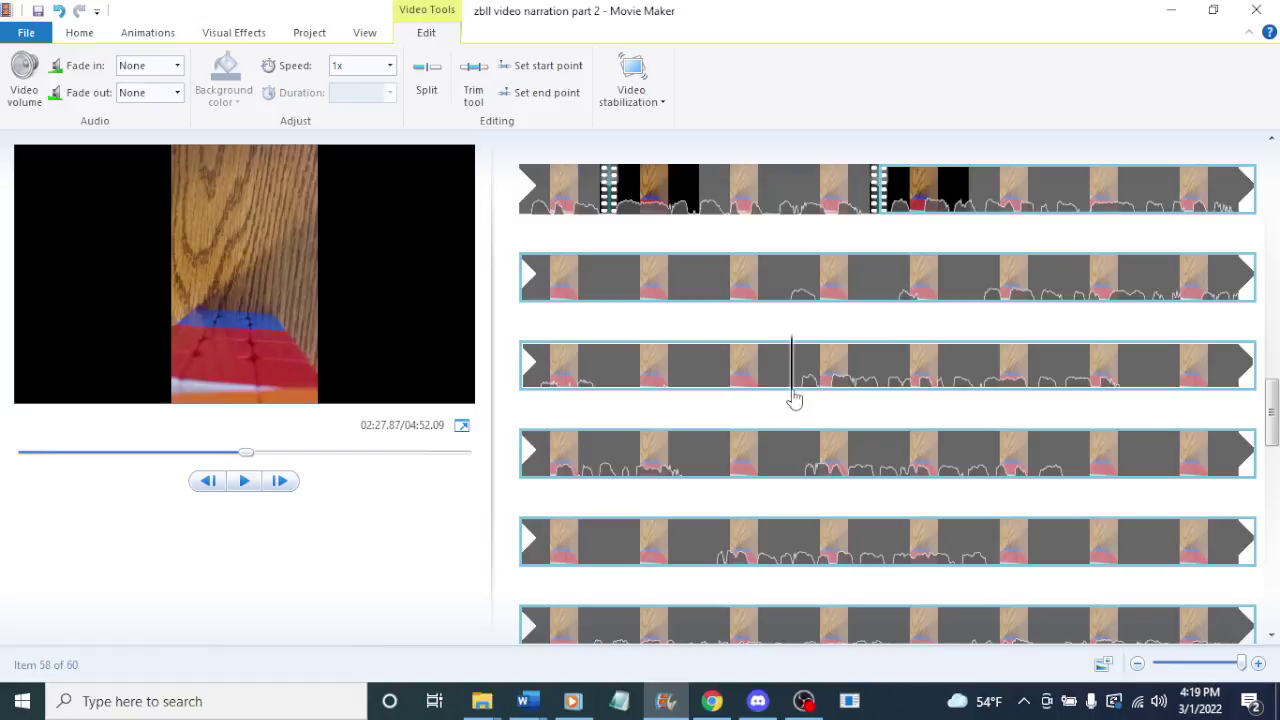
right_click(793, 398)
left_click(868, 528)
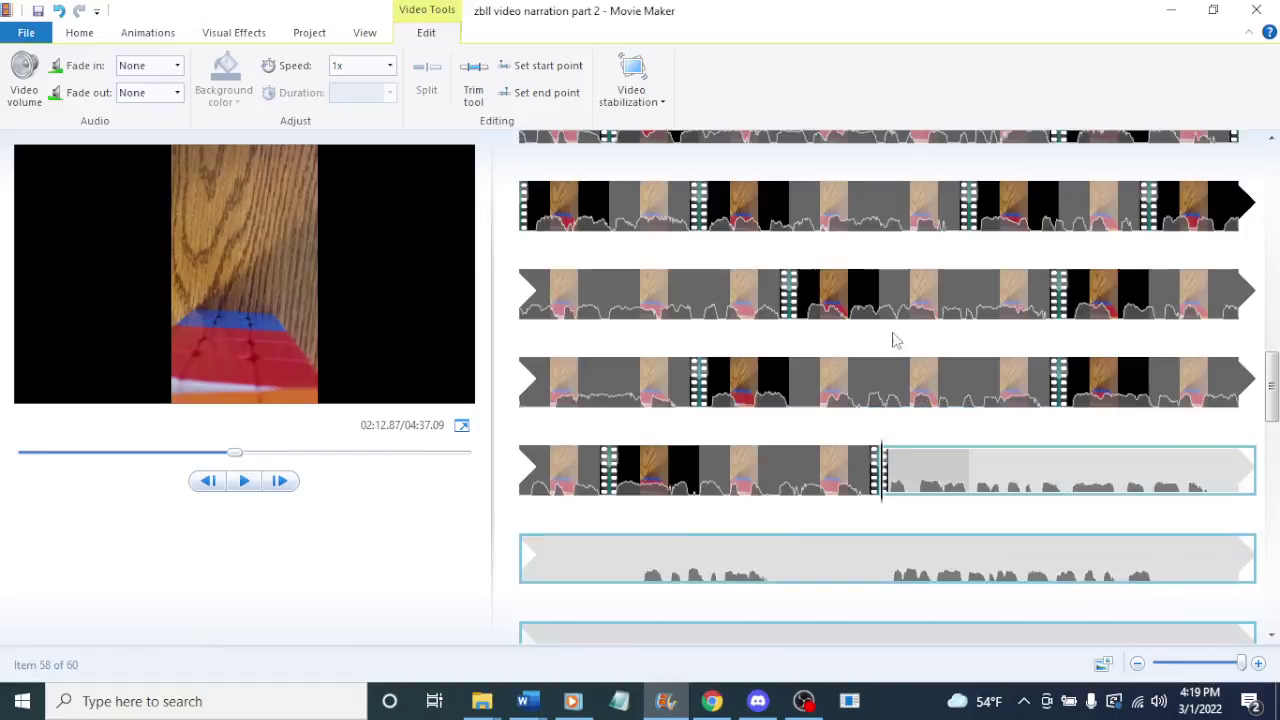
- Replay the last cut, split the following clip at 02:16.63 and set the second part's start point at 02:18.10
left_click(588, 480)
key("space")
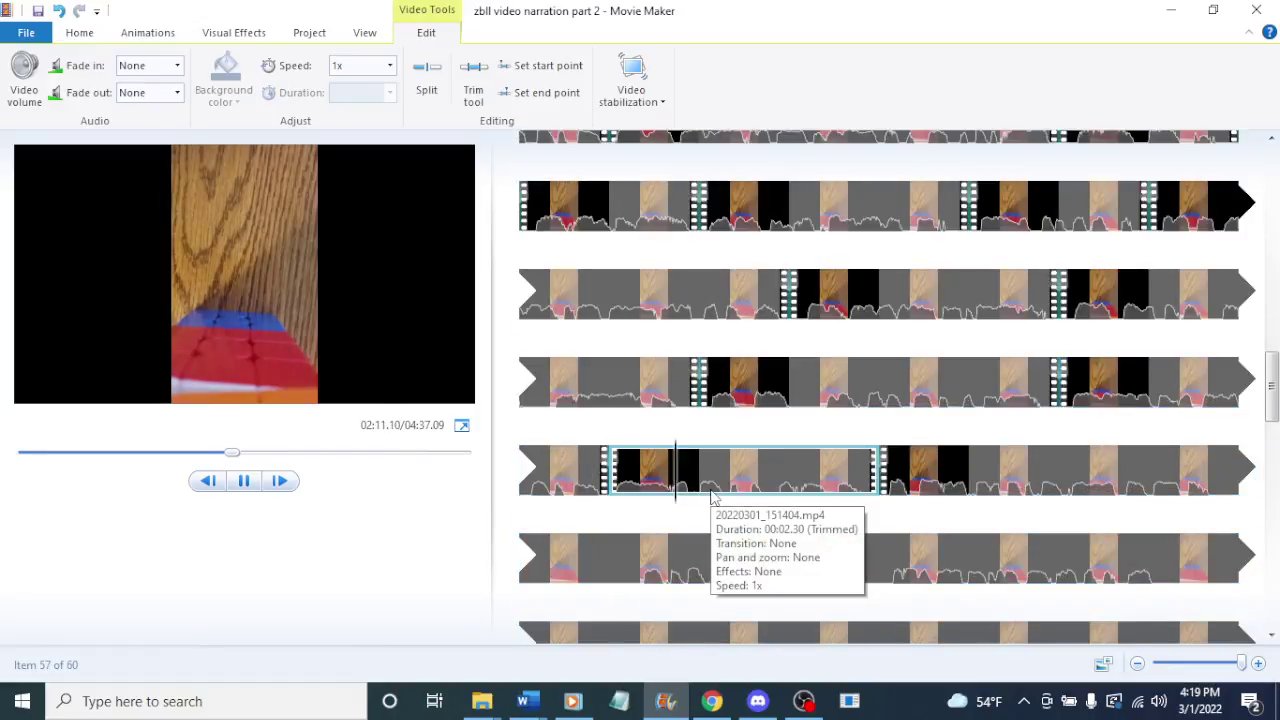
key("space")
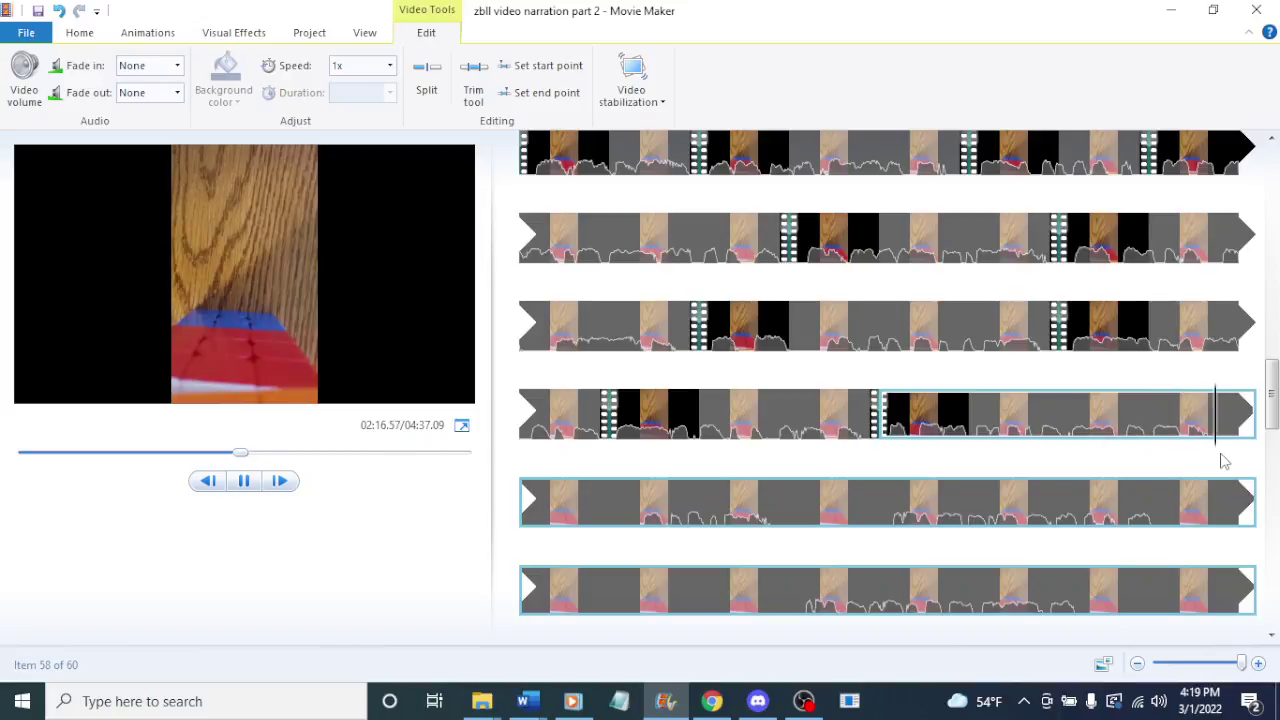
right_click(1224, 450)
left_click(1104, 622)
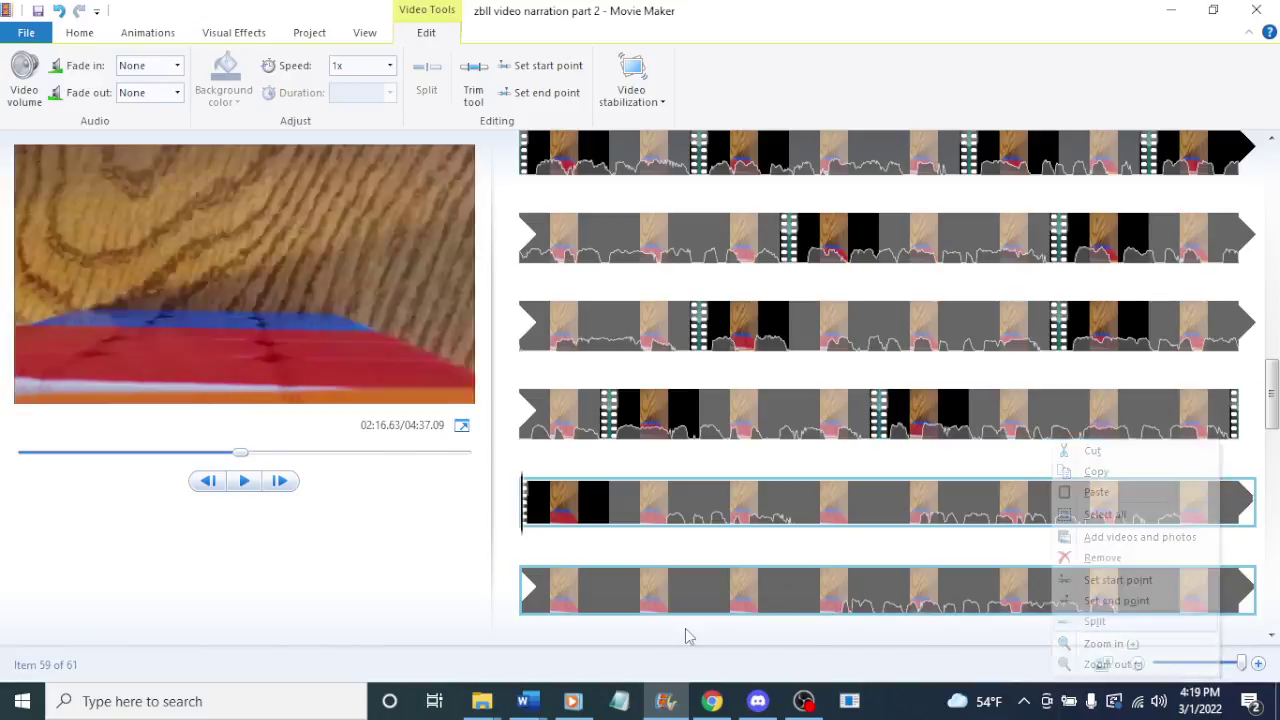
left_click(613, 515)
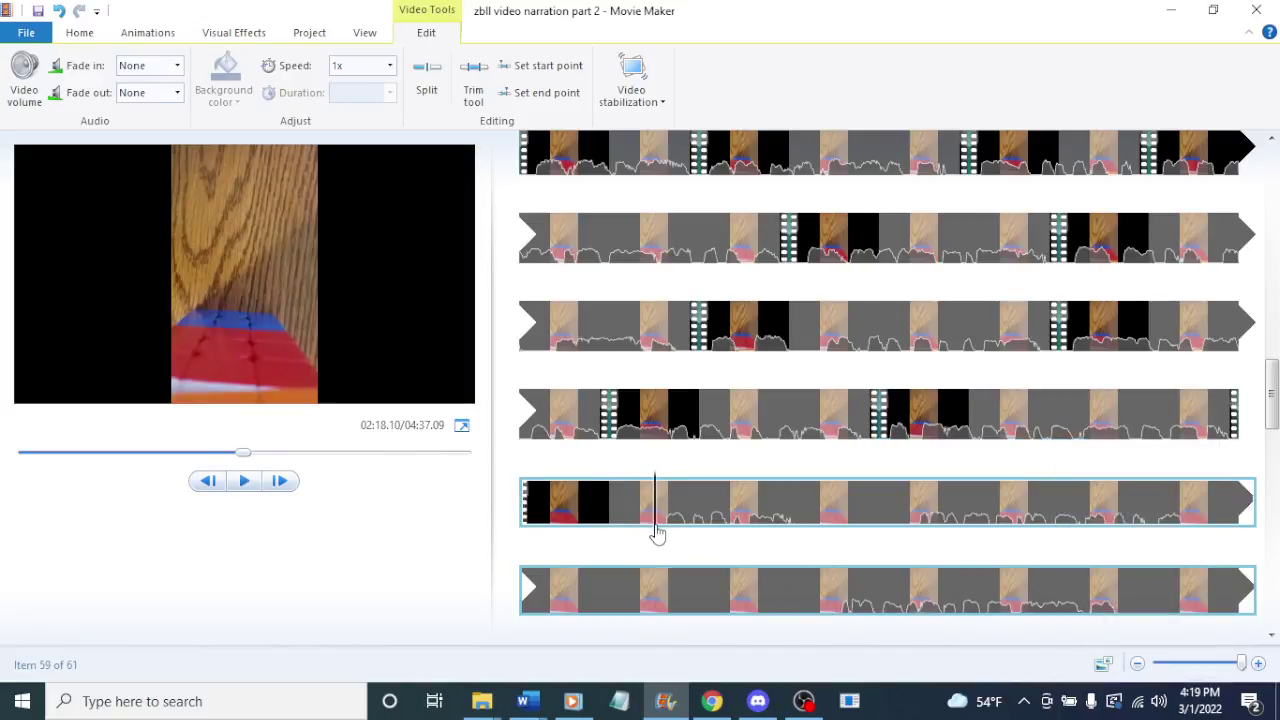
right_click(657, 530)
left_click(712, 428)
- Replay the last cut, split the clip at 02:18.23 and set the start point of the part after it at 02:19.43
left_click(1165, 428)
key("space")
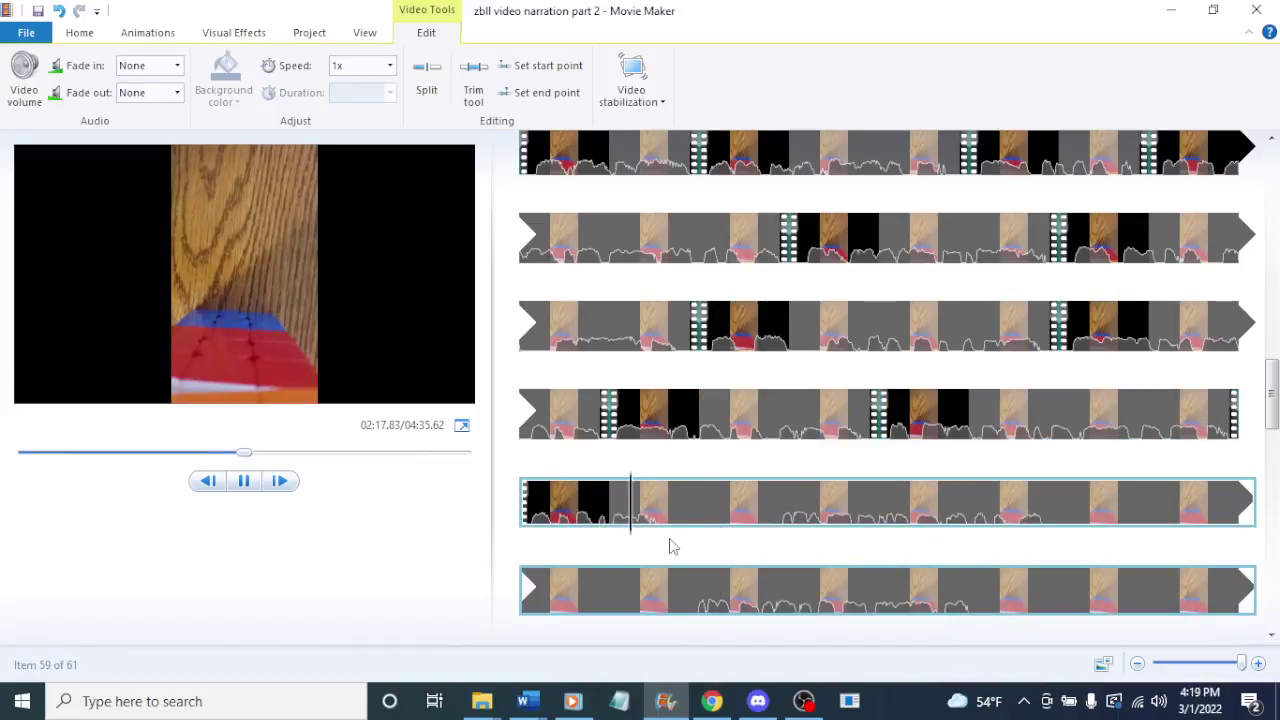
left_click(617, 520)
key("space")
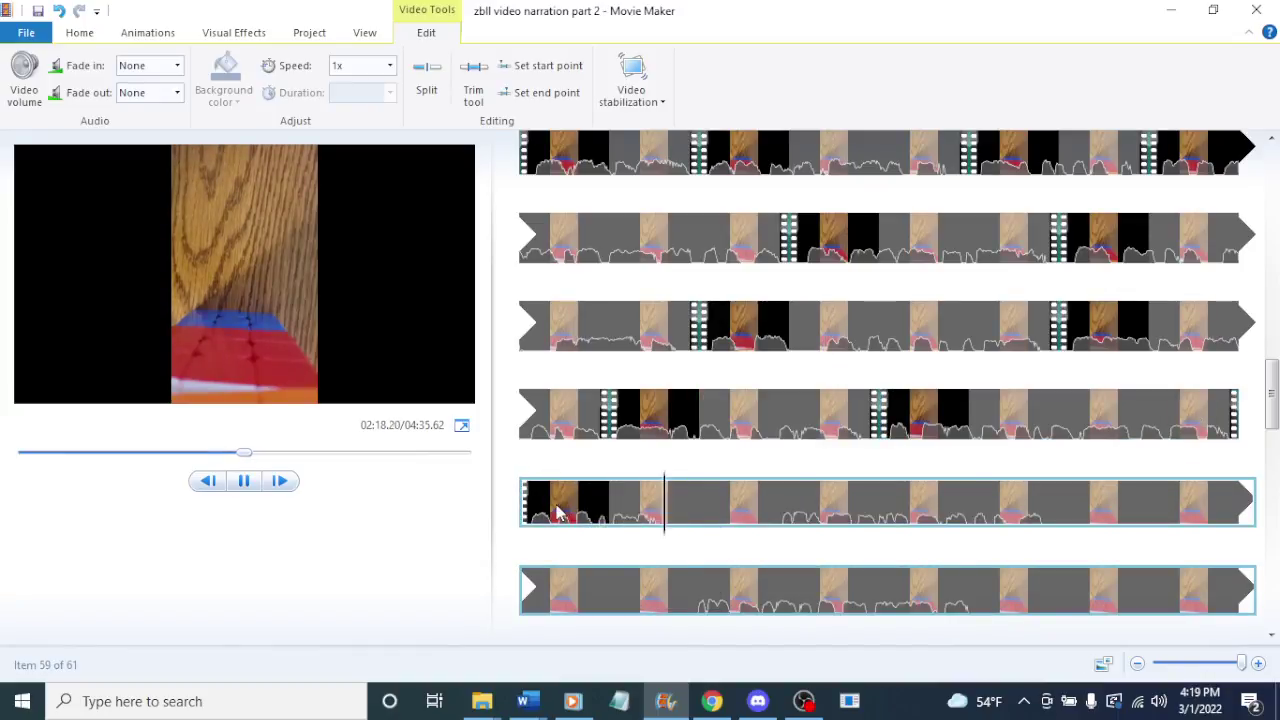
right_click(669, 538)
left_click(705, 471)
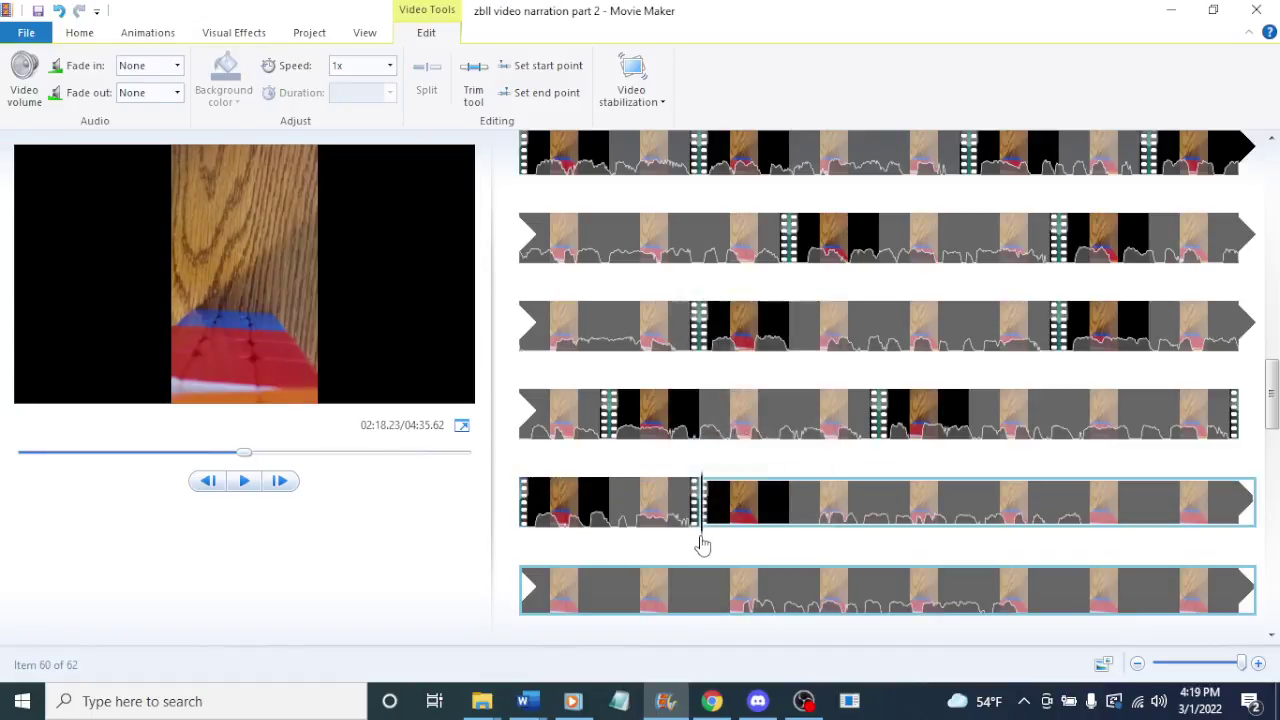
left_click(809, 536)
right_click(813, 538)
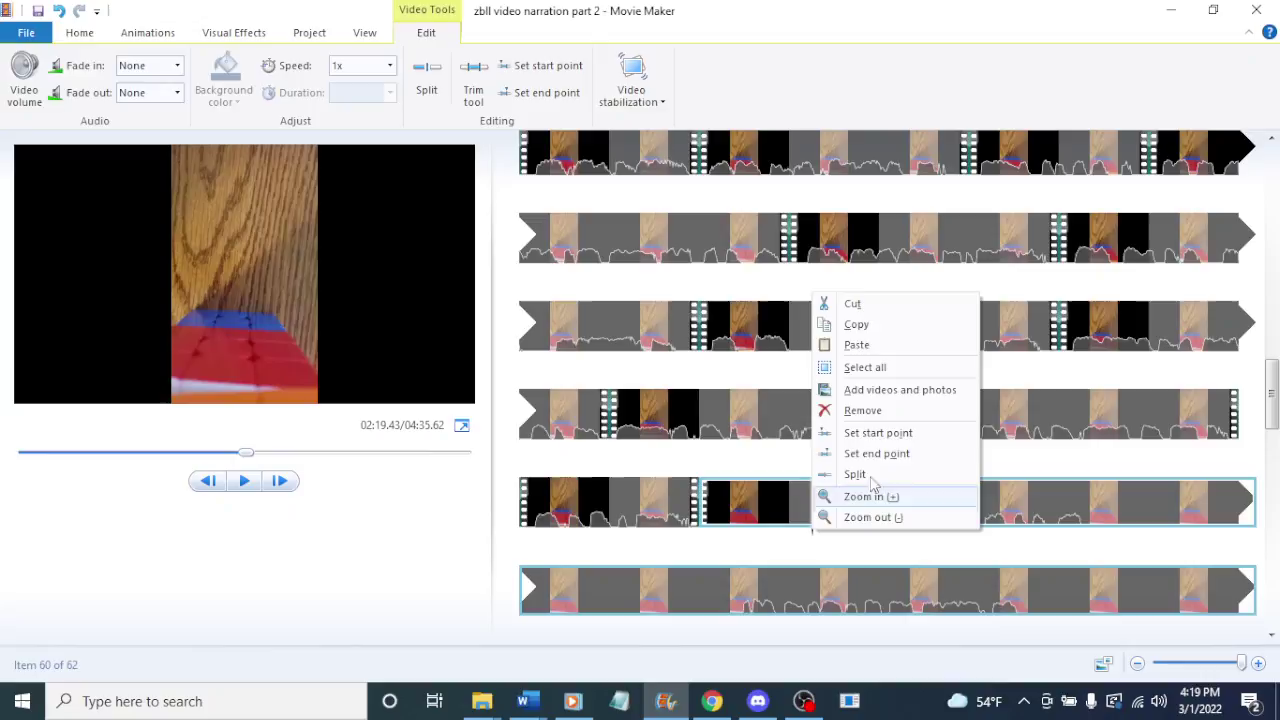
left_click(846, 431)
- Replay the last cut, split the clip at 02:21.27 and set the start point of the part after it where speech resumes
left_click(615, 508)
key("space")
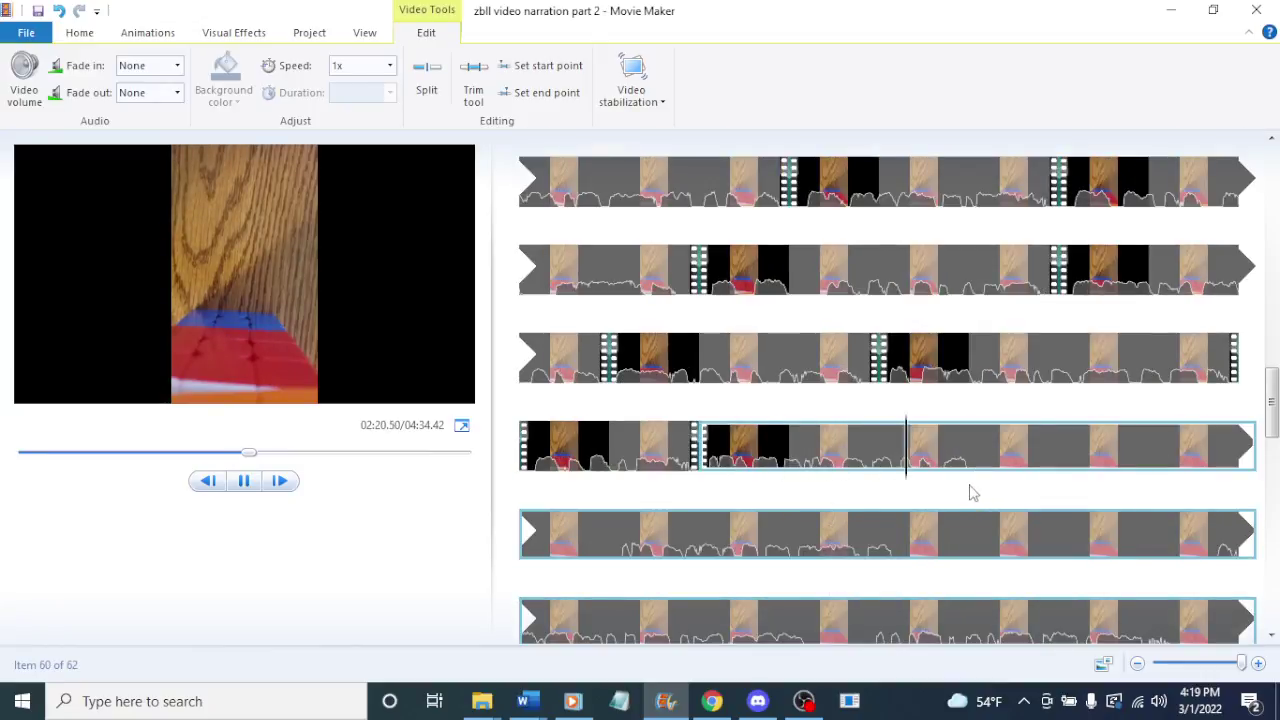
right_click(975, 487)
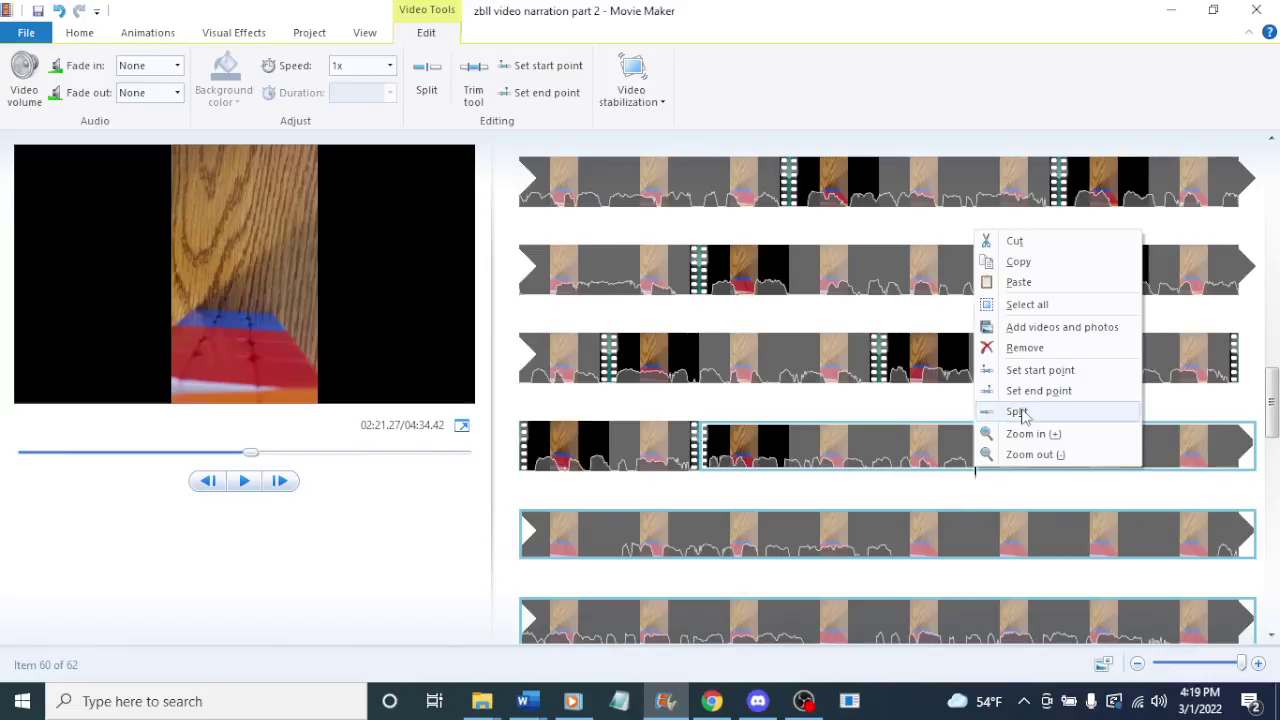
left_click(1018, 411)
left_click_drag(611, 560, 700, 567)
right_click(700, 567)
left_click(785, 462)
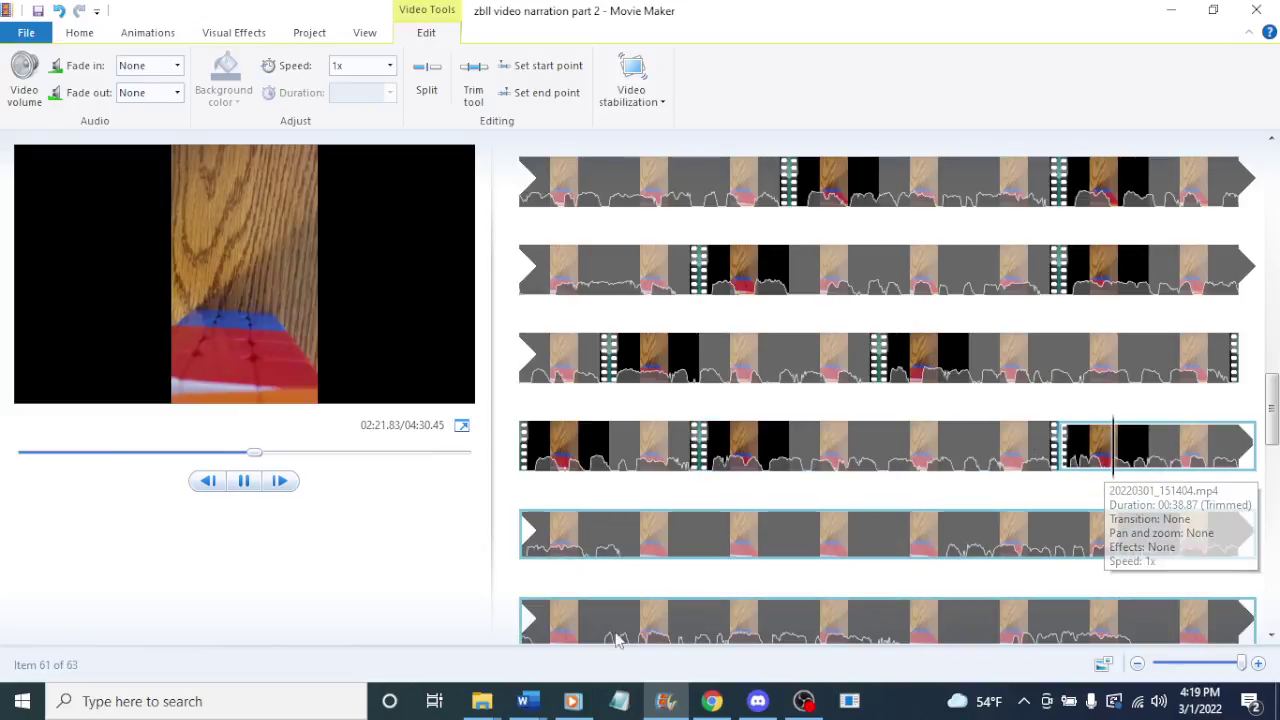
- Split the clip at 02:24.57 and set the start point of the part after the cut at about 02:27.80
right_click(637, 571)
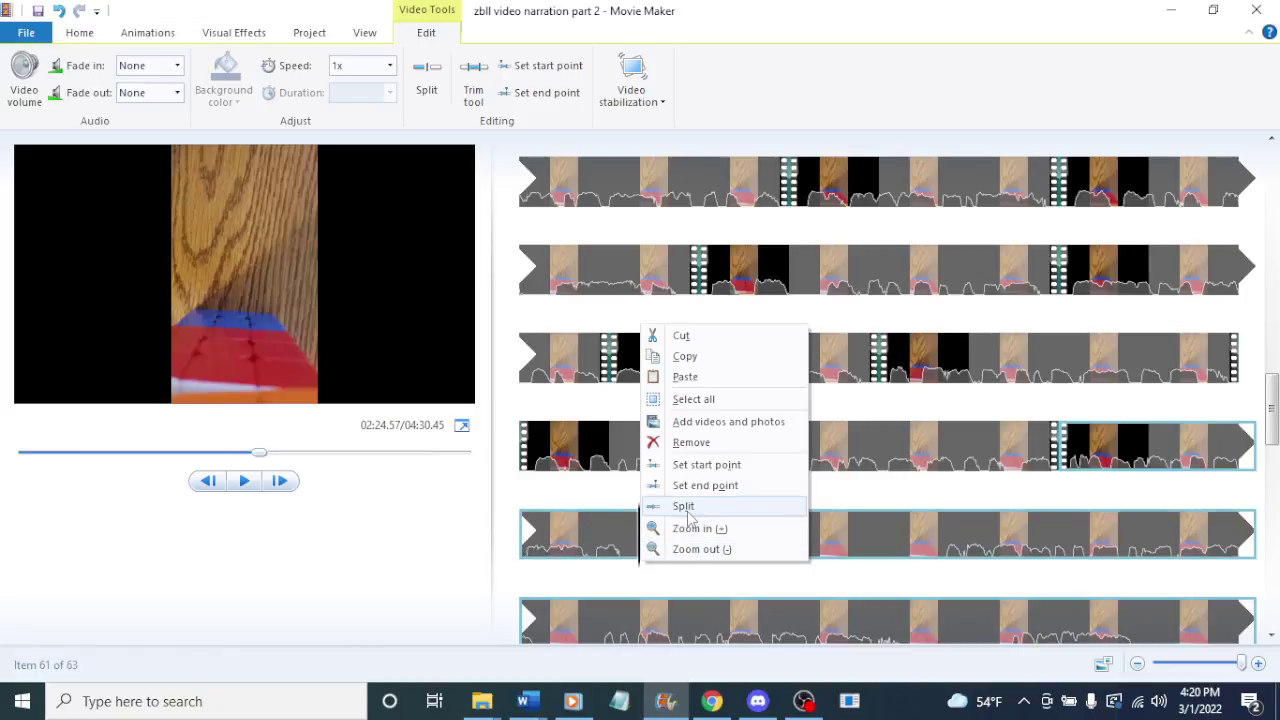
left_click(680, 503)
left_click_drag(703, 563, 1003, 563)
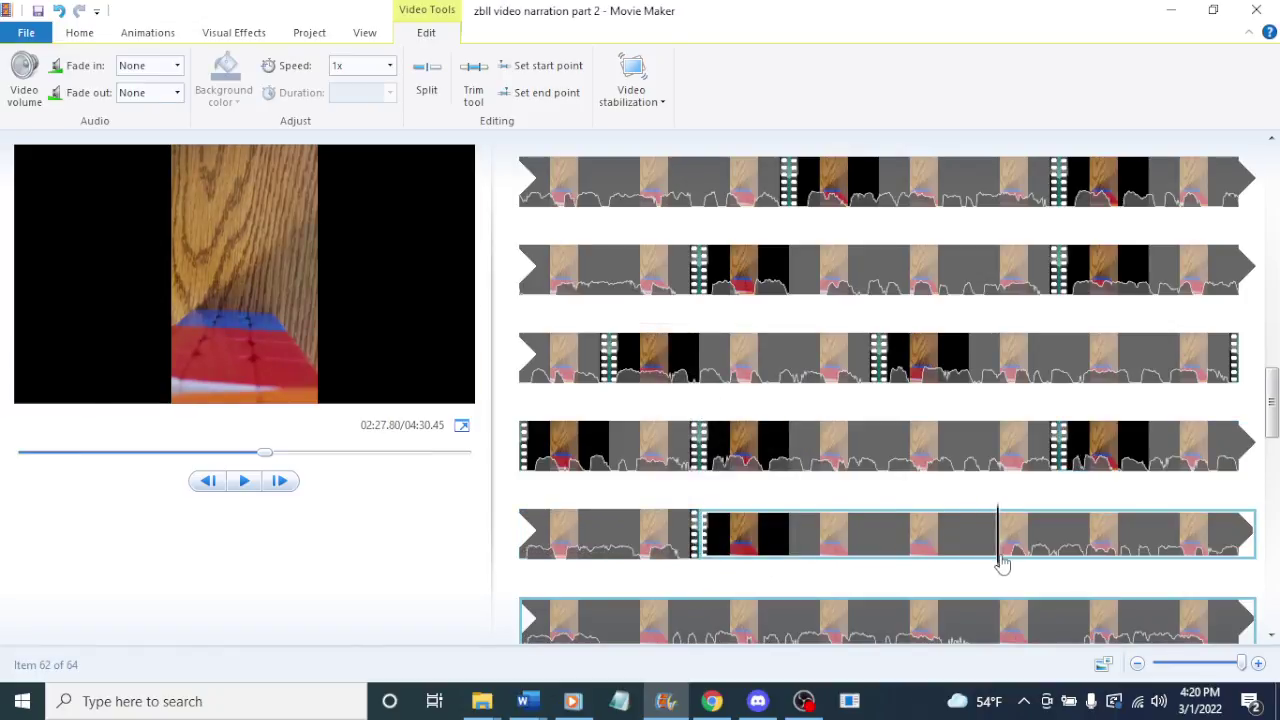
right_click(1006, 566)
left_click(1086, 460)
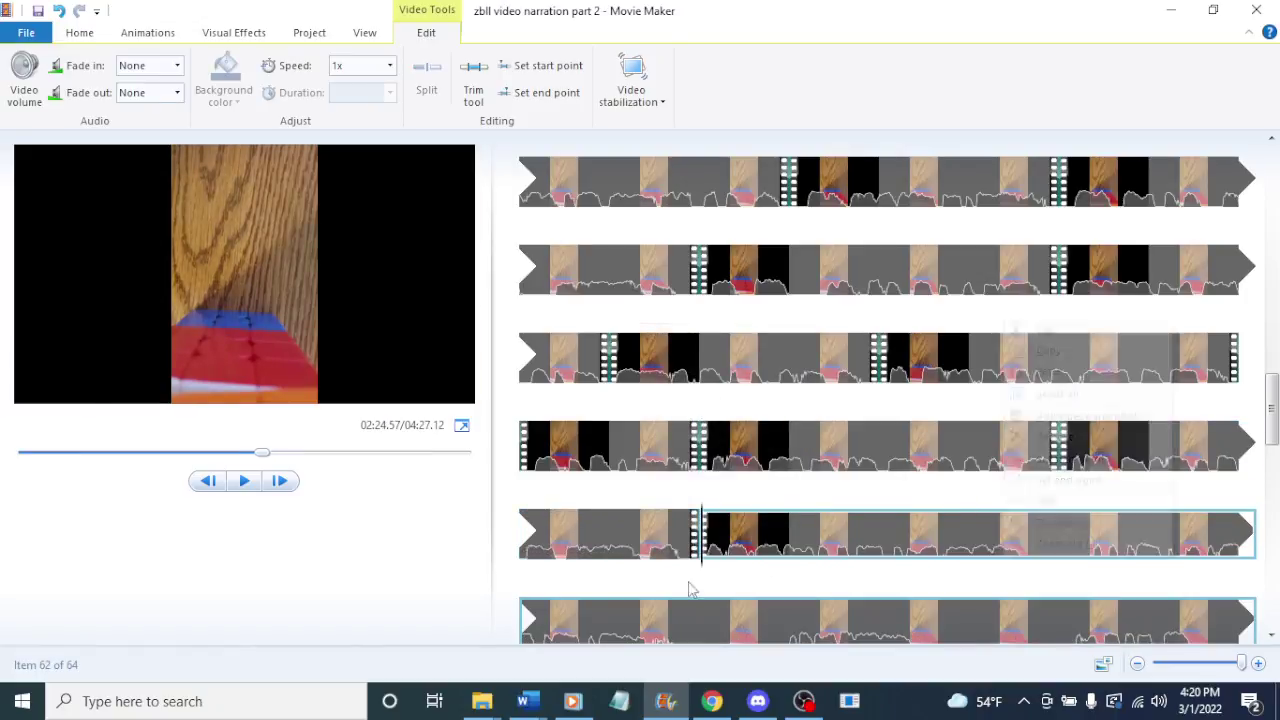
- Replay the last cut, split the following clip at 02:28.13 and set the second part's start point just past the short pause
left_click(615, 540)
left_click(649, 547)
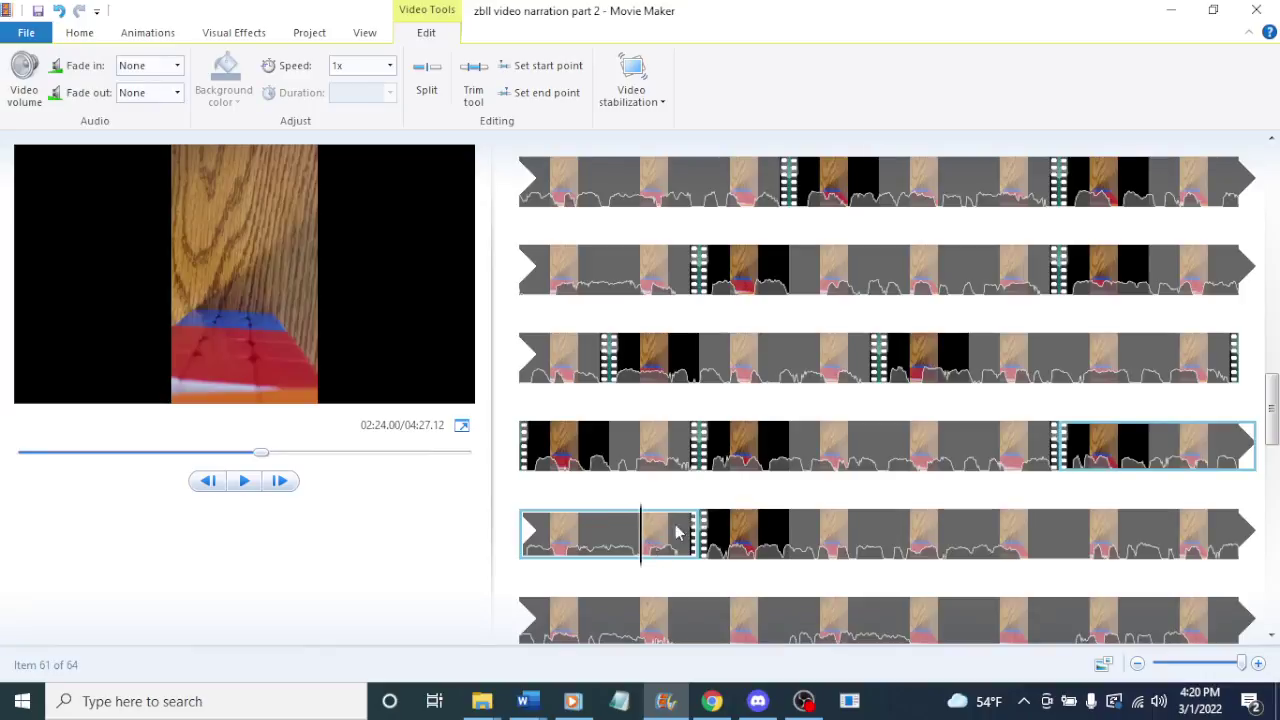
scroll(690, 525, "down", 2)
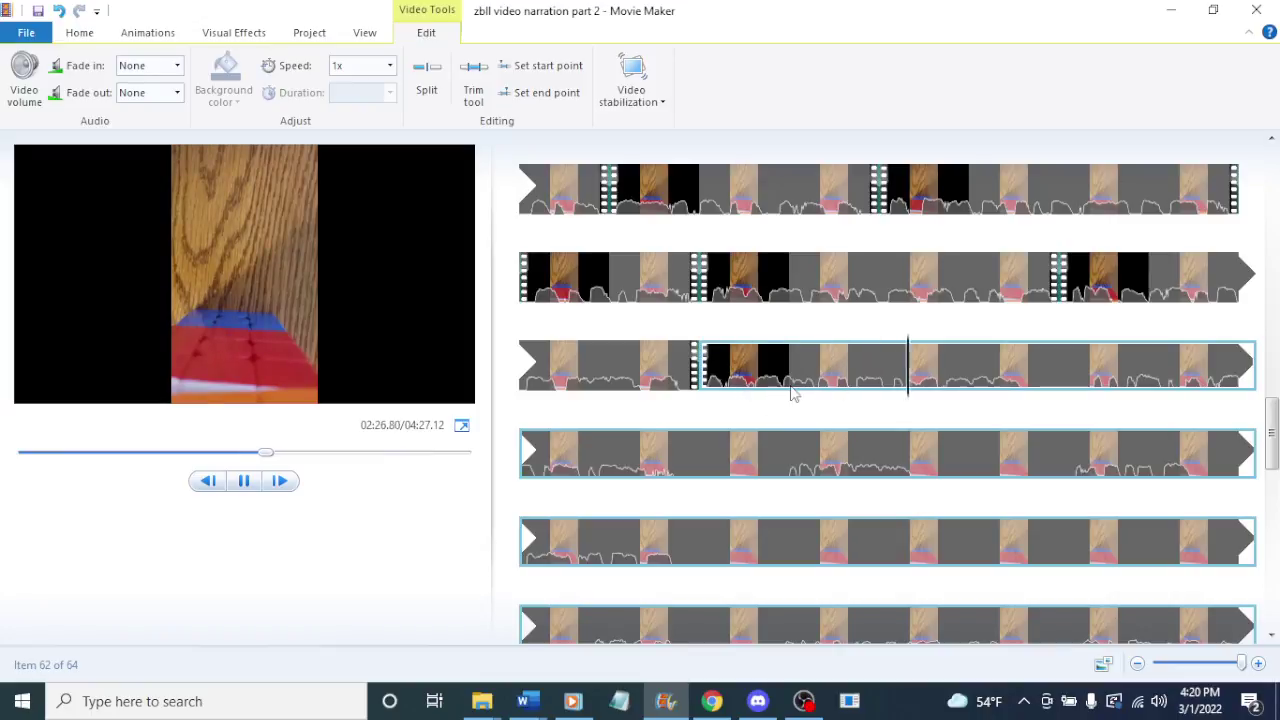
key("space")
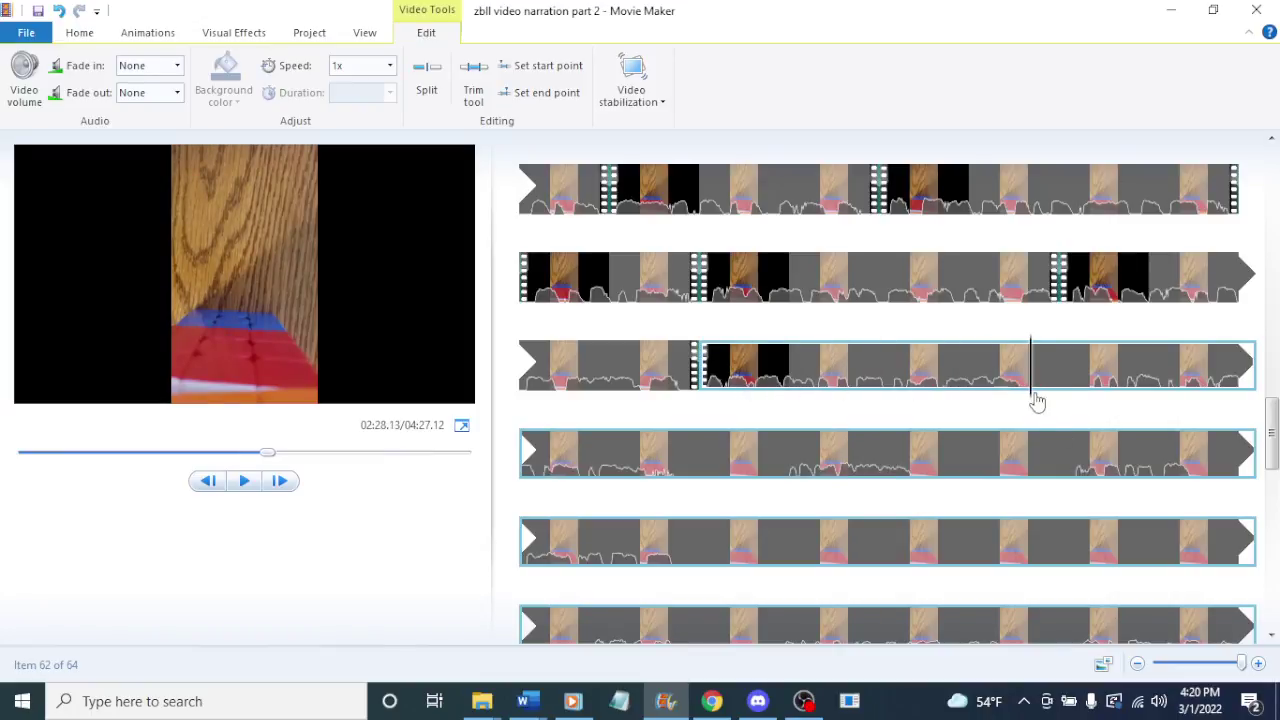
right_click(1037, 400)
left_click(1058, 569)
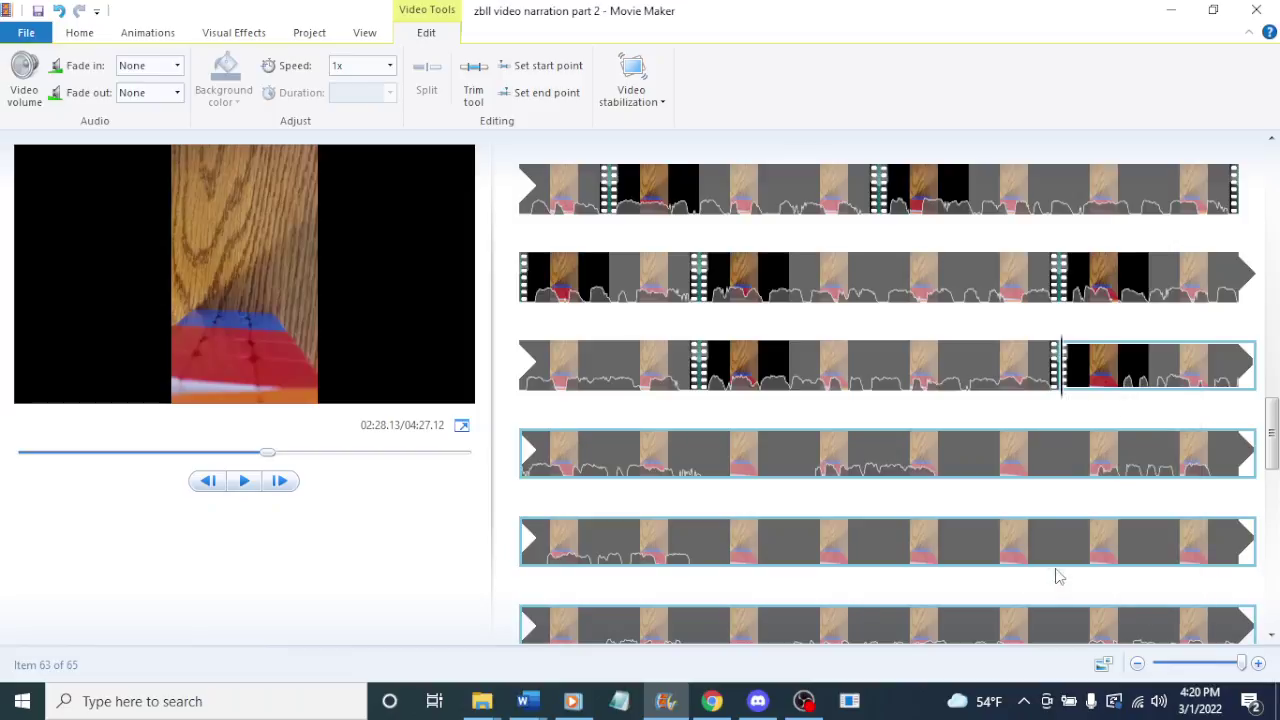
right_click(1114, 396)
left_click(1013, 535)
- Play on from the last cut, split the clip at 02:31.67 and set the second part's start point at 02:32.63
key("space")
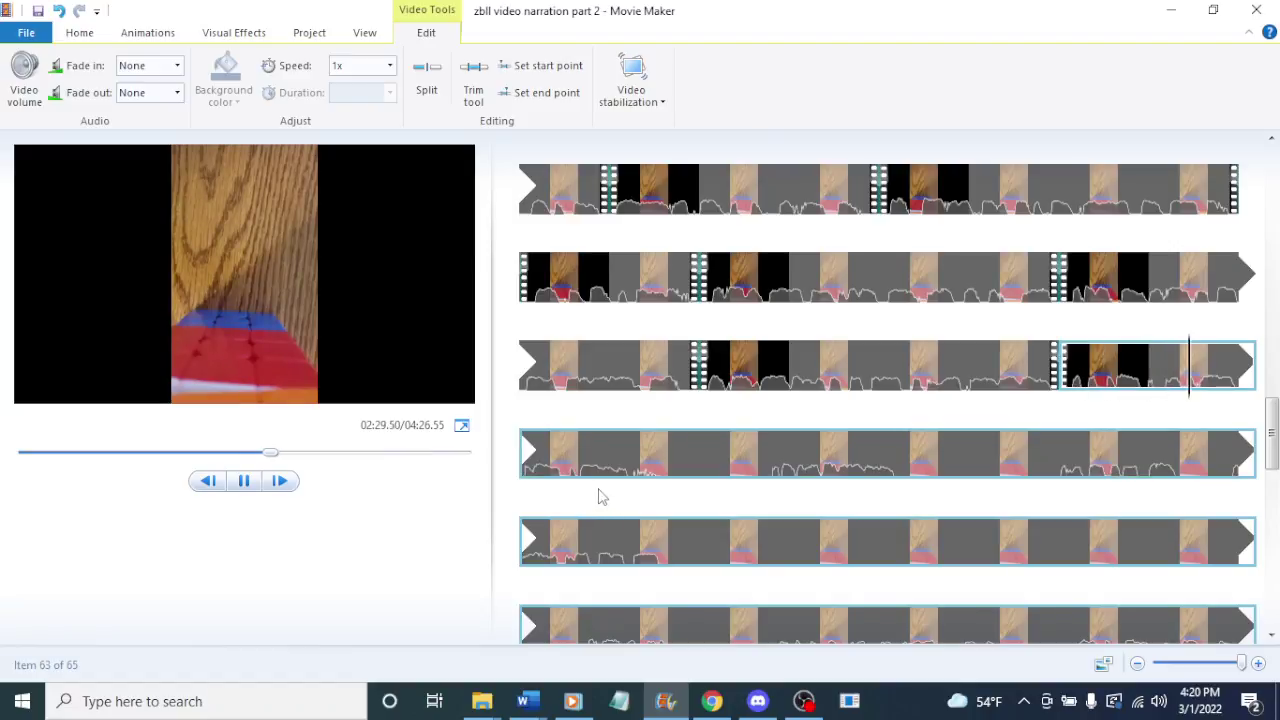
right_click(670, 488)
left_click(731, 428)
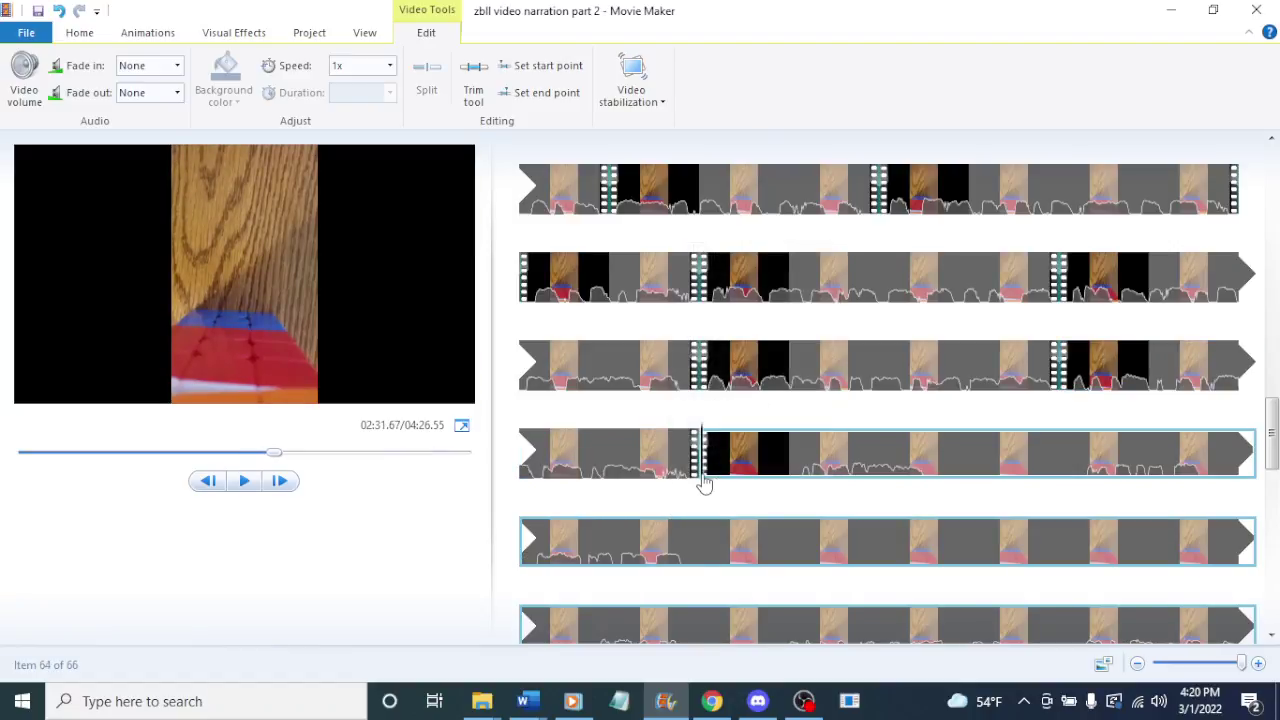
right_click(794, 484)
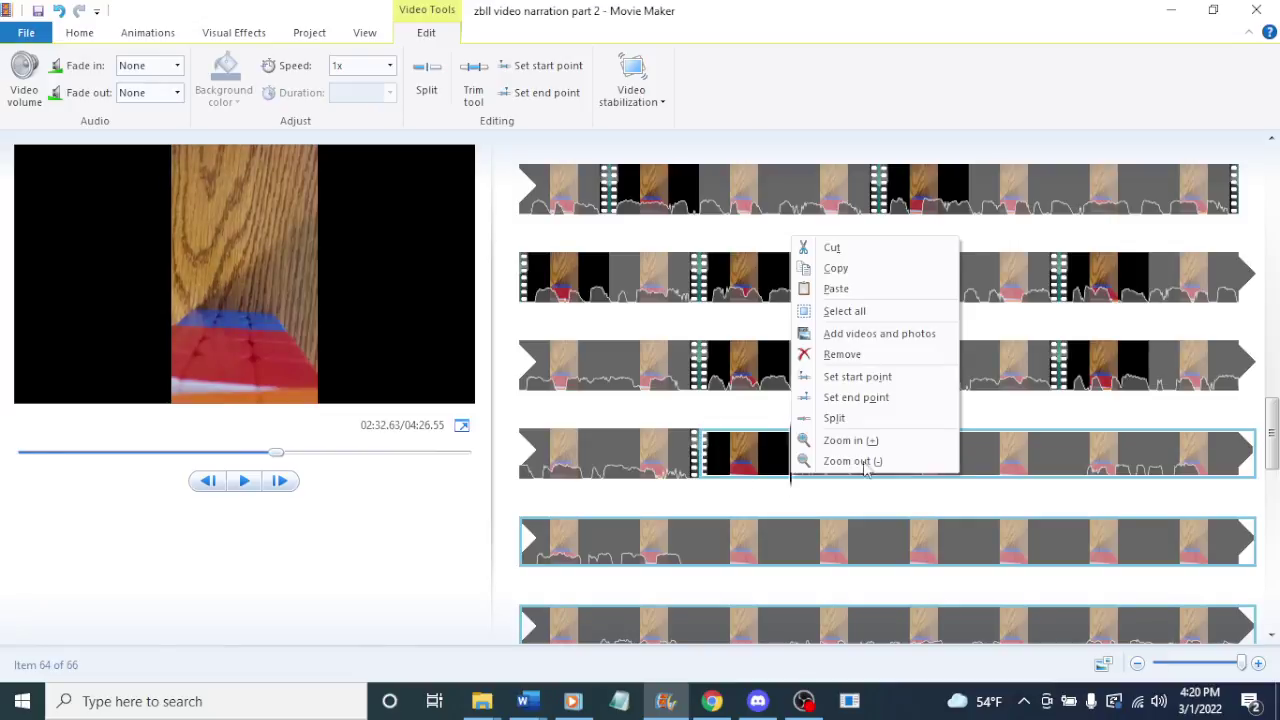
left_click(856, 375)
- Replay the last cut, split the clip at 02:33.27 and set the start point of the part after it at 02:34.83
left_click(617, 486)
key("space")
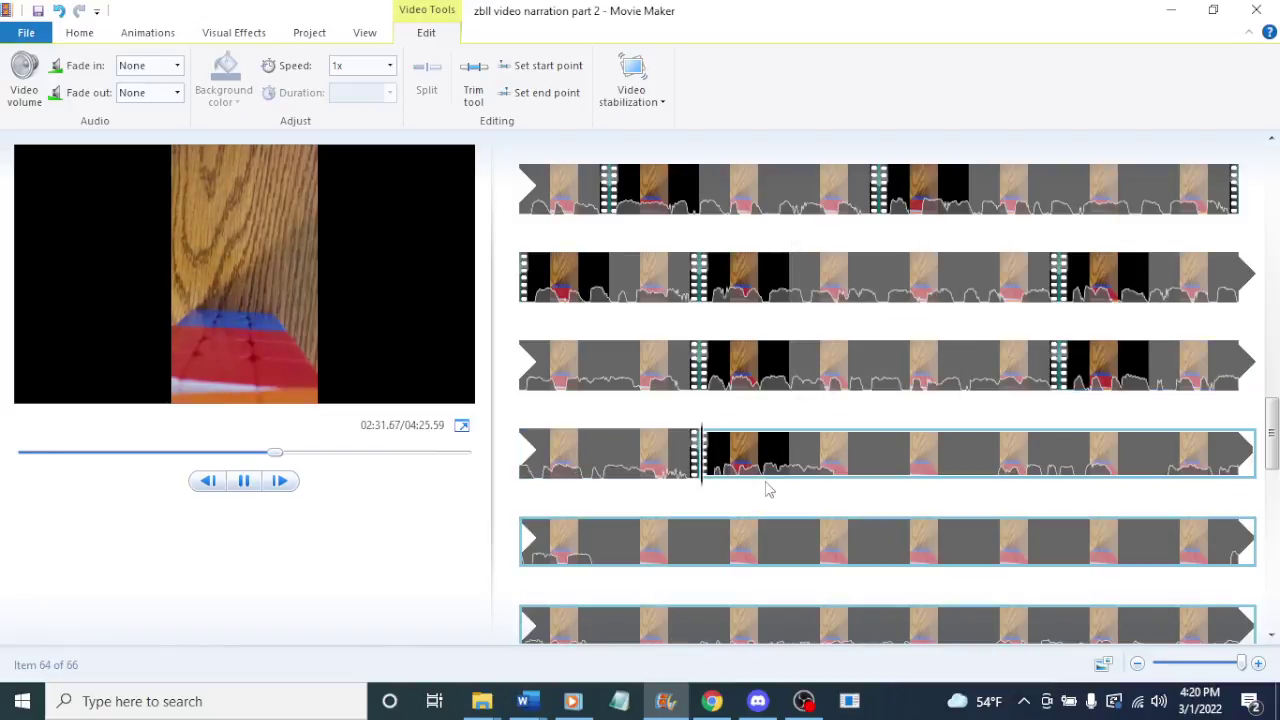
right_click(847, 483)
left_click(875, 417)
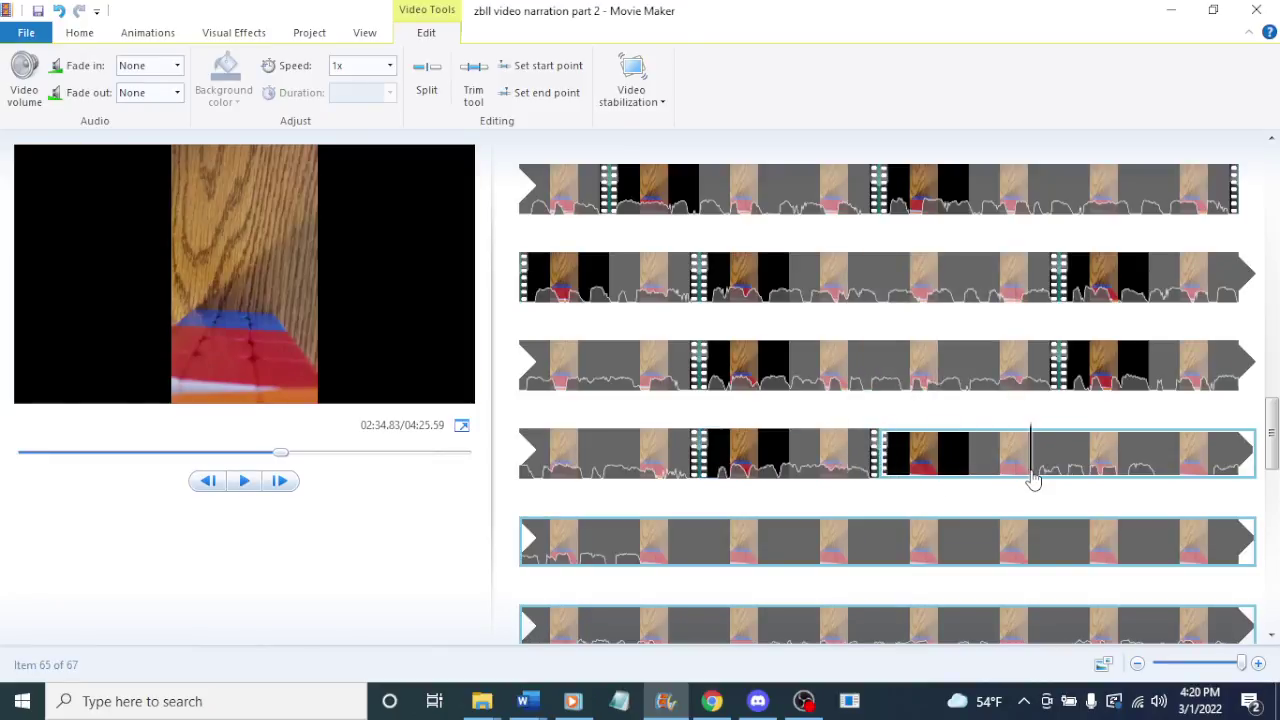
right_click(1032, 481)
left_click(1106, 372)
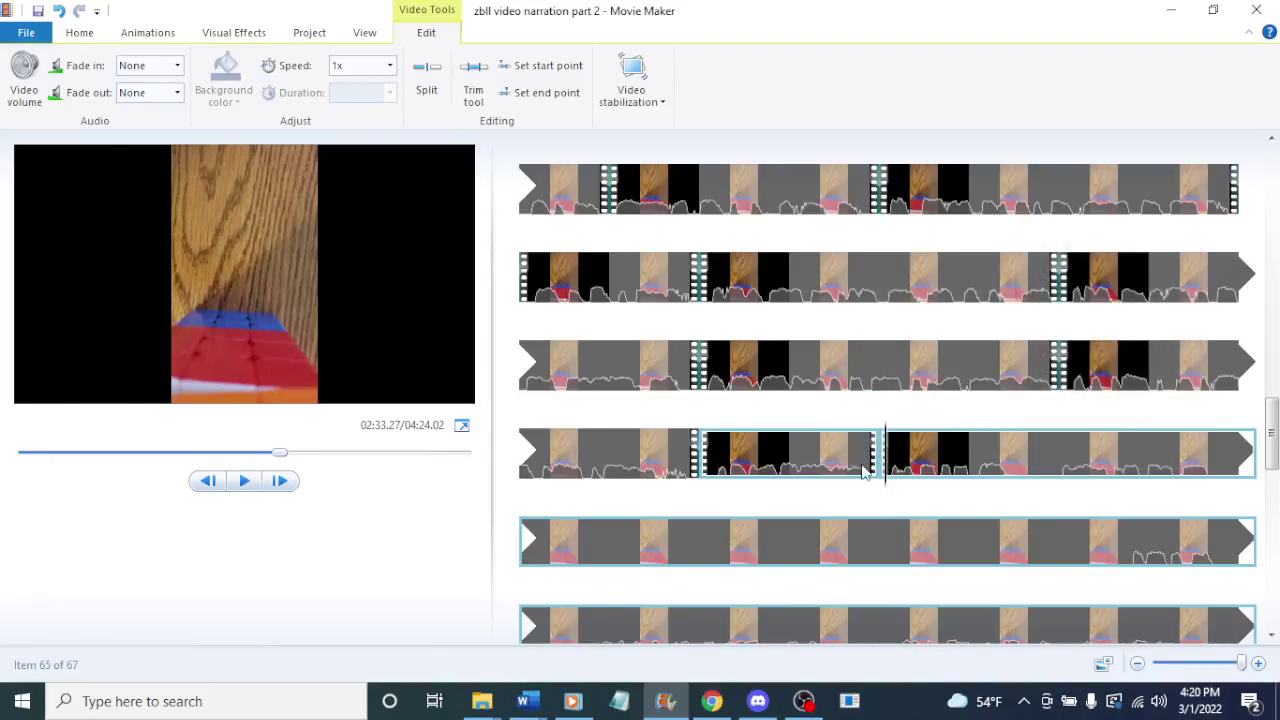
- Split the clip at 02:34.63 and set the start point of the part after the cut at 02:35.13
right_click(1013, 487)
left_click(1052, 444)
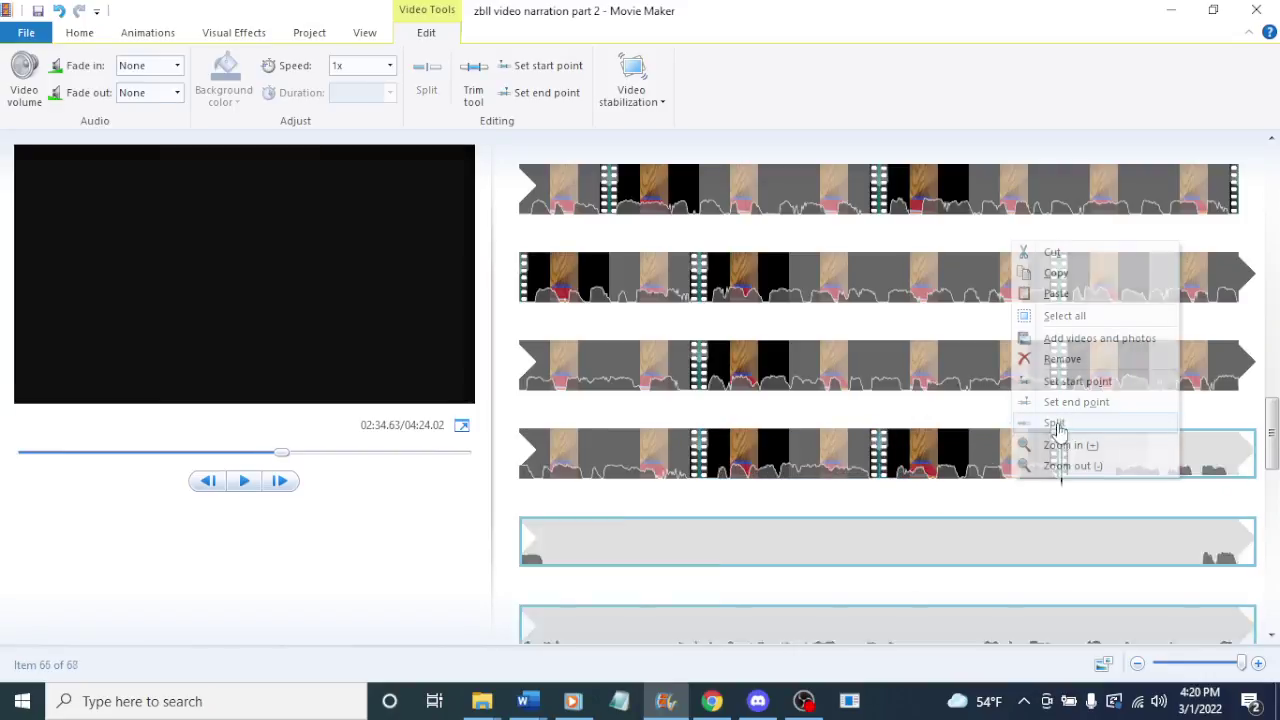
right_click(1111, 493)
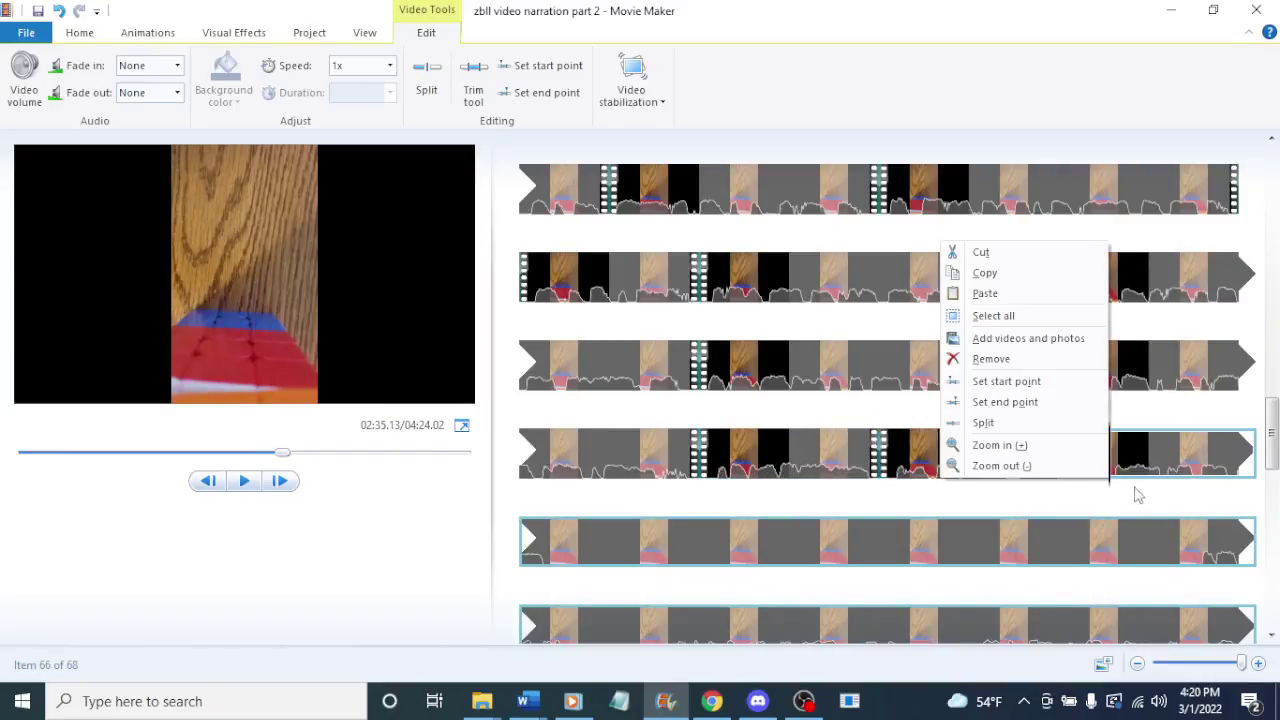
left_click(1020, 401)
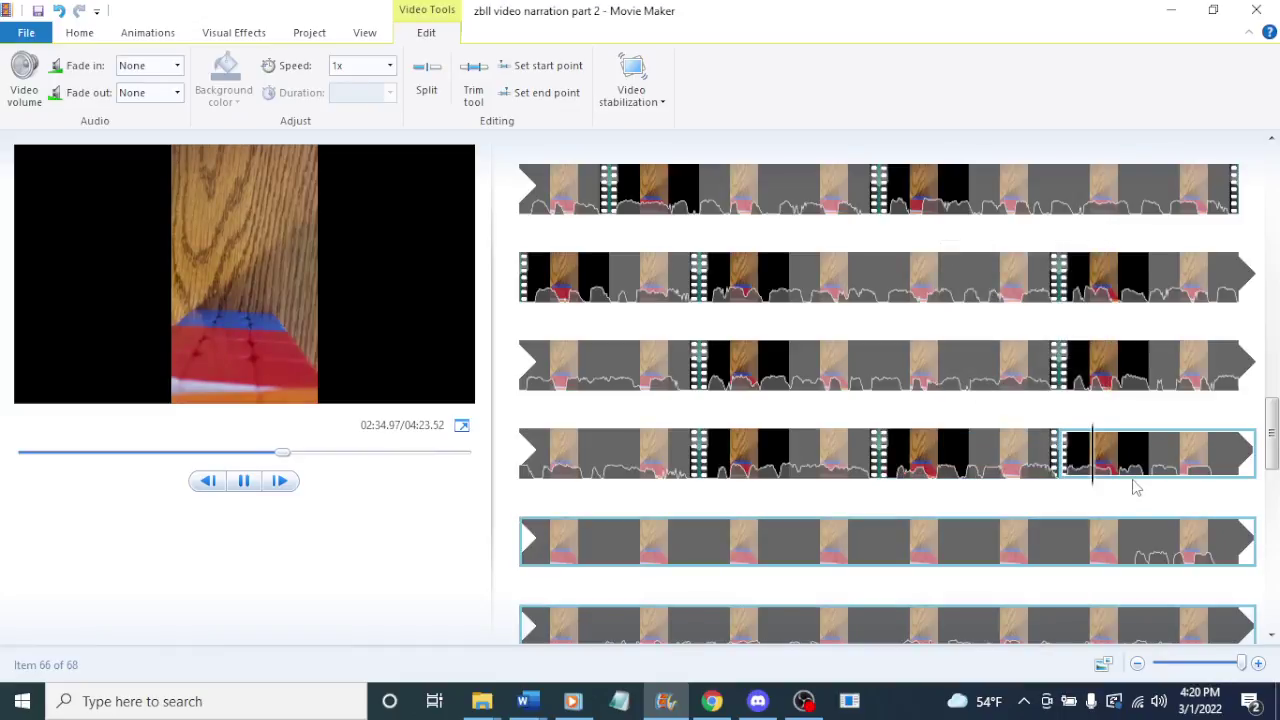
- Split the clip at 02:36.40 and set the second part's start point at 02:43.17 to drop the long silence
right_click(1226, 485)
left_click(1095, 420)
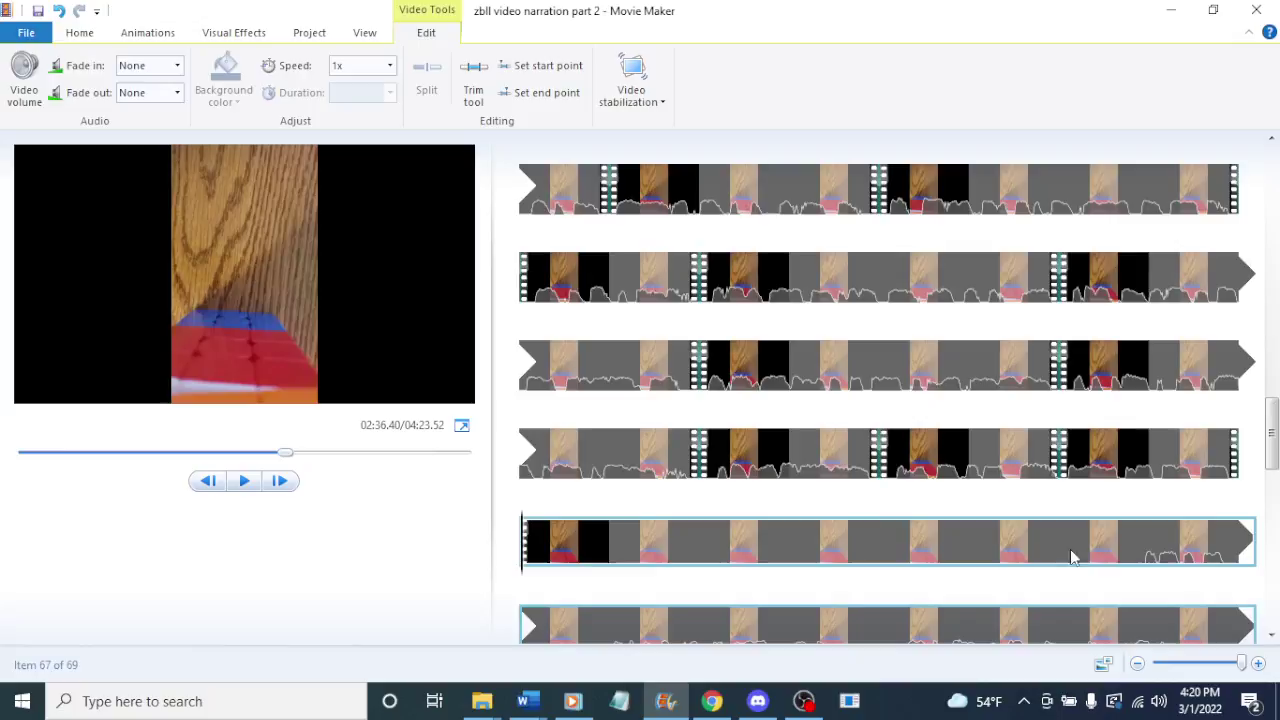
left_click(1126, 558)
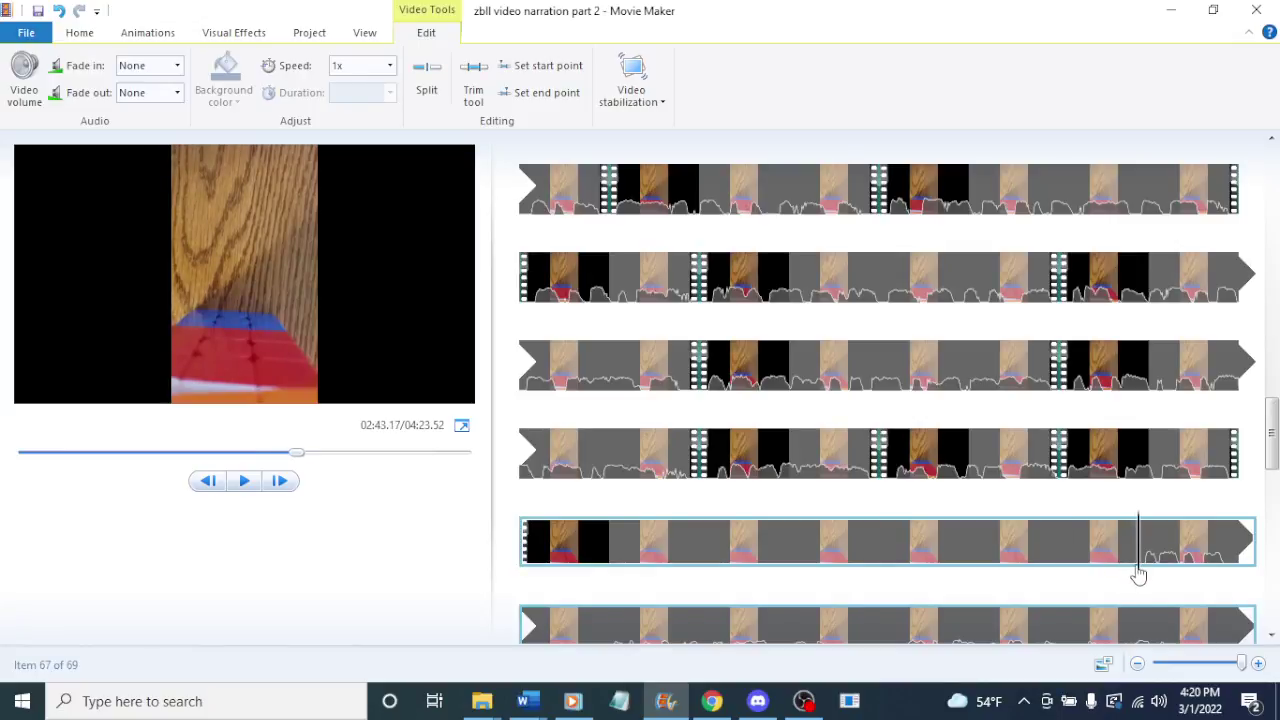
right_click(1138, 575)
left_click(1086, 486)
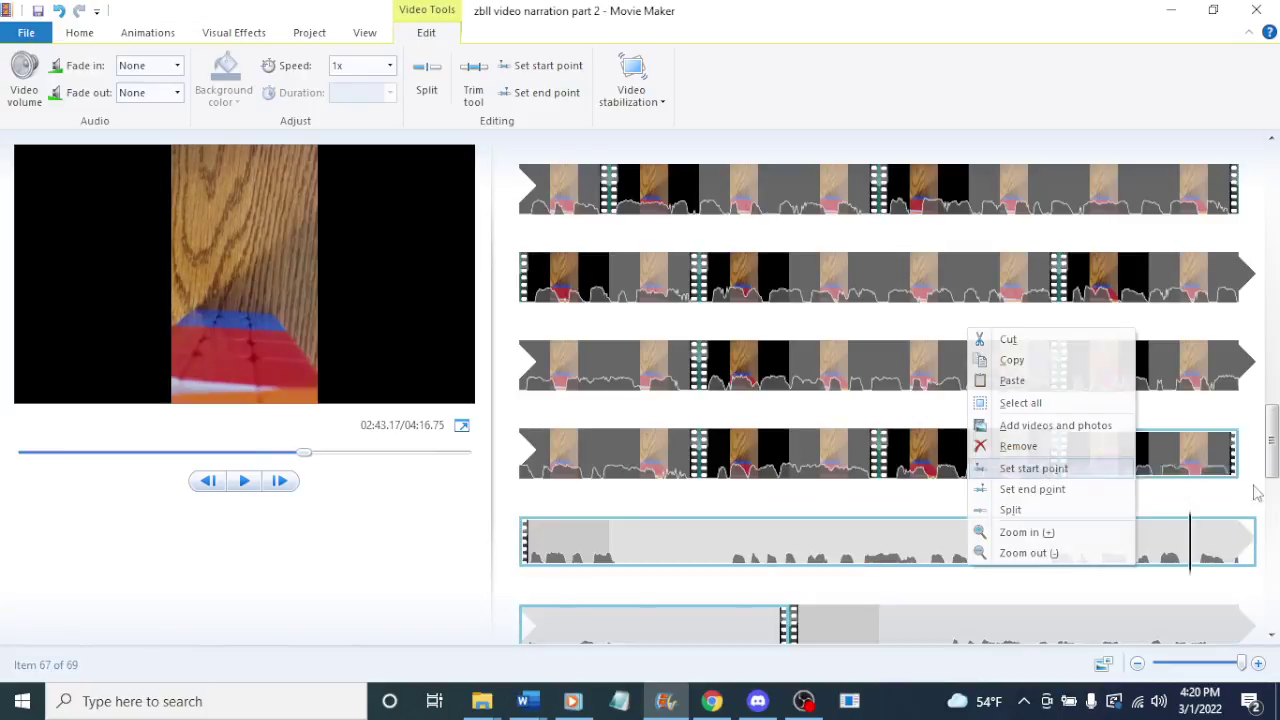
- Replay the last cut, set the end point of the clip before it at 02:36.20 and the next clip's start point at 02:36.27
left_click(1214, 449)
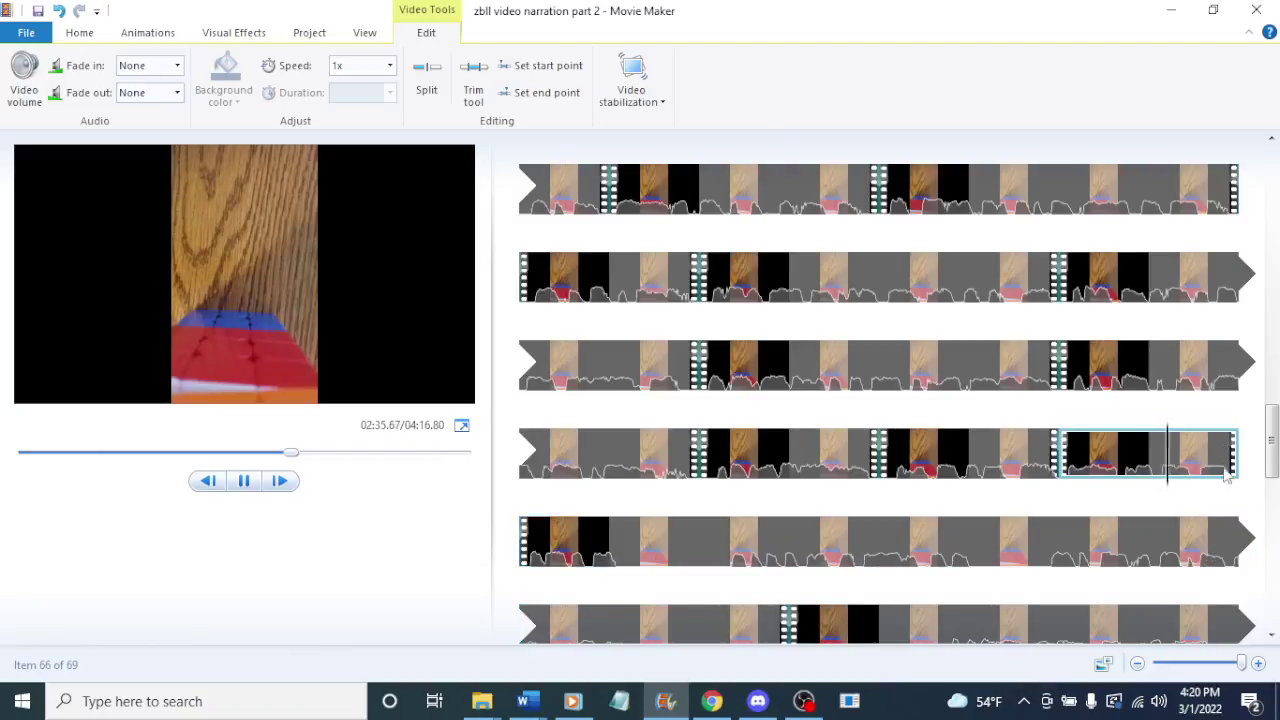
key("space")
right_click(1224, 488)
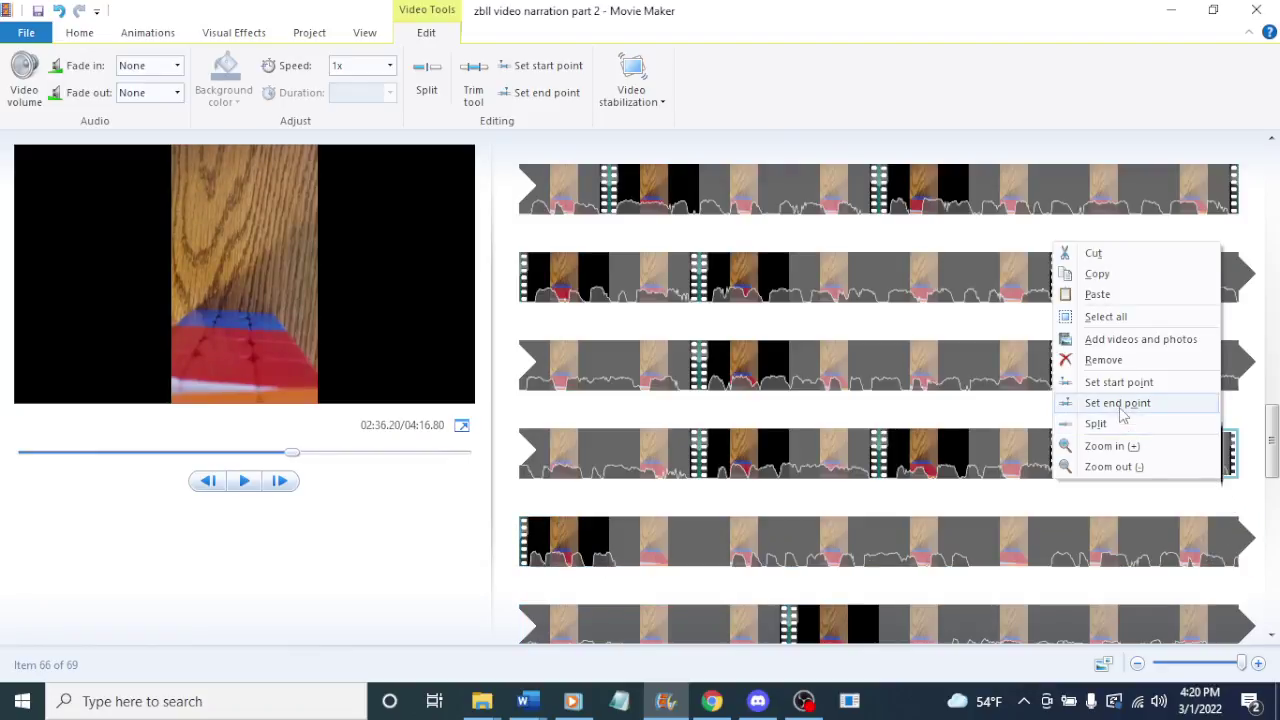
left_click(1206, 402)
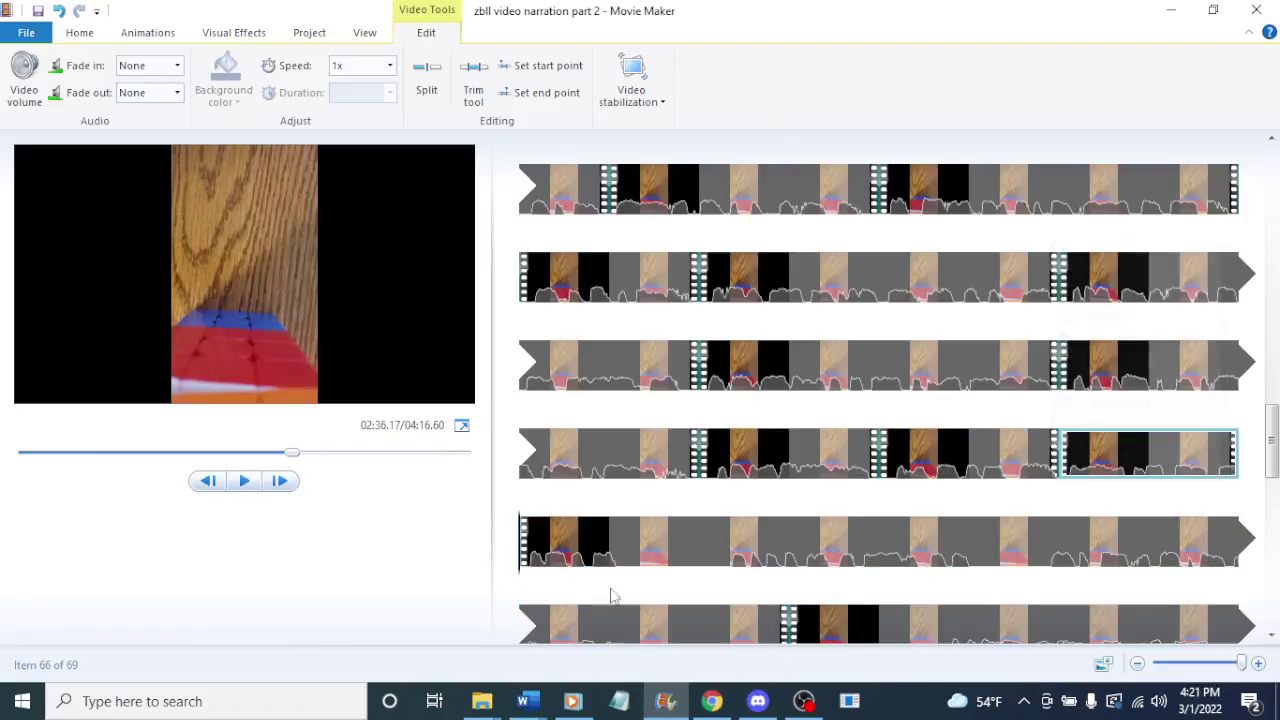
left_click(528, 578)
right_click(529, 574)
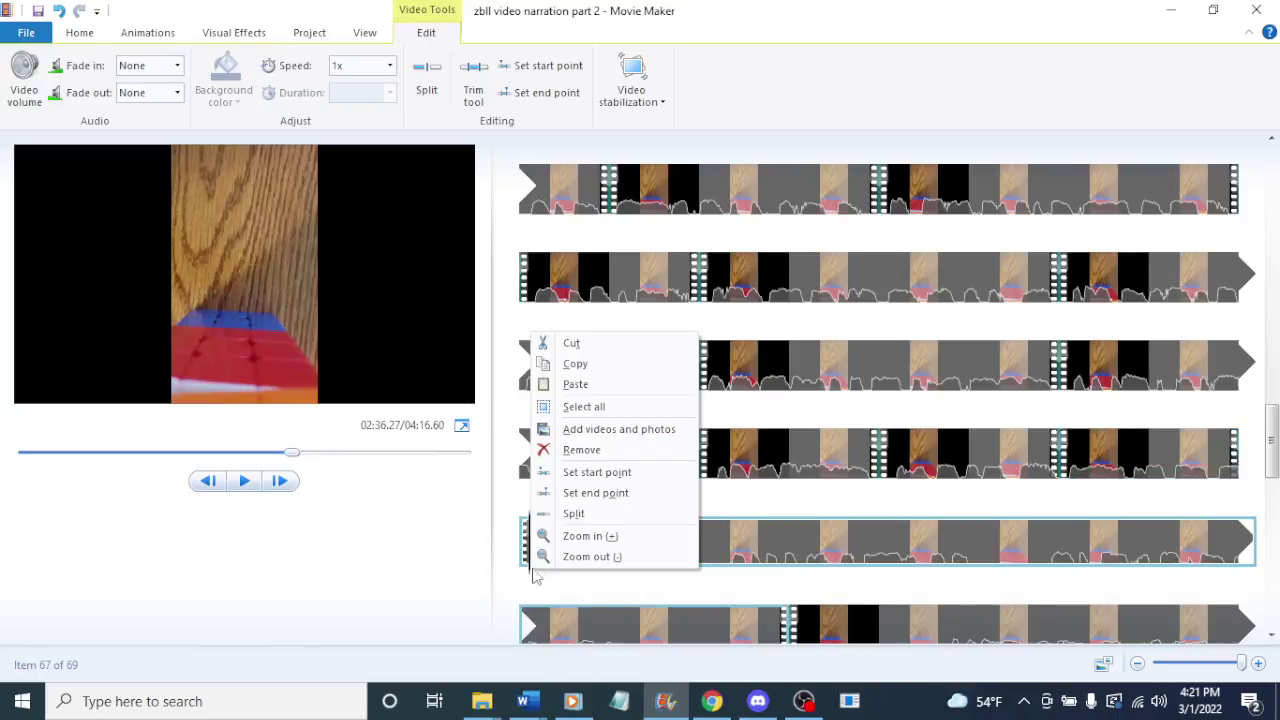
left_click(597, 472)
- Replay the tightened cut, split the following clip at 02:37.20 and set the second part's start point at 02:38.17
left_click(1178, 462)
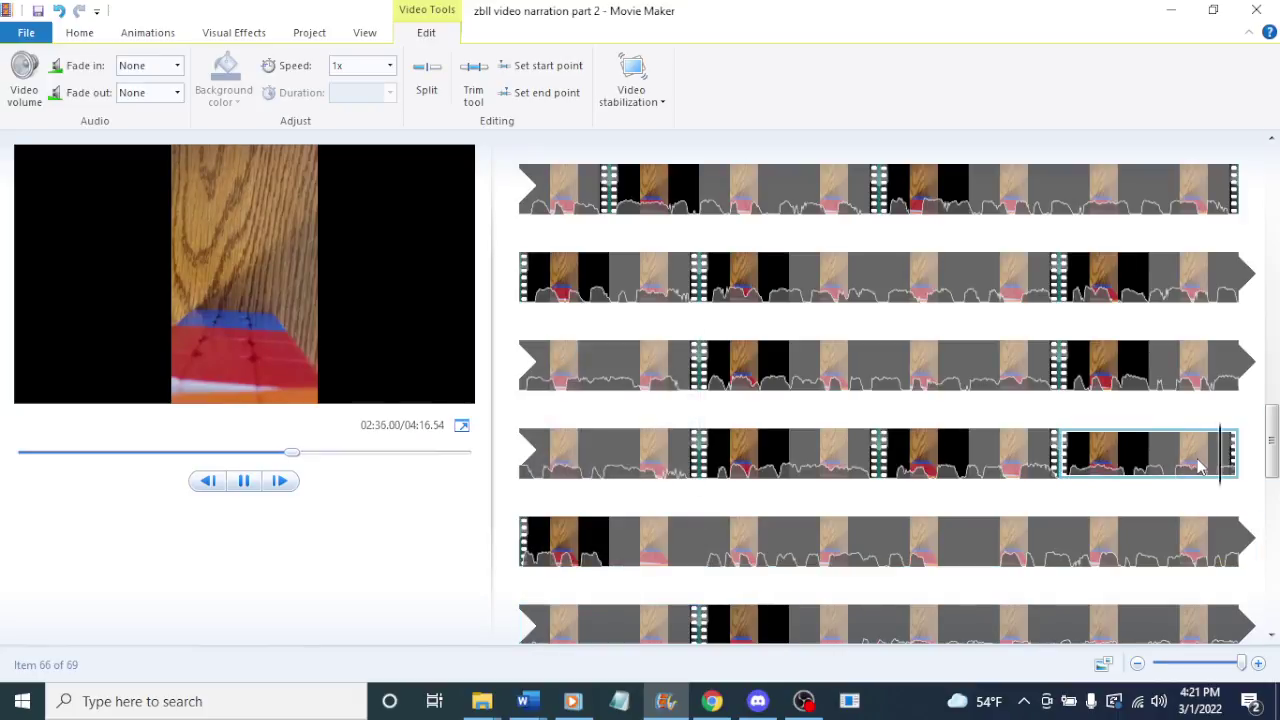
left_click(1096, 459)
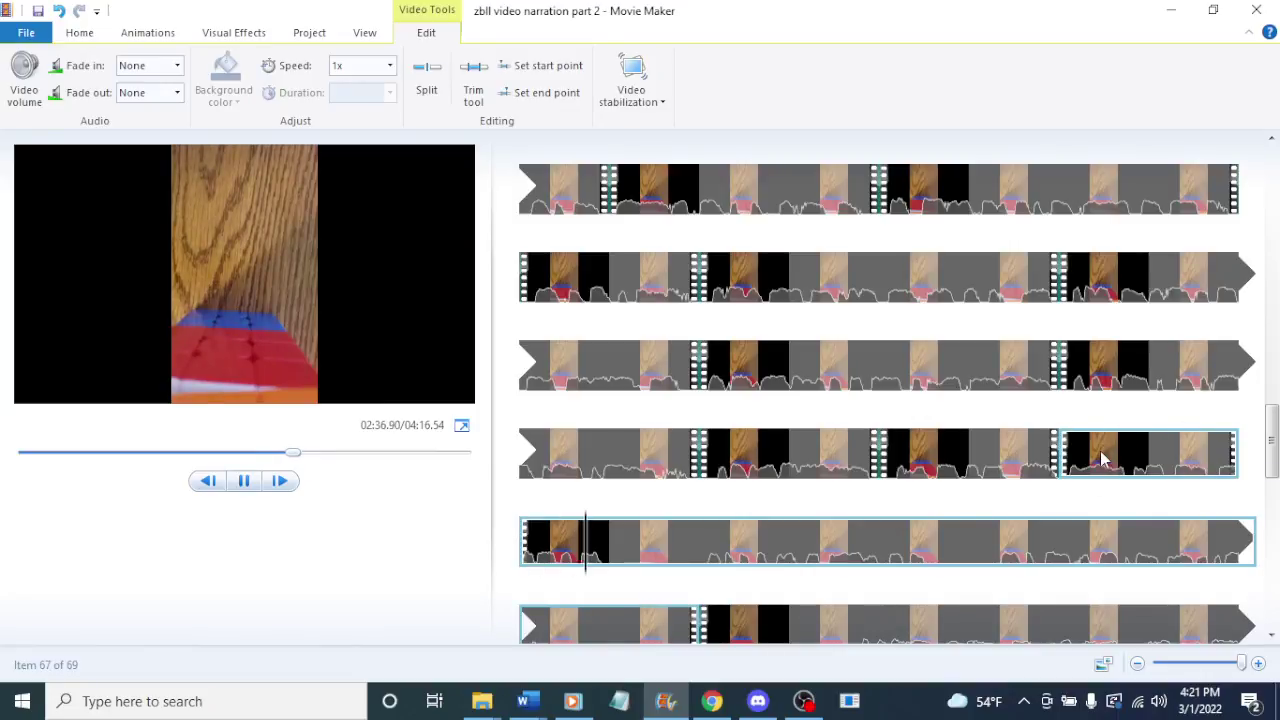
key("Left")
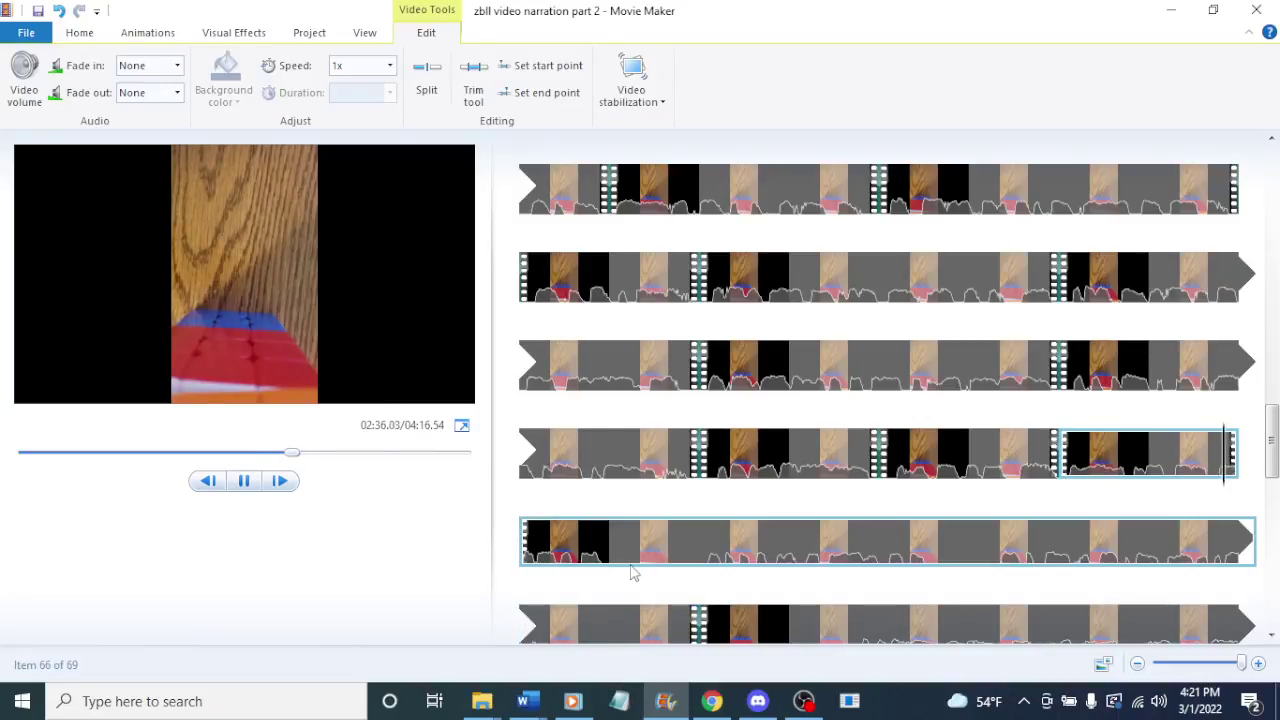
right_click(612, 570)
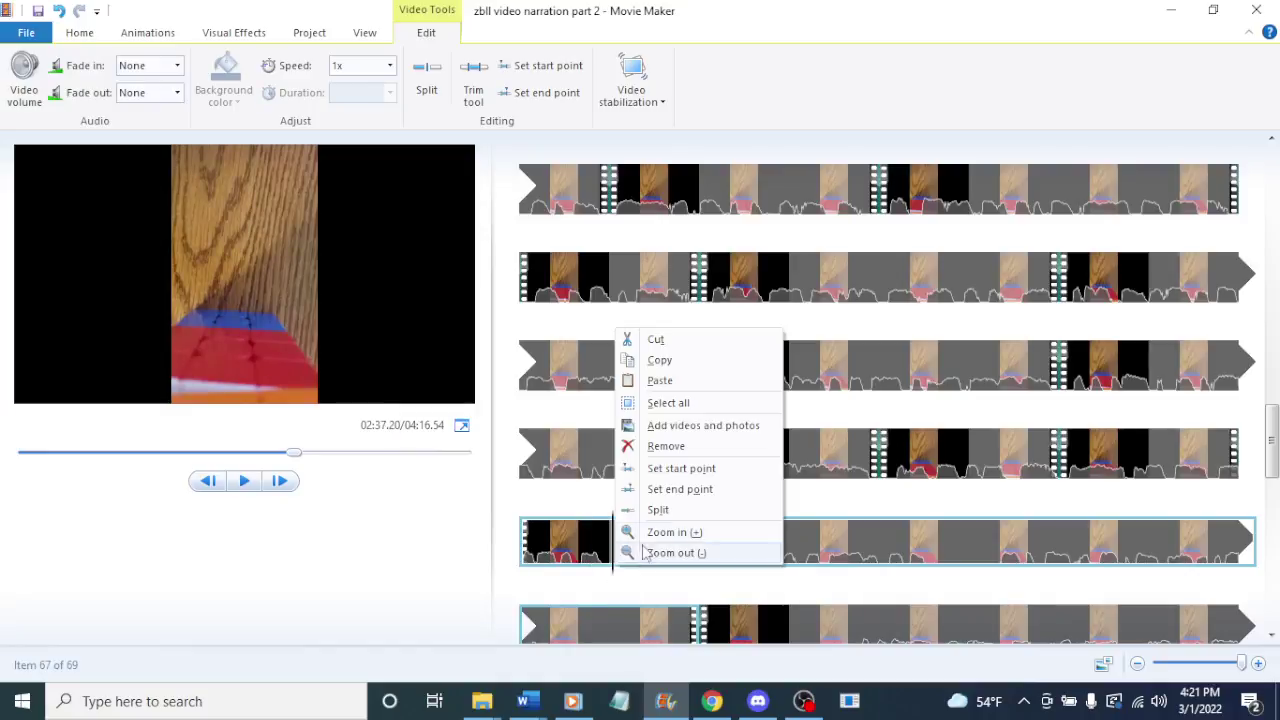
left_click(652, 509)
left_click_drag(613, 571, 695, 575)
right_click(697, 577)
left_click(697, 575)
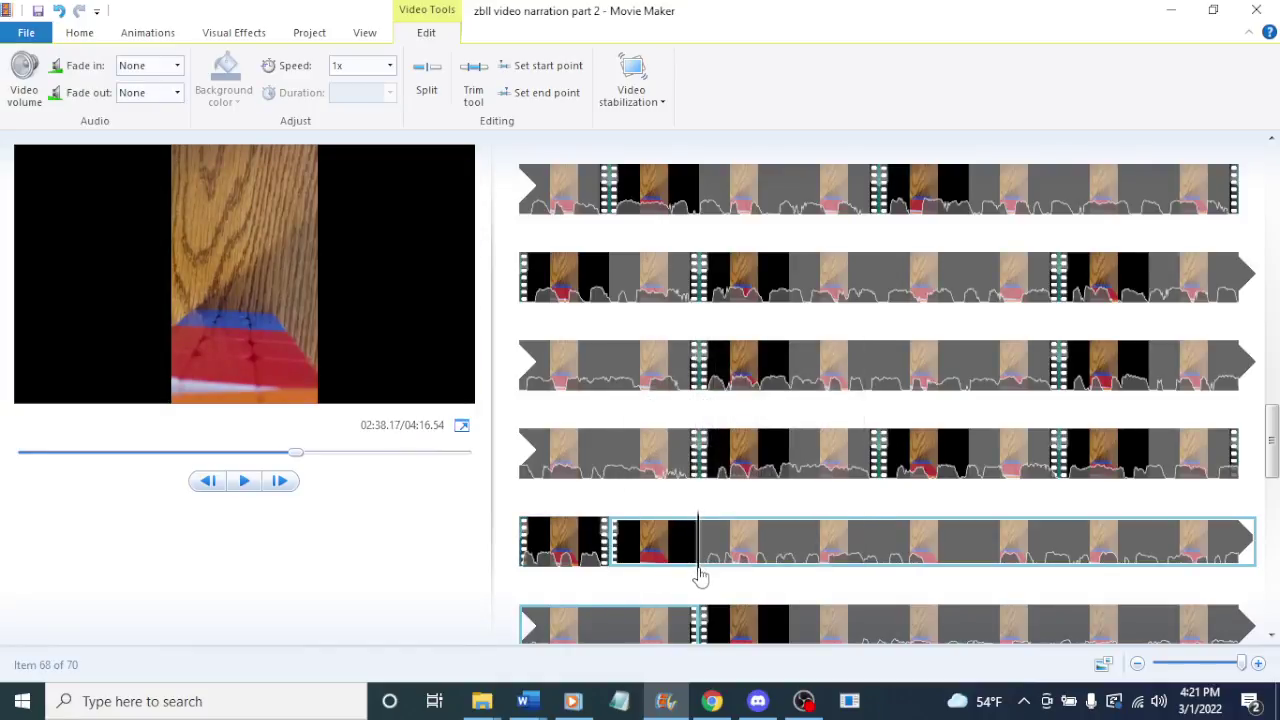
right_click(699, 572)
left_click(715, 472)
- Replay the previous cut, split the following clip at 02:39.80 and set the second part's start point at 02:40.43
key("space")
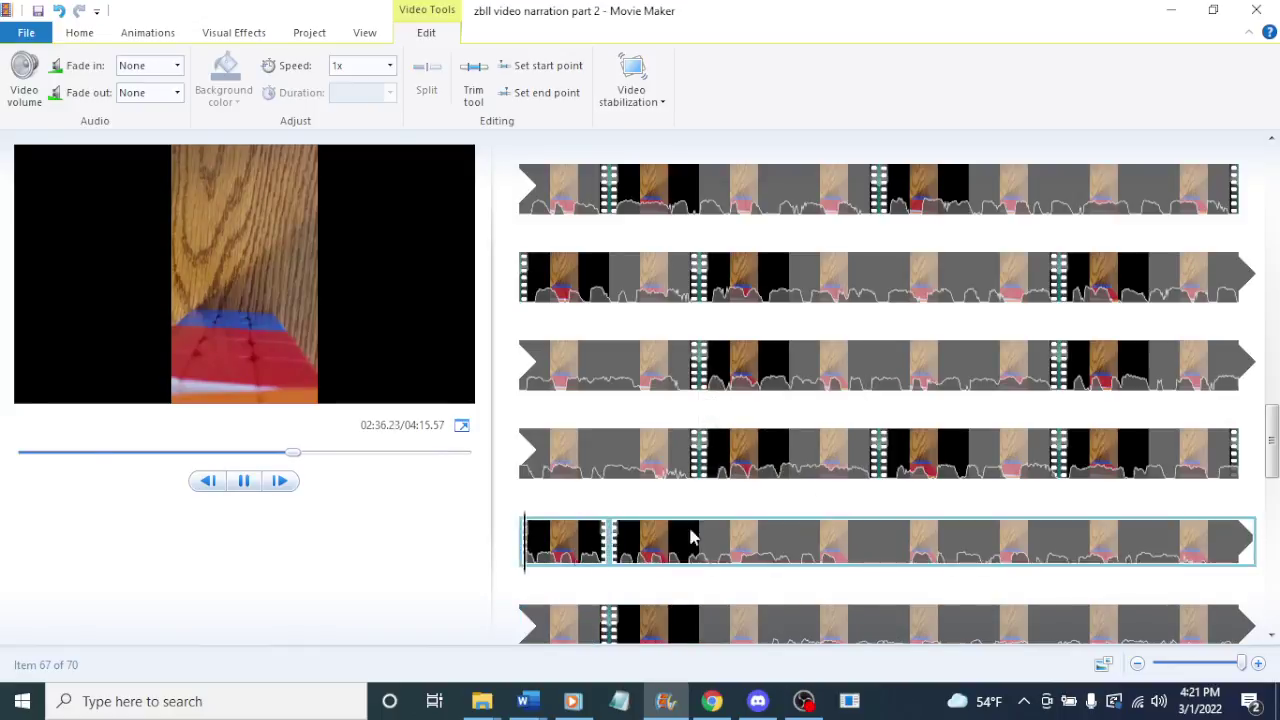
scroll(906, 463, "down", 1)
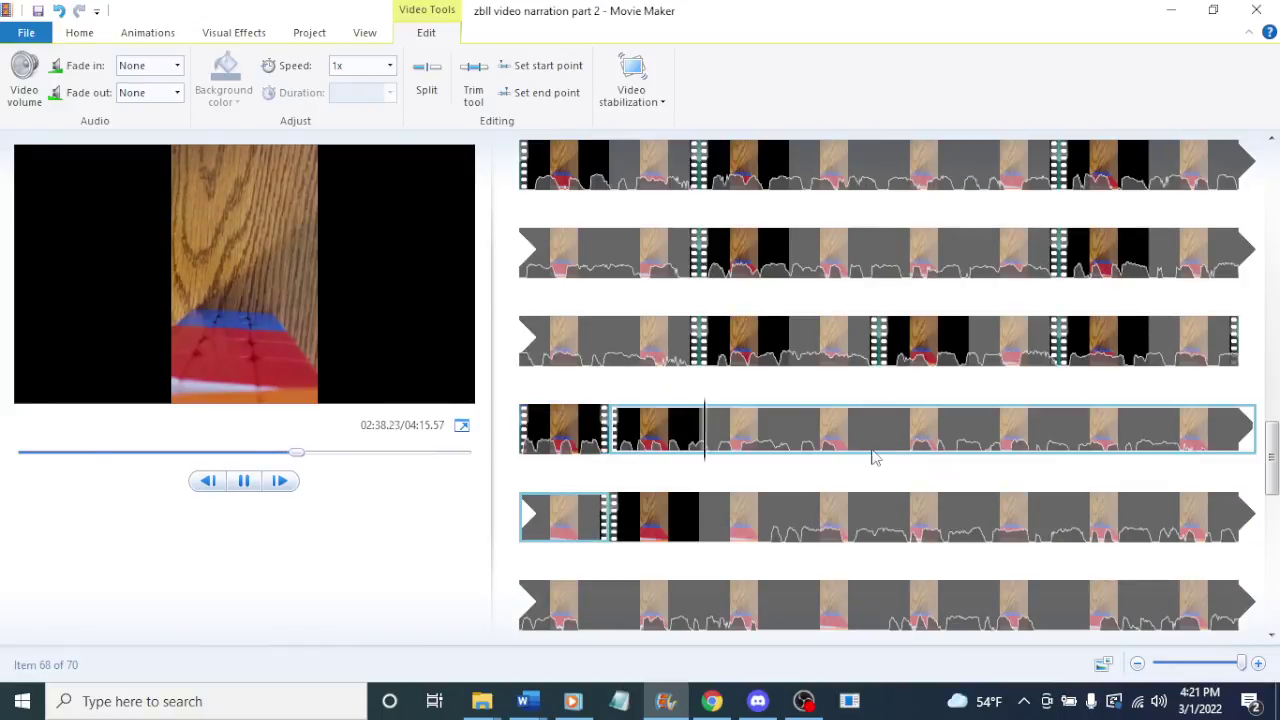
left_click(1048, 343)
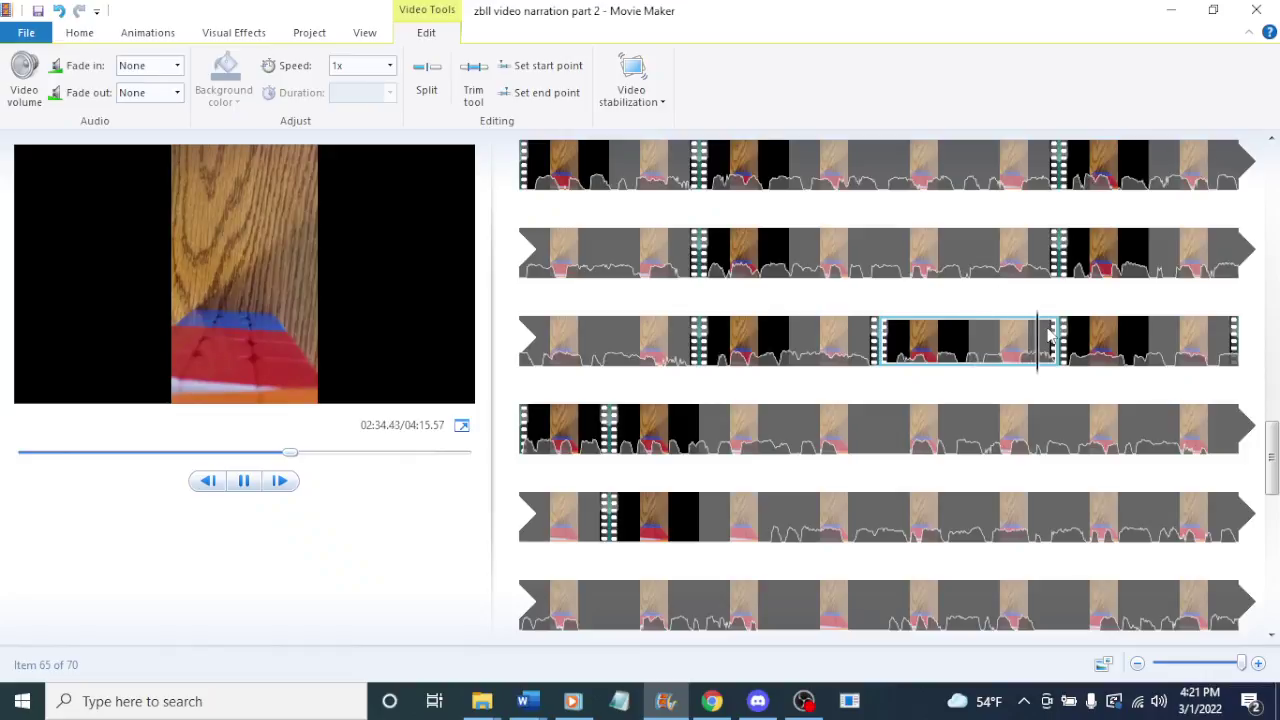
right_click(851, 466)
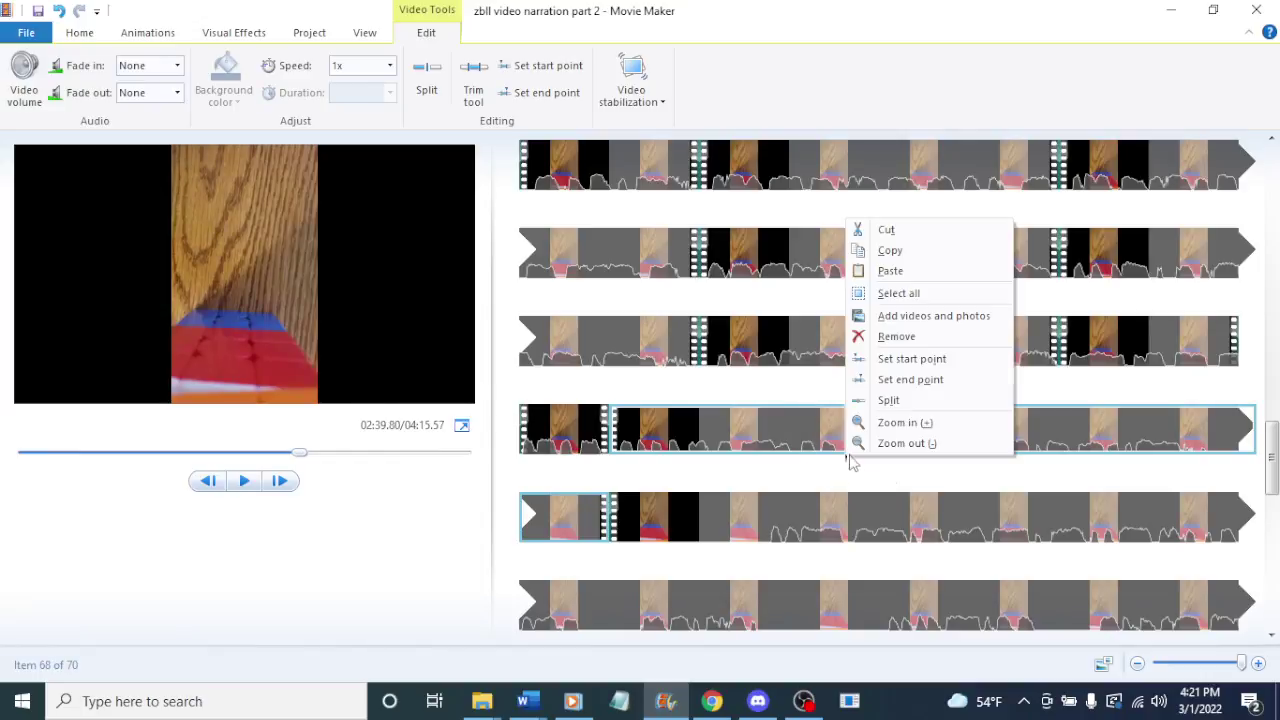
left_click(889, 404)
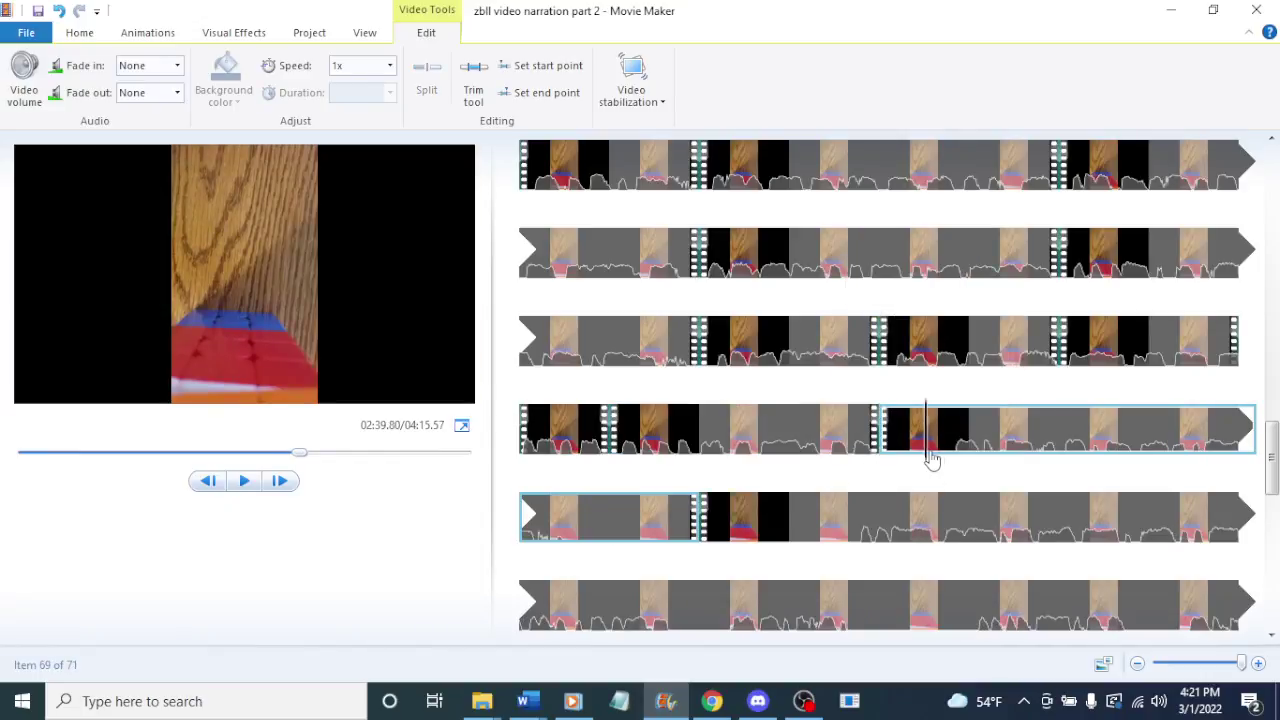
left_click_drag(928, 458, 950, 455)
right_click(947, 458)
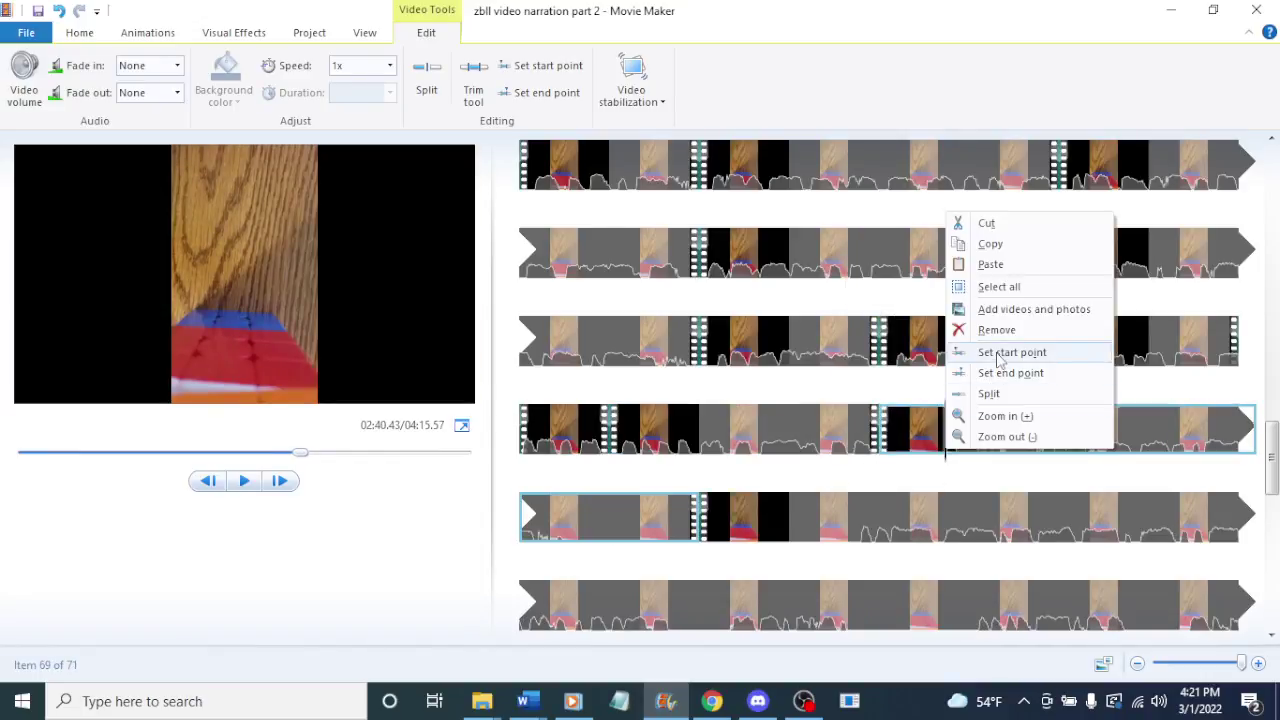
left_click(1000, 349)
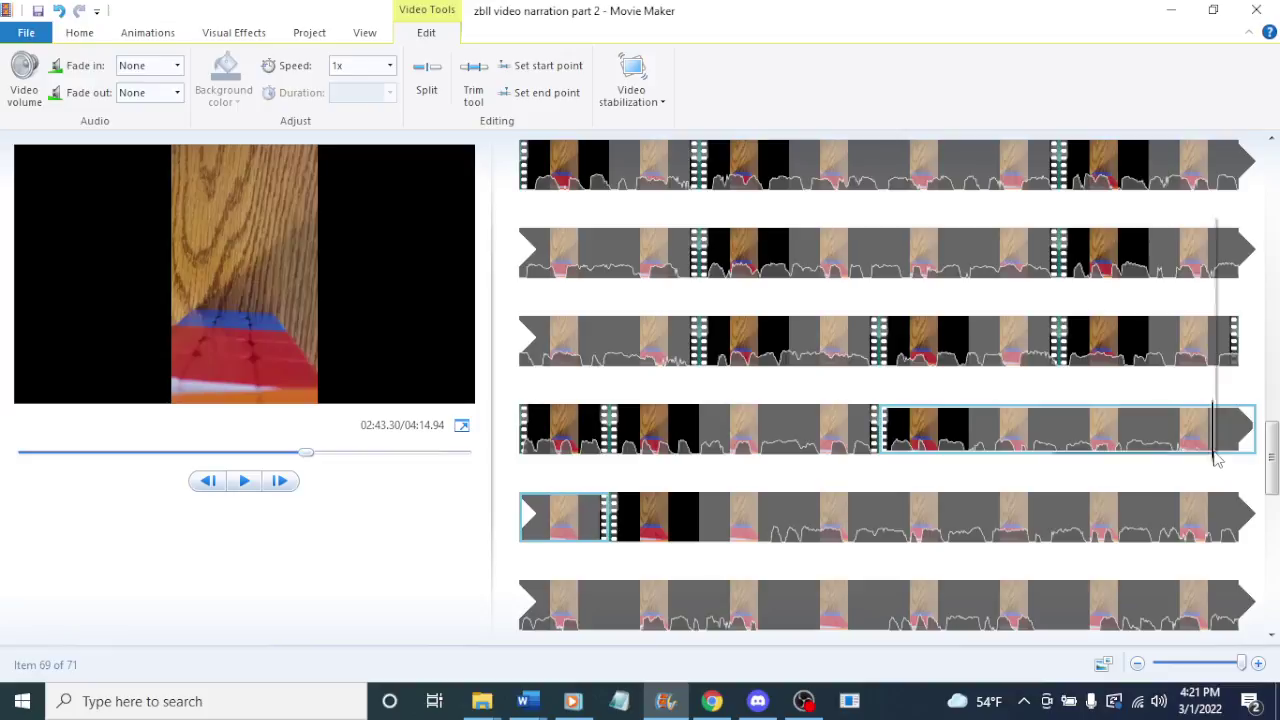
- Set the clip's end point at 02:43.30 and the next clip's start point at 02:44.93 to drop the silence between them
right_click(1063, 457)
left_click(1100, 374)
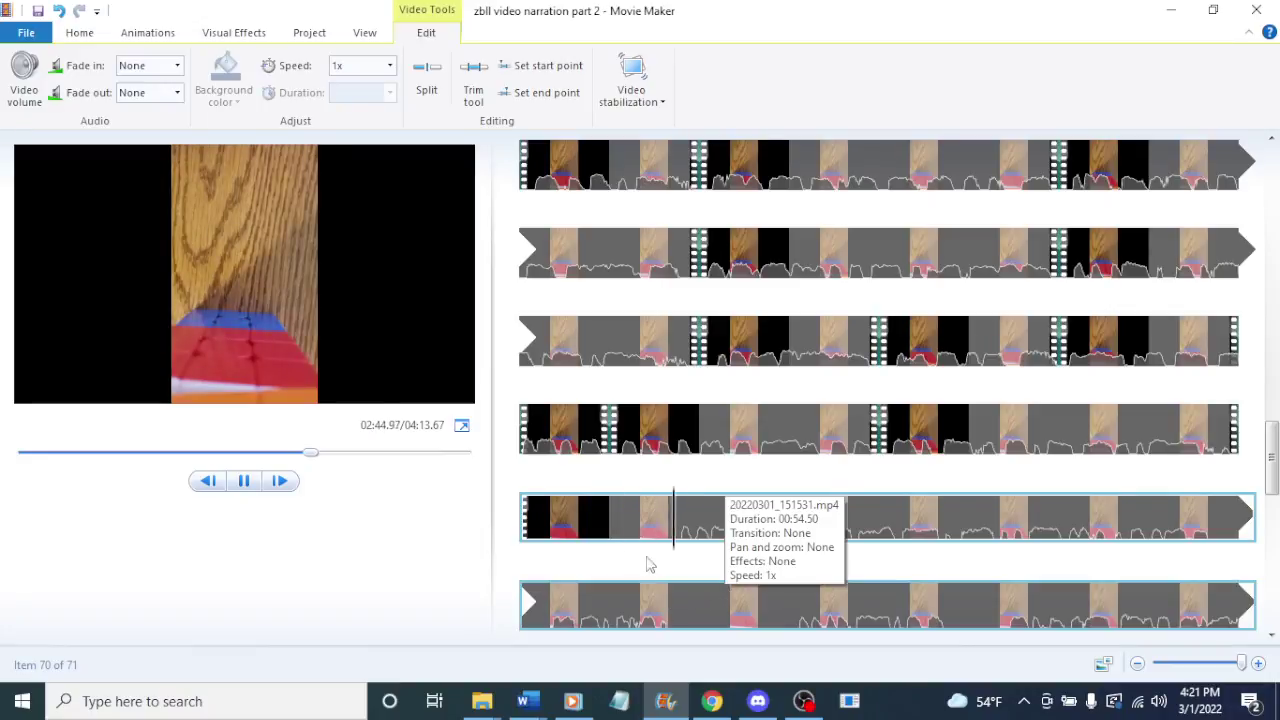
key("space")
left_click_drag(616, 543, 666, 549)
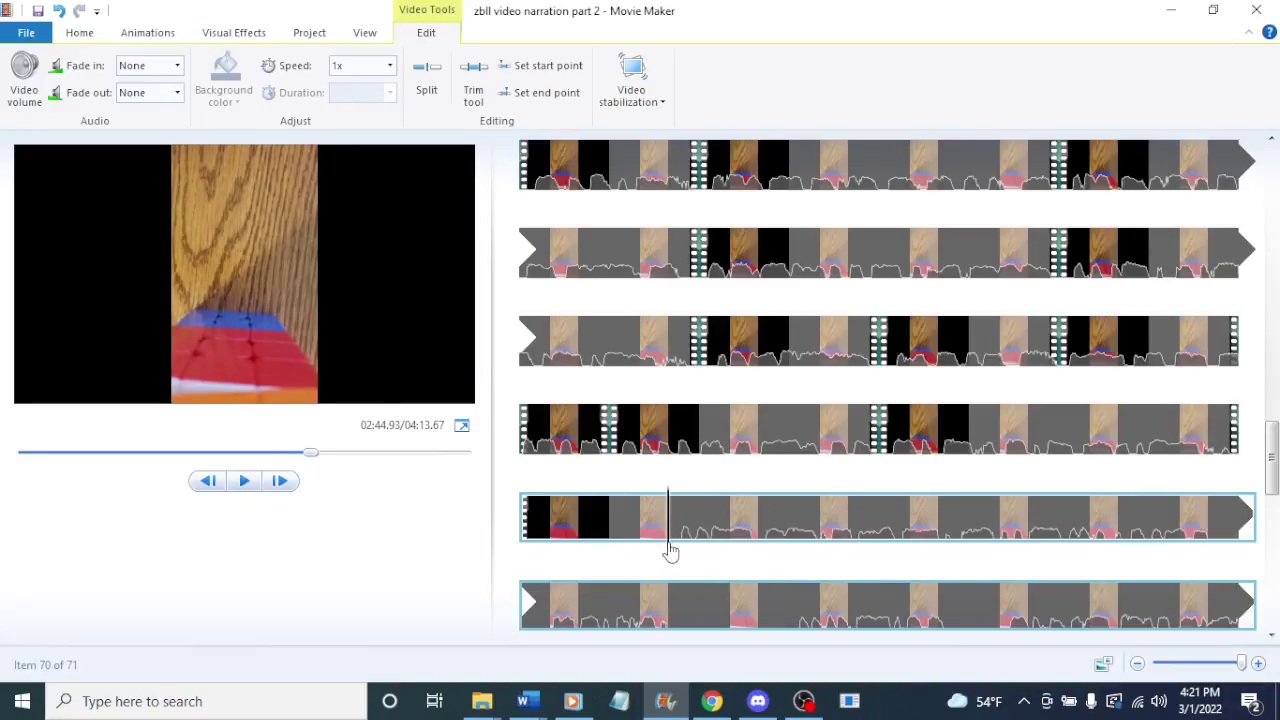
right_click(671, 545)
left_click(737, 443)
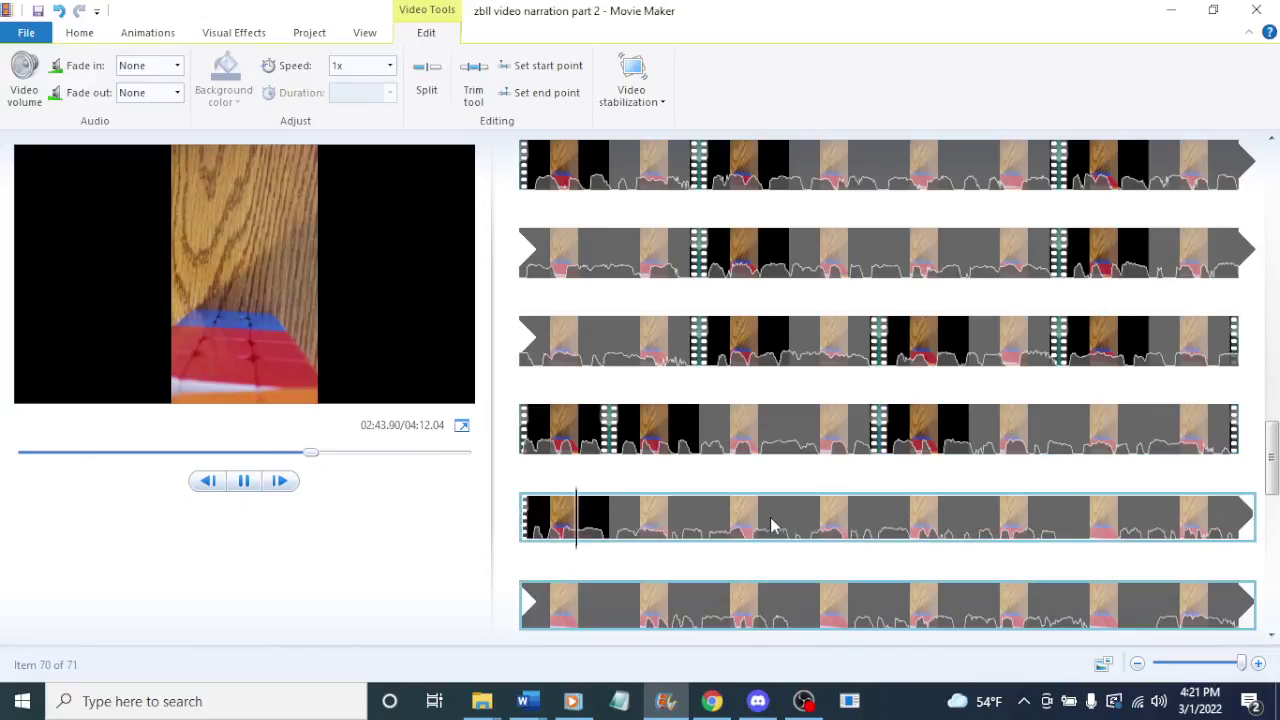
- Split the long clip at 02:49.33 and set the start point of the part after the cut at 02:49.83
scroll(820, 500, "down", 1)
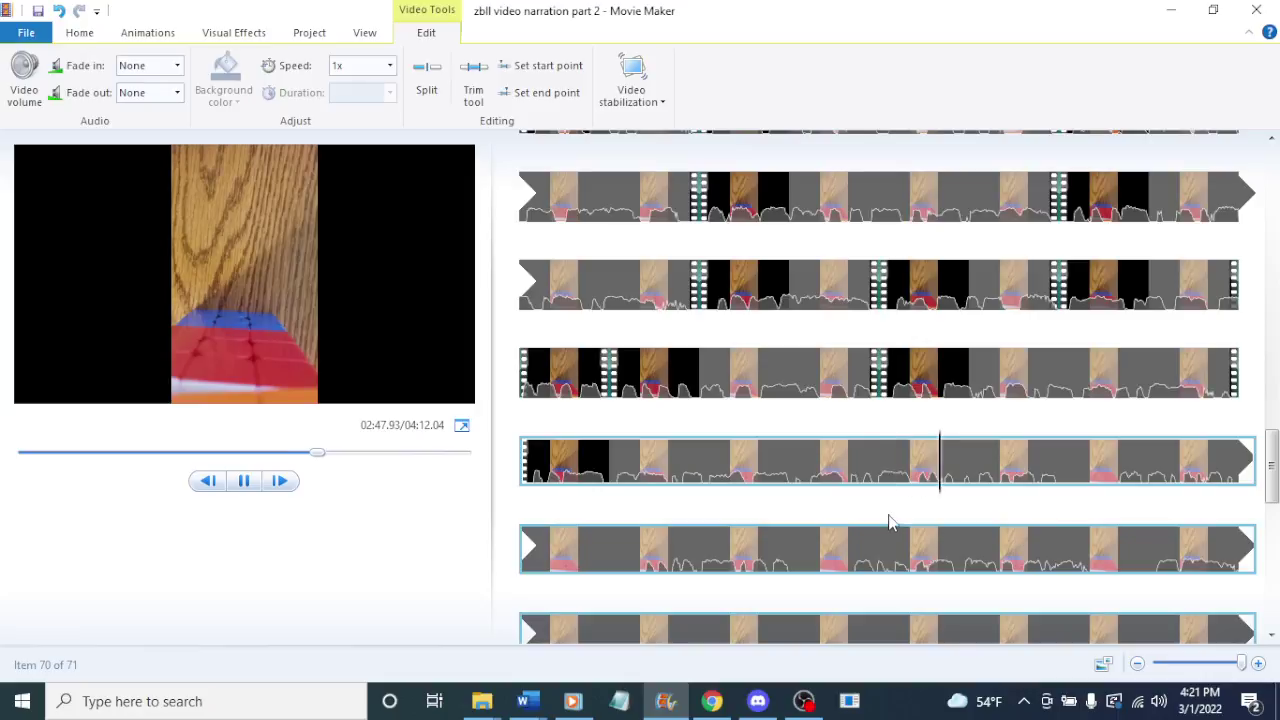
left_click(991, 470)
left_click(1067, 490)
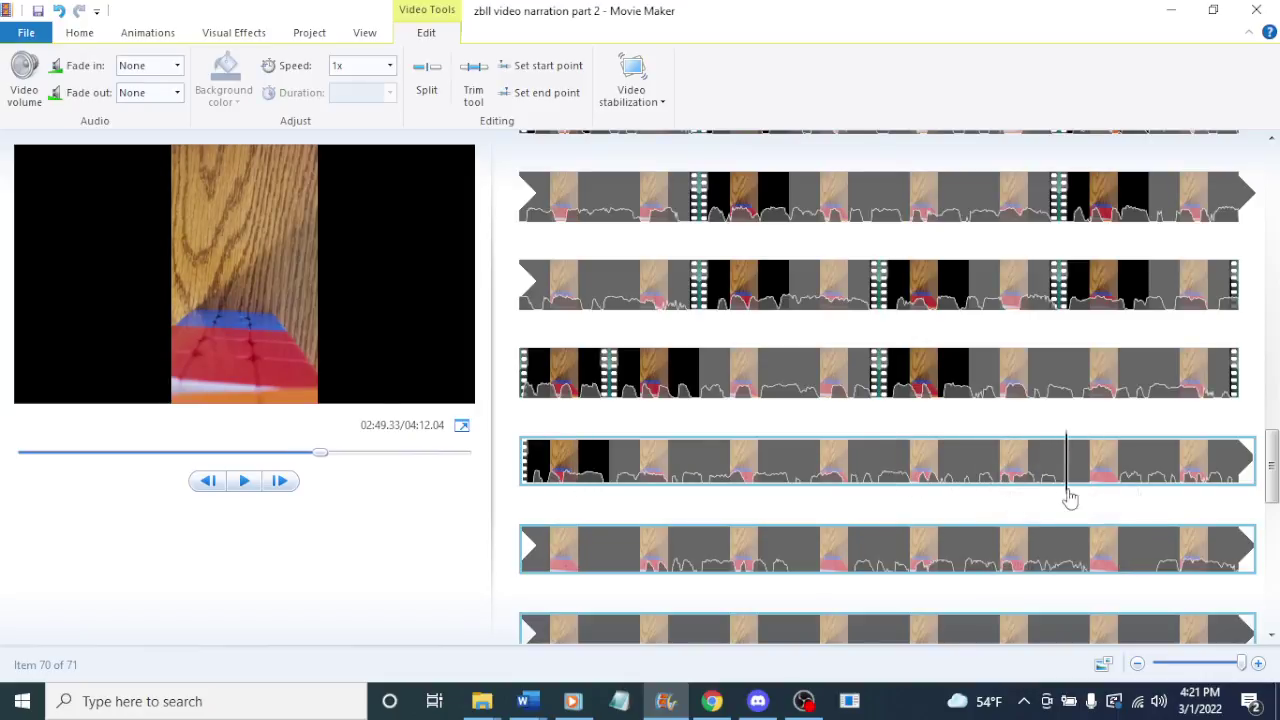
right_click(1070, 497)
left_click(1110, 426)
key("space")
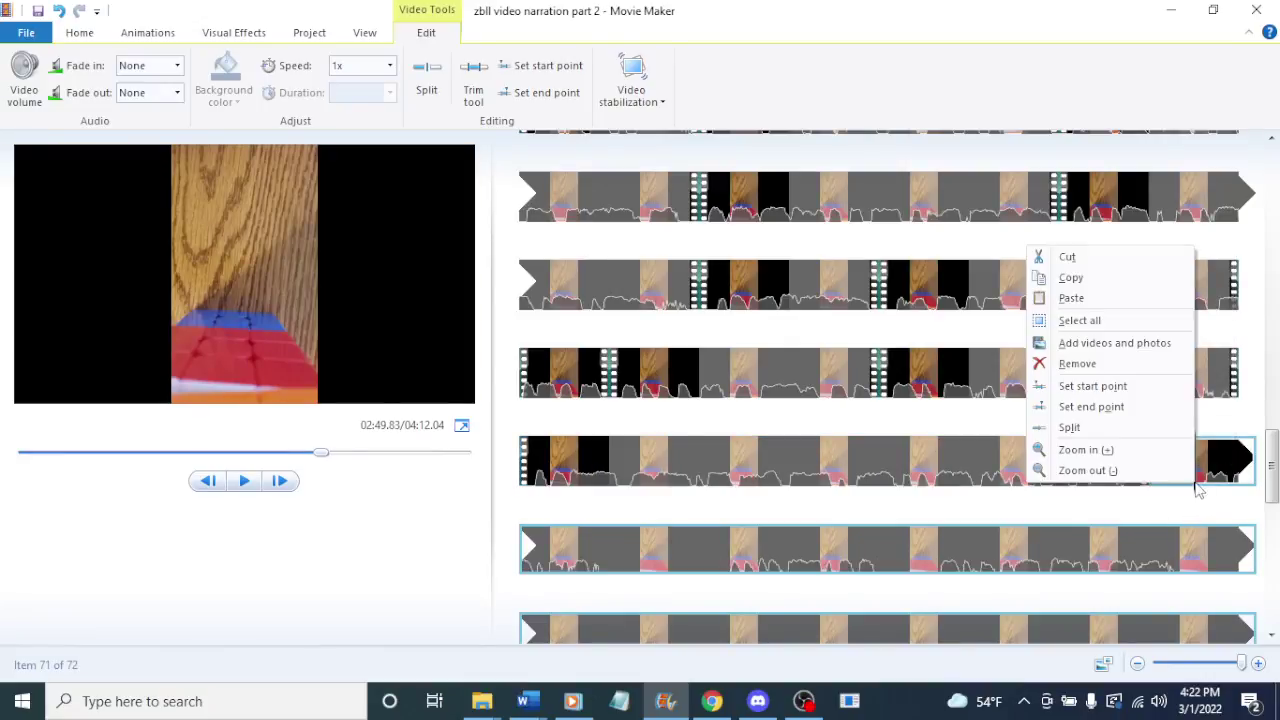
left_click(1080, 406)
key("space")
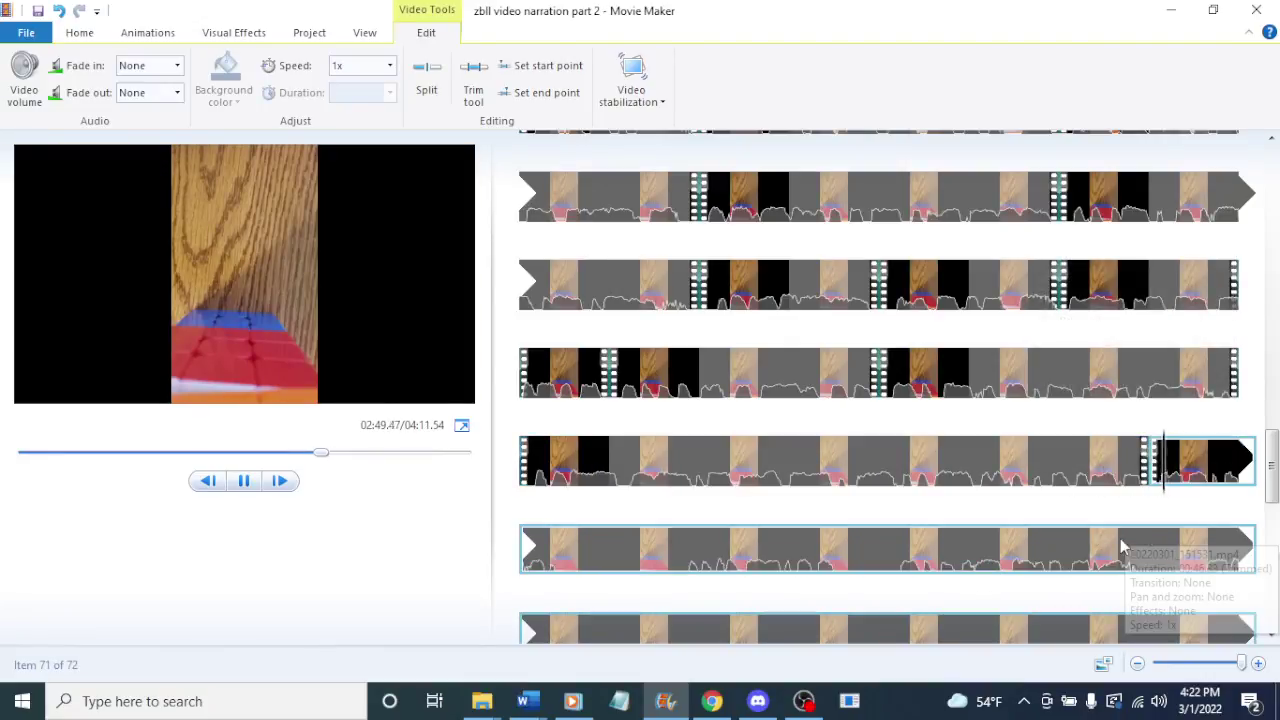
- Split the clip at 02:50.80 and set the second part's start point at 02:52.03
left_click(569, 590)
right_click(570, 577)
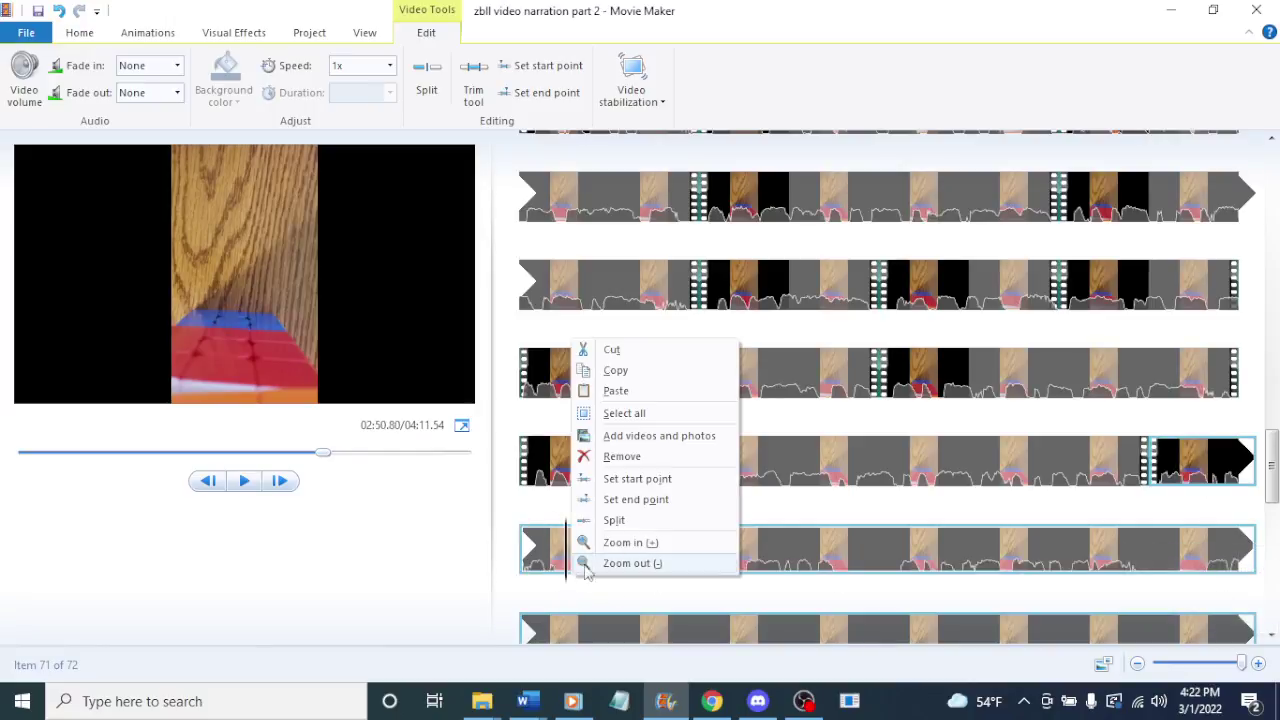
left_click(615, 521)
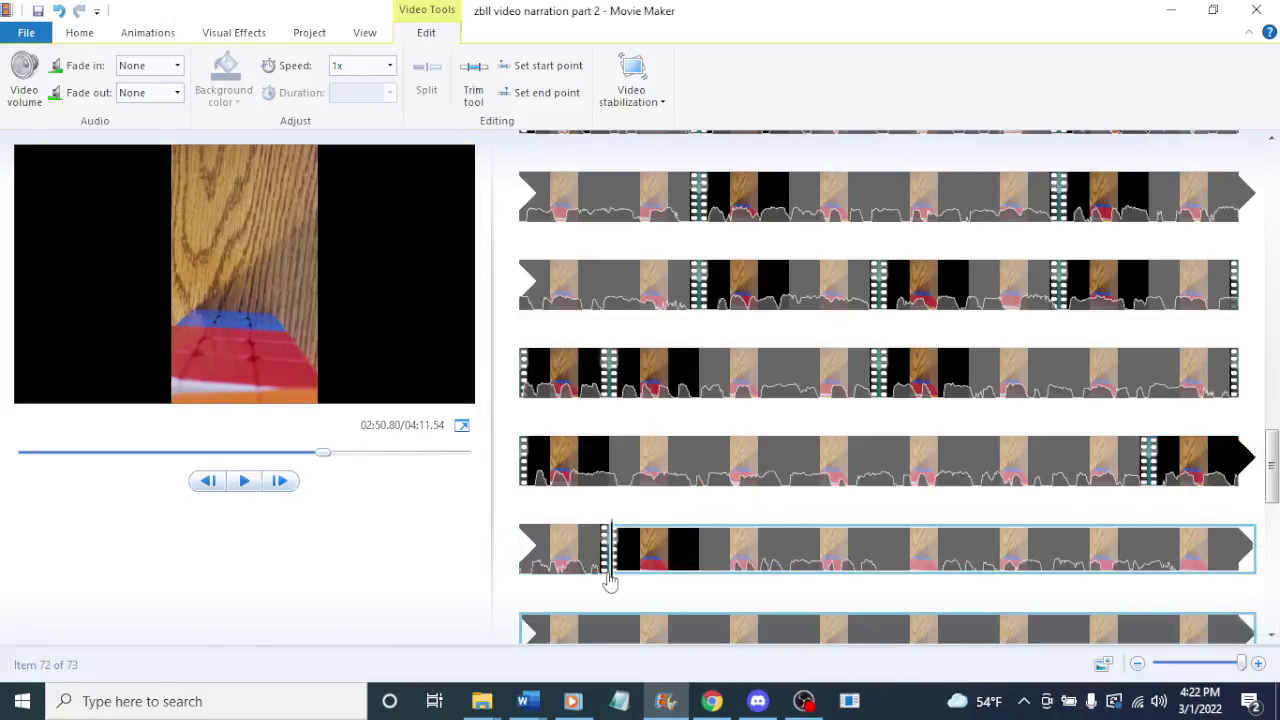
left_click(725, 578)
right_click(724, 578)
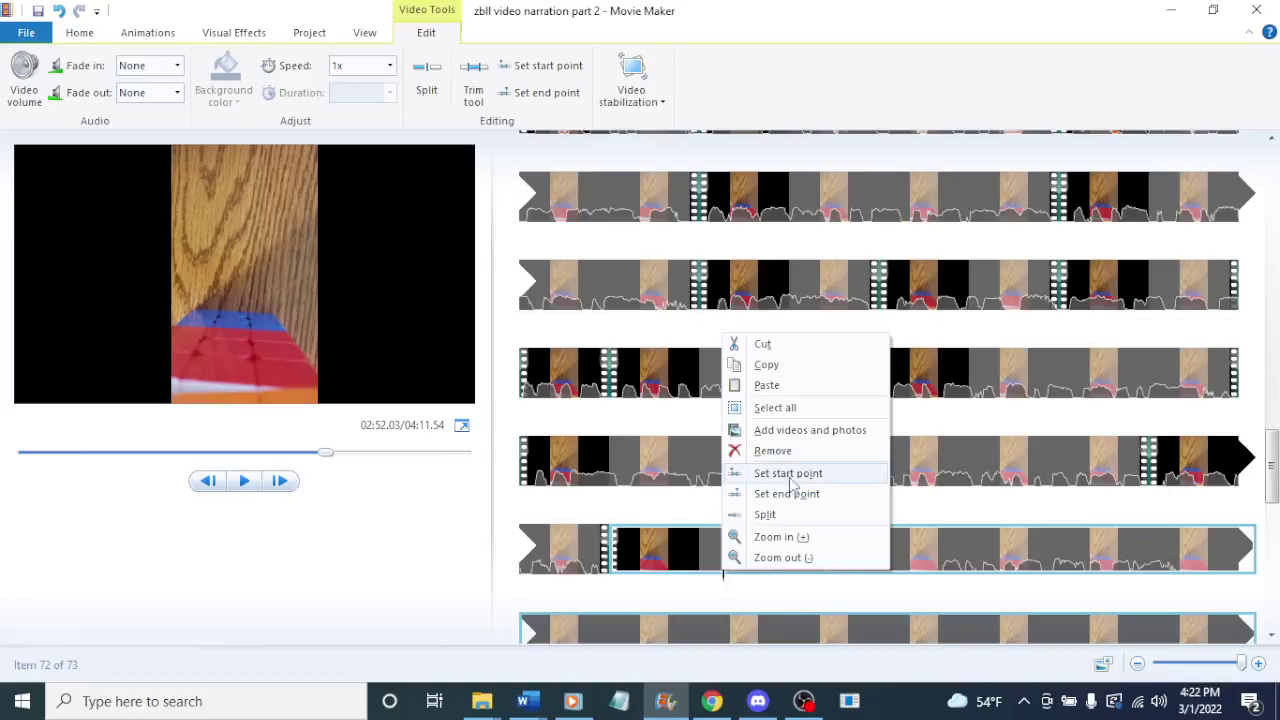
left_click(800, 472)
- Replay the last cut, split the following clip at 02:52.60 and set the second part's start point at 02:53.17
left_click(1214, 451)
key("space")
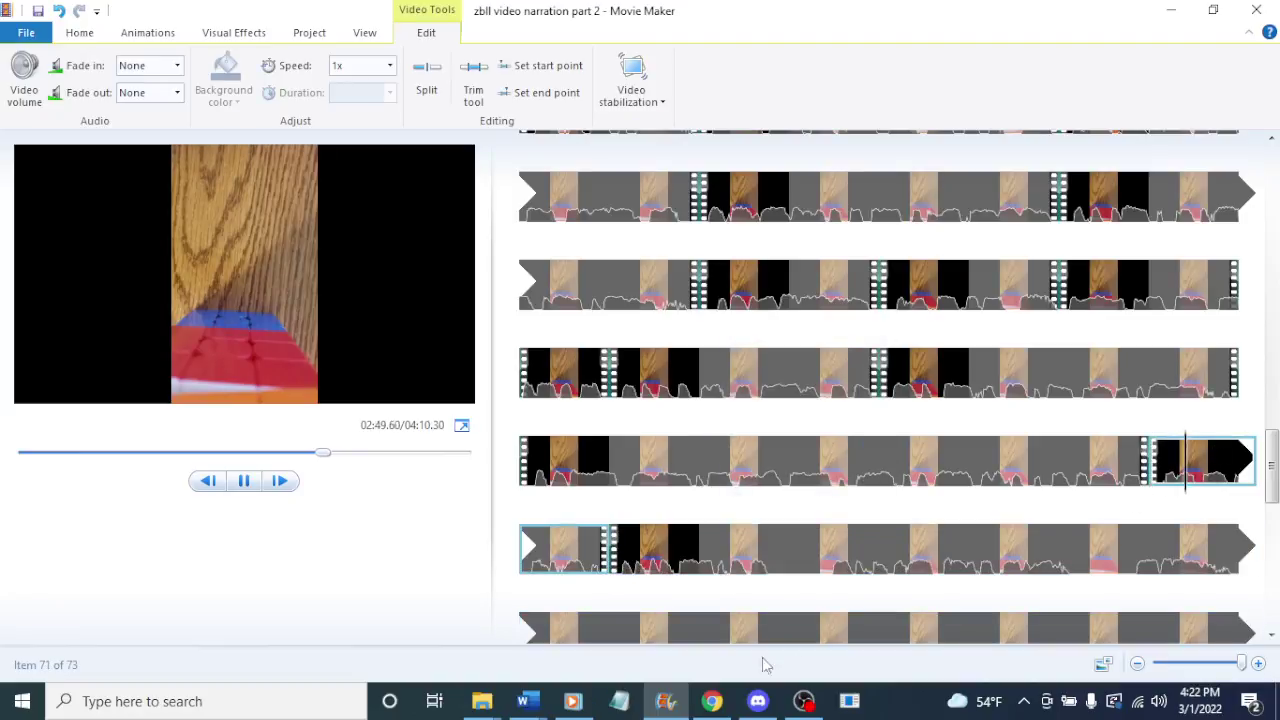
right_click(778, 585)
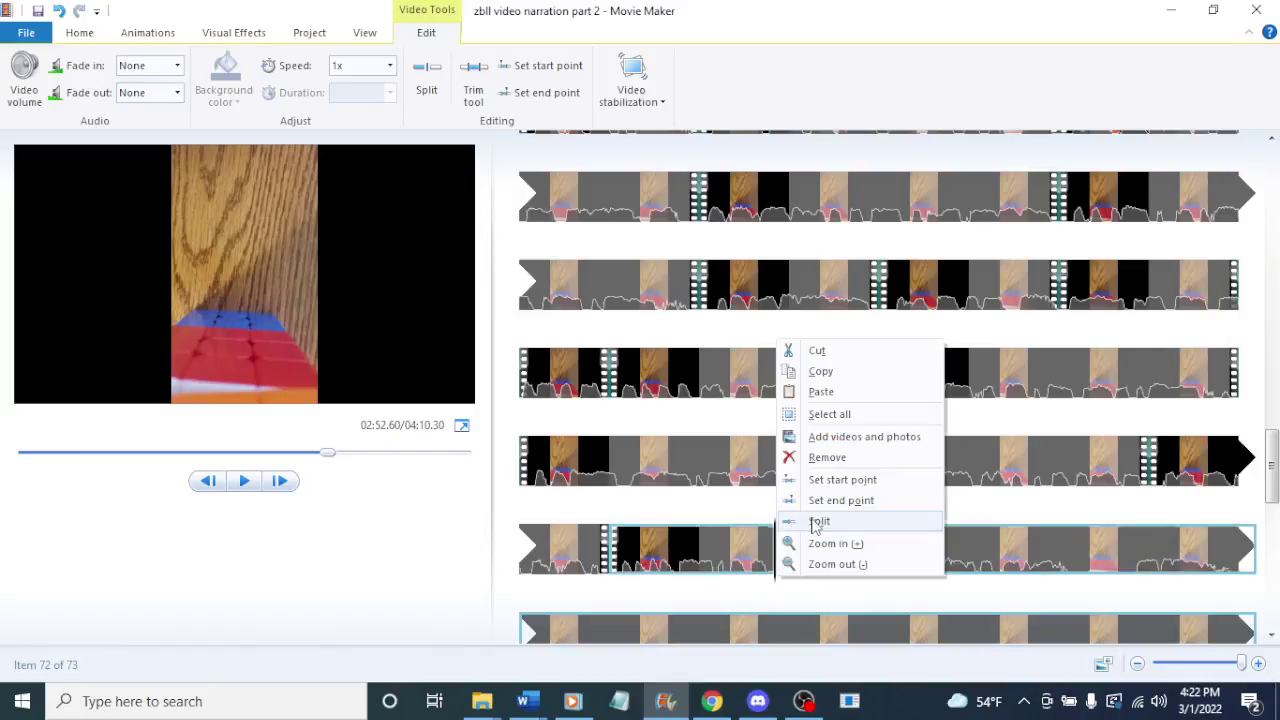
left_click(800, 520)
right_click(844, 578)
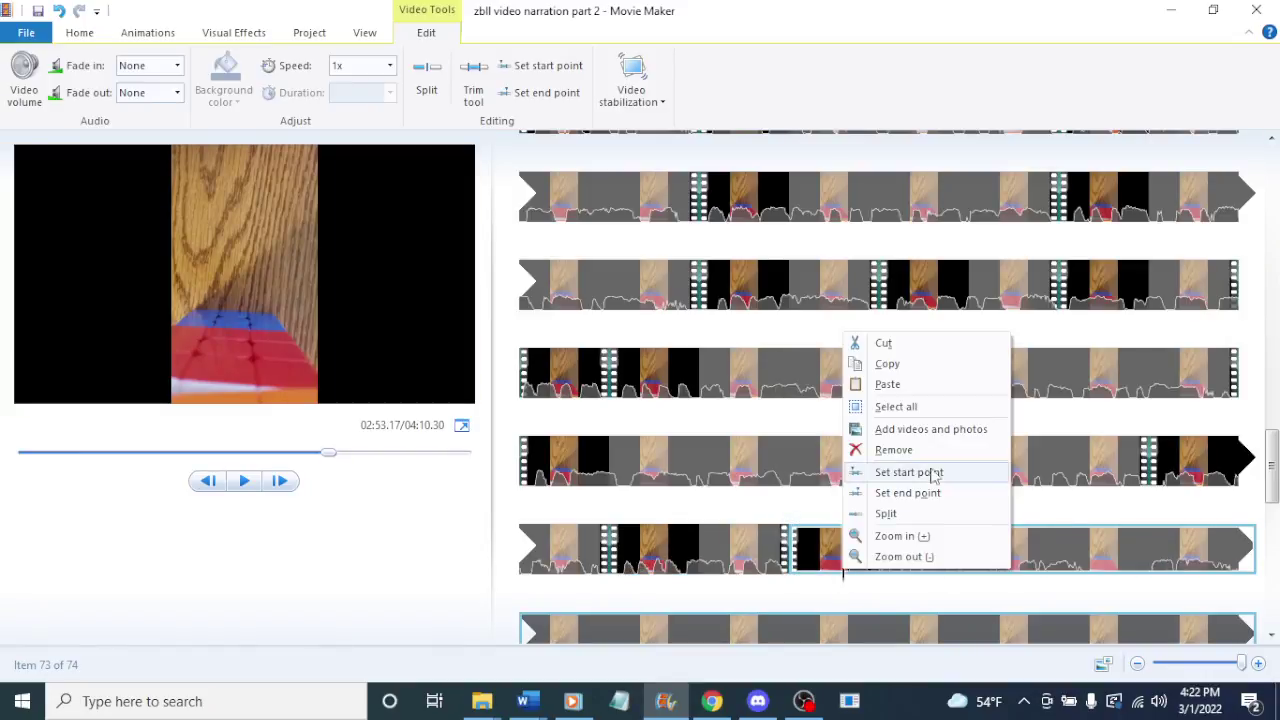
left_click(900, 471)
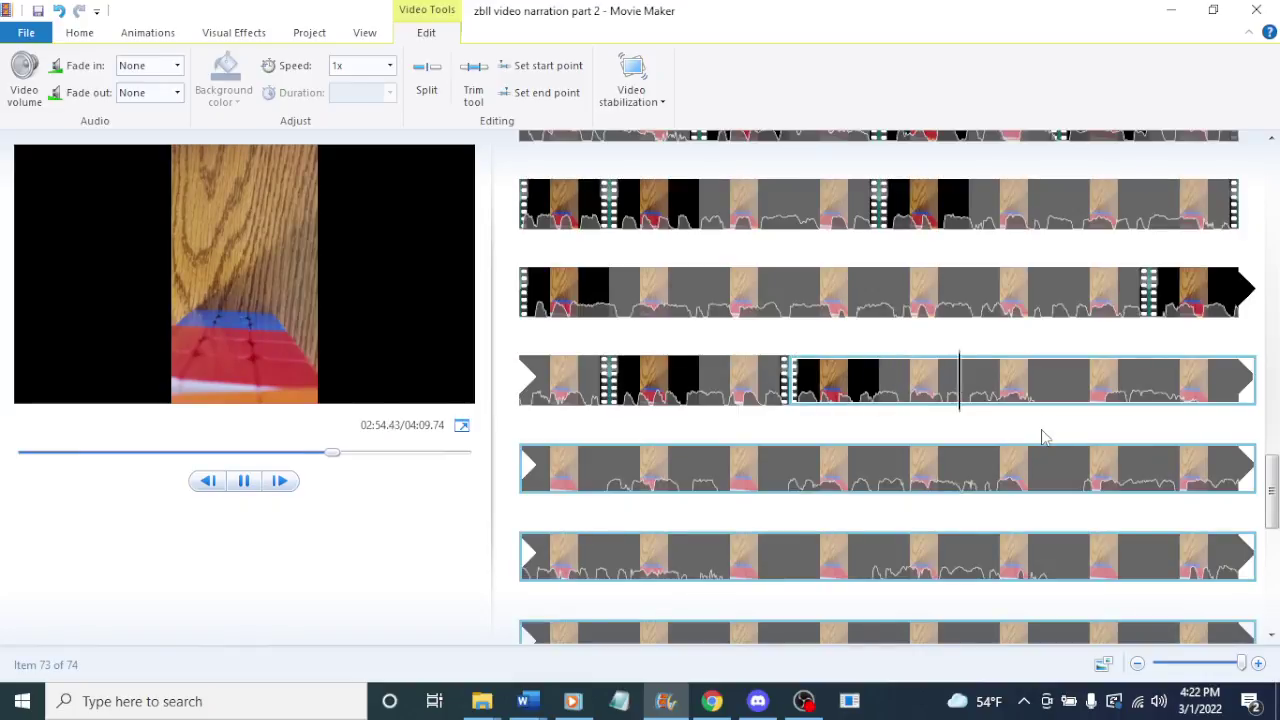
- Split the clip at 02:55.37 and set the start point of the part after the cut at 02:55.90
right_click(1046, 416)
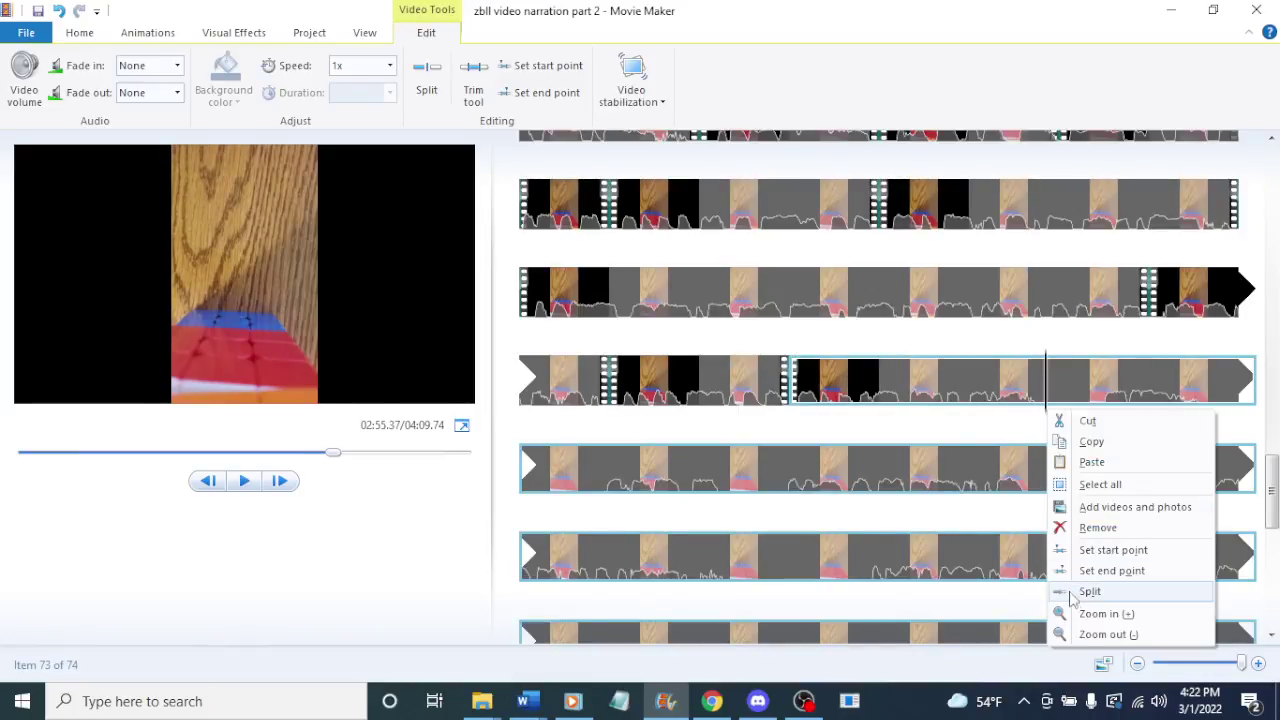
left_click(1090, 591)
left_click(1108, 412)
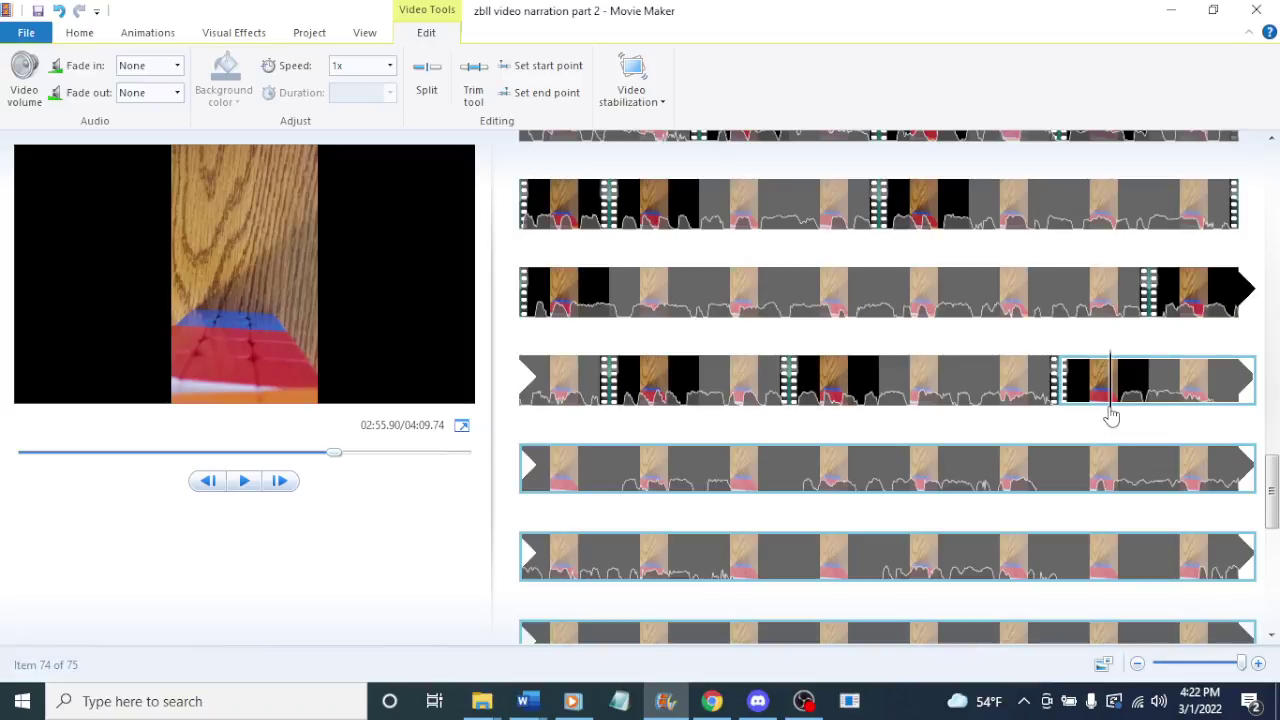
right_click(1111, 416)
left_click(1000, 546)
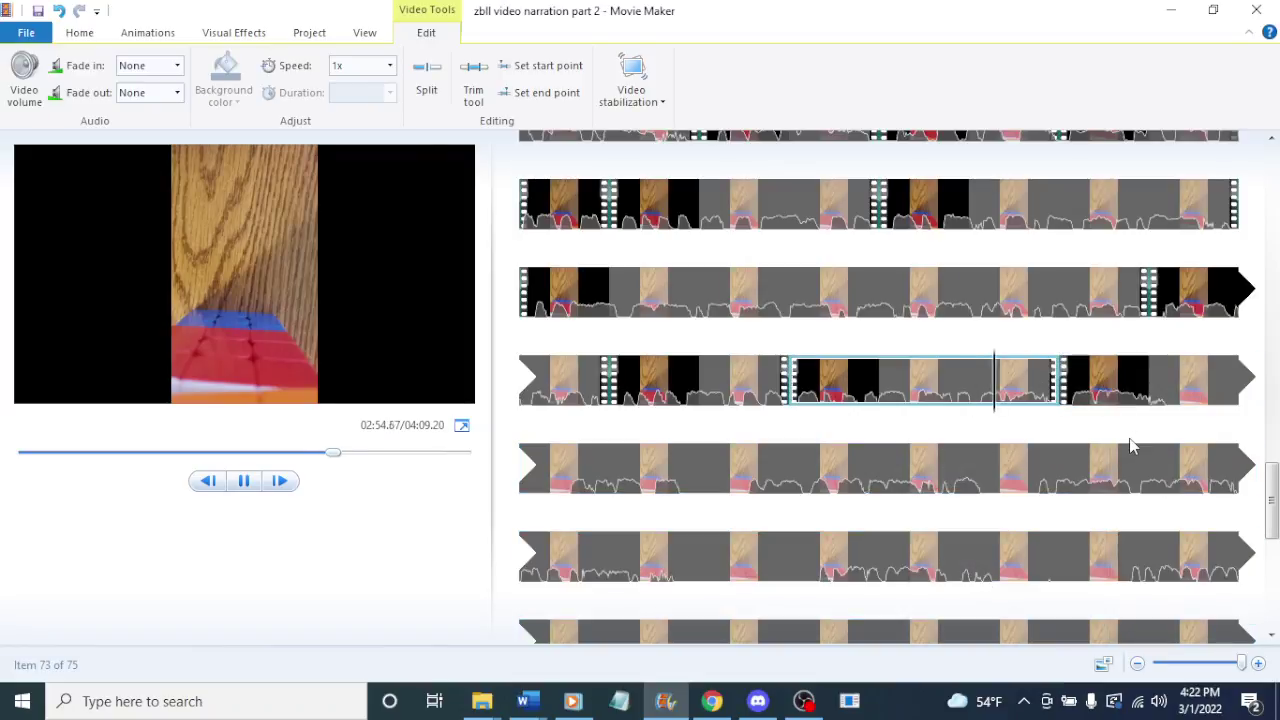
- Split the clip at 02:56.67 and set the second part's start point at 02:57.80 to remove the pause
left_click(1176, 428)
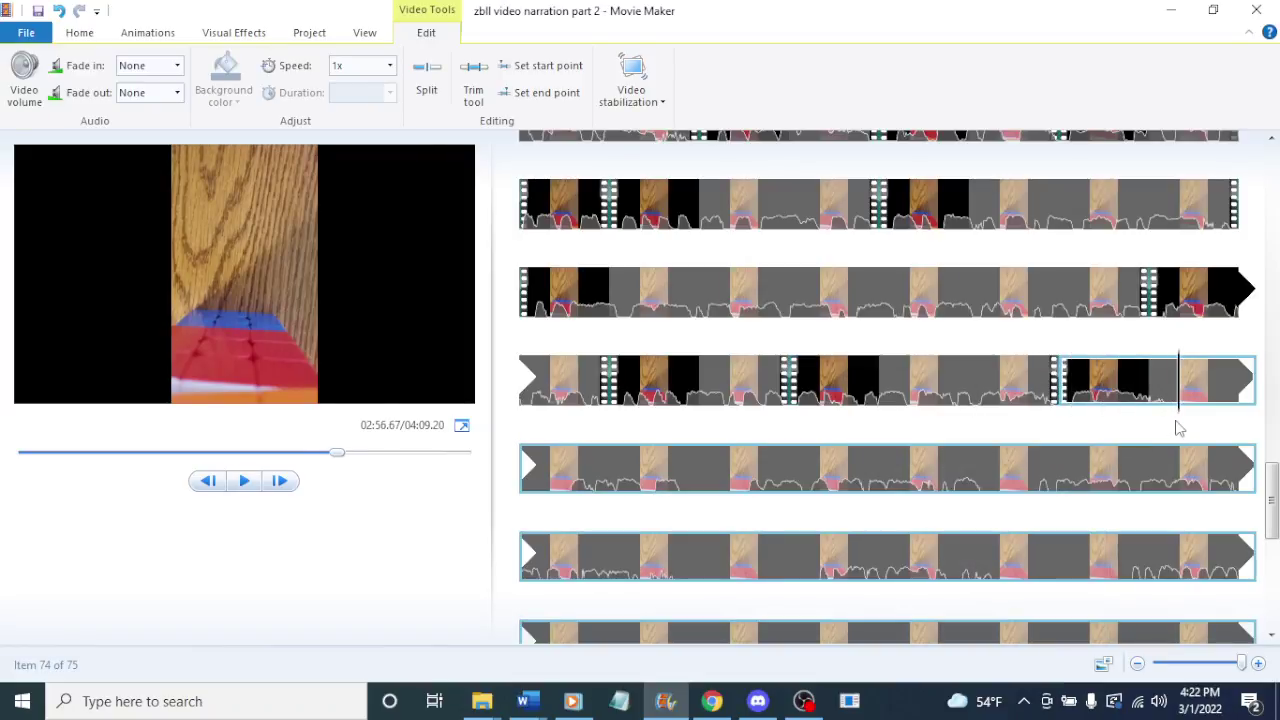
right_click(1176, 404)
right_click(1177, 412)
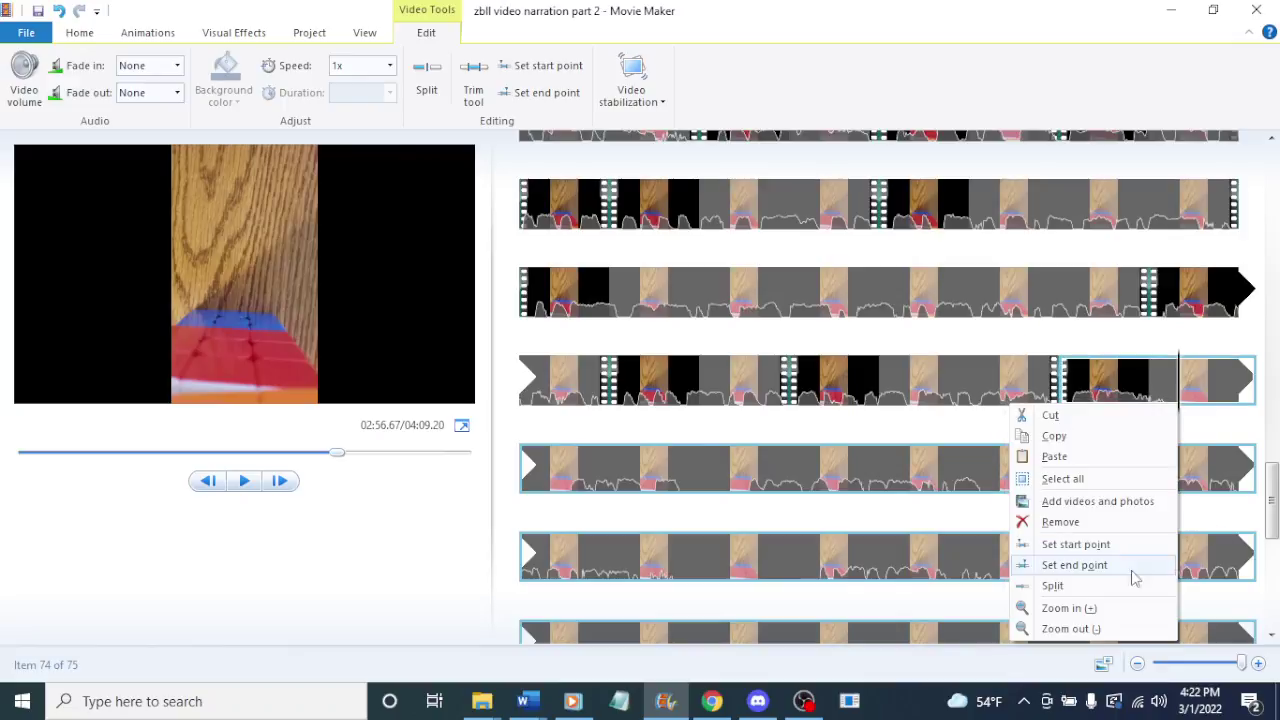
left_click(1054, 586)
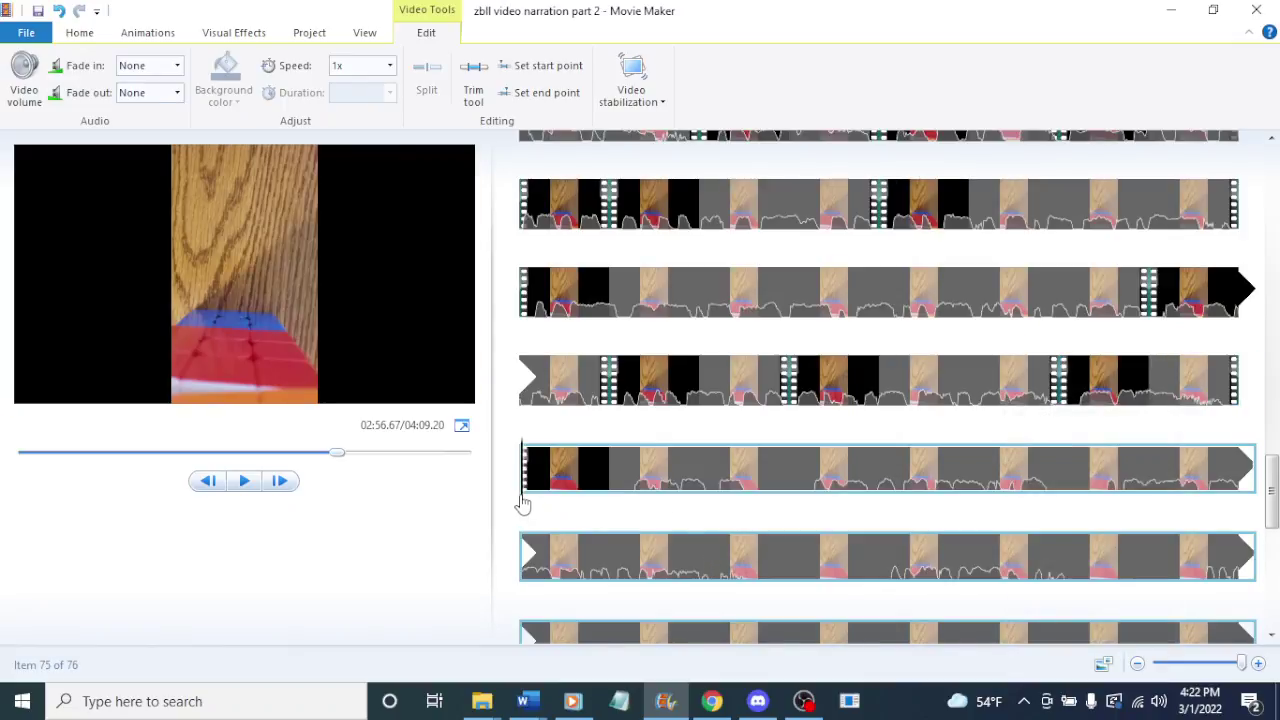
left_click(619, 506)
right_click(625, 507)
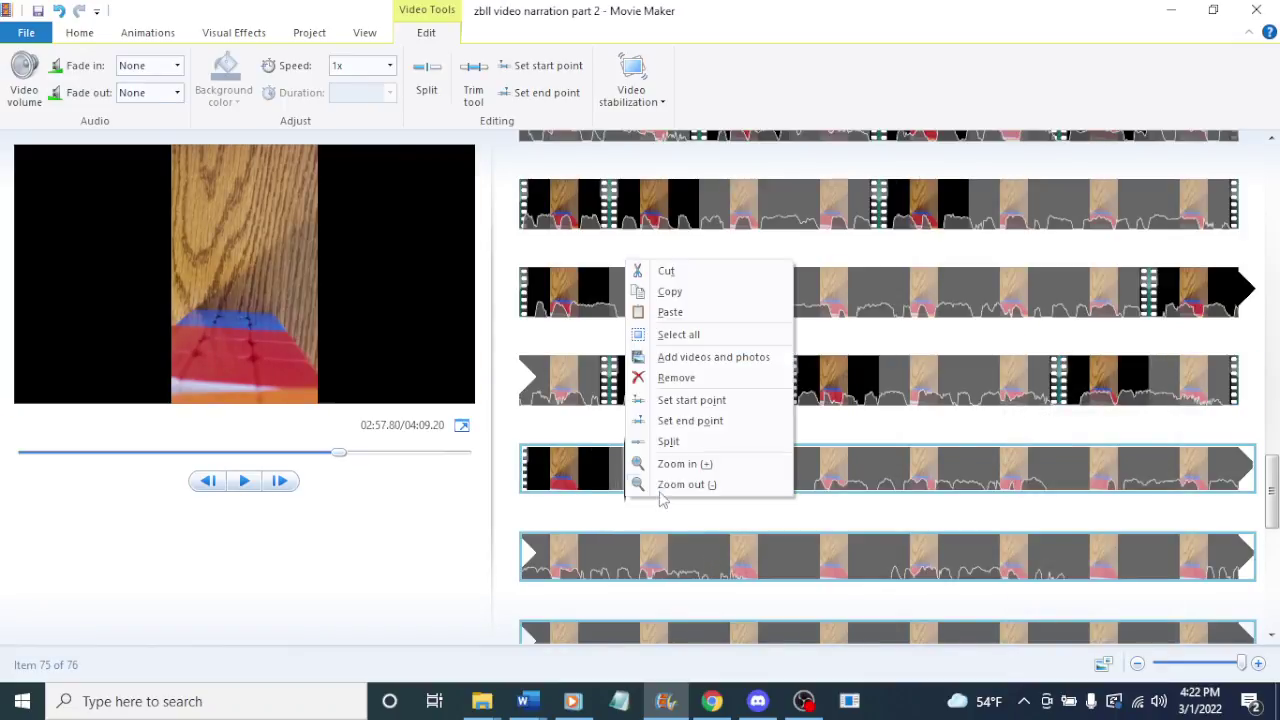
left_click(660, 400)
- Replay the last cut, split the following clip at 02:58.10 and set the second part's start point at 02:58.67
left_click(1222, 393)
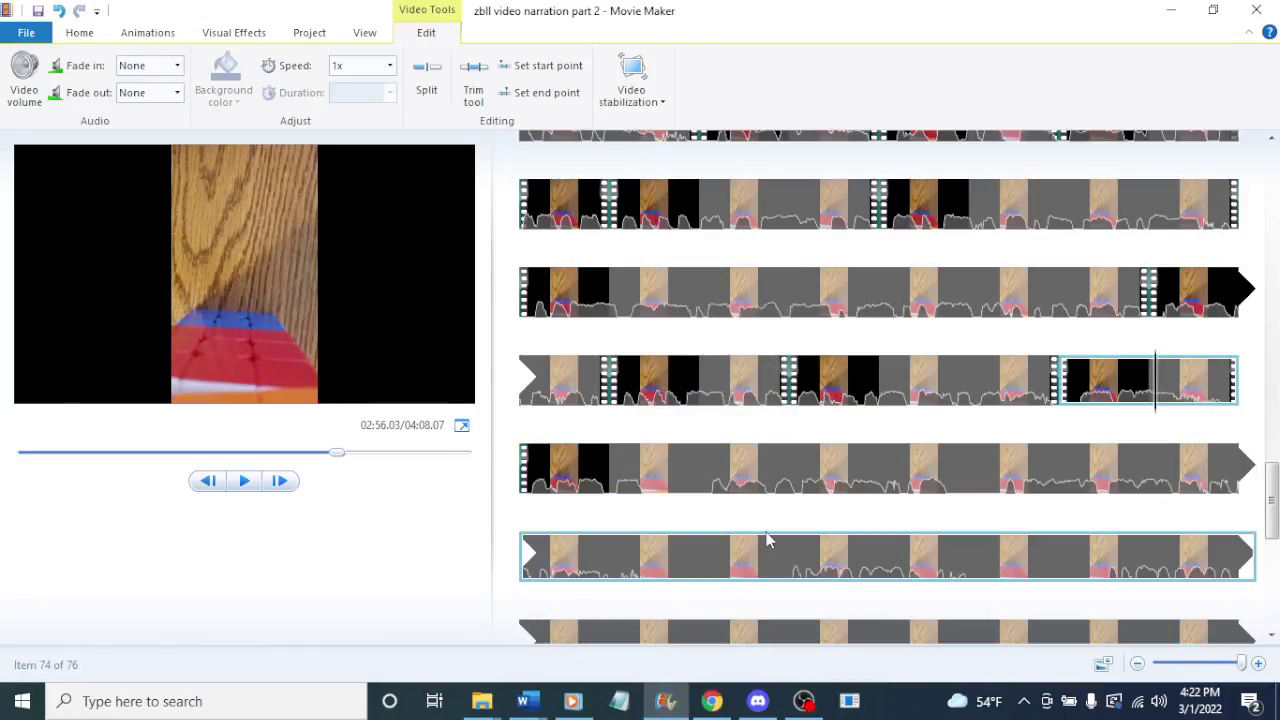
key("space")
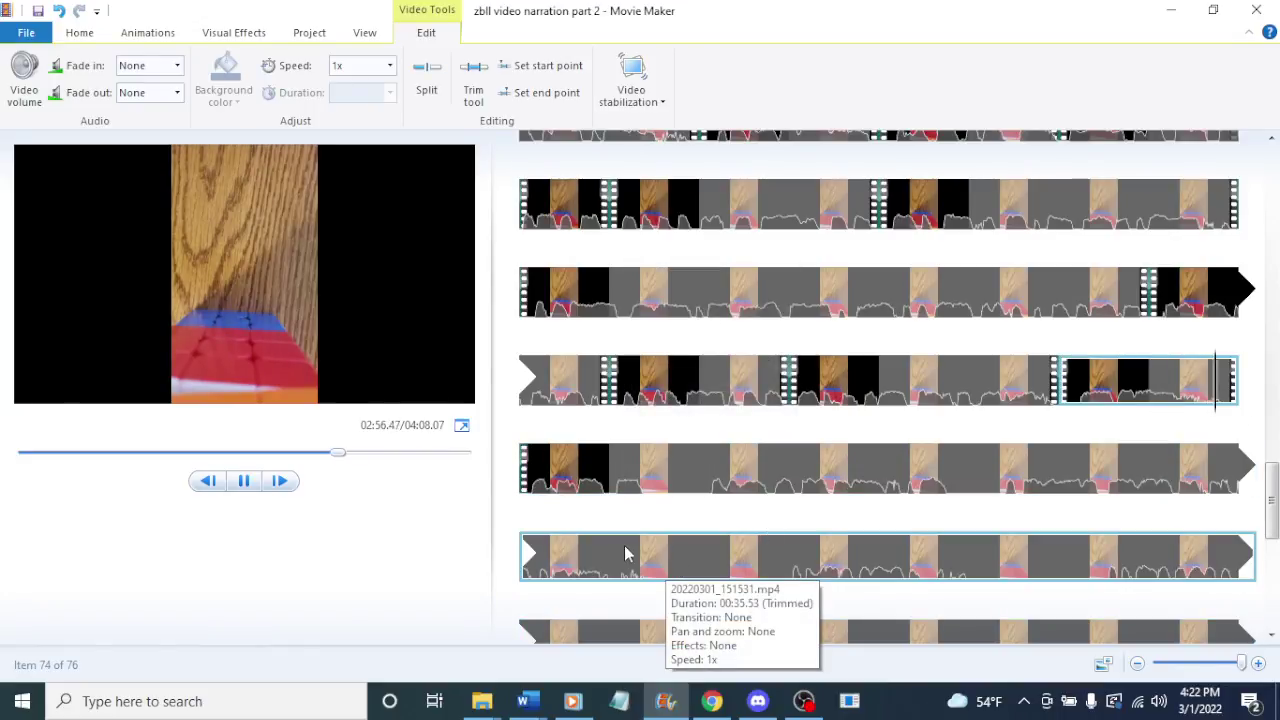
left_click(653, 503)
right_click(656, 507)
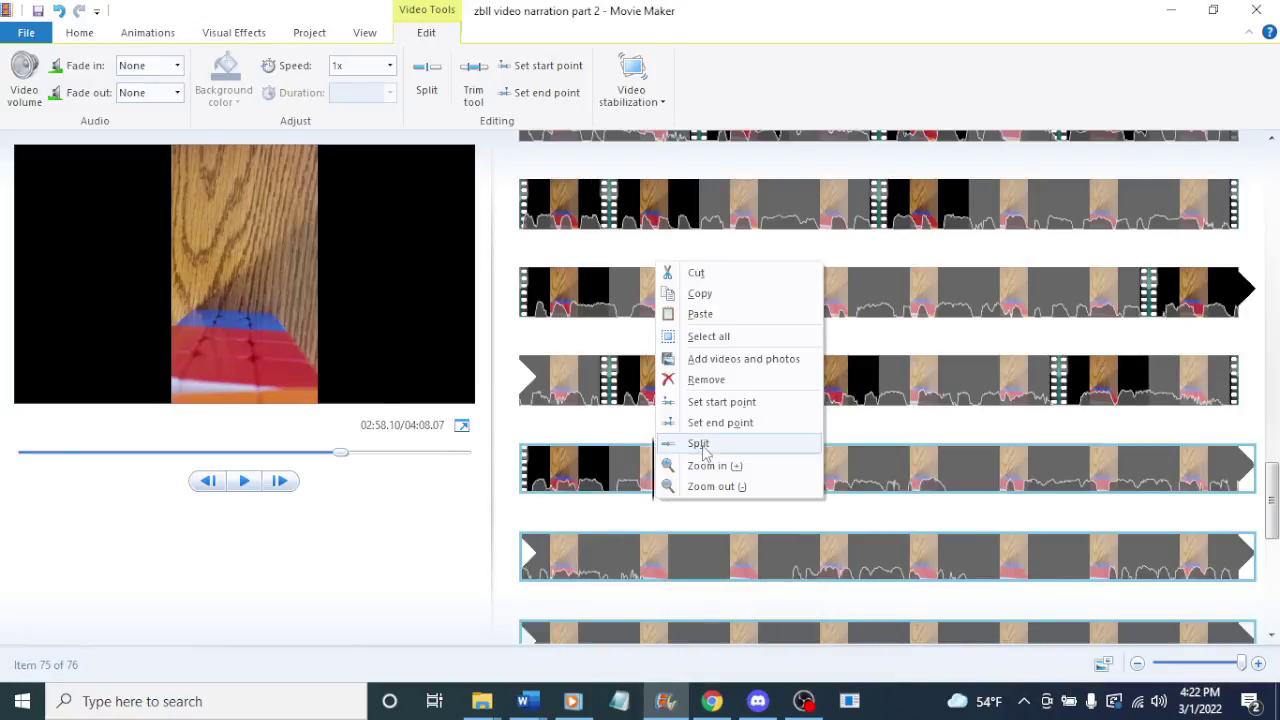
left_click(700, 443)
right_click(754, 495)
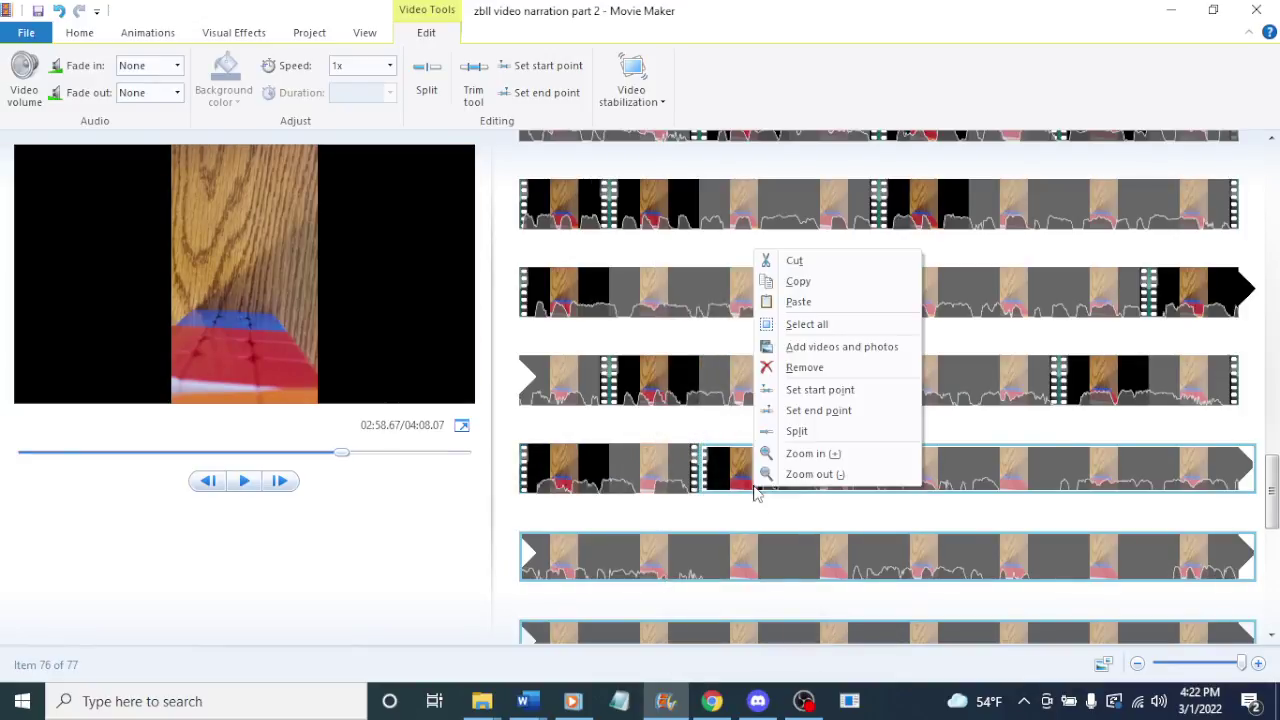
left_click(818, 390)
key("space")
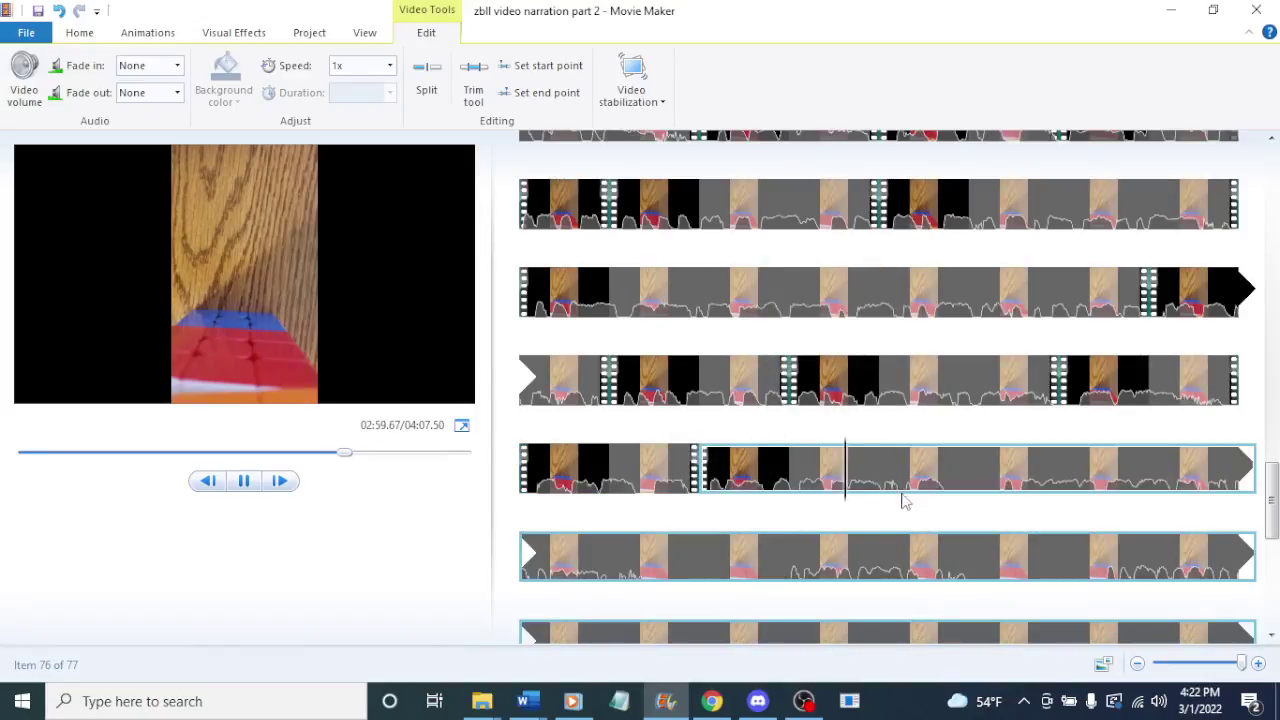
- Split the clip at 03:00.83 and set the second part's start point at 03:01.33 to remove the pause
right_click(957, 503)
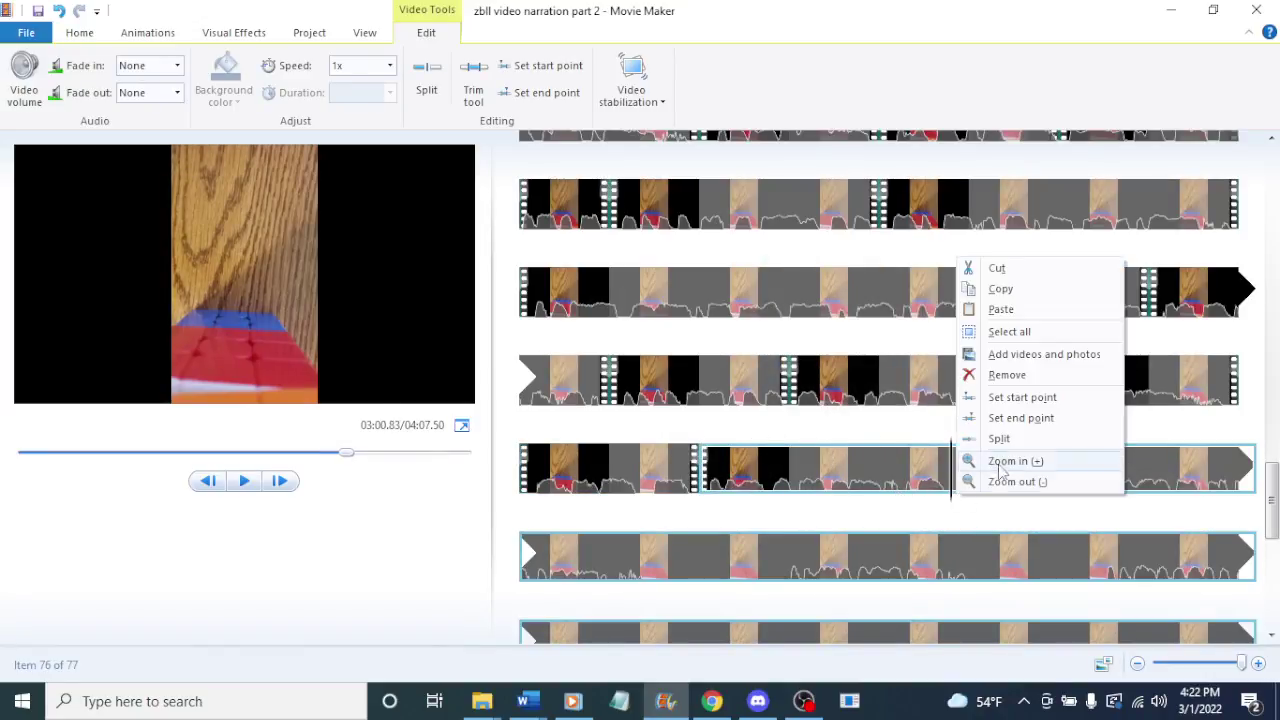
left_click(985, 434)
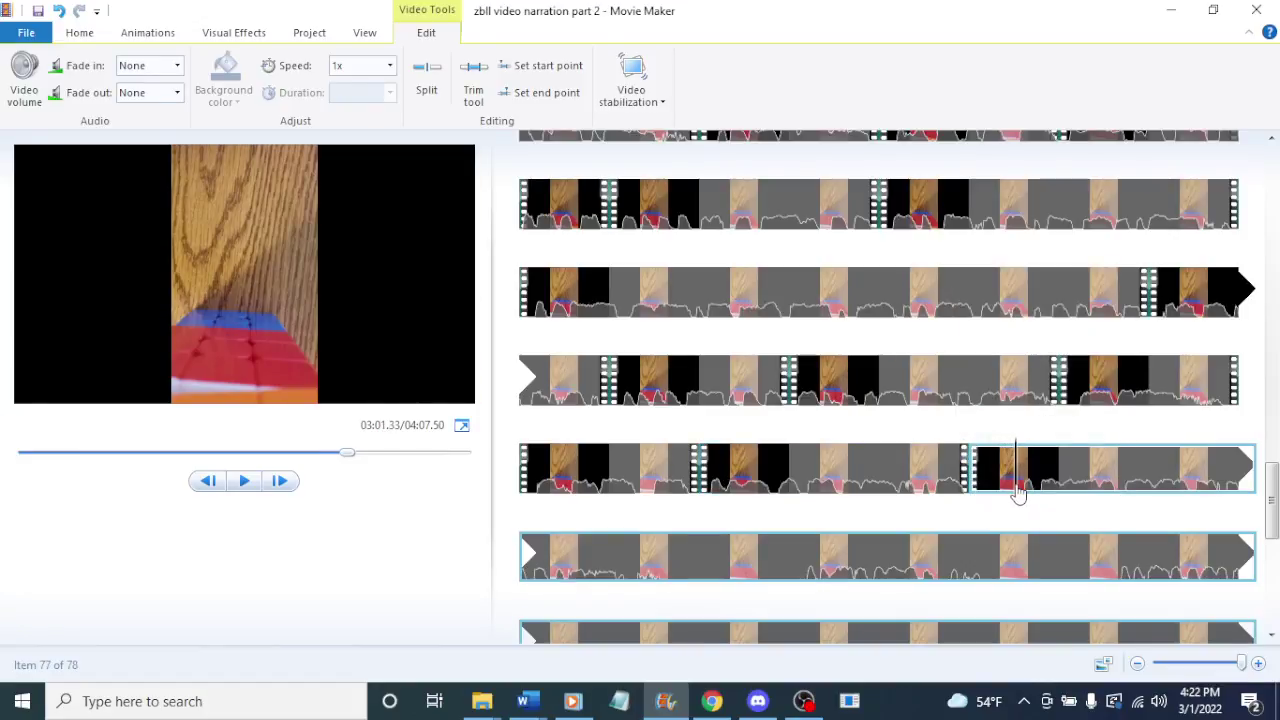
right_click(1018, 500)
left_click(1060, 390)
- Replay the last cut, split the following clip at 03:04.93 and set the second part's start point at 03:06.43
key("space")
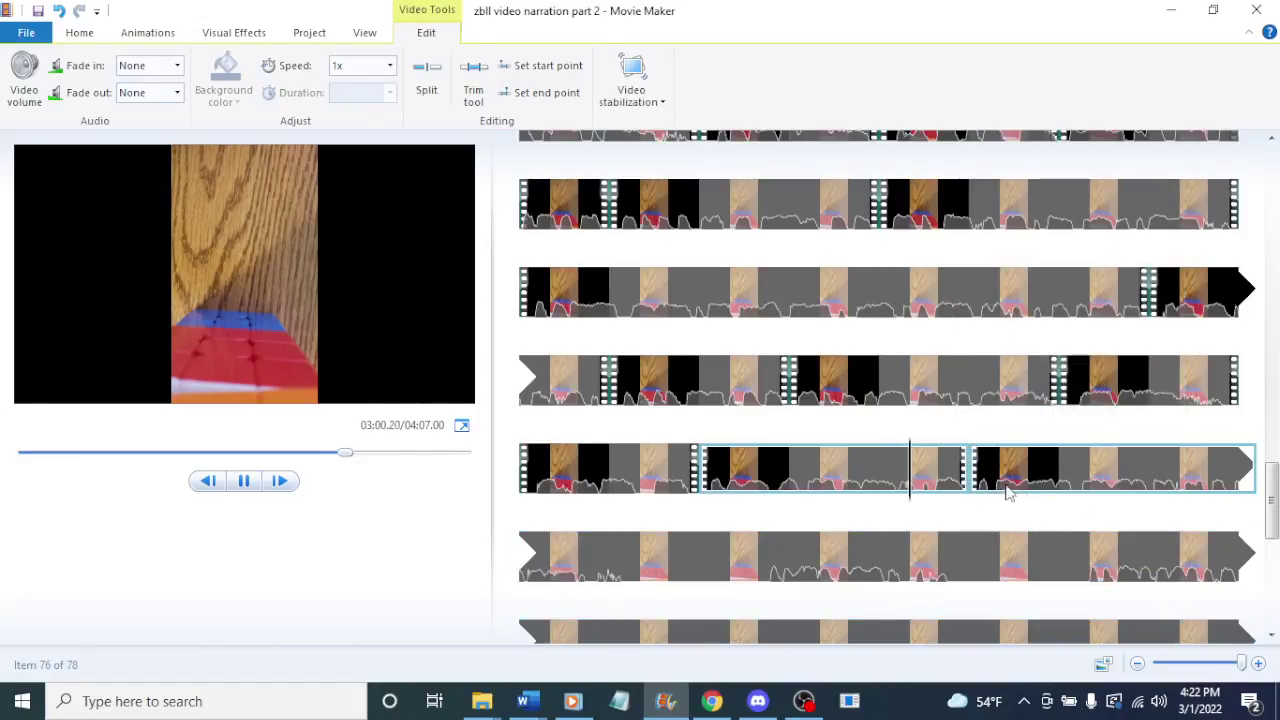
scroll(1050, 450, "down", 1)
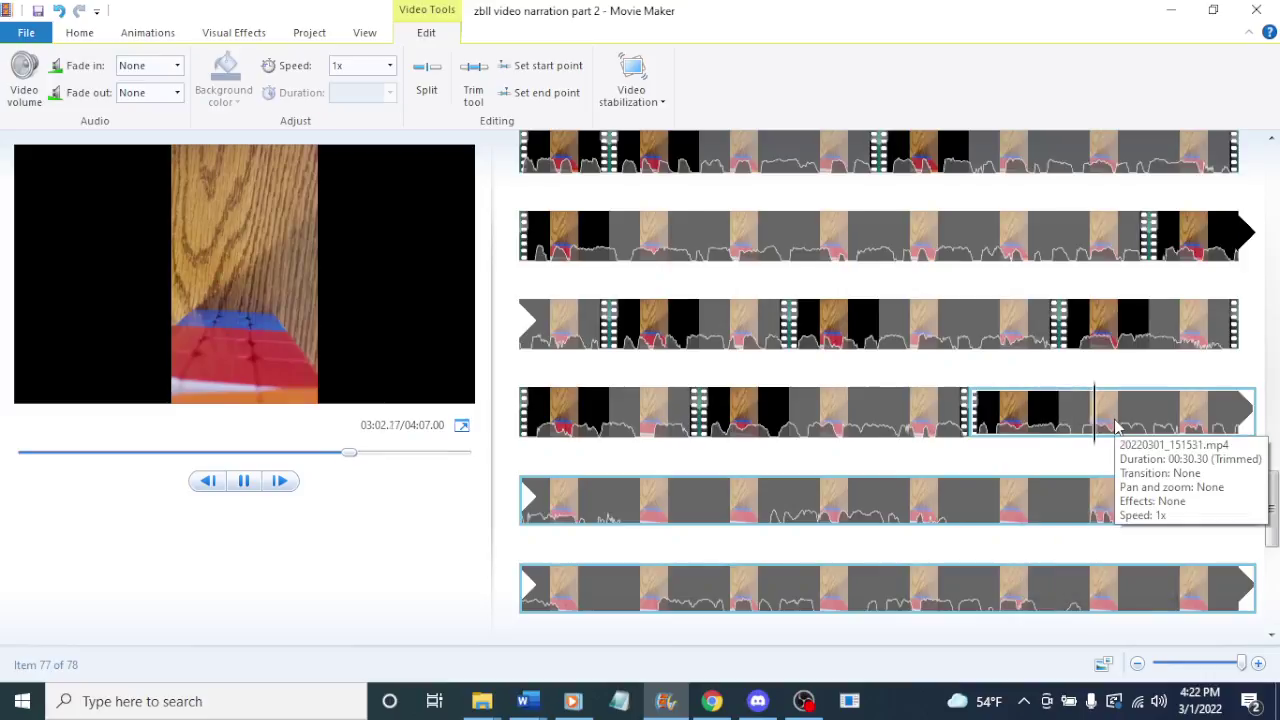
scroll(1103, 434, "down", 1)
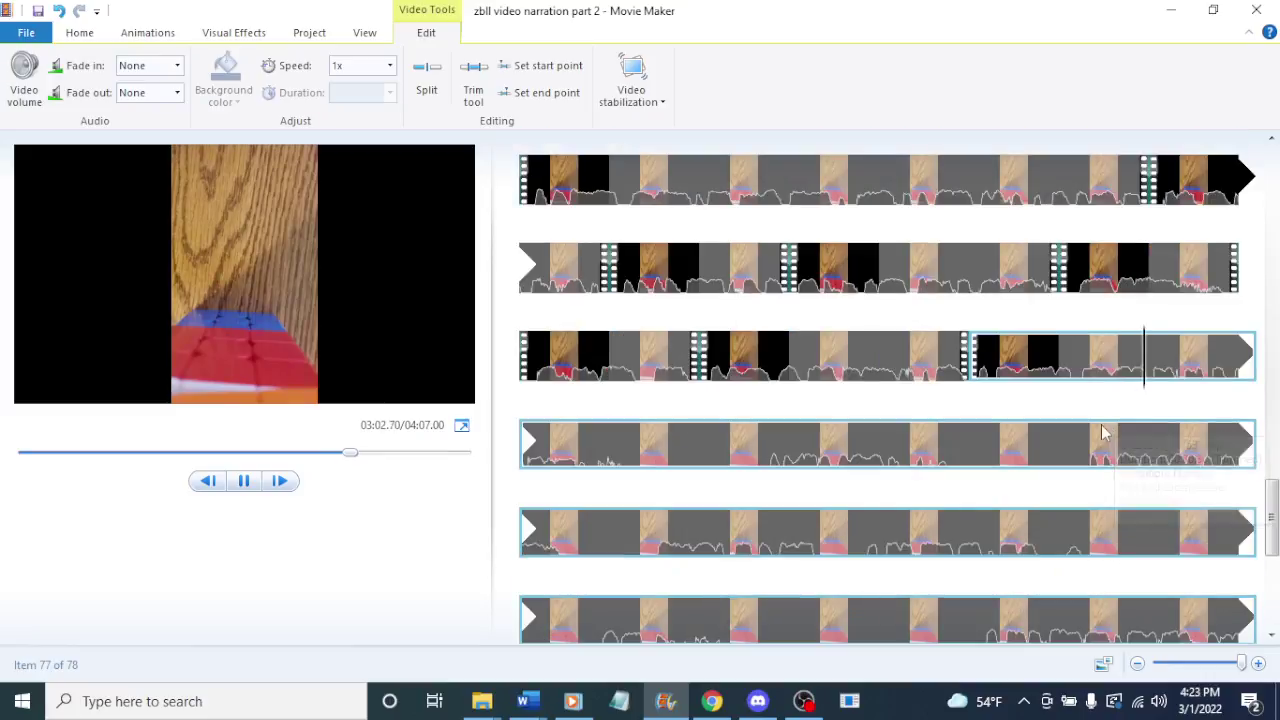
right_click(628, 477)
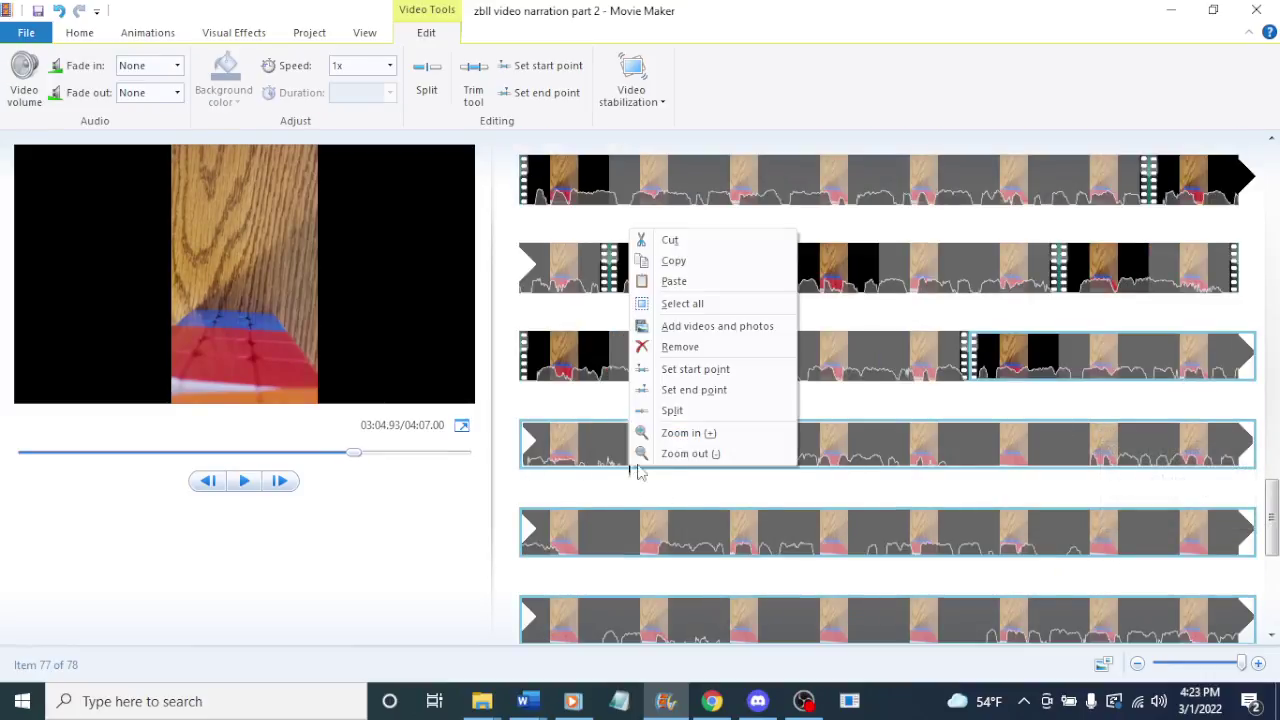
left_click(665, 411)
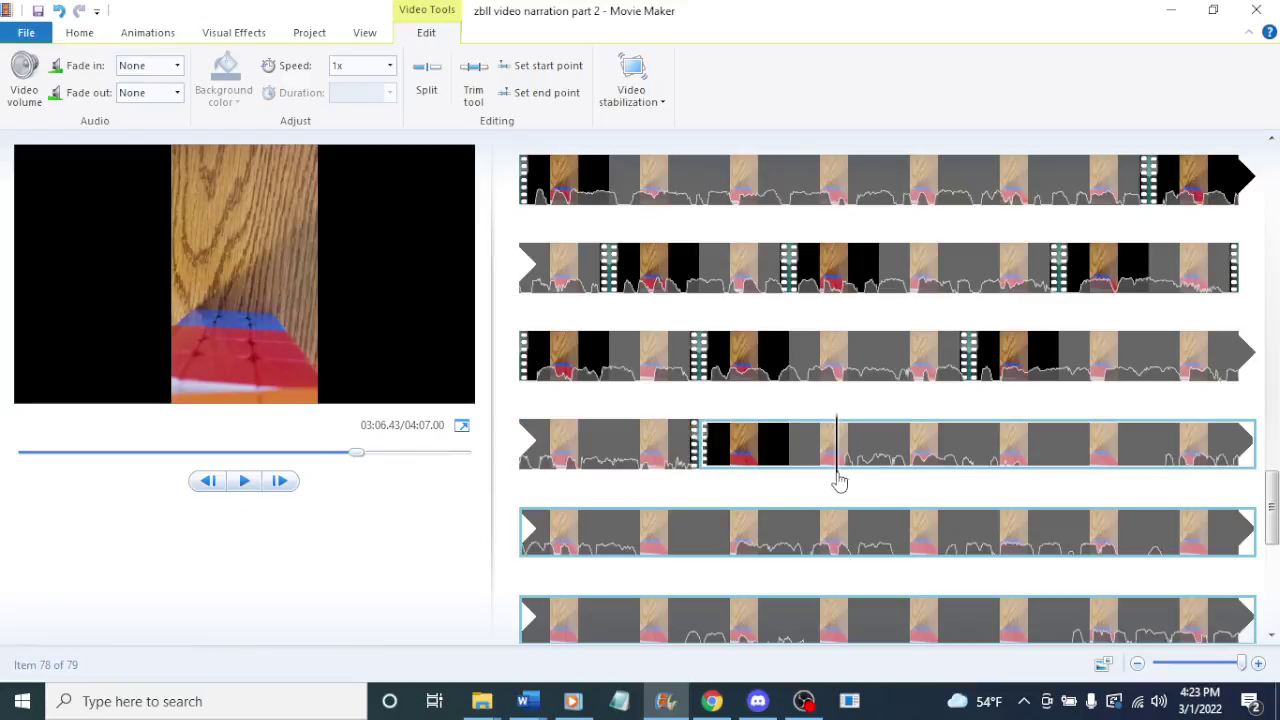
right_click(839, 481)
left_click(886, 371)
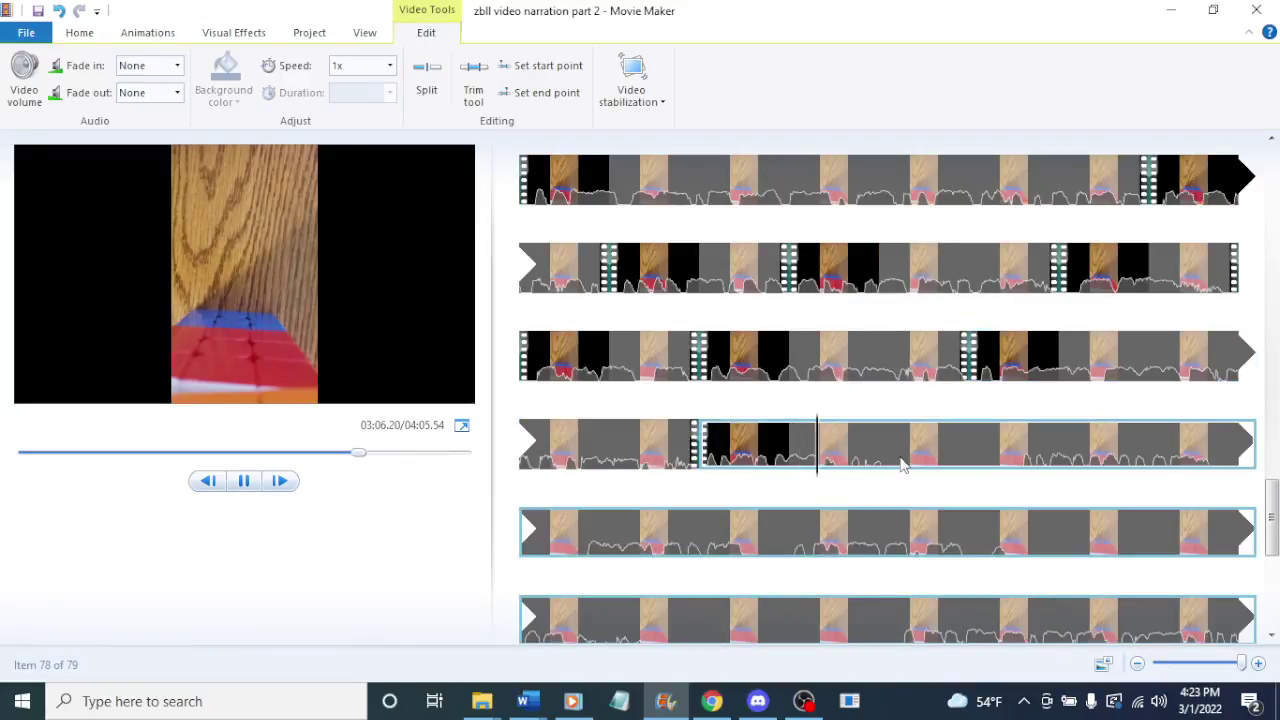
- Move the selected clip's start point to 03:08.40, then split it at 03:07.17 and trim the pause from the second part's start
right_click(1027, 476)
left_click(1060, 390)
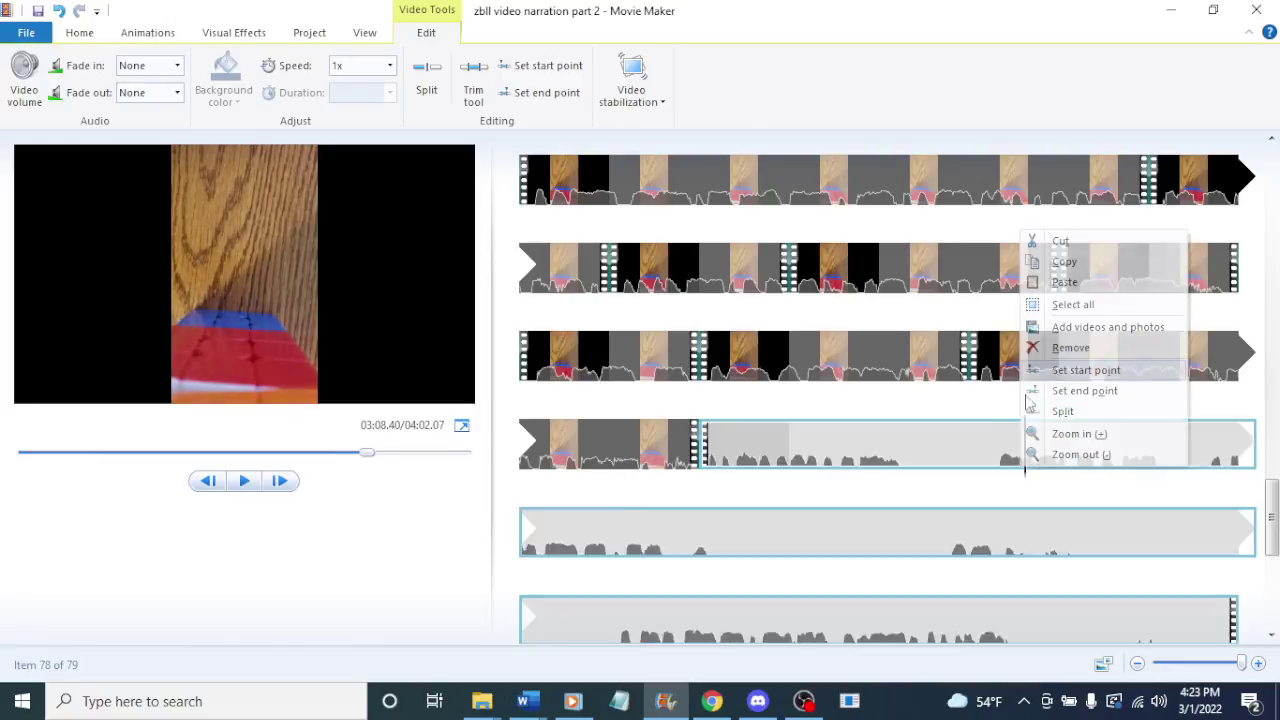
right_click(912, 476)
left_click(960, 432)
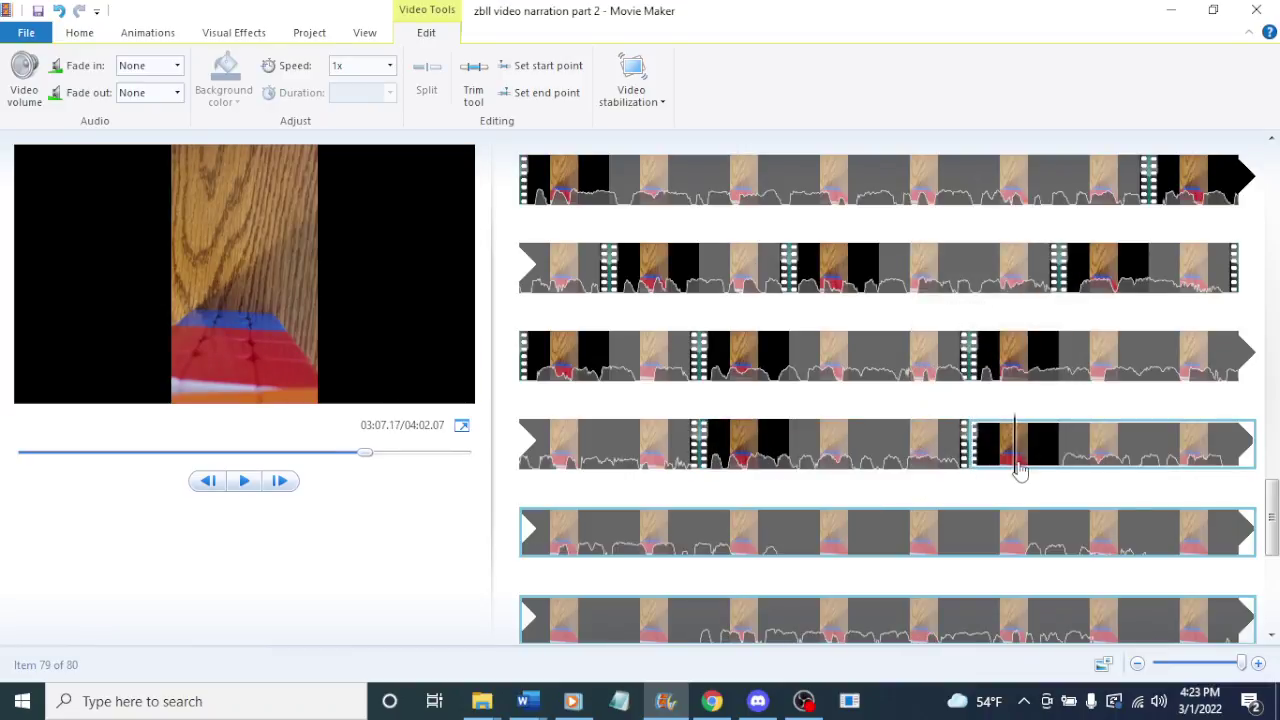
right_click(1057, 470)
left_click(1110, 363)
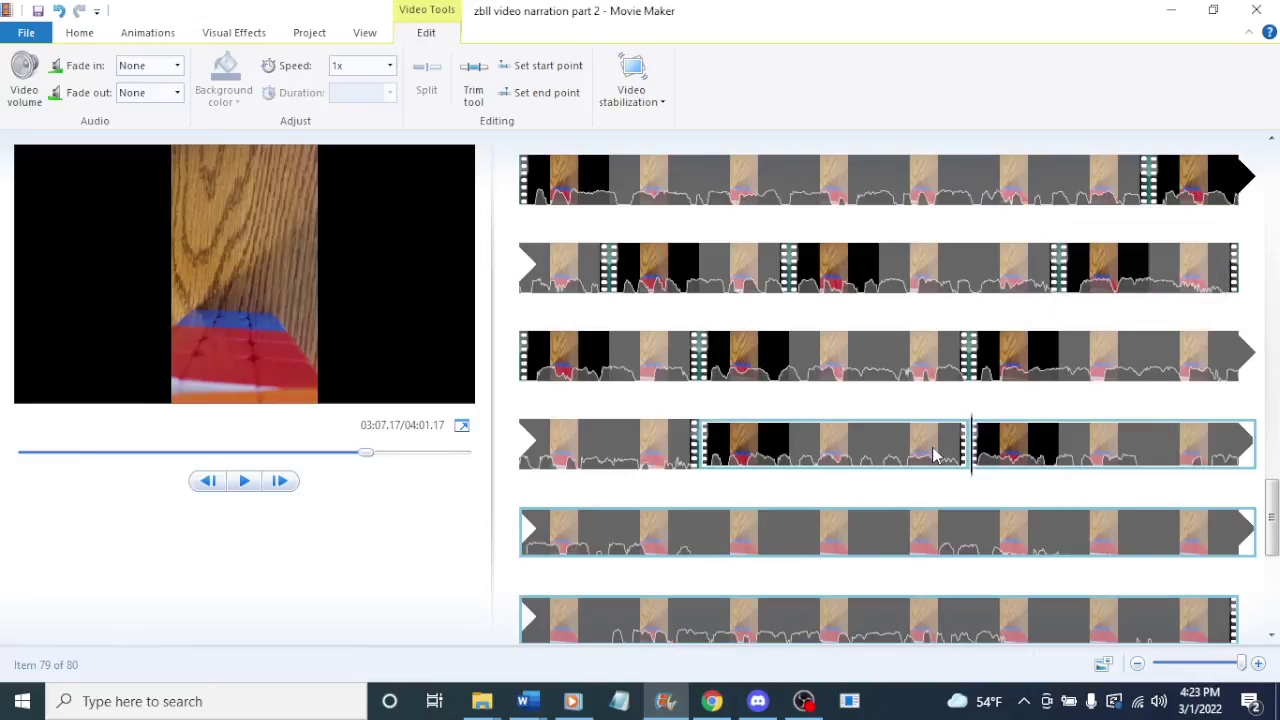
- Replay the last cut, split the following clip at 03:09.03 and set the second part's start point at 03:18.53
key("space")
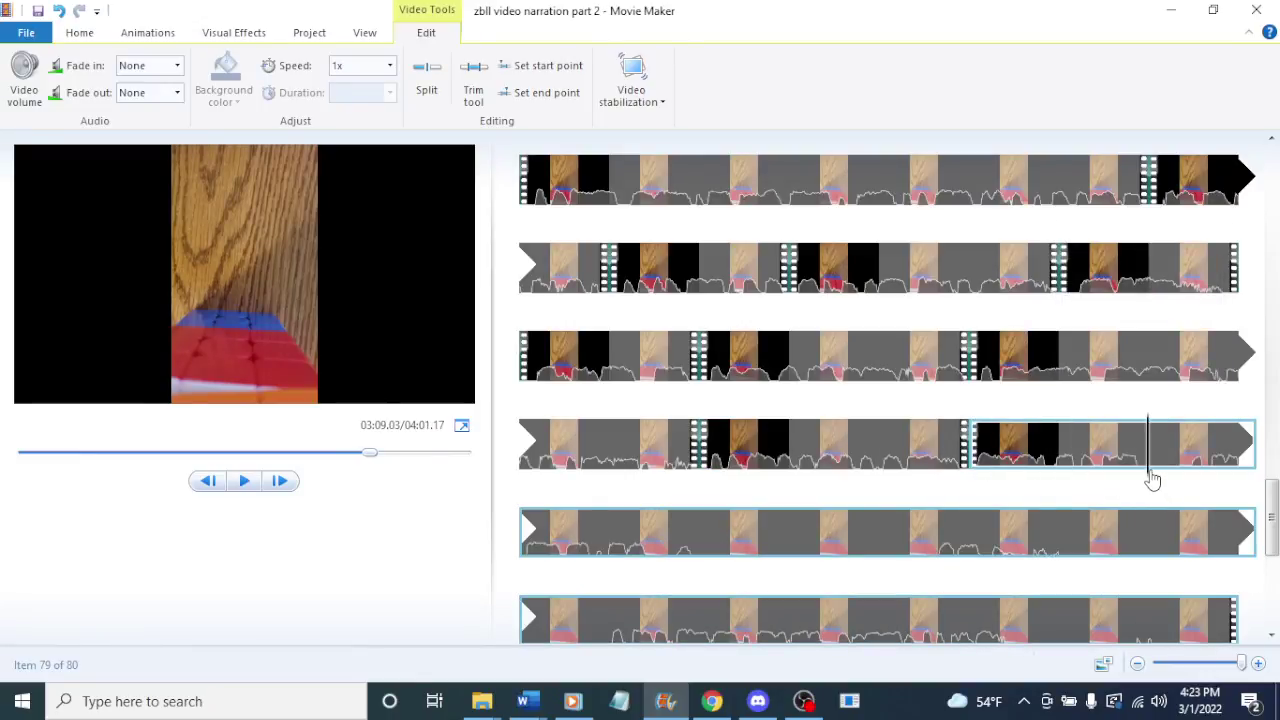
right_click(1152, 480)
left_click(1045, 416)
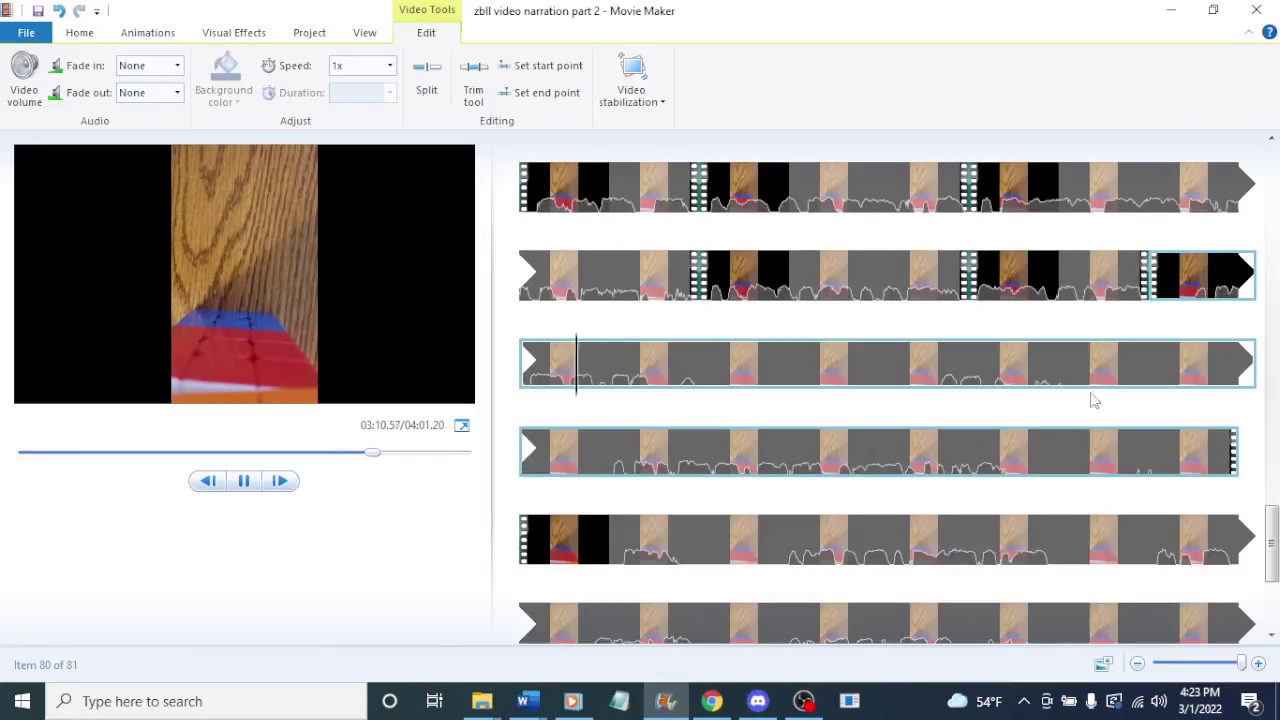
right_click(607, 480)
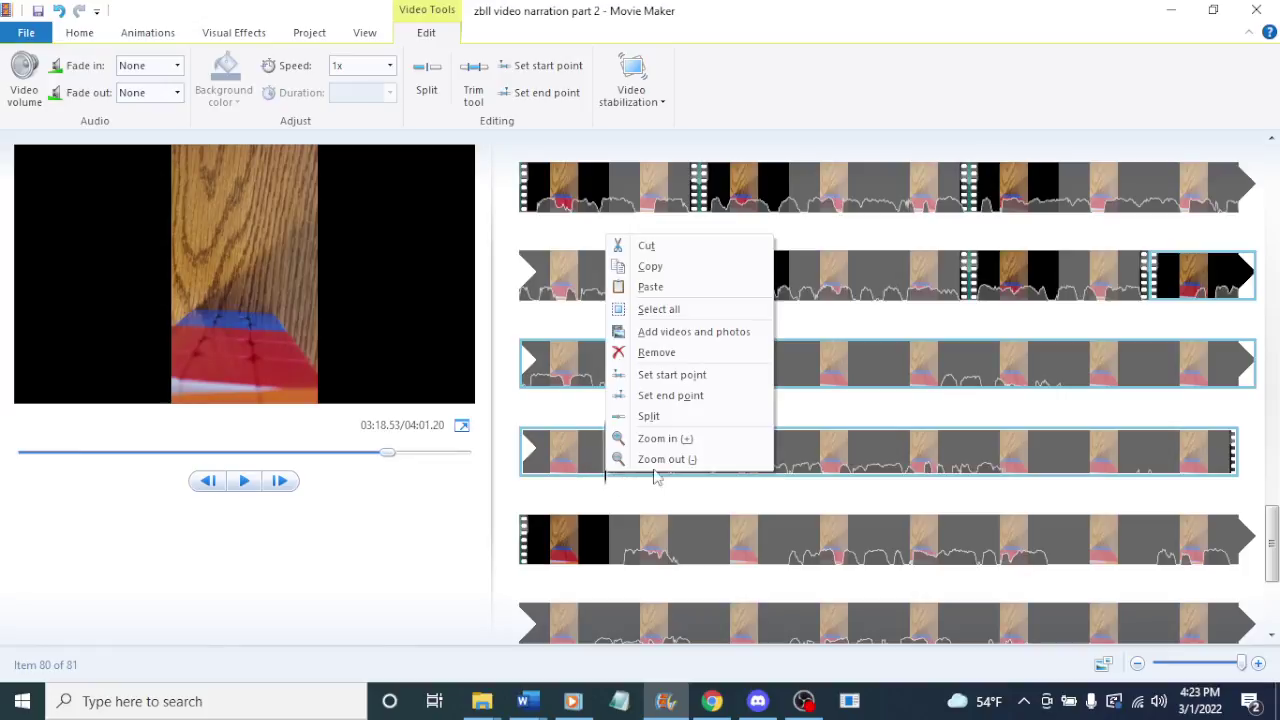
left_click(668, 374)
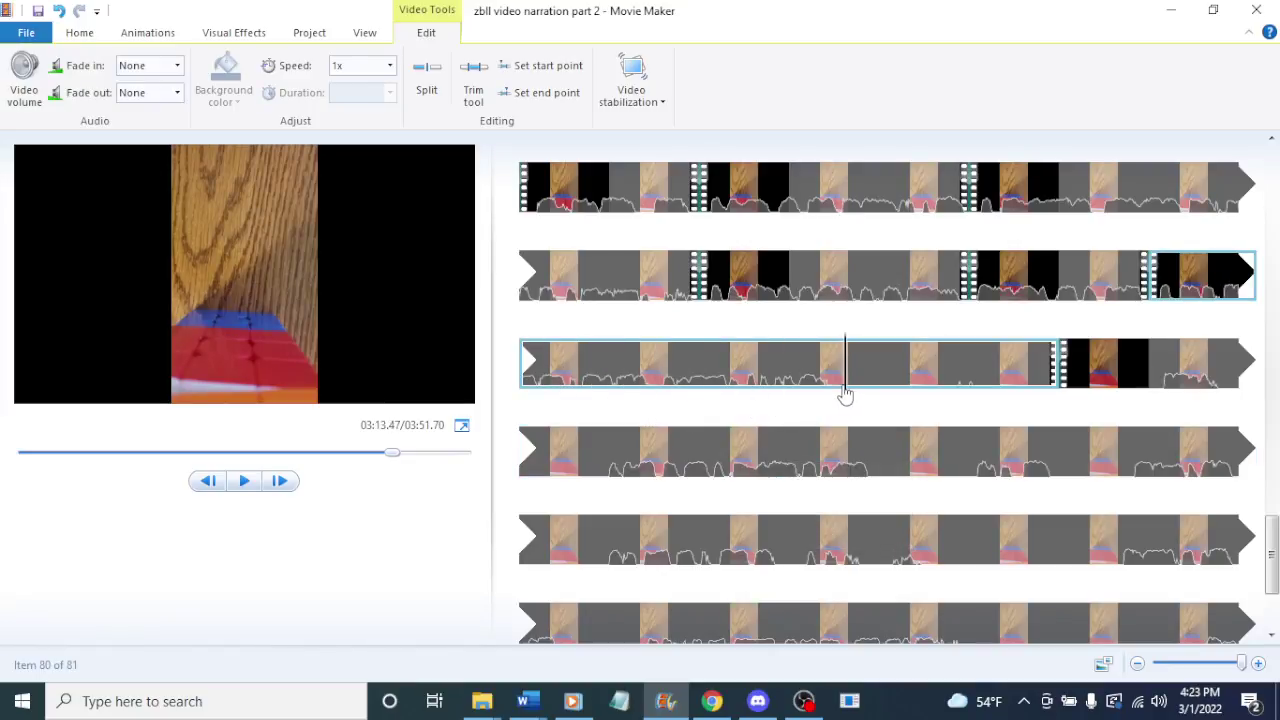
- Set the clip's end point at 03:13.47 and the start point of the last clip at 03:14.43
right_click(845, 393)
left_click(900, 550)
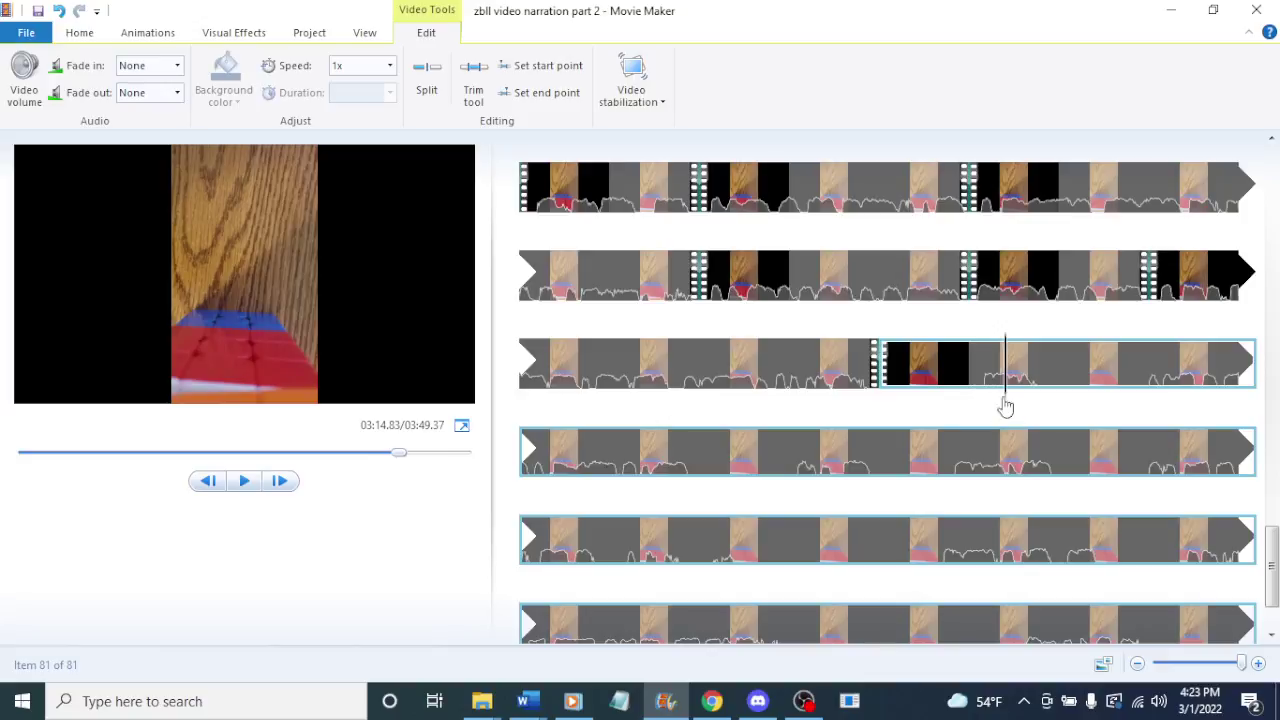
left_click_drag(1006, 397, 974, 400)
right_click(971, 399)
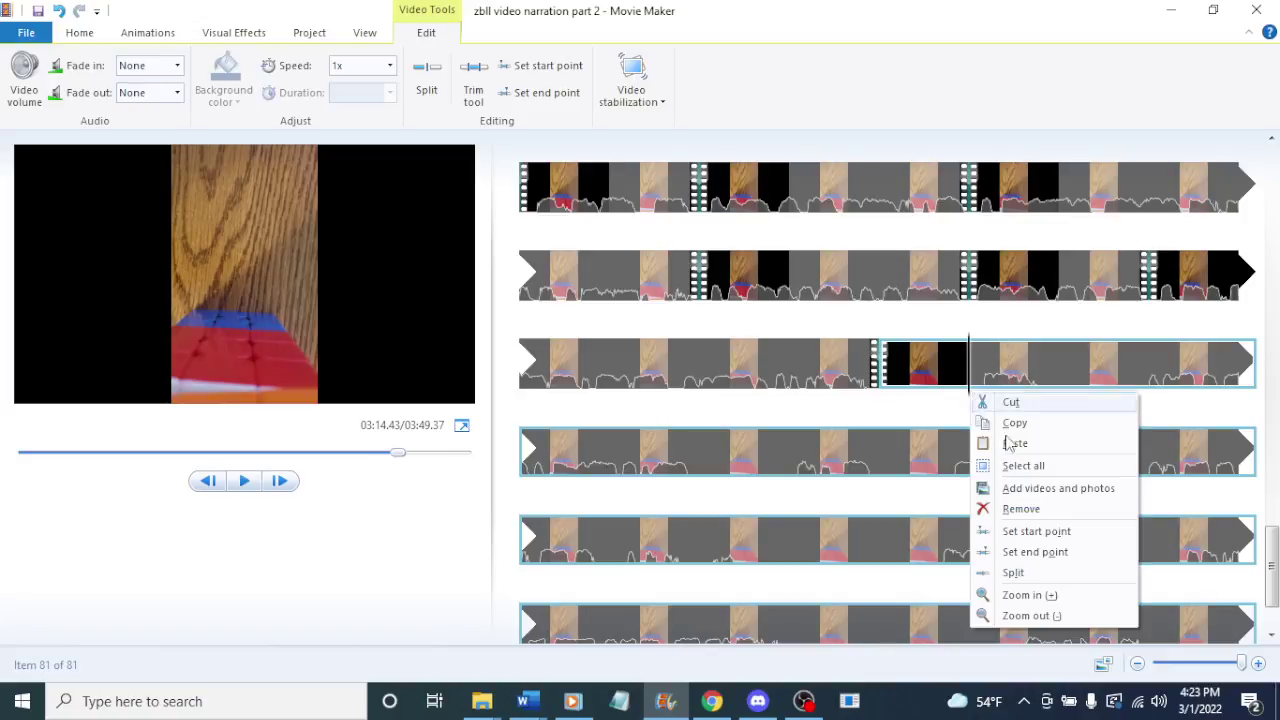
left_click(1010, 529)
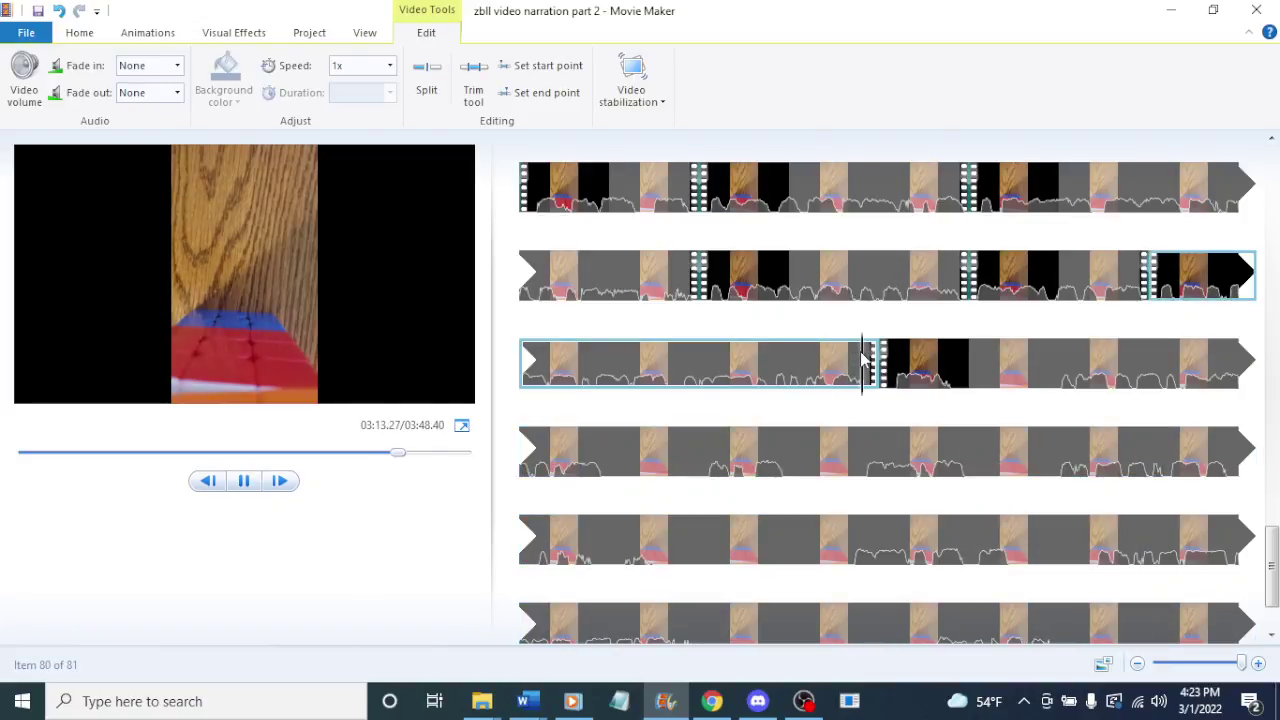
- Split the last clip at 03:14.43 and set the second part's start point at 03:15.37
right_click(968, 388)
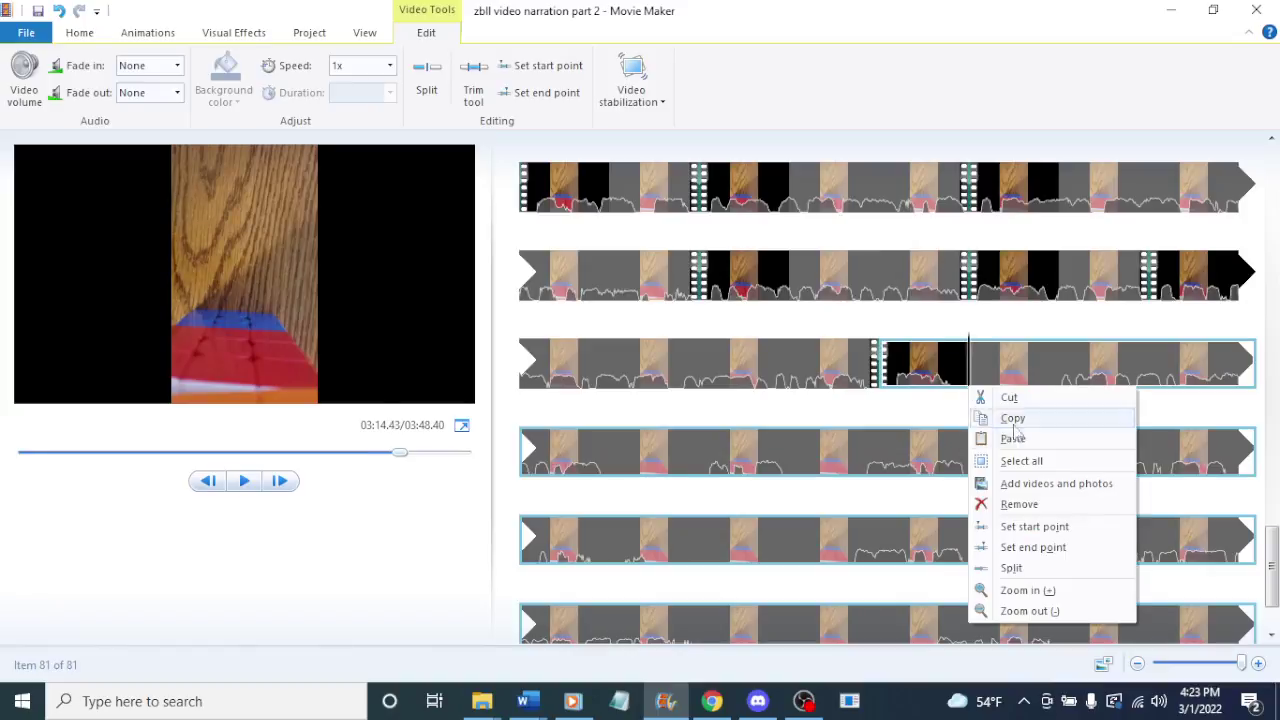
left_click(1011, 567)
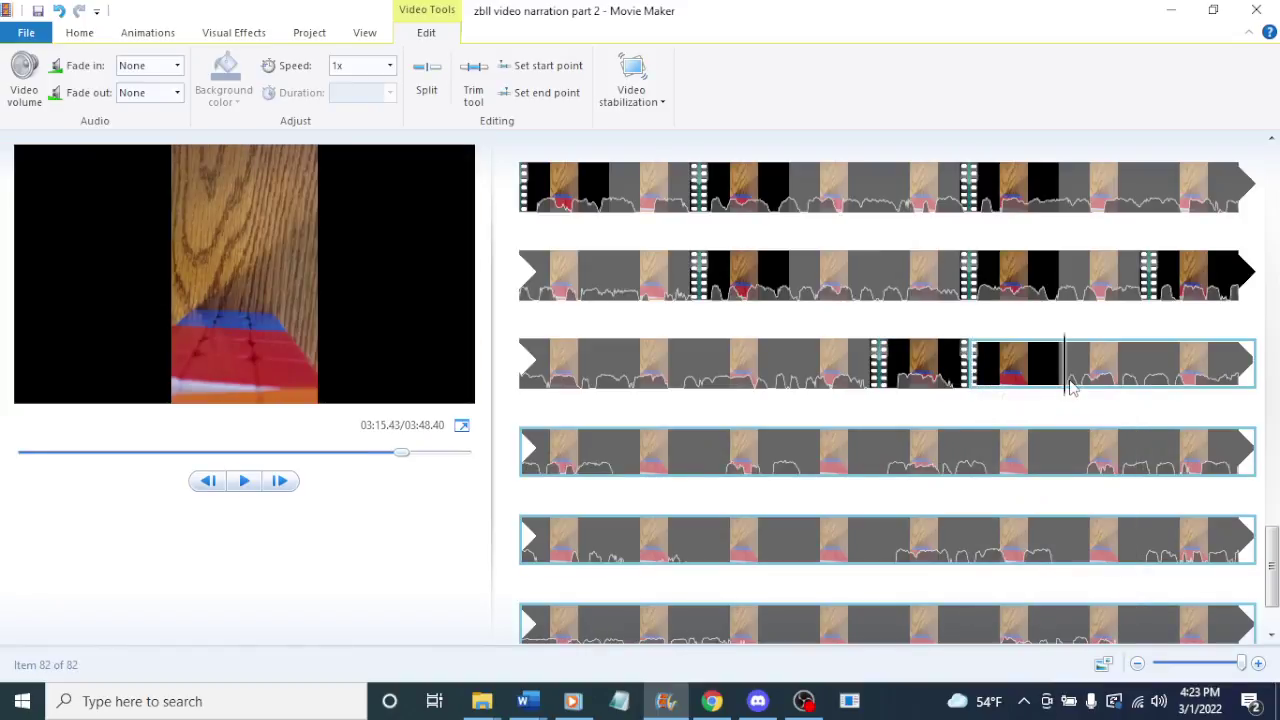
right_click(1059, 397)
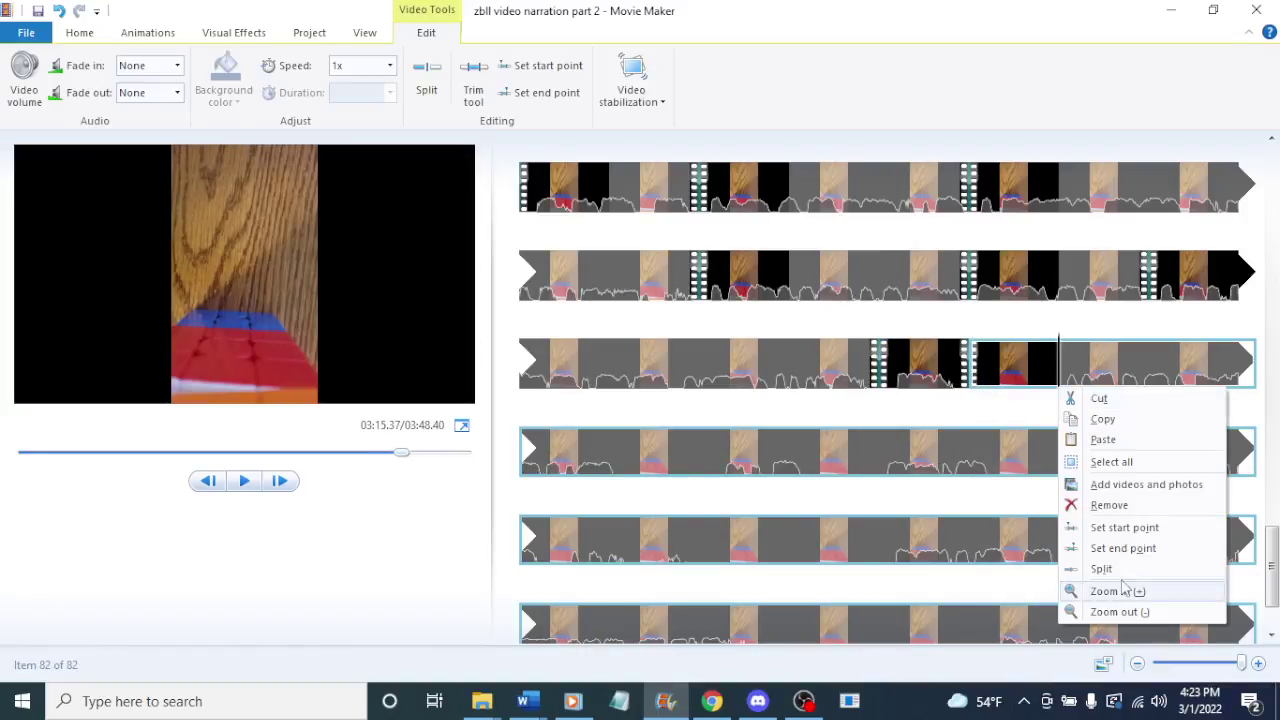
left_click(1095, 526)
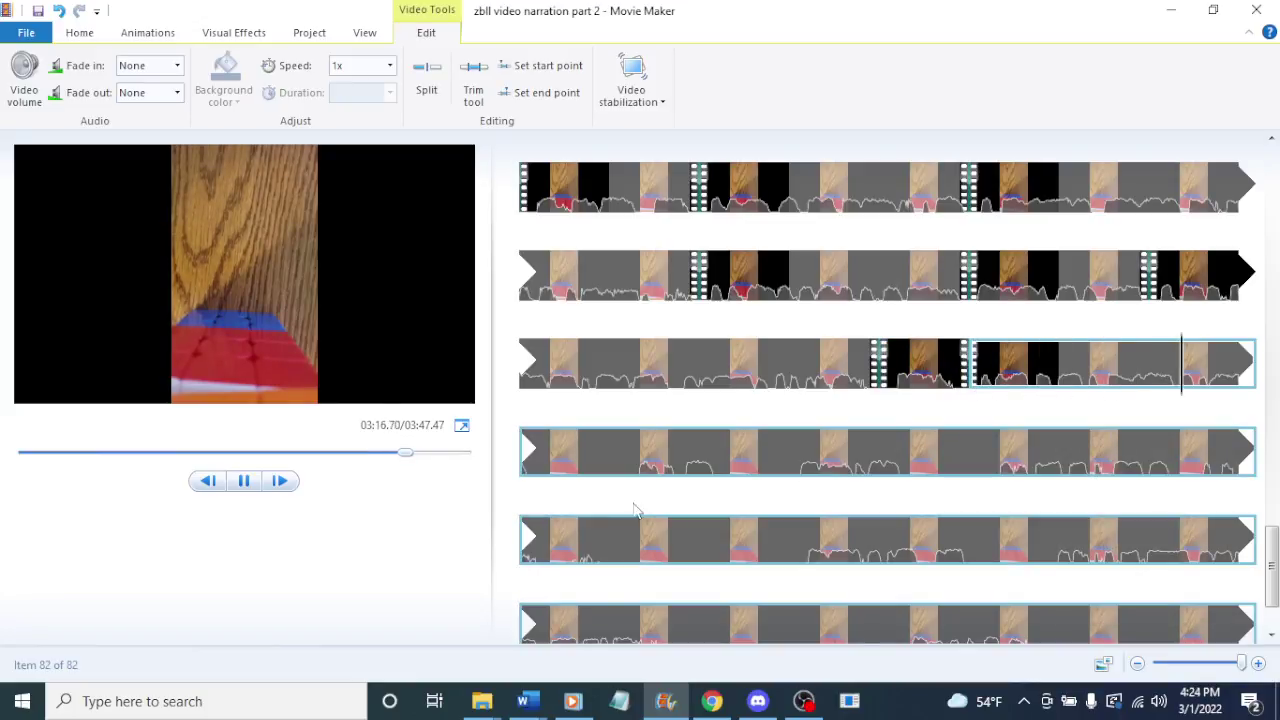
- Split the last clip at 03:17.67 and trim the silent pause from the beginning of the second part
right_click(551, 474)
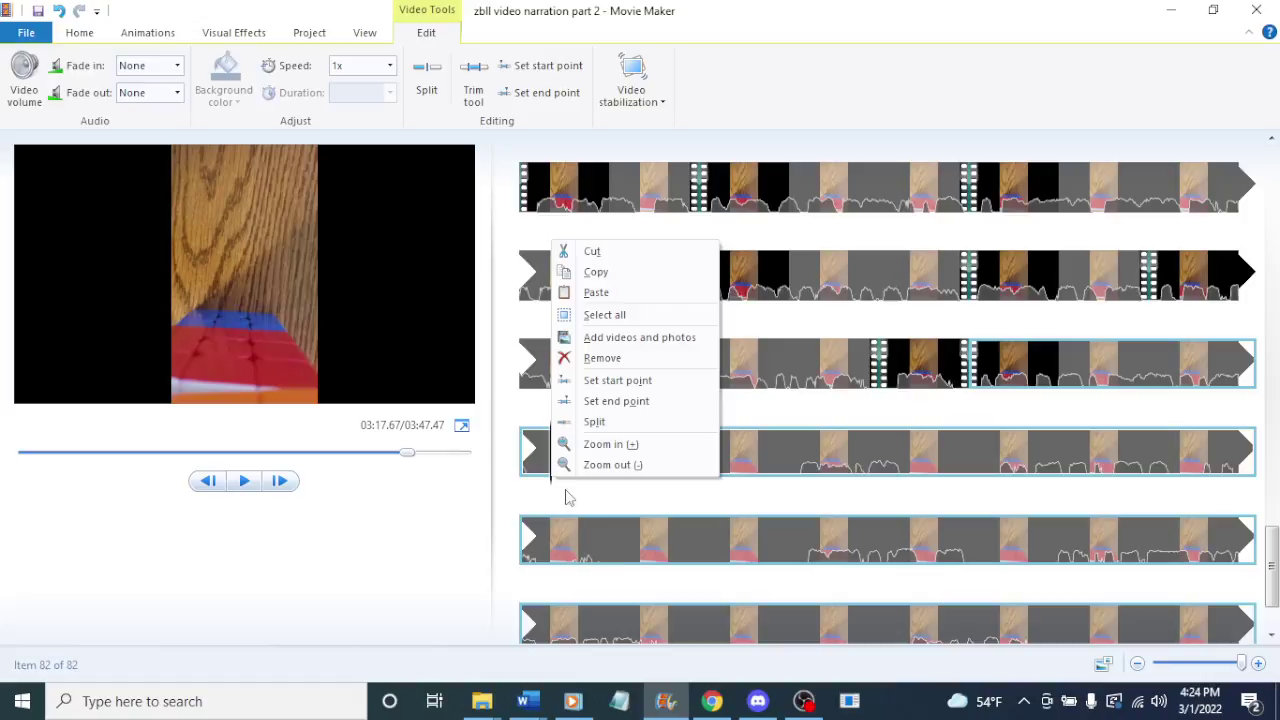
left_click(612, 422)
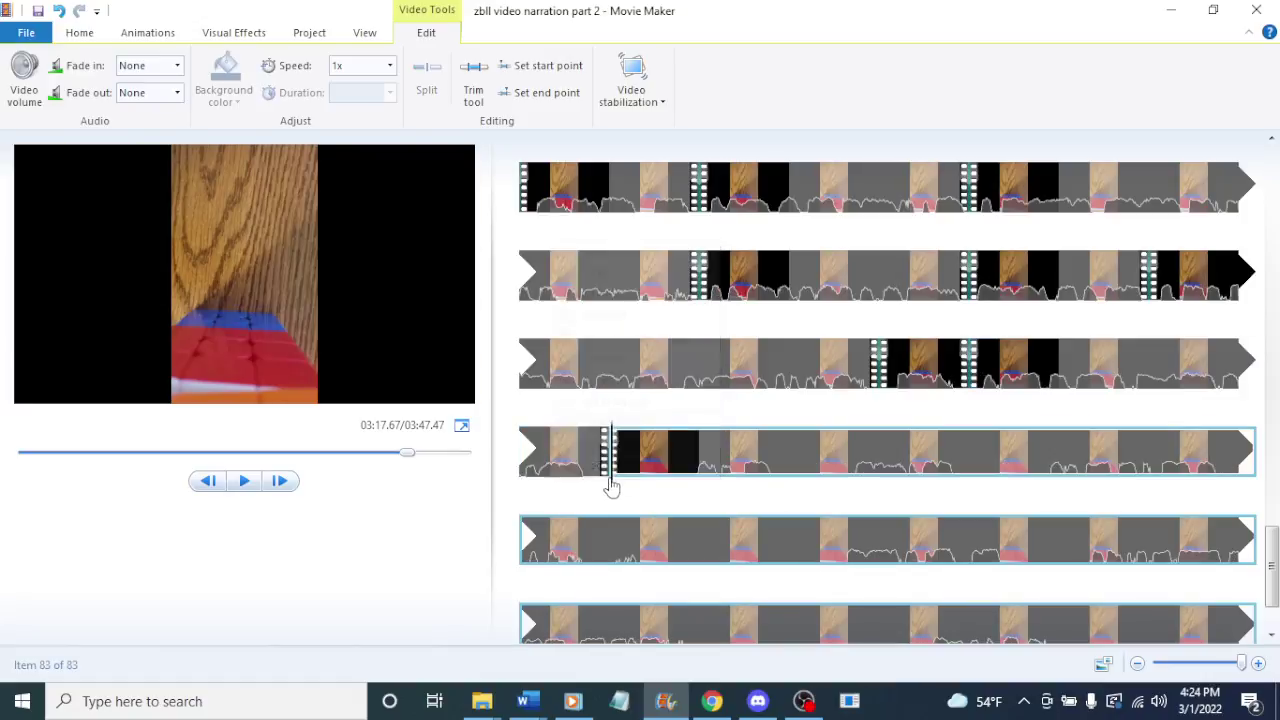
right_click(690, 480)
left_click(766, 390)
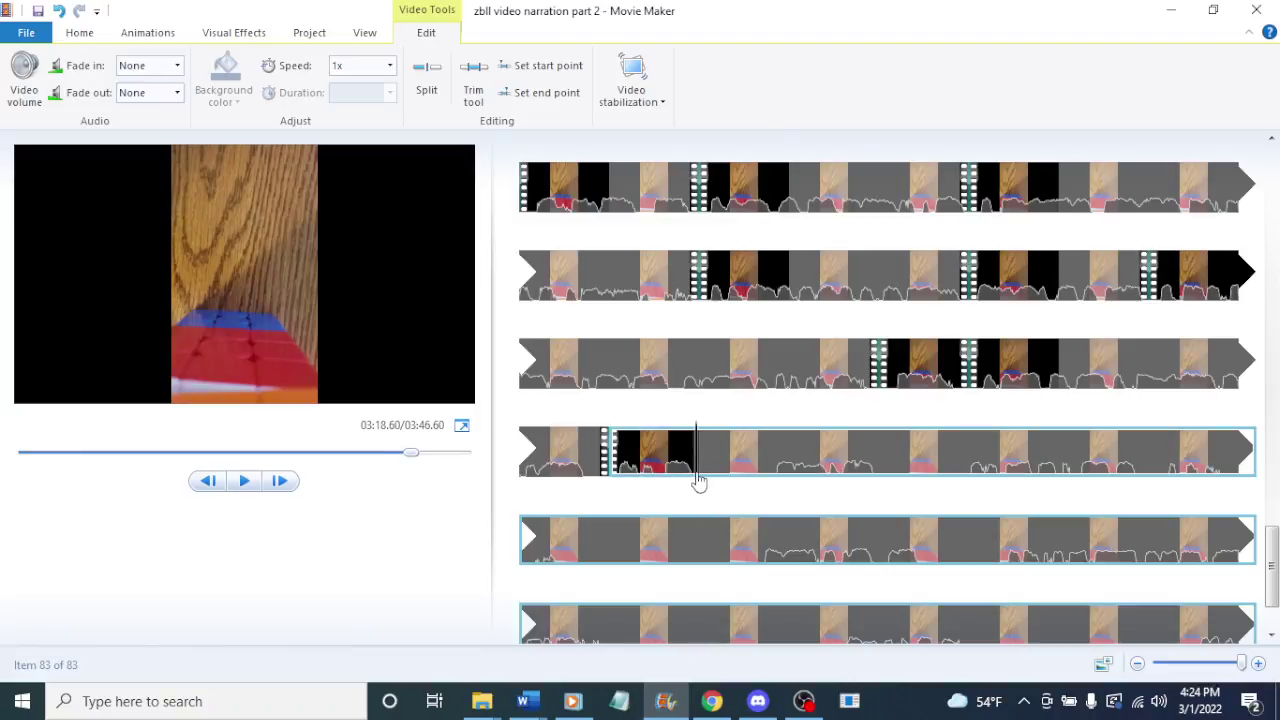
- Split the last clip at 03:18.60 and set the second part's start point just before the narration resumes
right_click(698, 482)
left_click(743, 417)
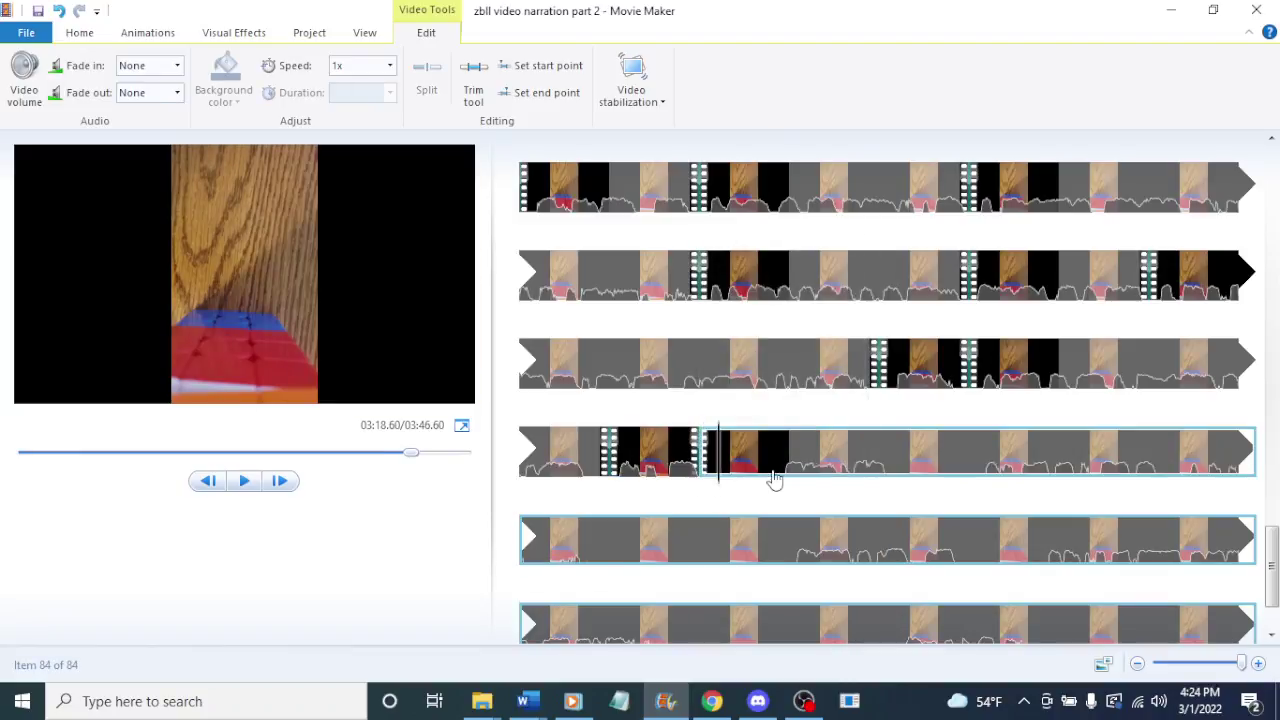
right_click(778, 480)
left_click(850, 374)
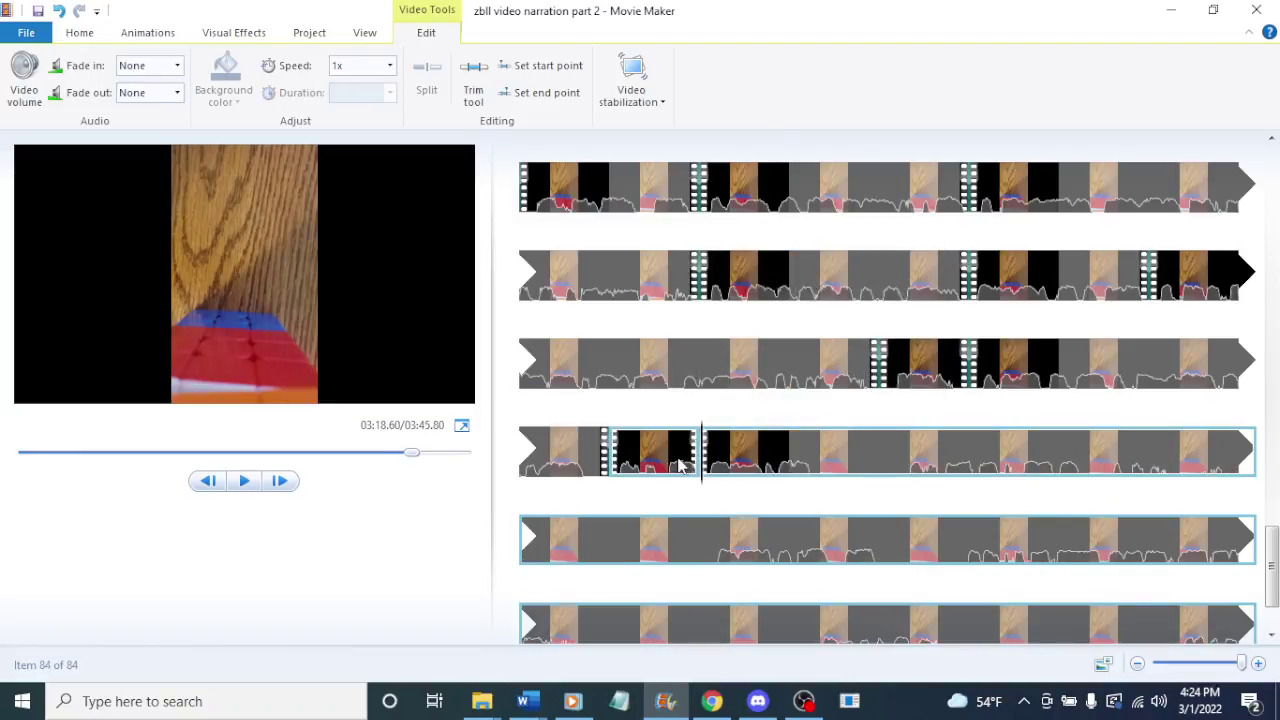
- Replay the last cut, split the following clip at 03:19.90 and set the second part's start point at 03:20.73
key("space")
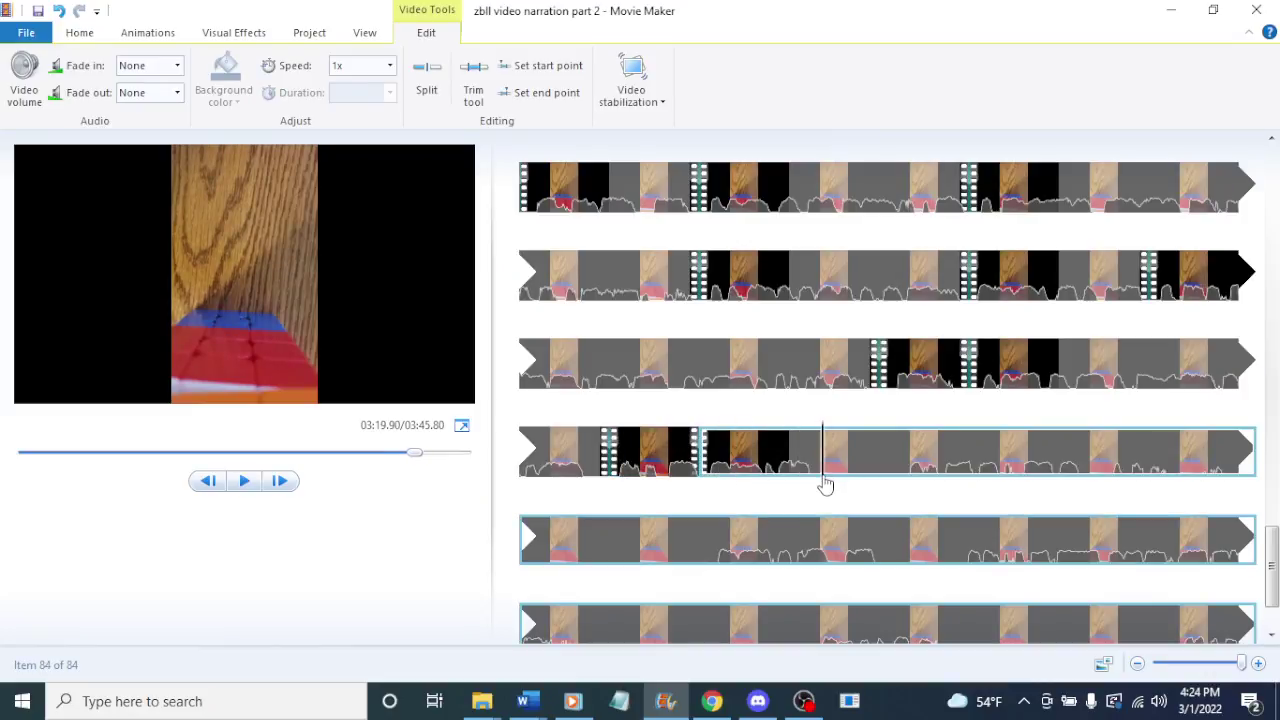
right_click(825, 485)
left_click(872, 423)
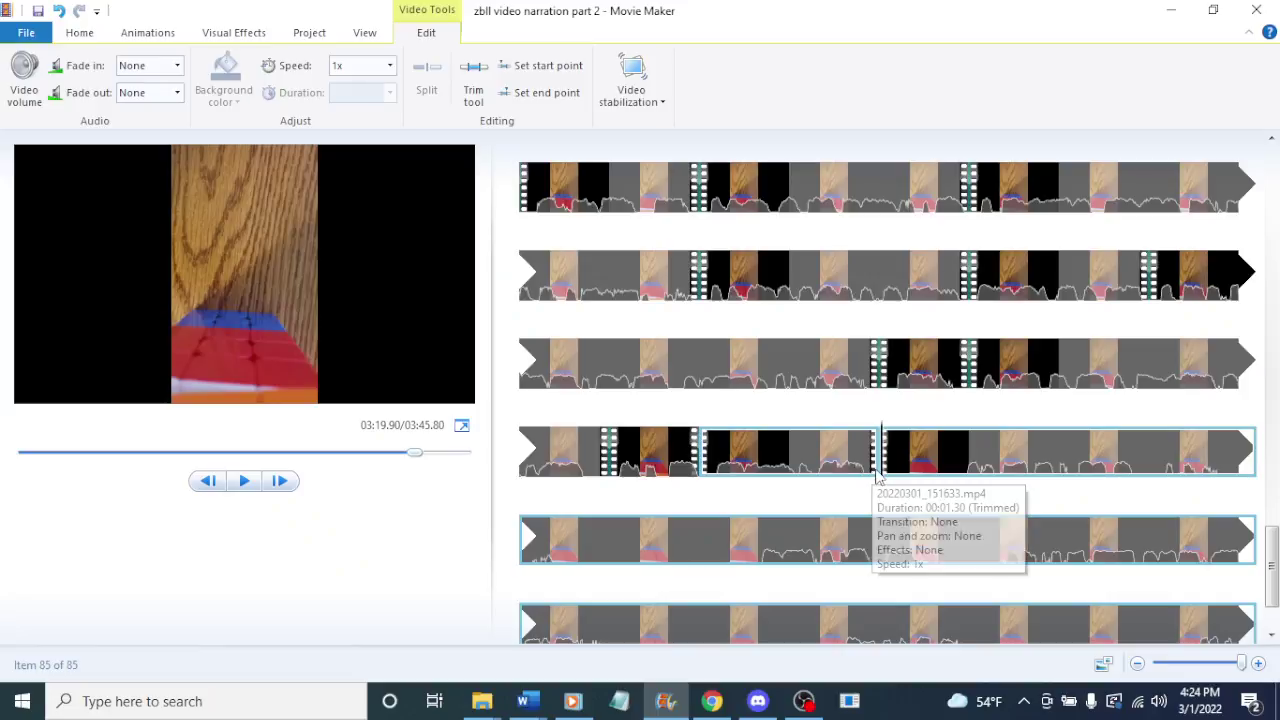
left_click(964, 478)
right_click(957, 480)
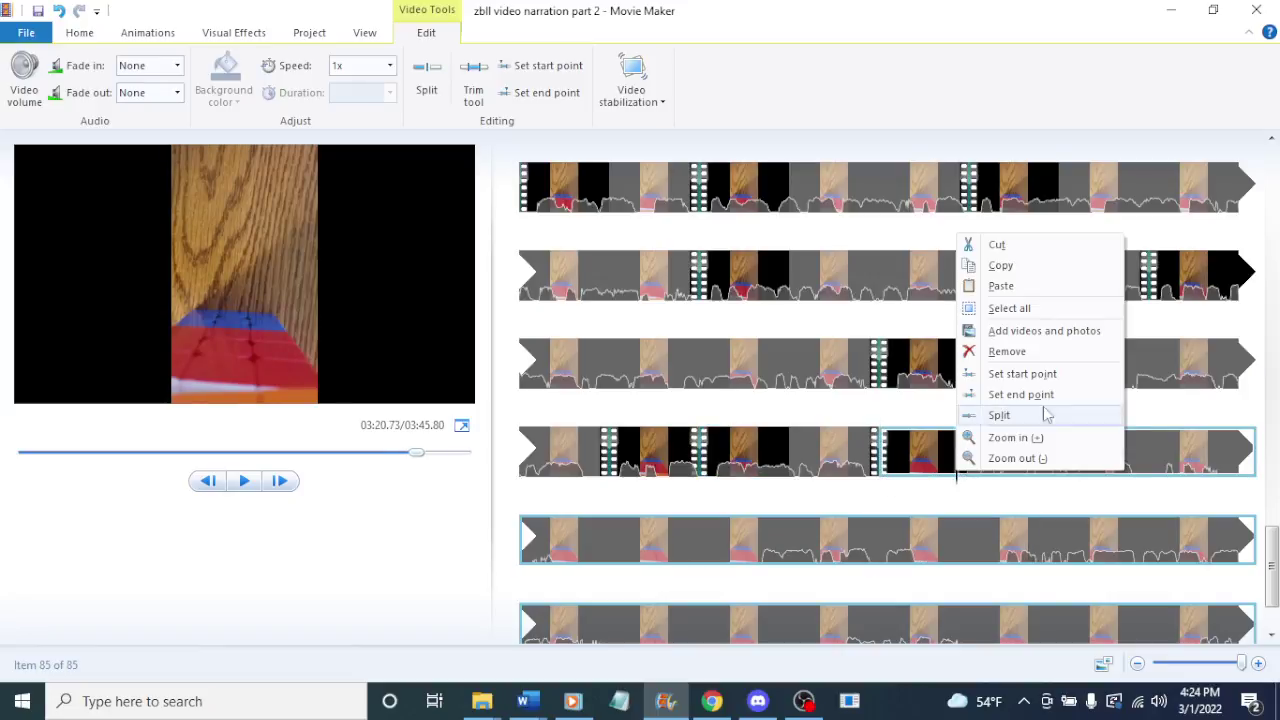
left_click(1035, 375)
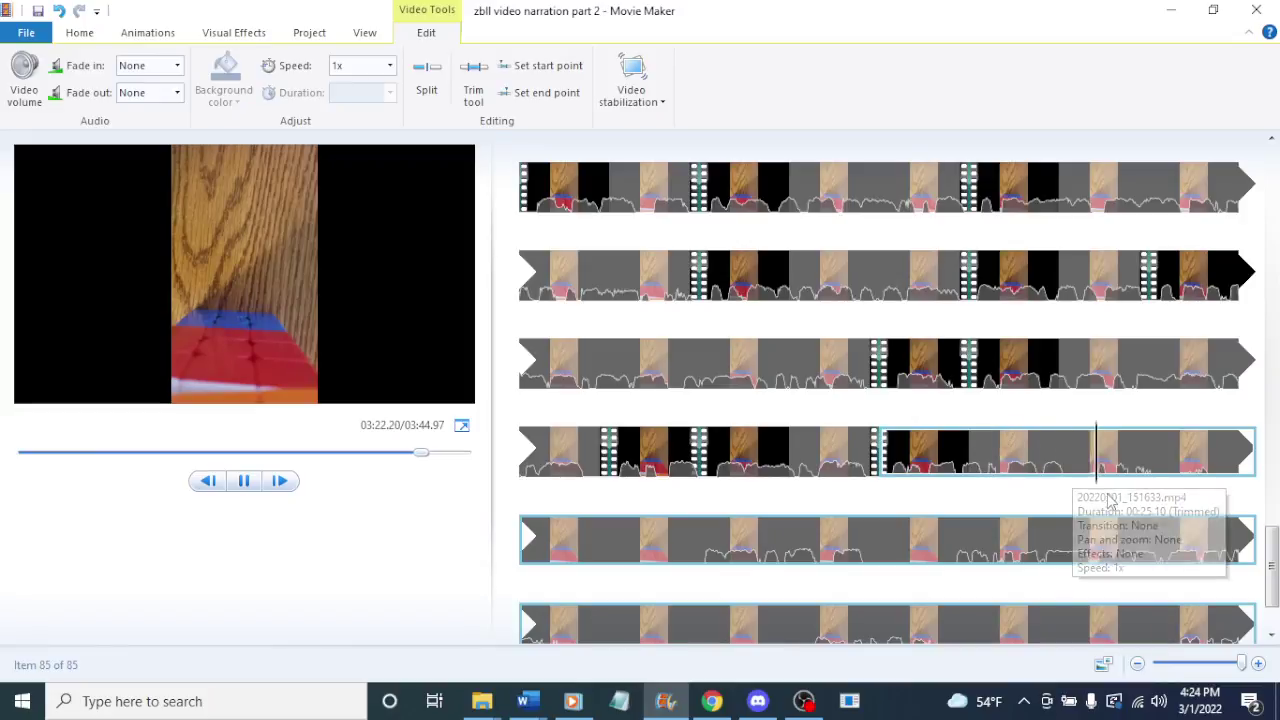
- Split the last clip at 03:22.90 and set the second part's start point at 03:25.63
left_click(1062, 465)
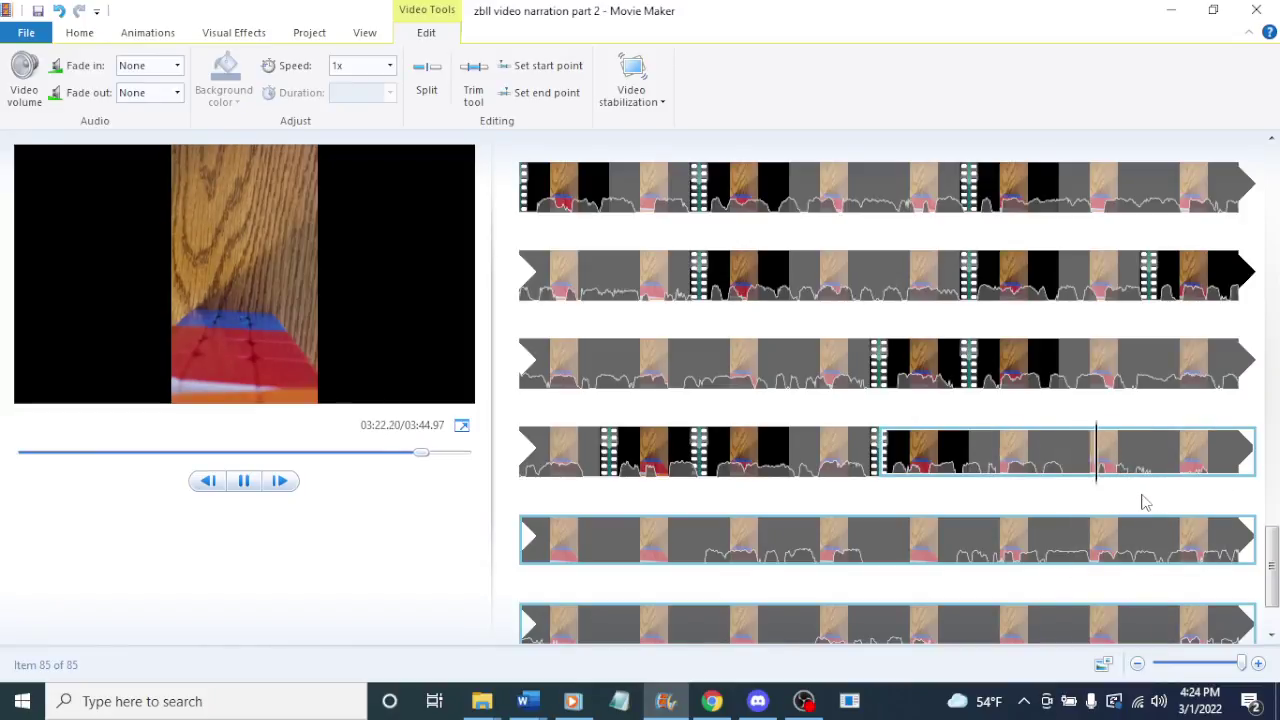
right_click(1162, 485)
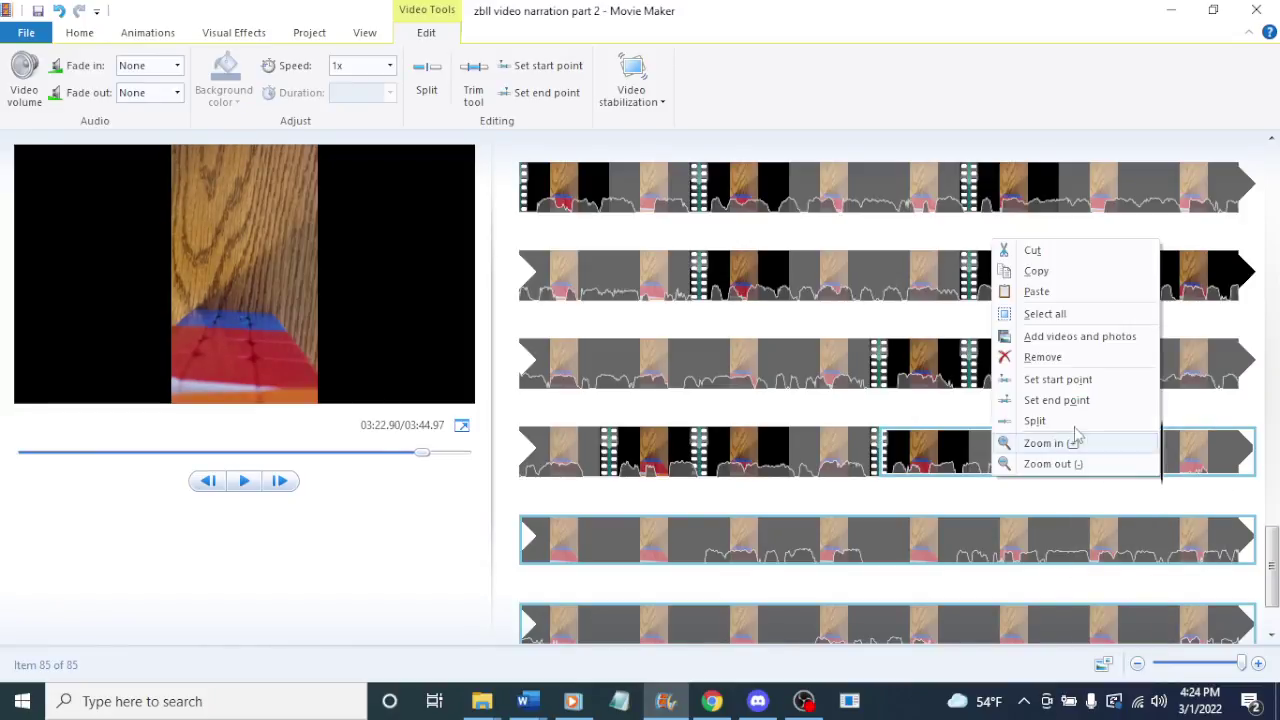
left_click(1020, 423)
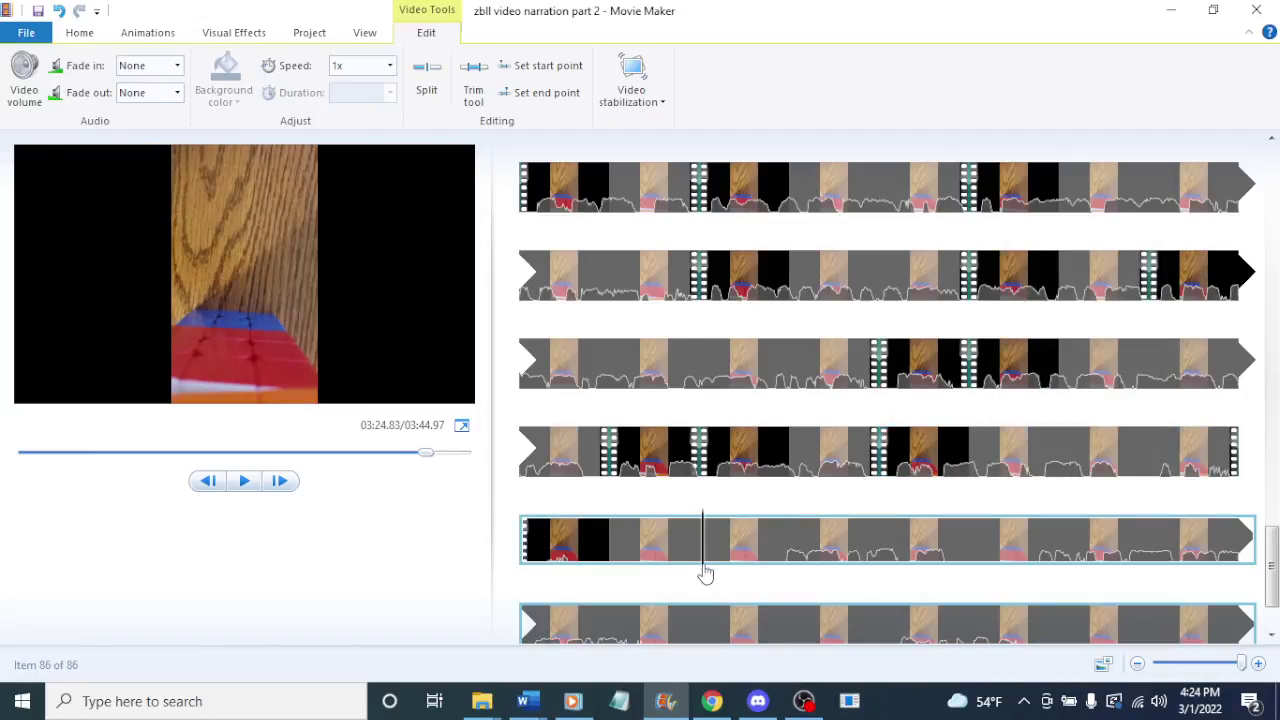
left_click_drag(705, 573, 775, 561)
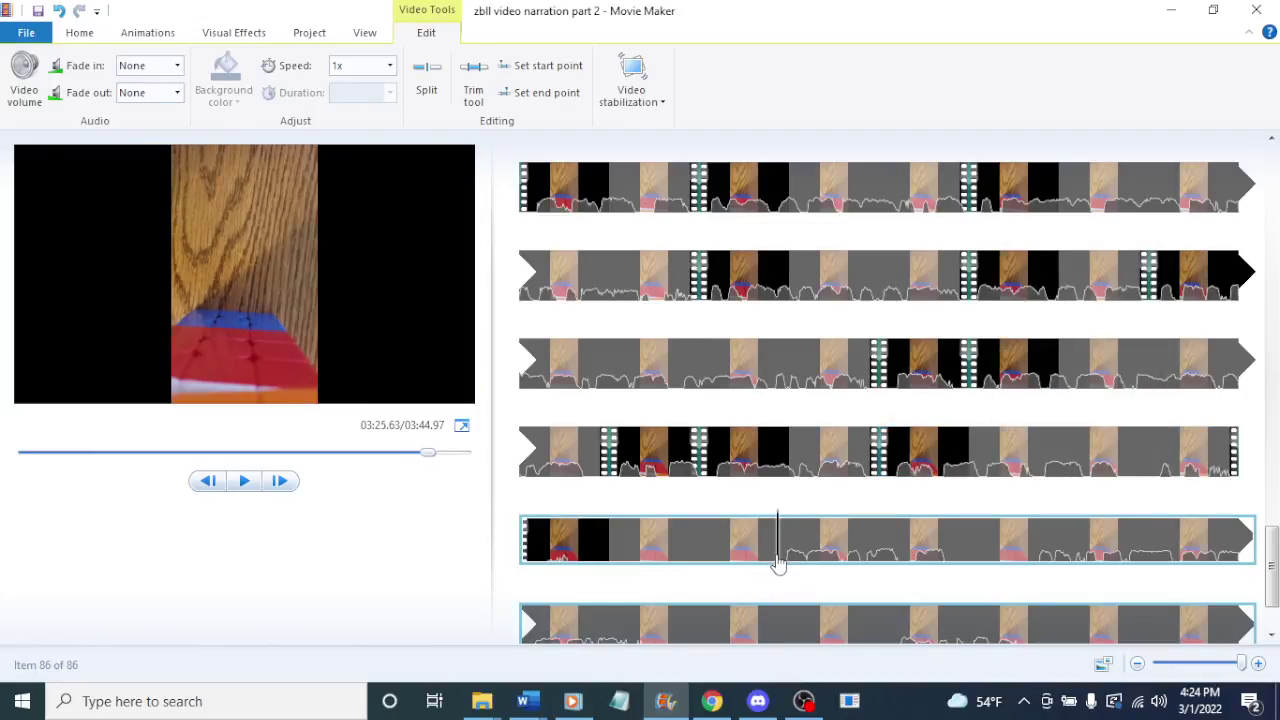
right_click(778, 565)
left_click(888, 460)
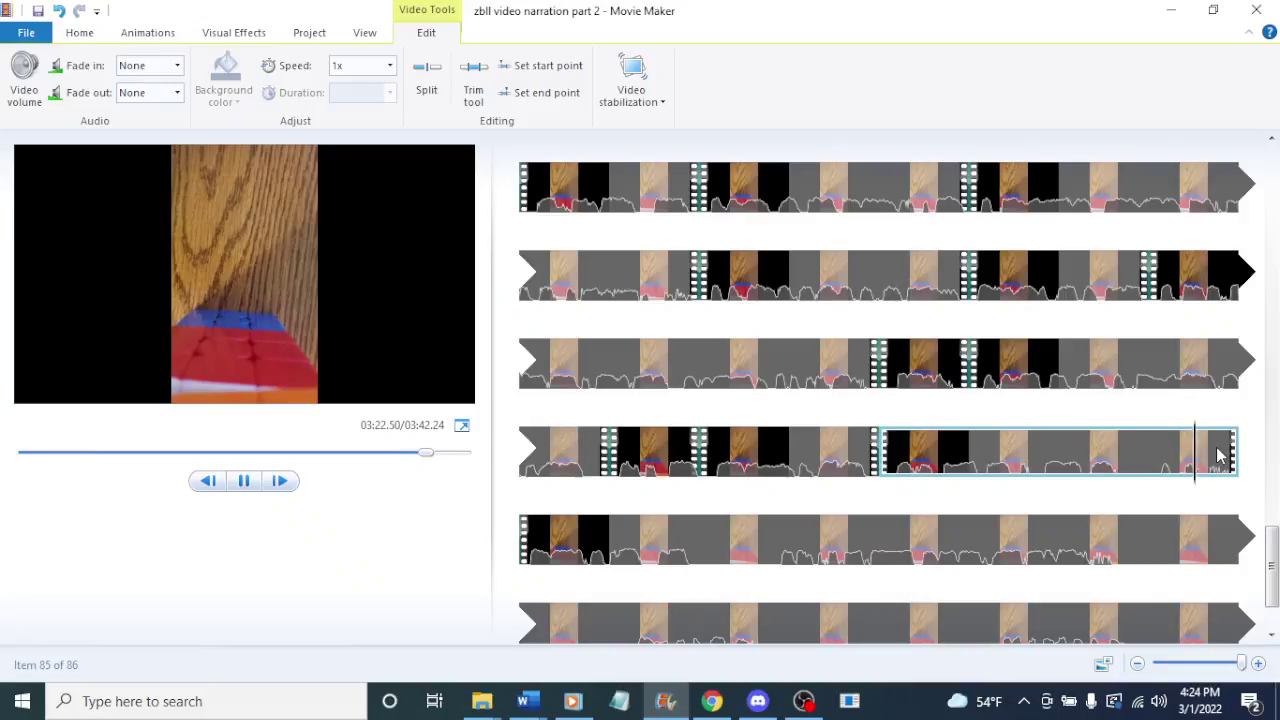
- Replay the last cut, split the following clip at 03:24.90 and set the second part's start point at 03:25.63
left_click(971, 455)
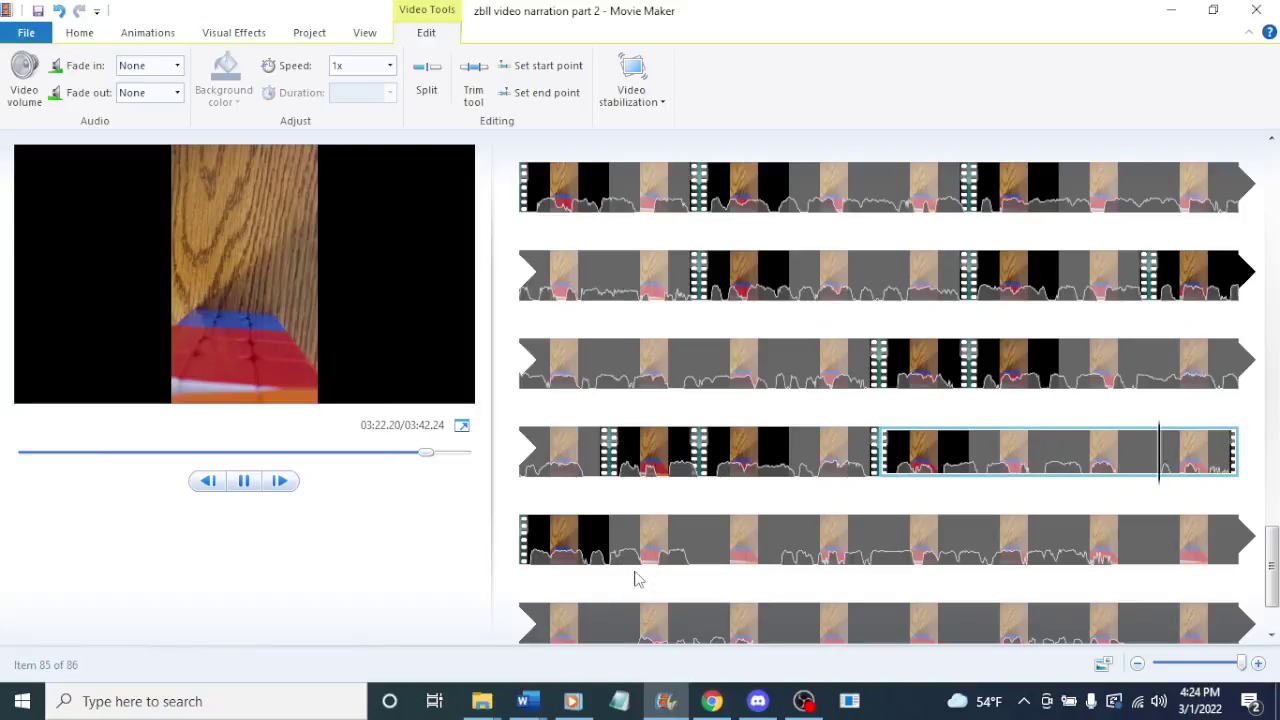
right_click(710, 567)
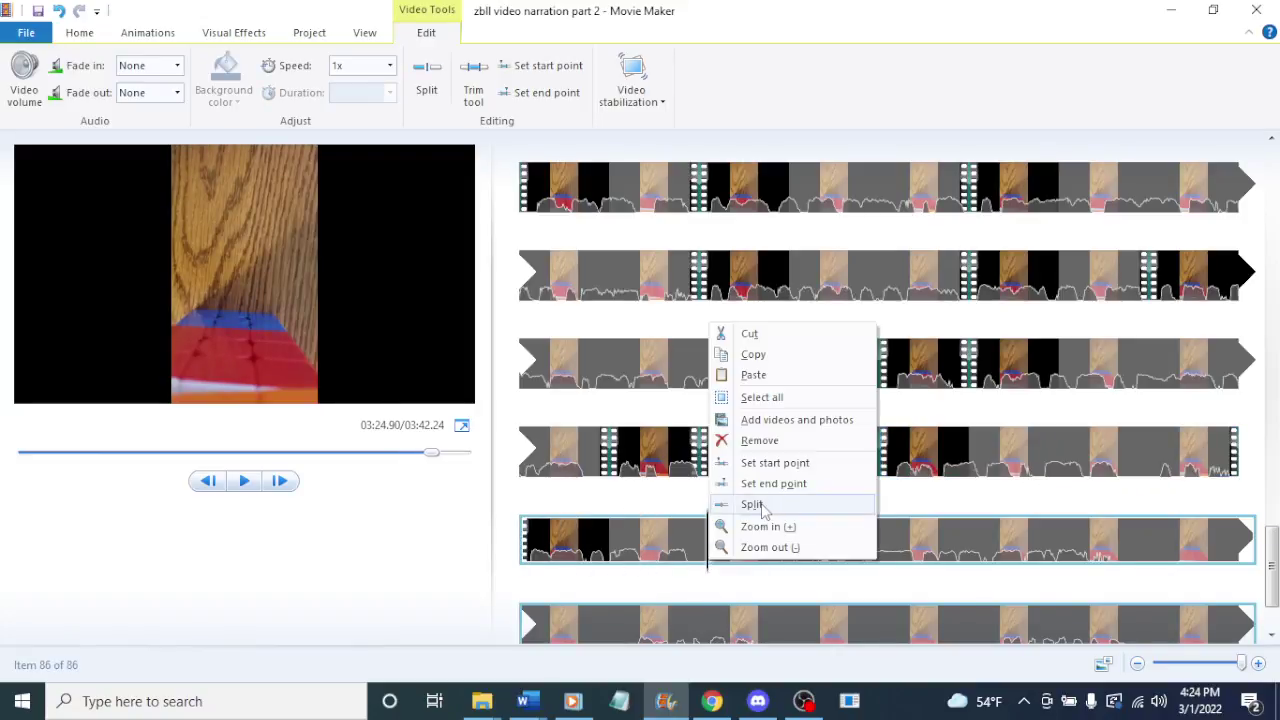
left_click(752, 504)
left_click(768, 560)
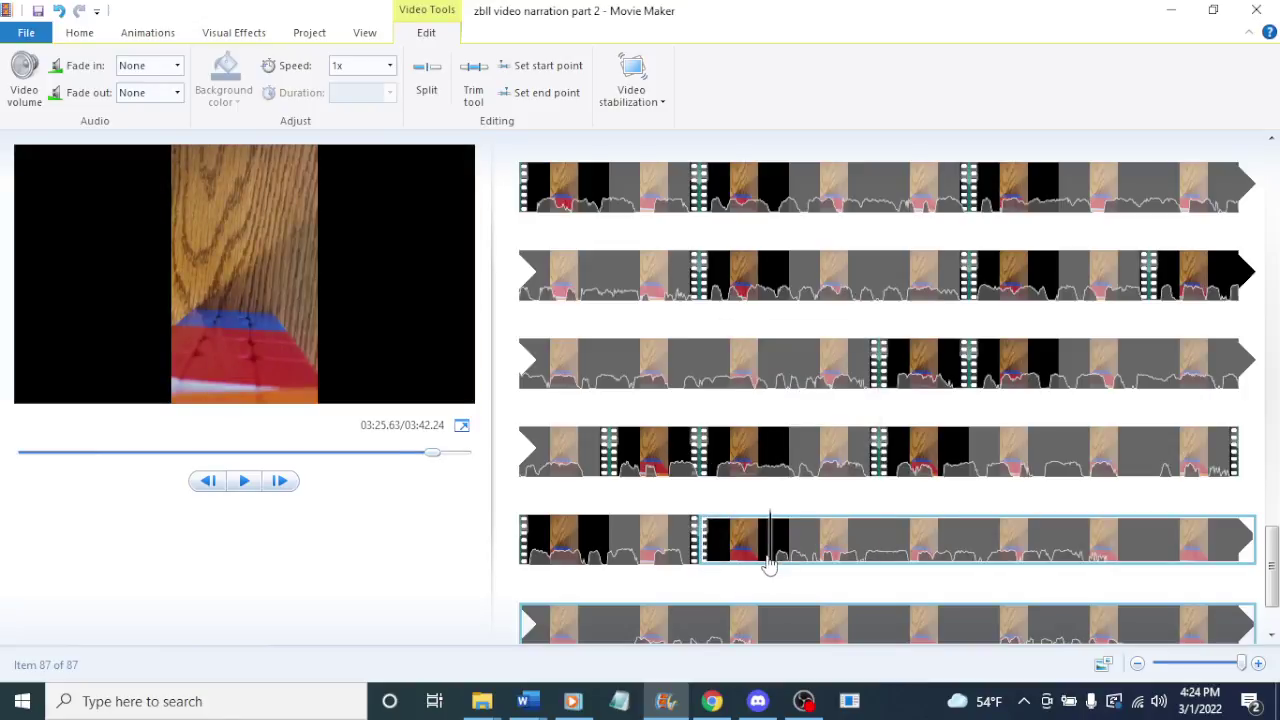
right_click(768, 565)
left_click(830, 458)
- Play on, split the last clip at 03:28.67 and set the second part's start point at 03:31.10
key("space")
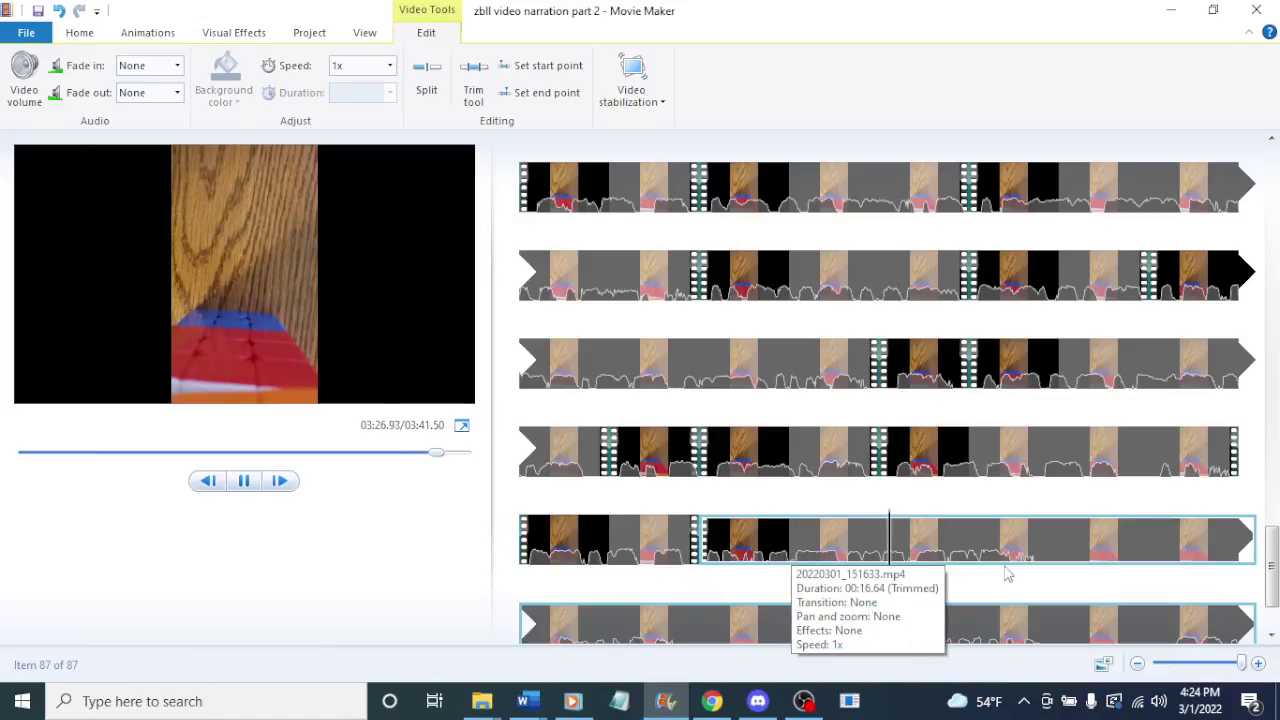
right_click(1055, 570)
left_click(1082, 506)
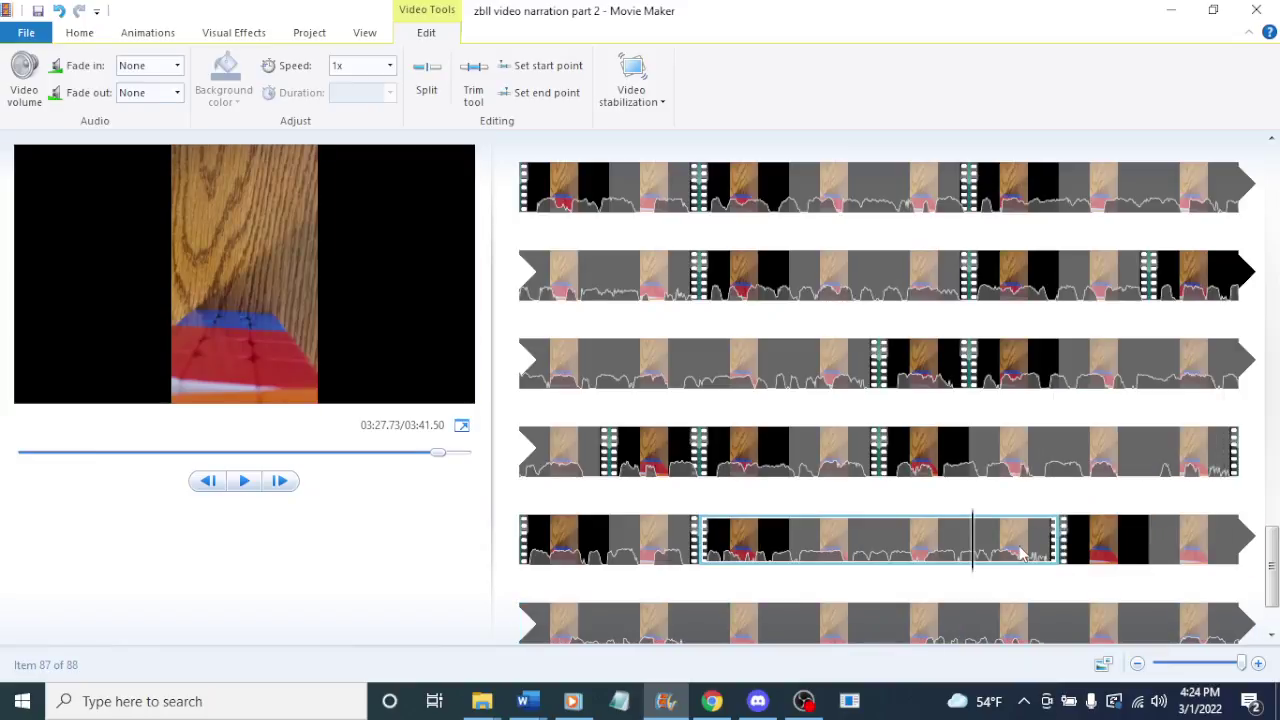
scroll(1000, 535, "down", 1)
left_click(545, 512)
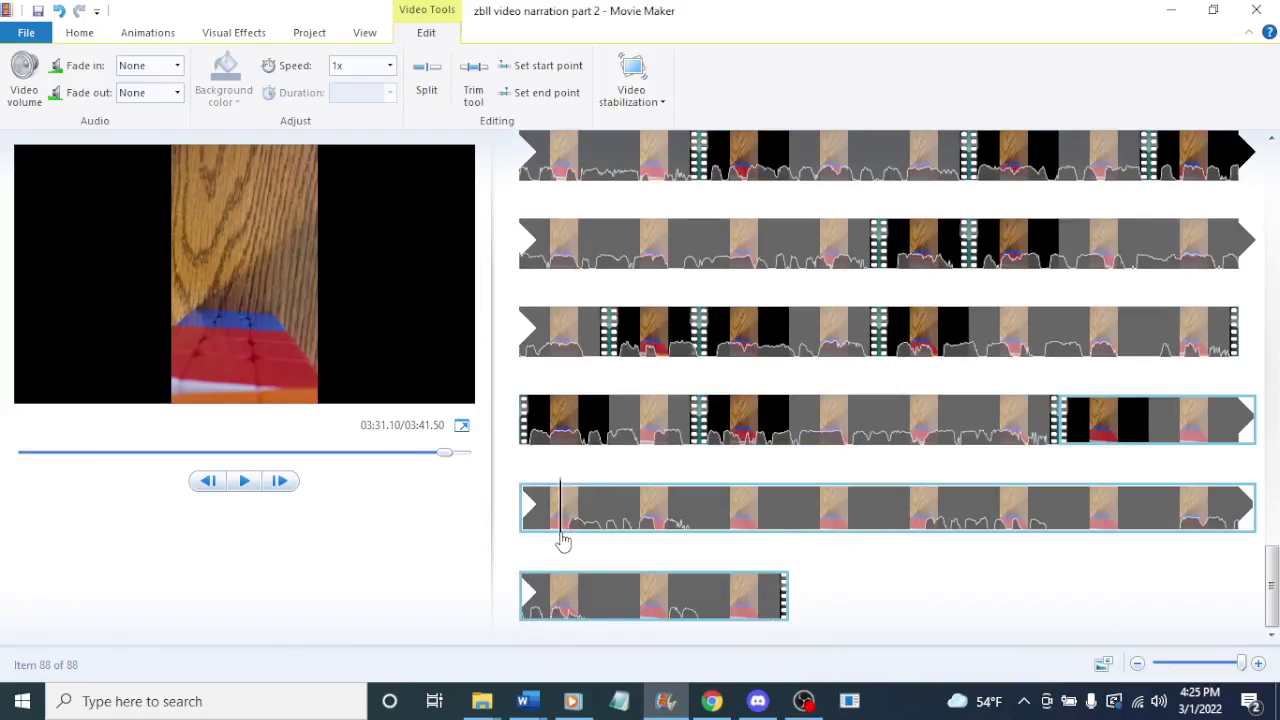
right_click(564, 541)
left_click(625, 434)
- Replay the last cut, split the following clip at 03:30.17 and set the second part's start point at 03:32.57
left_click(976, 428)
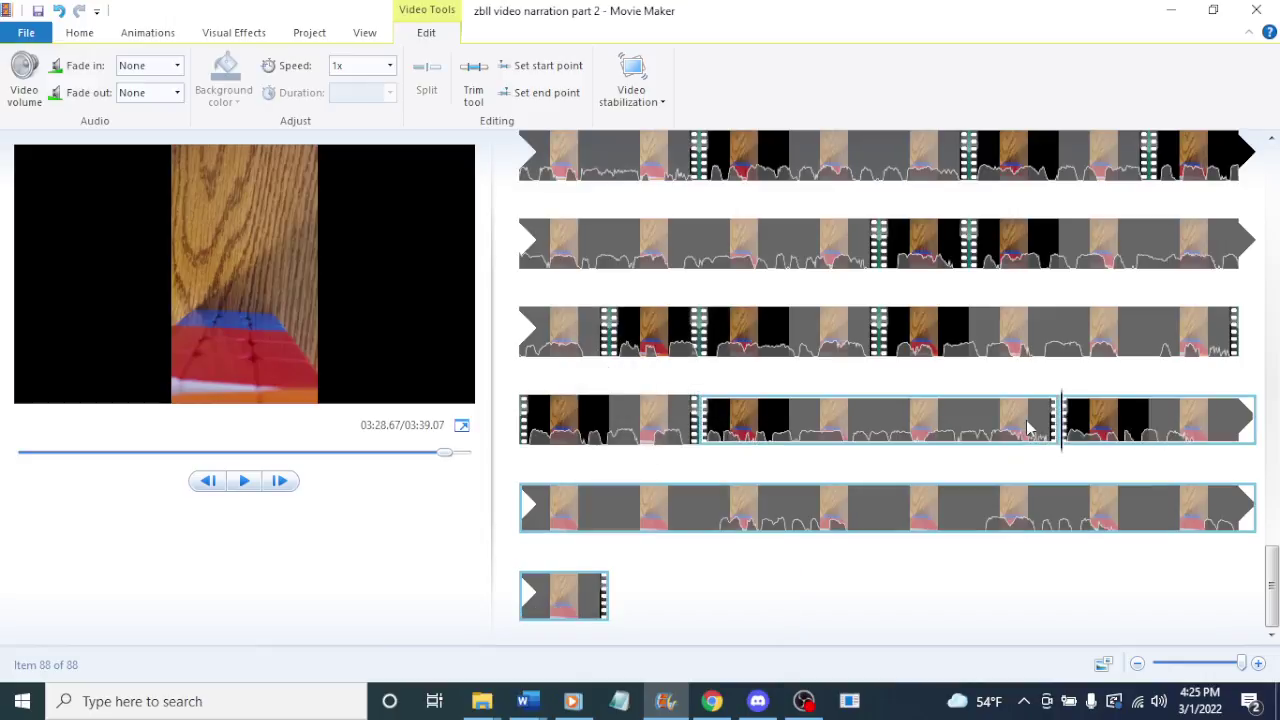
key("space")
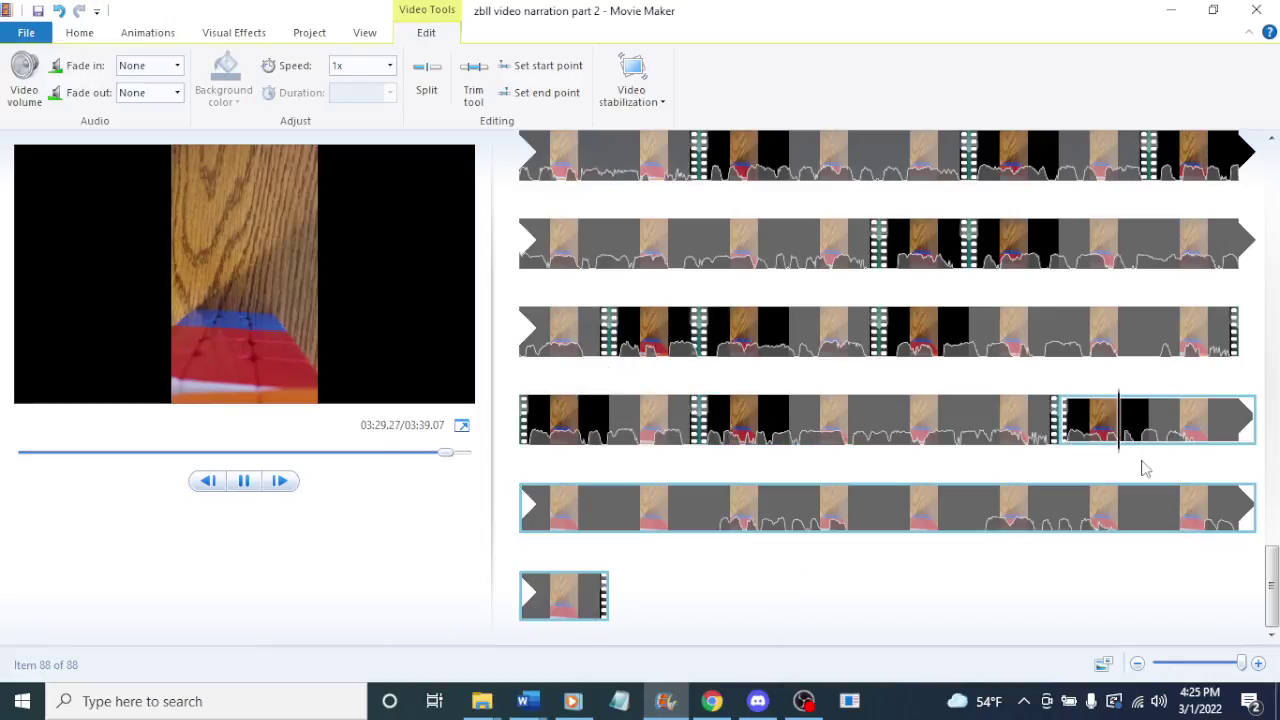
right_click(1208, 452)
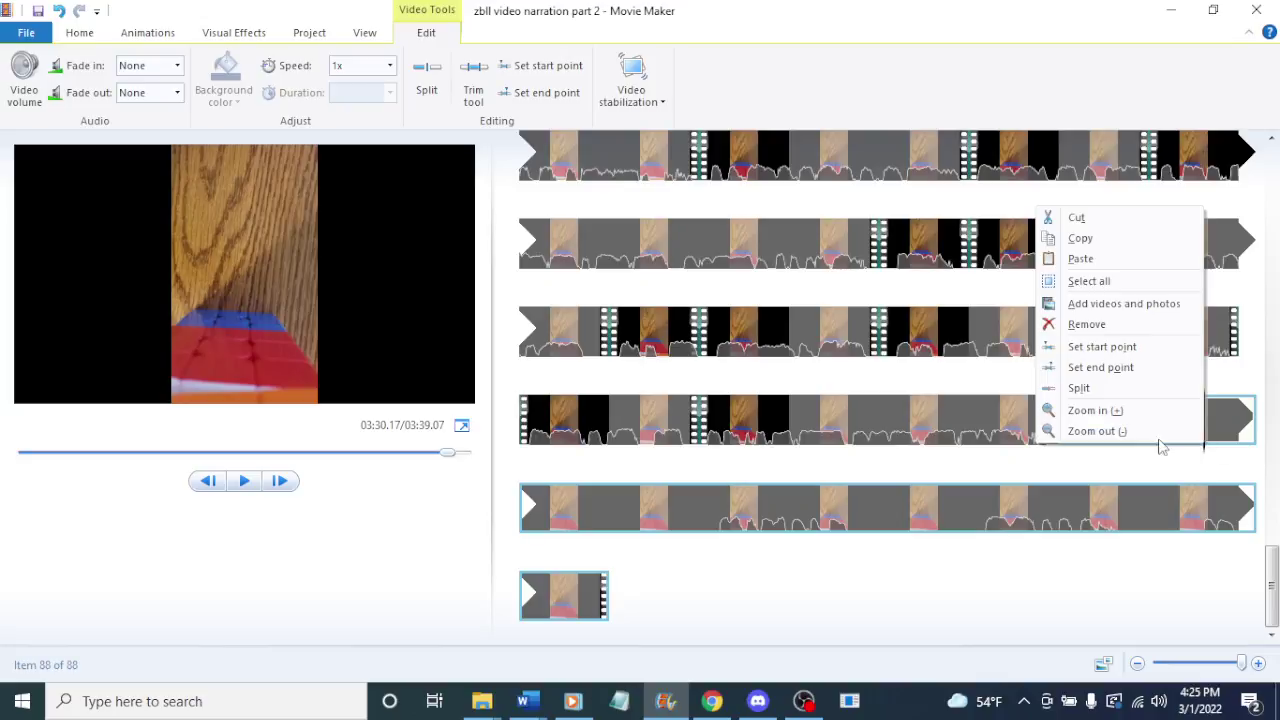
left_click(1096, 396)
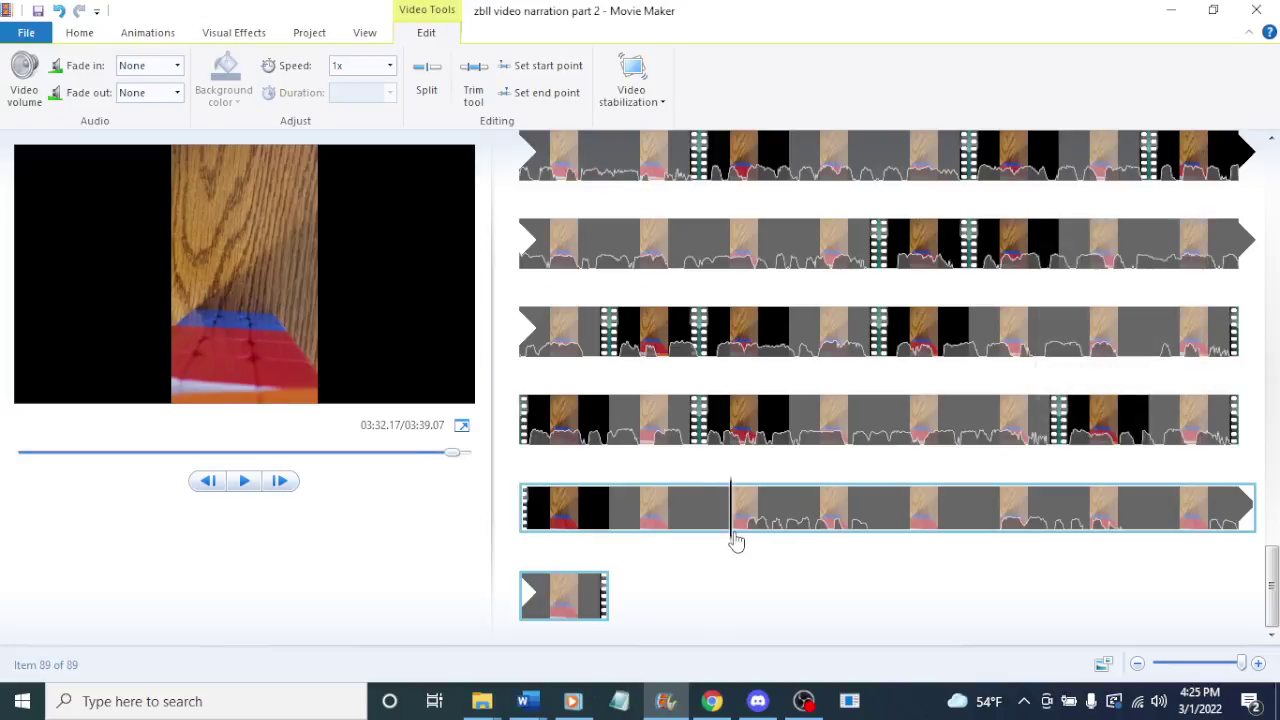
right_click(744, 542)
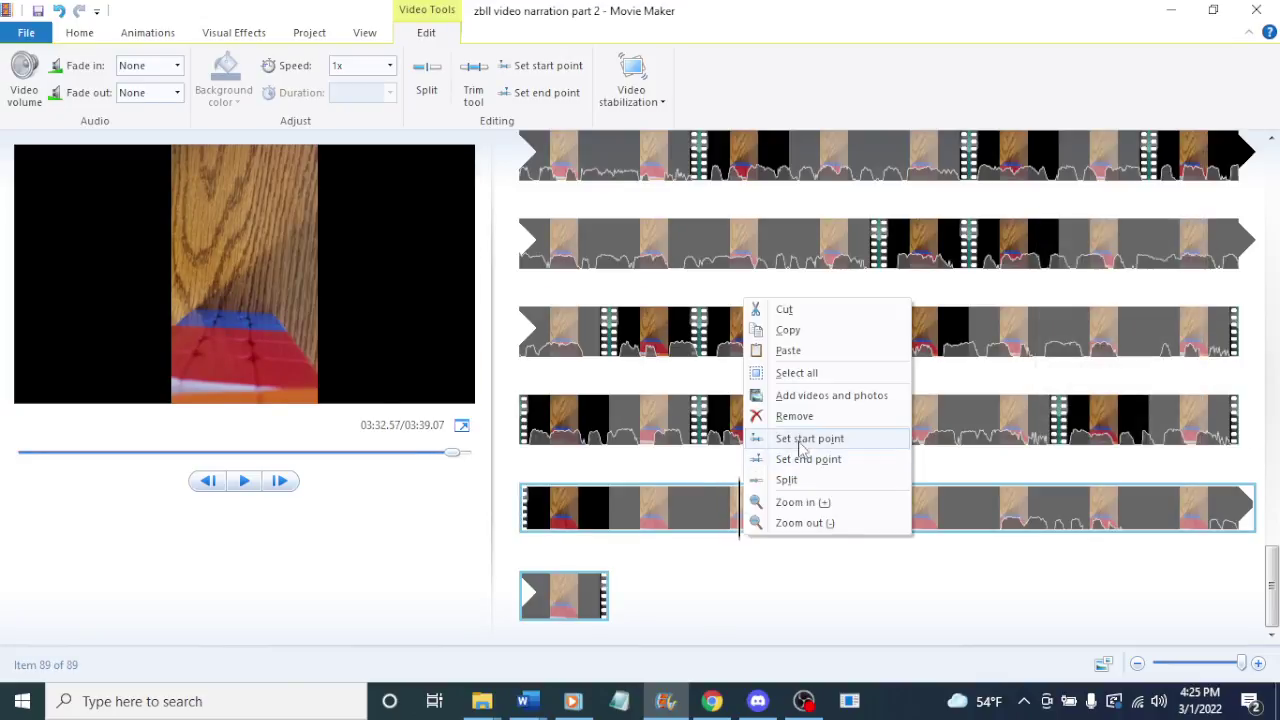
left_click(800, 438)
- Split the last clip at 03:31.67 and set the second part's start point just before the narration resumes
key("space")
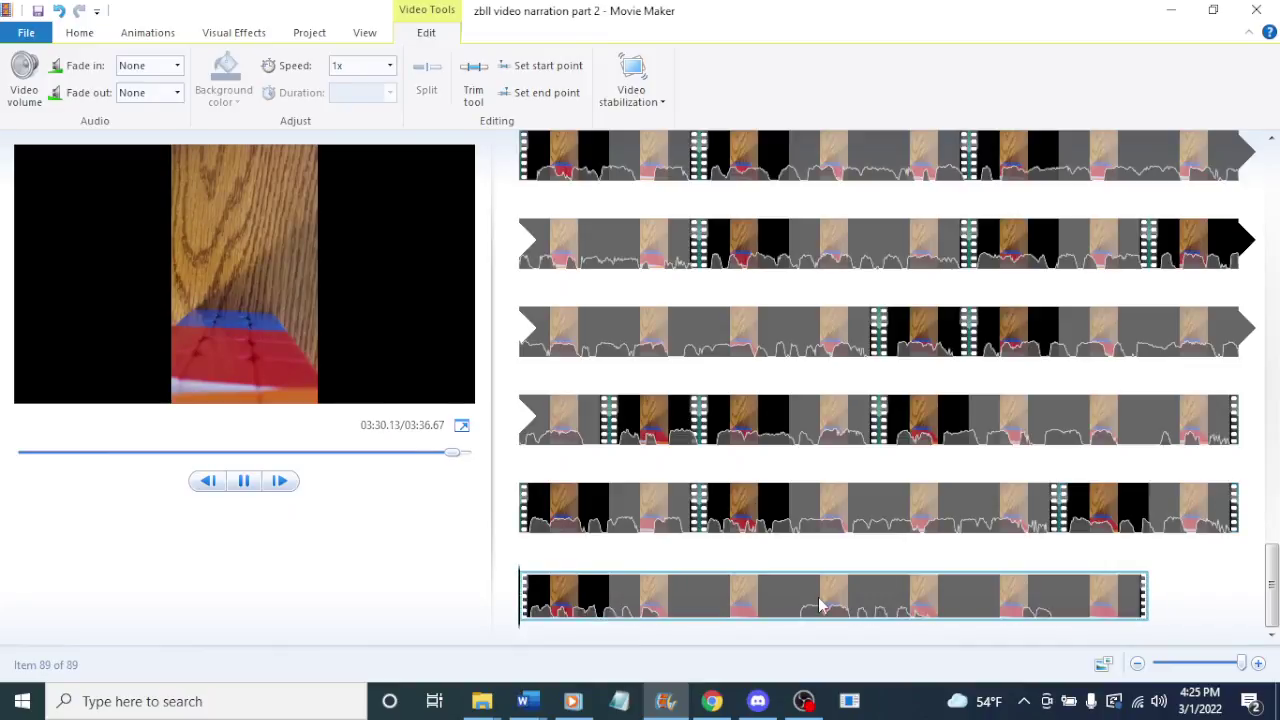
right_click(666, 622)
left_click(710, 566)
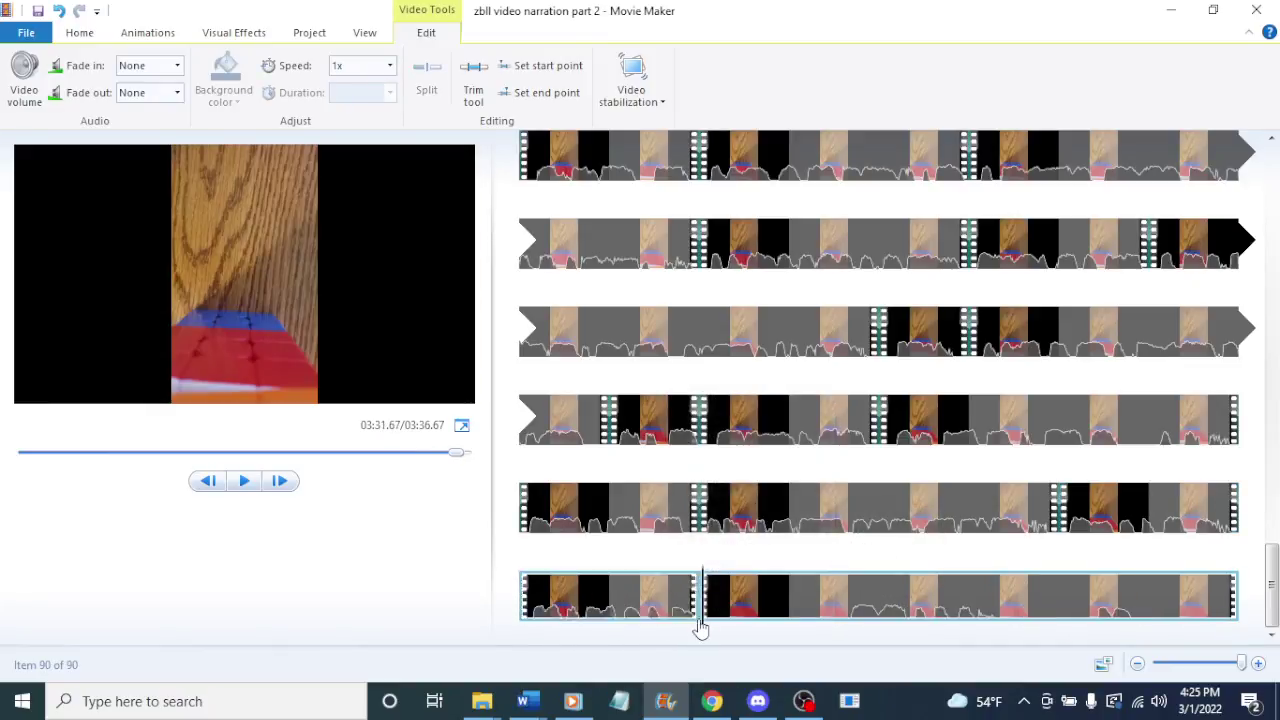
left_click_drag(702, 615, 845, 627)
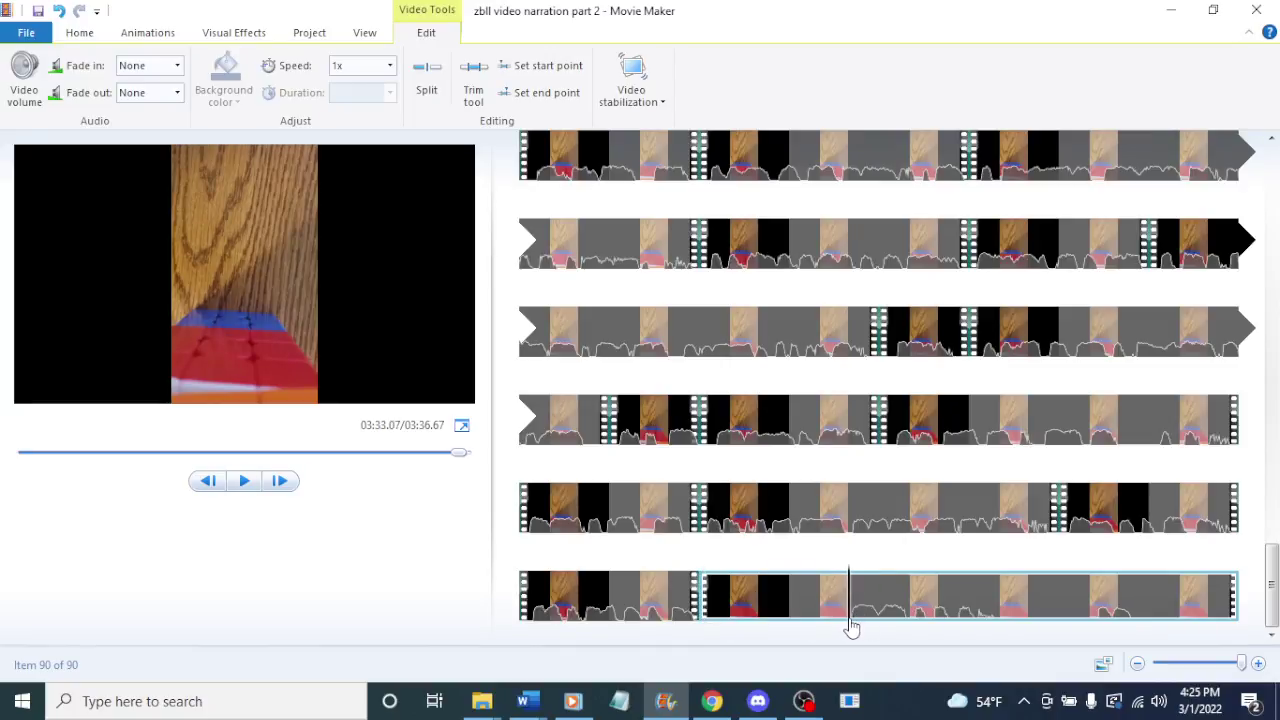
right_click(843, 626)
left_click(880, 520)
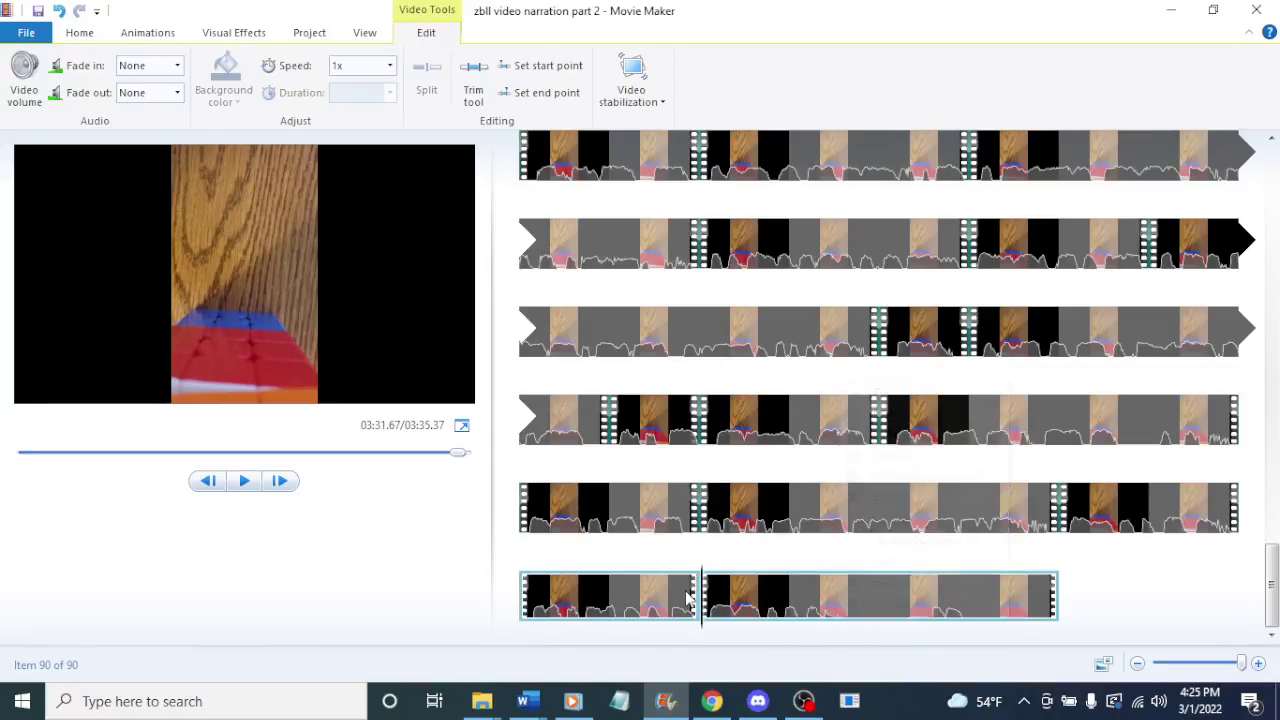
- Replay the last cut, split the last clip at 03:33.27 and set the second part's start point at 03:33.93
key("space")
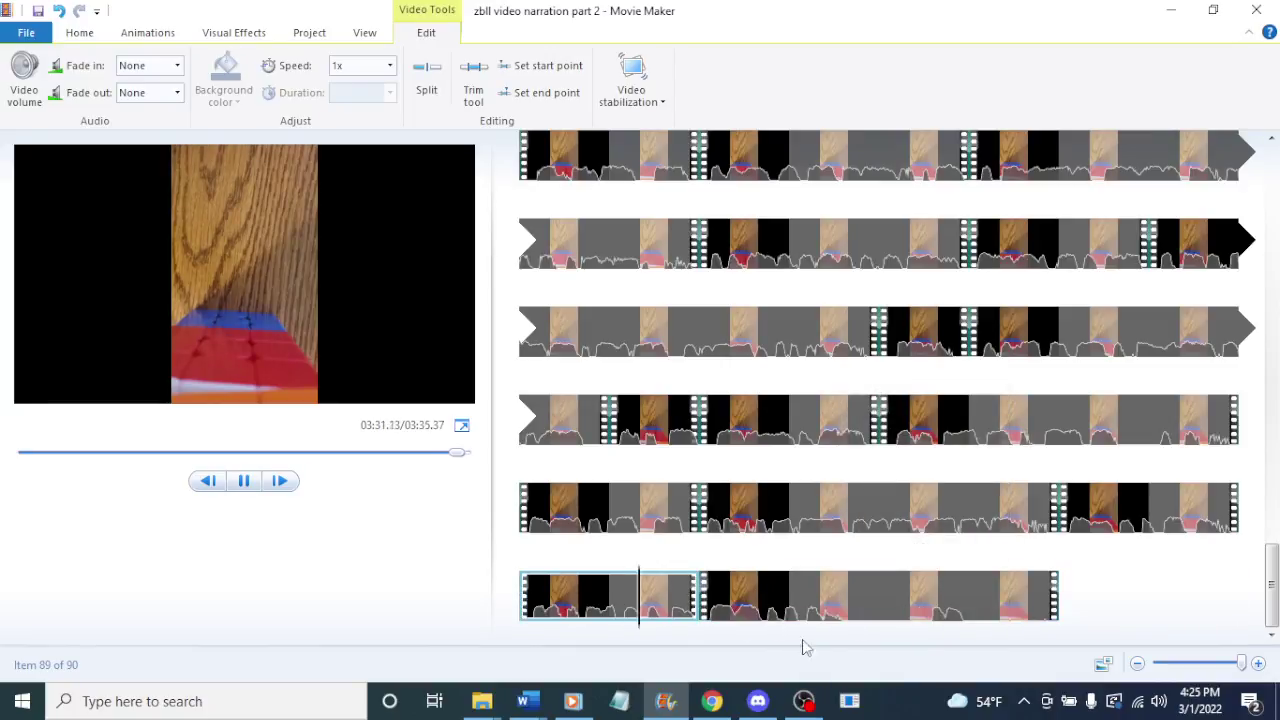
left_click(858, 624)
right_click(856, 630)
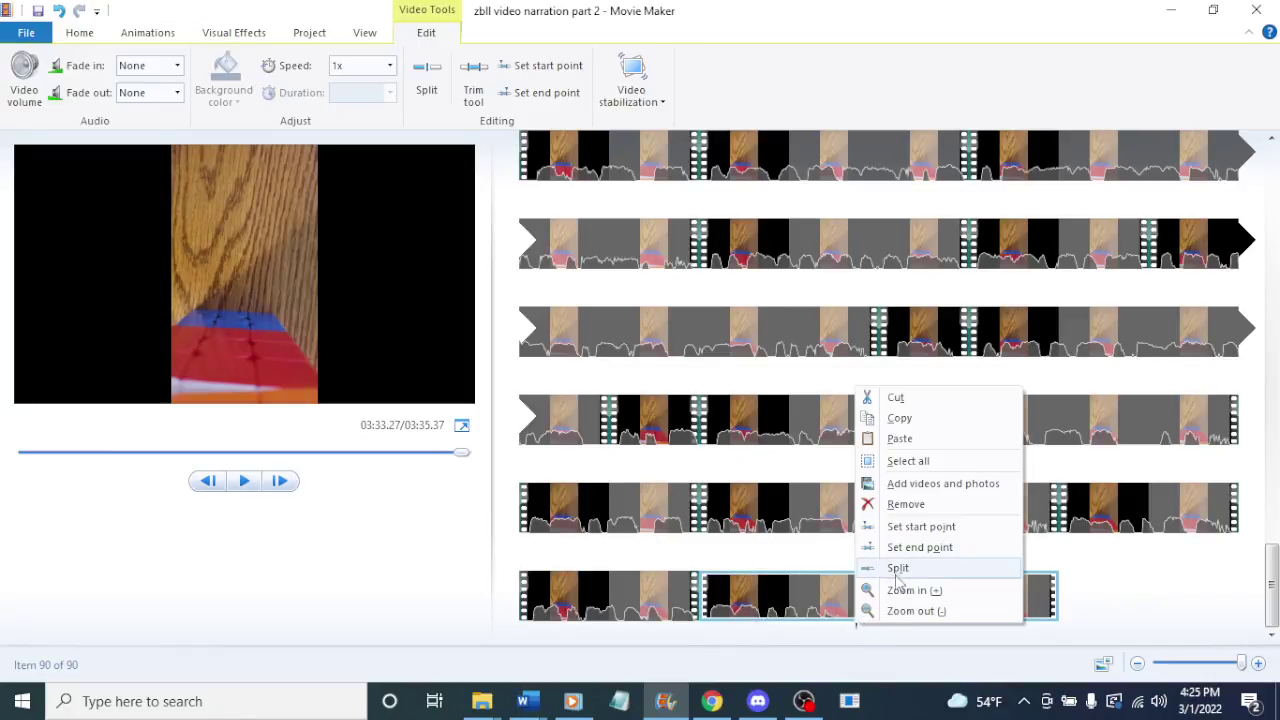
left_click(895, 566)
key("space")
key("space")
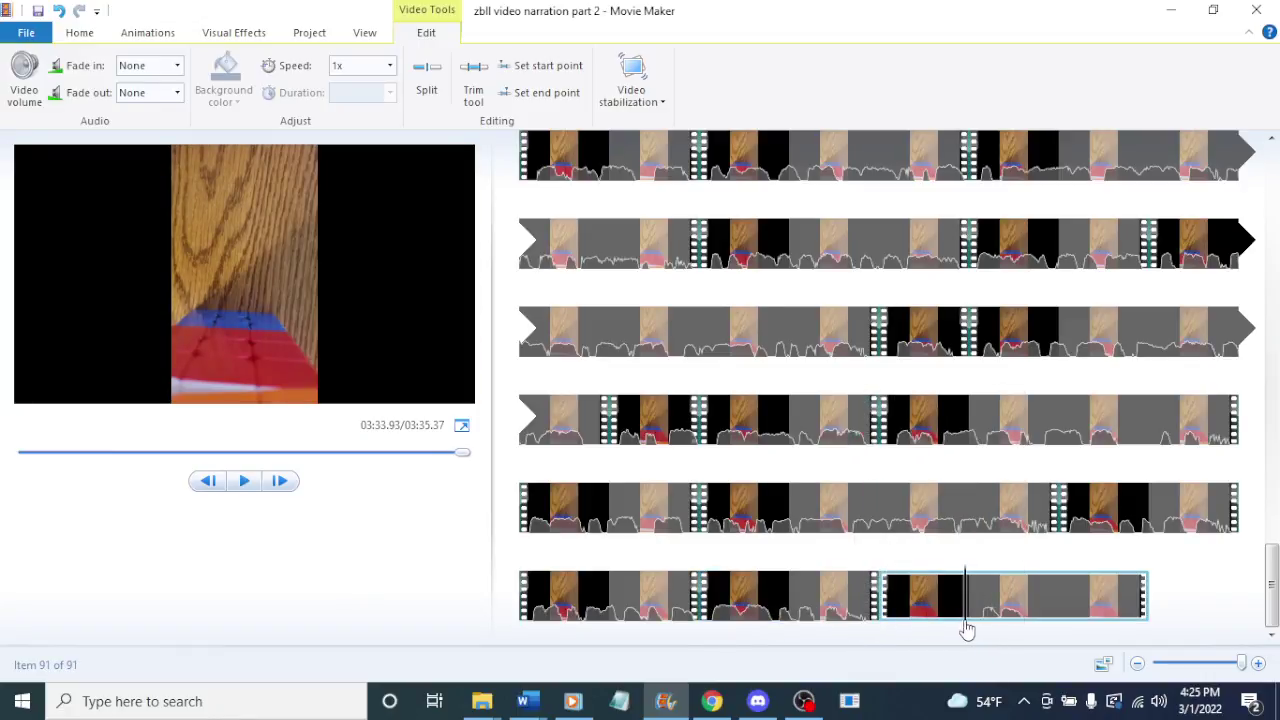
right_click(966, 624)
left_click(1012, 525)
- Play through the final clips and set the last clip's end point at 03:33.90, where the narration ends
key("space")
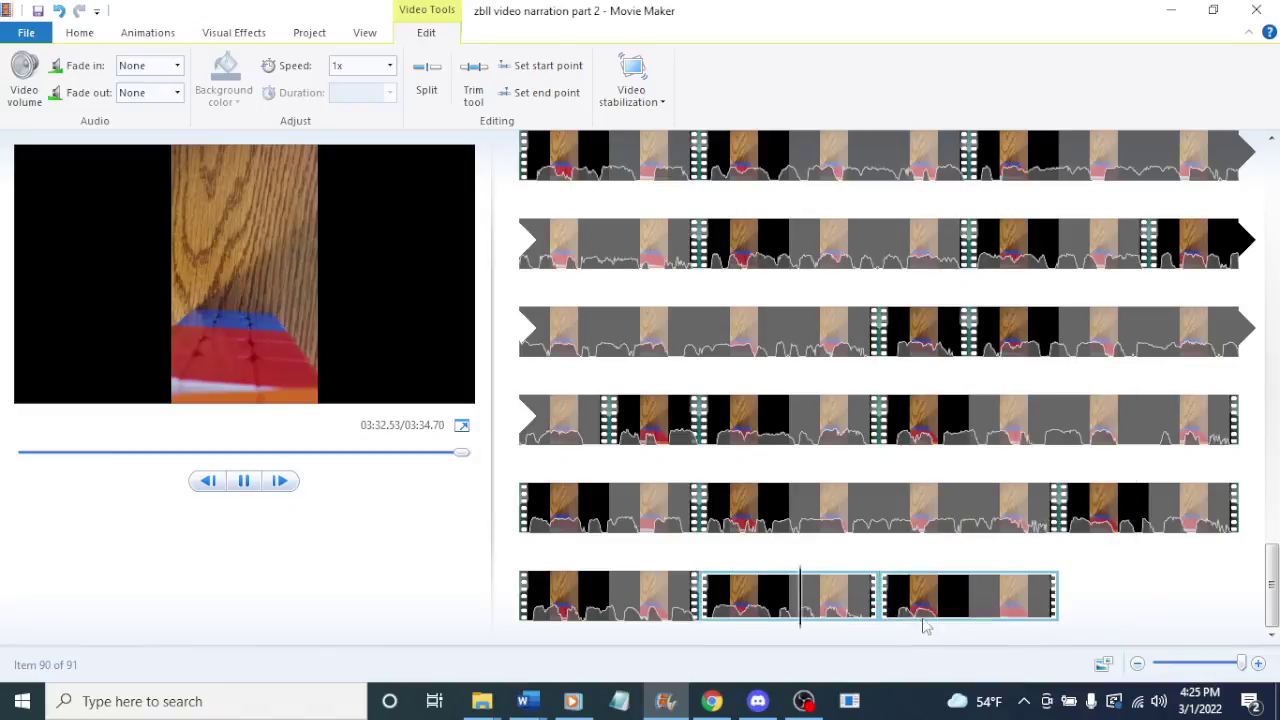
key("space")
key("space")
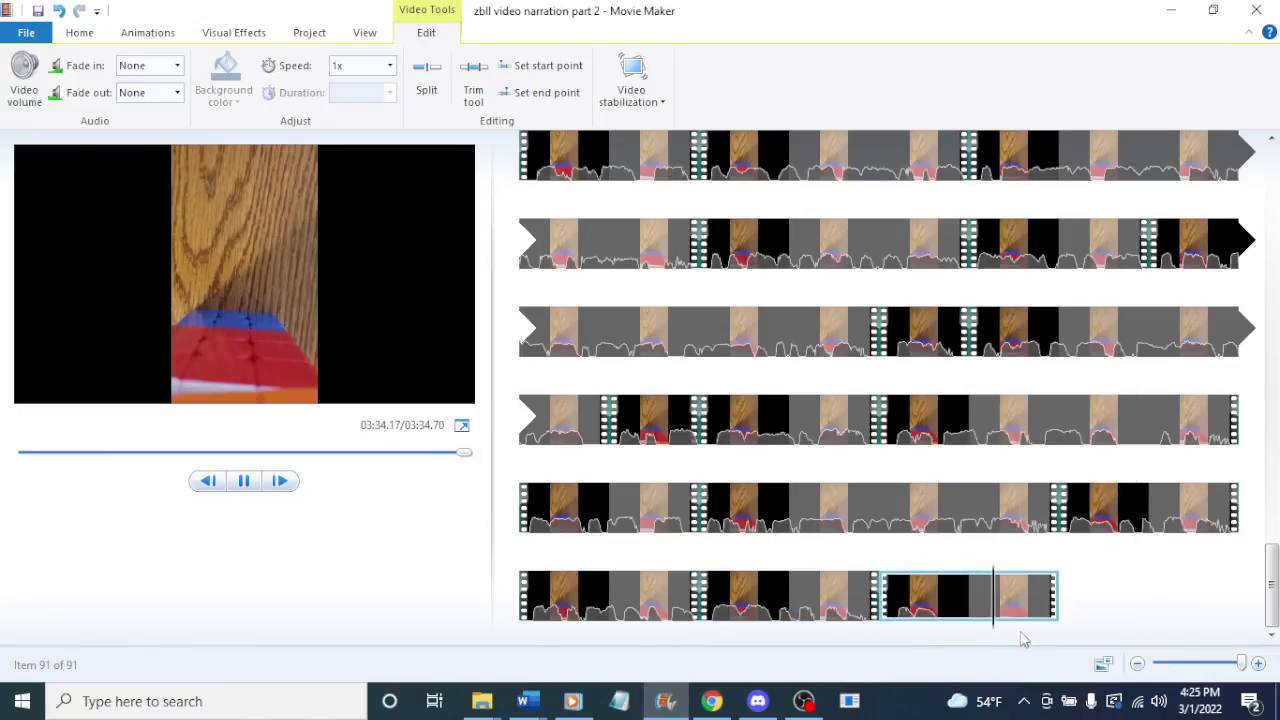
key("space")
key("space")
key("space")
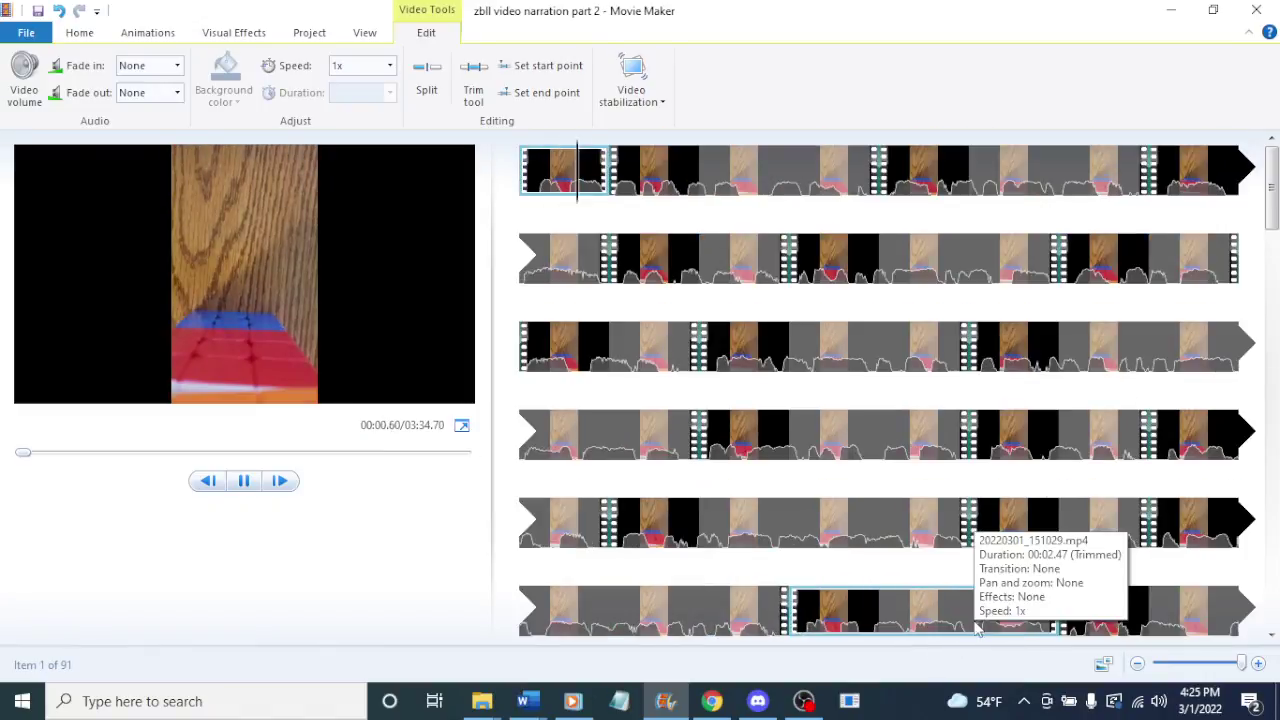
key("space")
scroll(980, 550, "down", 10)
left_click(920, 611)
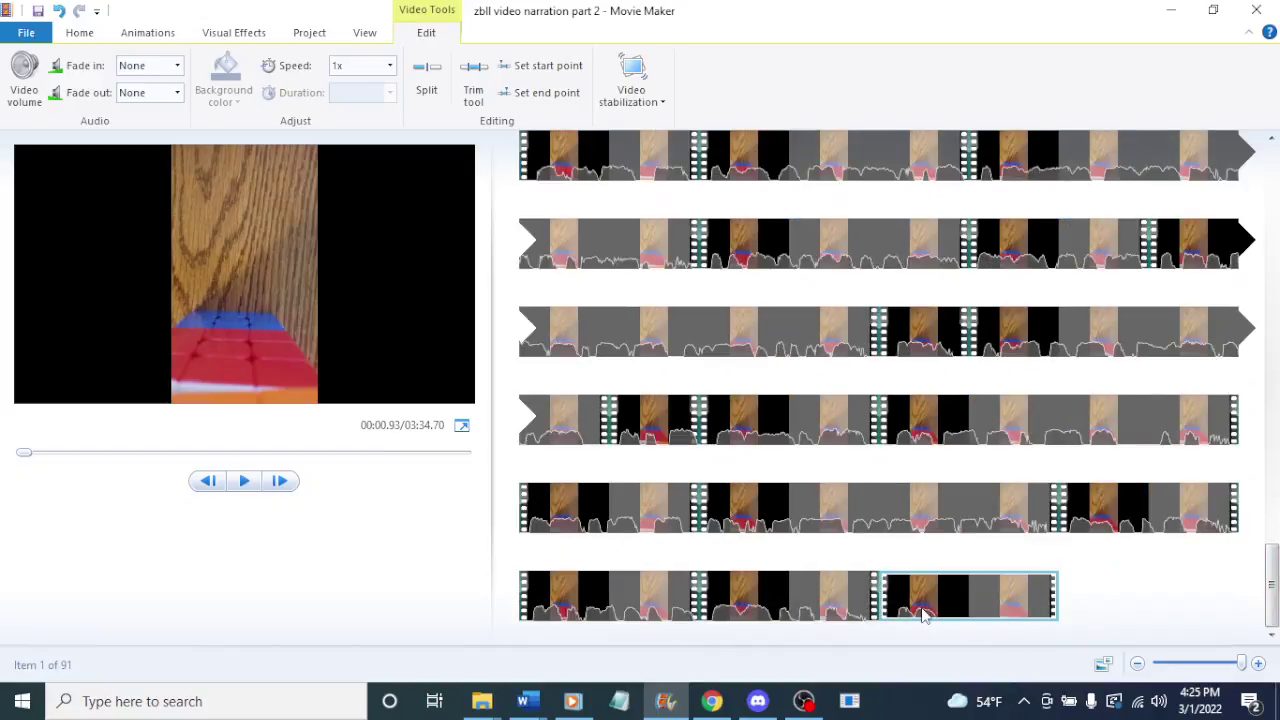
key("space")
key("space")
right_click(966, 632)
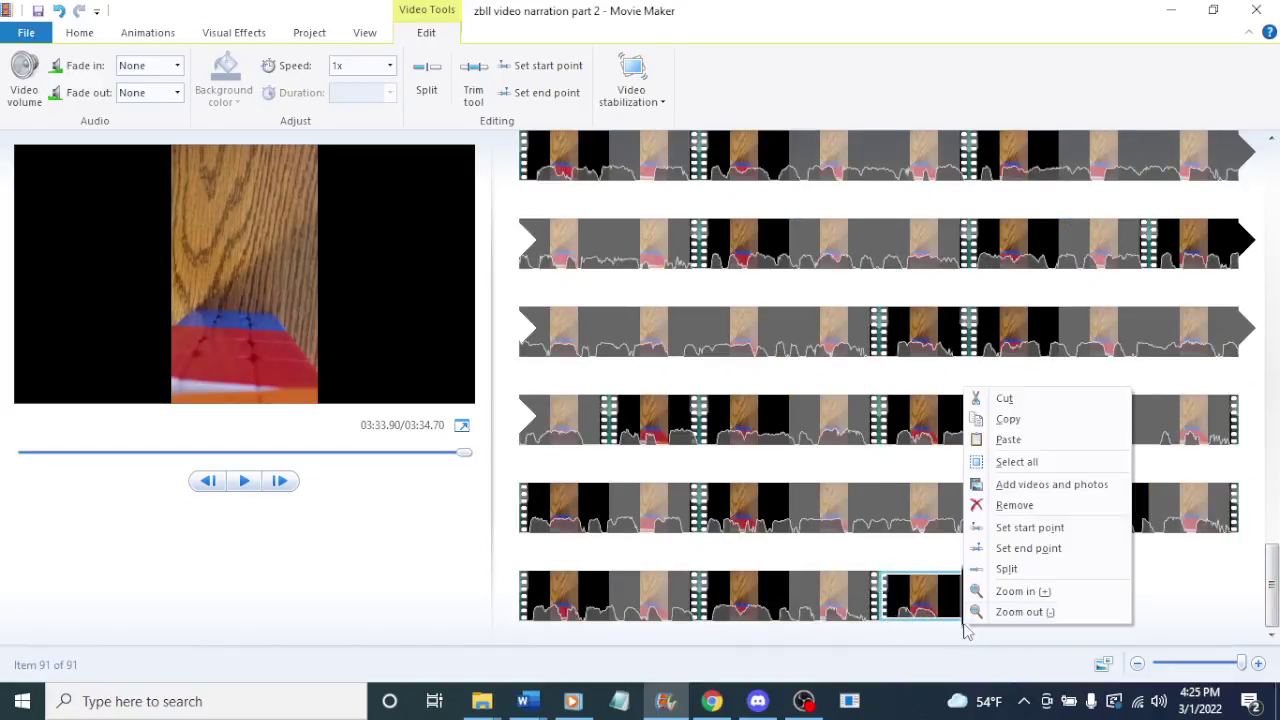
left_click(1015, 548)
- Replay the last two clips to check the trimmed ending
key("space")
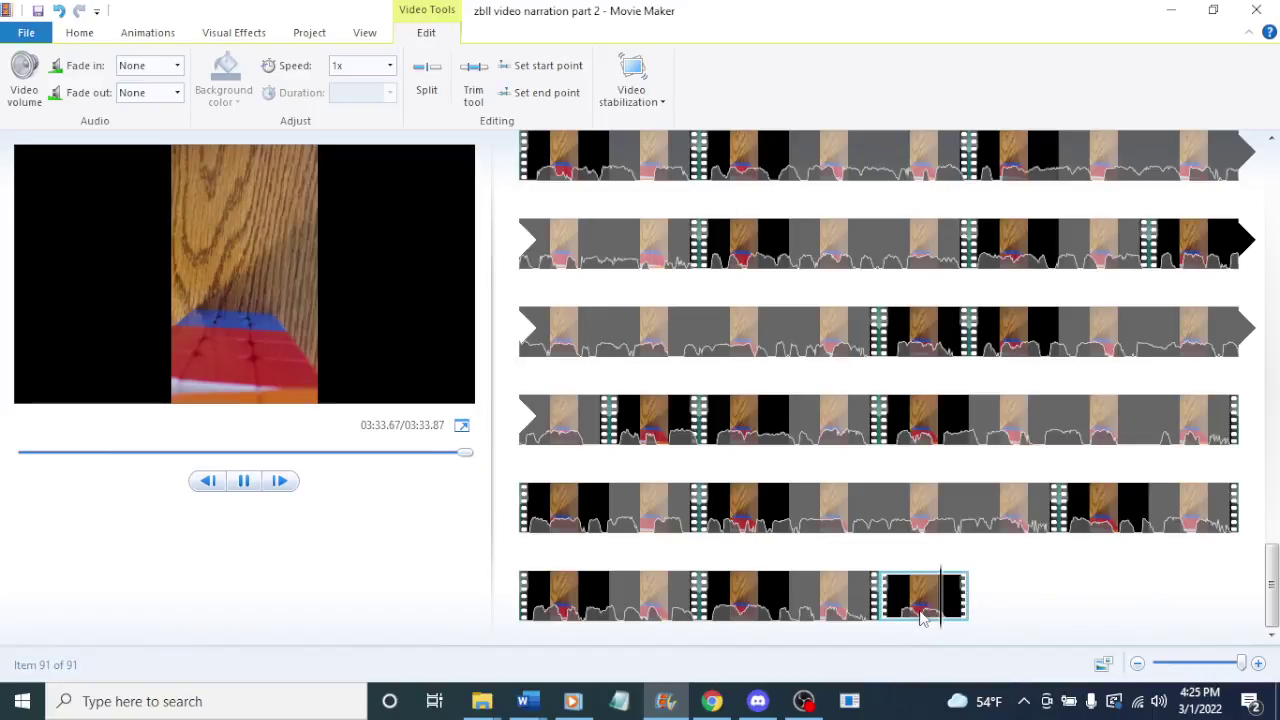
left_click(791, 612)
left_click(822, 612)
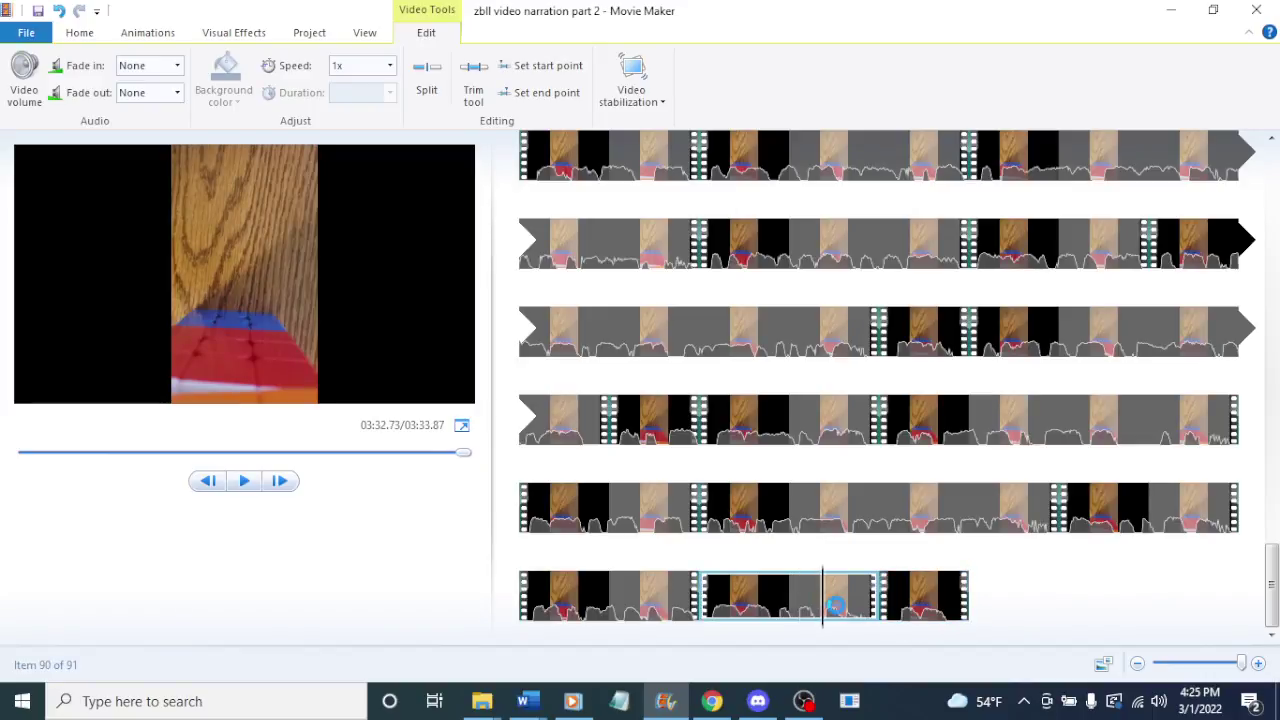
- Select all clips in the project and open their video volume adjustment
key("ctrl+a")
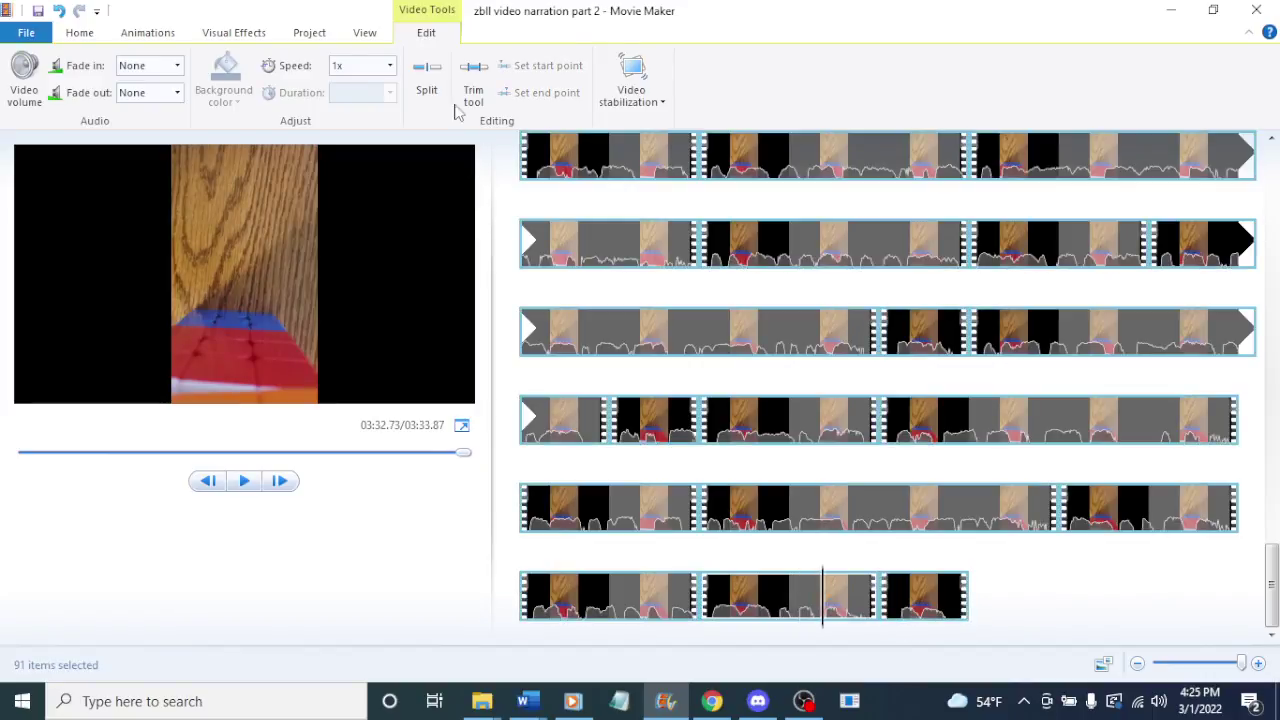
left_click(25, 80)
left_click(903, 90)
- Export the movie as audio only to the Desktop as zbll video narration part 2.m4a
left_click(26, 32)
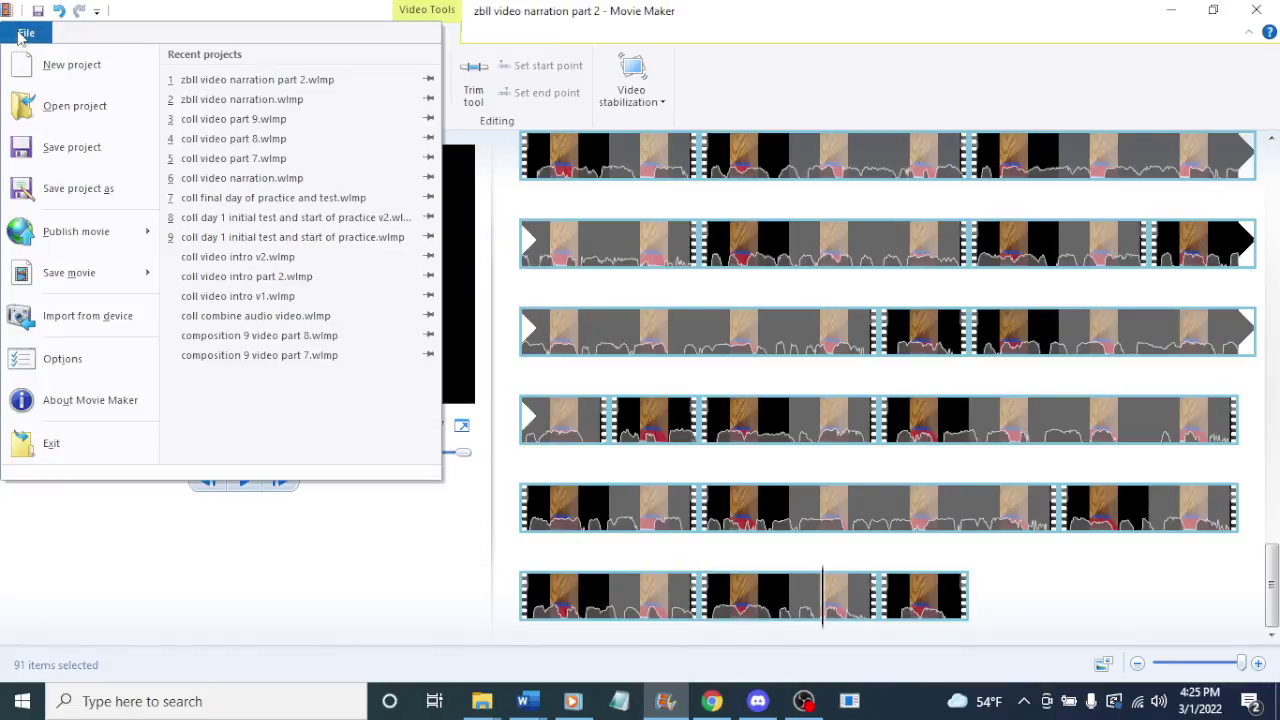
mouse_move(99, 270)
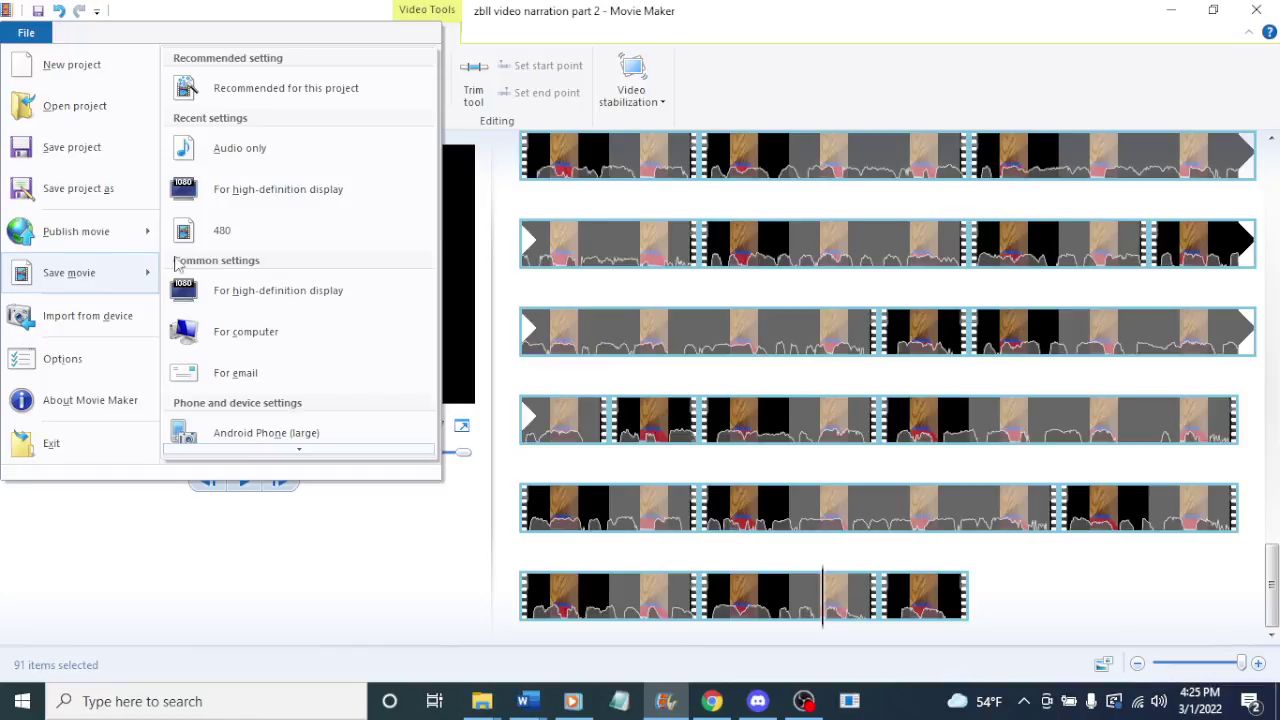
left_click(232, 158)
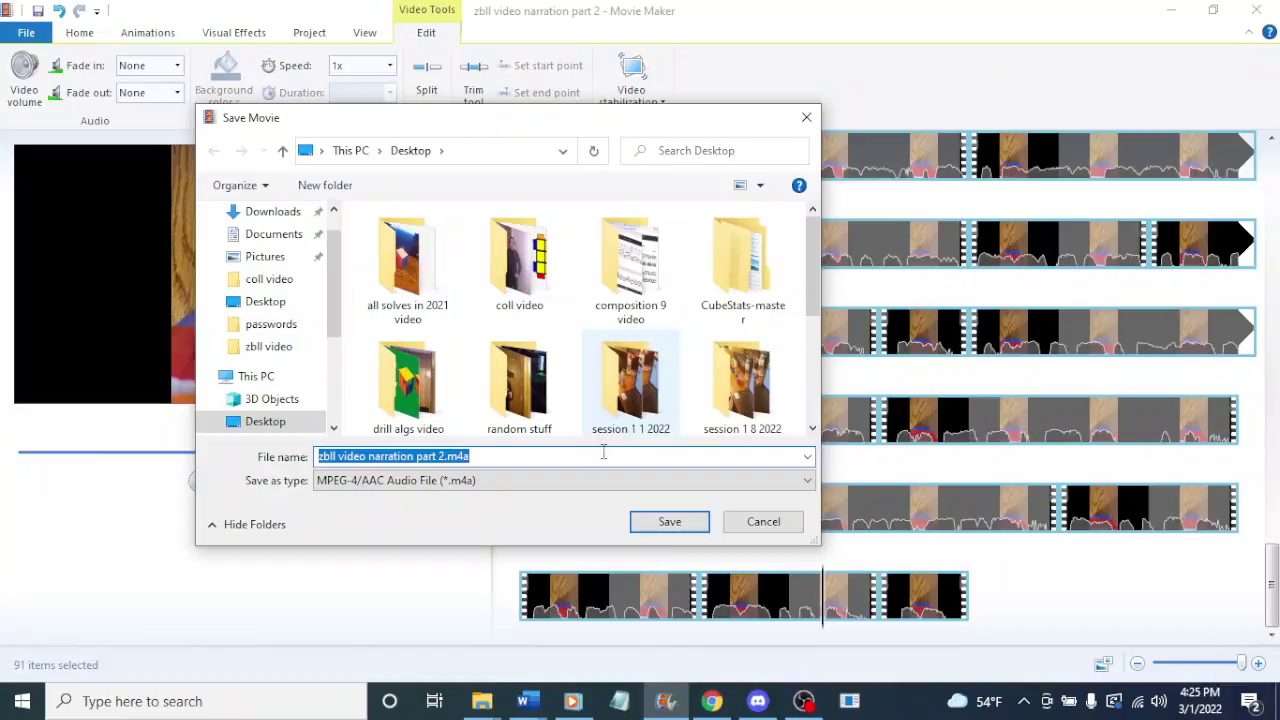
left_click(686, 523)
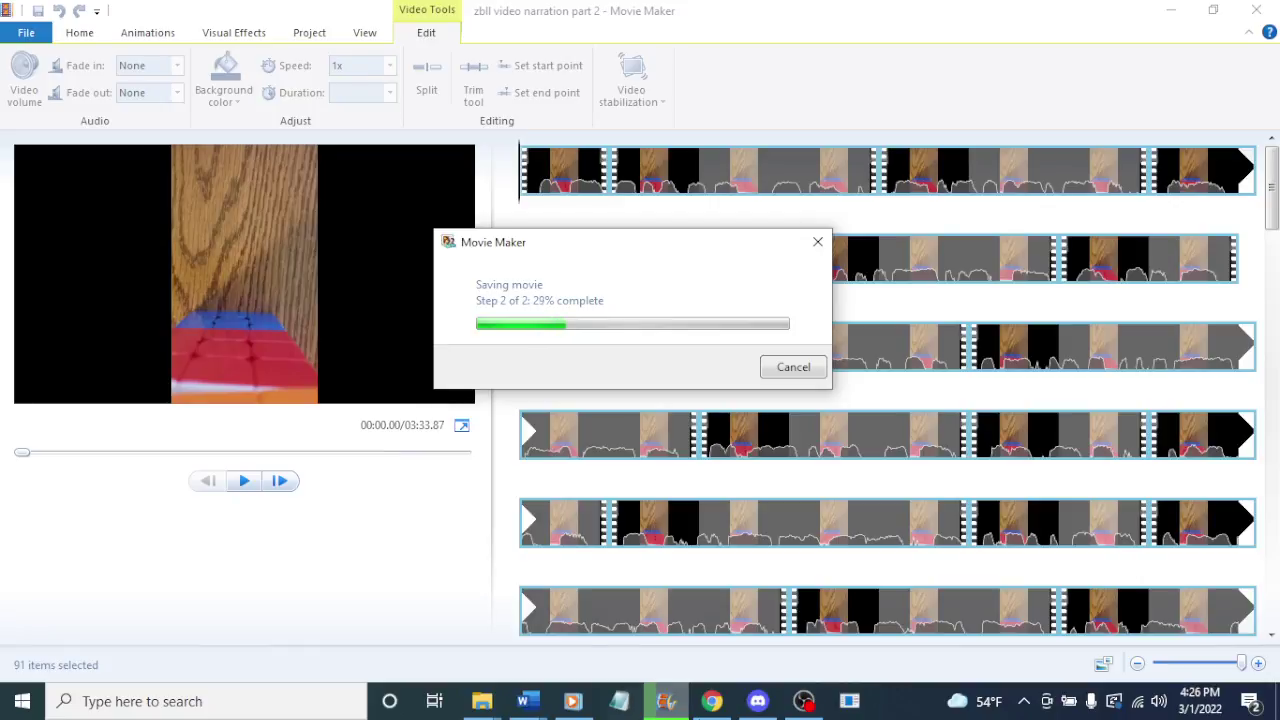
- Bring up OBS to check the running screen recording, and hide its window again
left_click(806, 702)
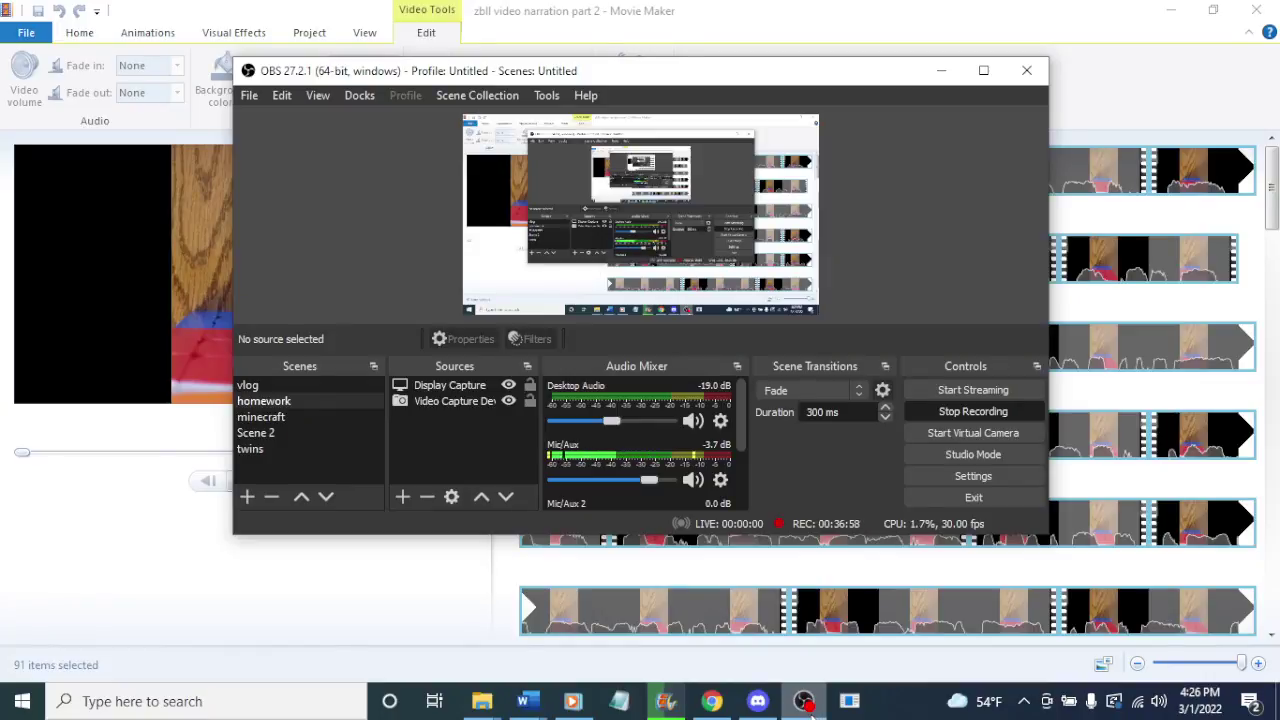
left_click(812, 703)
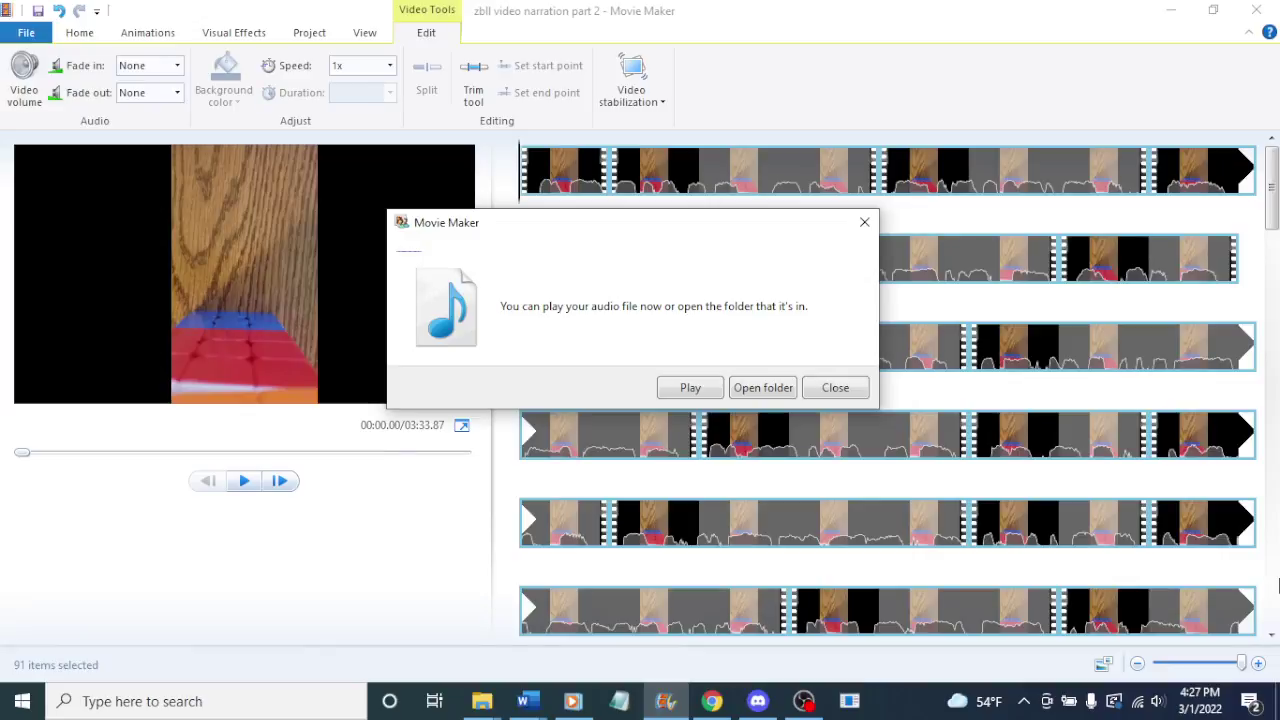
- Dismiss the finished audio export dialog and show the desktop
left_click(846, 390)
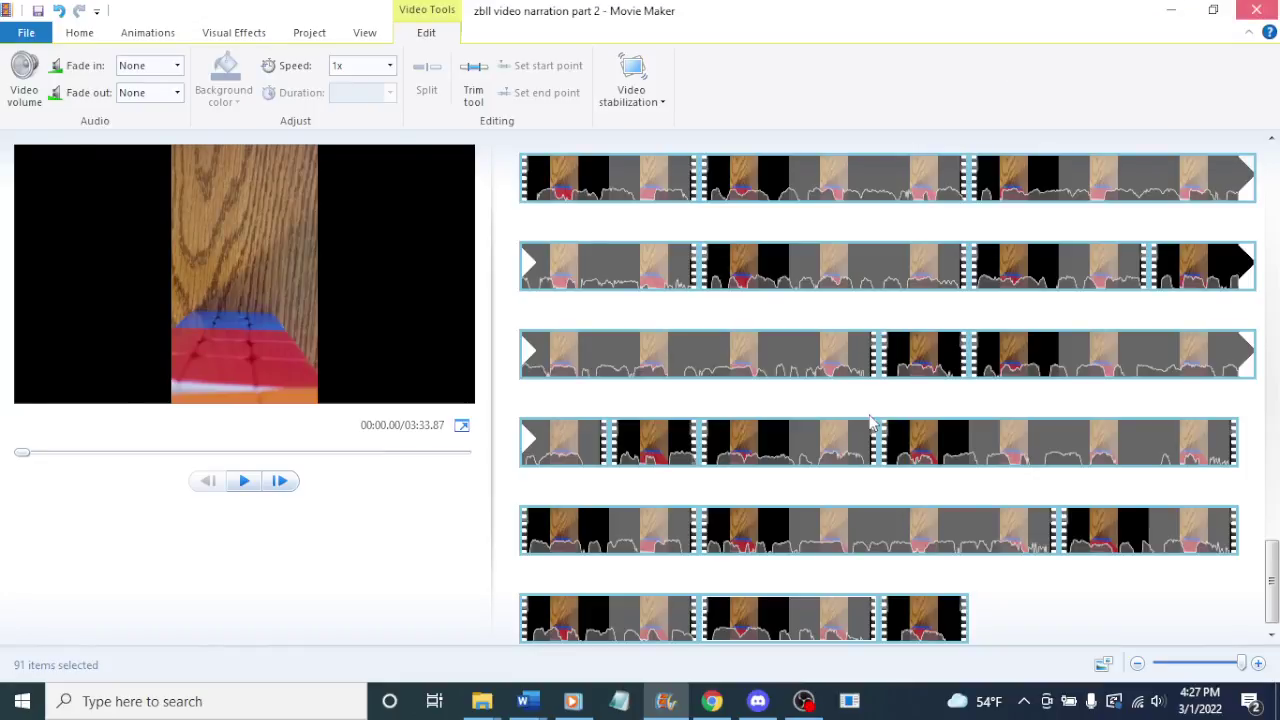
key("alt+Tab")
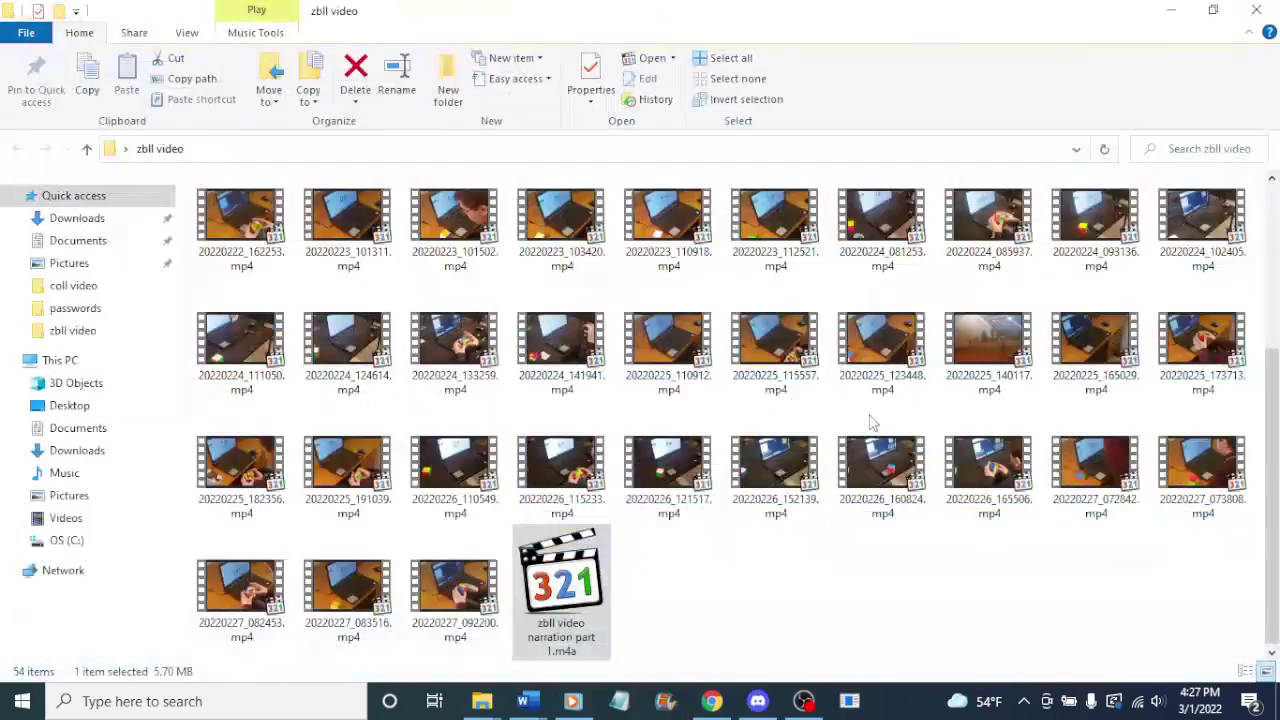
key("super+d")
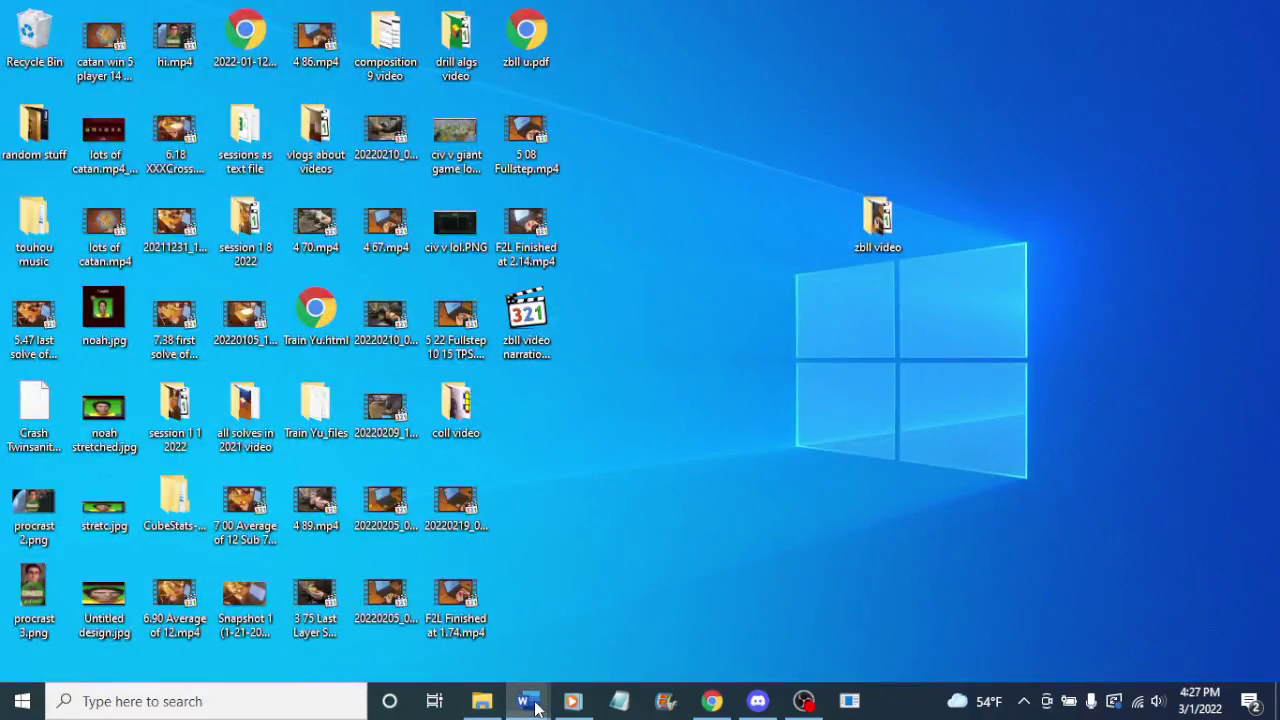
- Switch to zbll video script.docx in Word, maximize its window and go to the beginning of the script
mouse_move(535, 706)
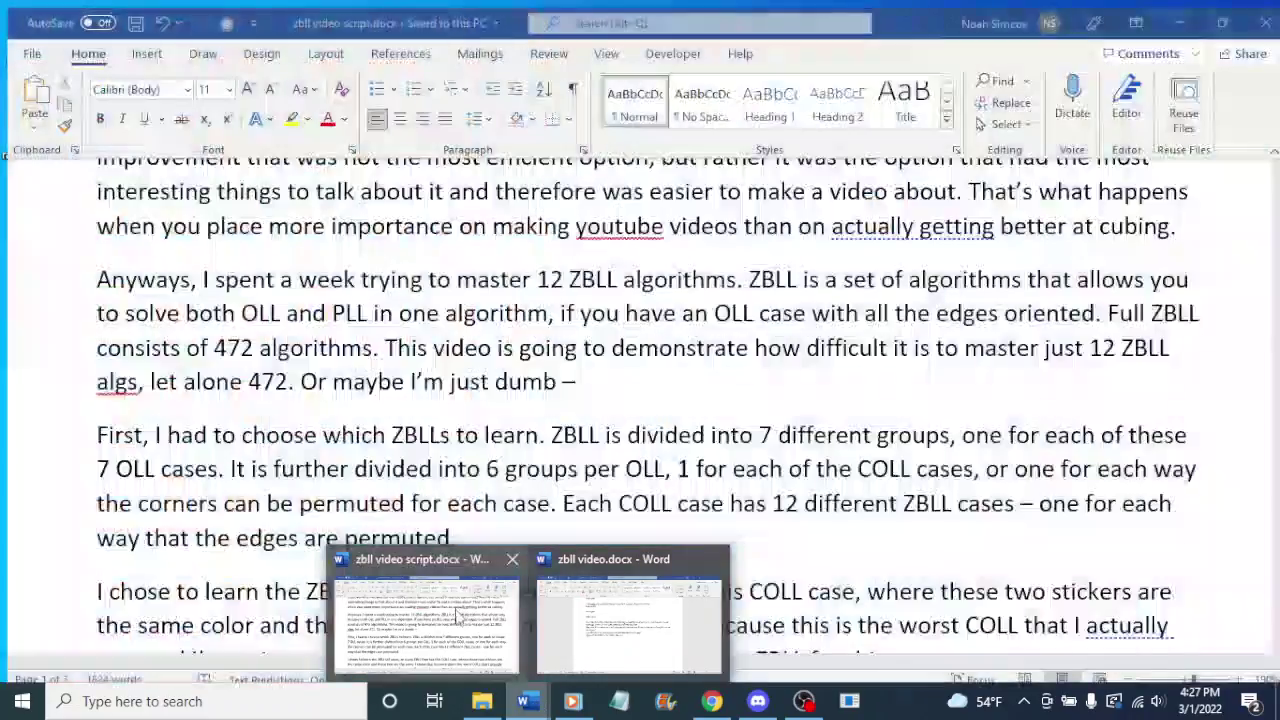
mouse_move(456, 618)
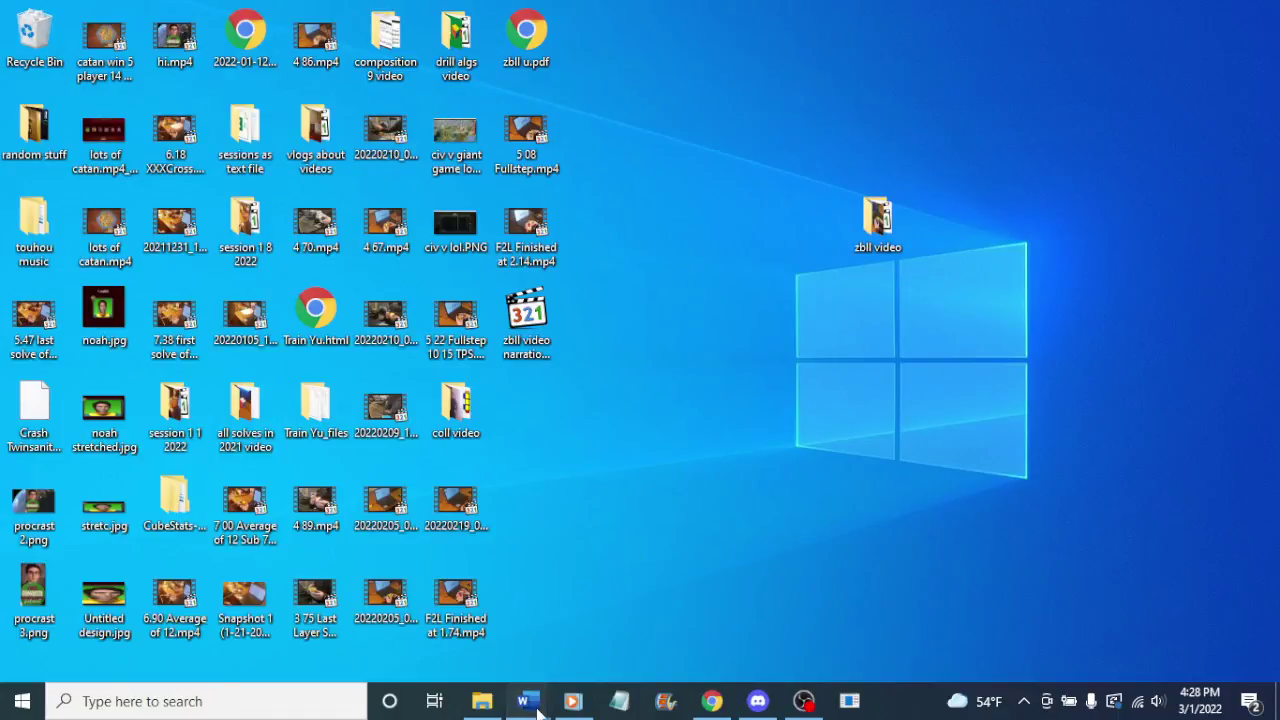
left_click(444, 626)
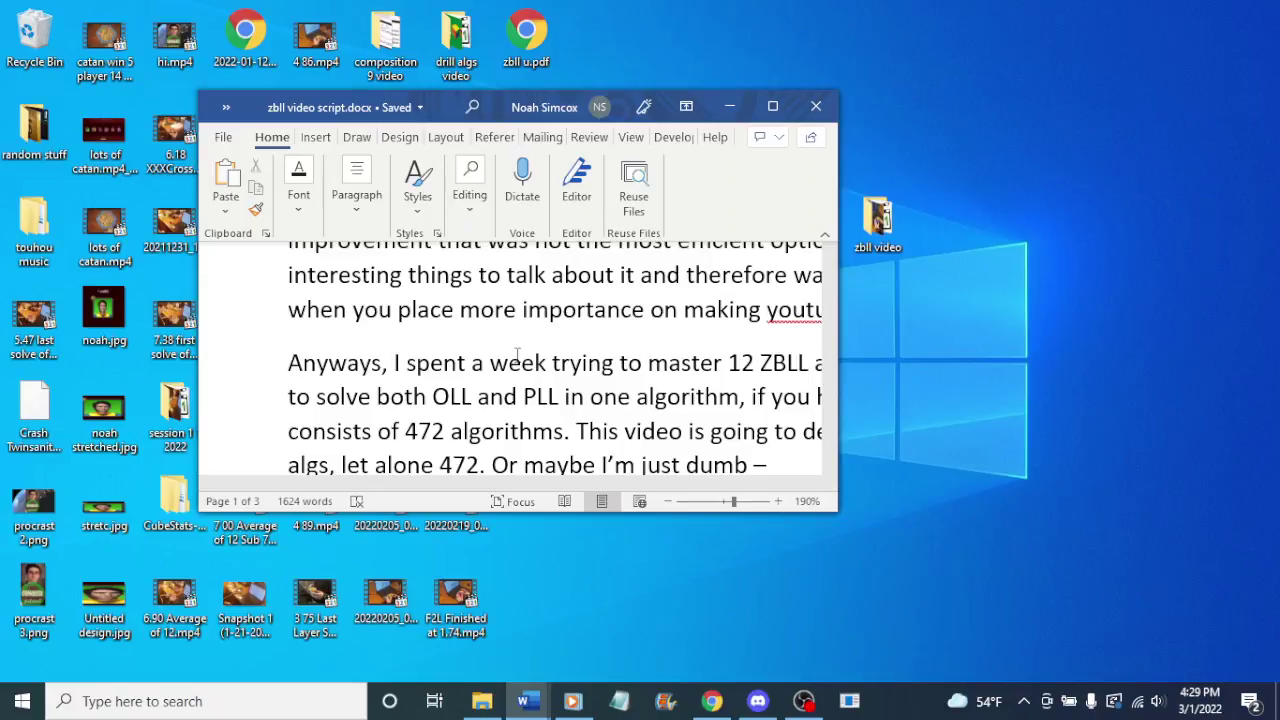
left_click(774, 106)
scroll(1049, 296, "up", 3)
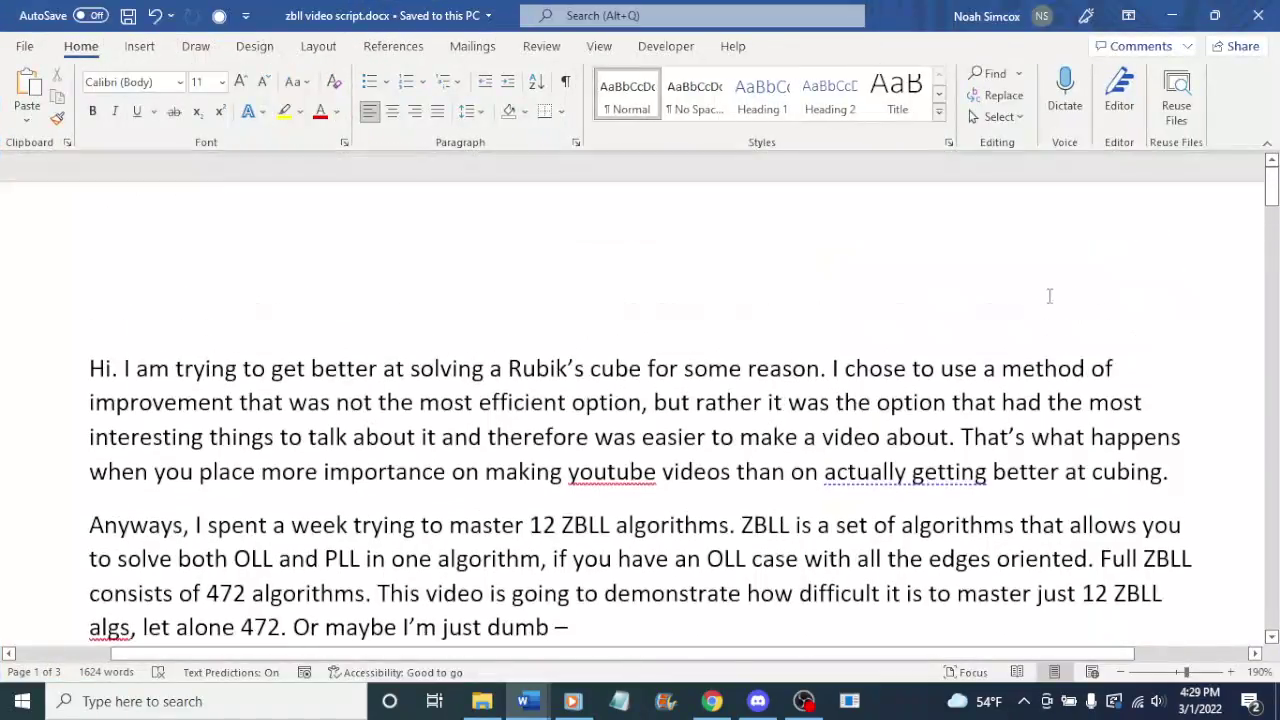